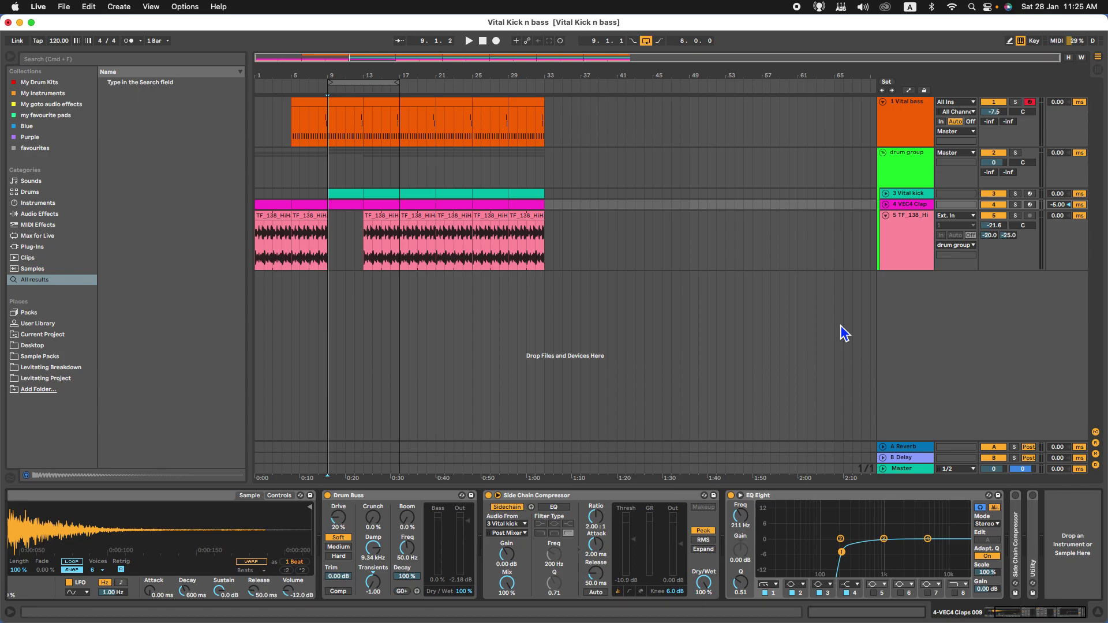
Step: Unfold the Vital kick track, fold the TF_138 hi-hat track, and examine the kick's Vital synth settings
click(886, 194)
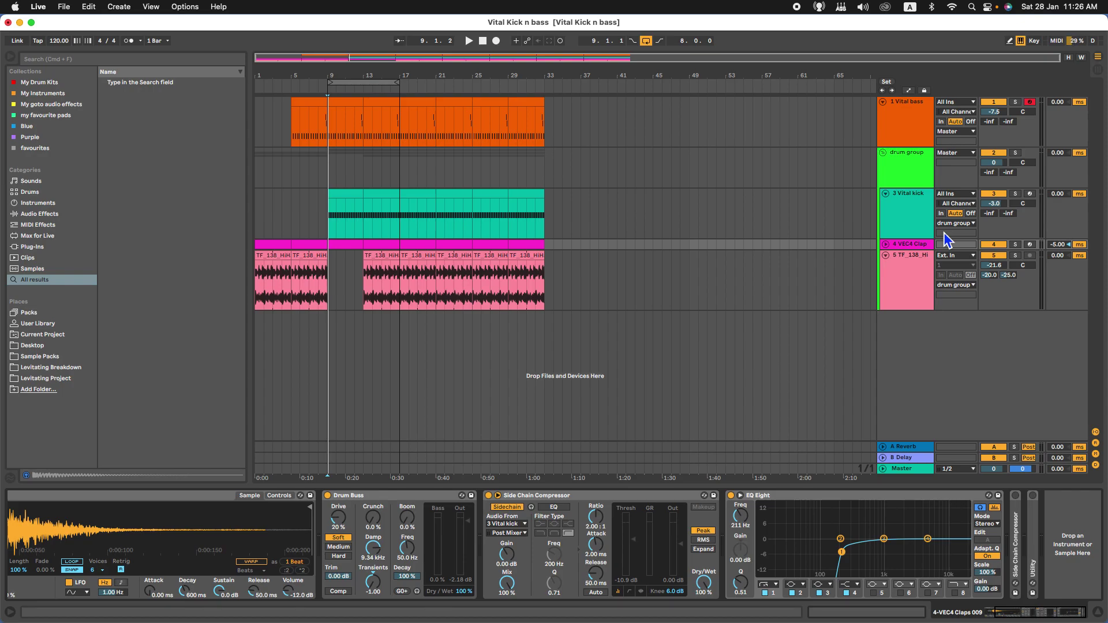
scroll(969, 525, left, 3)
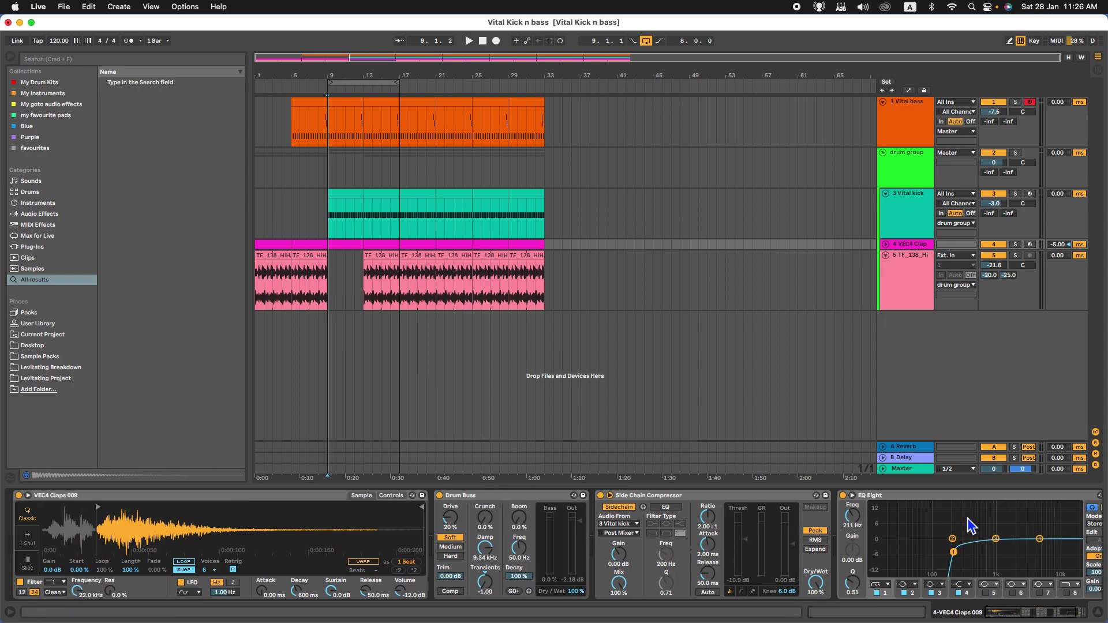
click(885, 255)
click(912, 198)
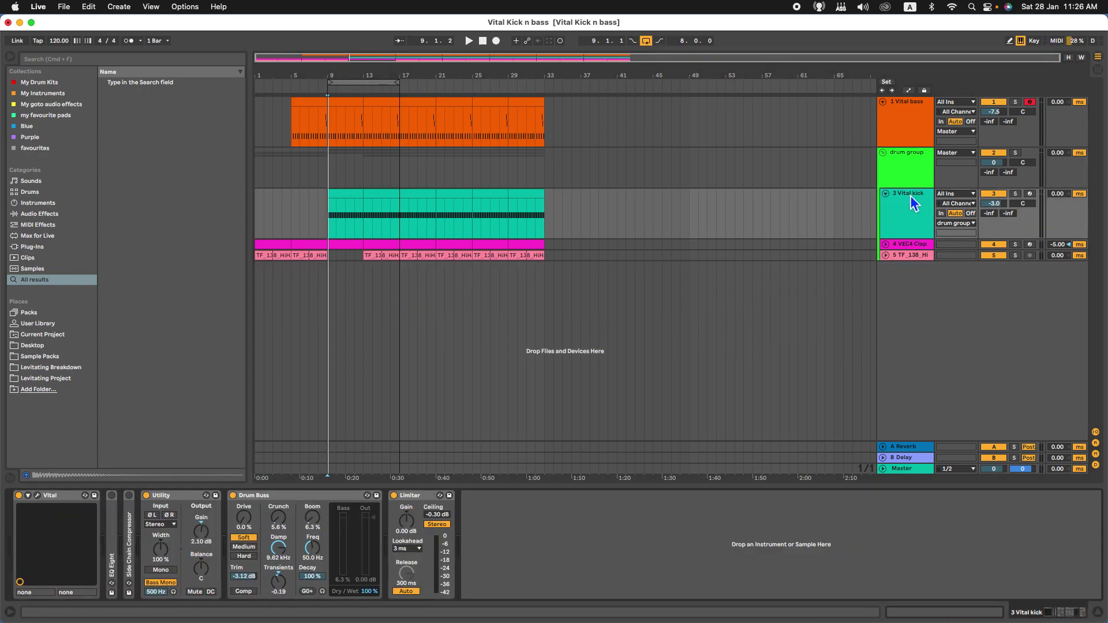
click(37, 496)
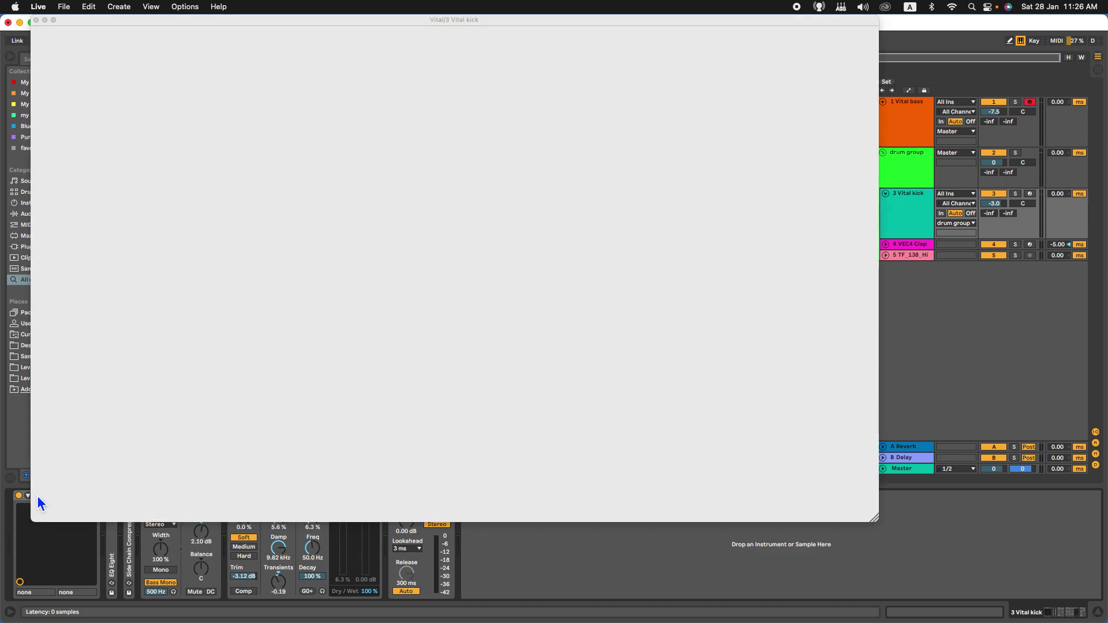
drag(879, 520, 913, 537)
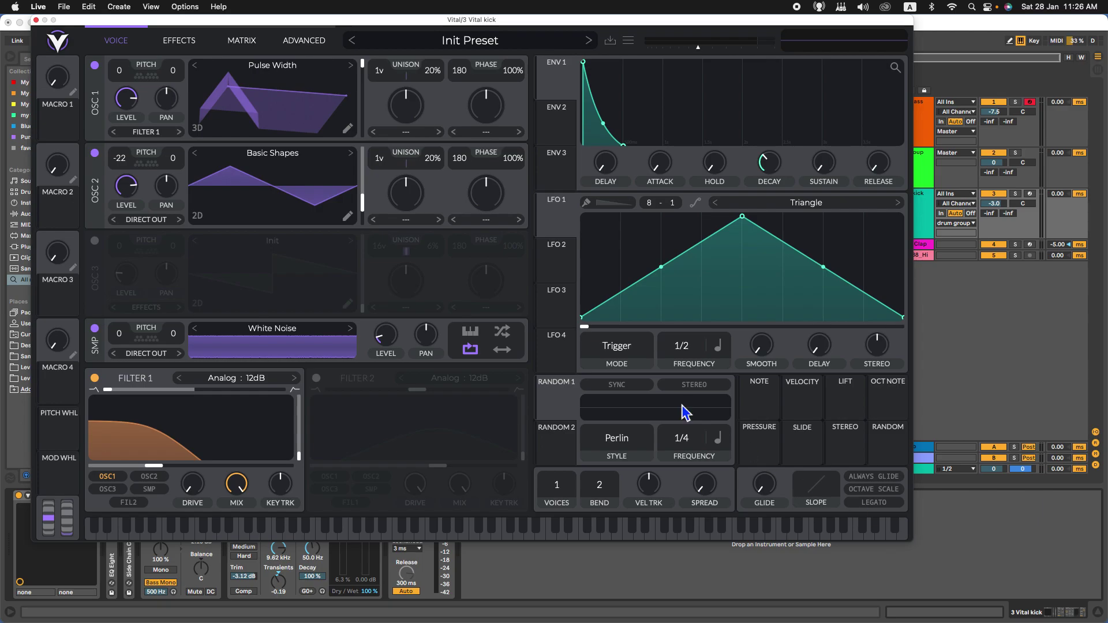
click(36, 20)
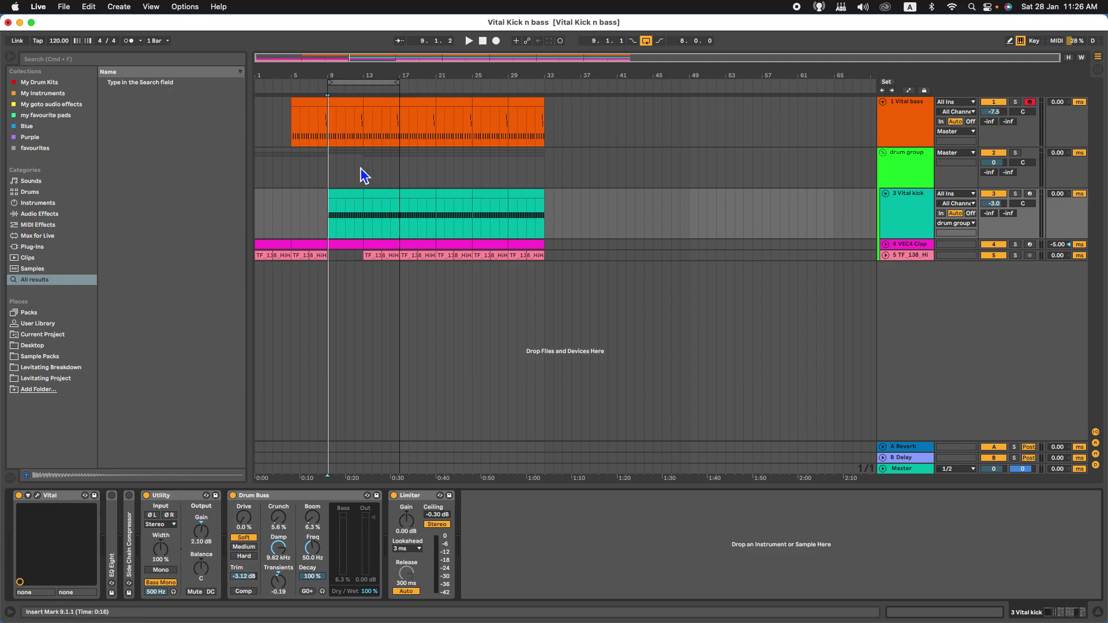
Step: Play the arrangement from bar 9 and compare the Vital kick and Vital bass tracks
click(330, 176)
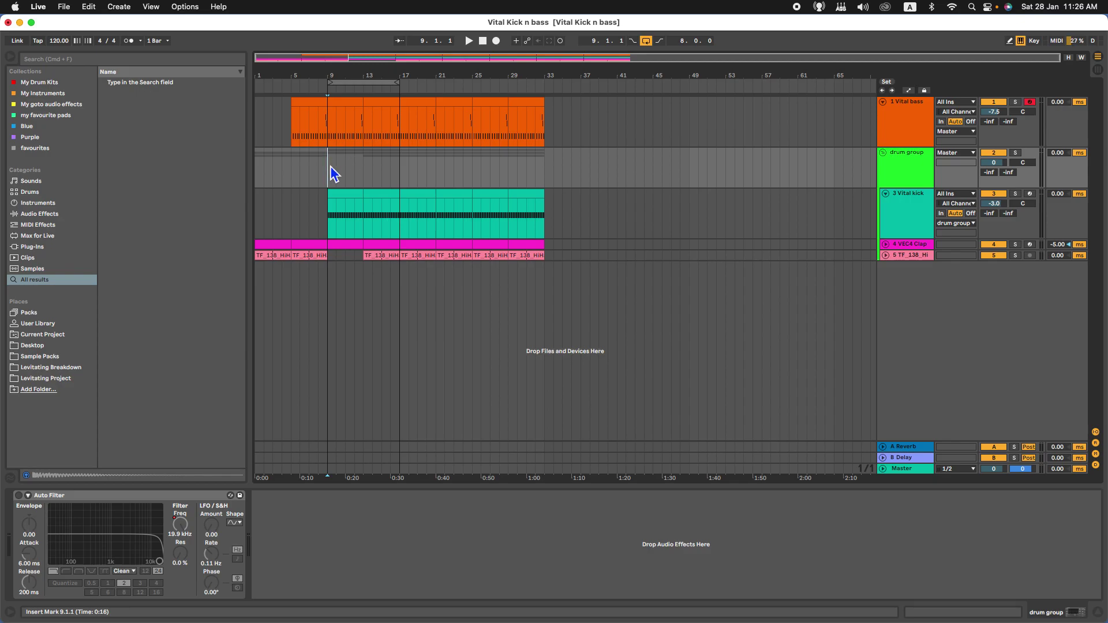
key(space)
click(918, 215)
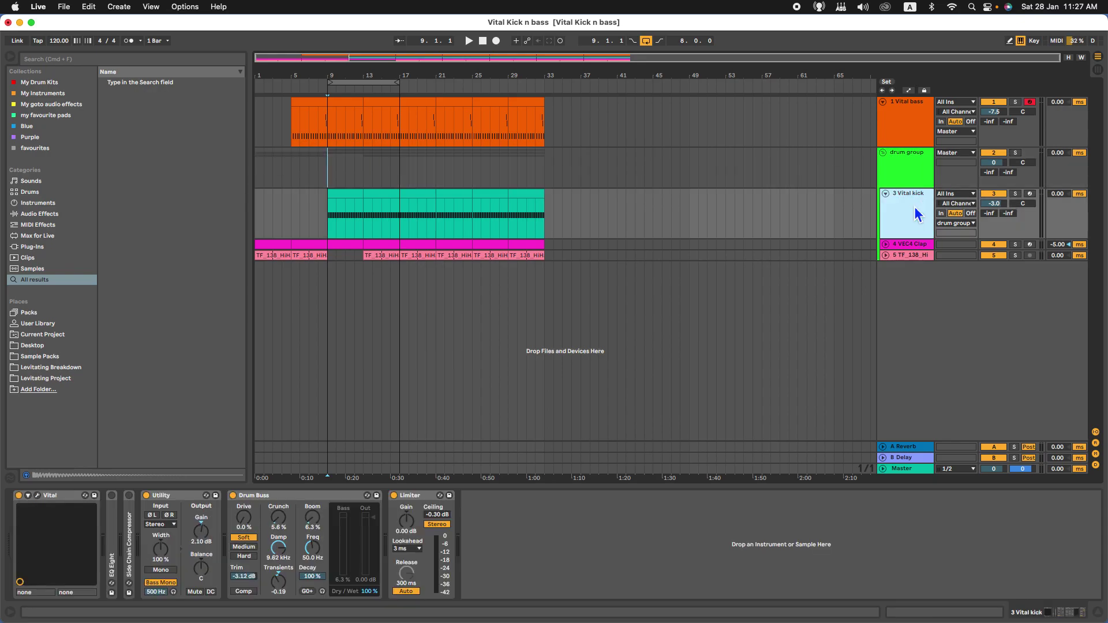
click(912, 126)
click(915, 204)
click(909, 137)
click(915, 205)
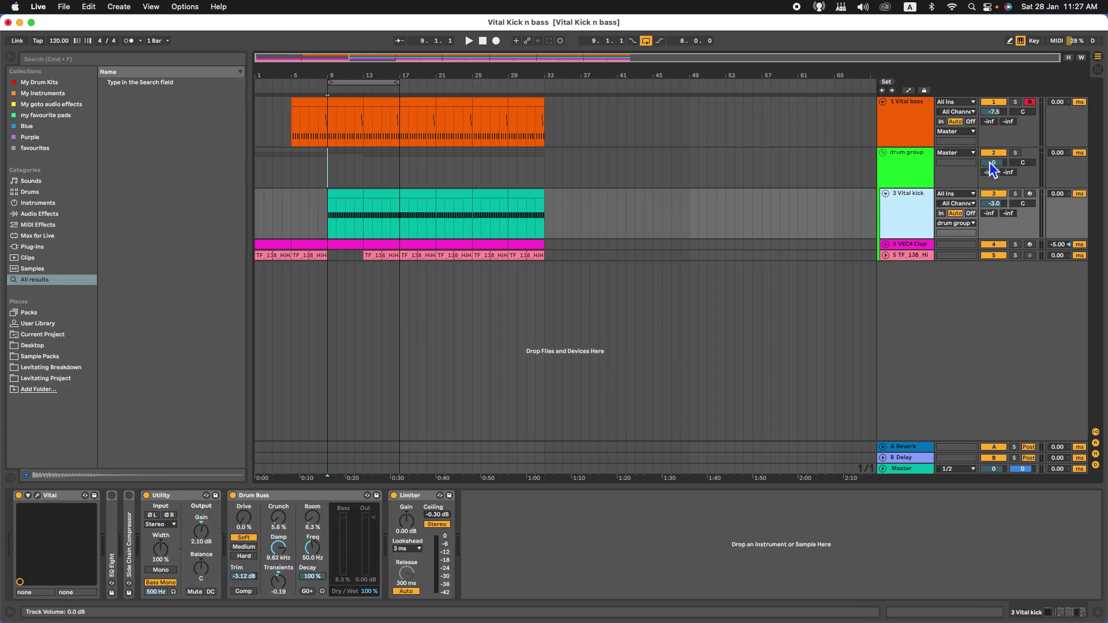
Step: Reopen the Vital synth on the Vital kick track to review its oscillators, filter and envelope, and close it
click(38, 496)
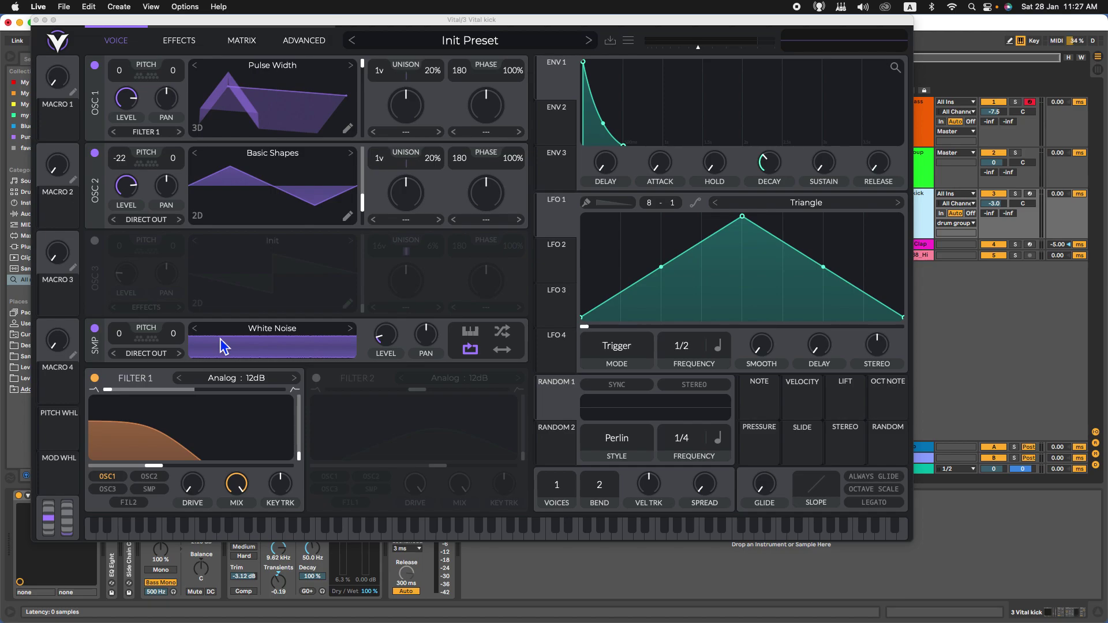
click(35, 19)
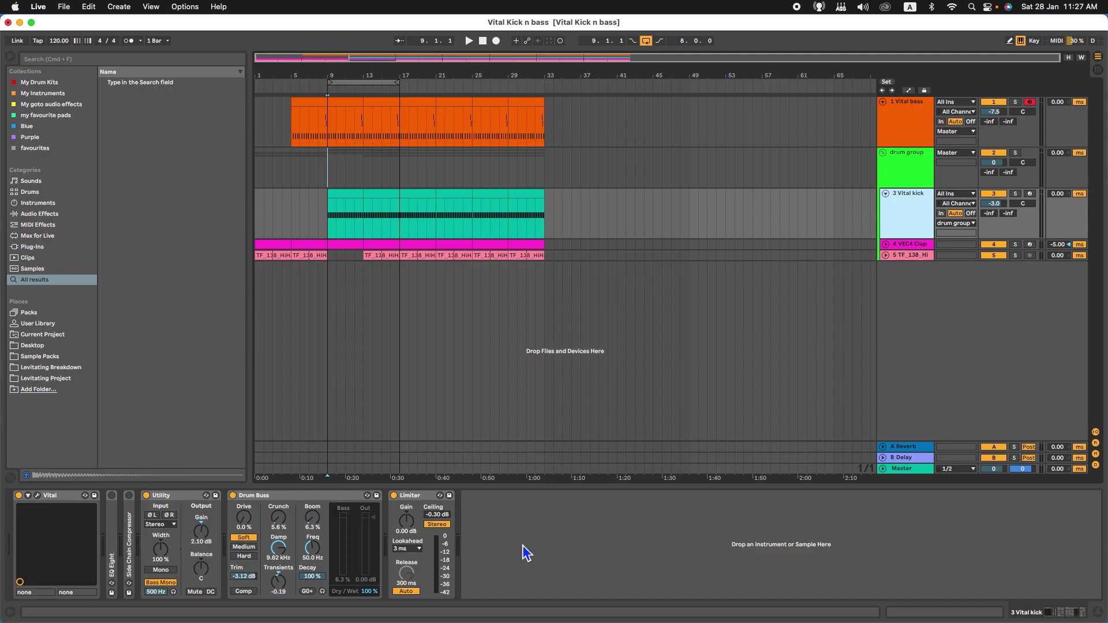
click(37, 496)
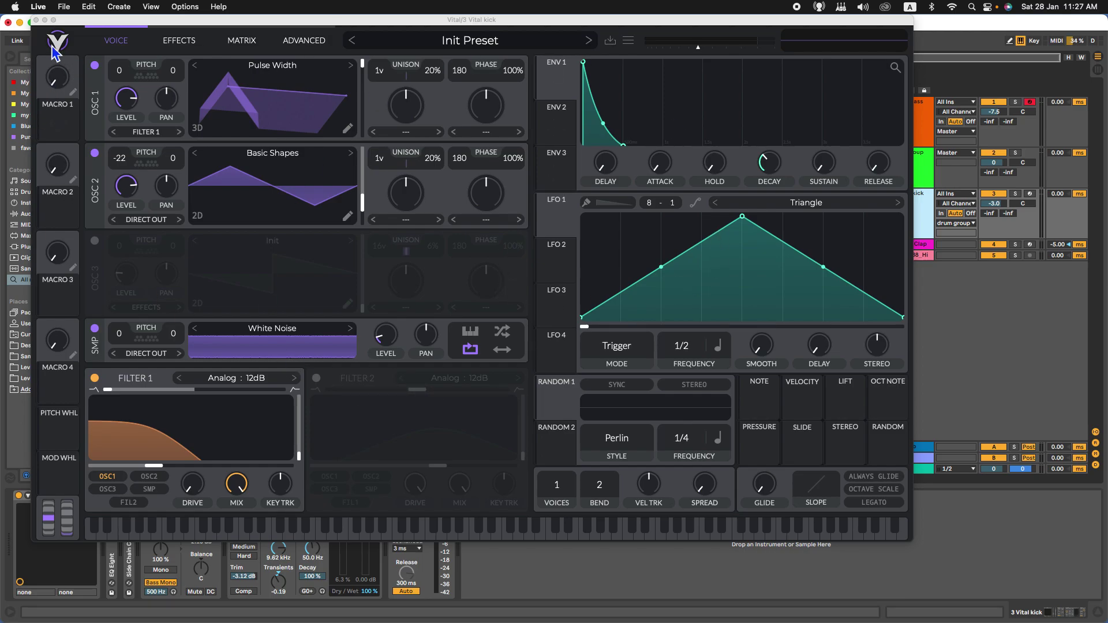
click(36, 20)
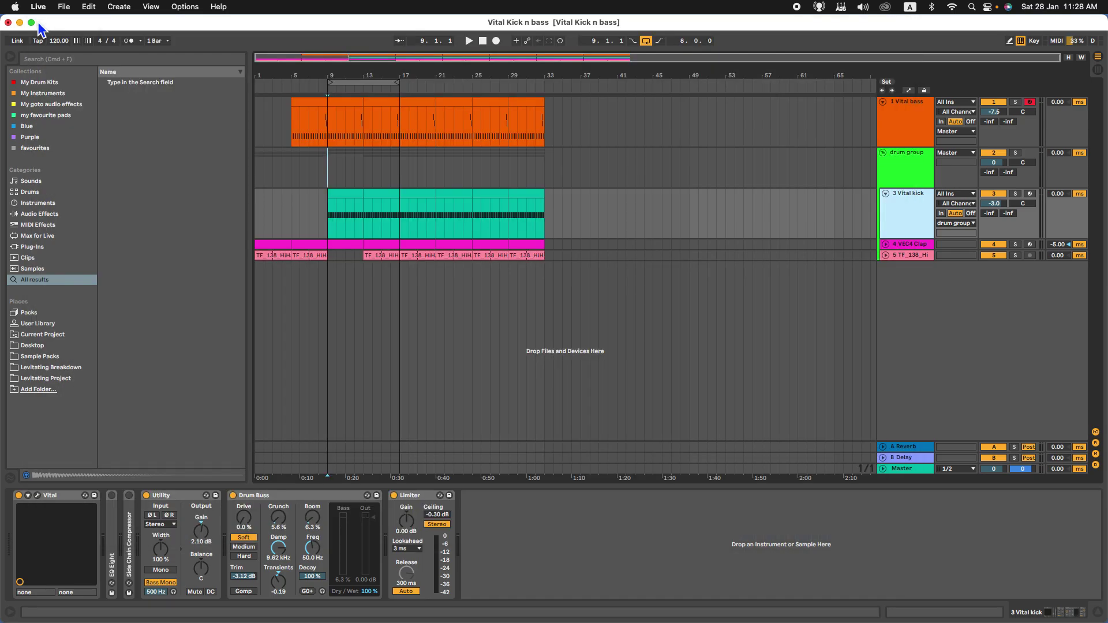
Step: Fold the Vital bass and drum group tracks and insert a new MIDI track below them
click(885, 153)
click(886, 103)
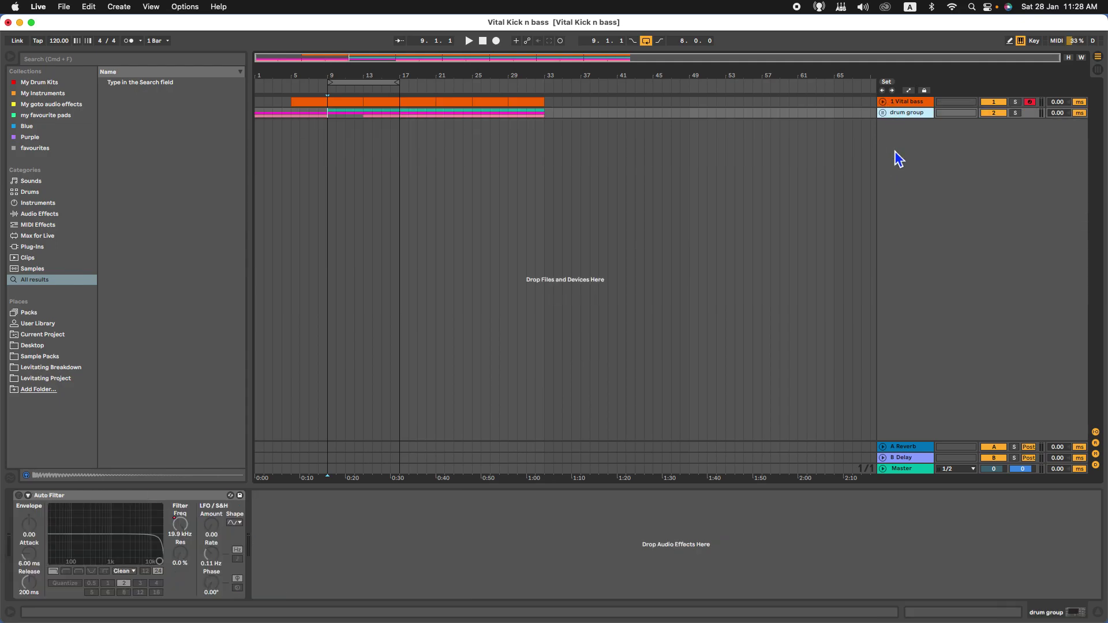
right_click(926, 166)
click(942, 174)
click(909, 166)
Step: Rename the new MIDI track as "# Kick"
key(super+r)
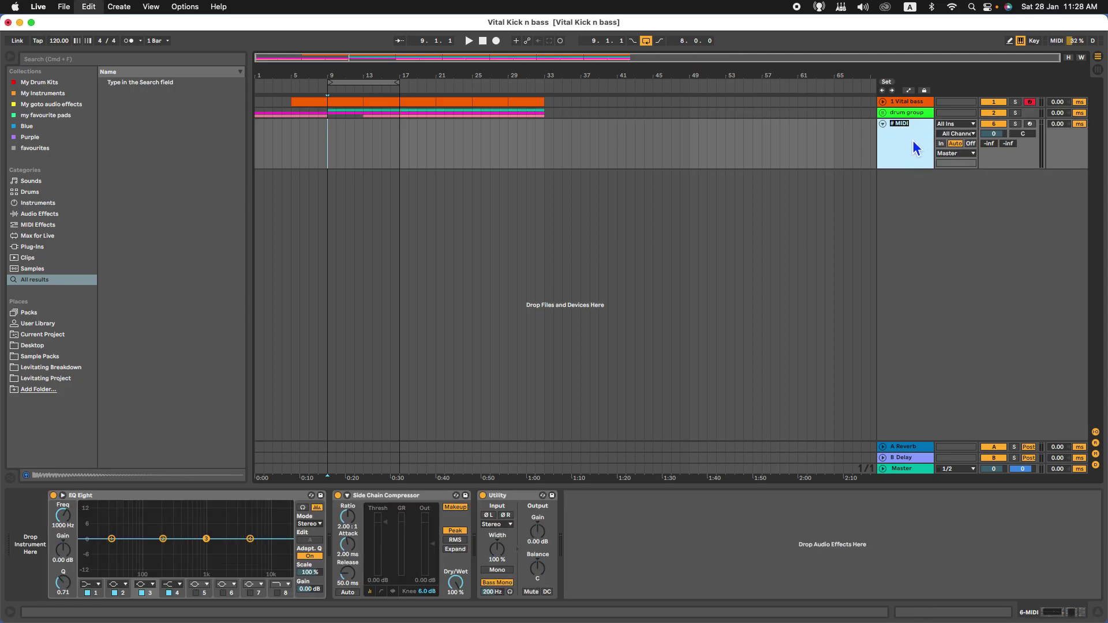
text(3)
key(BackSpace)
text(#)
text( Kick)
key(Return)
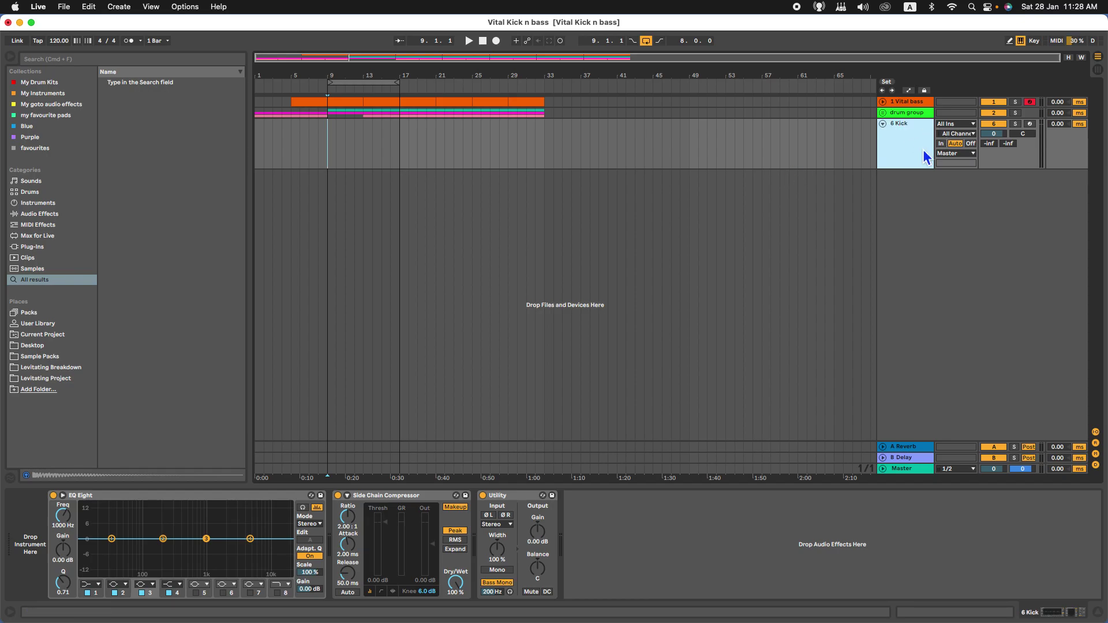
Step: Set the interface's Zoom Display to 110% in the Look/Feel preferences and close the preferences
click(43, 12)
click(48, 43)
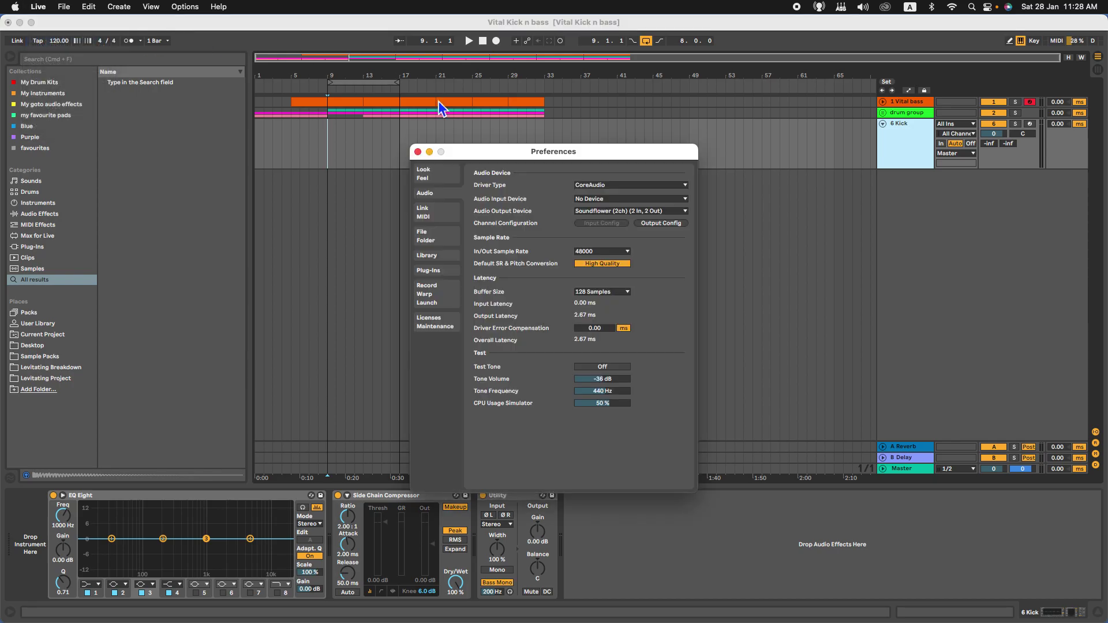
click(440, 174)
mouse_move(613, 248)
mouse_down()
mouse_move(613, 218)
mouse_move(612, 243)
mouse_up()
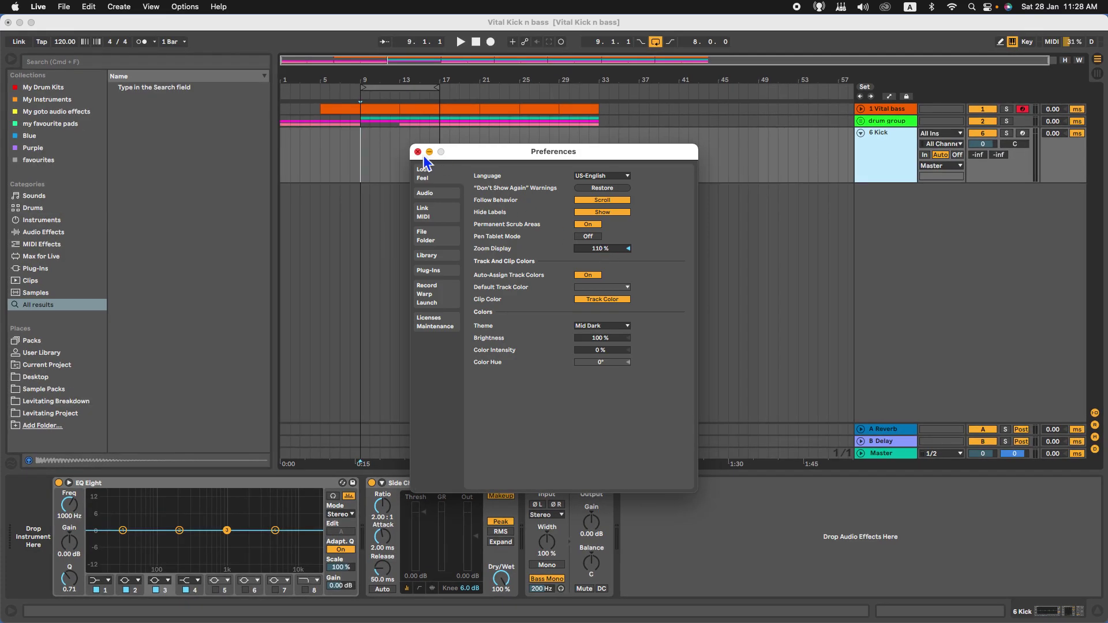
click(417, 152)
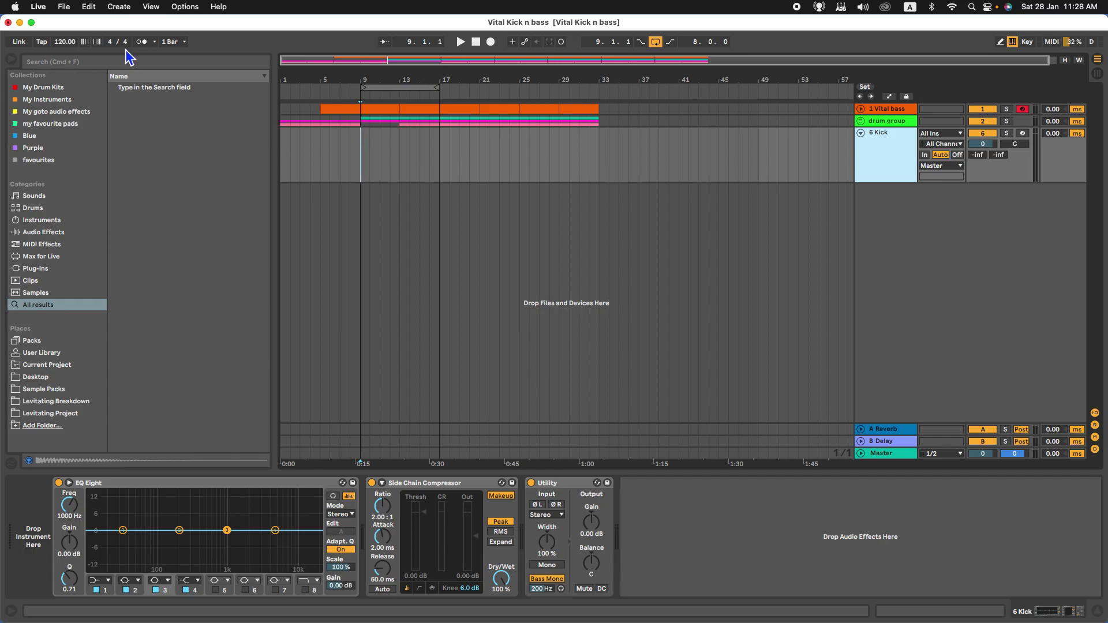
Step: Color the Kick track red and assign the track color to its clips
click(407, 173)
click(880, 161)
right_click(862, 160)
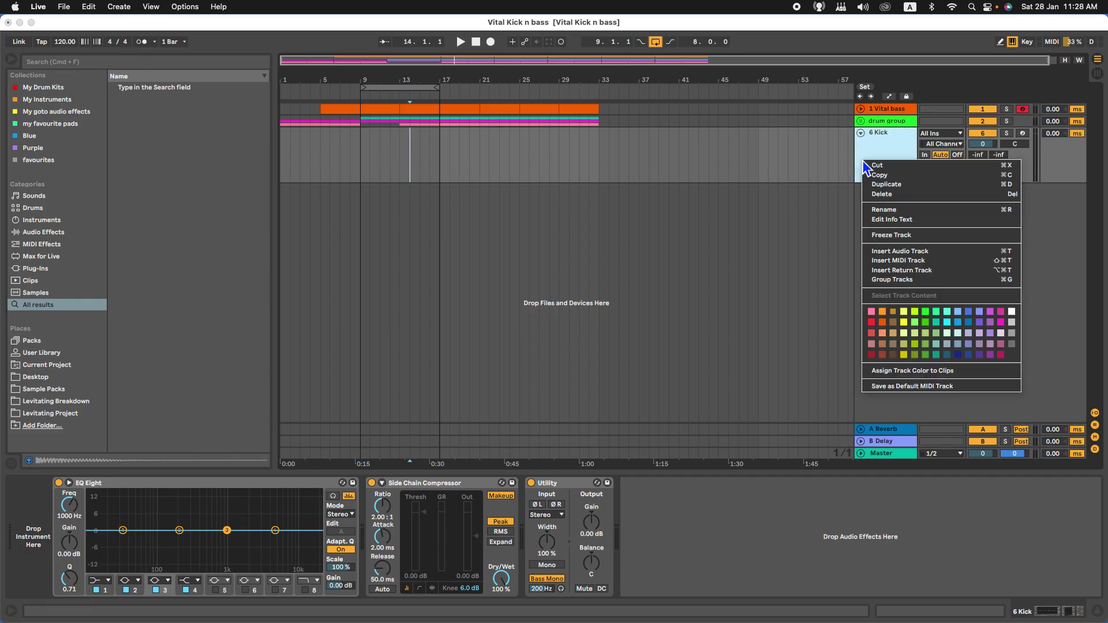
click(924, 322)
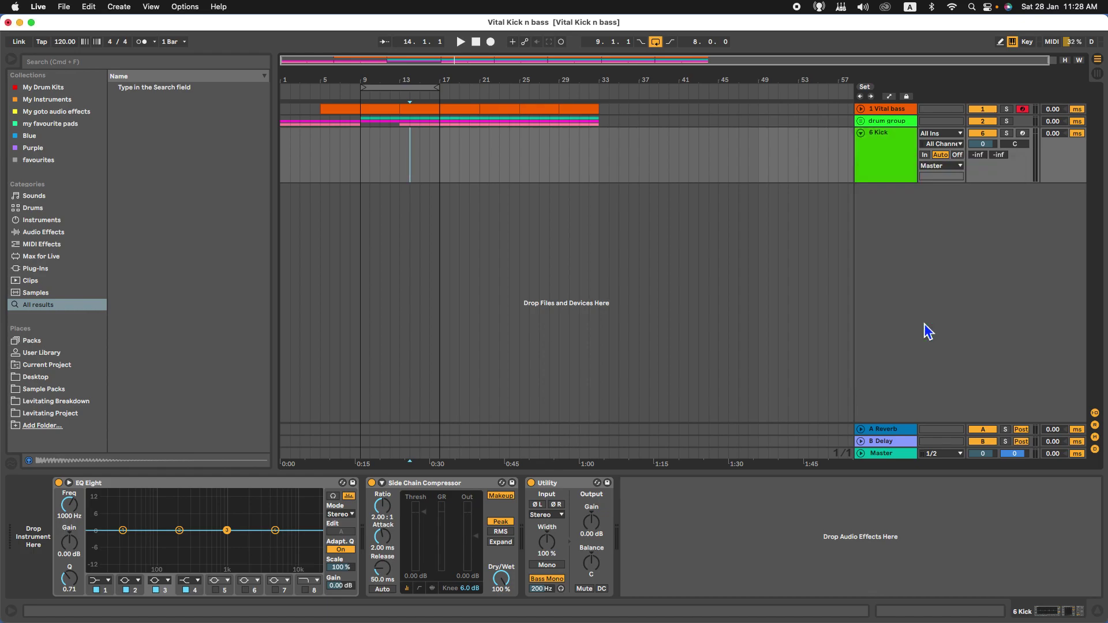
right_click(908, 173)
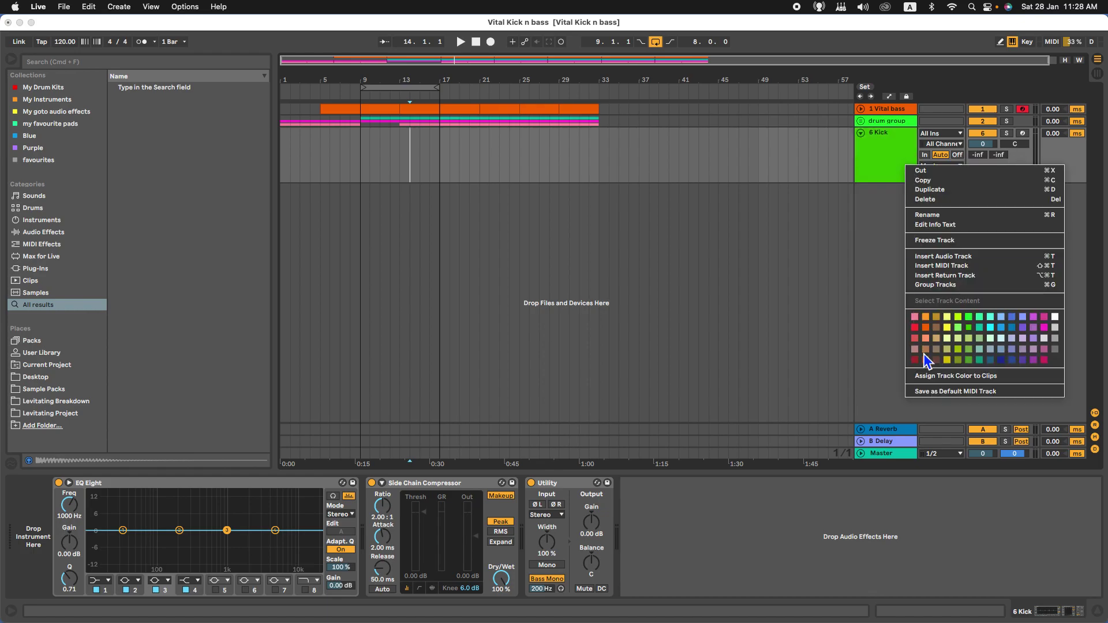
click(915, 327)
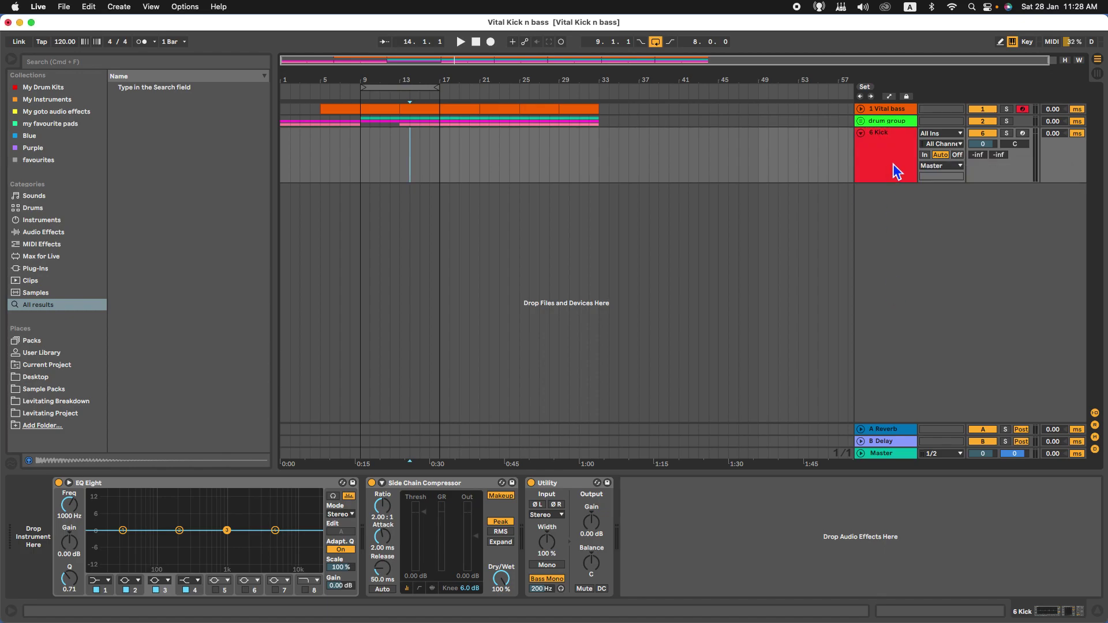
right_click(894, 165)
click(932, 376)
Step: Insert an empty four-bar MIDI clip on the Kick track from bar 9 to bar 13
mouse_move(361, 153)
mouse_down()
mouse_move(363, 166)
mouse_move(437, 154)
mouse_up()
click(431, 154)
click(360, 165)
drag(360, 168, 400, 169)
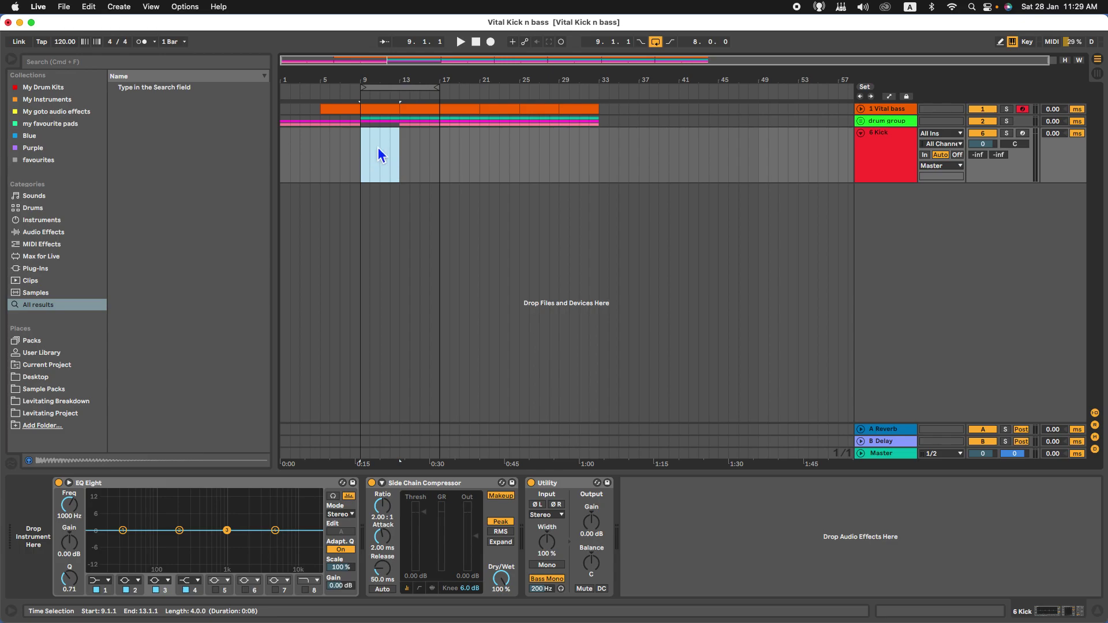
drag(366, 156, 397, 158)
right_click(378, 149)
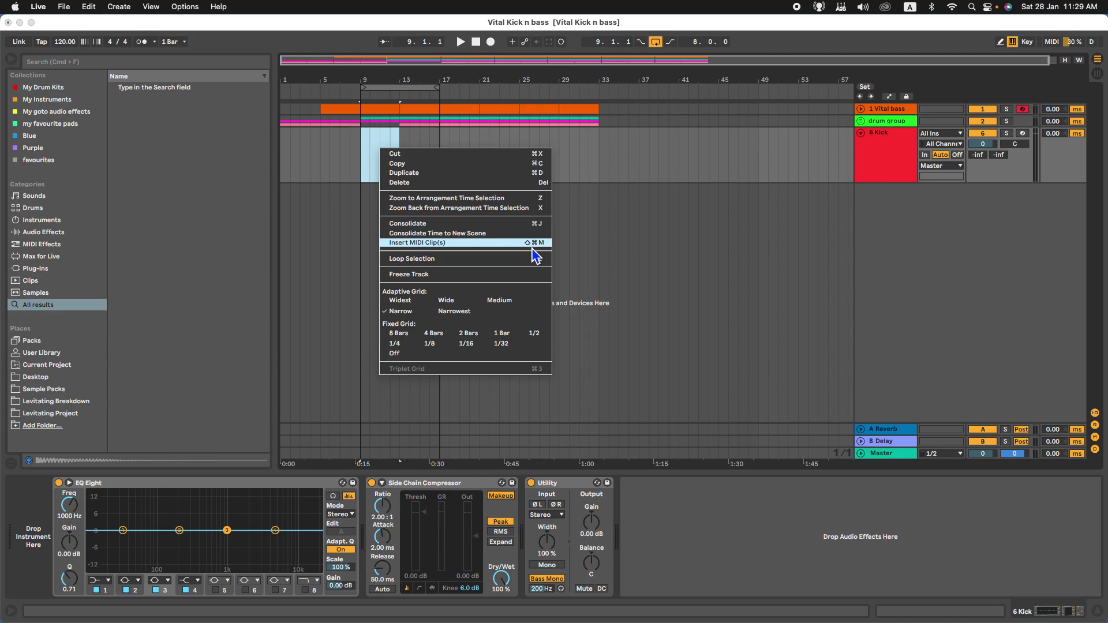
click(608, 212)
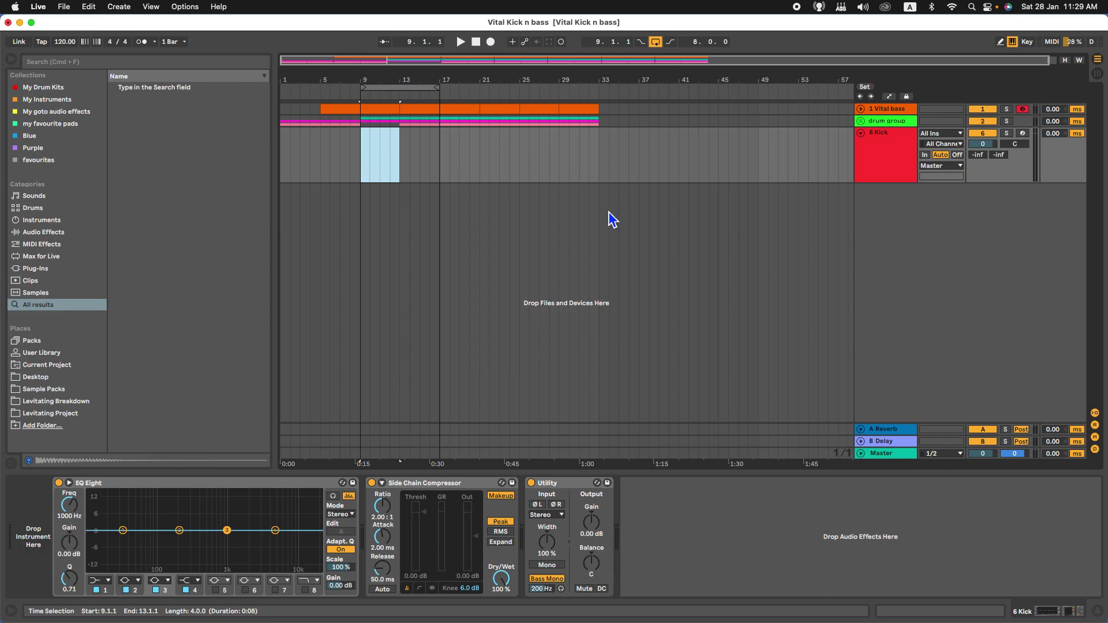
double_click(377, 151)
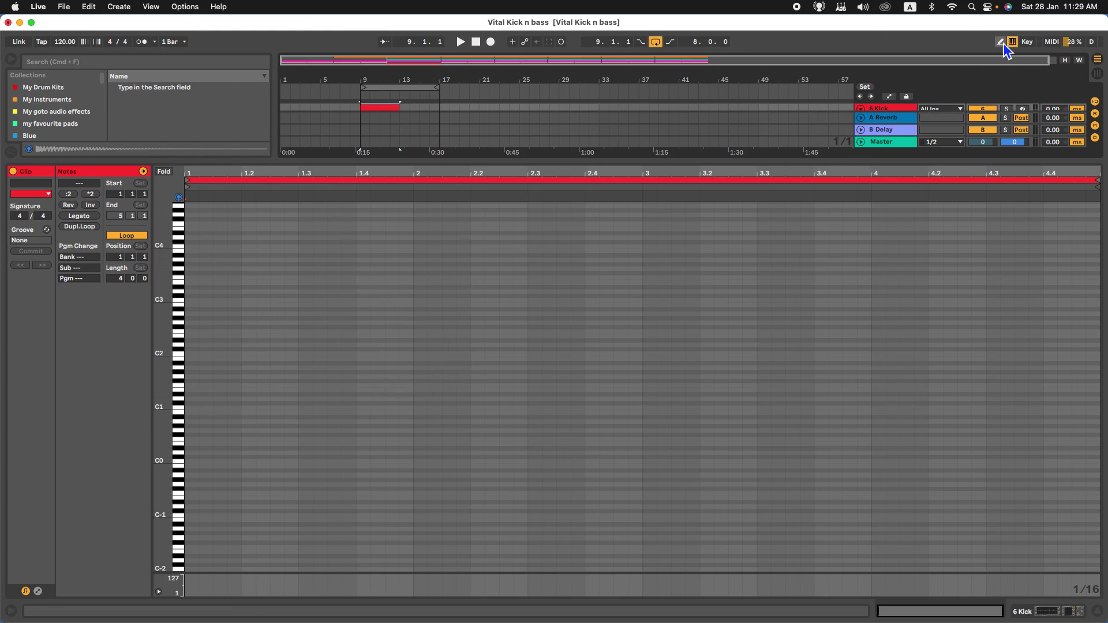
Step: Hide the clip editor and rename the new MIDI clip as Kick
drag(788, 163, 808, 183)
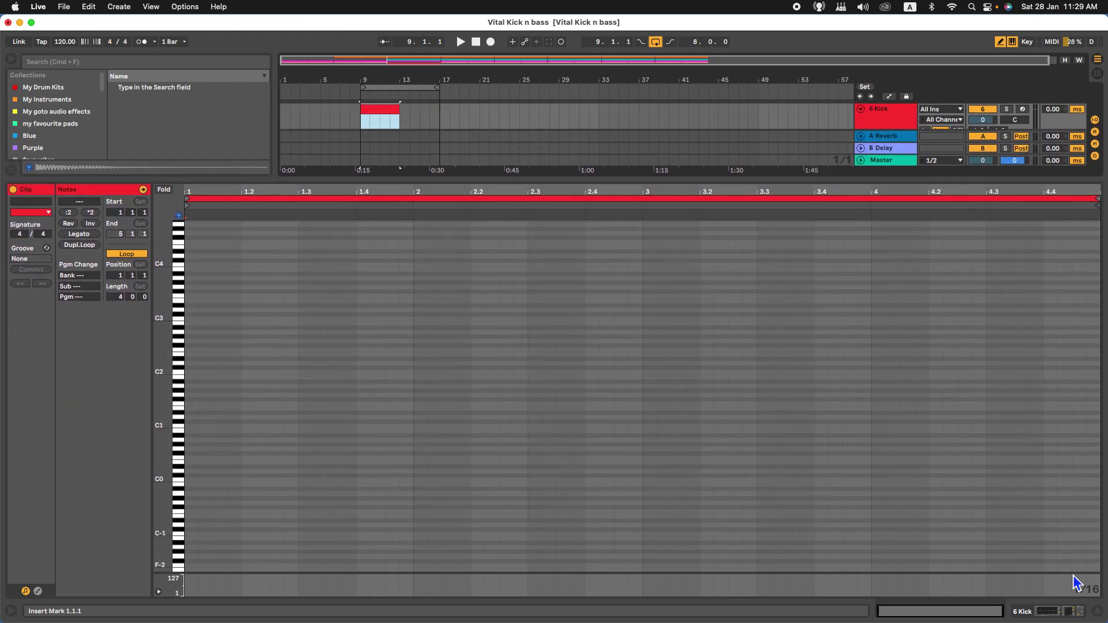
click(1098, 612)
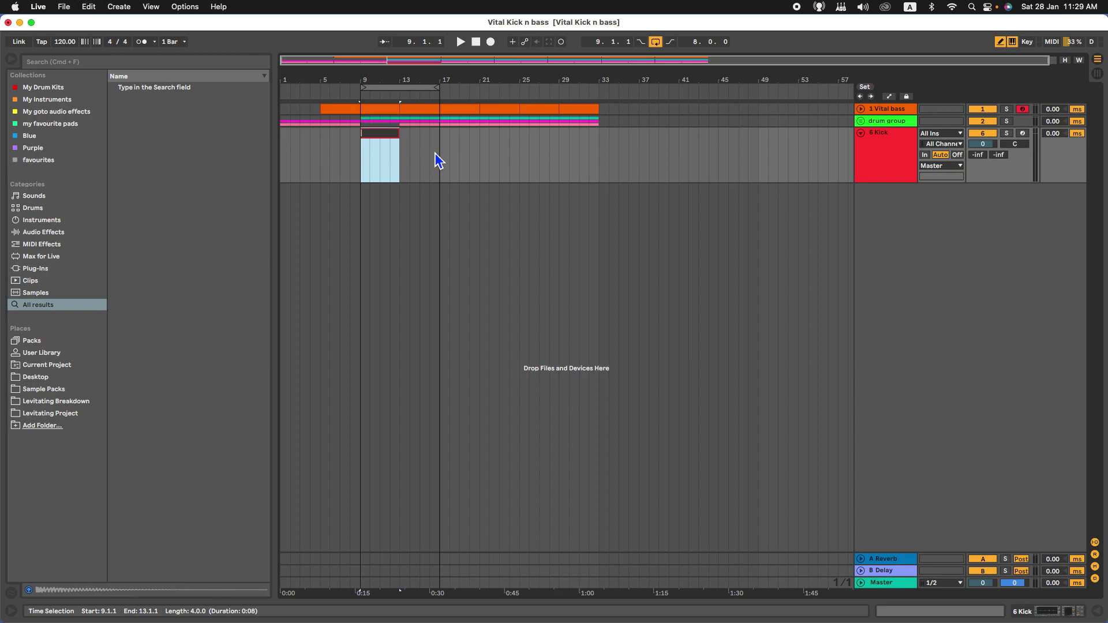
text(ick)
key(Return)
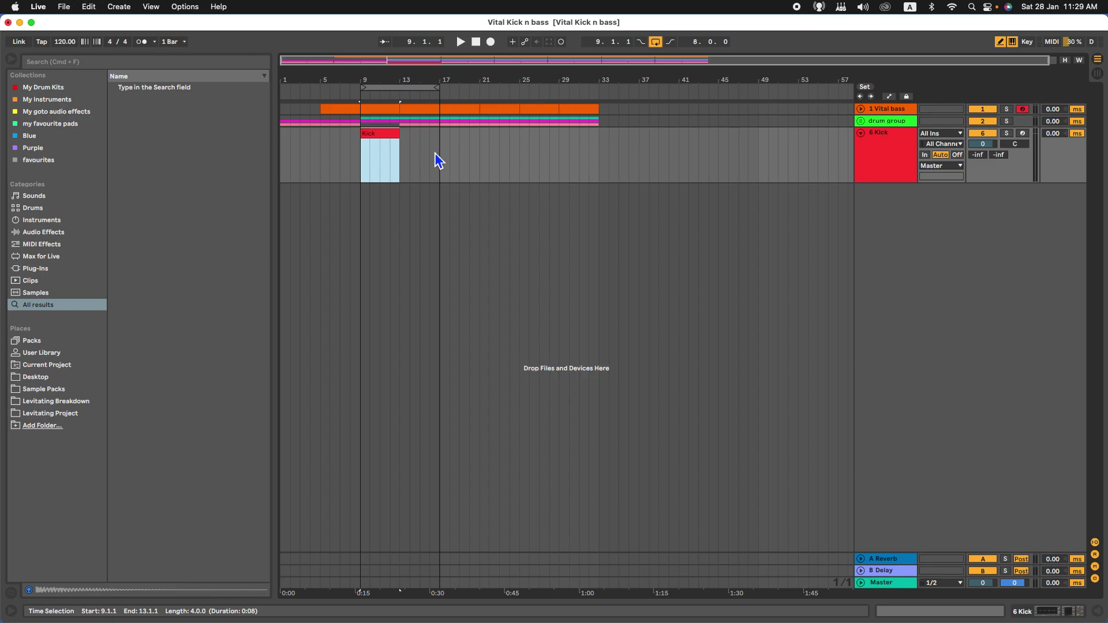
Step: Unfold the drum group and examine the note pattern in the first Vital kick clip with Draw Mode off
click(860, 121)
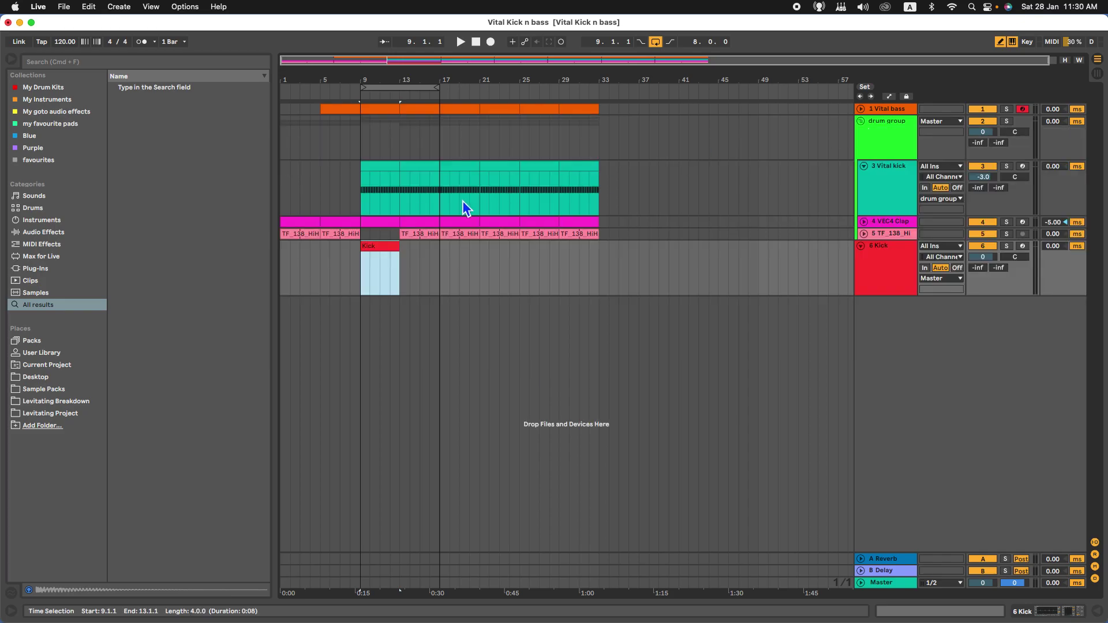
double_click(386, 173)
scroll(448, 282, up, 5)
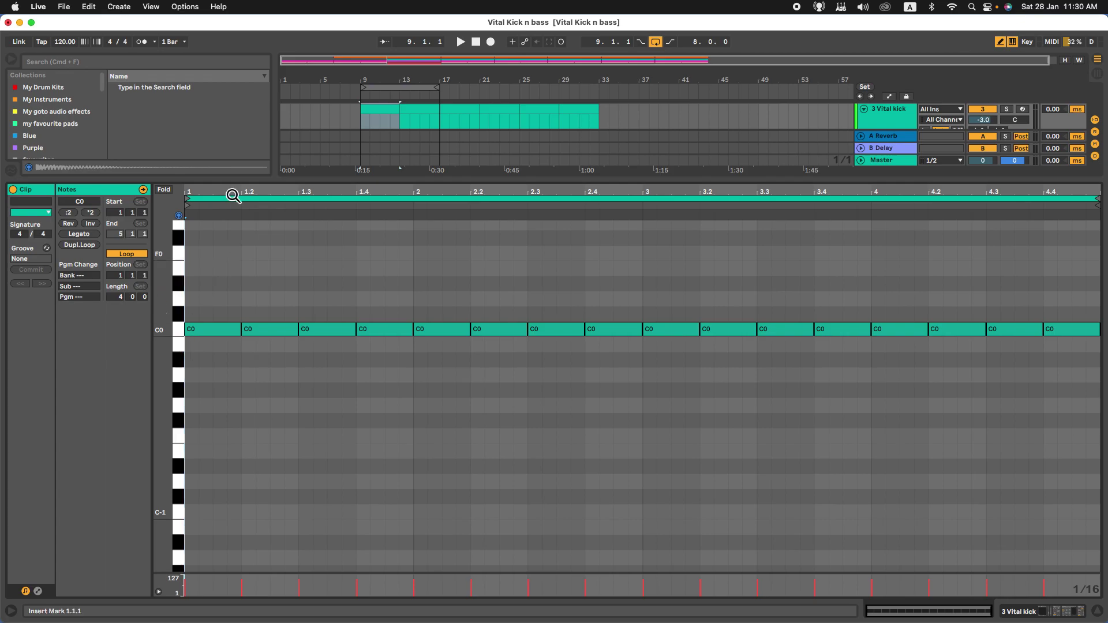
click(1000, 42)
click(206, 333)
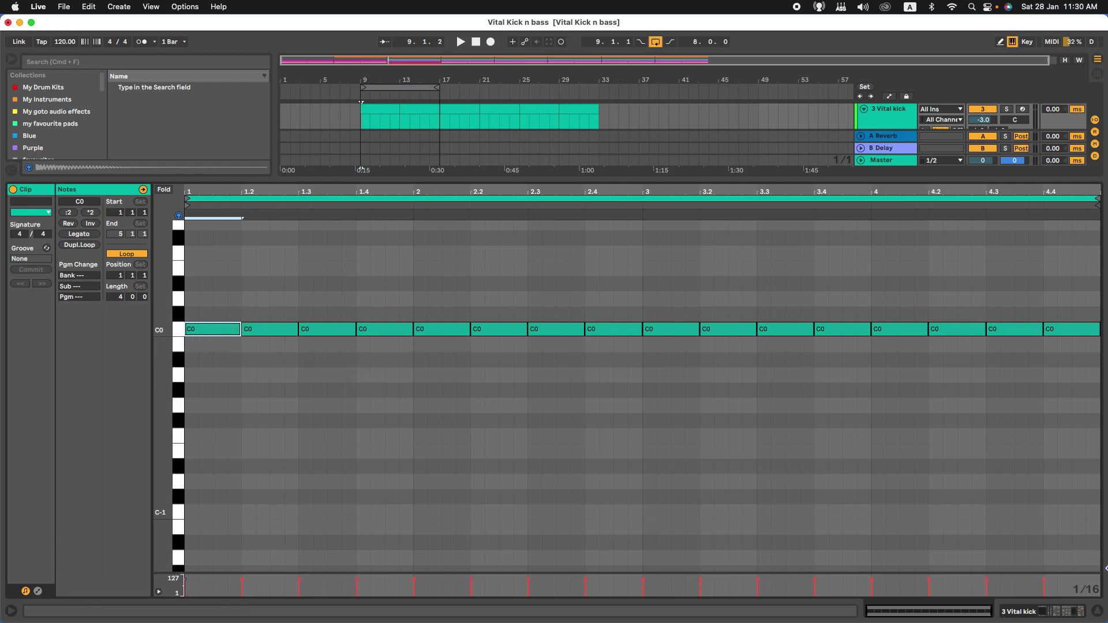
click(1097, 613)
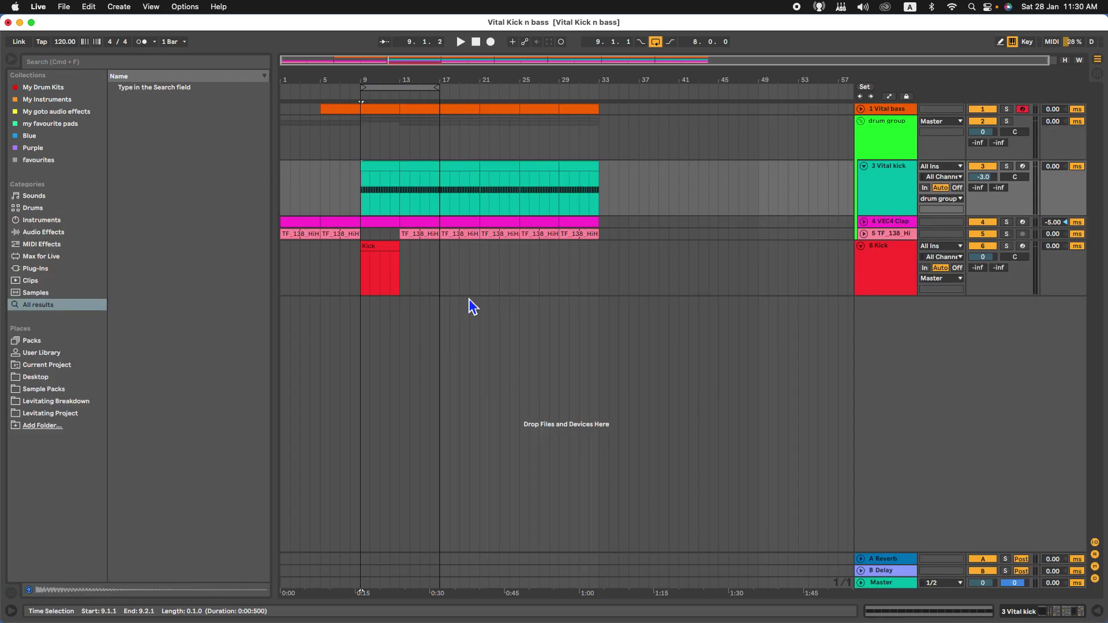
Step: Set the Kick clip's note grid to 1/4, draw four quarter notes on C3 across bar 1, and leave Draw Mode
double_click(386, 252)
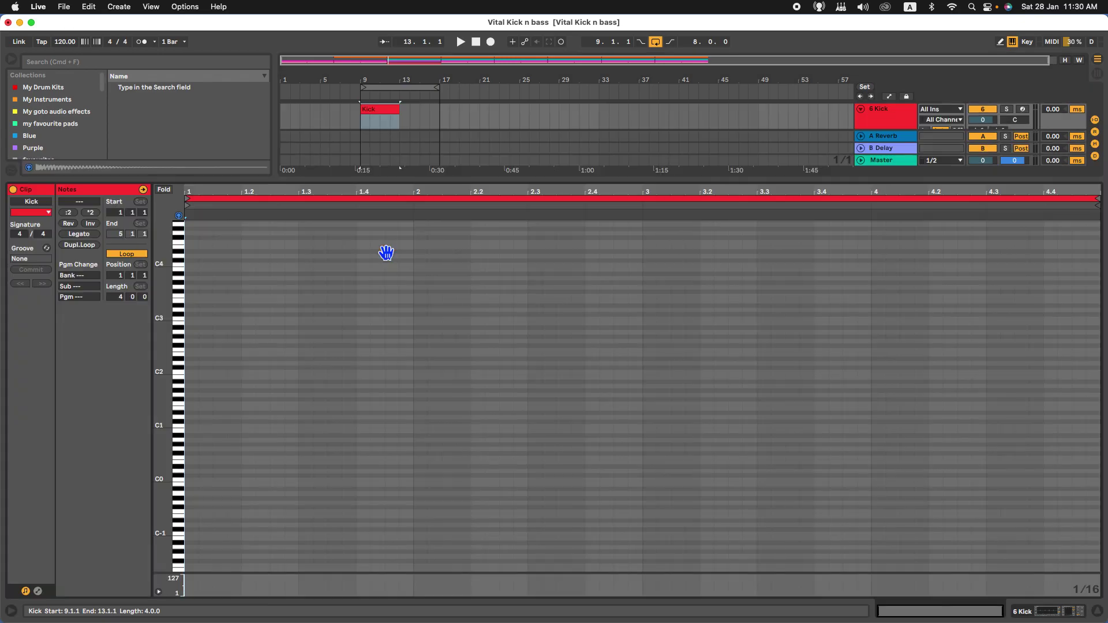
right_click(330, 290)
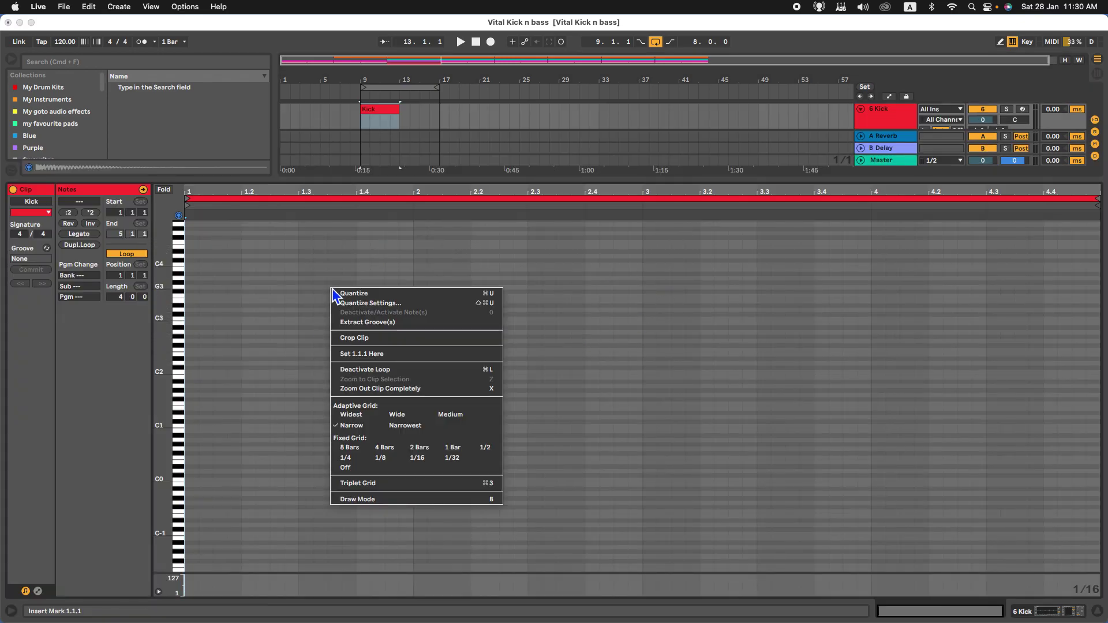
click(345, 460)
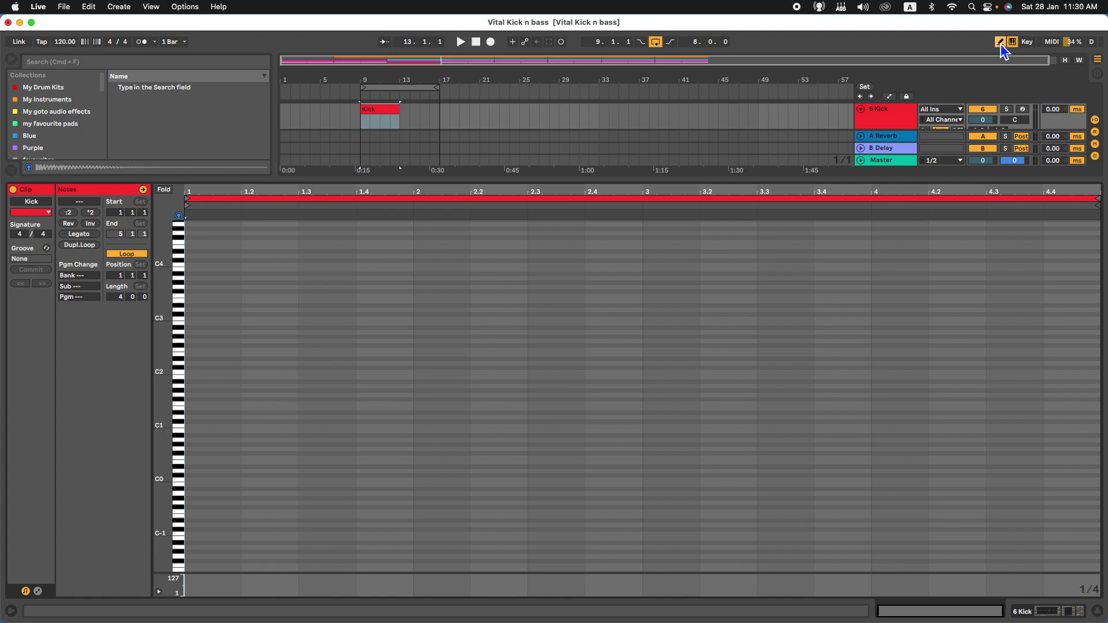
click(203, 318)
click(279, 321)
click(289, 322)
click(284, 318)
click(347, 319)
click(380, 318)
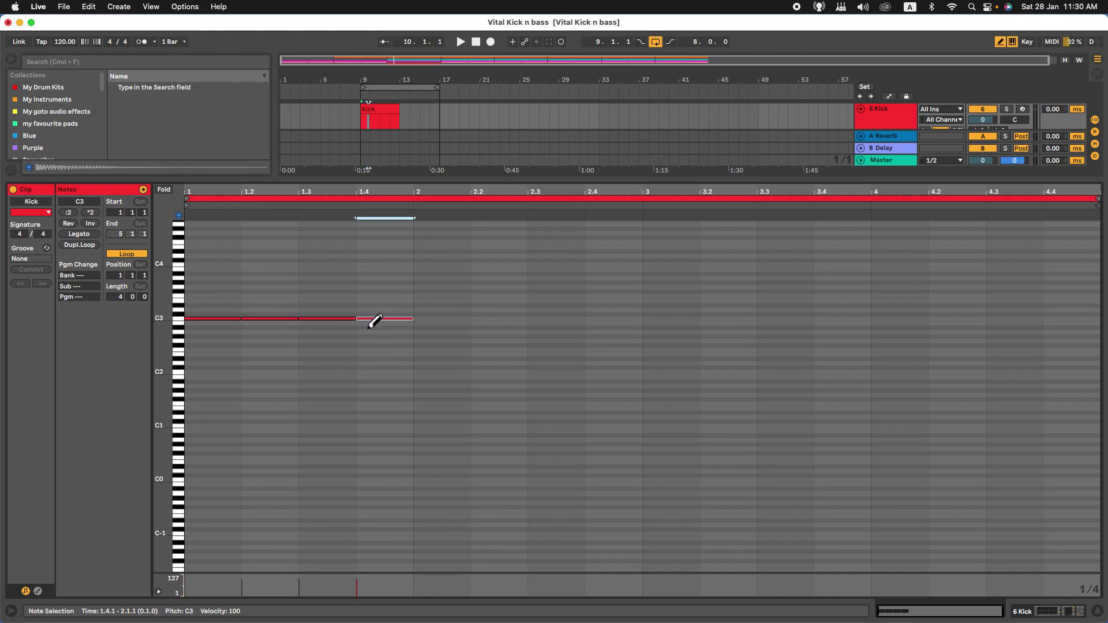
drag(171, 359, 200, 364)
scroll(509, 345, up, 2)
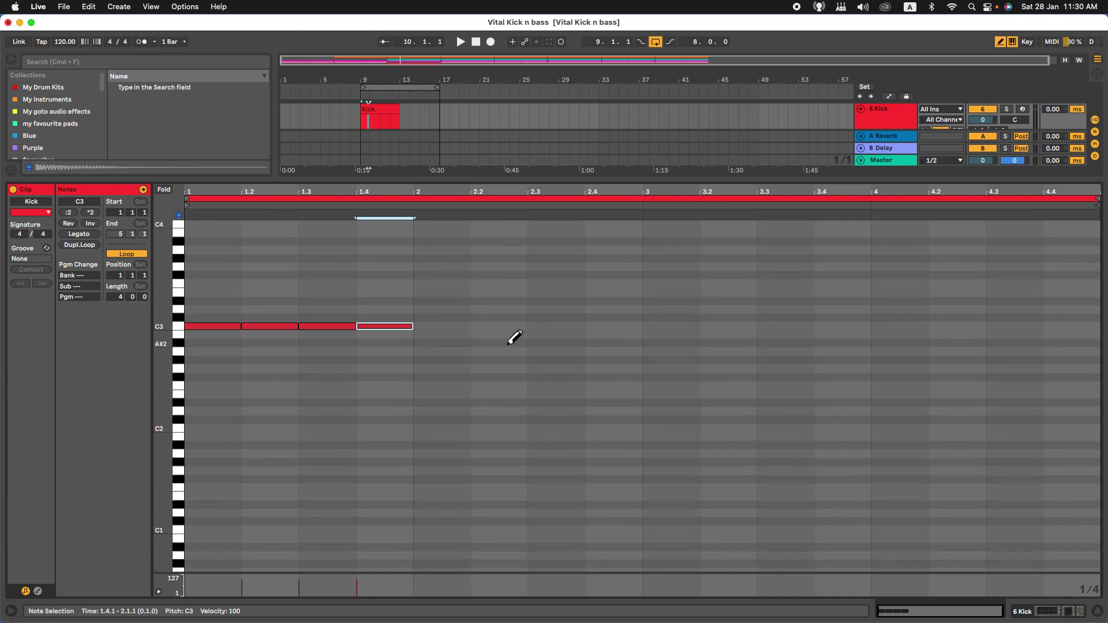
scroll(514, 337, up, 2)
click(1000, 41)
Step: Try to fill the remaining bars by duplicating the four C3 notes of bar 1 and shifting the copies along
drag(454, 308, 242, 414)
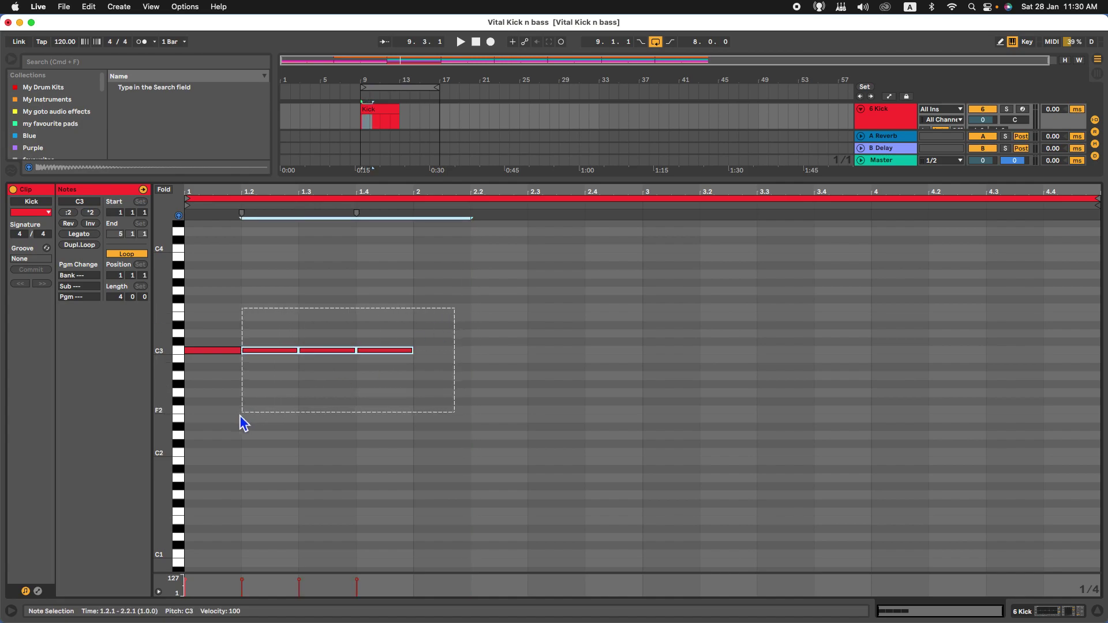
key(super+d)
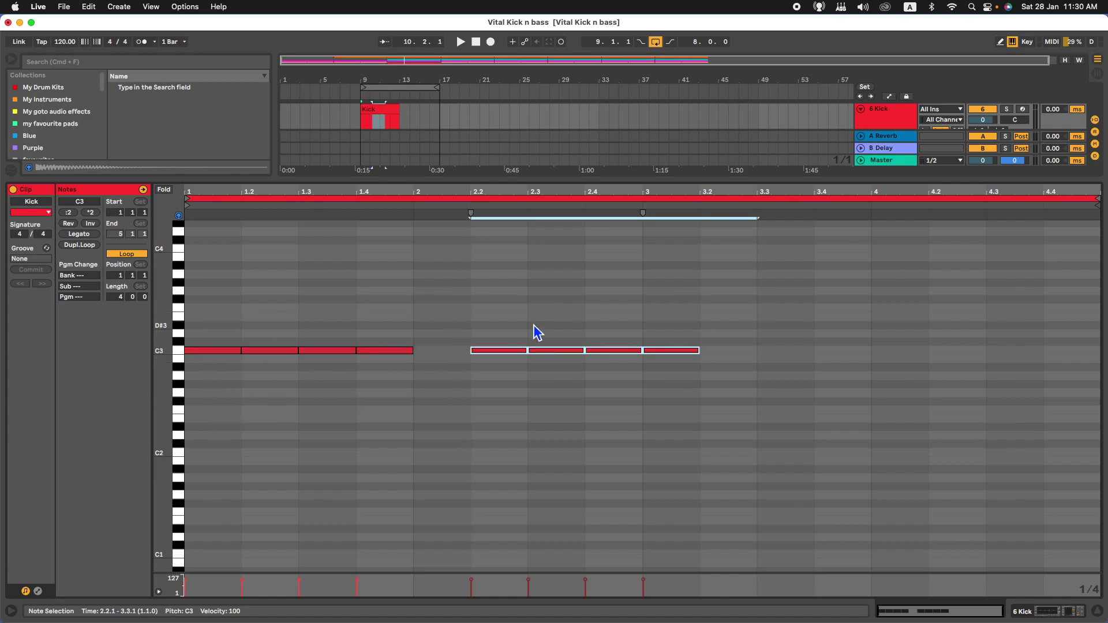
key(Left)
key(super+d)
key(Left)
key(Right)
key(super+d)
Step: Undo the duplications and copy the four C3 notes so that quarter notes fill bars 2, 3 and 4
key(super+z)
key(super+z)
key(super+z)
key(super+z)
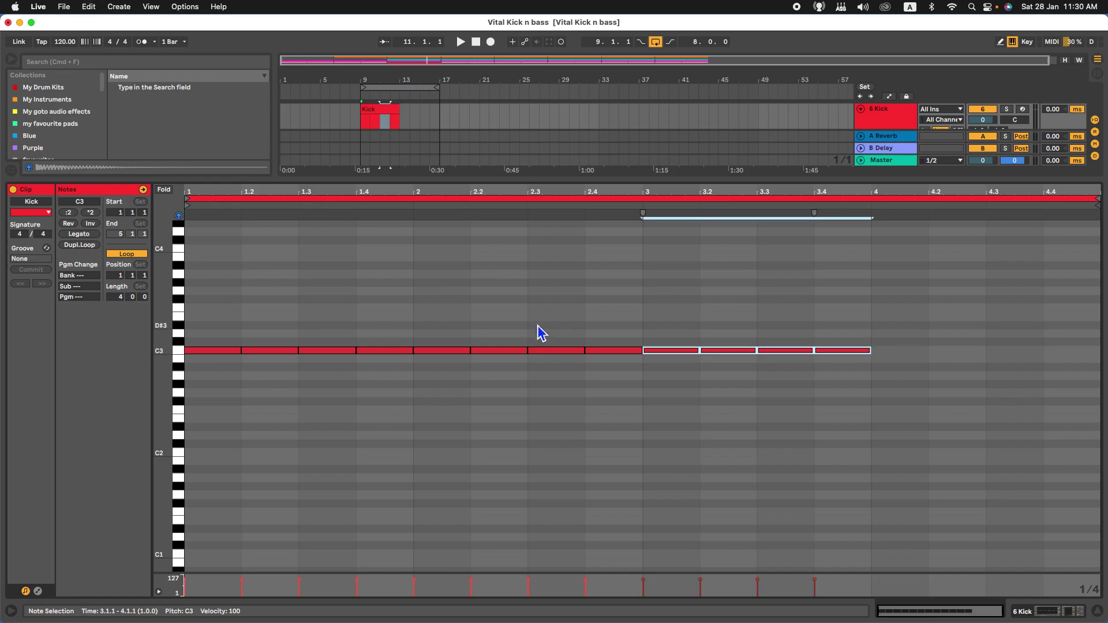
key(Right)
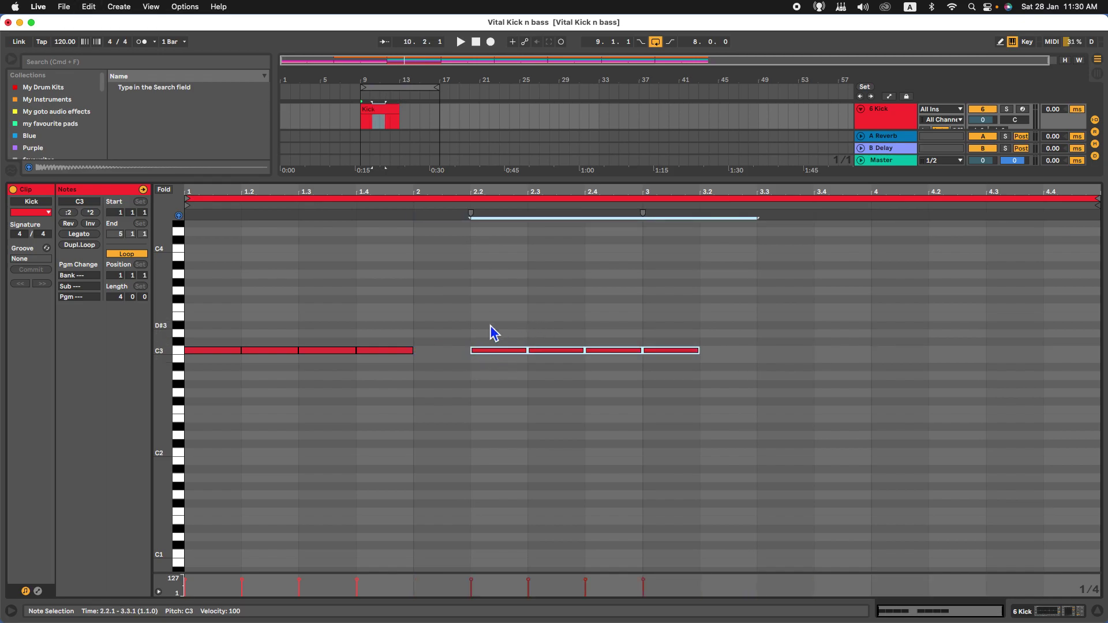
drag(507, 353, 885, 358)
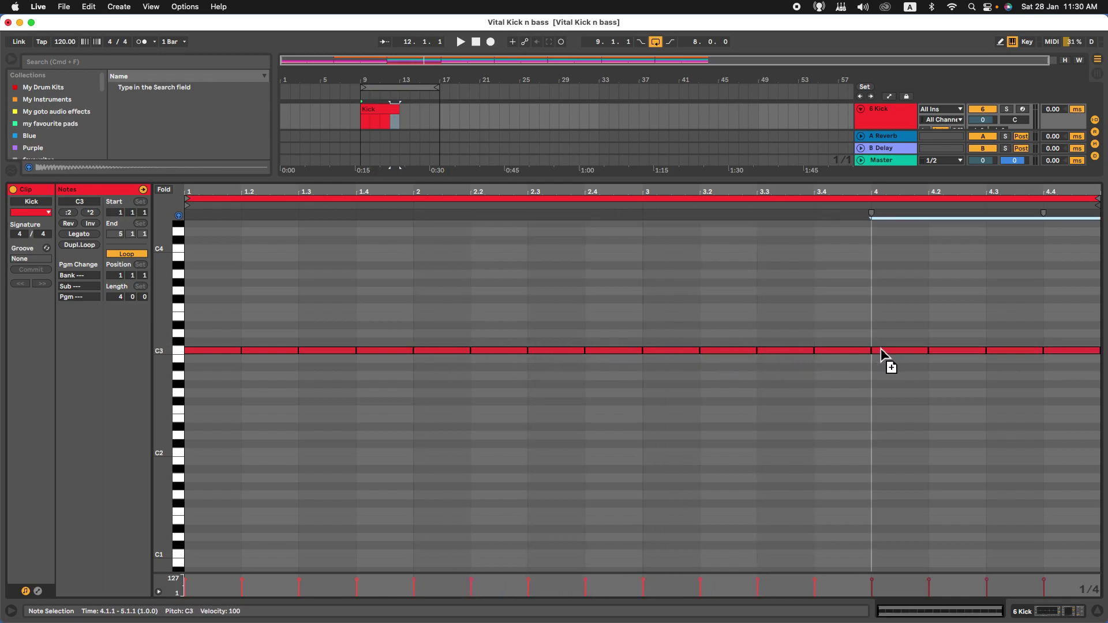
drag(175, 391, 199, 396)
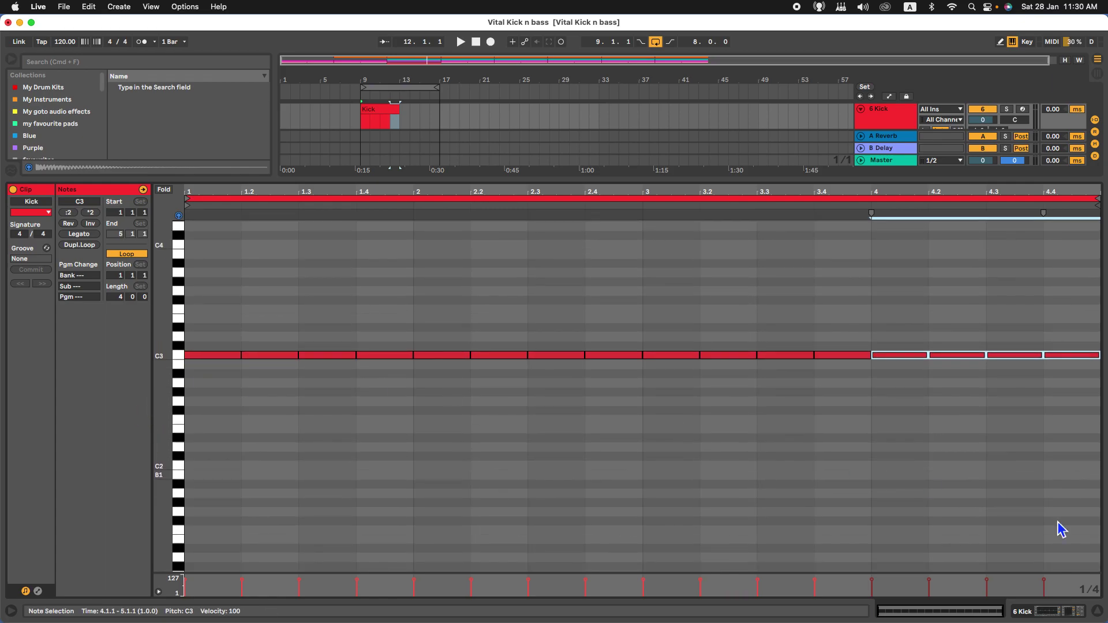
Step: Examine the note pitch in the first Vital kick clip for comparison, and hide the clip editor
click(1099, 612)
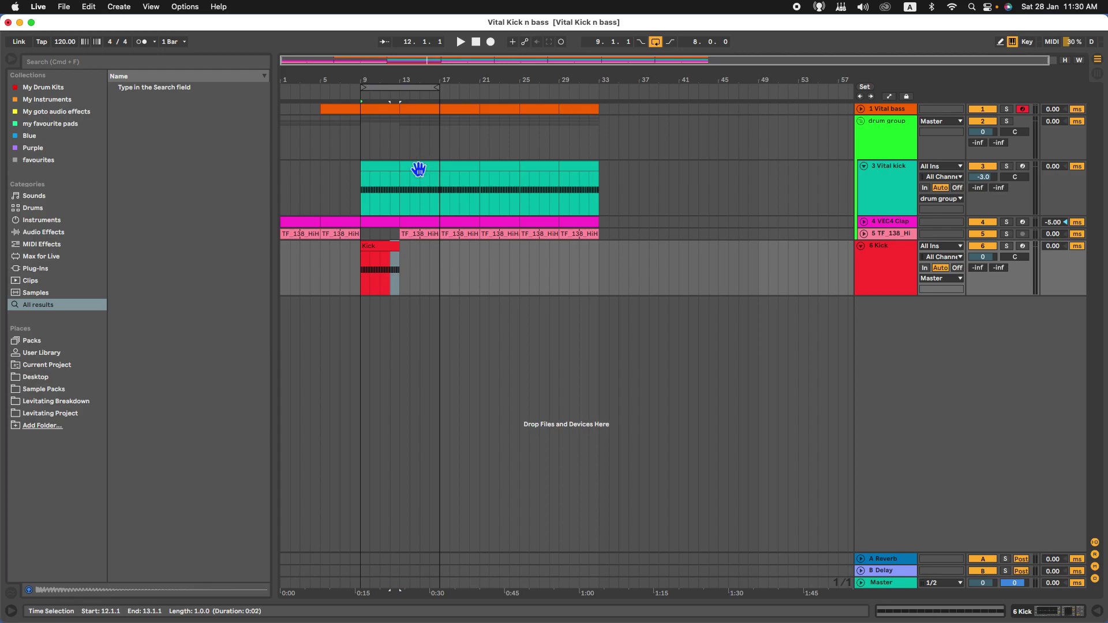
double_click(388, 176)
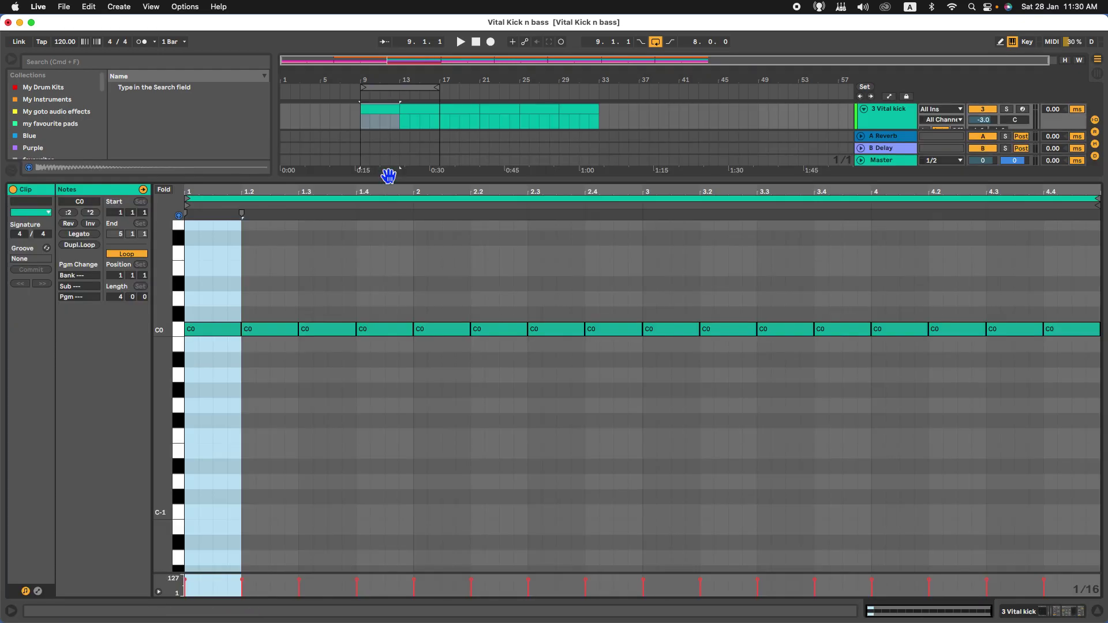
click(470, 375)
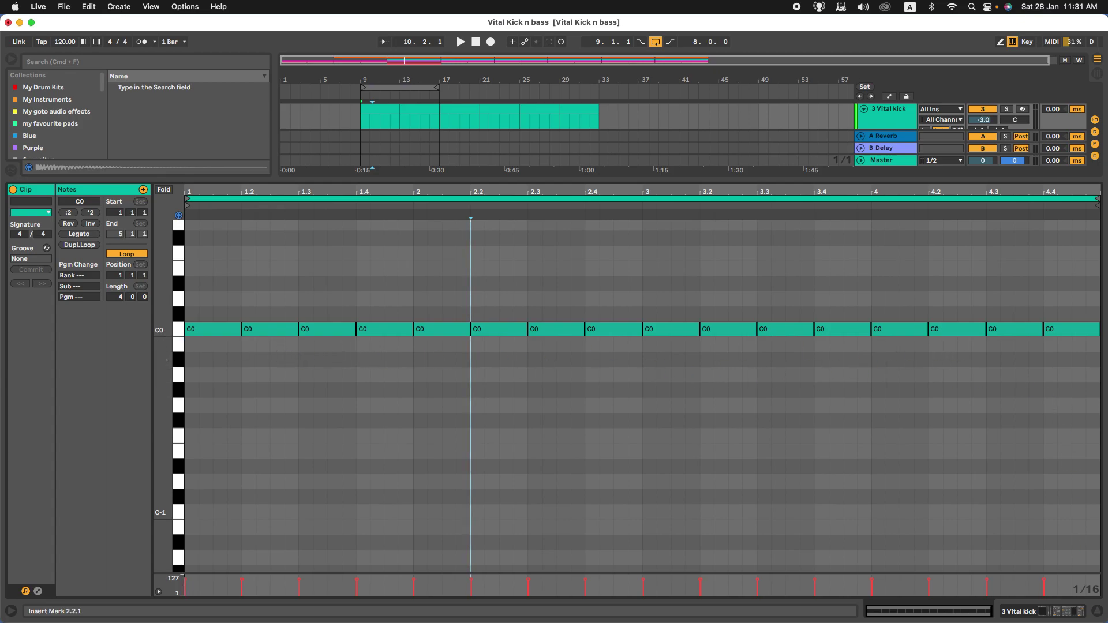
click(1097, 612)
Step: Reopen the Kick clip and select all of its C3 notes across the four bars
double_click(375, 254)
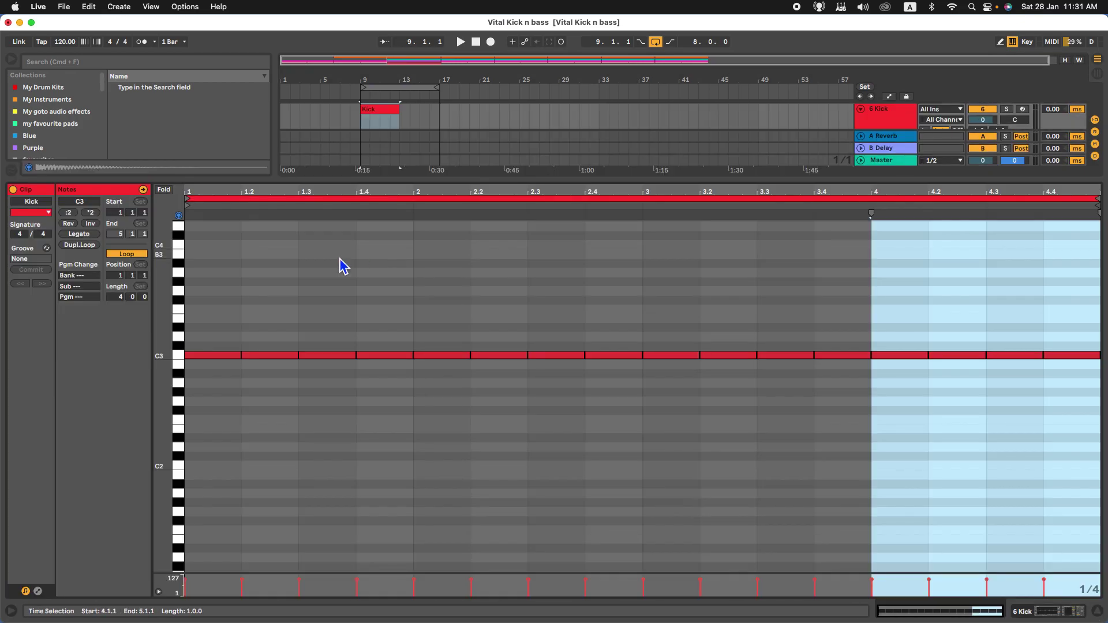
click(230, 340)
drag(211, 317, 898, 425)
click(207, 328)
drag(199, 316, 1040, 398)
click(1041, 398)
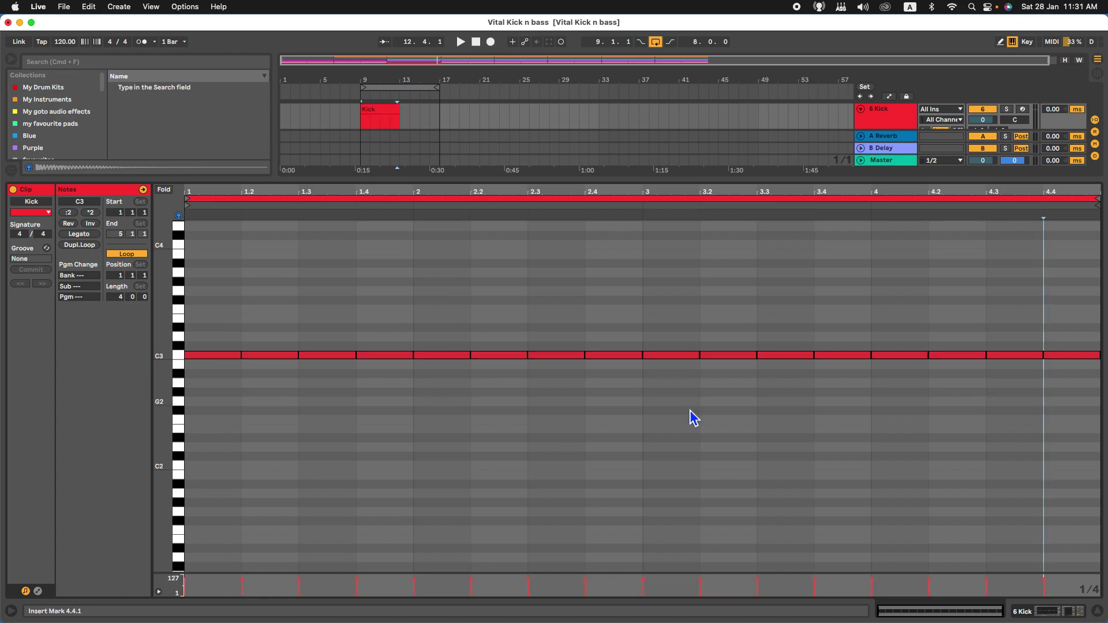
drag(206, 324, 1099, 434)
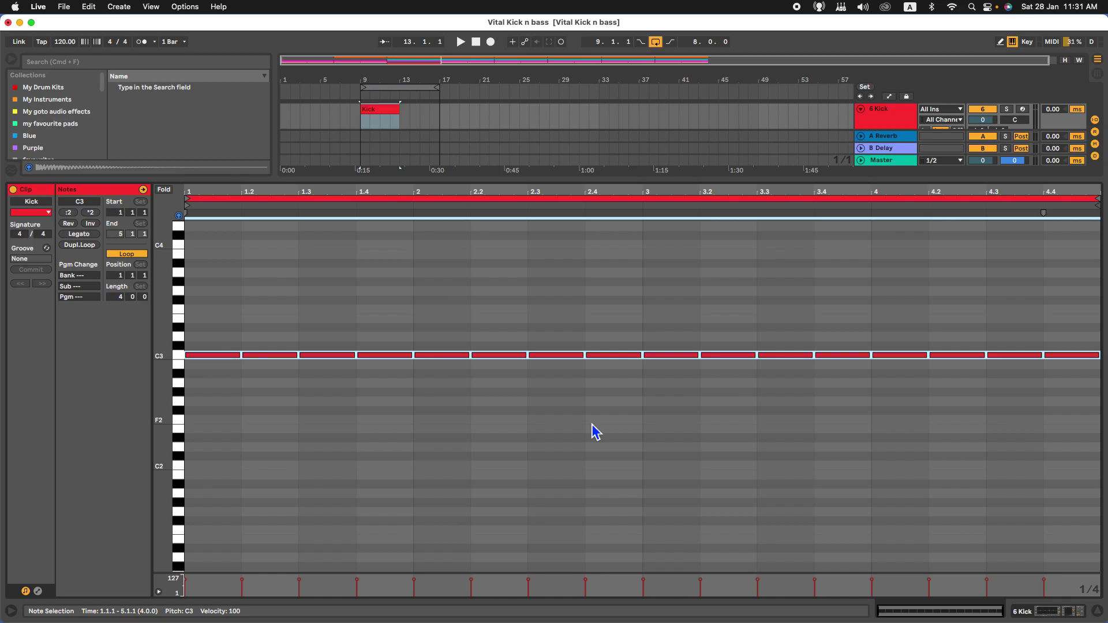
Step: Shift the selected notes up by semitones and back down to C3
key(Up)
key(Up)
key(Up)
key(Up)
key(Up)
key(Down)
key(Down)
key(Down)
key(Down)
key(Down)
Step: Transpose all the selected Kick notes down by octaves to C0 and hide the clip editor
key(shift+Down)
key(shift+Down)
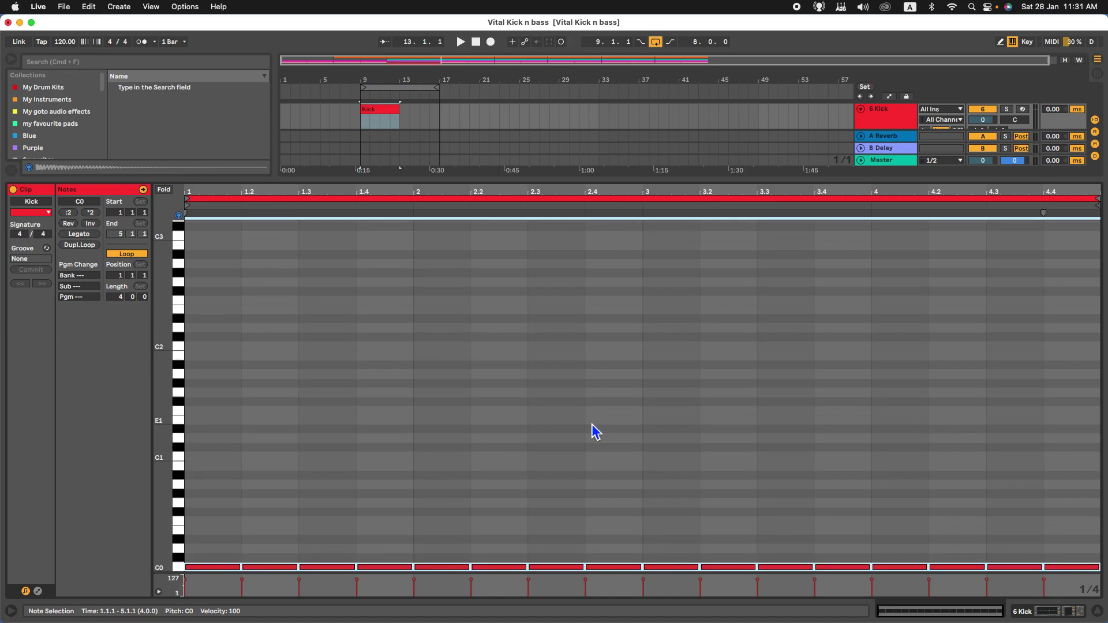
scroll(447, 408, down, 5)
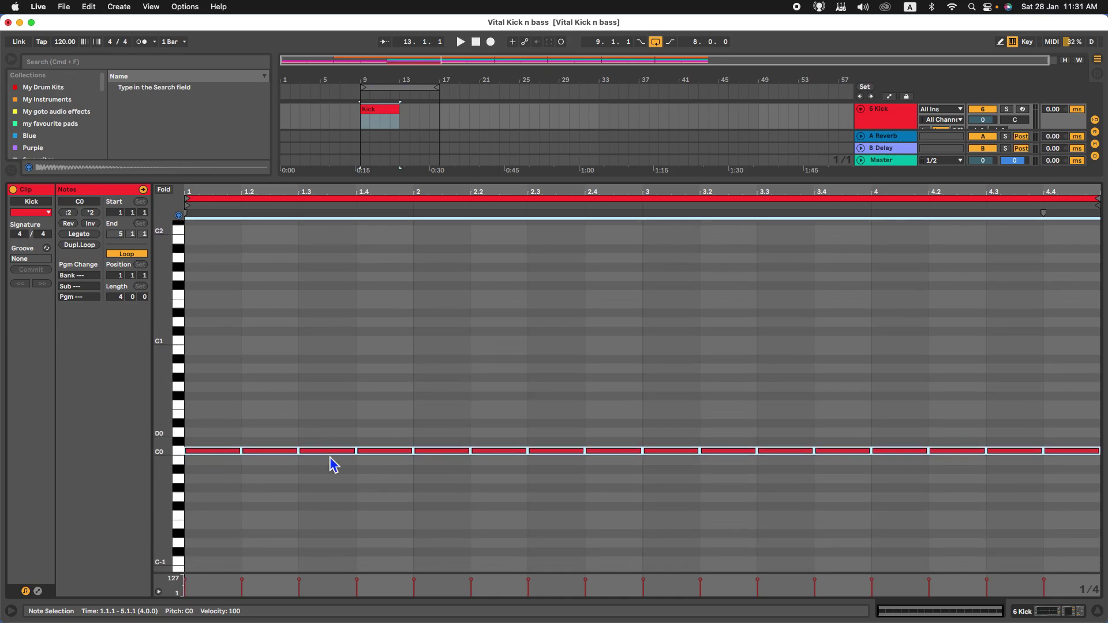
click(1097, 610)
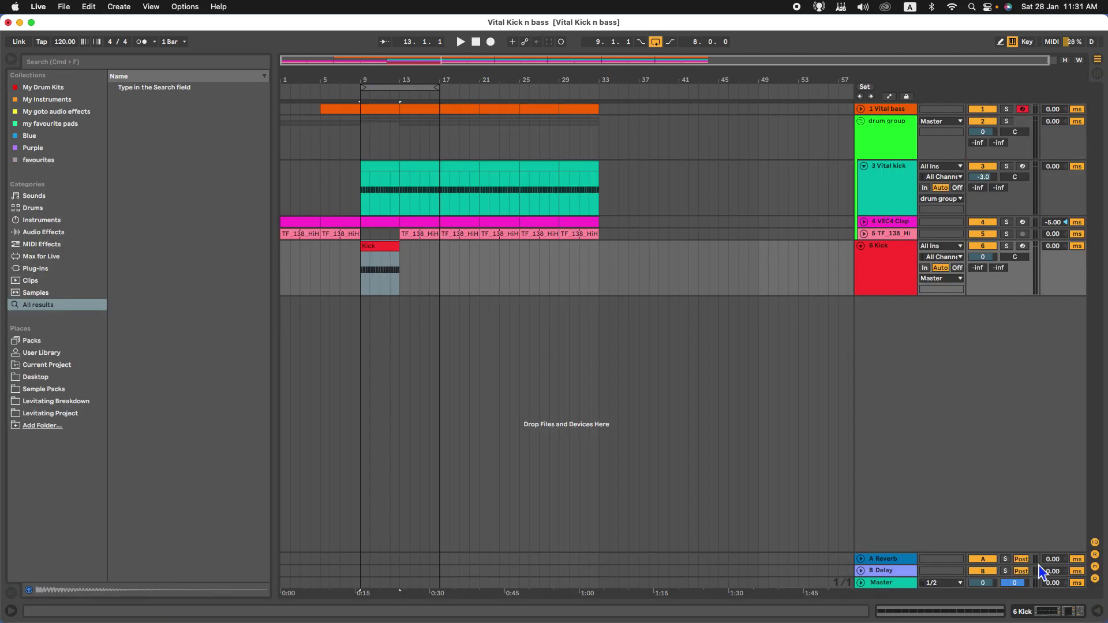
Step: Show the Kick track's devices and delete the Utility, Side Chain Compressor and EQ Eight
double_click(866, 268)
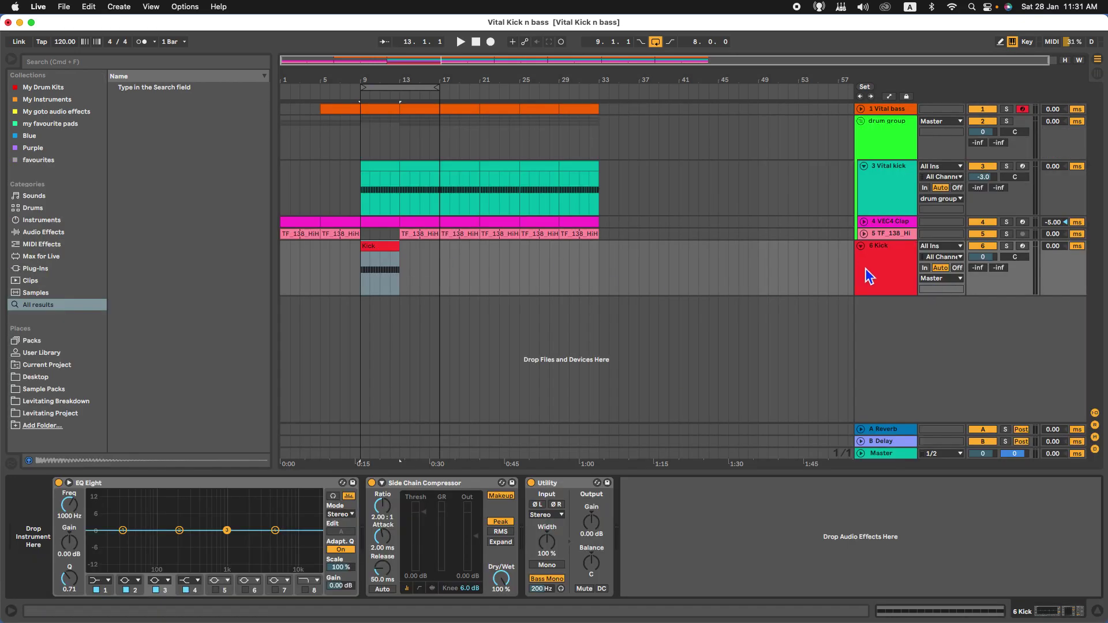
click(554, 483)
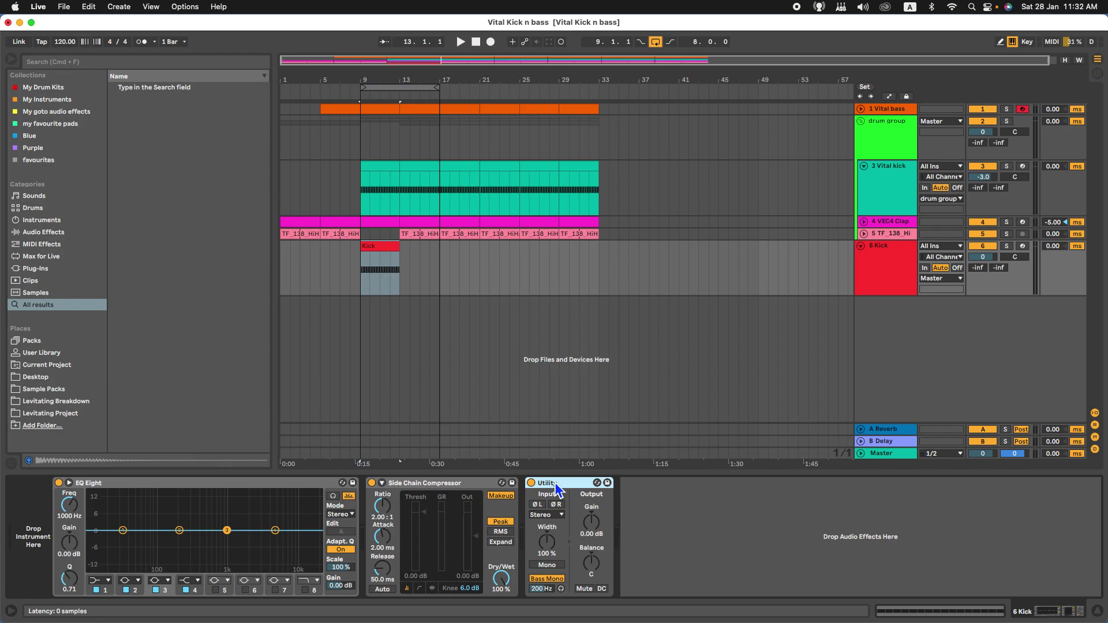
key(Delete)
key(Delete)
key(Delete)
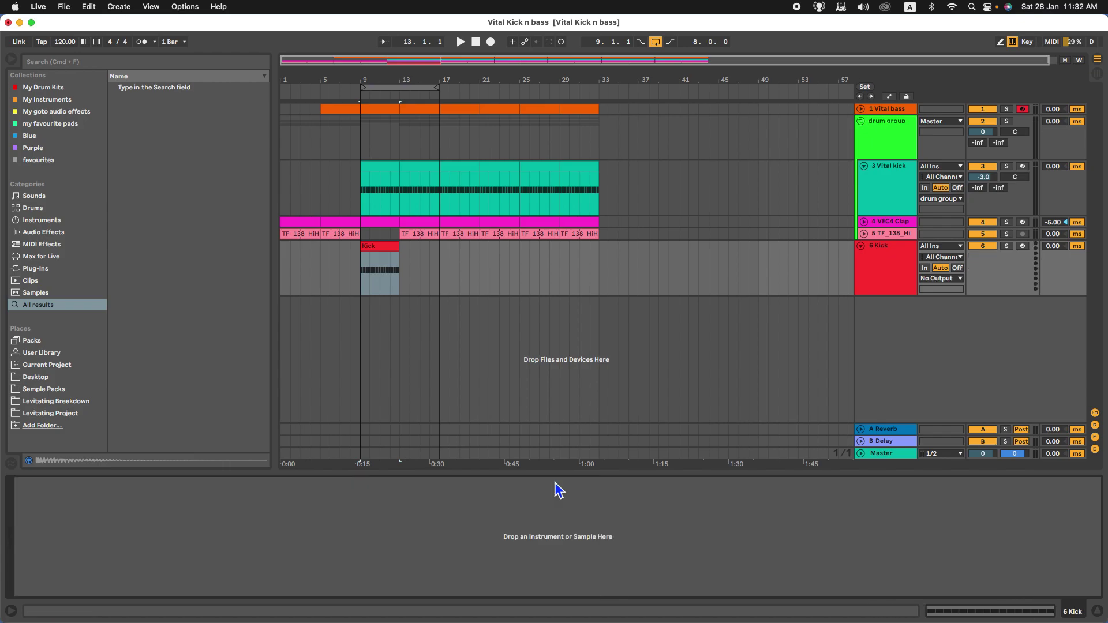
Step: Search the browser for "vital" and load the last Vital plug-in result onto the Kick track
click(903, 269)
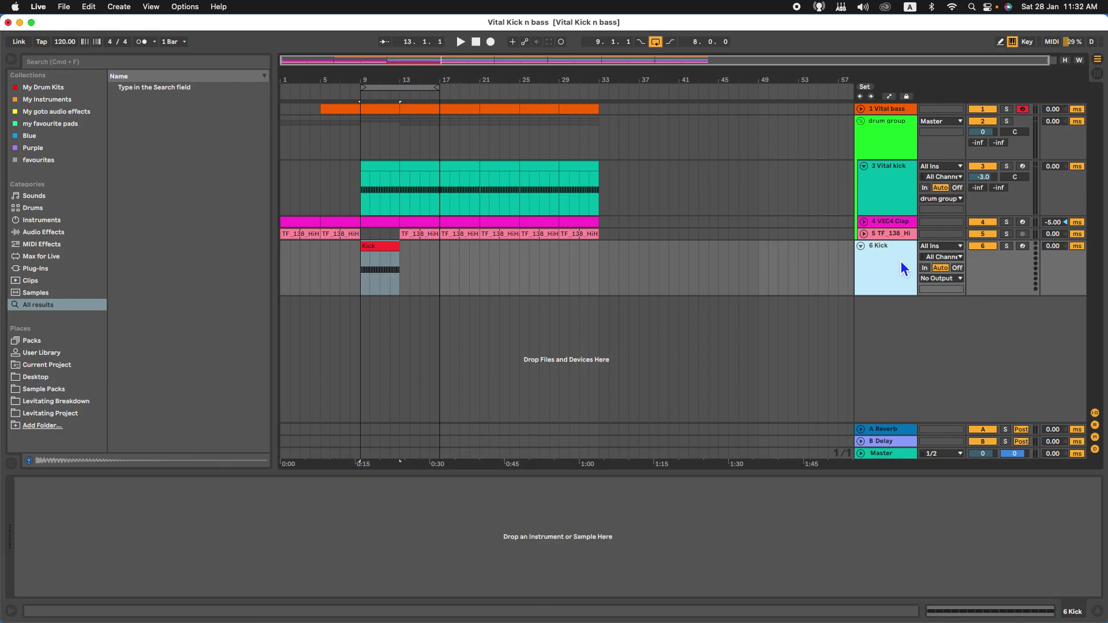
key(super+f)
text(vital)
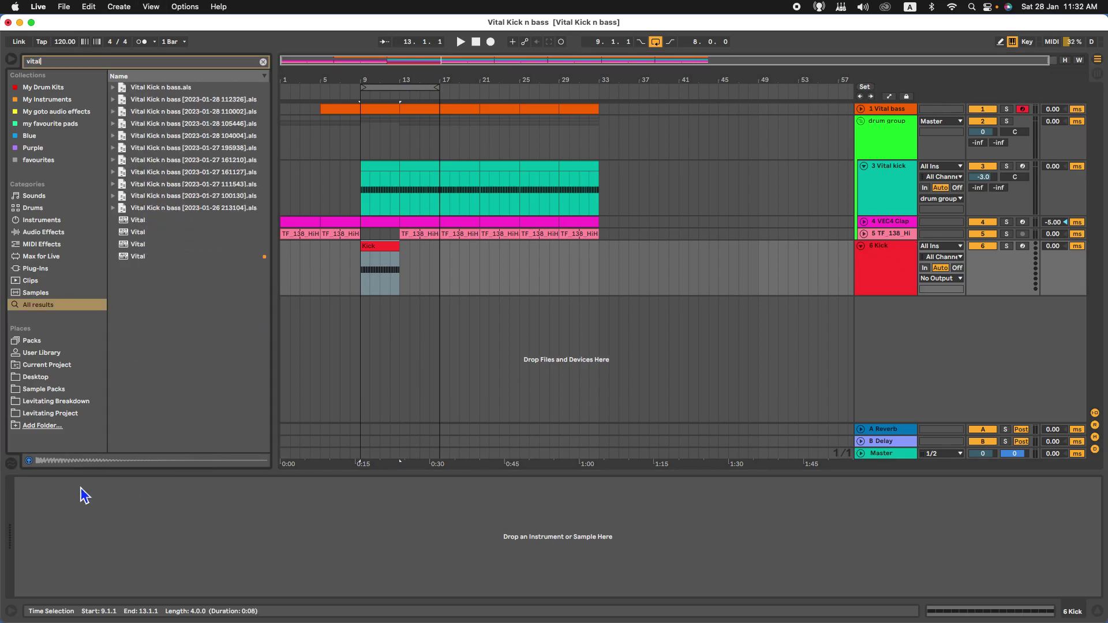
click(155, 258)
drag(135, 263, 113, 534)
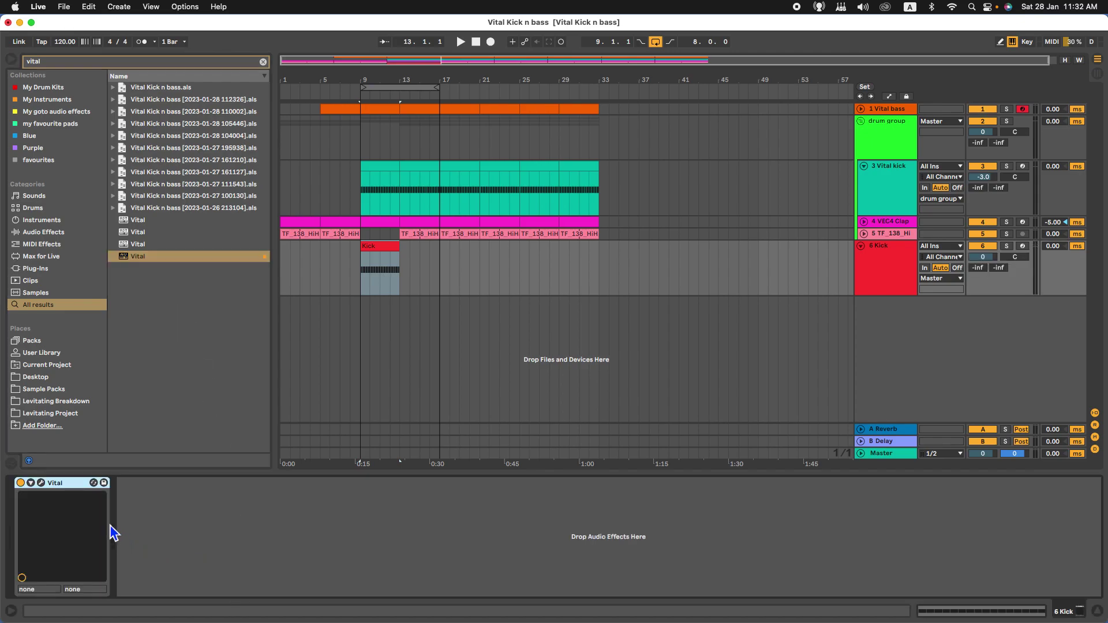
Step: Open the Vital plug-in window, shrink it, and place it below the Kick clip in the arrangement
click(46, 483)
drag(944, 568, 787, 474)
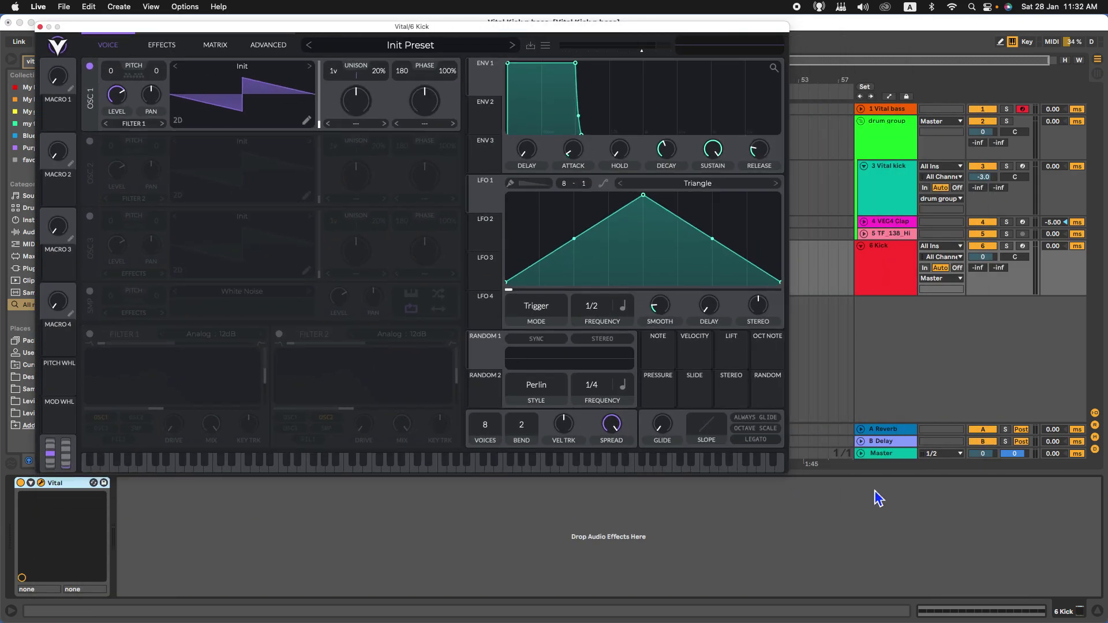
drag(442, 27, 527, 57)
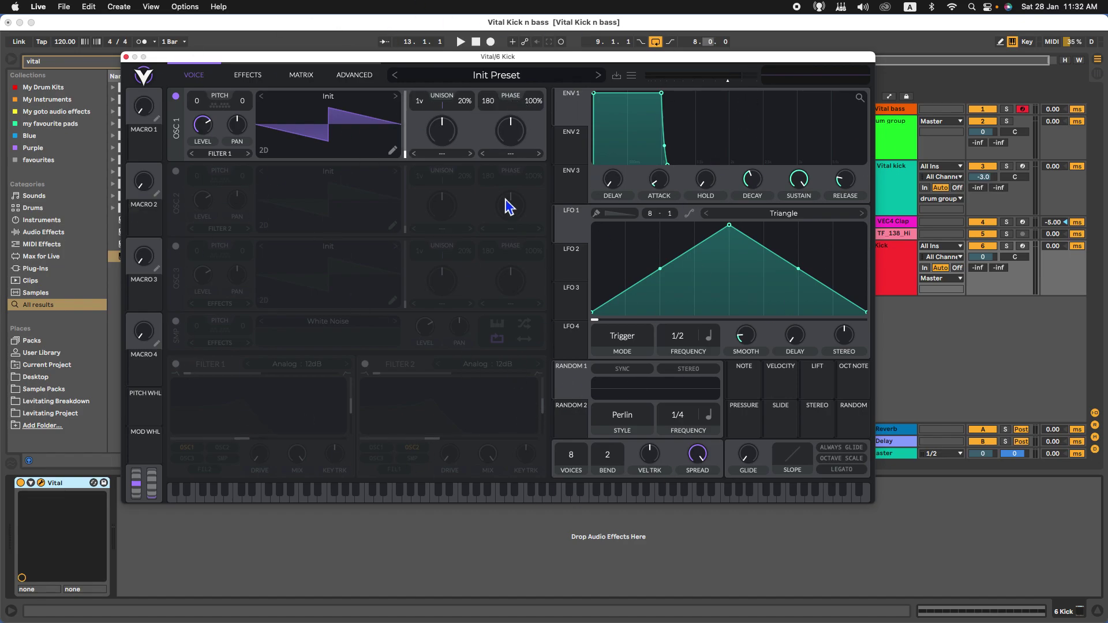
drag(400, 74, 280, 299)
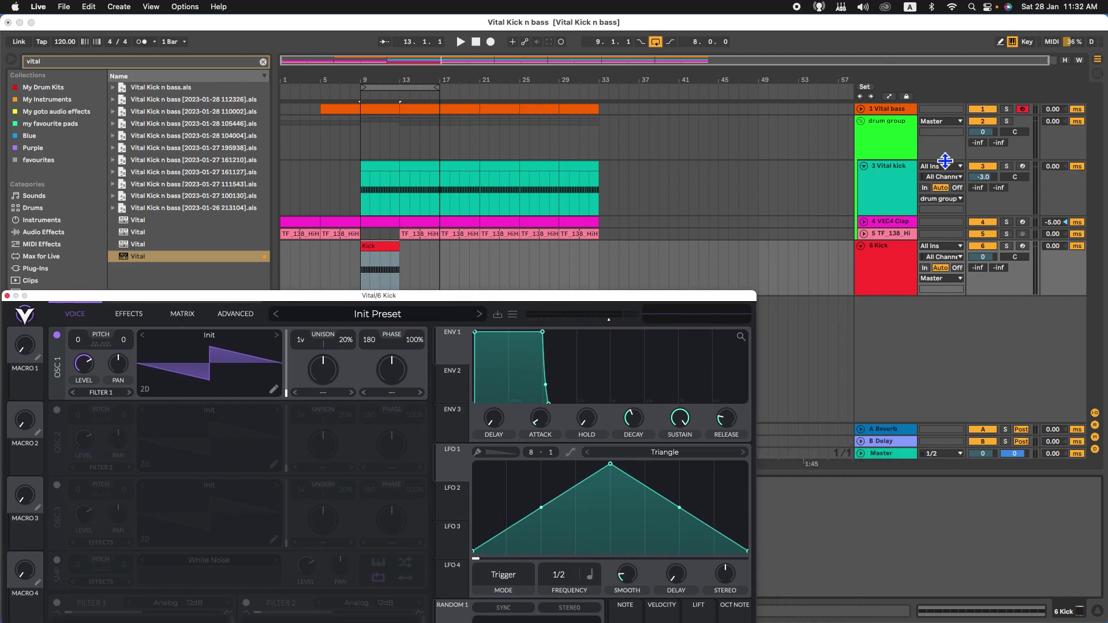
Step: Fold the drum group, mute it and the Vital bass track, and shorten the loop to four bars ending at bar 13
click(860, 121)
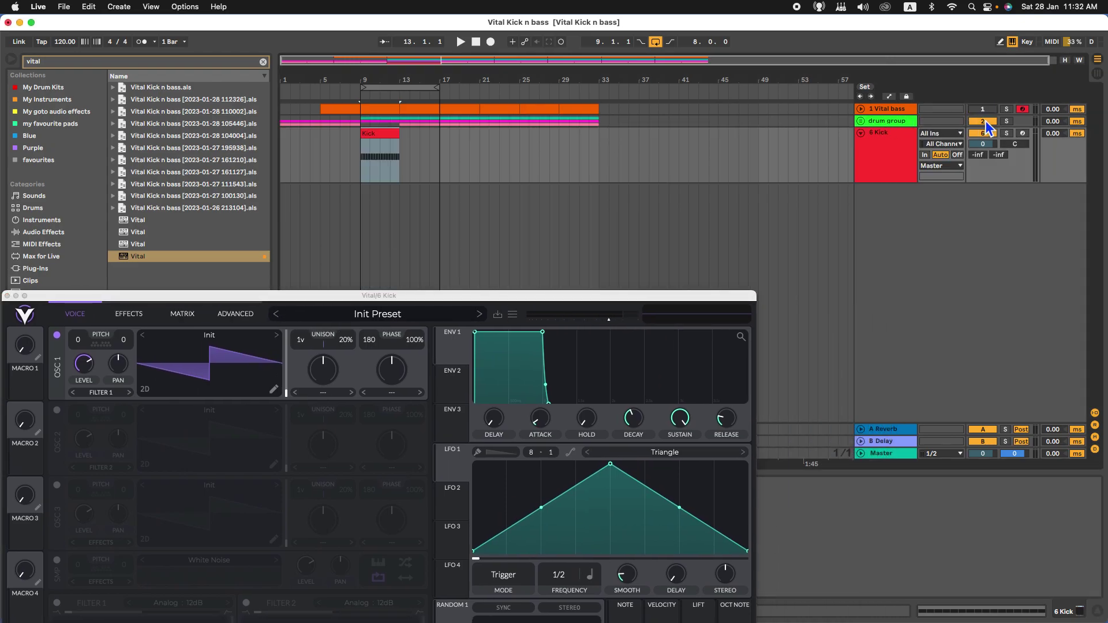
click(362, 166)
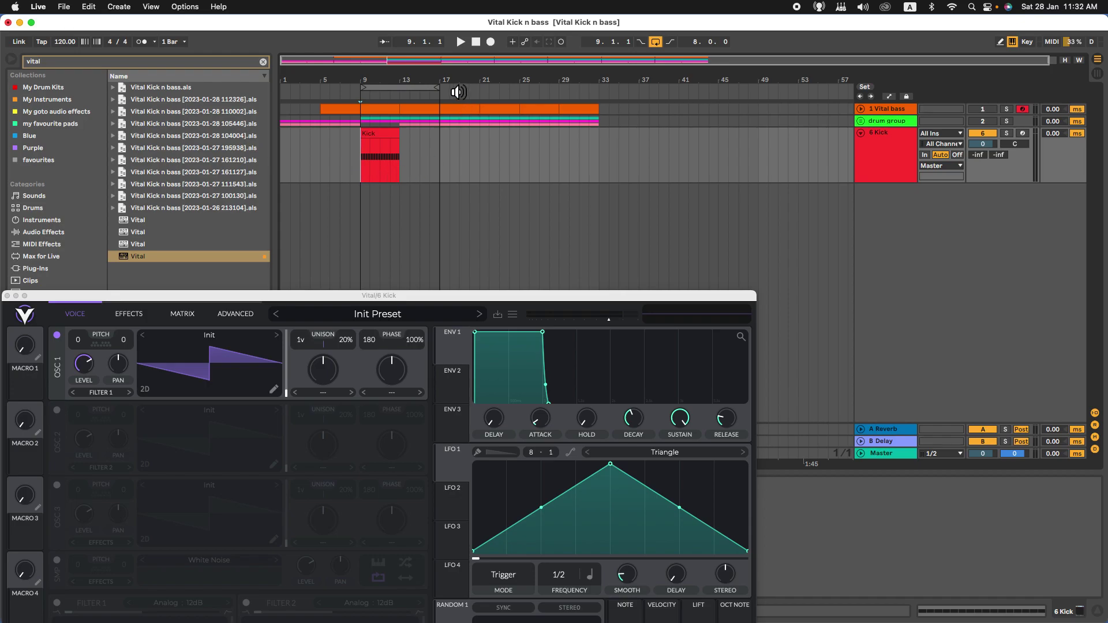
drag(443, 91, 400, 91)
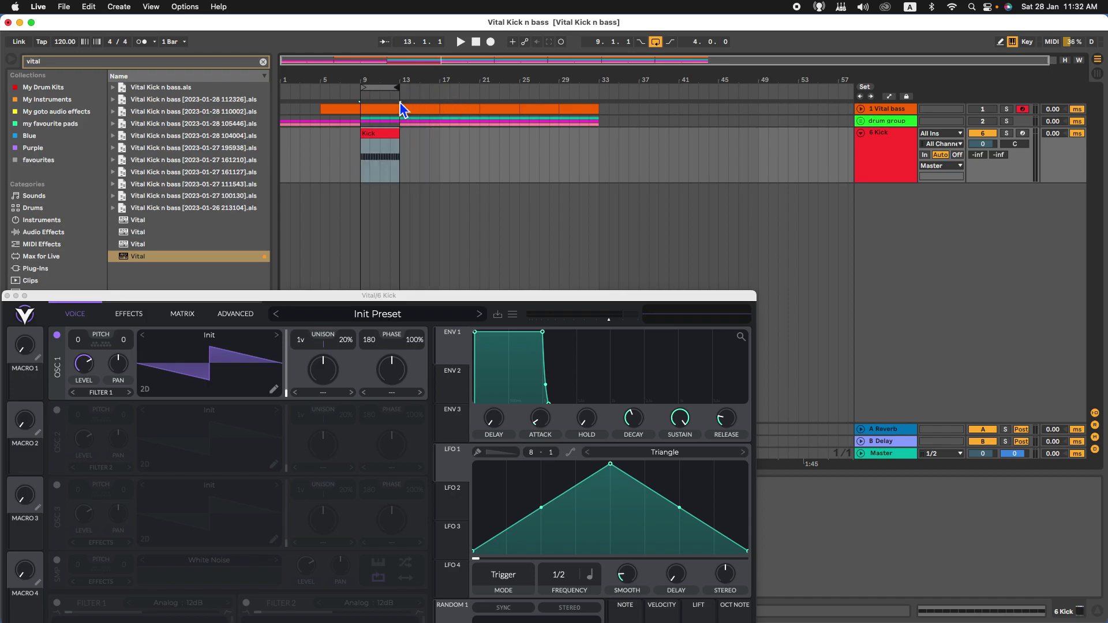
Step: Play the Kick clip from bar 9 to audition Vital's Init Preset, stop playback, and close the Vital window
click(362, 164)
key(space)
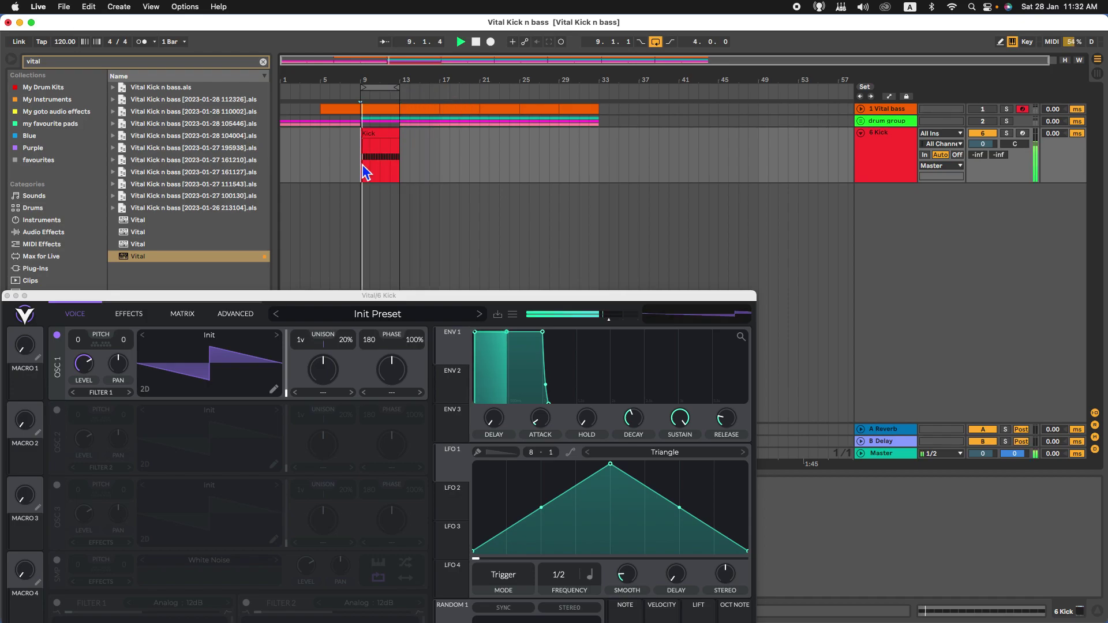
key(space)
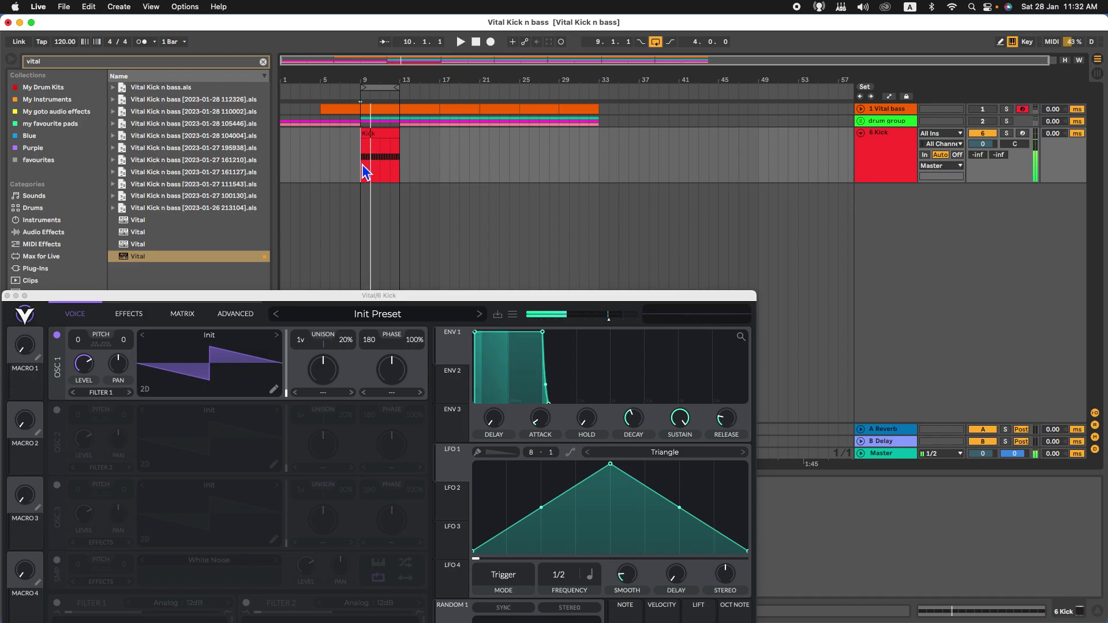
drag(524, 296, 665, 174)
click(146, 175)
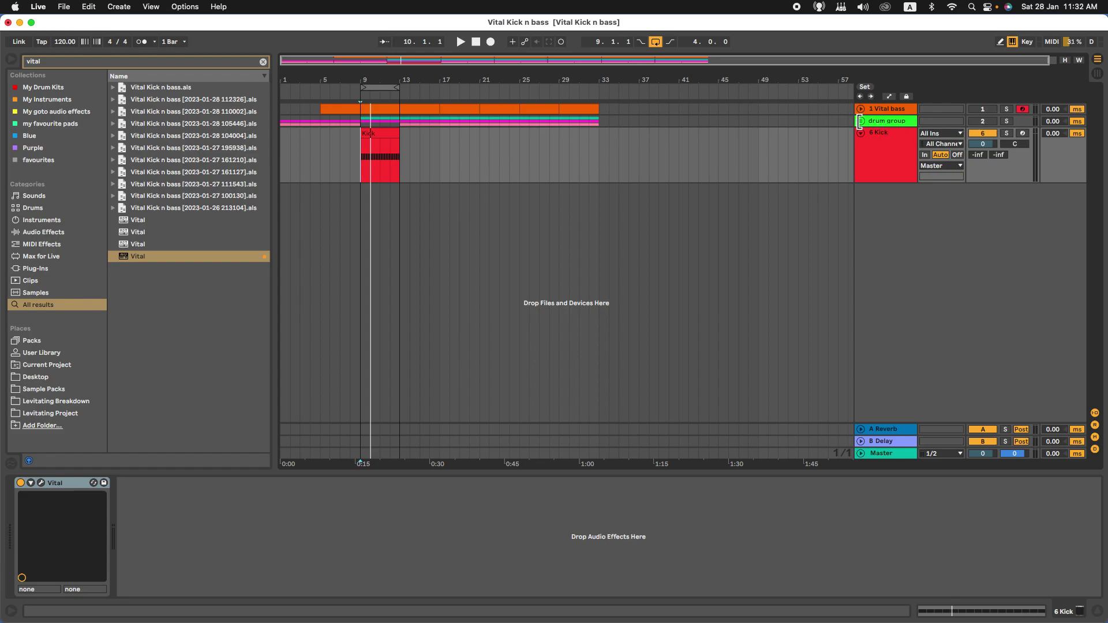
Step: Unfold the drum group and inspect the finished Vital patch on the Vital kick track
click(861, 121)
click(880, 171)
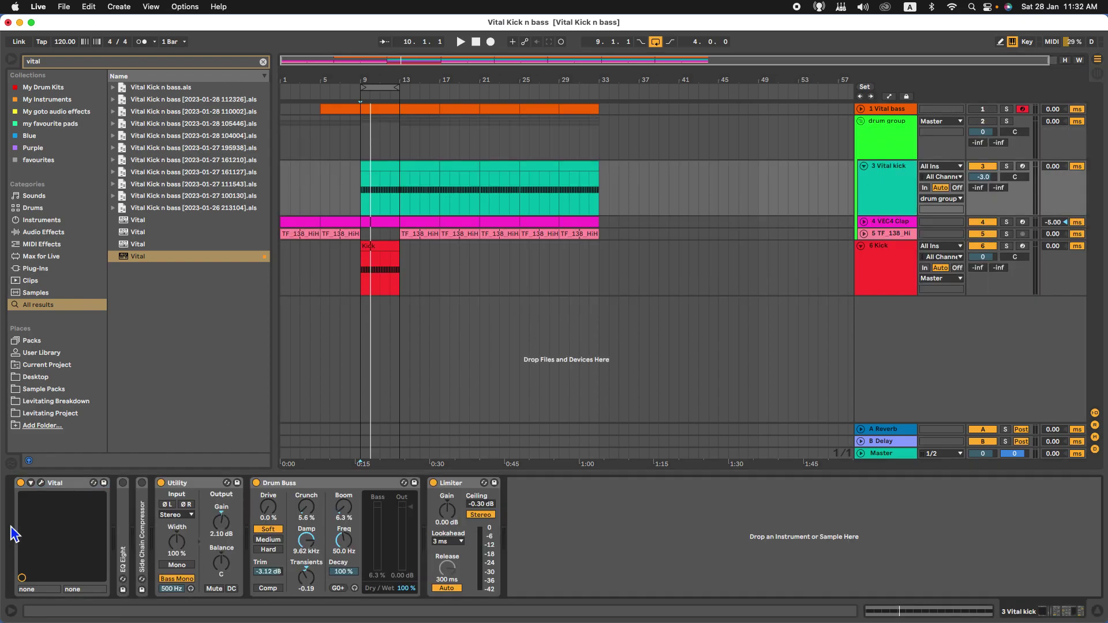
click(41, 484)
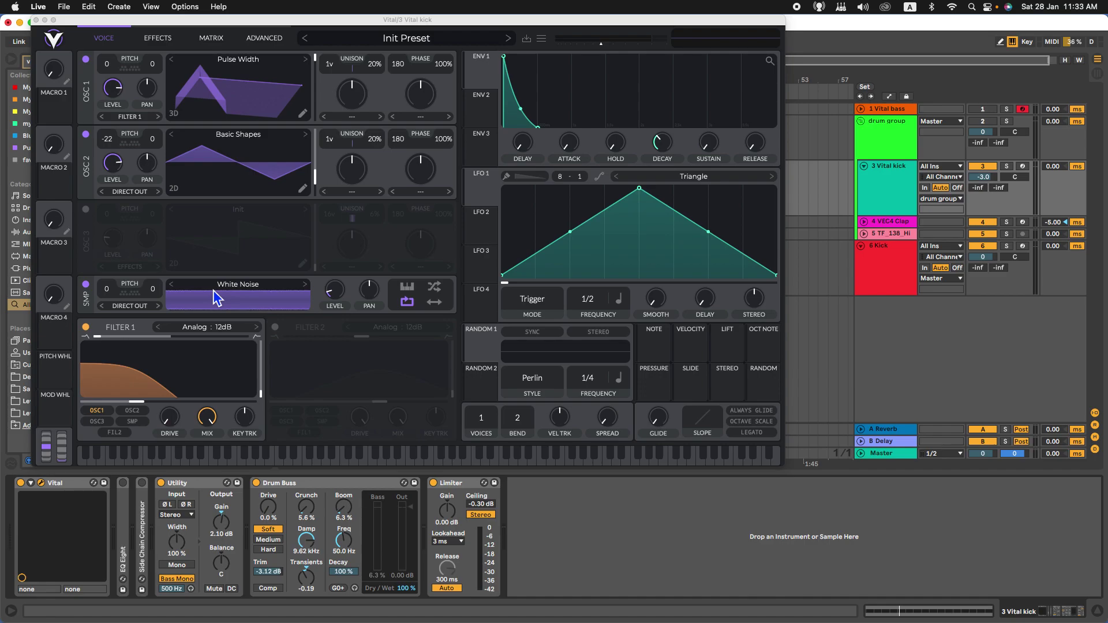
click(36, 20)
Step: Solo the Kick track, fold the drum group, and keep the Kick track selected
click(1007, 245)
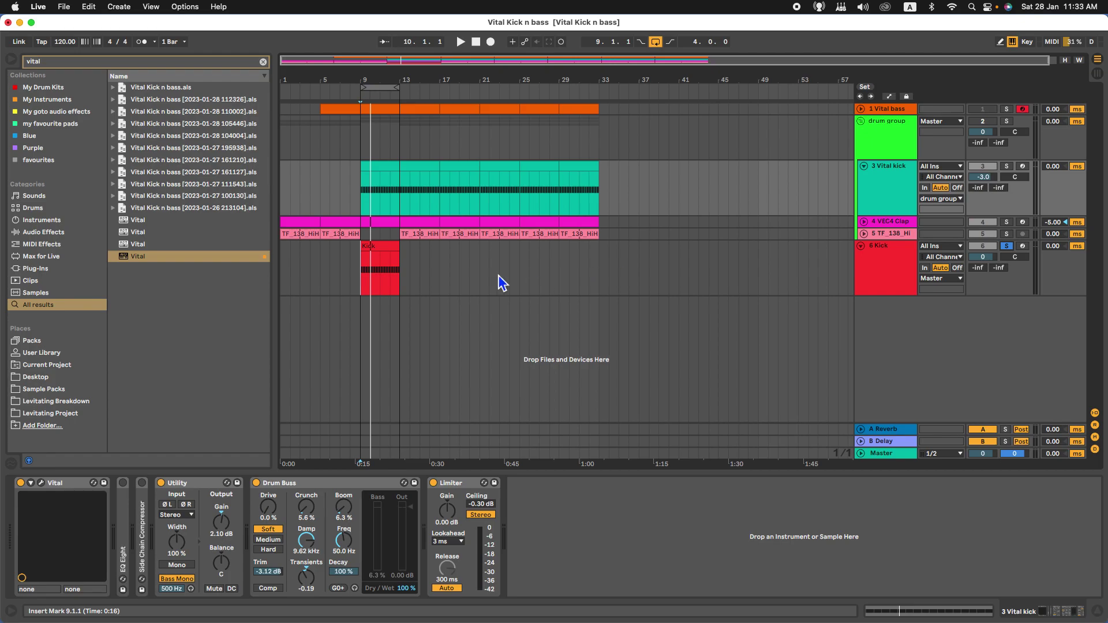
click(905, 274)
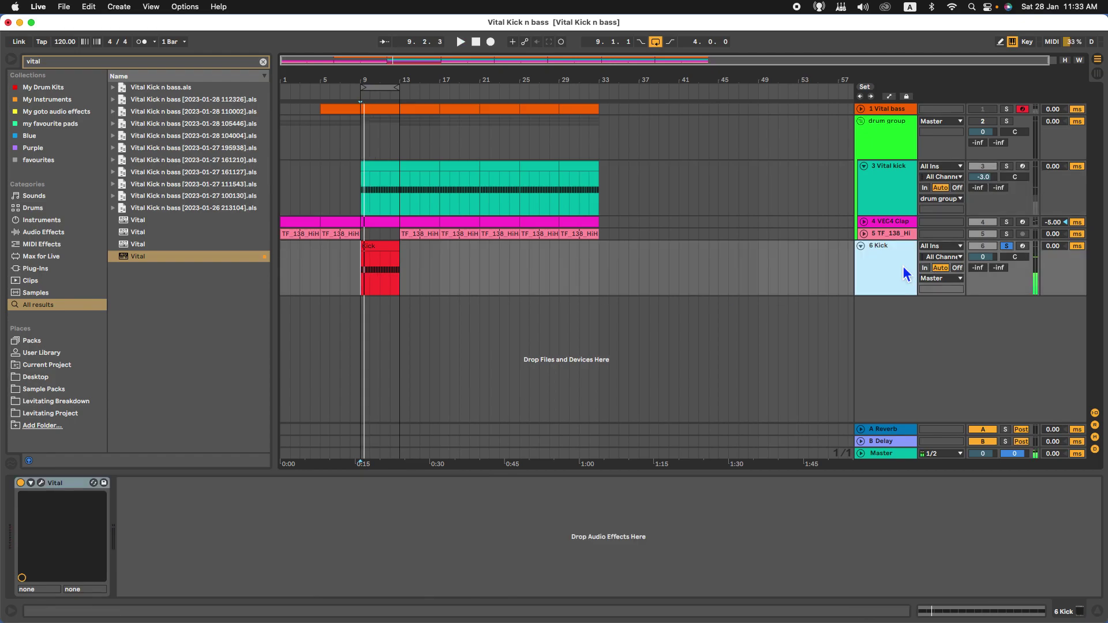
click(860, 121)
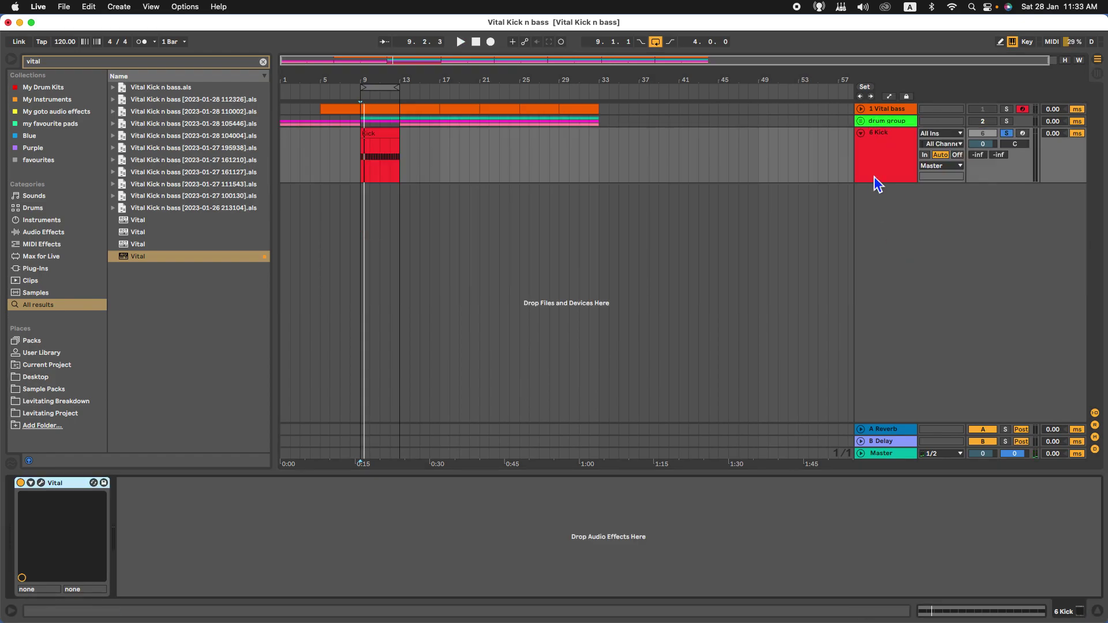
click(878, 163)
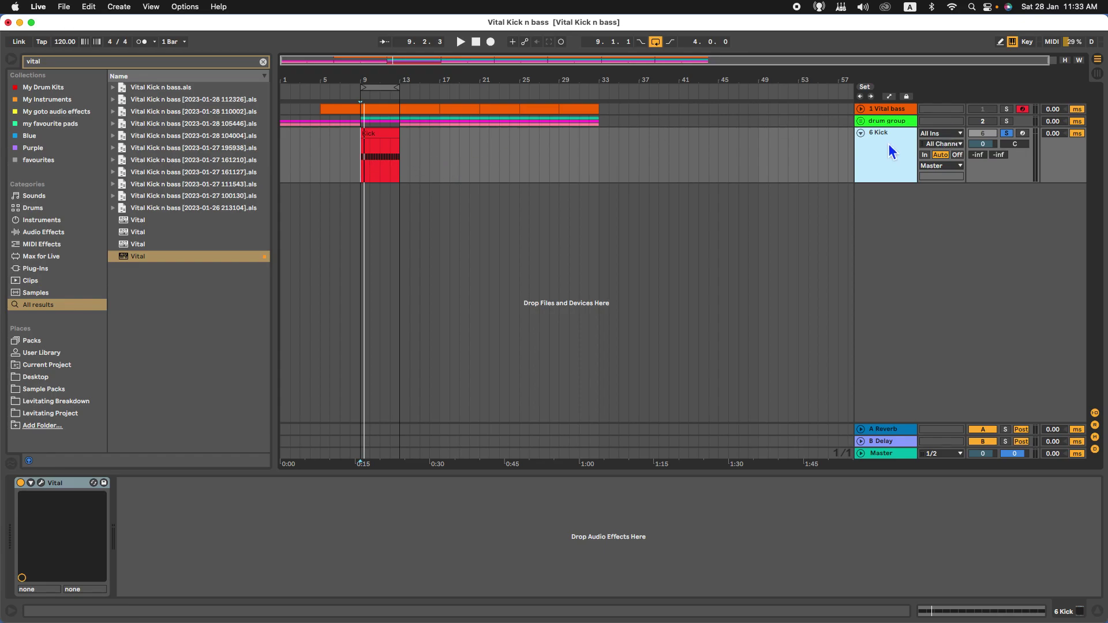
Step: Unfold the drum group and open the Vital window of the Vital kick track as a reference
click(860, 121)
click(892, 196)
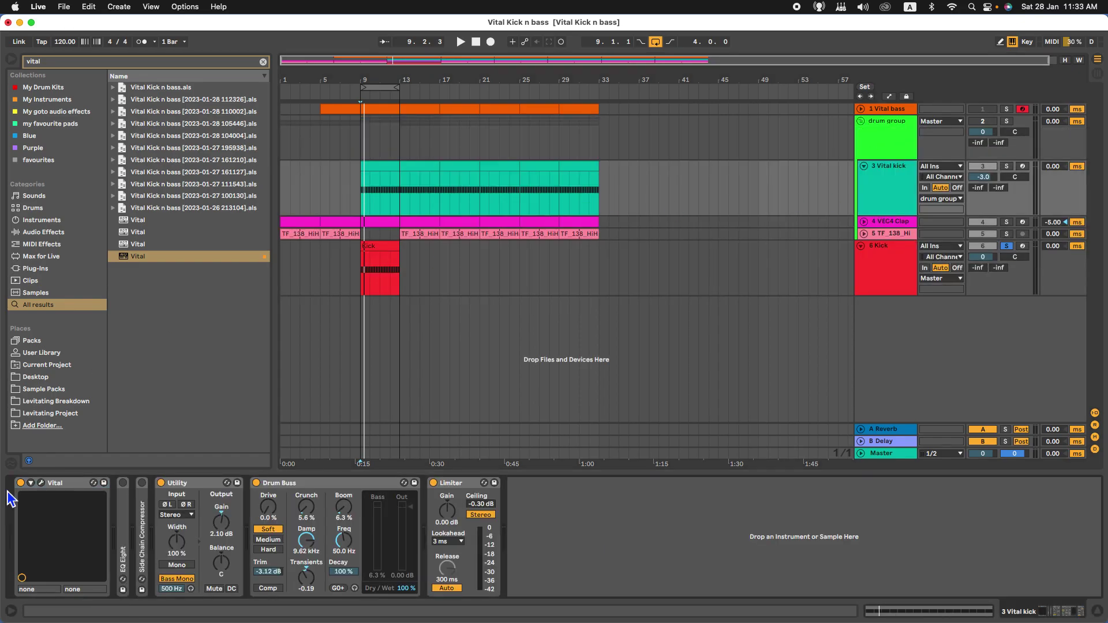
click(42, 483)
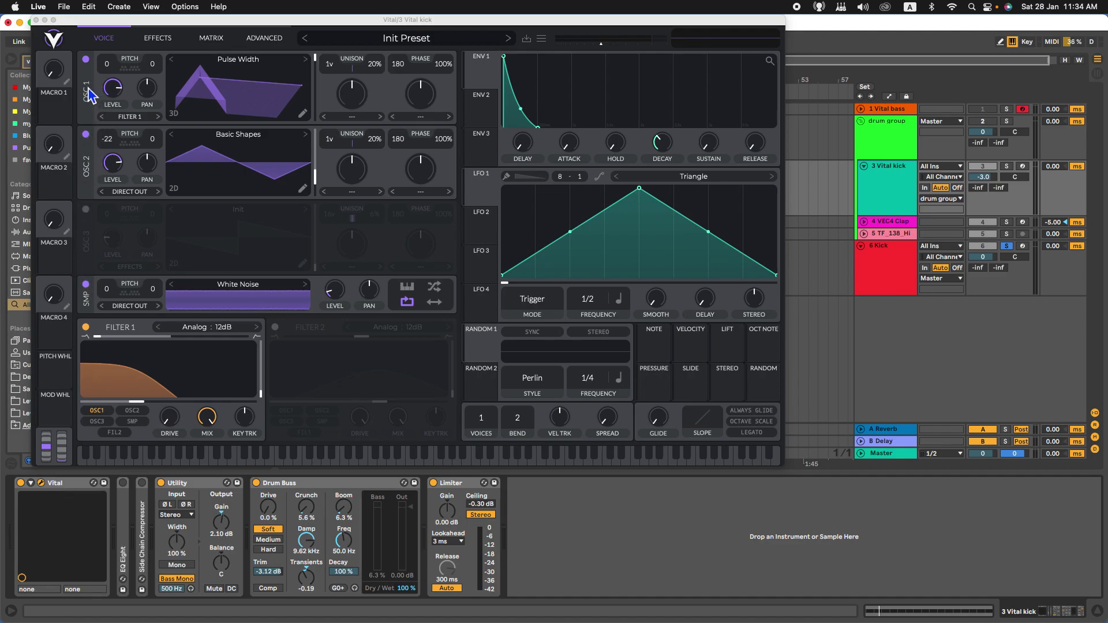
Step: Toggle the reference patch's oscillators and sampler, leaving OSC 1, OSC 2 and SMP on and OSC 3 off
click(85, 59)
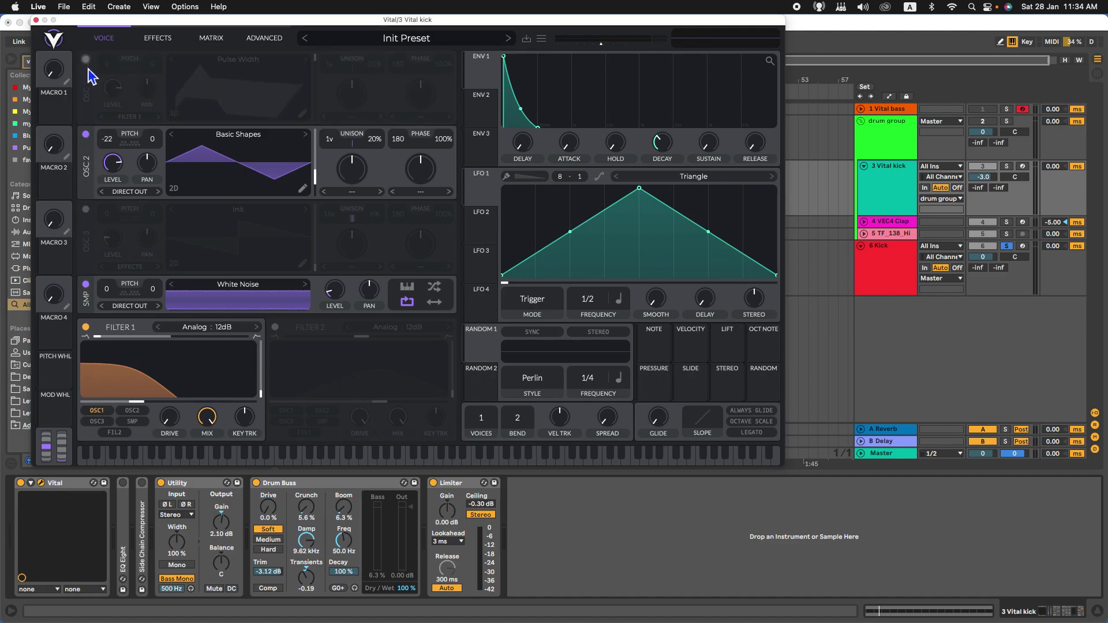
click(85, 134)
click(85, 284)
click(85, 209)
click(86, 209)
click(86, 59)
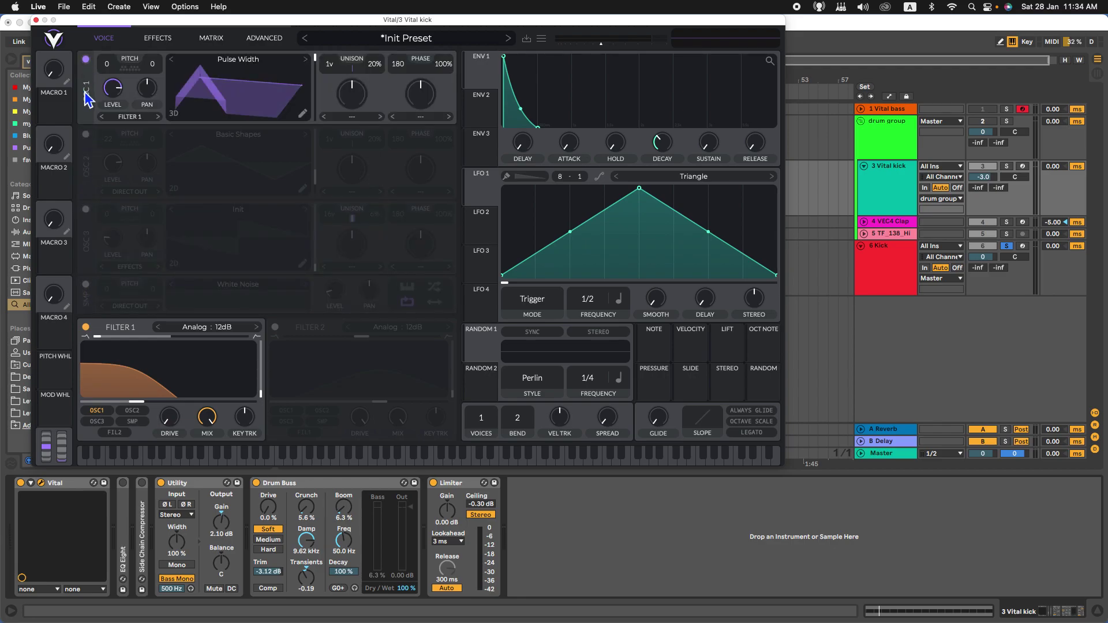
click(86, 134)
click(85, 284)
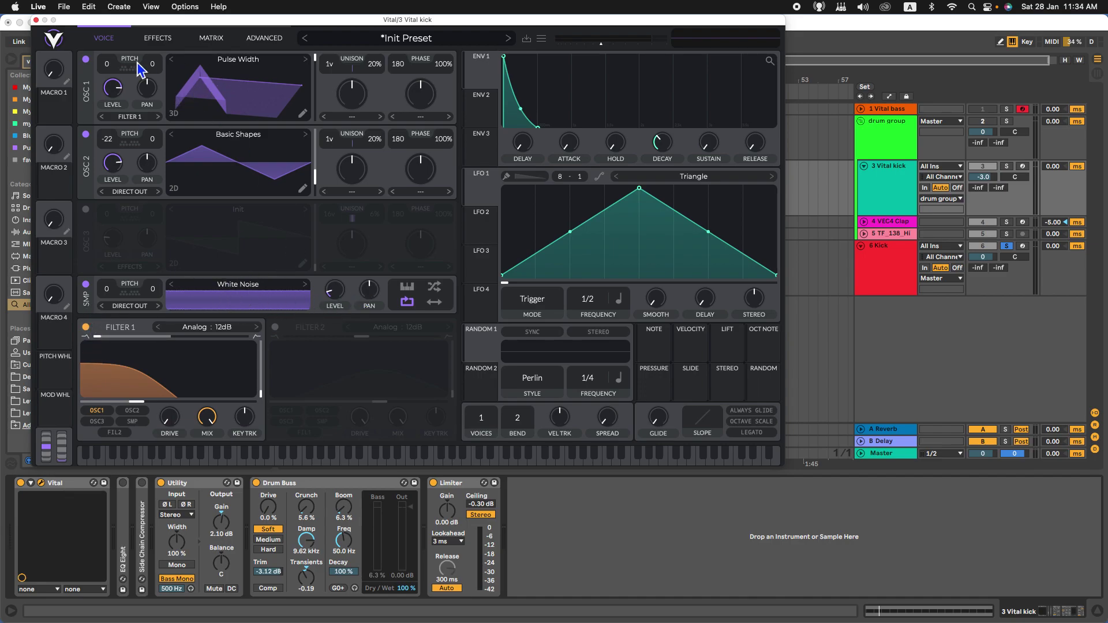
Step: Look through the wavetable list of OSC 1 in the reference patch without choosing another wavetable
click(253, 67)
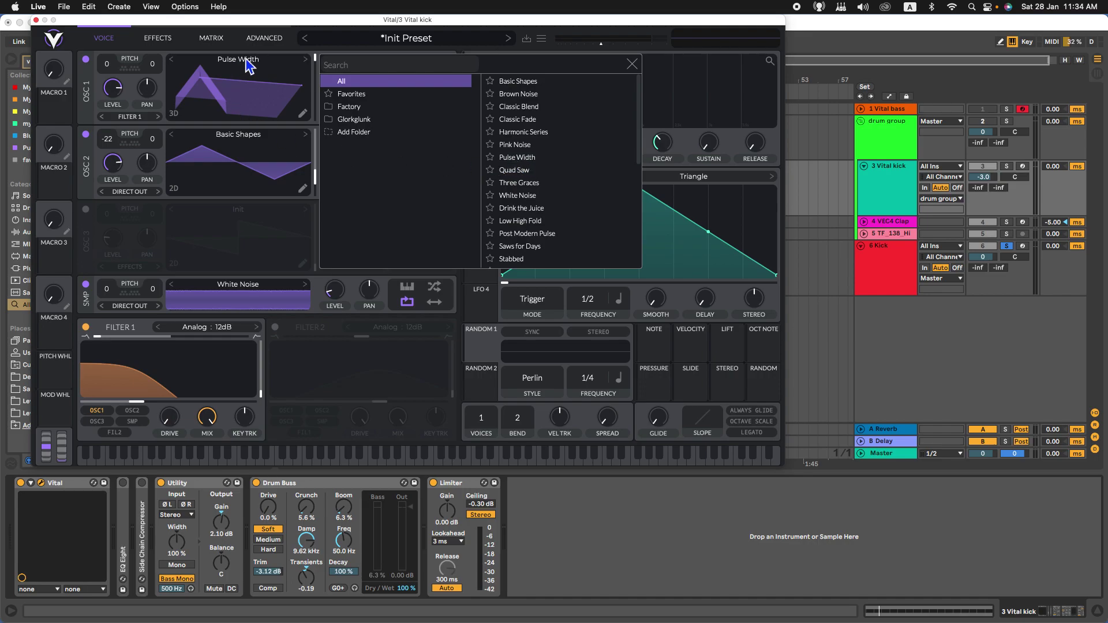
click(631, 64)
click(266, 68)
click(632, 65)
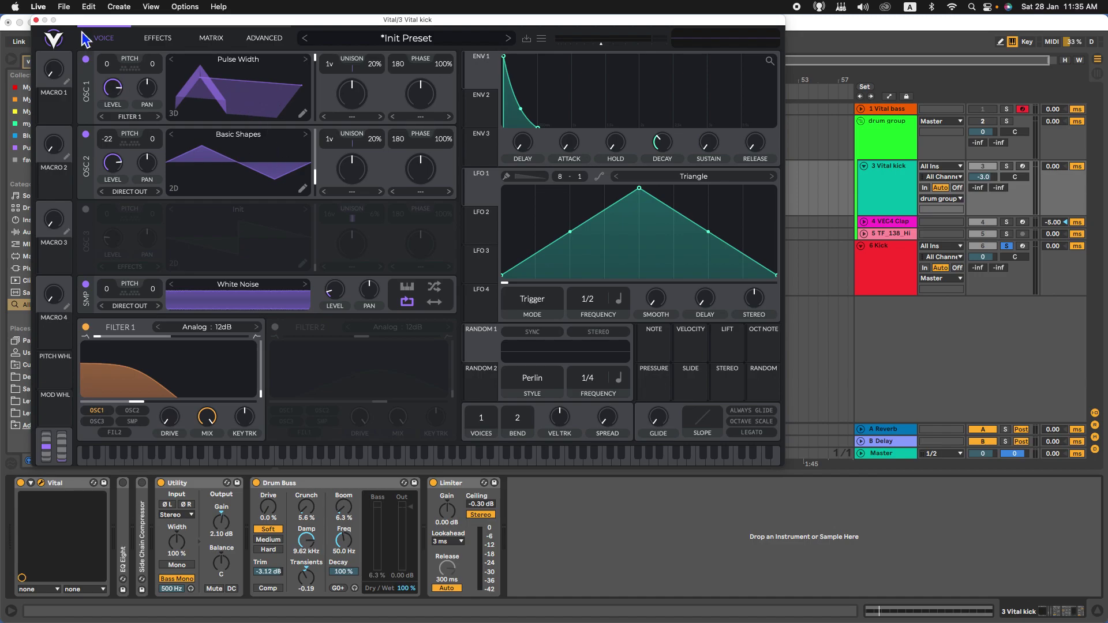
Step: Close the reference patch, open the Kick track's Vital window, and place it over the upper part of the arrangement
click(36, 20)
click(871, 272)
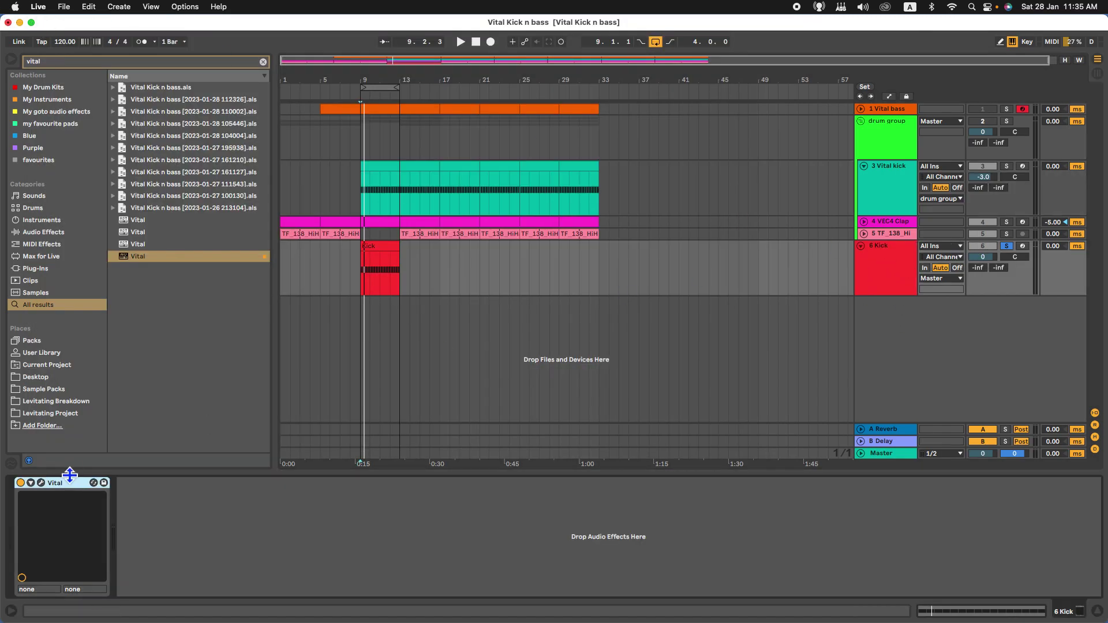
click(92, 482)
drag(352, 172, 306, 49)
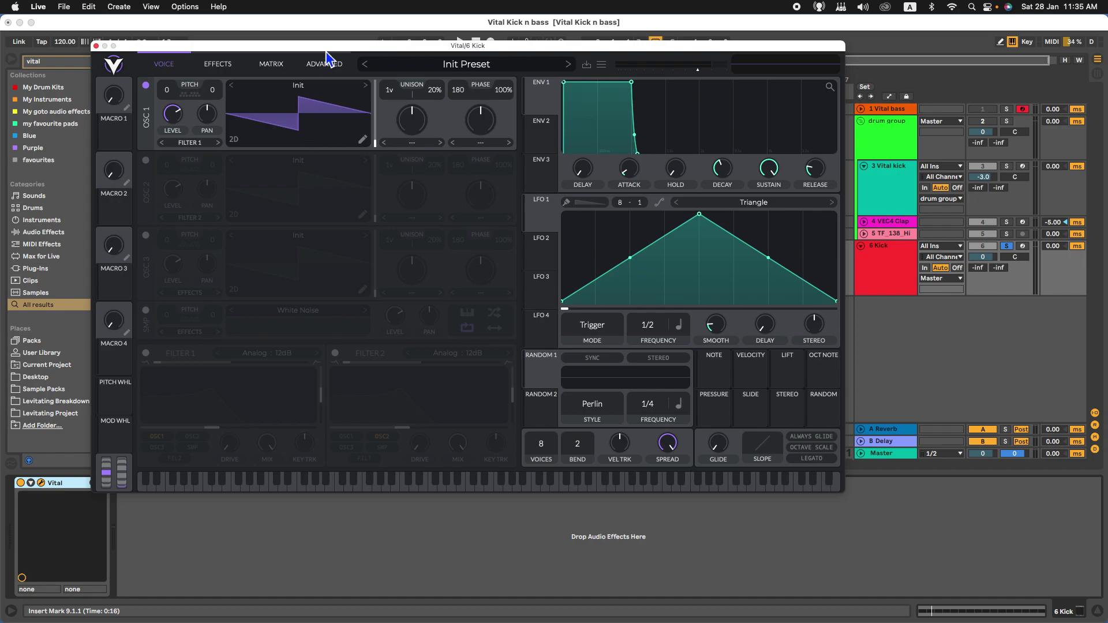
drag(329, 49, 317, 45)
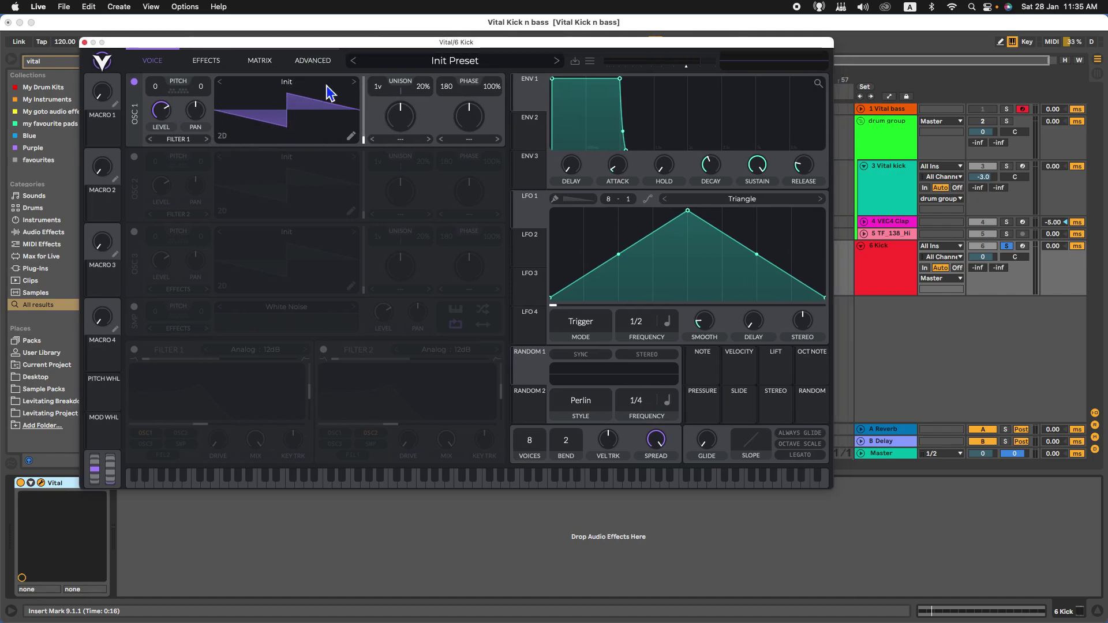
Step: Load the Pulse Width wavetable into OSC 1 and raise its wavetable position to the maximum
click(291, 90)
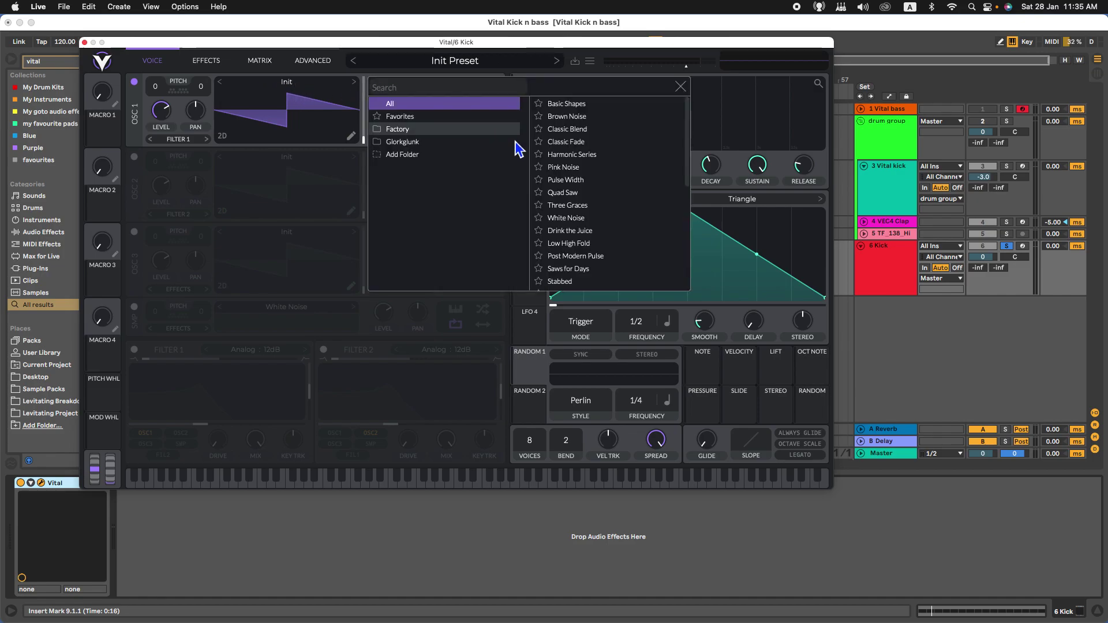
click(566, 180)
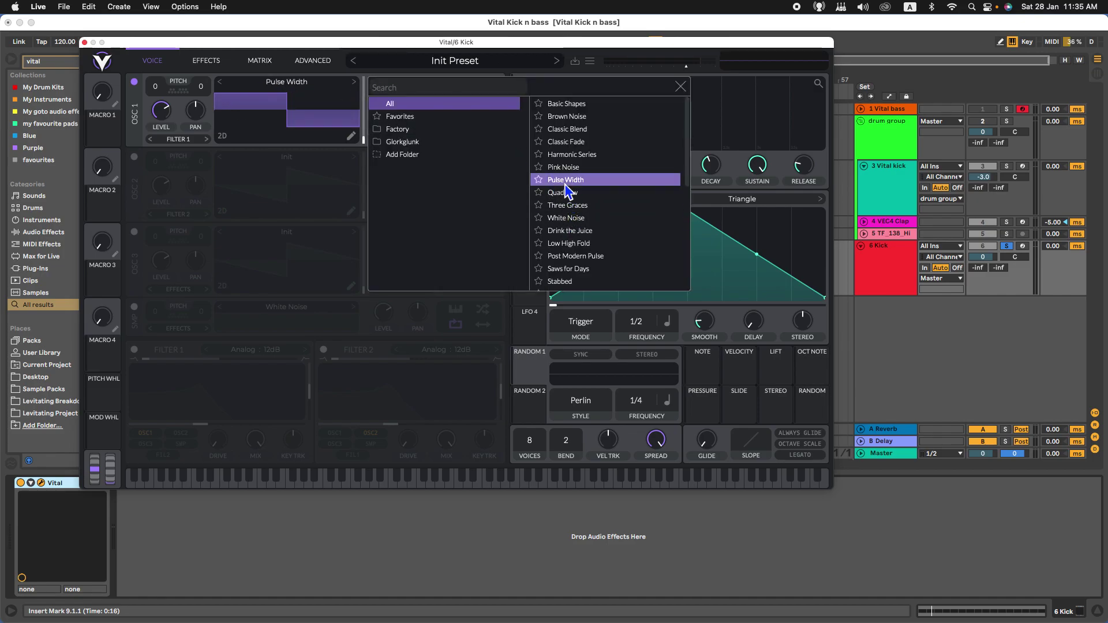
click(681, 88)
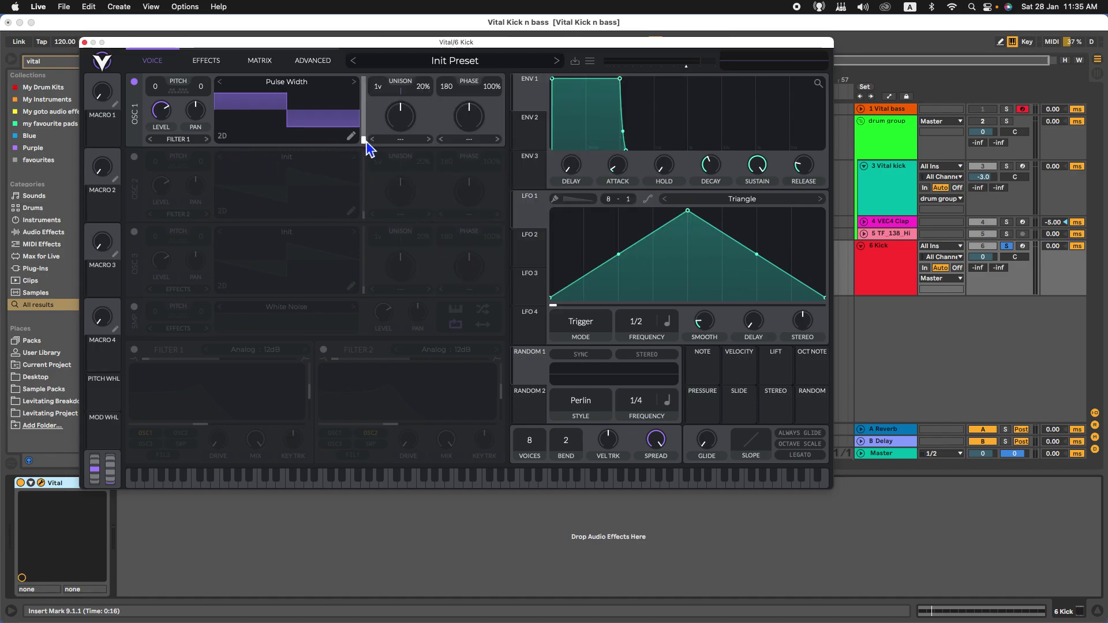
drag(366, 143, 363, 65)
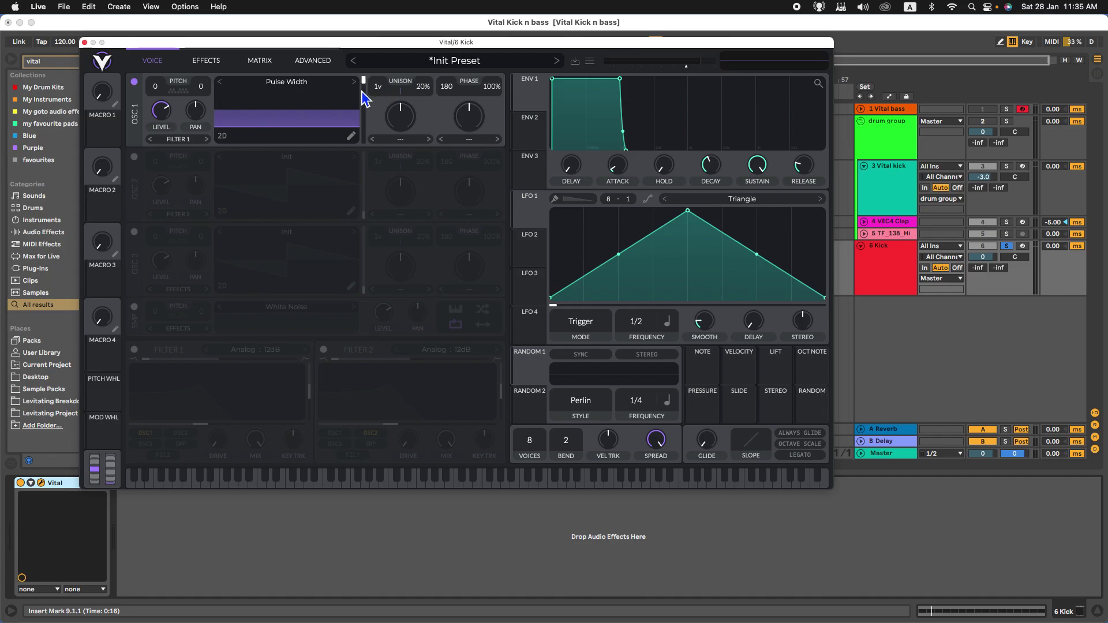
Step: Cycle the OSC 1 wavetable display through 3D back to 2D and lower the wavetable position to the minimum
click(225, 137)
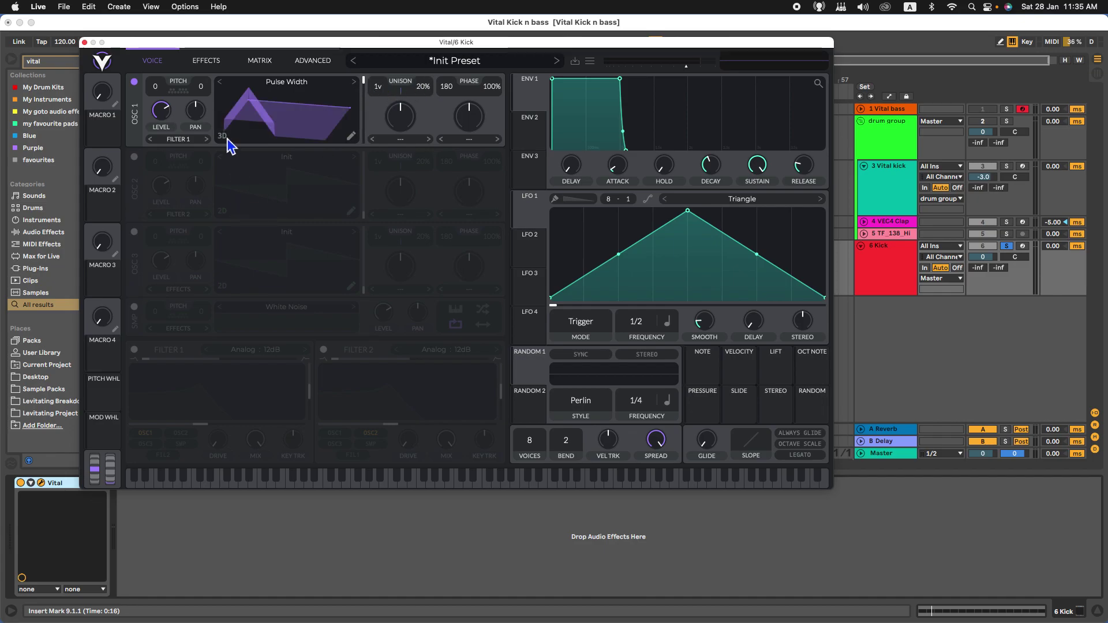
drag(365, 83, 365, 79)
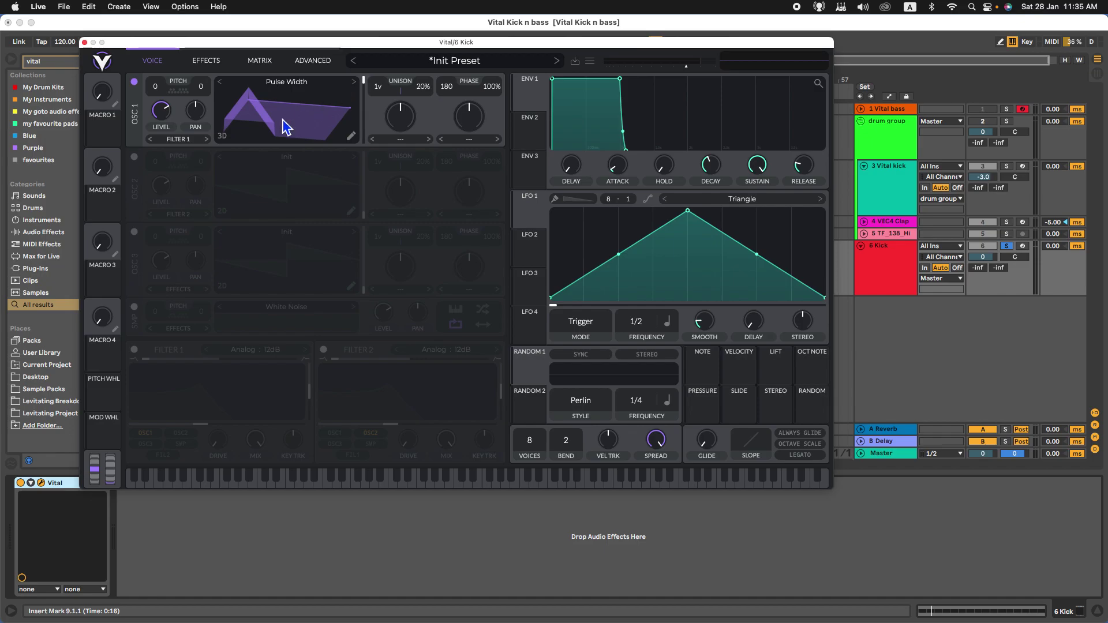
click(223, 136)
drag(366, 80, 366, 135)
click(222, 136)
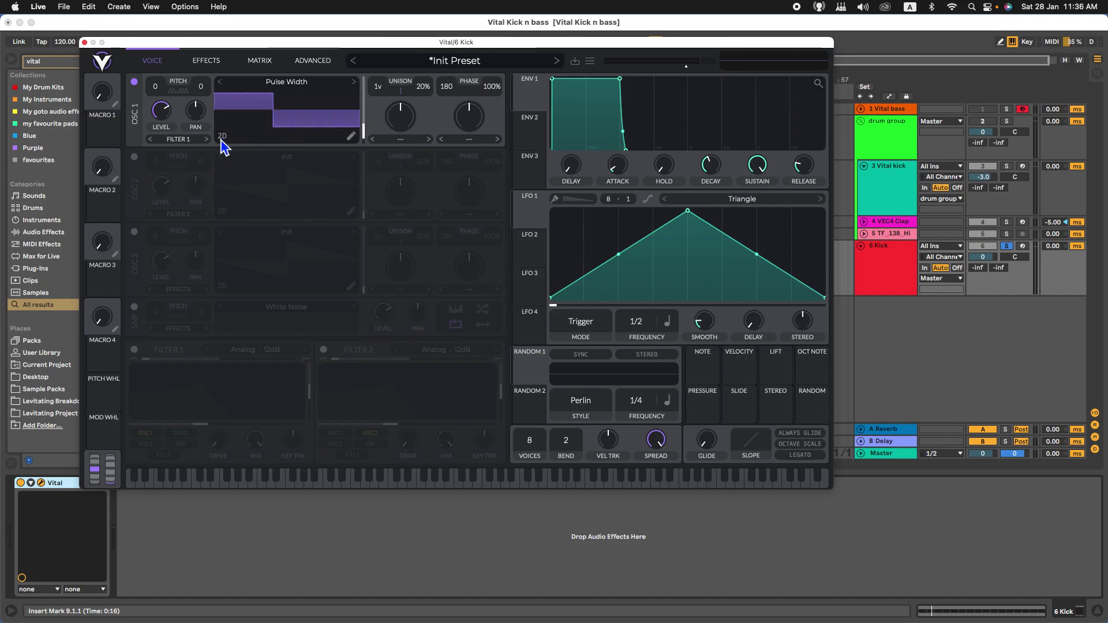
mouse_move(370, 146)
mouse_down()
mouse_move(368, 124)
mouse_move(367, 158)
mouse_up()
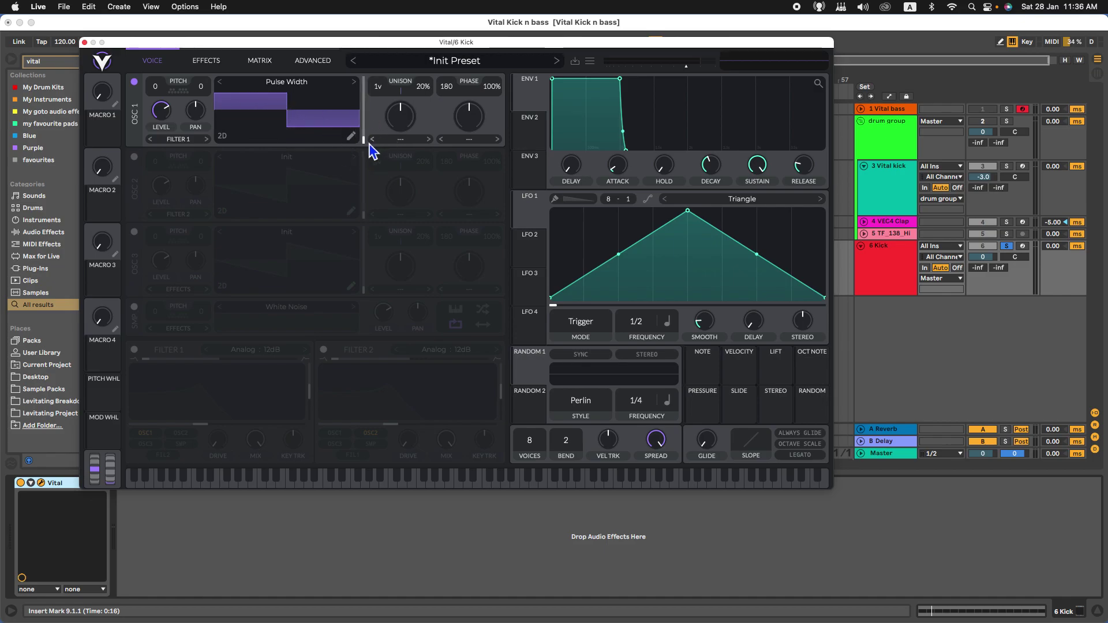
Step: Raise the OSC 1 wavetable position to the maximum and audition the looped Kick clip
drag(366, 139, 381, 75)
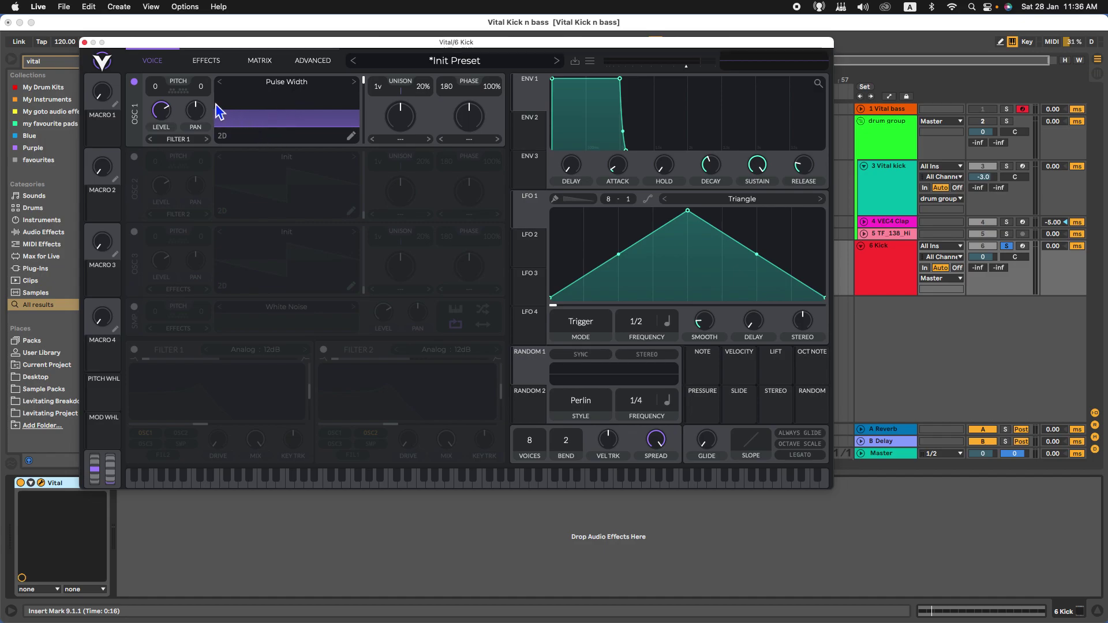
drag(364, 82, 364, 83)
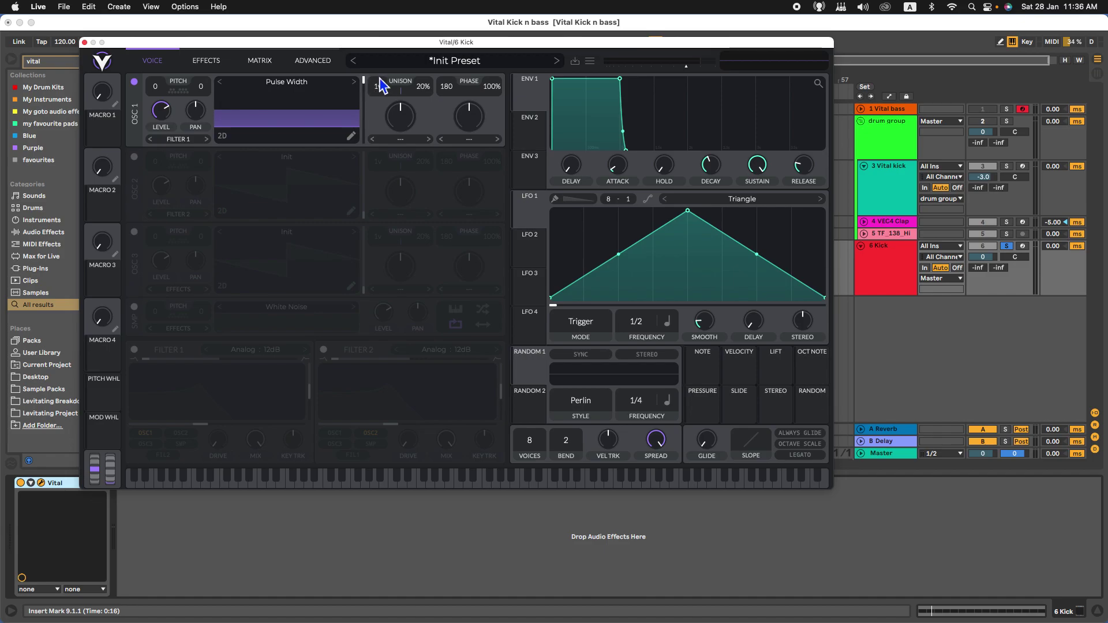
key(space)
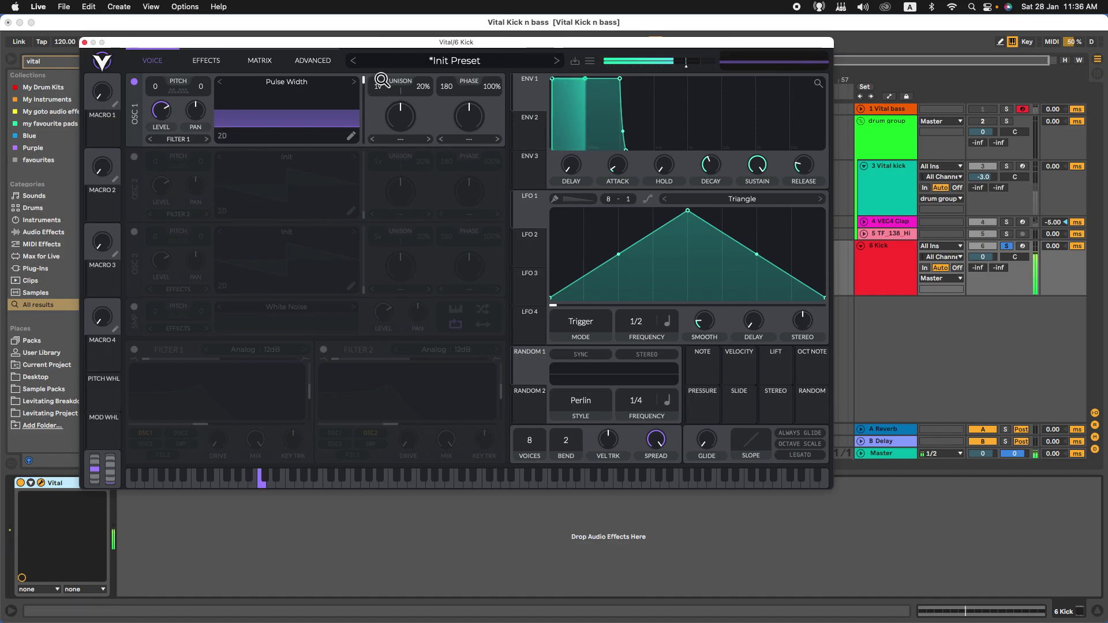
key(space)
mouse_move(369, 84)
mouse_down()
mouse_move(369, 125)
mouse_move(379, 79)
mouse_up()
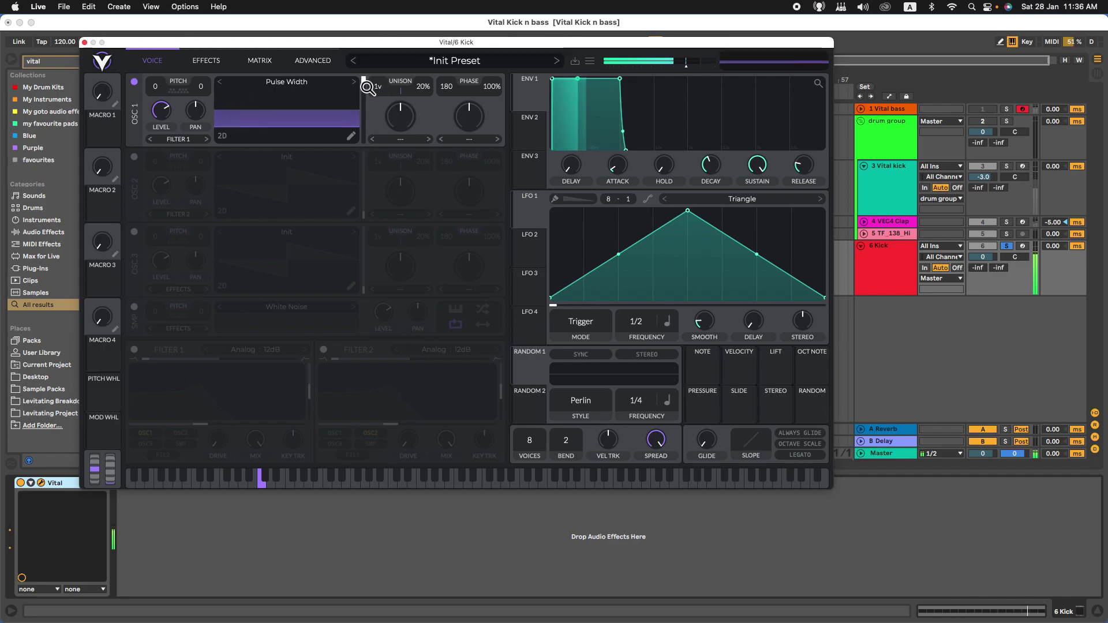
key(space)
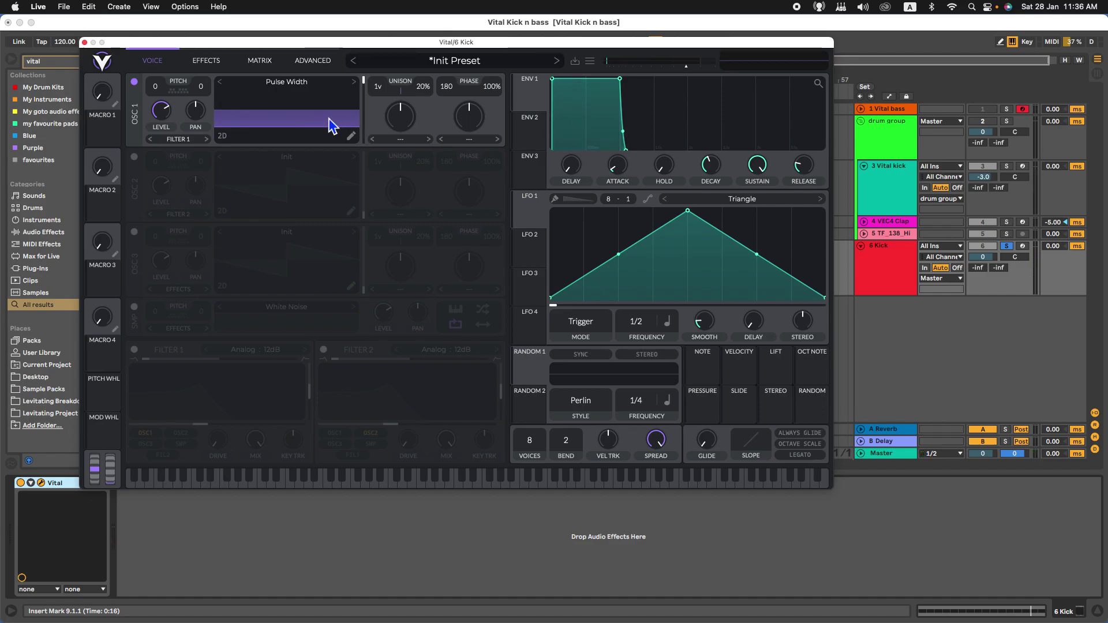
key(space)
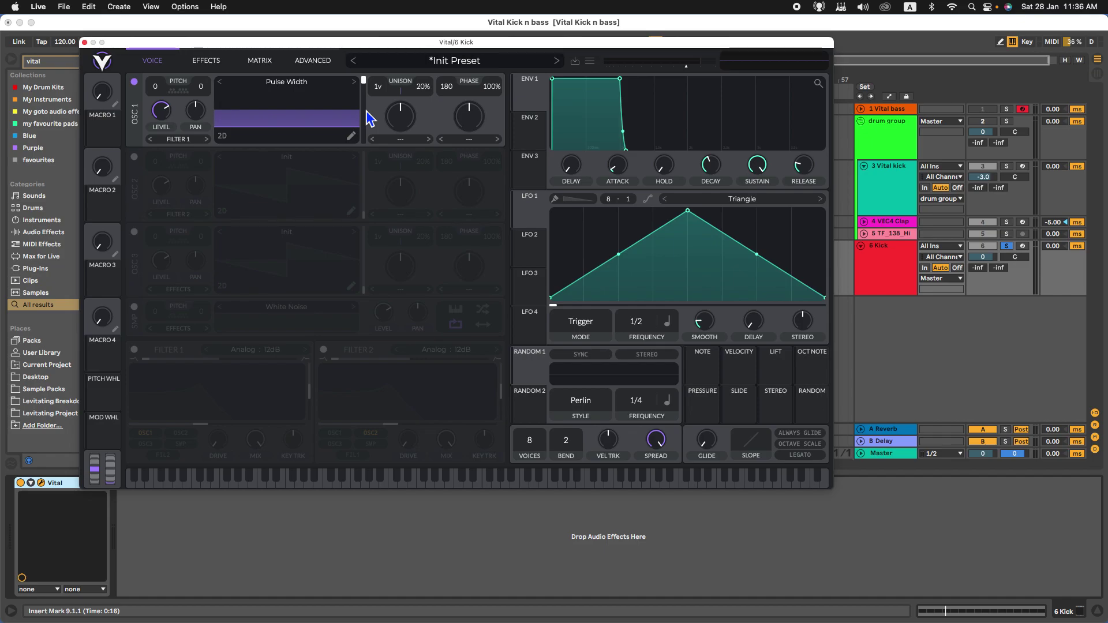
Step: Check the reference patch on the Vital kick track again and return to the Kick track's Vital
mouse_move(368, 81)
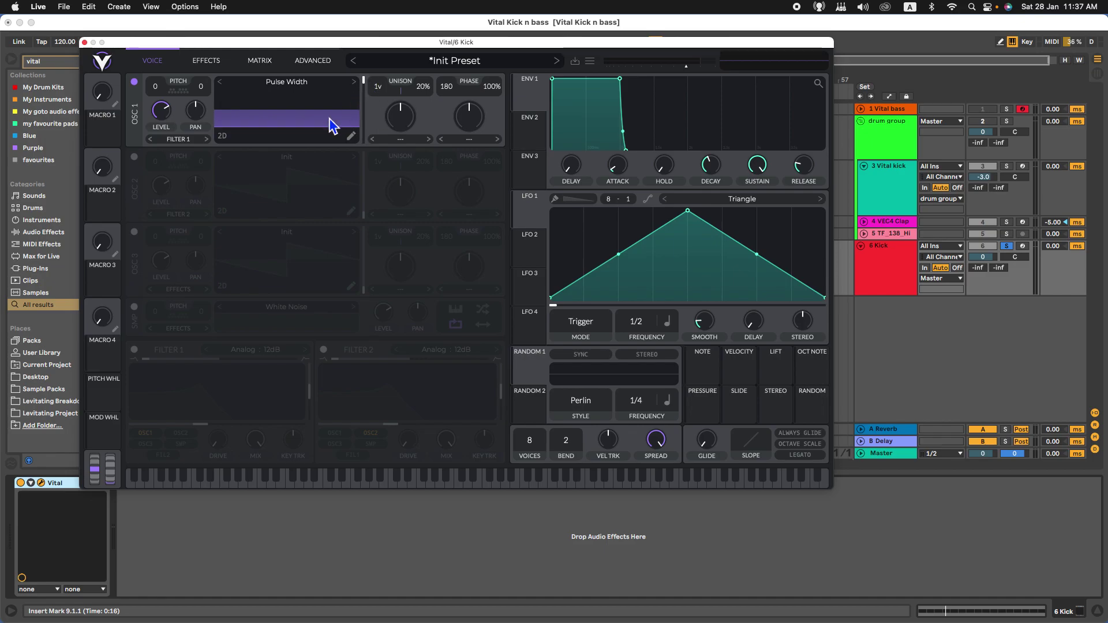
click(85, 42)
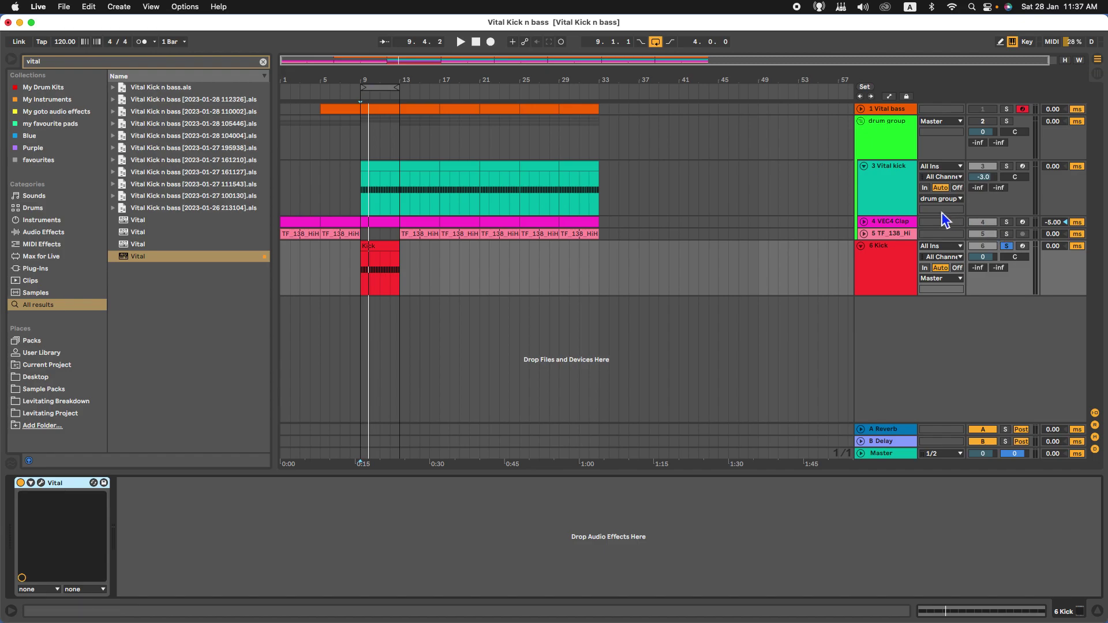
click(892, 186)
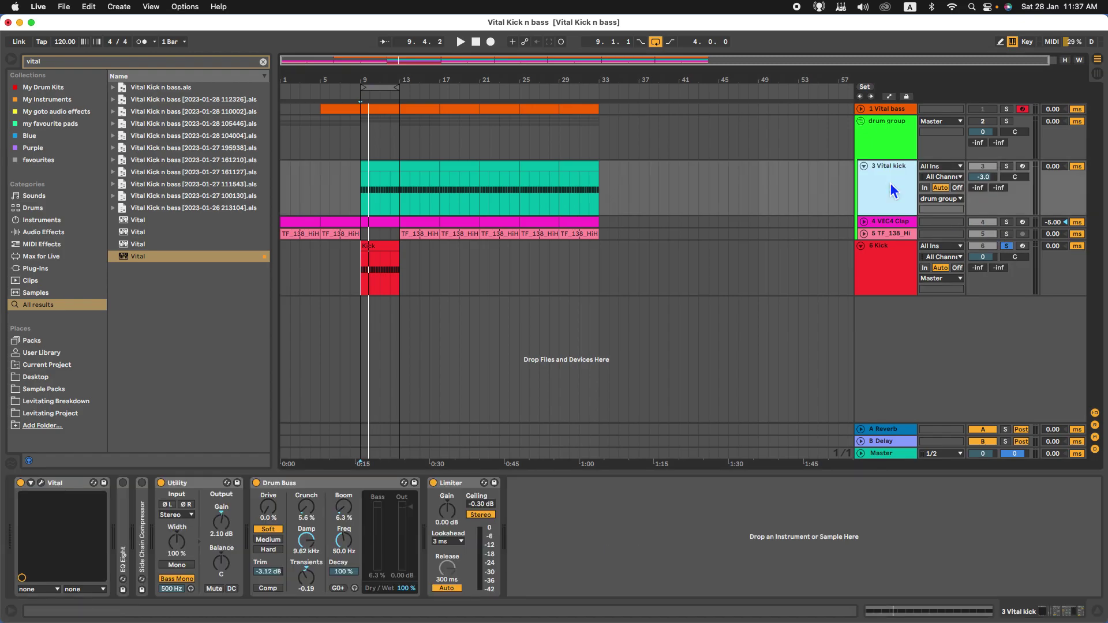
click(42, 483)
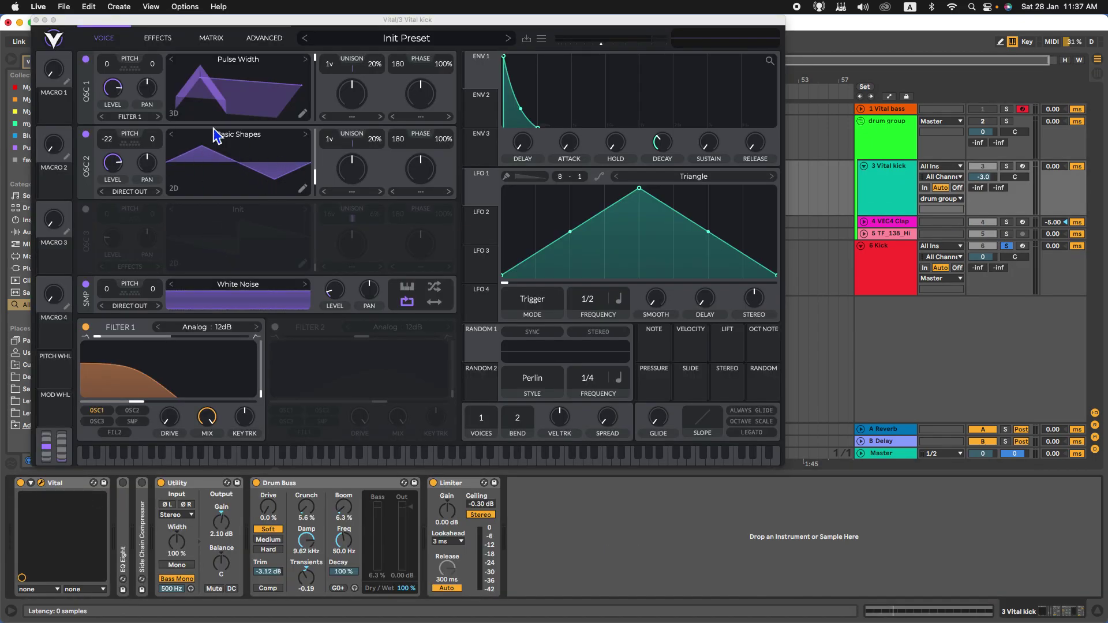
click(37, 20)
click(897, 277)
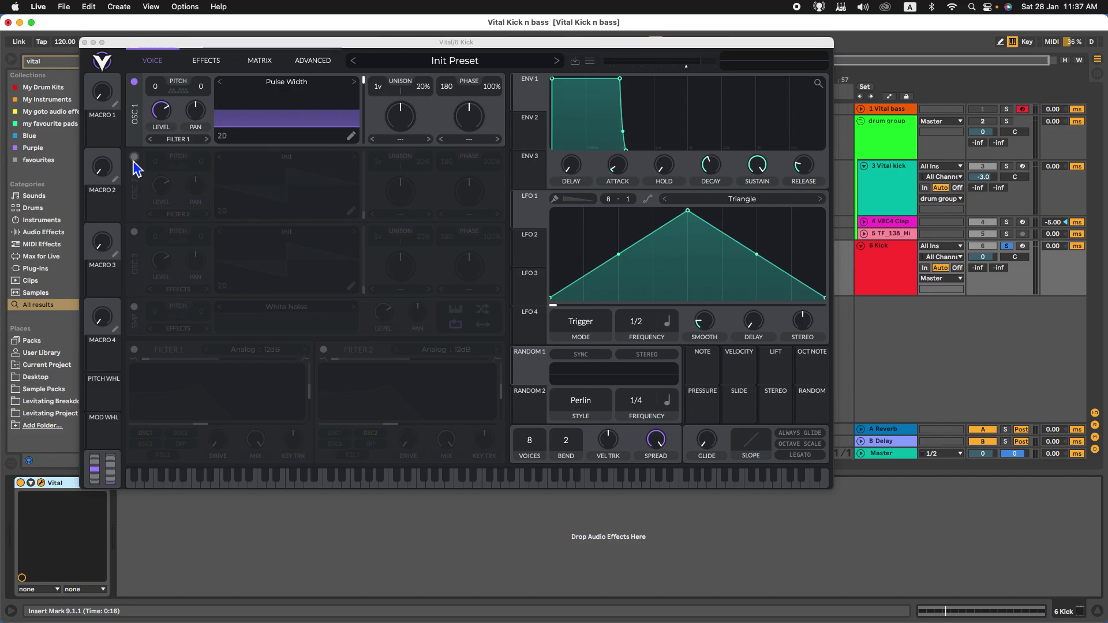
Step: Enable OSC 2, load the Basic Shapes wavetable, move its wavetable position to the triangle shape, and audition the loop
click(134, 156)
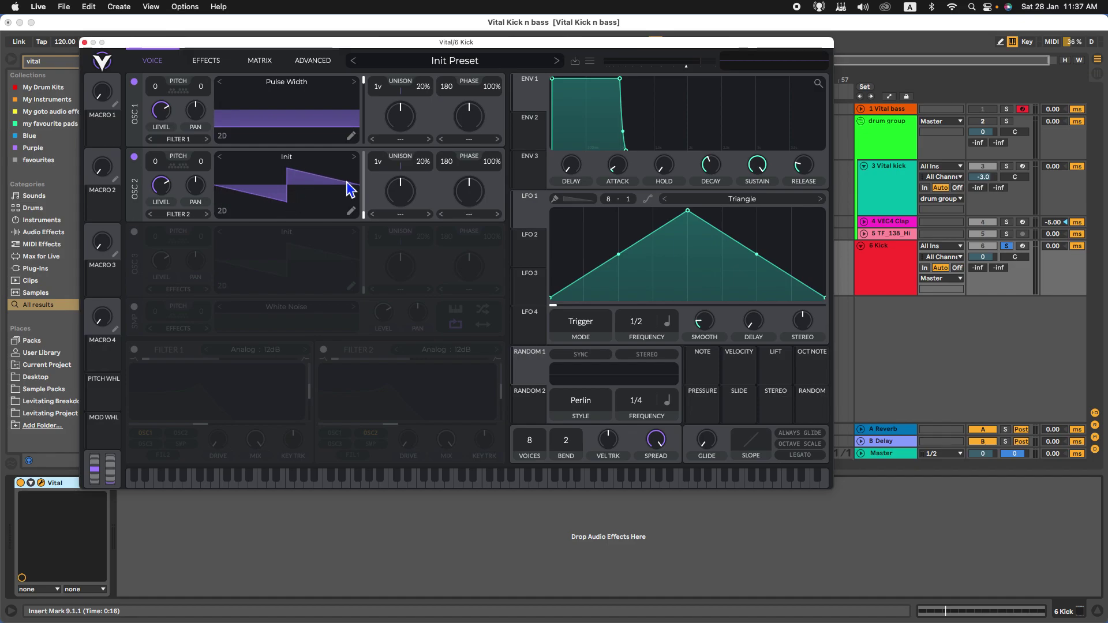
click(290, 156)
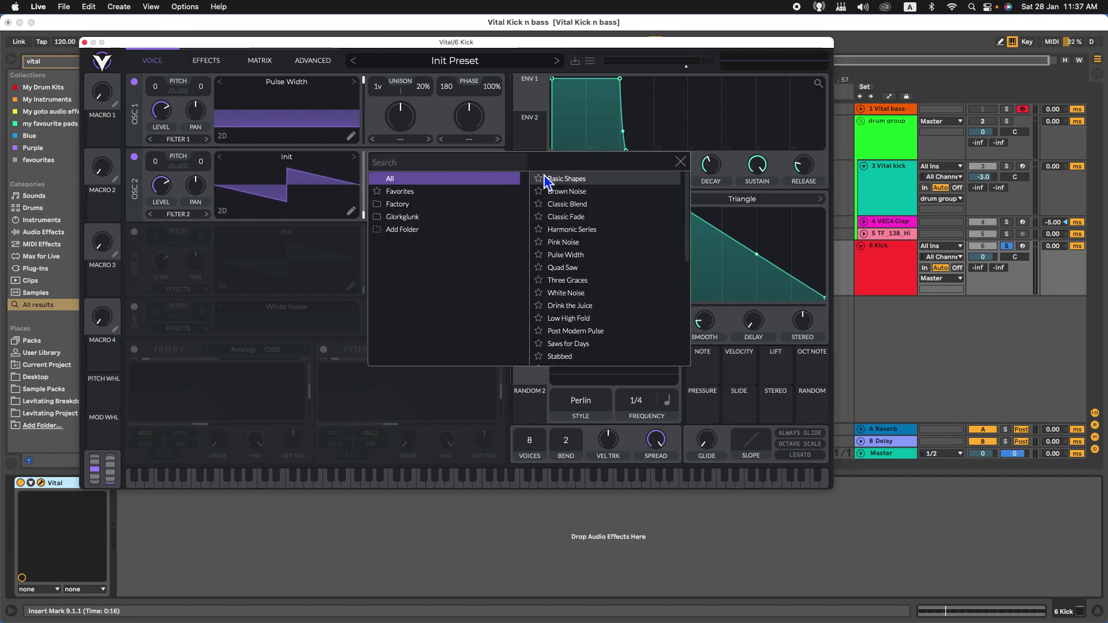
click(578, 181)
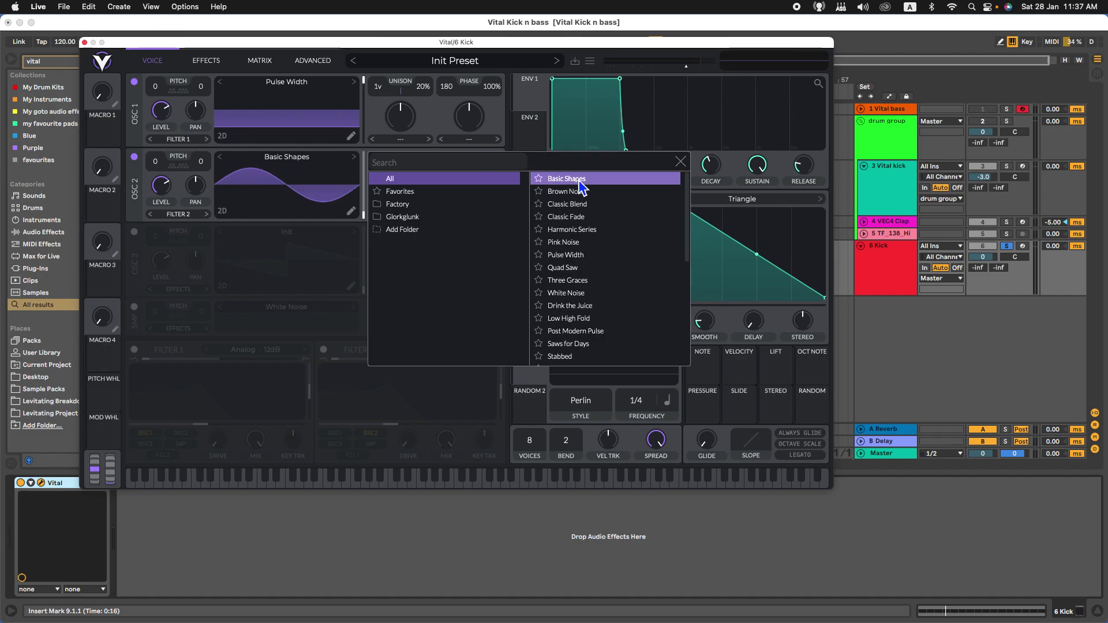
click(680, 162)
mouse_move(363, 217)
mouse_down()
mouse_move(366, 194)
mouse_move(373, 202)
mouse_up()
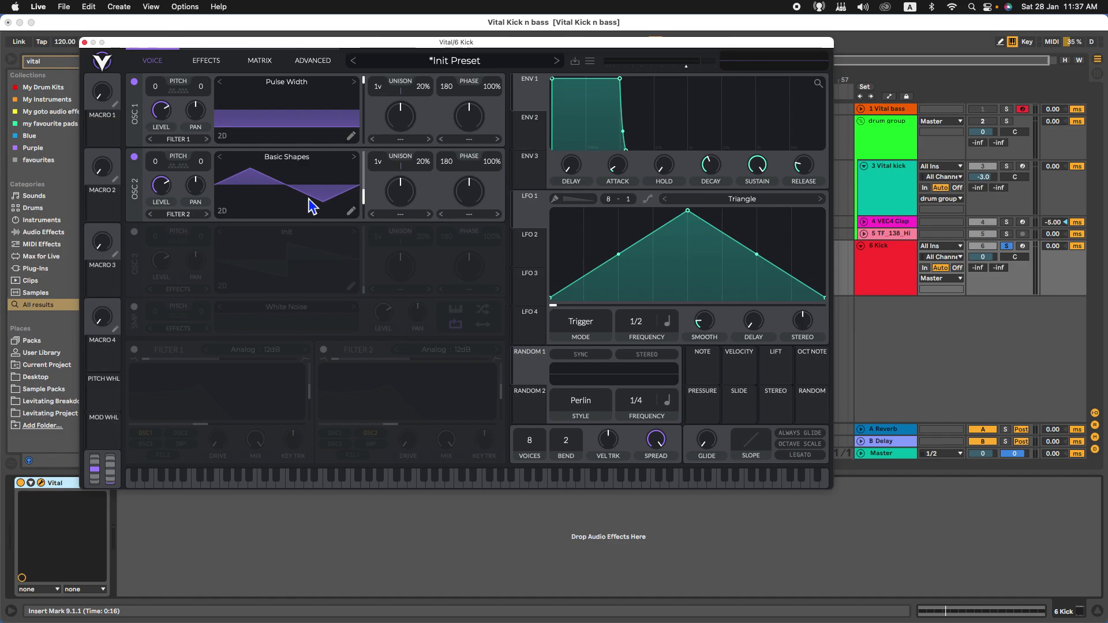
key(space)
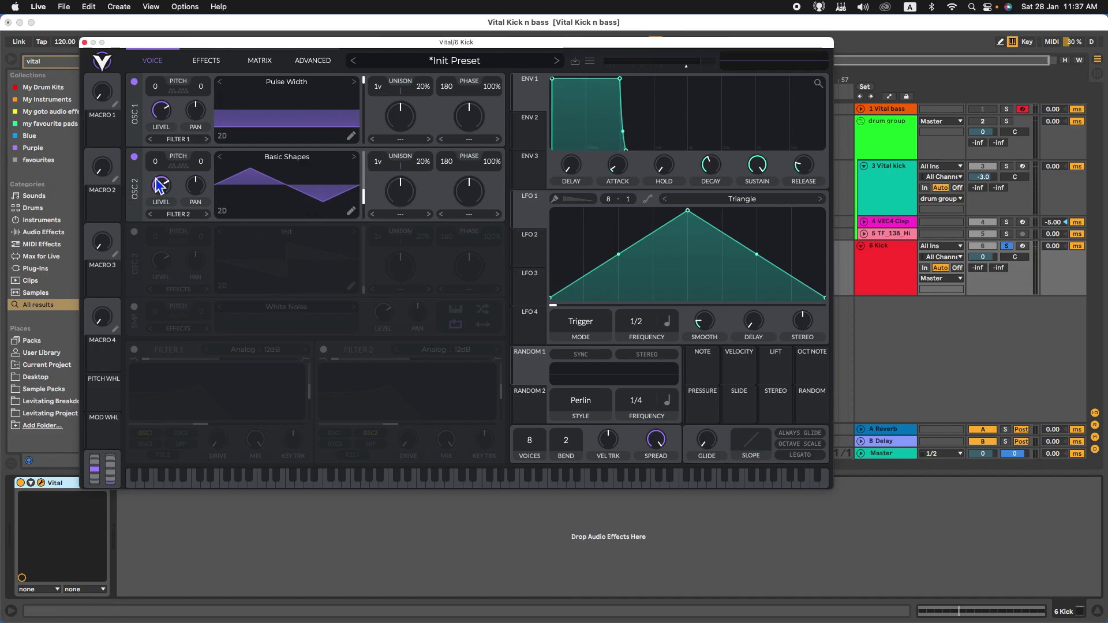
Step: Enable the White Noise sampler in the Kick patch and check its level against the Vital kick reference patch
click(134, 307)
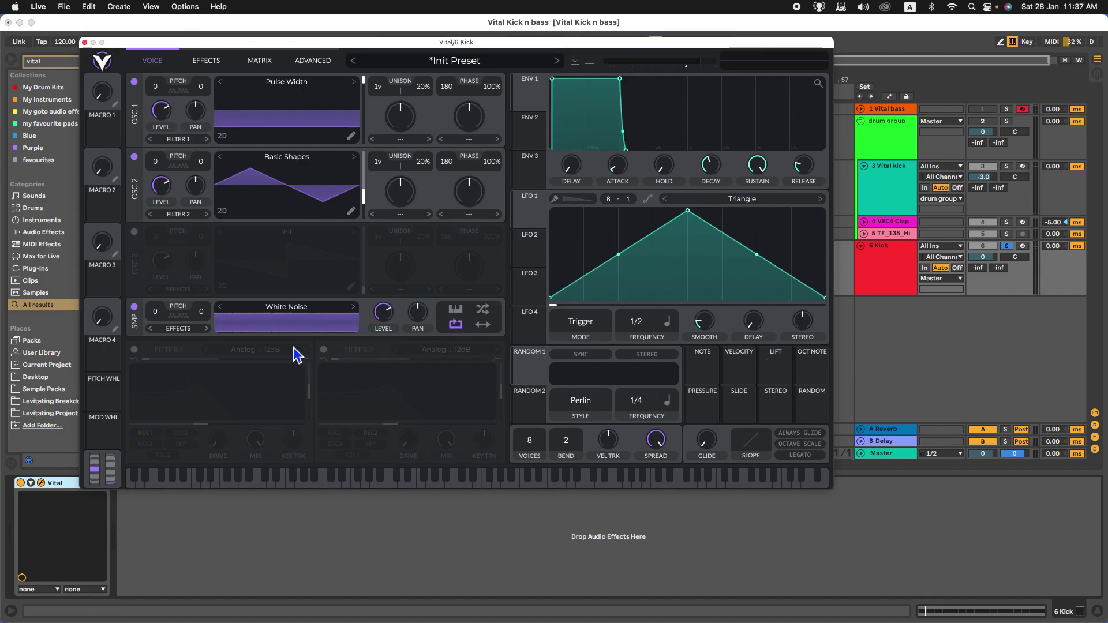
click(85, 42)
click(856, 191)
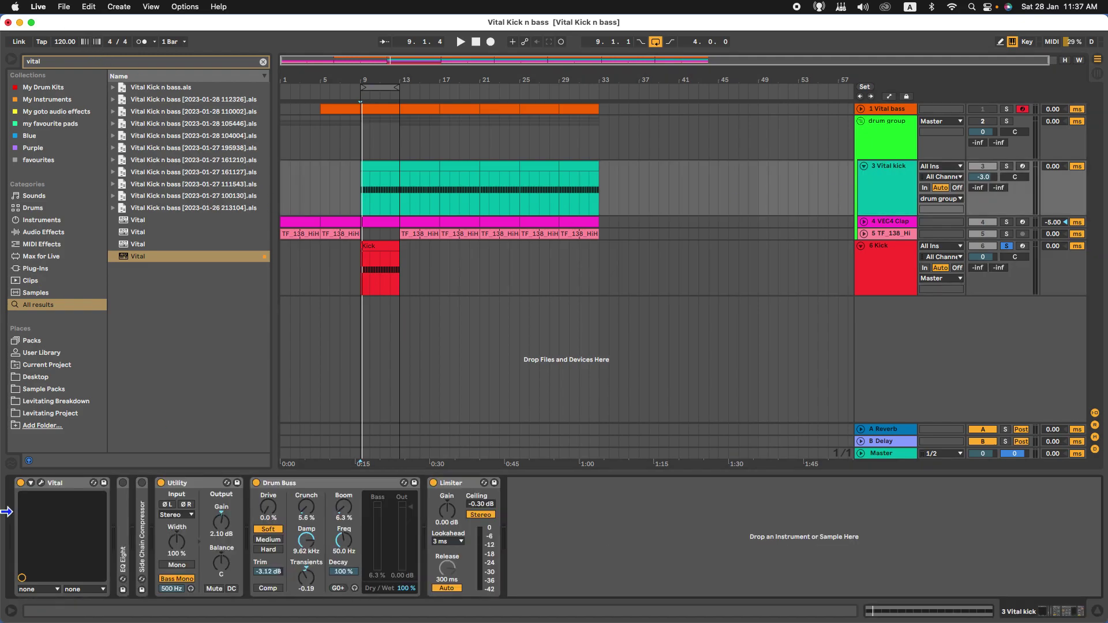
click(41, 483)
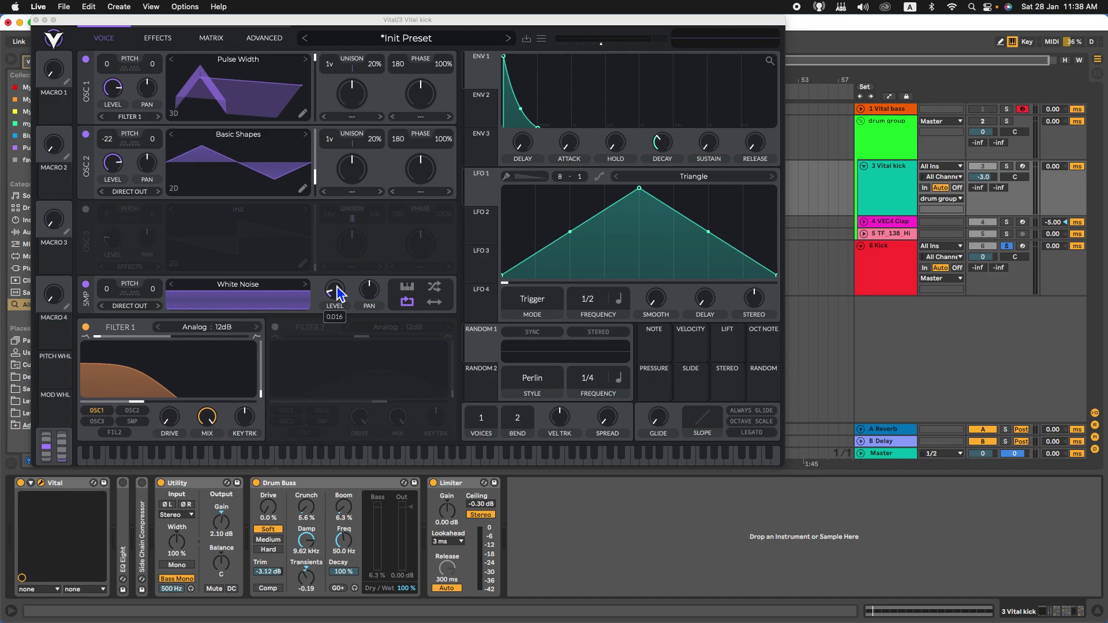
click(39, 23)
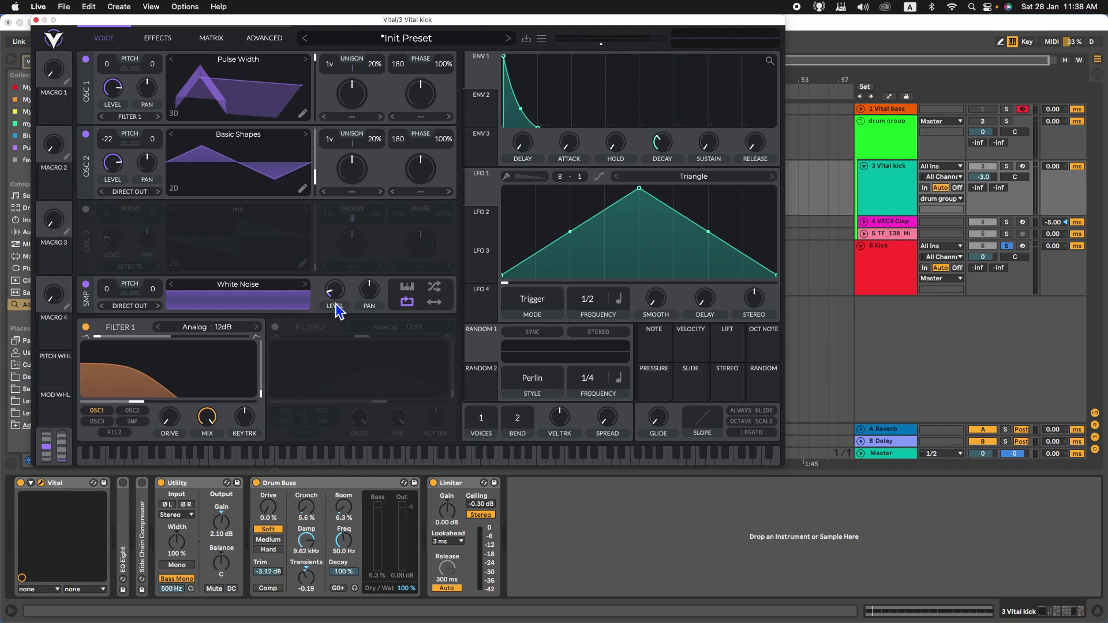
click(36, 21)
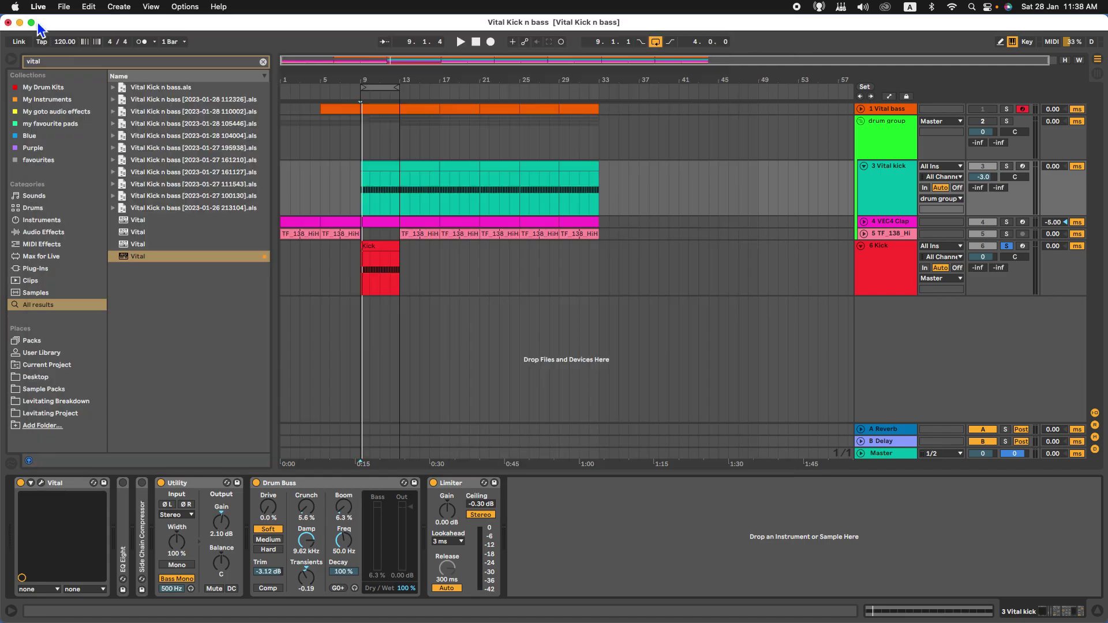
click(885, 279)
click(41, 482)
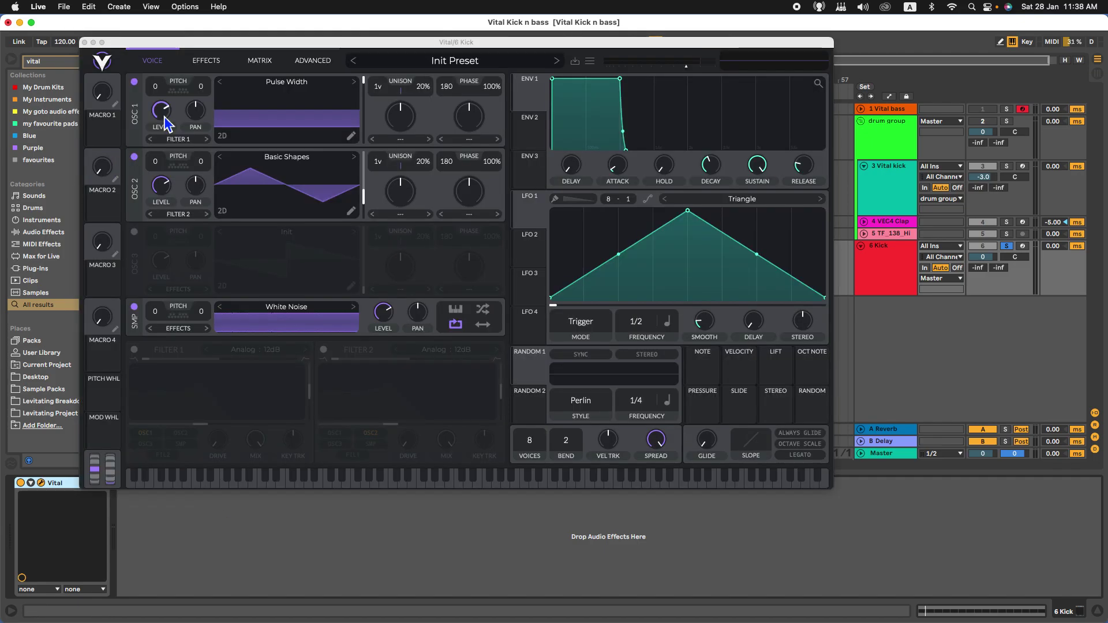
Step: Raise the OSC 1 level, set the OSC 2 level to about 0.583, and lower the White Noise level to near minimum
drag(165, 117, 164, 102)
drag(159, 184, 161, 180)
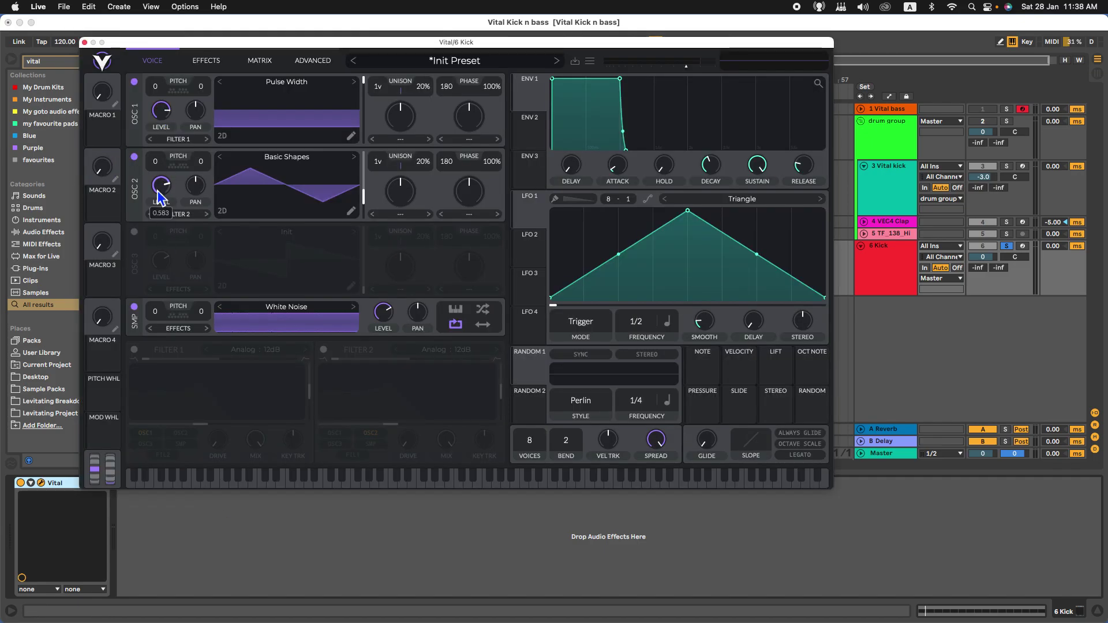
drag(383, 312, 396, 383)
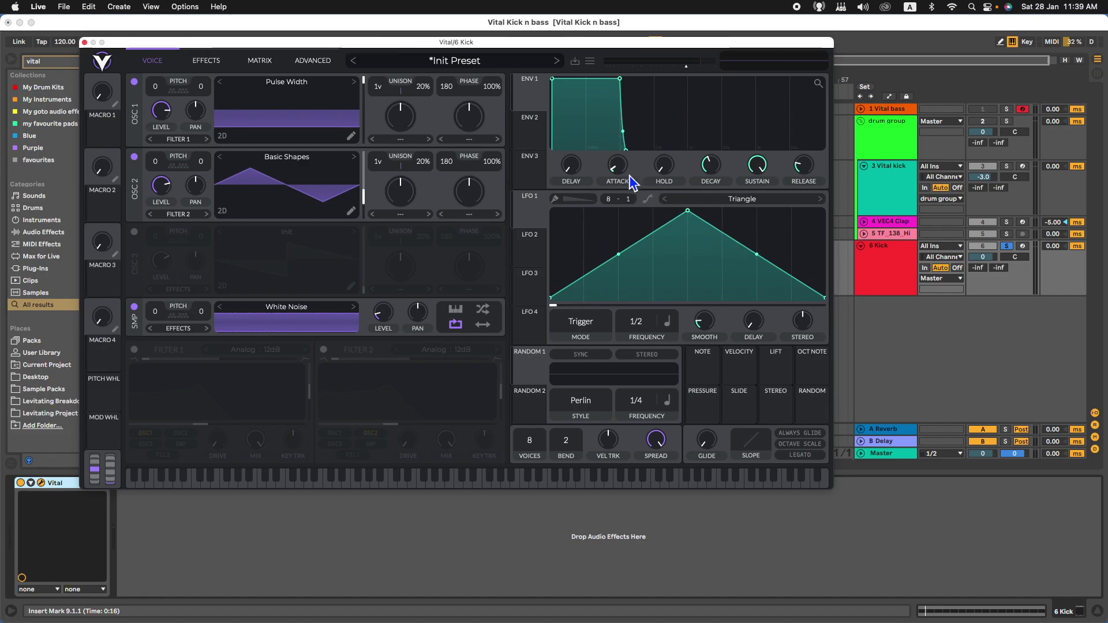
Step: Shape ENV 1 with a 0.000 secs attack, minimum sustain, 0.500 secs decay and a very short release
mouse_move(622, 165)
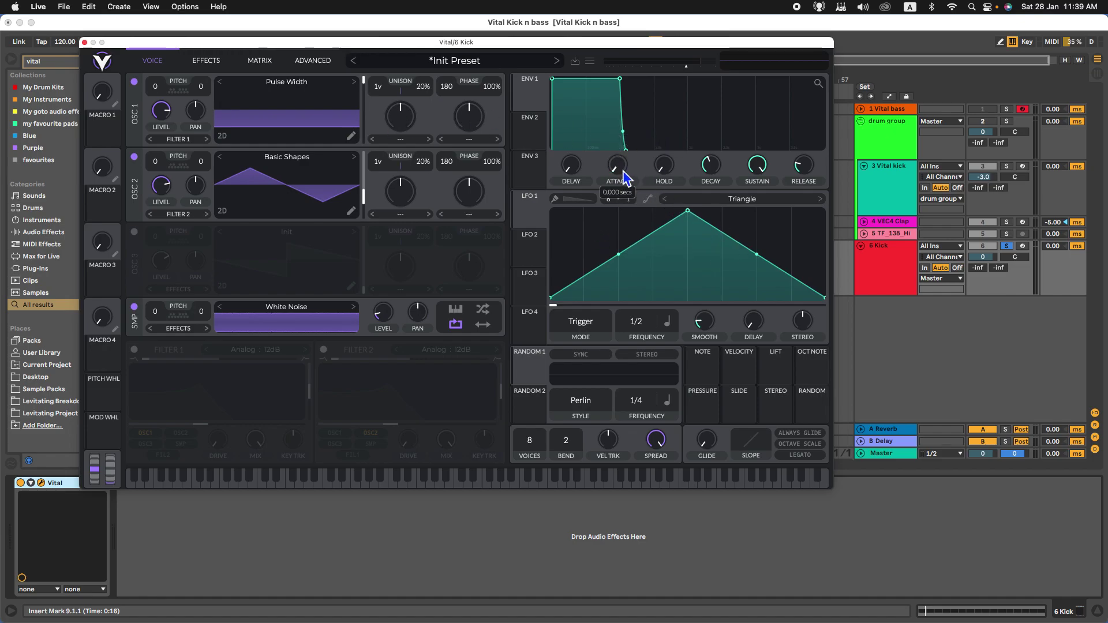
drag(623, 163, 628, 182)
drag(760, 167, 759, 284)
drag(711, 173, 707, 172)
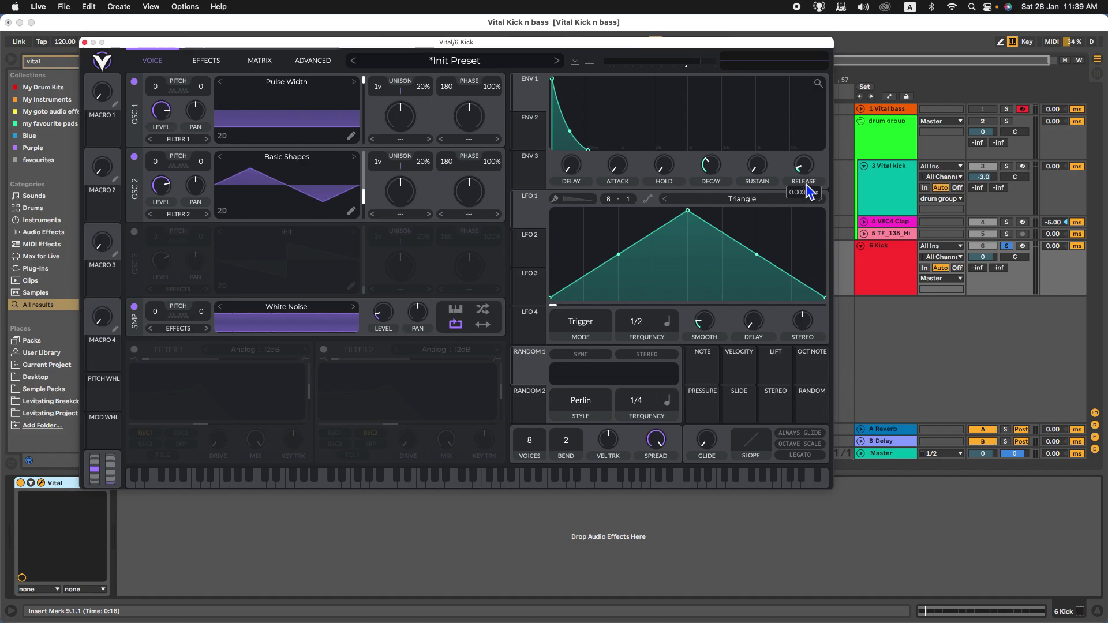
drag(714, 177, 717, 177)
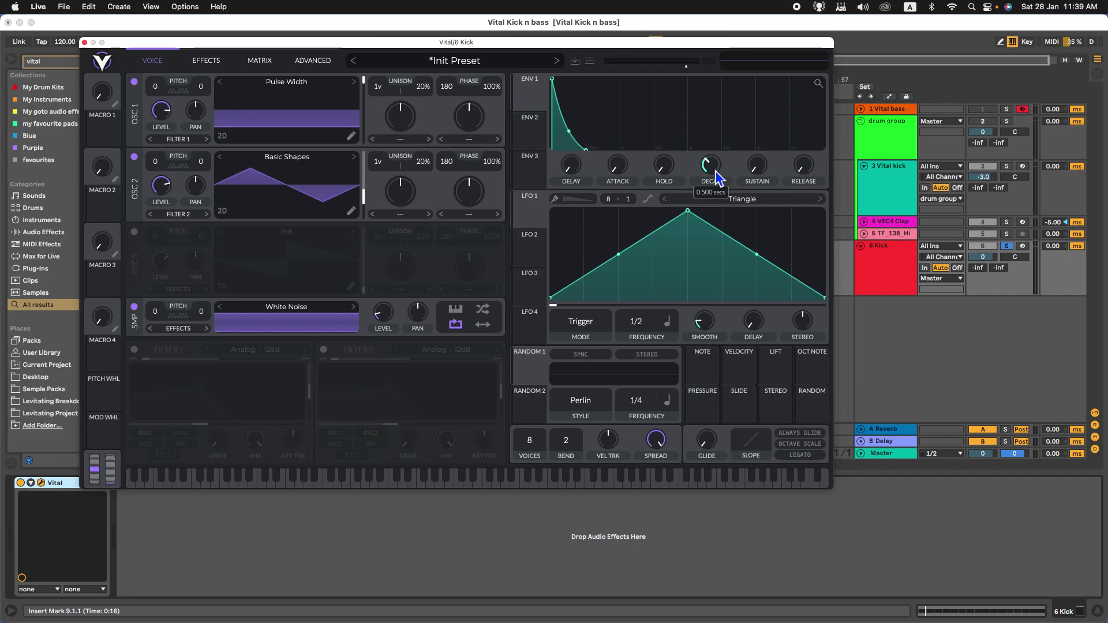
mouse_move(806, 171)
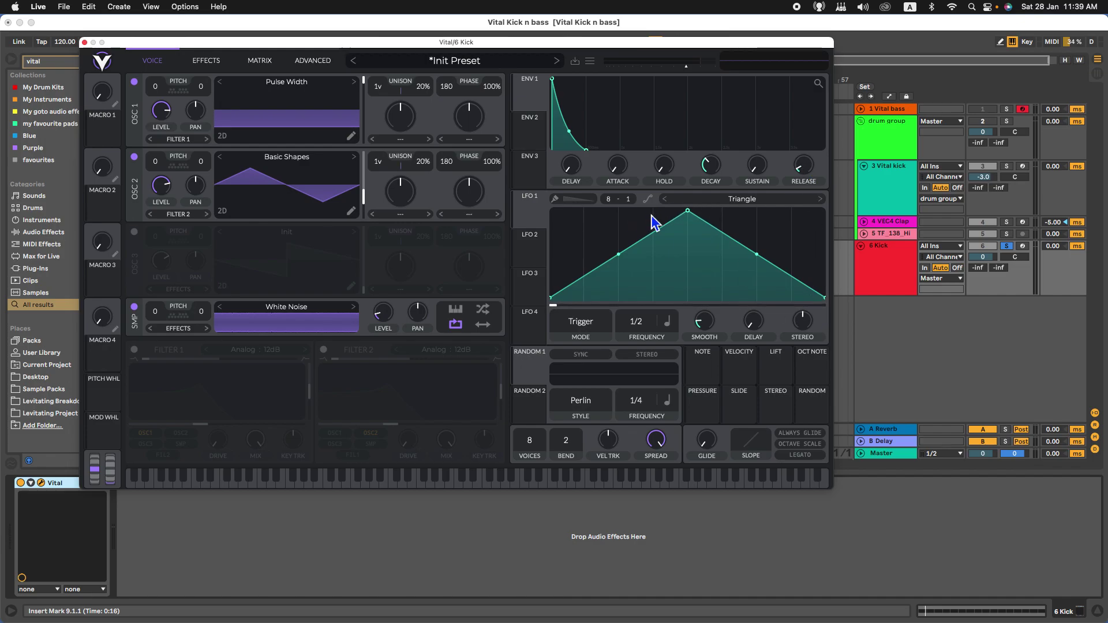
Step: Fine-tune the short ENV 1 release by a few milliseconds and audition the looped Kick clip
key(space)
scroll(651, 215, up, 2)
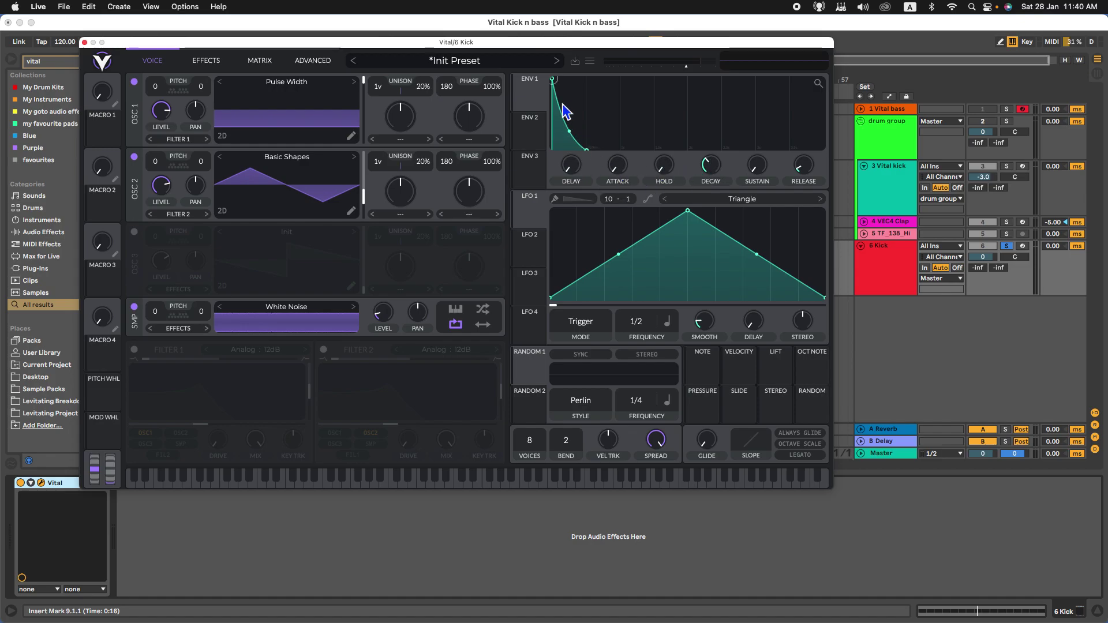
drag(569, 124, 583, 151)
drag(807, 167, 808, 162)
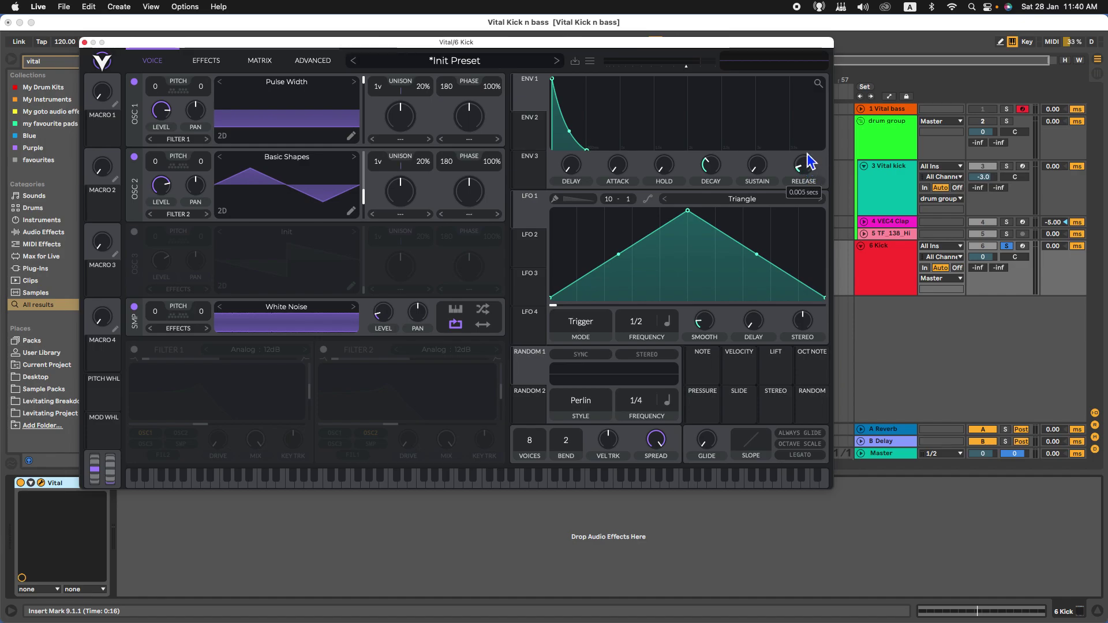
mouse_move(809, 172)
drag(804, 162, 804, 164)
click(881, 275)
key(space)
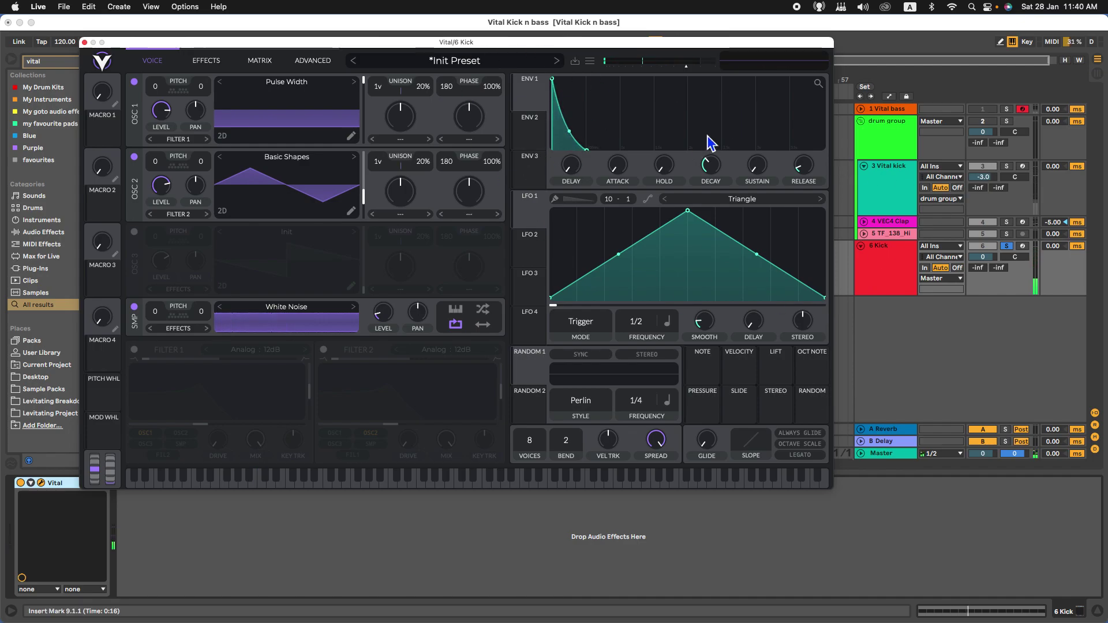
Step: Enable Filter 1, adjust its cutoff, and lower its resonance to 0%
click(135, 350)
drag(196, 408, 197, 425)
mouse_move(310, 417)
mouse_down()
mouse_move(311, 389)
mouse_move(310, 415)
mouse_up()
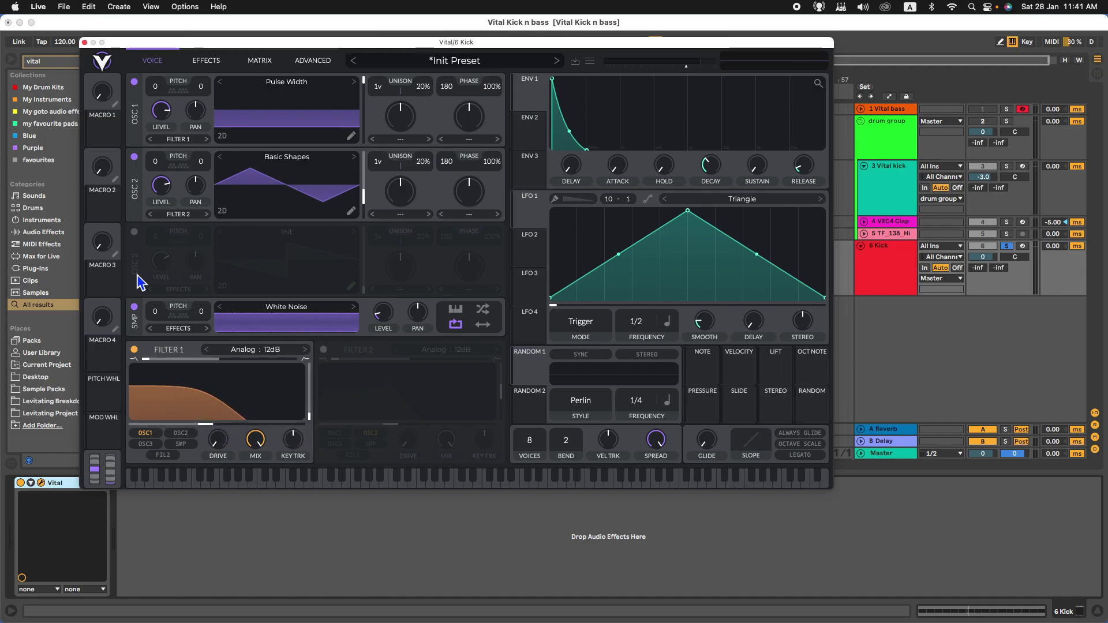
Step: Check the Filter 1 cutoff and resonance in the Vital kick reference patch and return to the Kick track's Vital
click(84, 43)
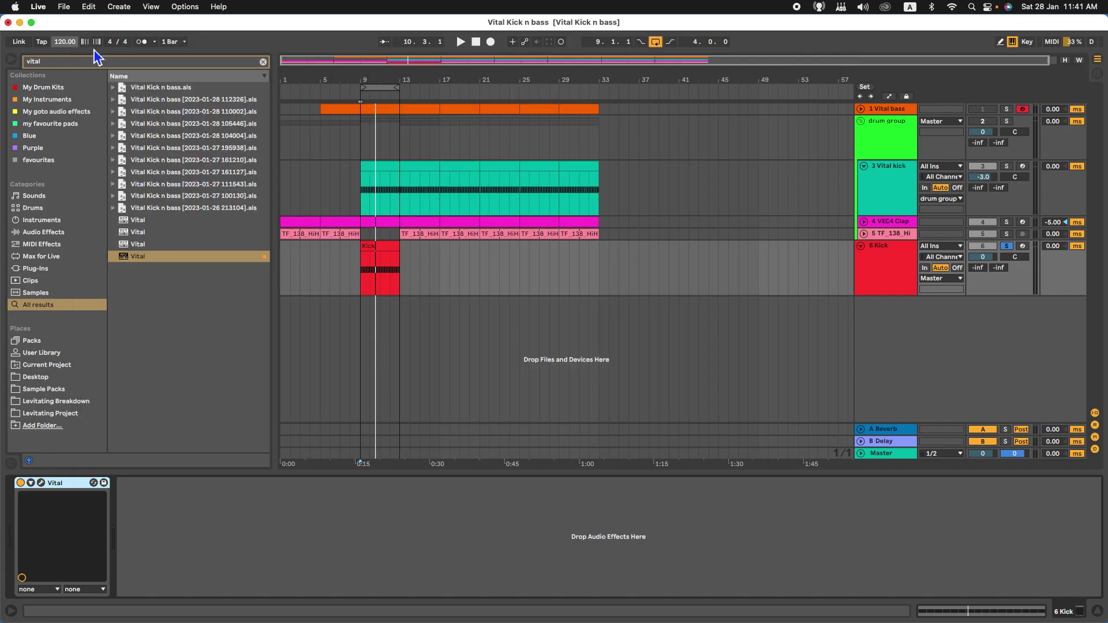
click(882, 189)
click(42, 483)
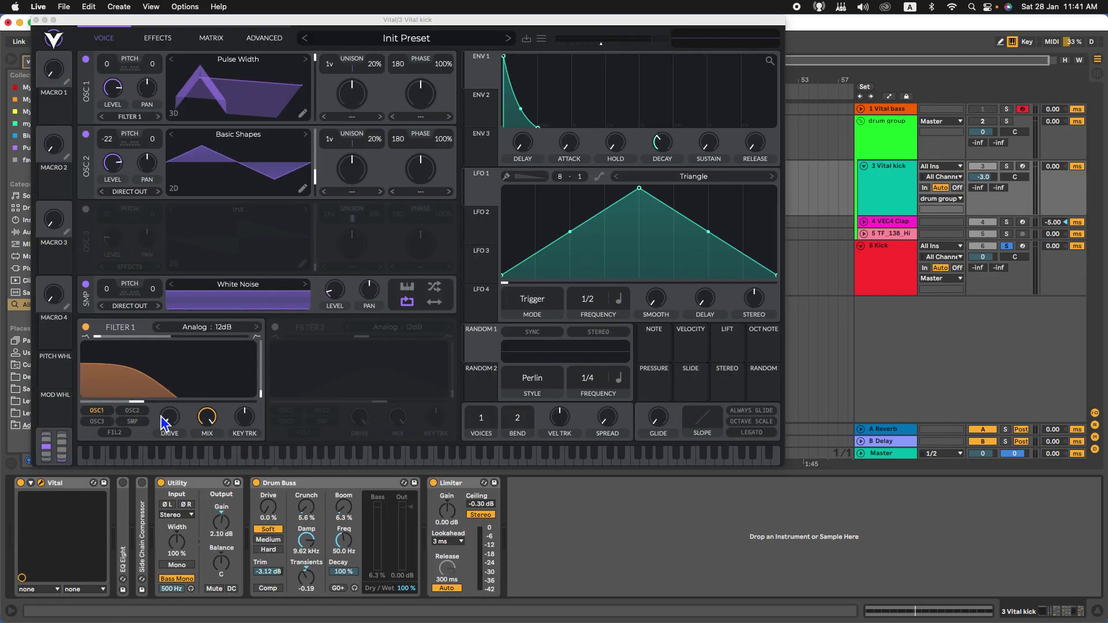
click(146, 405)
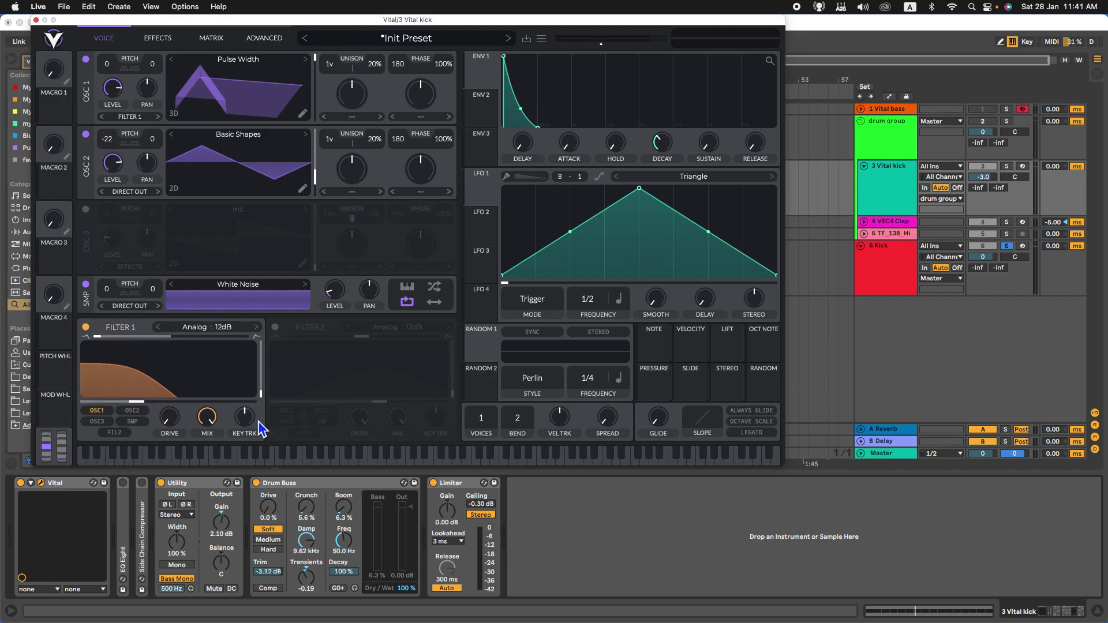
click(36, 19)
click(862, 291)
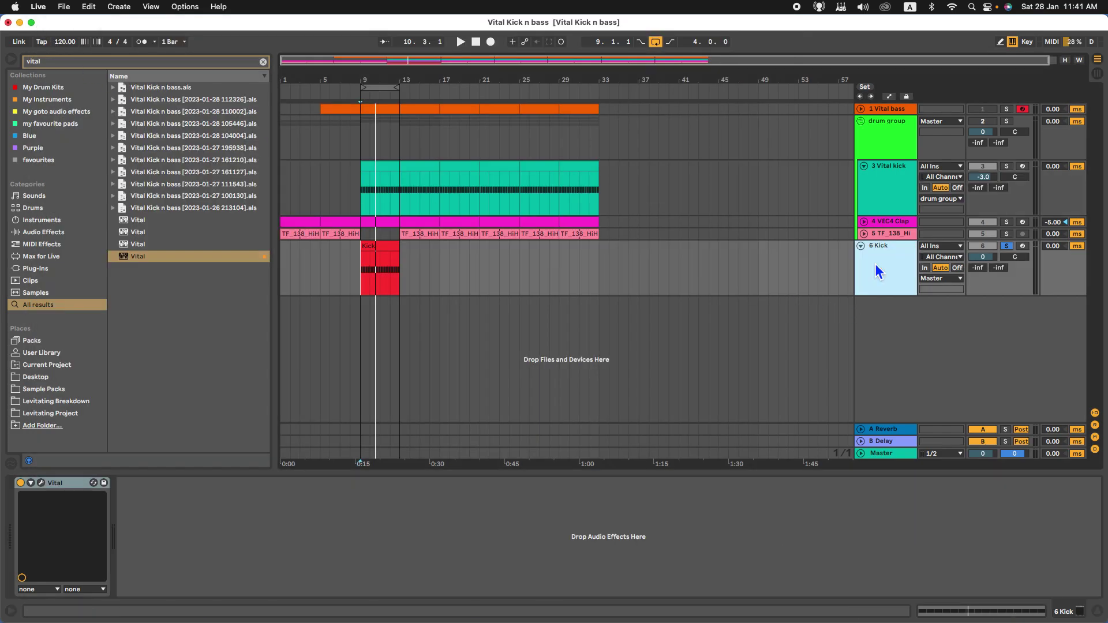
click(41, 483)
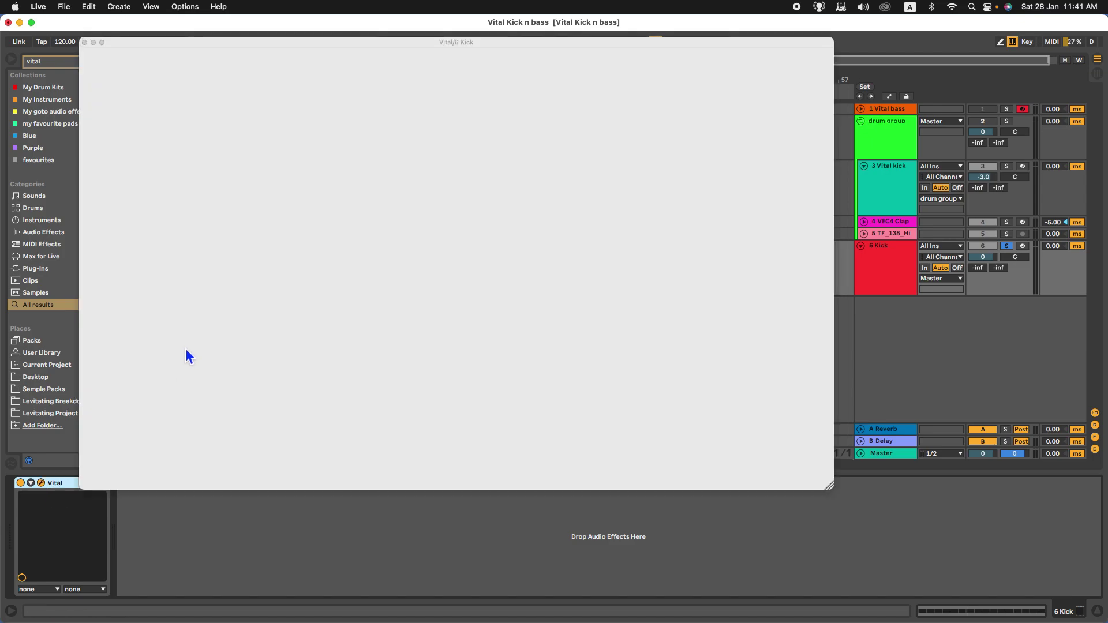
Step: Lower the Filter 1 cutoff to about -10.5 semitones and audition the Kick loop
drag(212, 428, 194, 442)
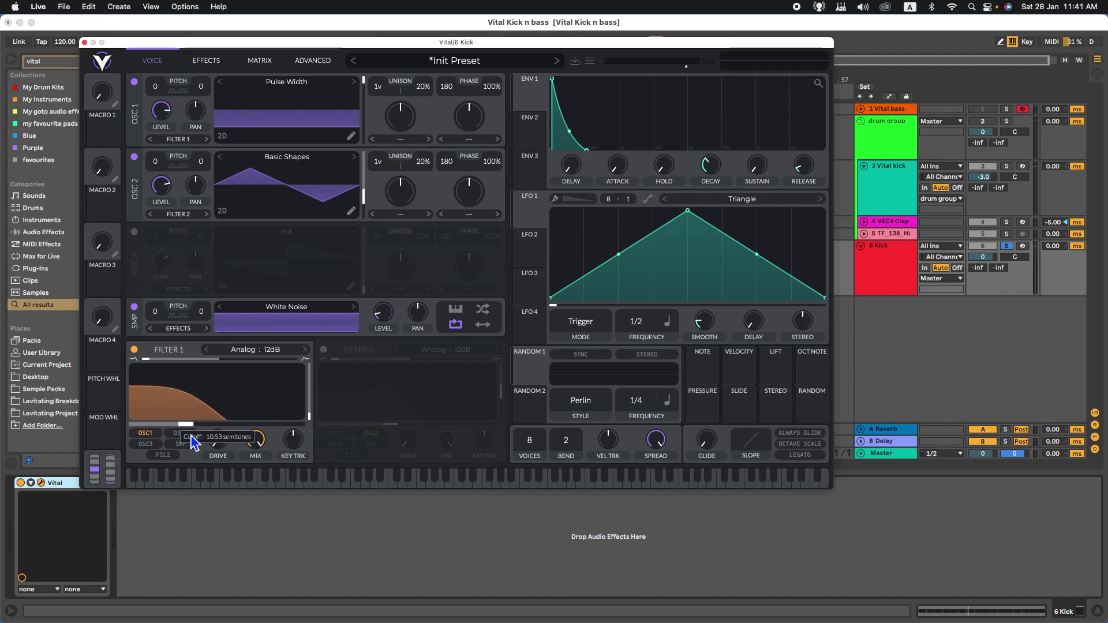
drag(189, 438, 192, 438)
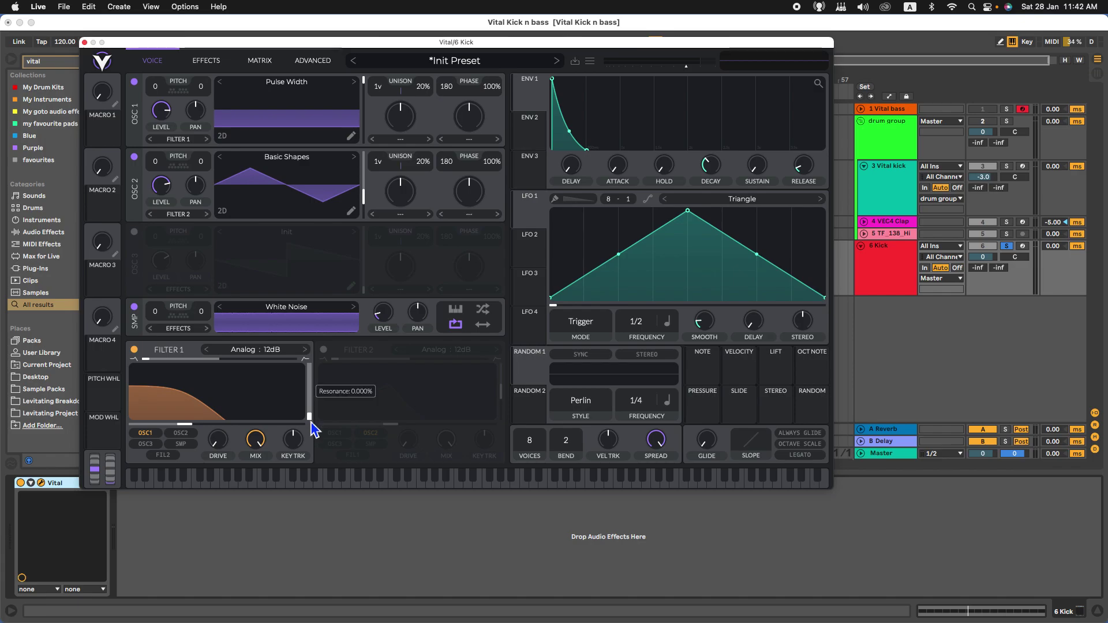
drag(175, 406, 185, 430)
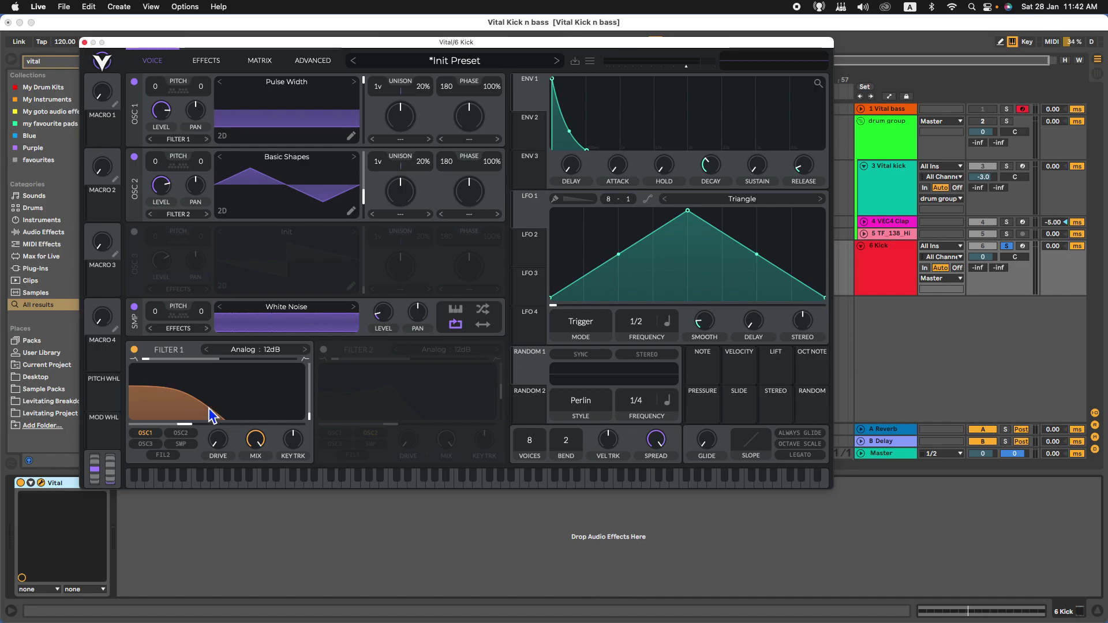
key(space)
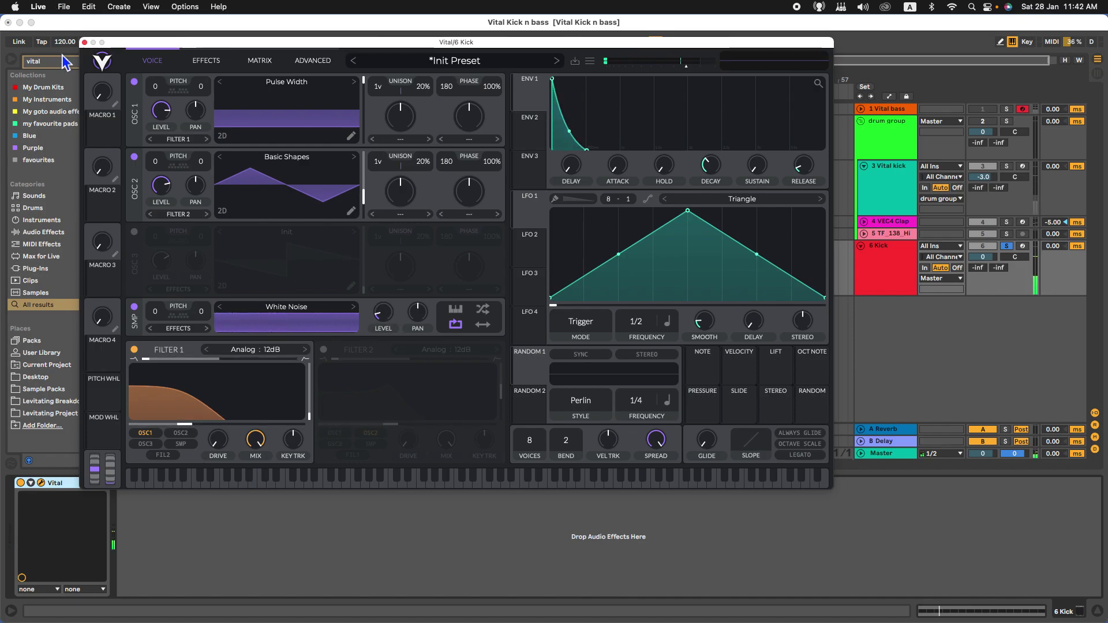
Step: Reopen the Vital kick reference patch and inspect the output routing options of OSC 1
click(84, 43)
click(878, 188)
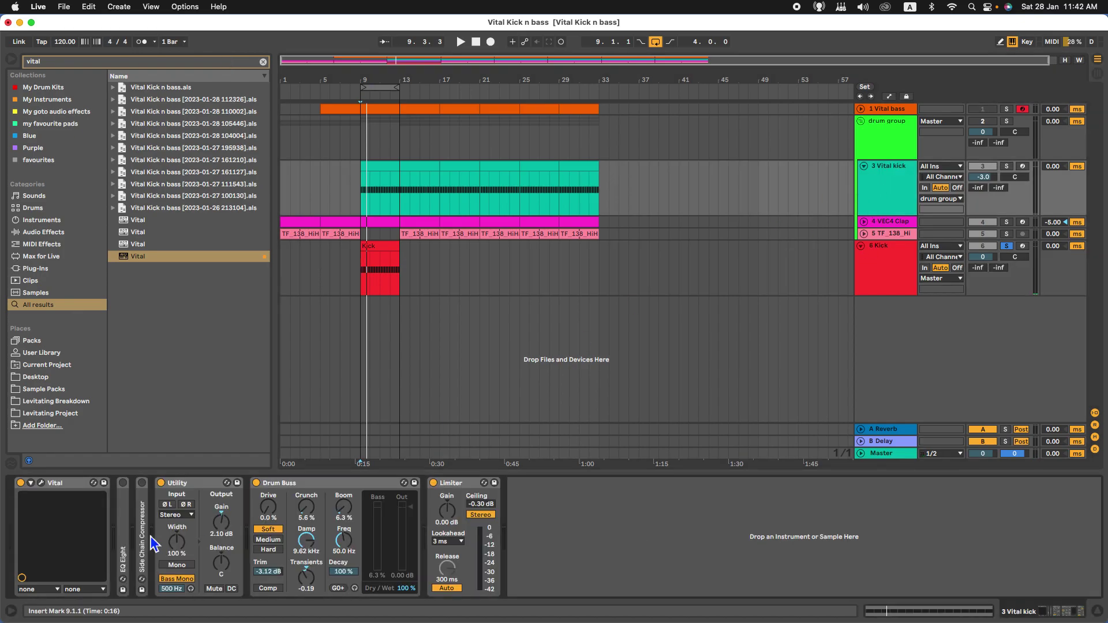
click(42, 483)
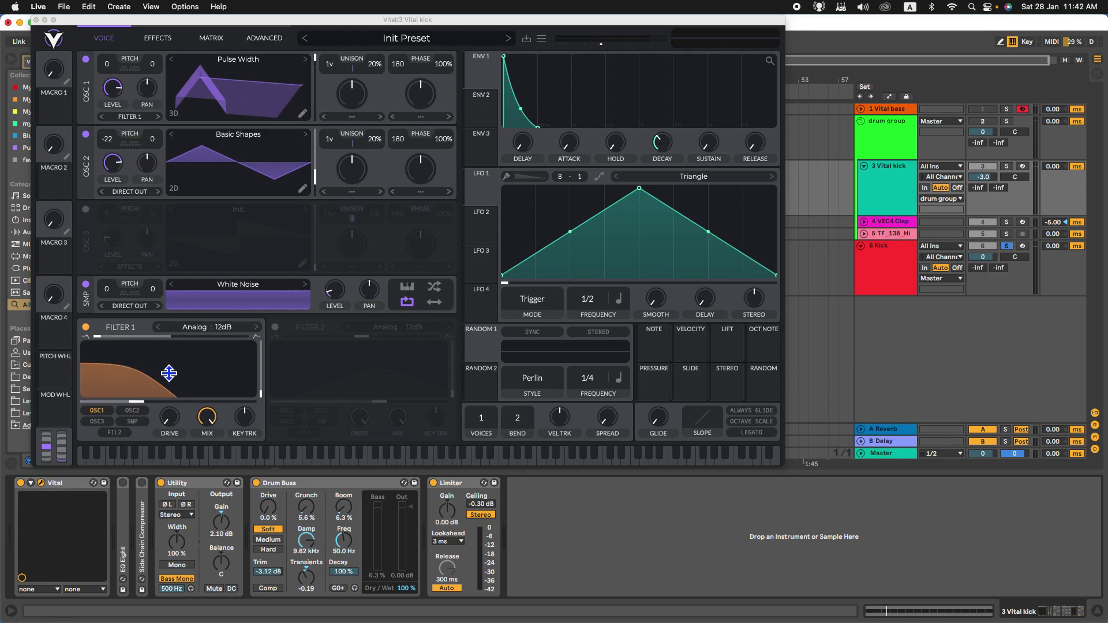
click(134, 116)
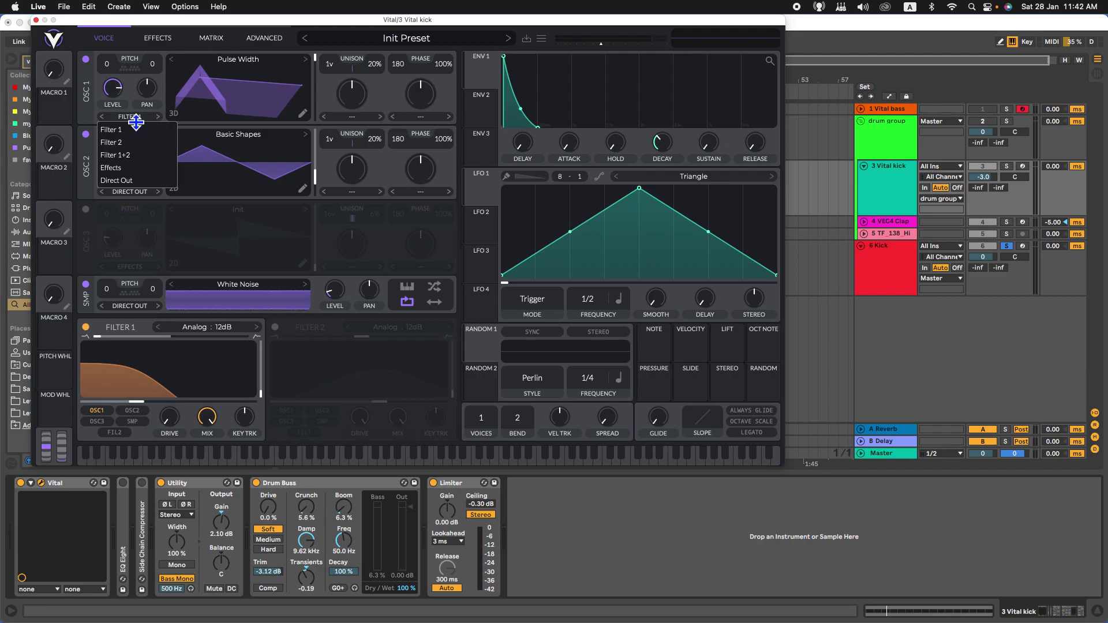
click(134, 118)
click(134, 118)
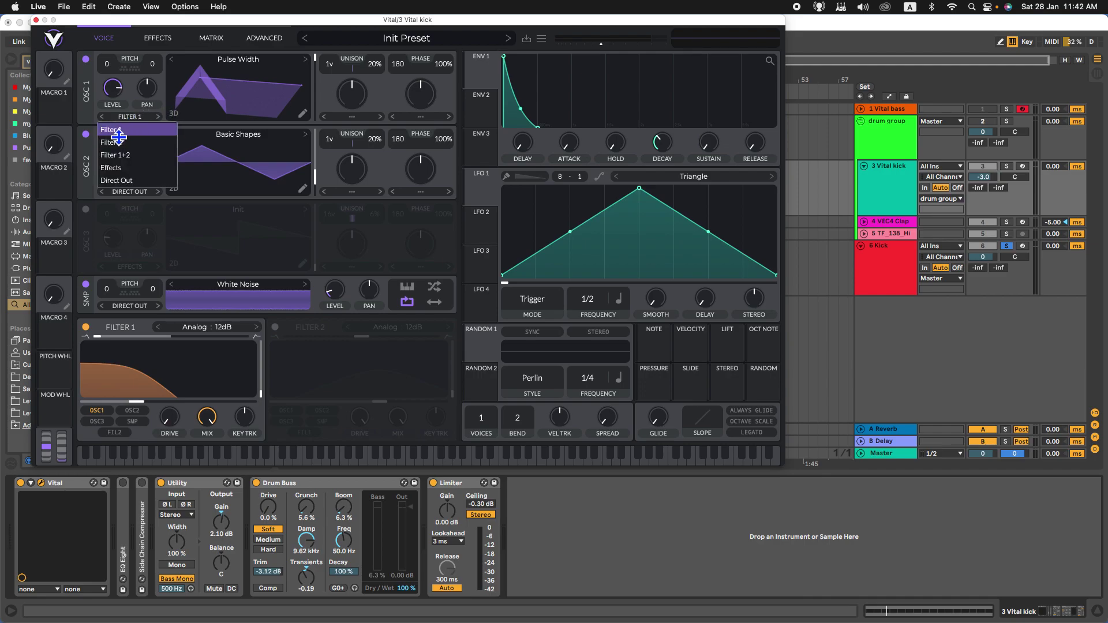
click(91, 114)
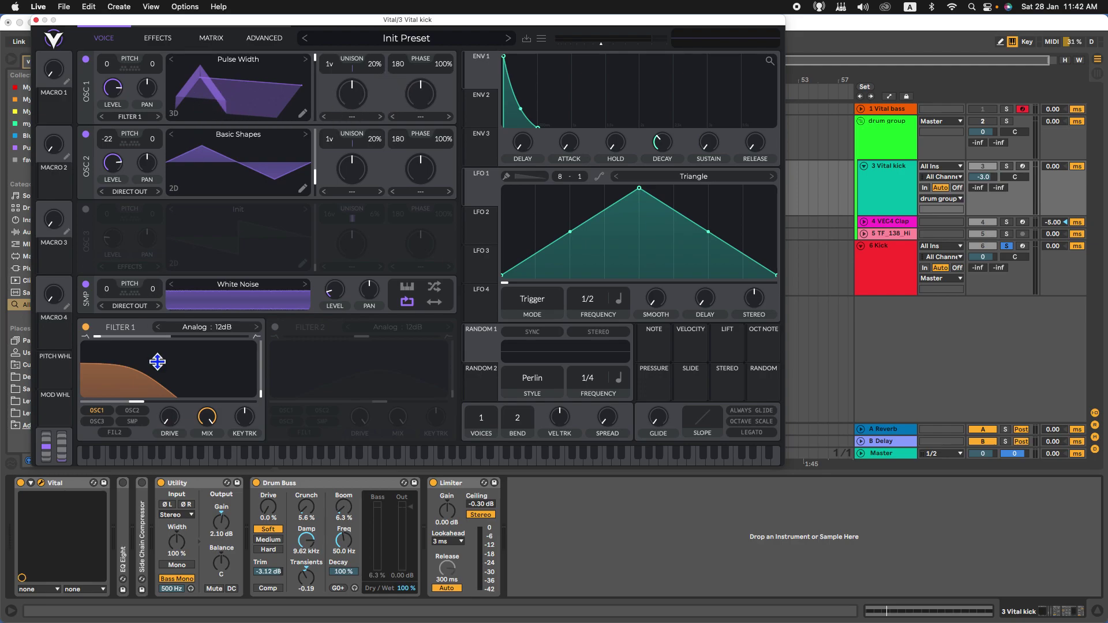
Step: Return to the Kick track's Vital and route both OSC 2 and the sampler to Direct Out
click(35, 20)
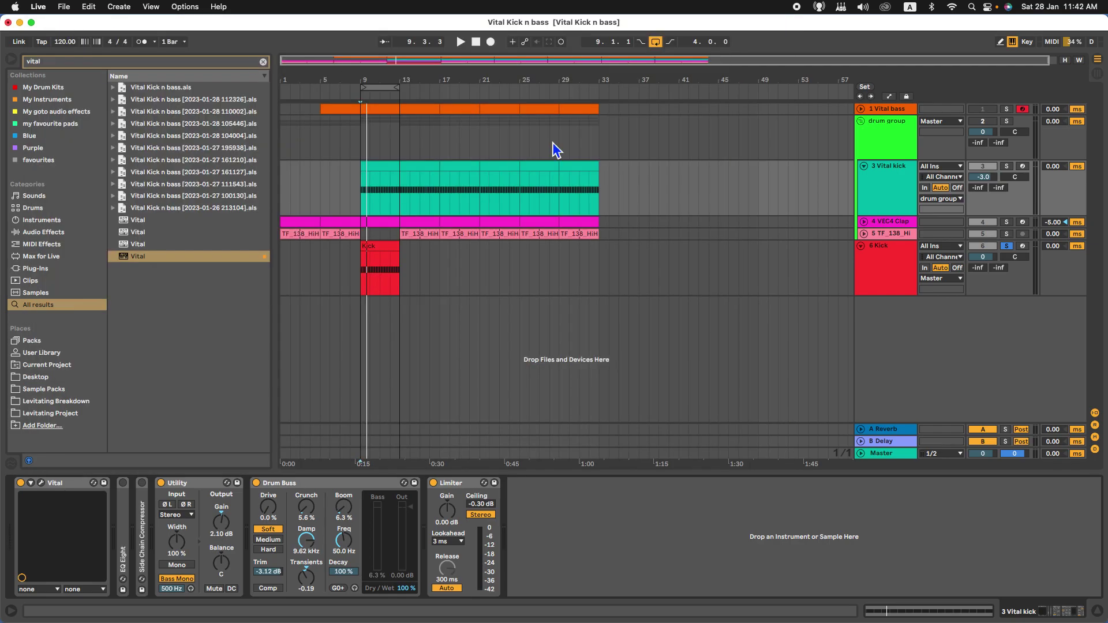
click(871, 271)
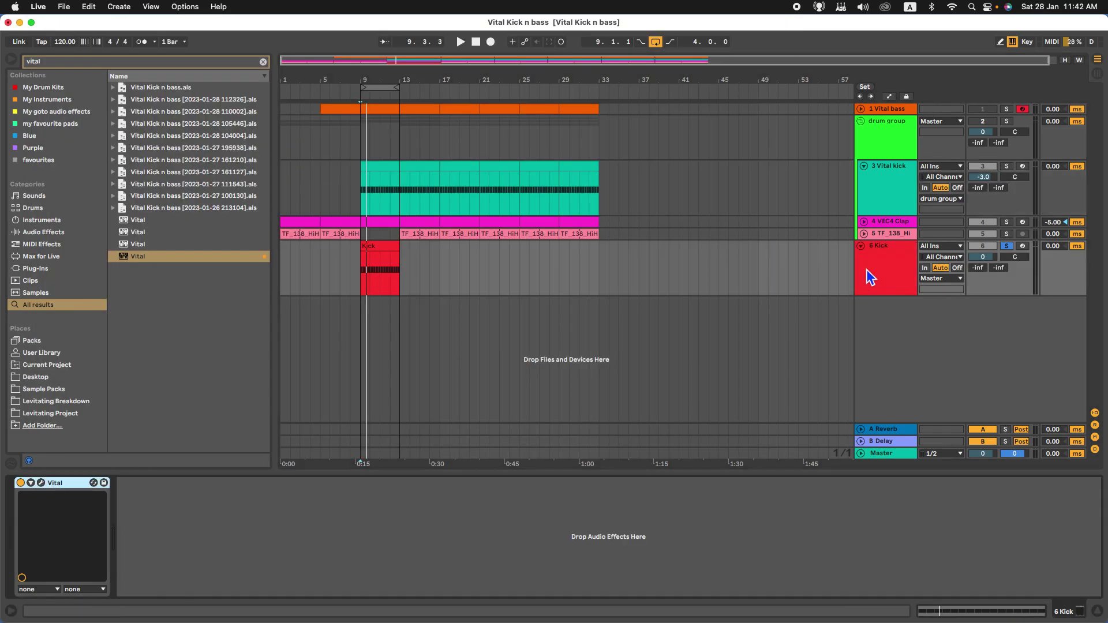
click(41, 482)
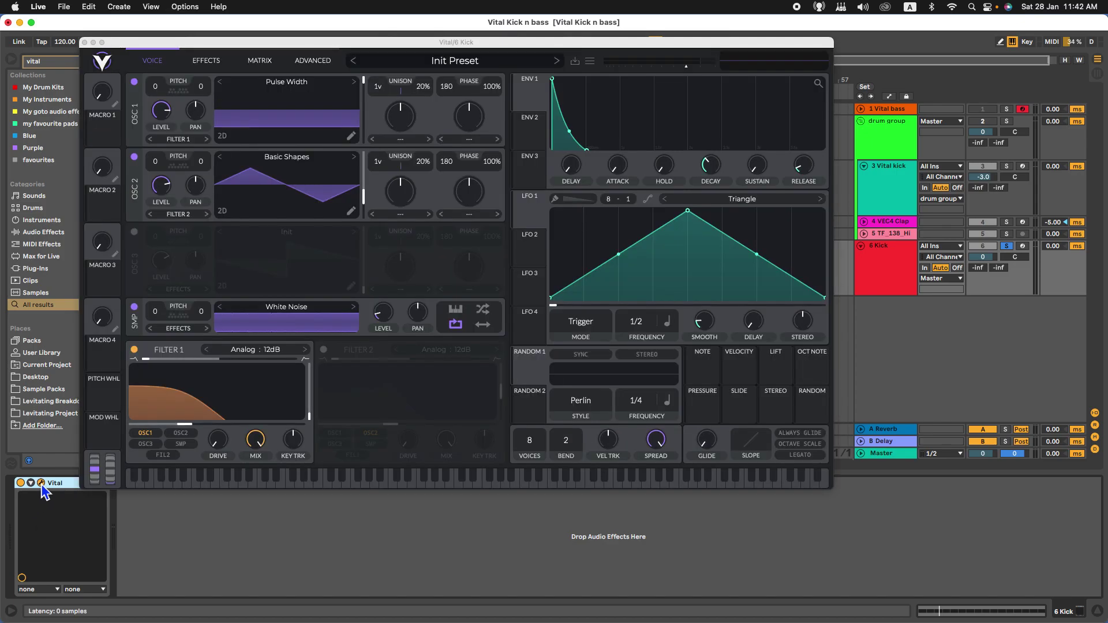
click(185, 215)
click(185, 279)
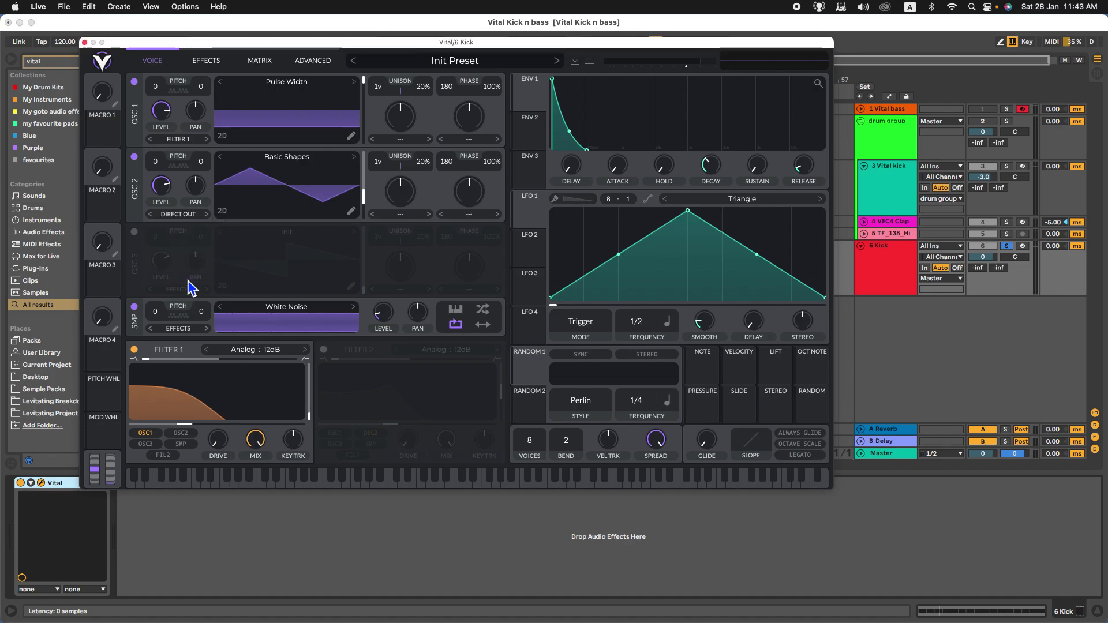
click(194, 329)
click(183, 394)
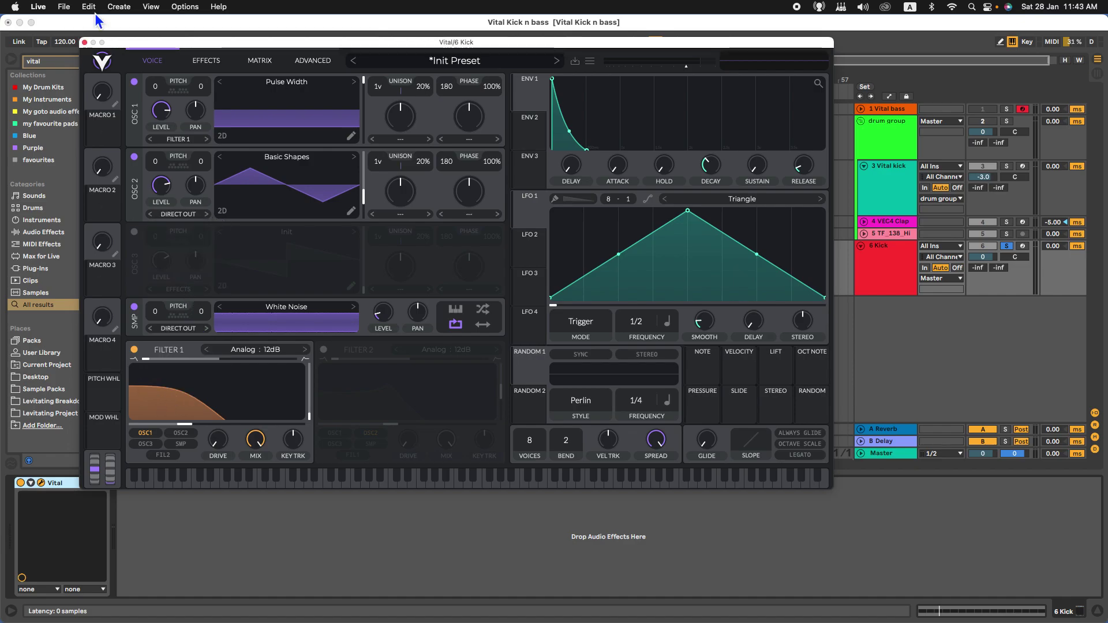
Step: Reopen the Vital kick reference patch and set its OSC 2 transpose to -24
click(84, 42)
click(903, 181)
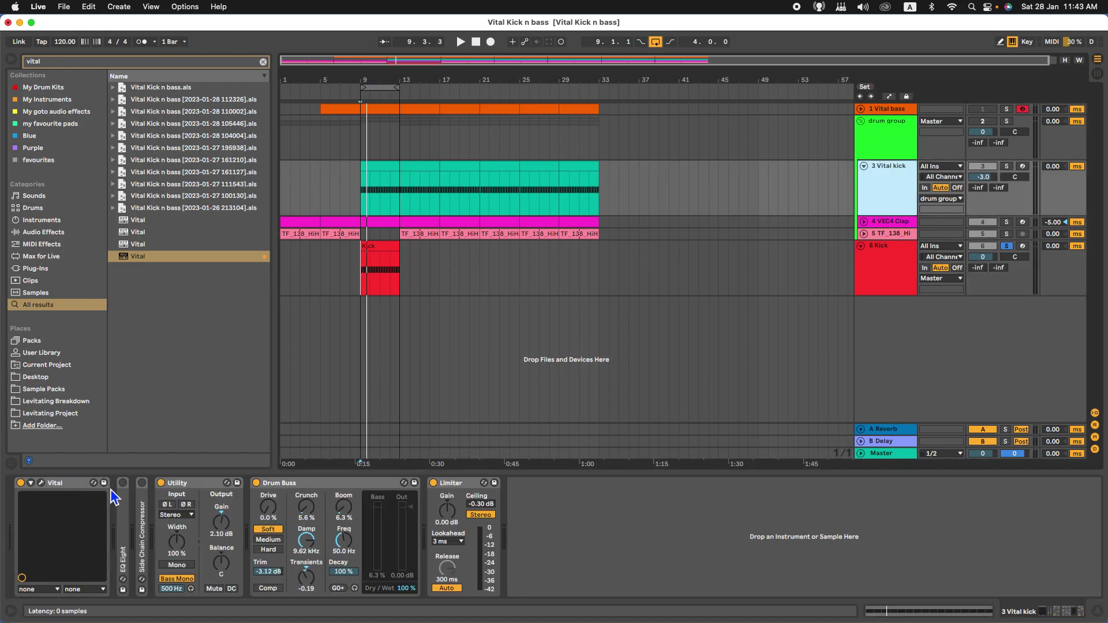
click(104, 483)
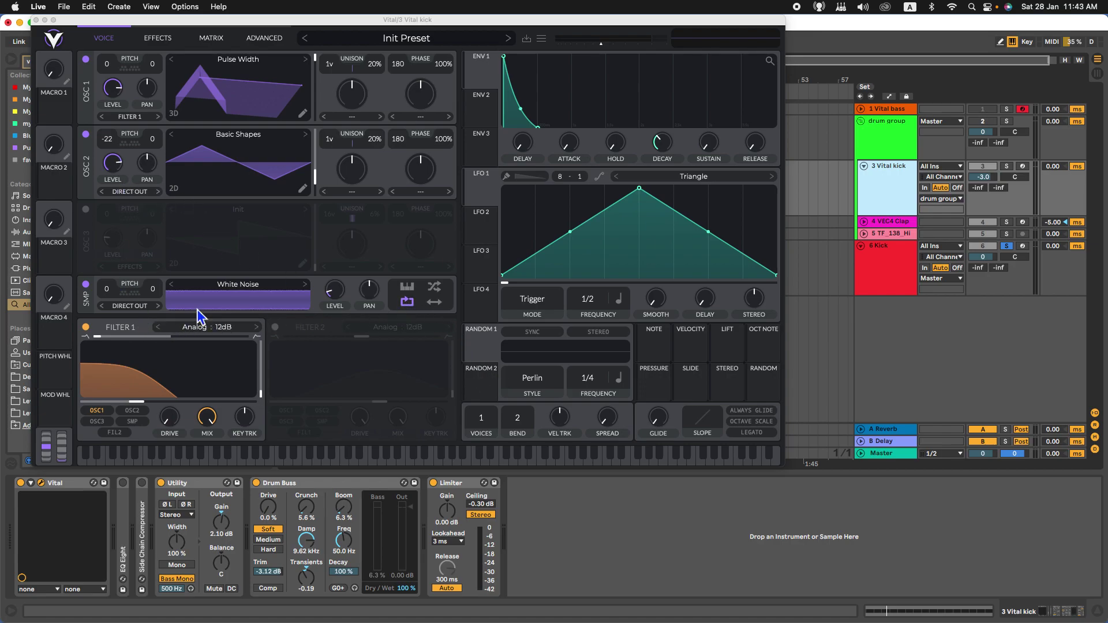
click(112, 144)
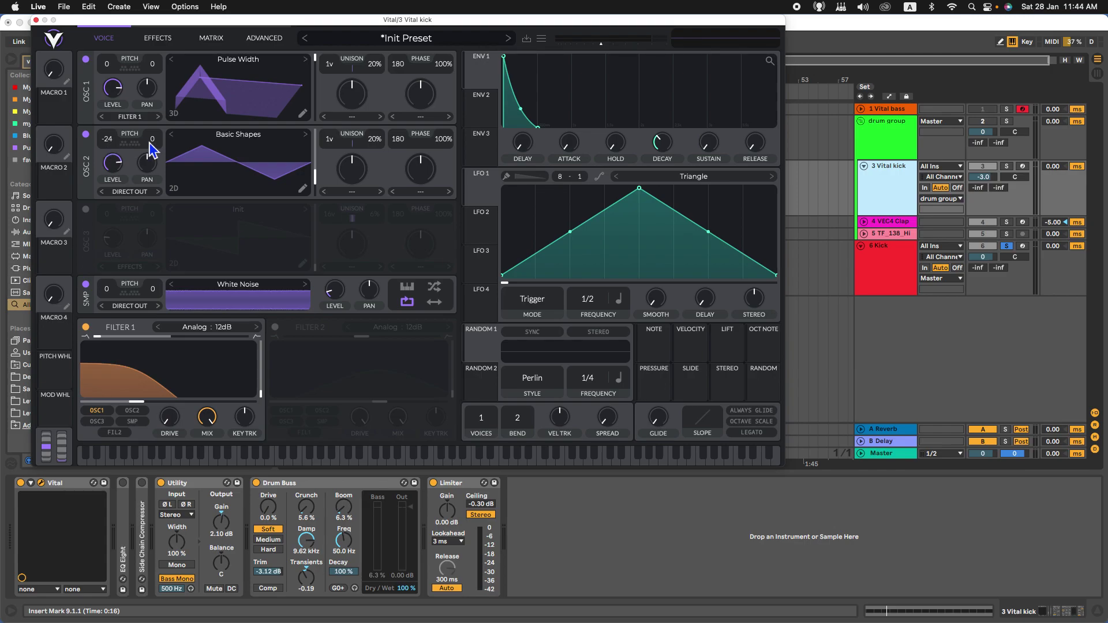
Step: Set the OSC 2 transpose to -24 in the Kick track's Vital and audition the loop
click(36, 20)
click(875, 272)
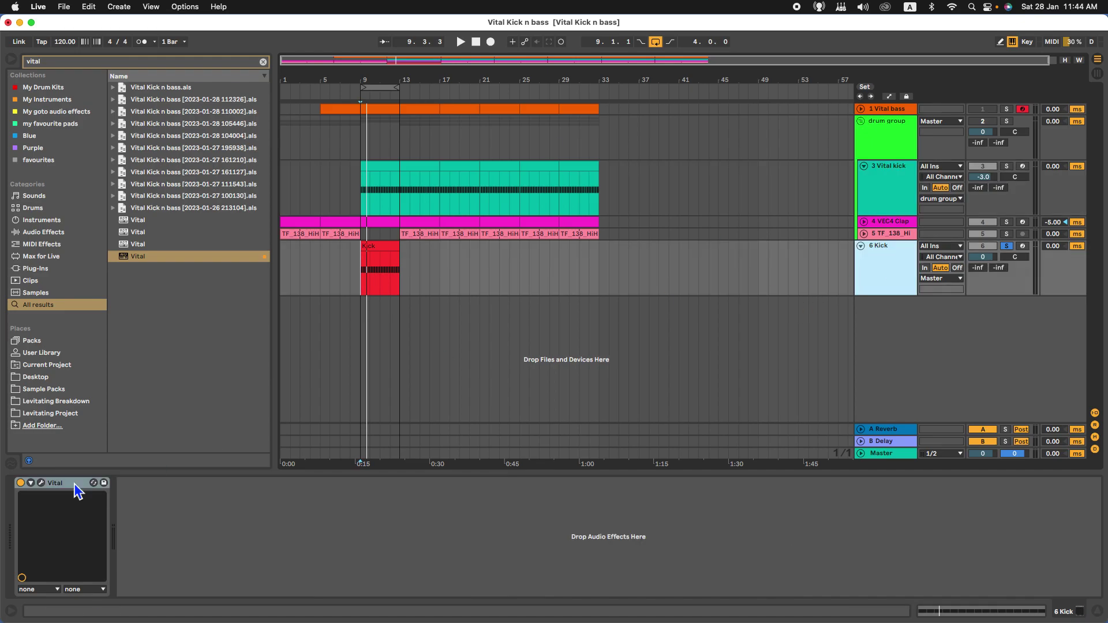
click(41, 483)
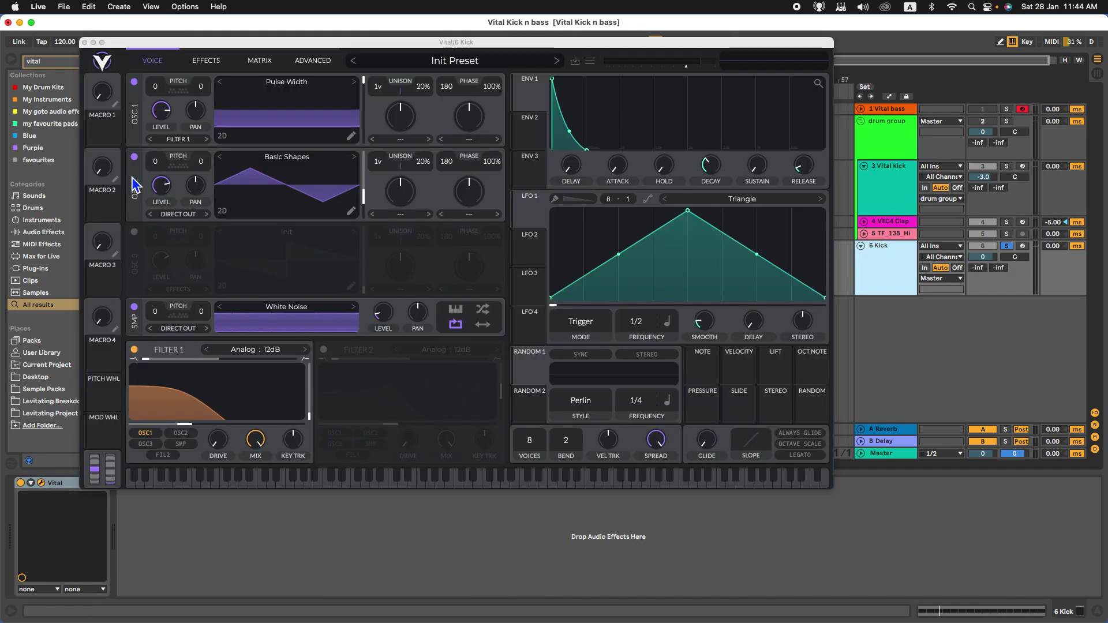
drag(154, 162, 161, 319)
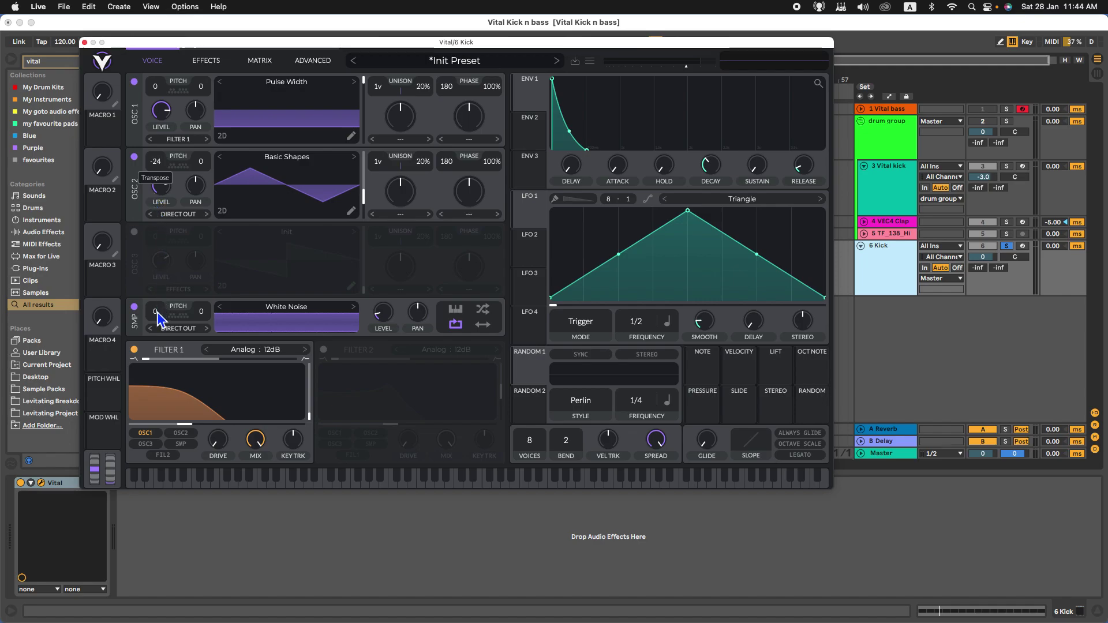
key(space)
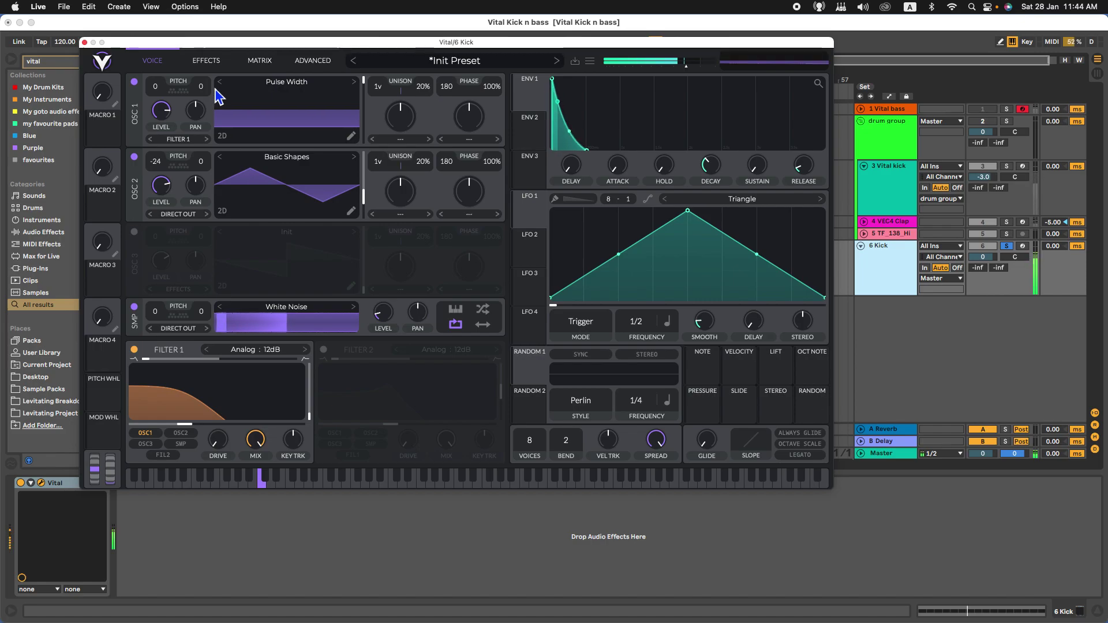
key(space)
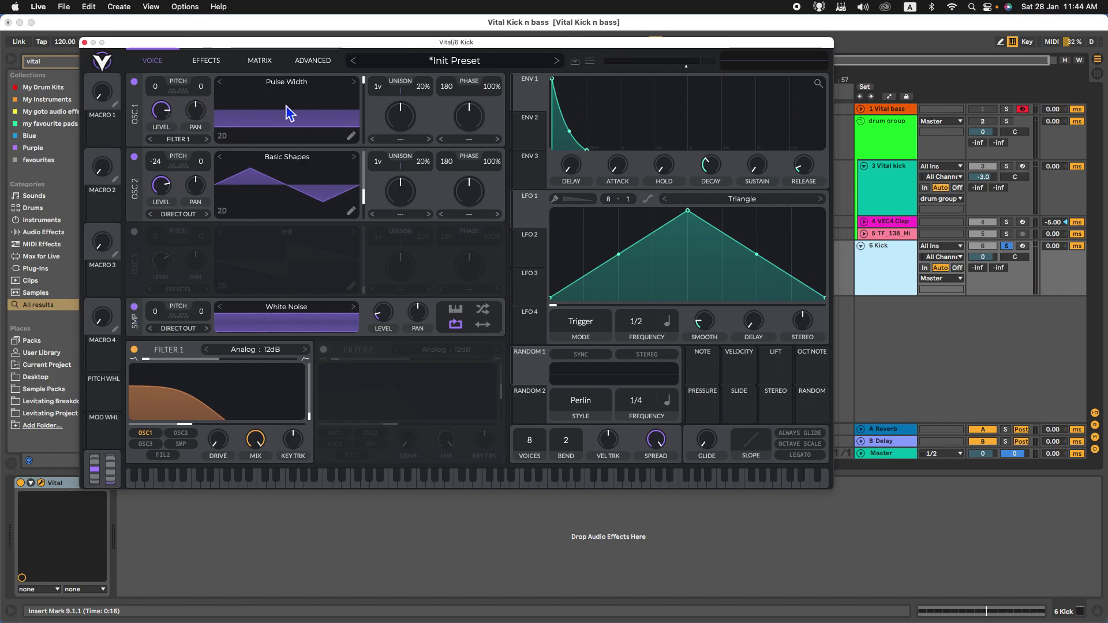
Step: Switch off OSC 1 and the sampler to audition OSC 2 on its own
click(134, 82)
click(134, 307)
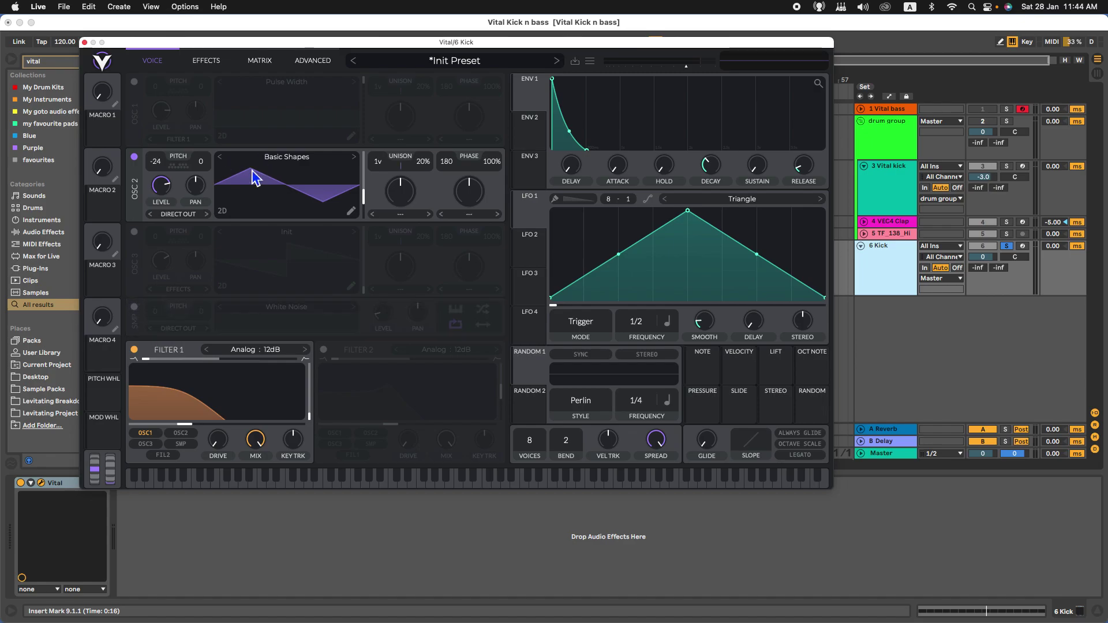
key(space)
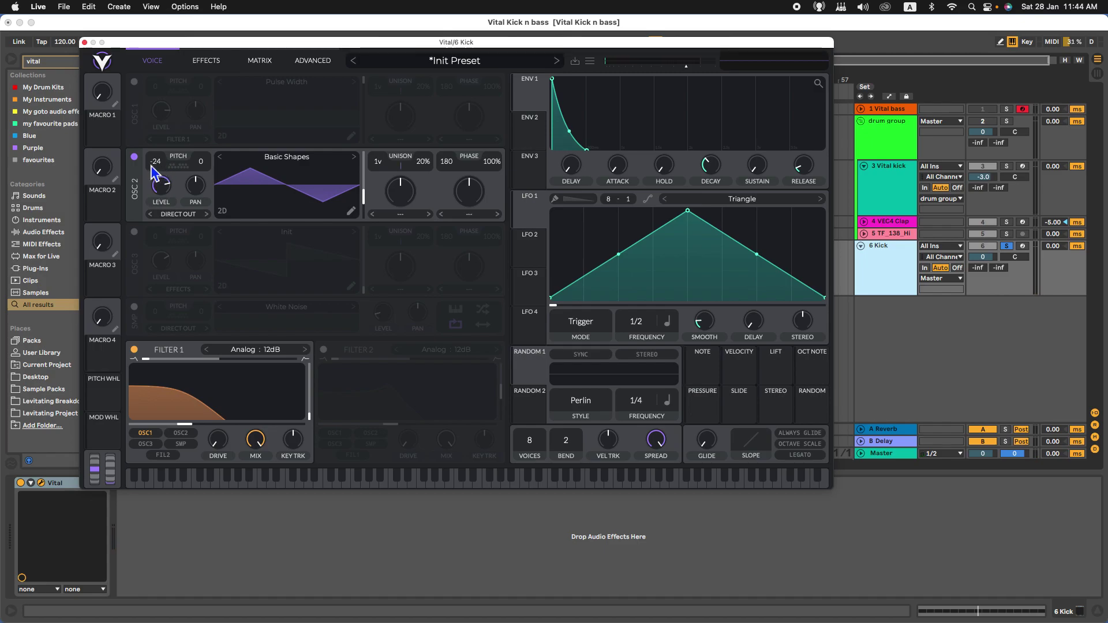
Step: Check the note pitch in the Kick MIDI clip and return to the Kick track's Vital
click(85, 42)
double_click(391, 249)
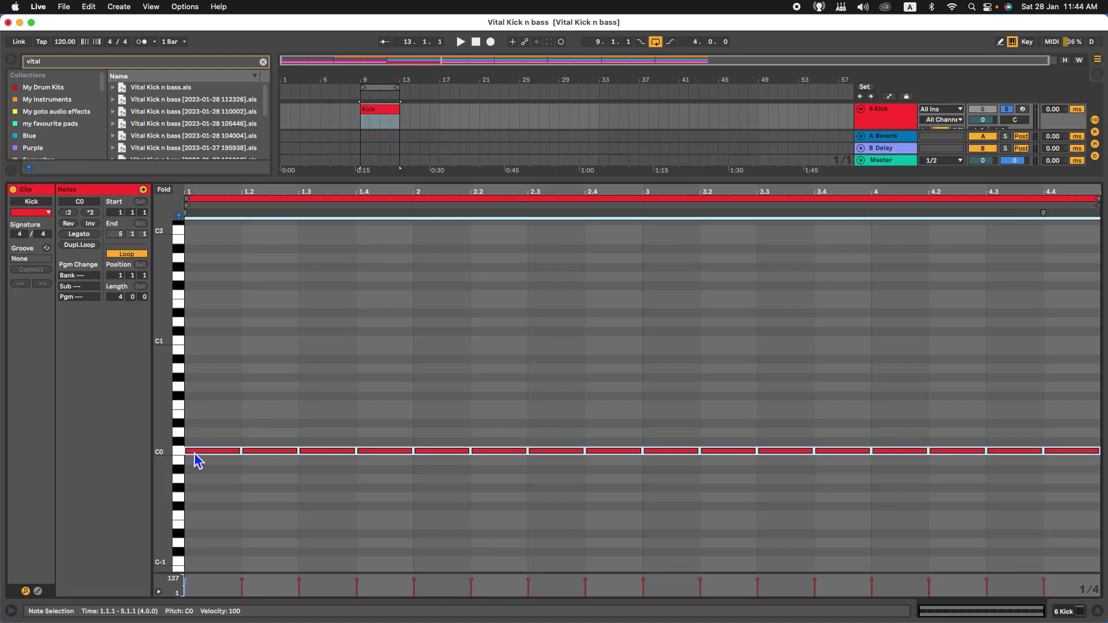
click(1098, 613)
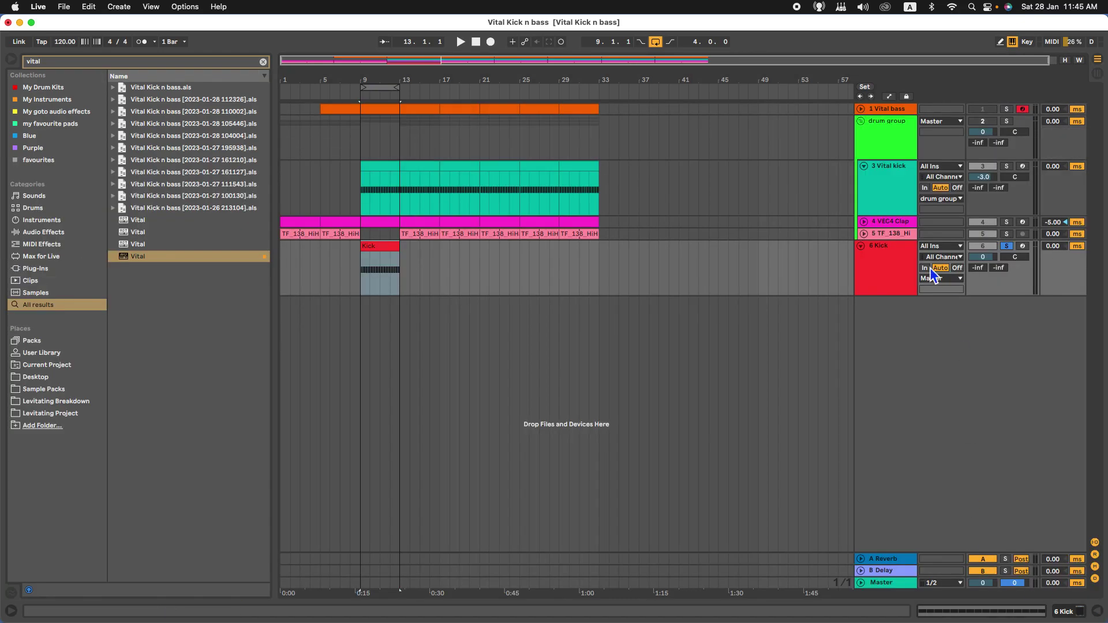
click(910, 277)
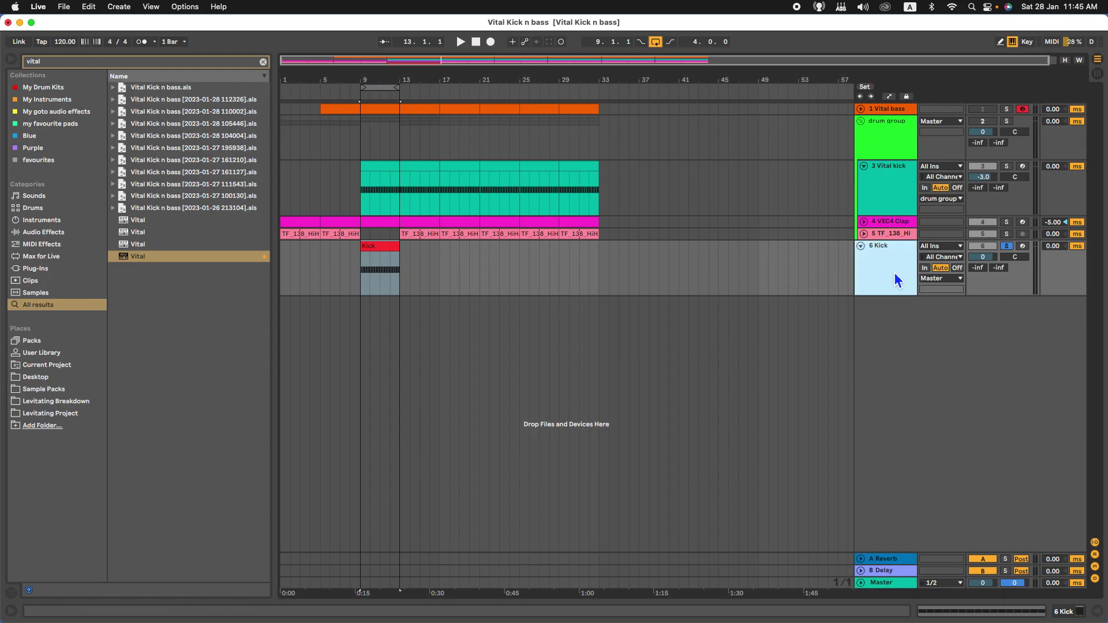
double_click(897, 281)
click(41, 483)
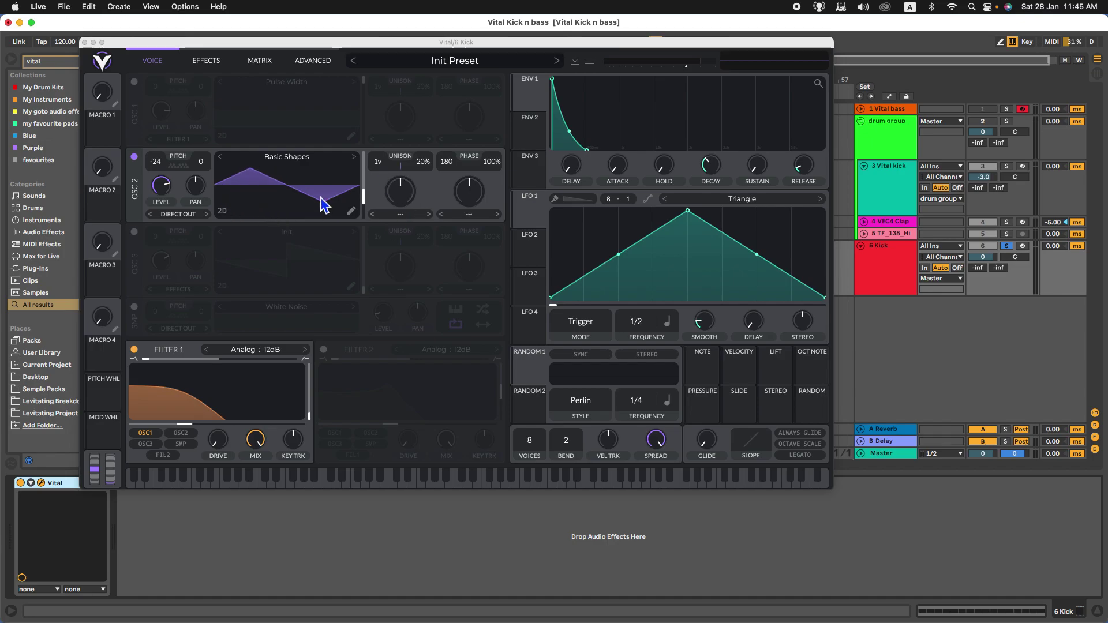
Step: Switch OSC 1 and the white noise sampler back on and audition the full kick
click(134, 83)
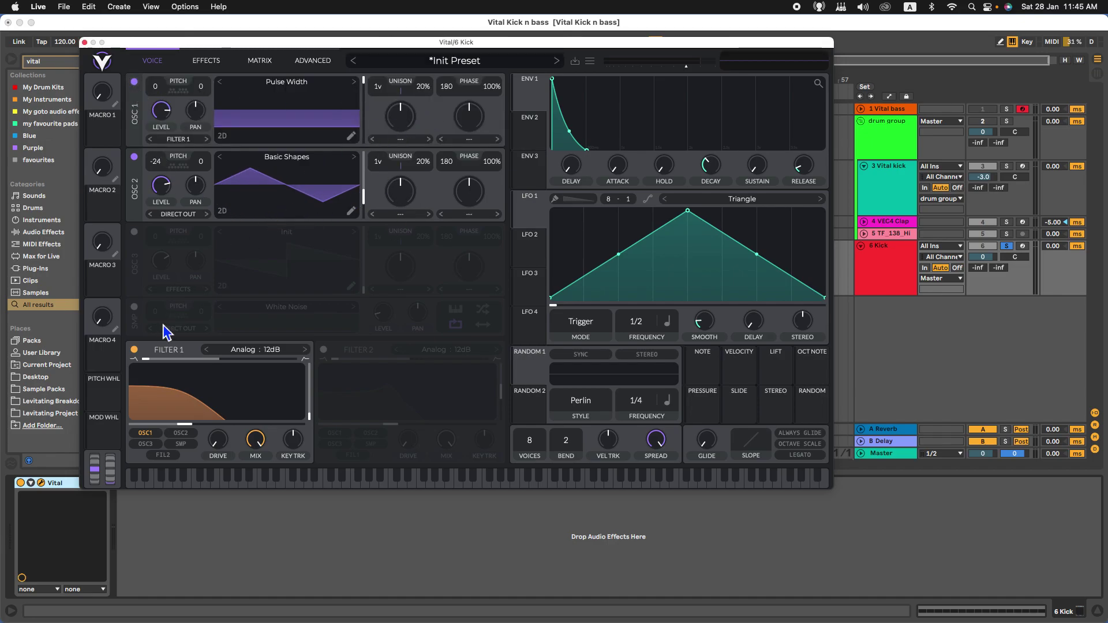
click(134, 306)
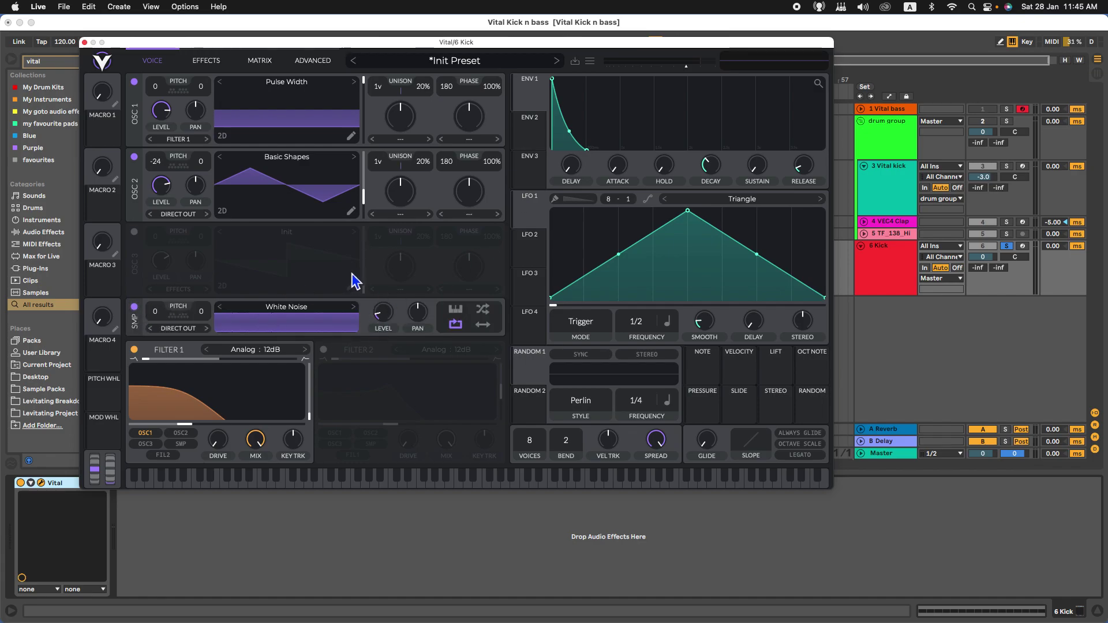
key(space)
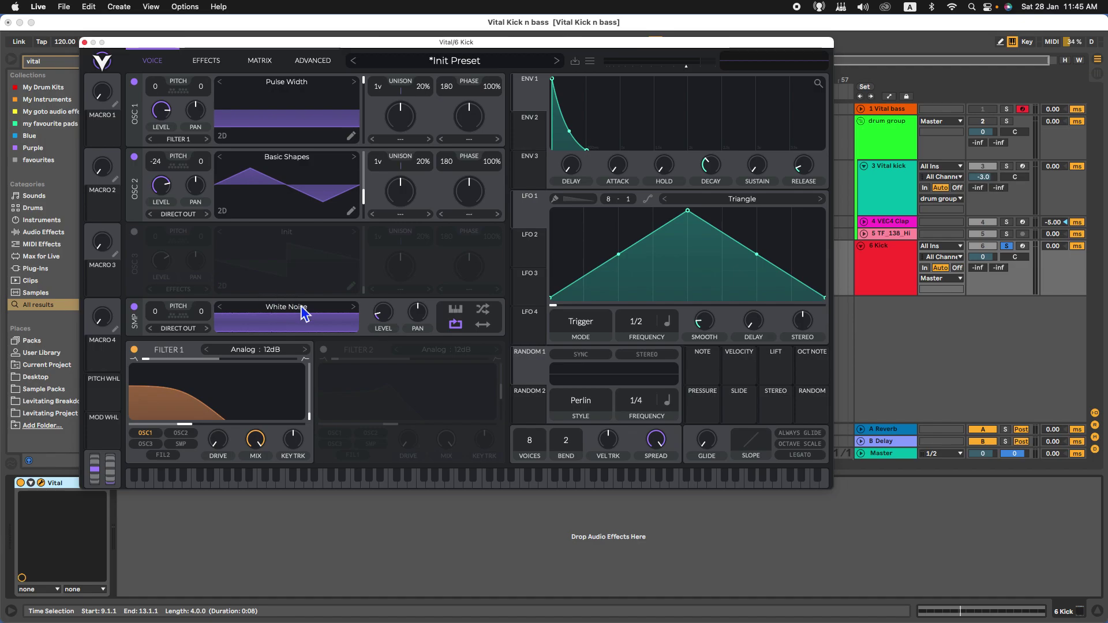
Step: View the effects of the Kick track's Vital and compare them with those in the Vital kick reference patch
click(211, 68)
click(168, 64)
click(211, 67)
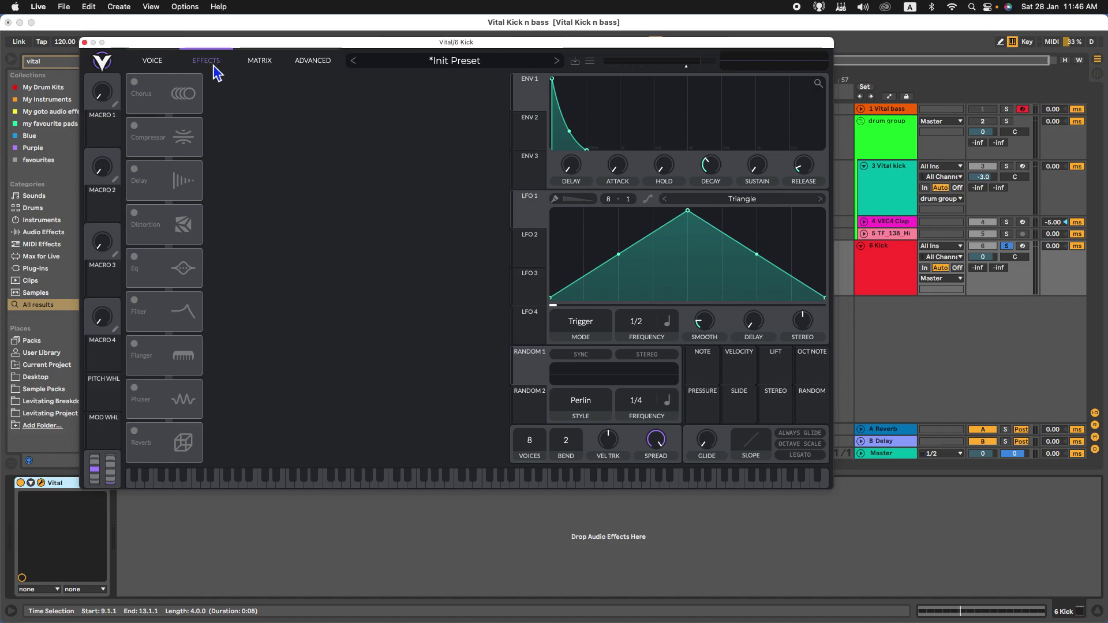
click(84, 42)
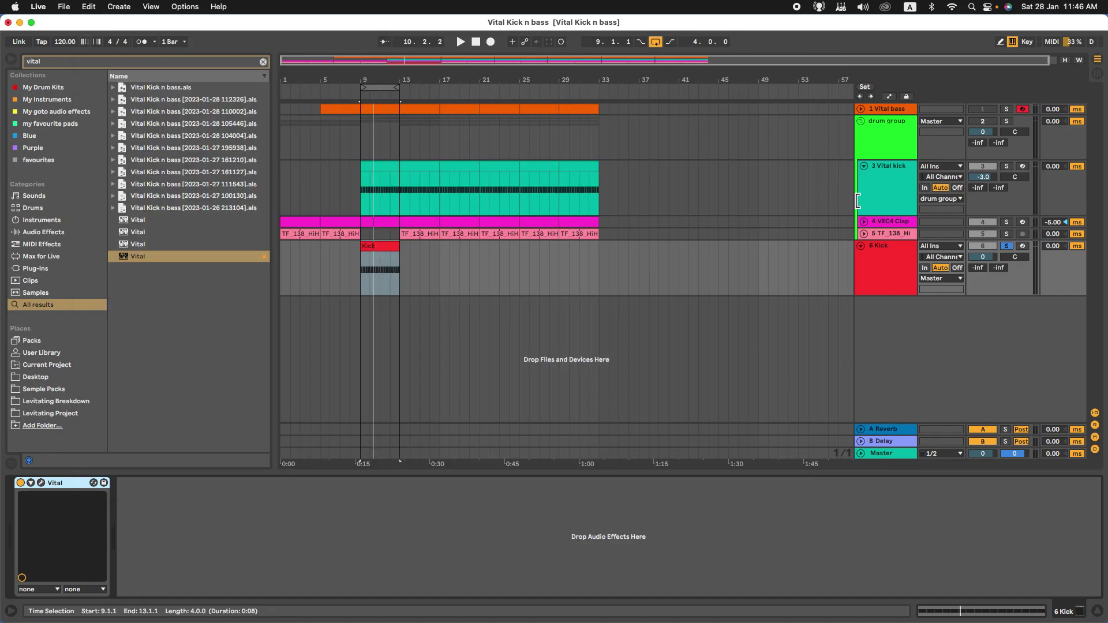
click(904, 183)
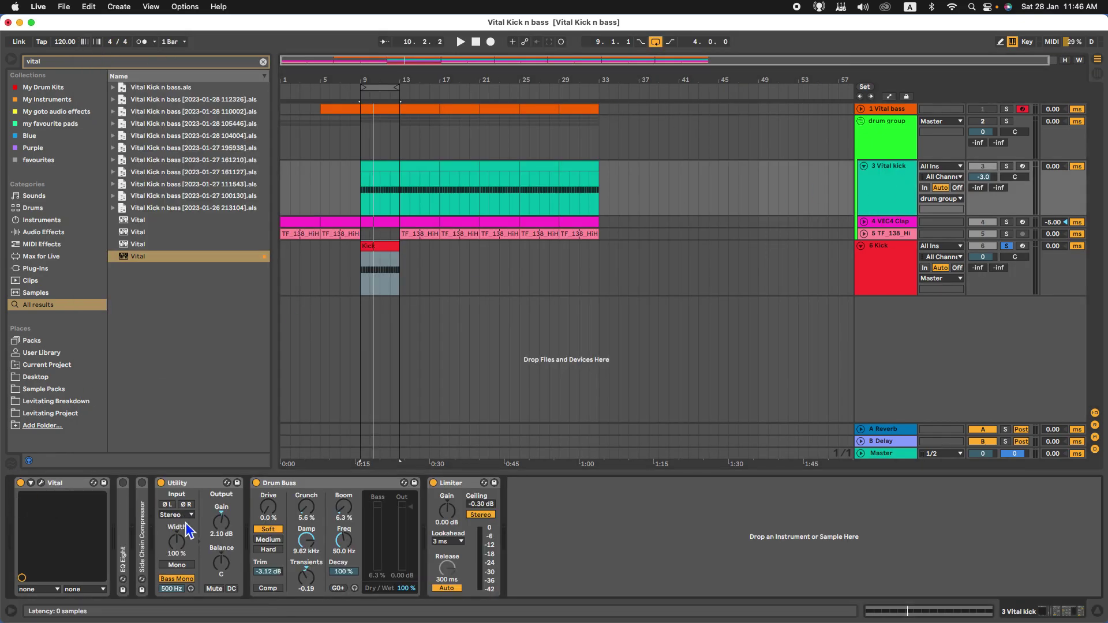
click(41, 483)
click(164, 42)
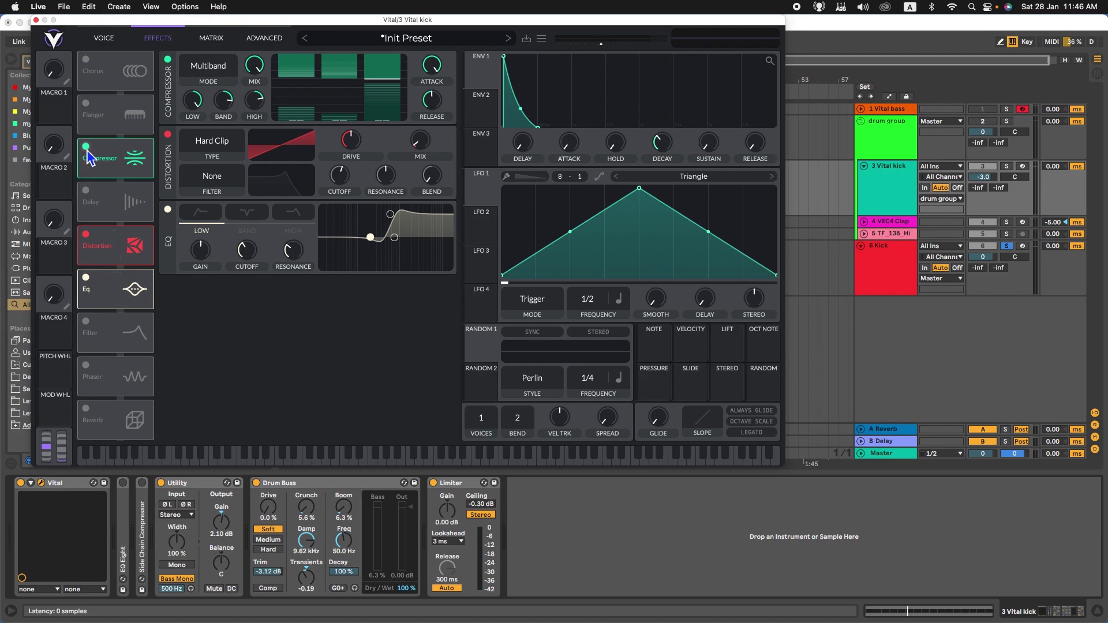
click(115, 41)
click(166, 46)
Step: Toggle the reference patch's Compressor, Distortion and Eq off and on, and try moving the Compressor within the effects chain
click(85, 147)
click(85, 147)
click(87, 235)
click(86, 235)
click(86, 278)
click(86, 278)
mouse_move(119, 172)
mouse_down()
mouse_move(123, 111)
mouse_move(123, 160)
mouse_up()
mouse_move(124, 163)
mouse_down()
mouse_move(123, 245)
mouse_move(123, 157)
mouse_up()
Step: Return to the effects of the Kick track's Vital and enable the Compressor
click(36, 20)
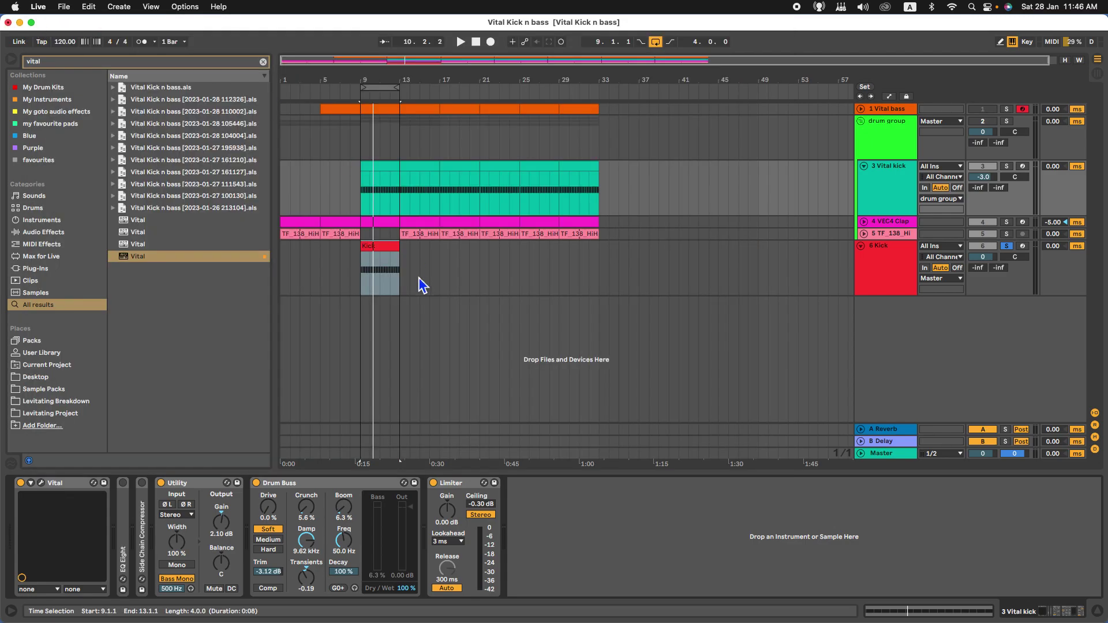
click(869, 278)
click(42, 483)
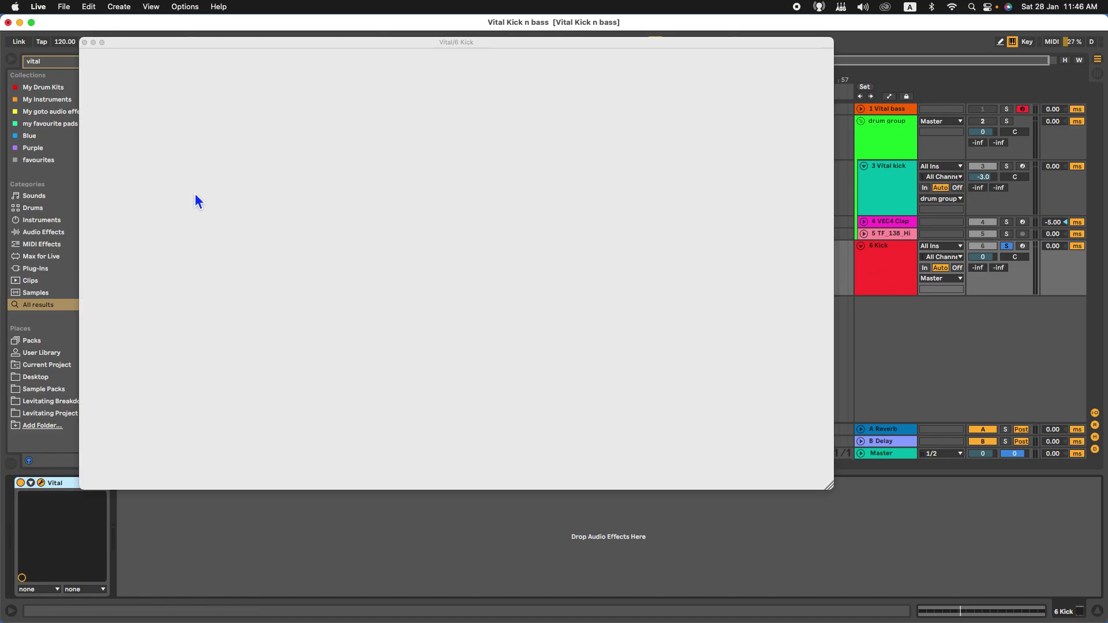
click(203, 63)
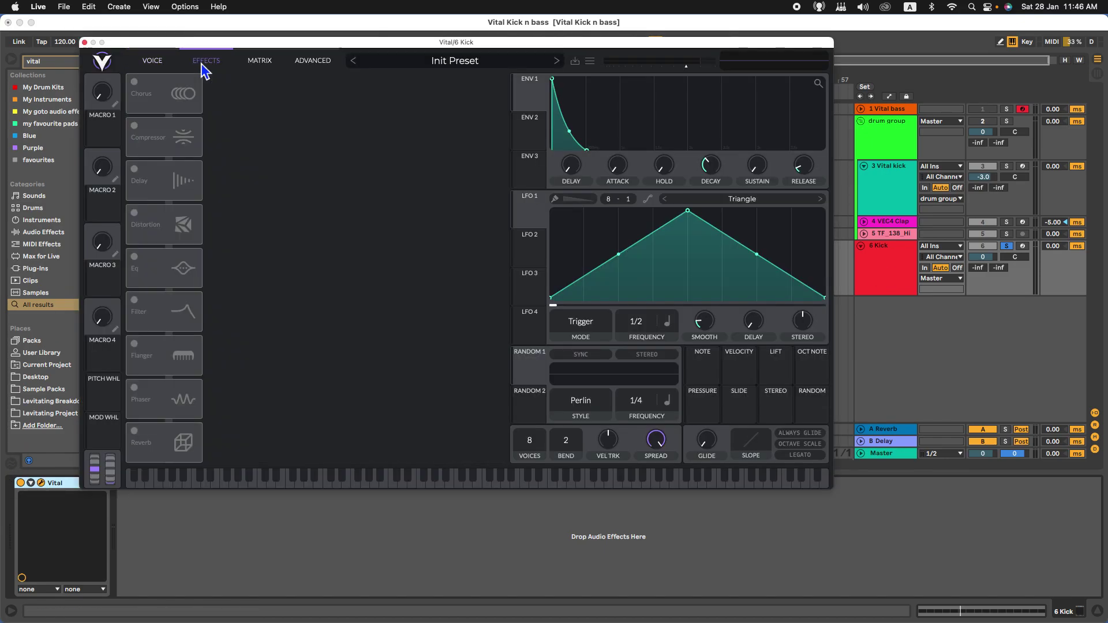
click(134, 125)
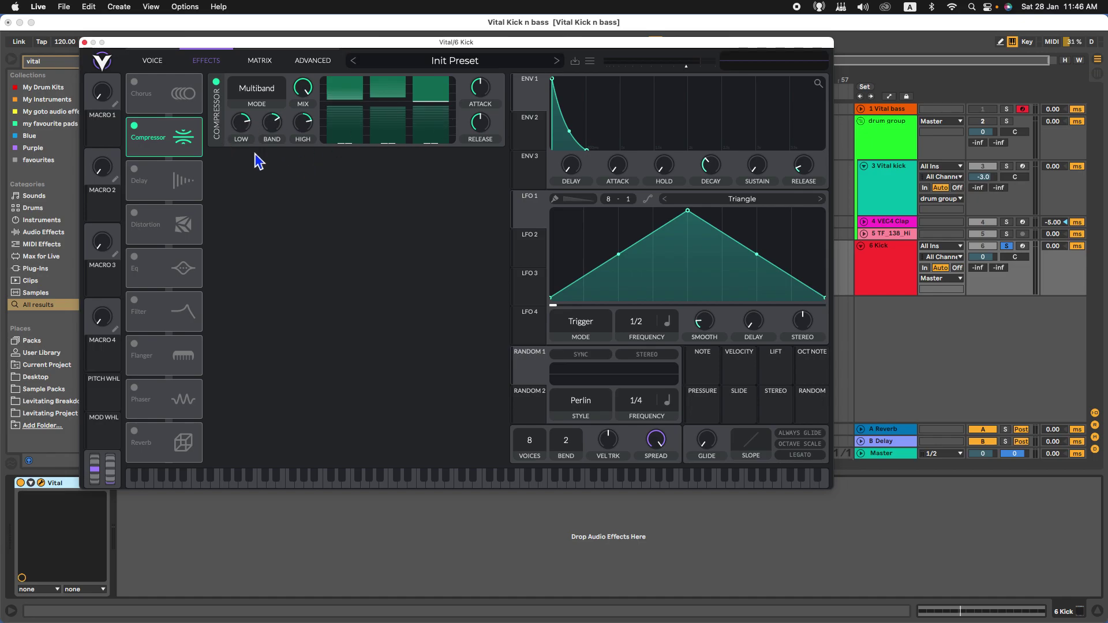
Step: Open the Vital kick reference's effects and position its window so both patches' Compressor settings can be compared
click(897, 190)
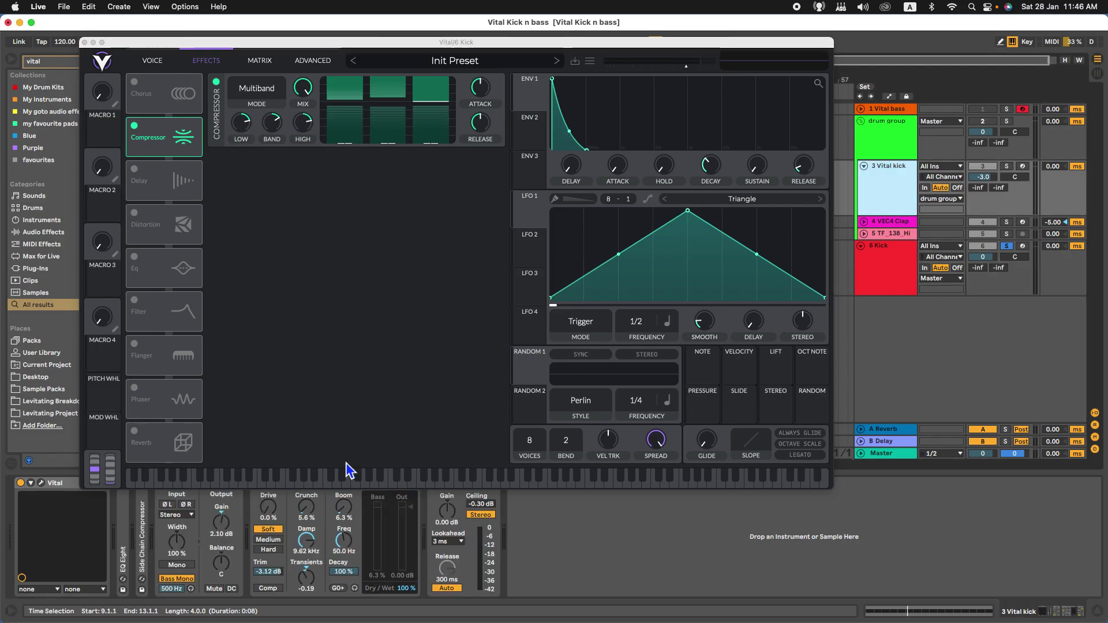
click(41, 483)
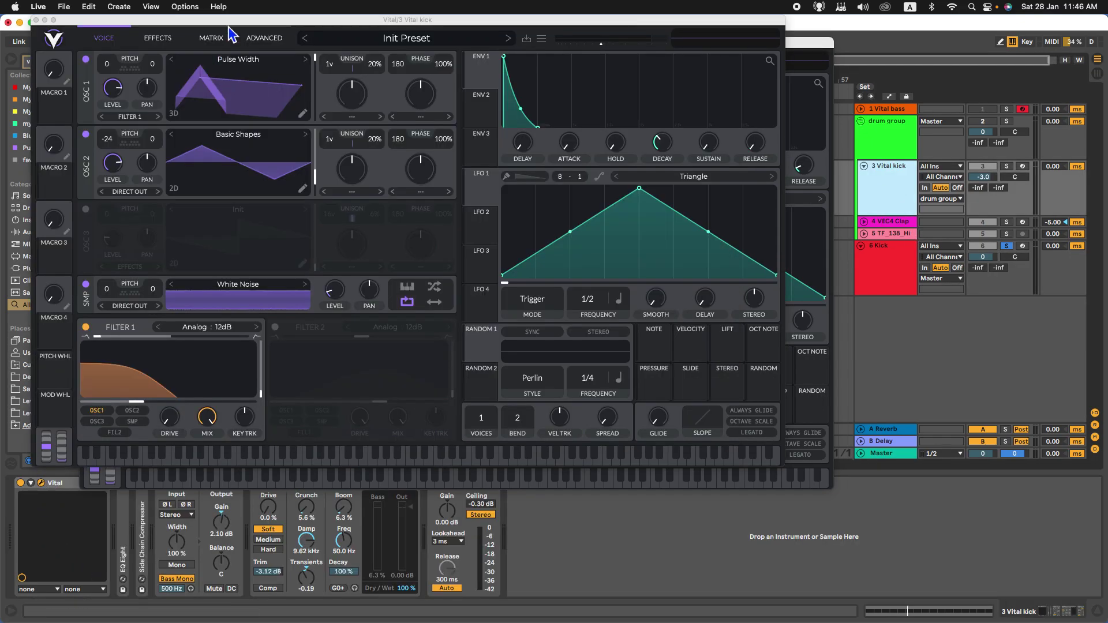
drag(230, 22, 426, 158)
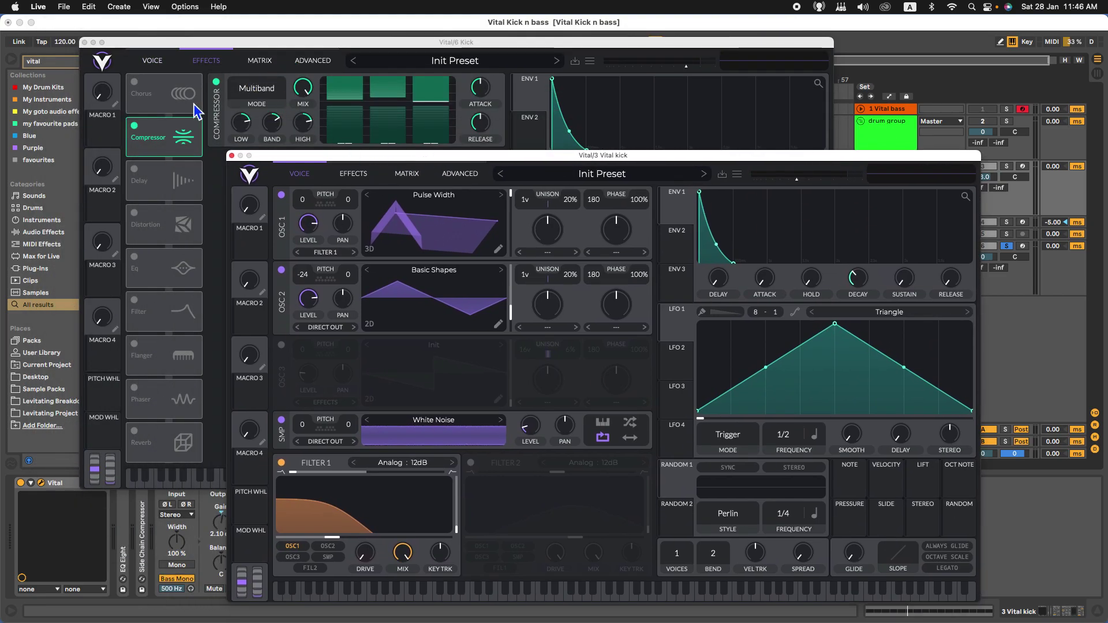
click(354, 174)
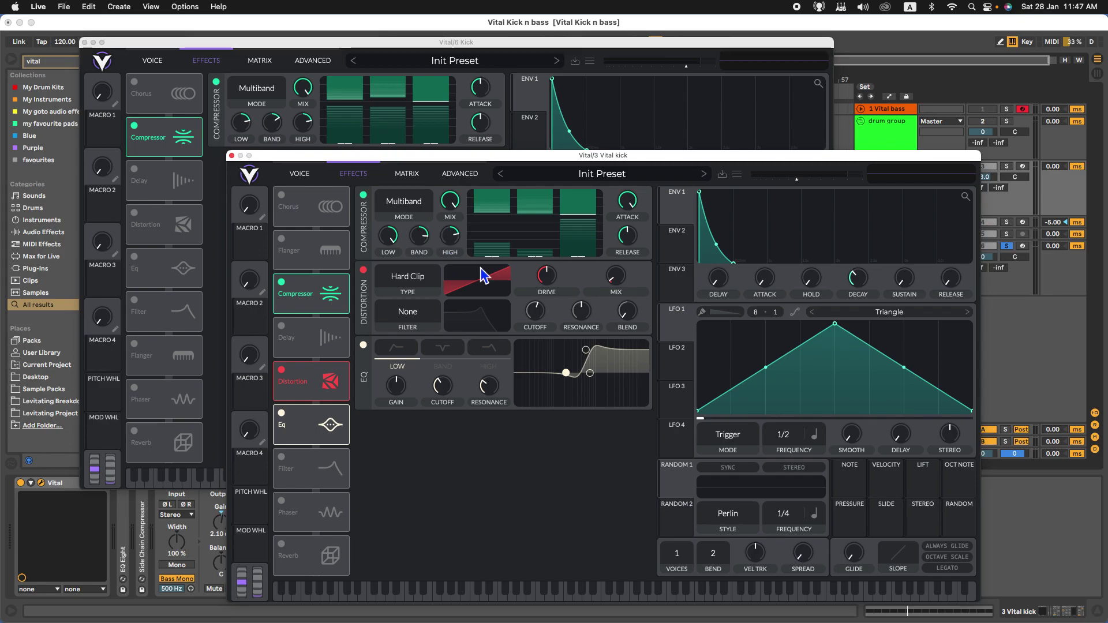
drag(468, 159, 448, 197)
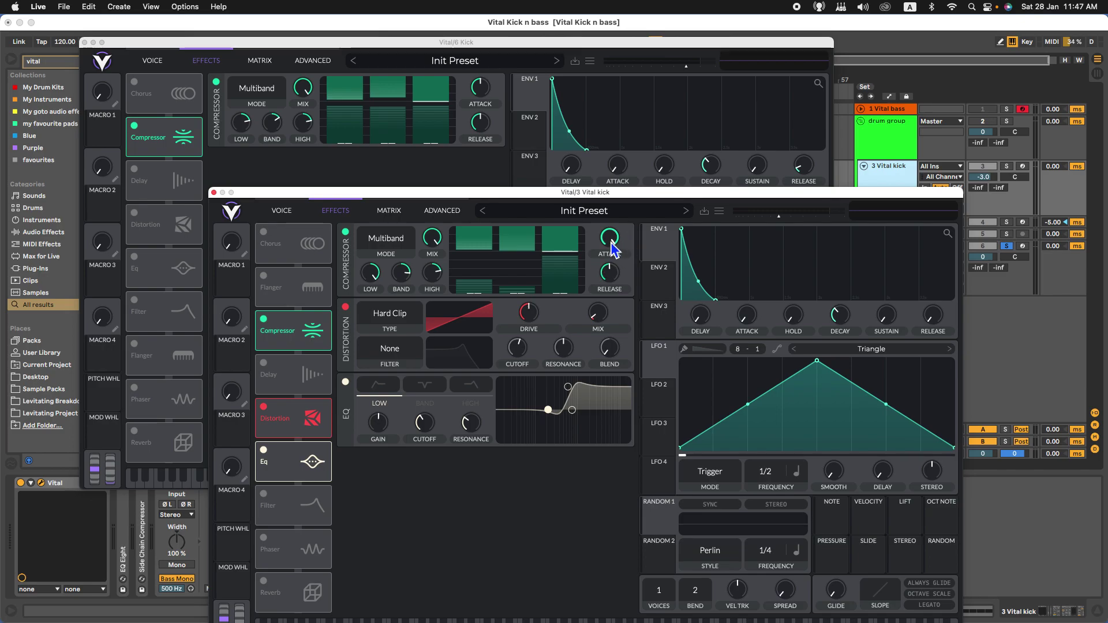
Step: Close the reference patch and raise the Attack of the Kick patch's Compressor to maximum while playing the track
click(214, 193)
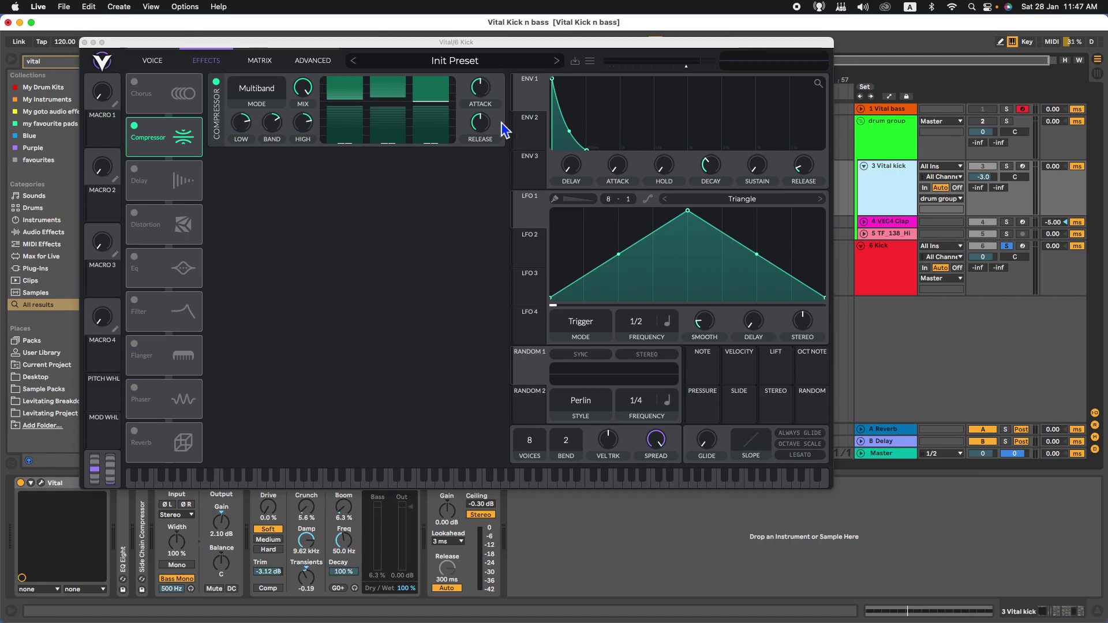
scroll(487, 98, down, 1)
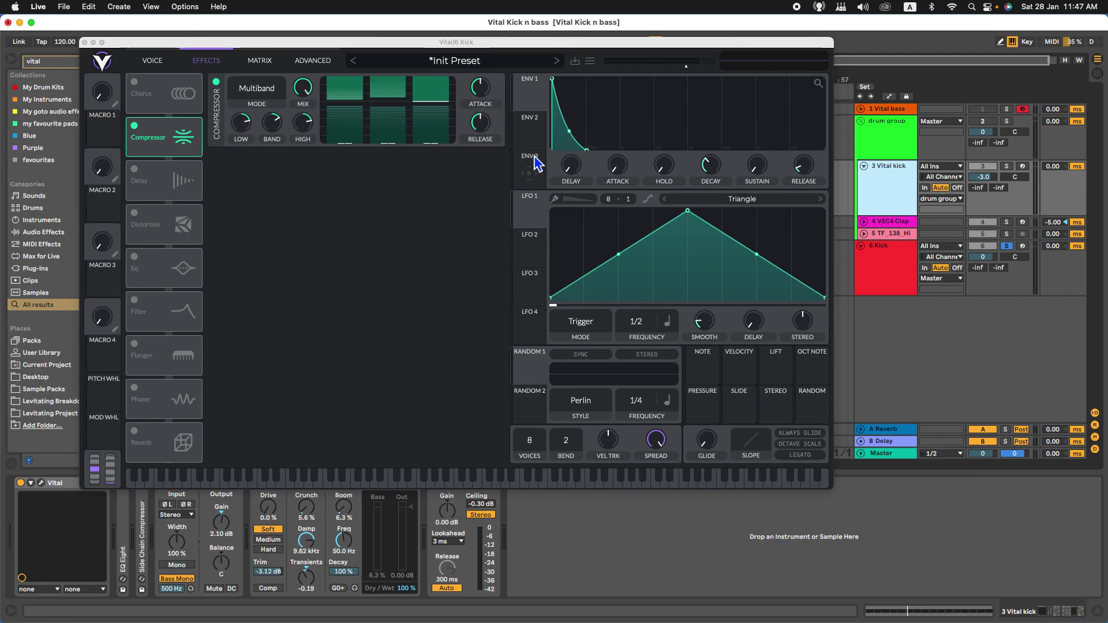
key(space)
click(482, 104)
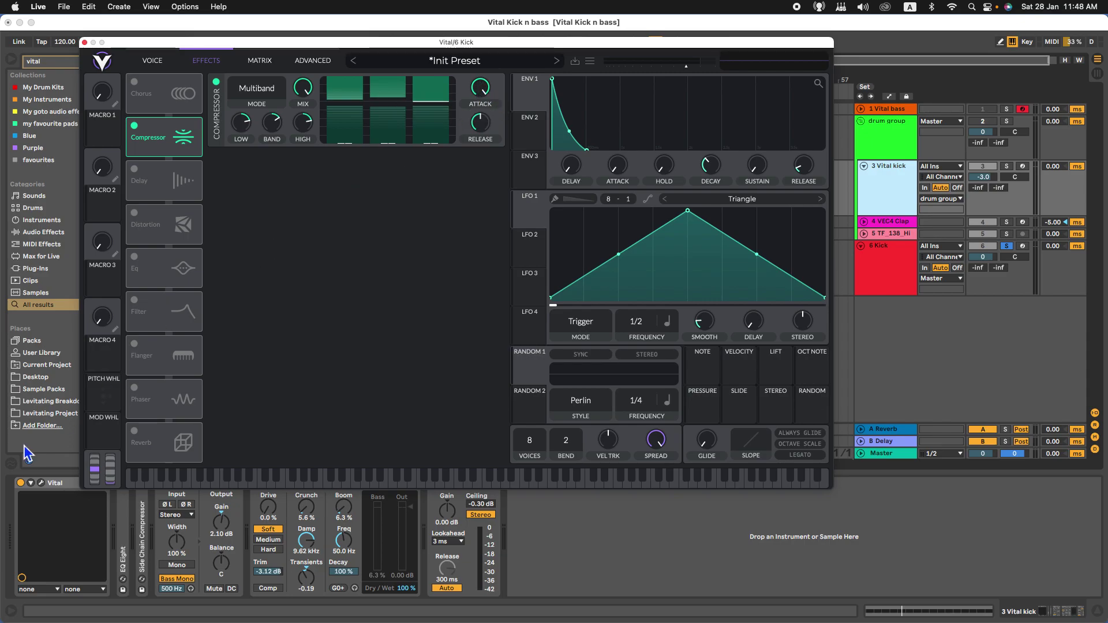
Step: Check the reference patch's Compressor and raise the Kick patch's Low gain to match it
click(41, 483)
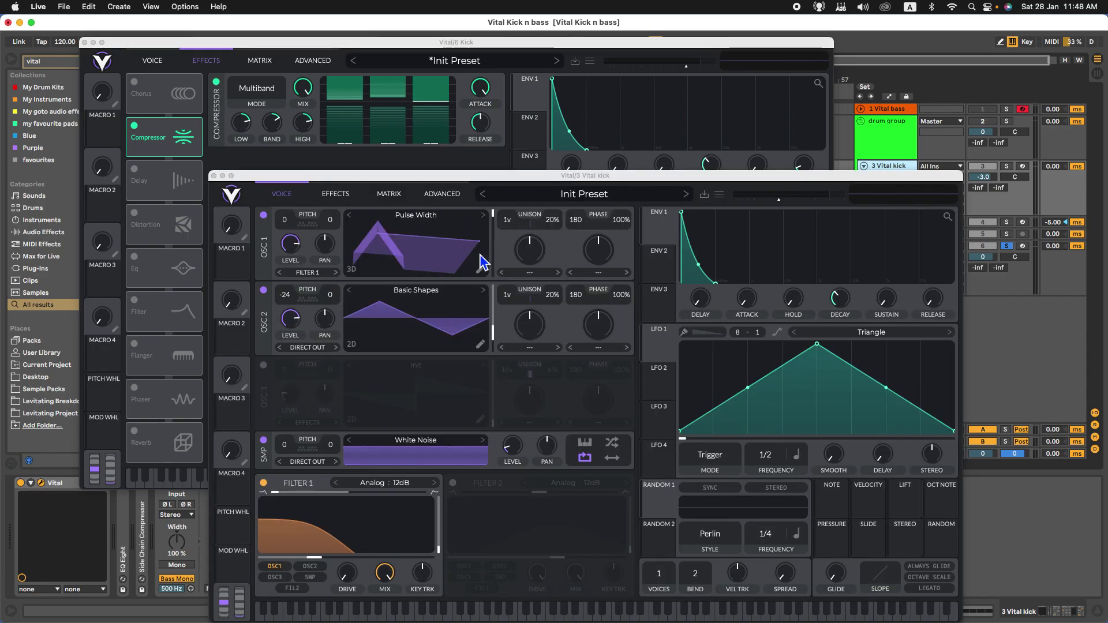
click(335, 194)
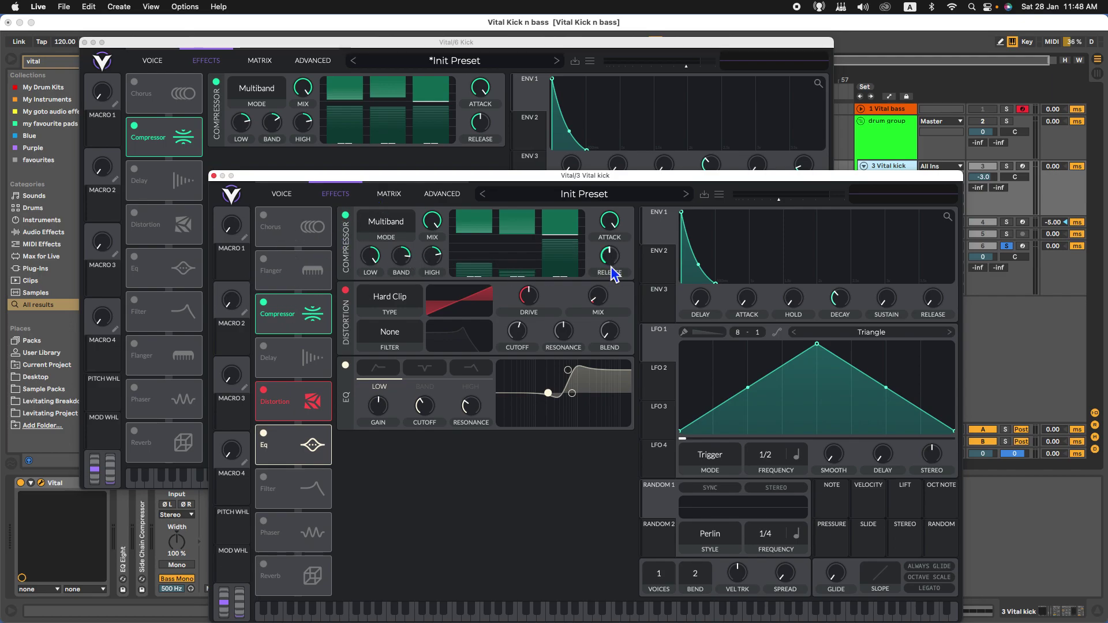
drag(457, 180, 457, 144)
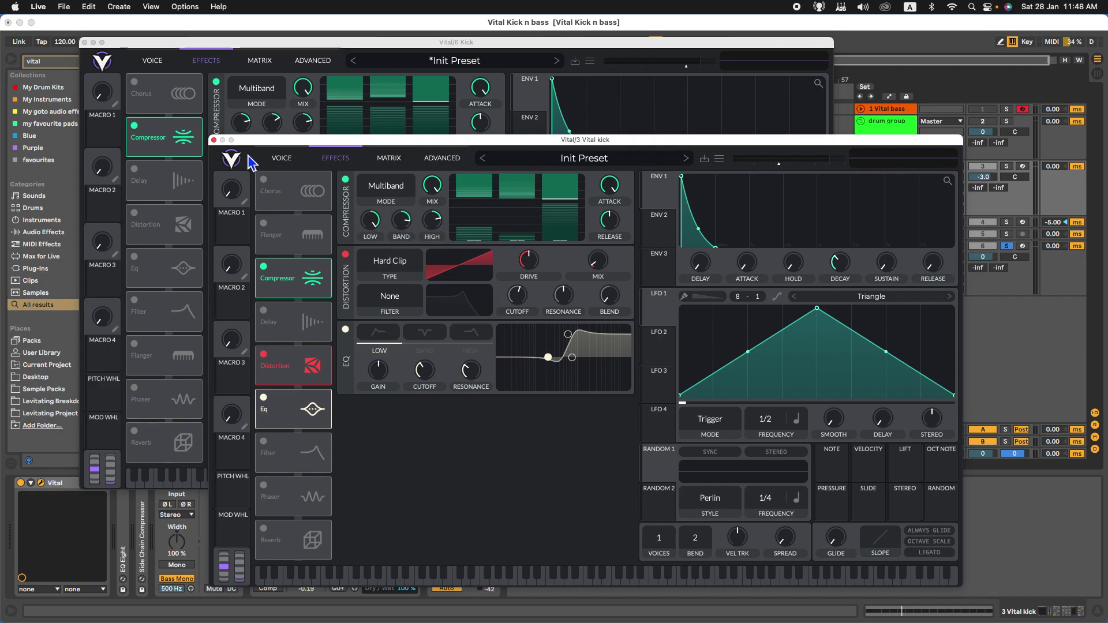
click(213, 140)
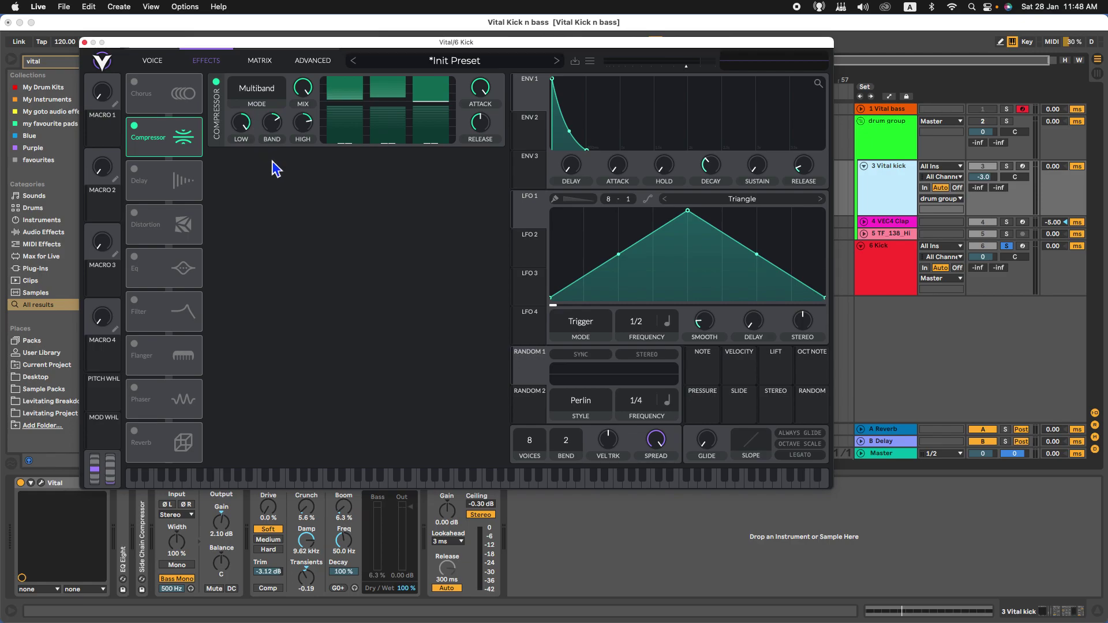
Step: Reopen the reference patch's effects and raise the Kick Compressor's Band and High gains to match
click(41, 482)
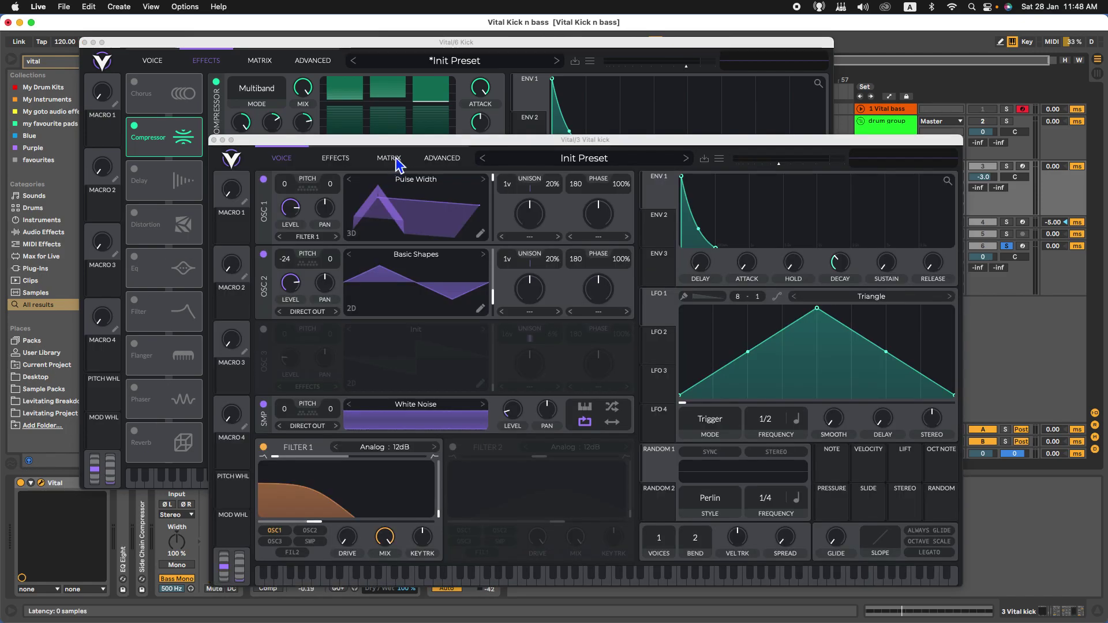
drag(399, 142, 379, 186)
click(312, 175)
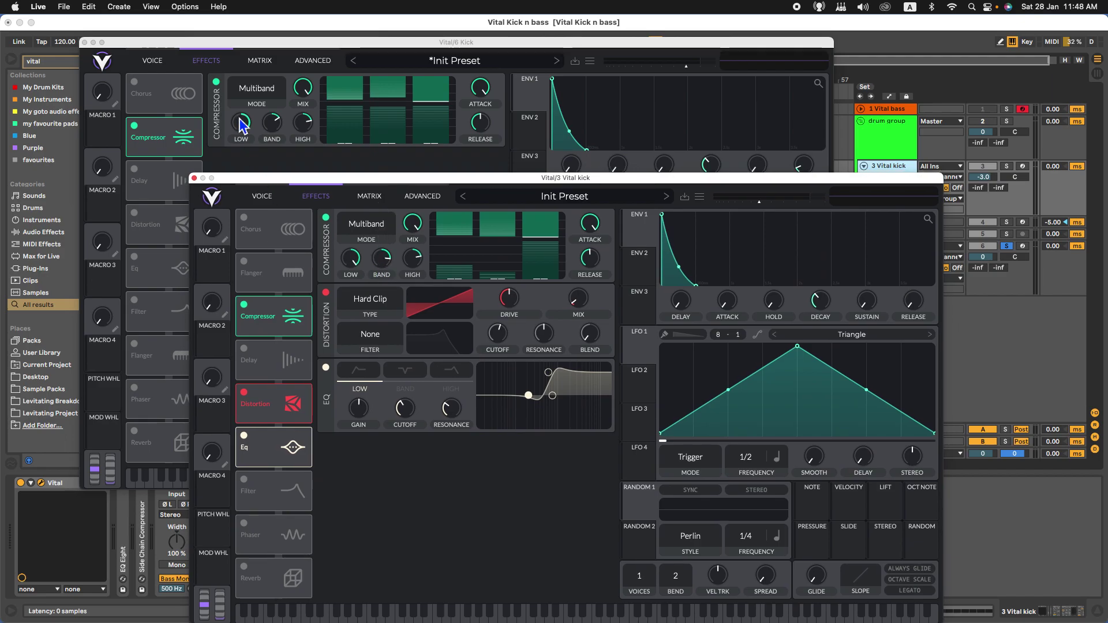
click(275, 126)
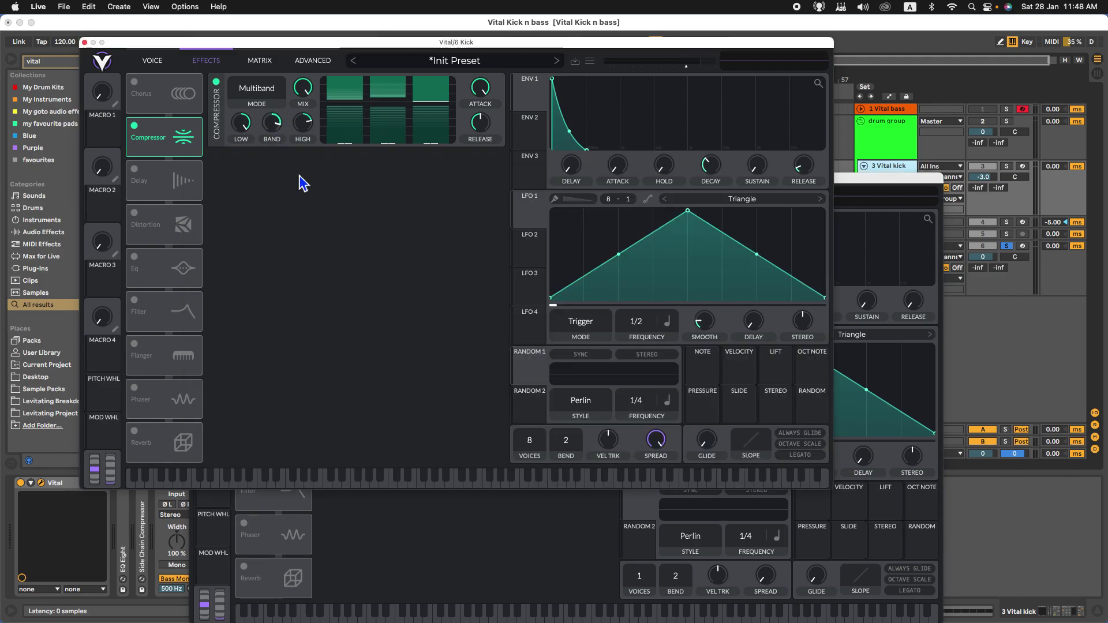
click(440, 539)
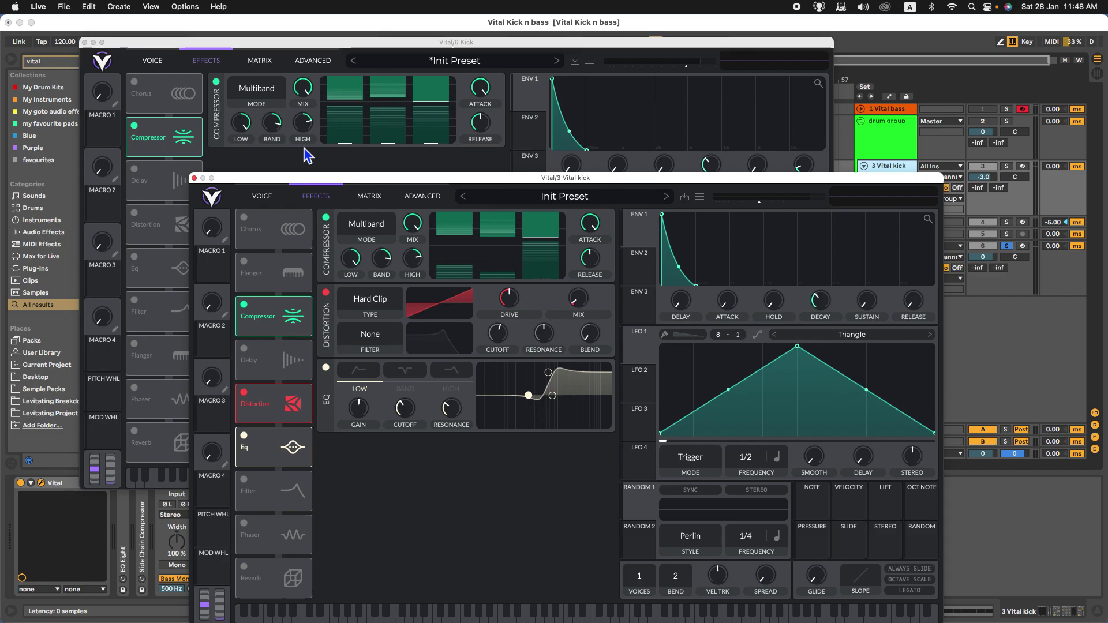
click(316, 128)
scroll(301, 131, up, 3)
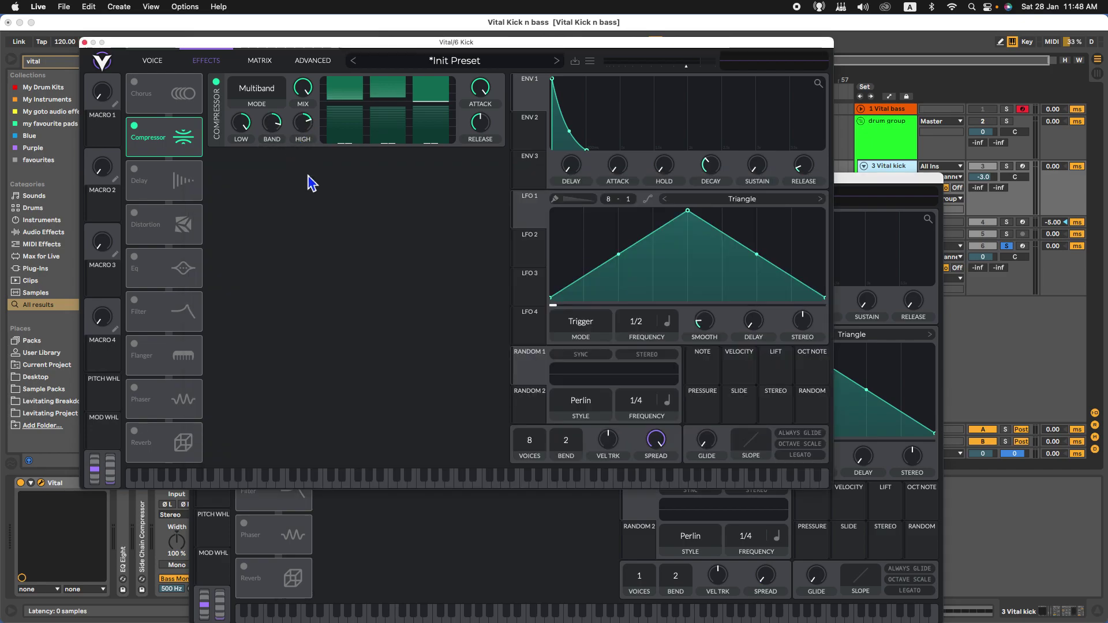
Step: Lower the low band's lower threshold in the Kick Compressor to match the reference patch's display
click(445, 538)
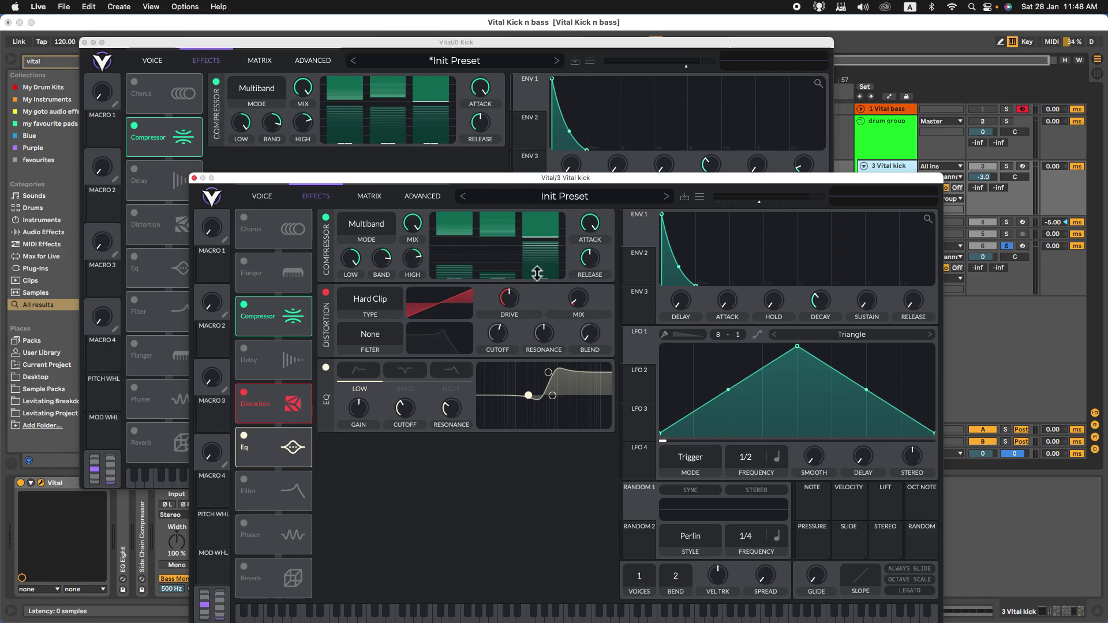
click(397, 168)
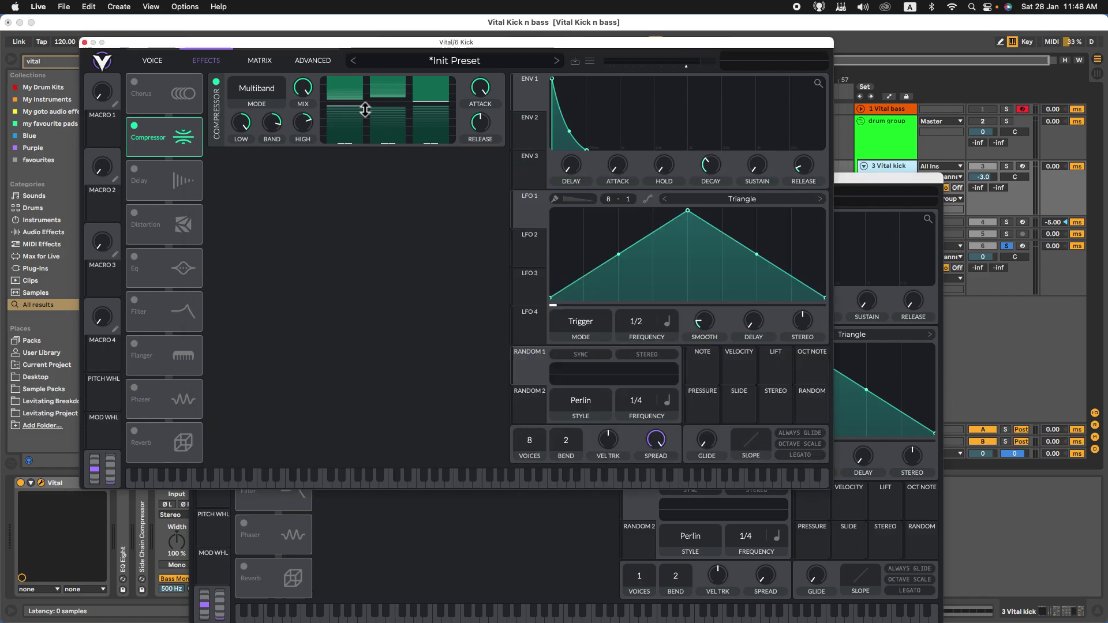
click(900, 180)
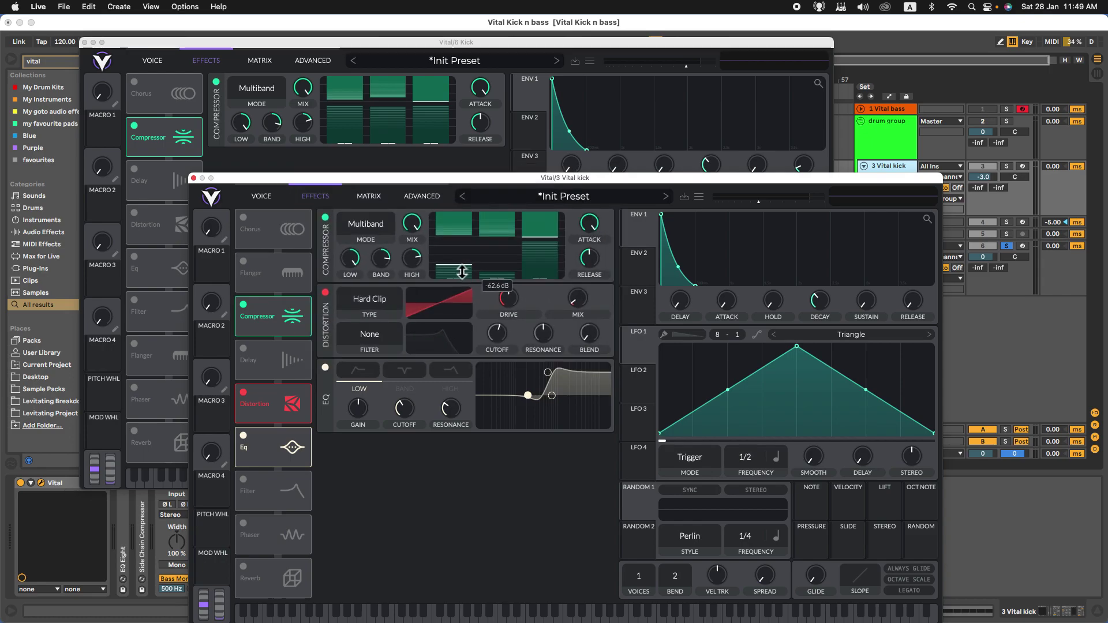
click(483, 151)
drag(345, 99, 348, 133)
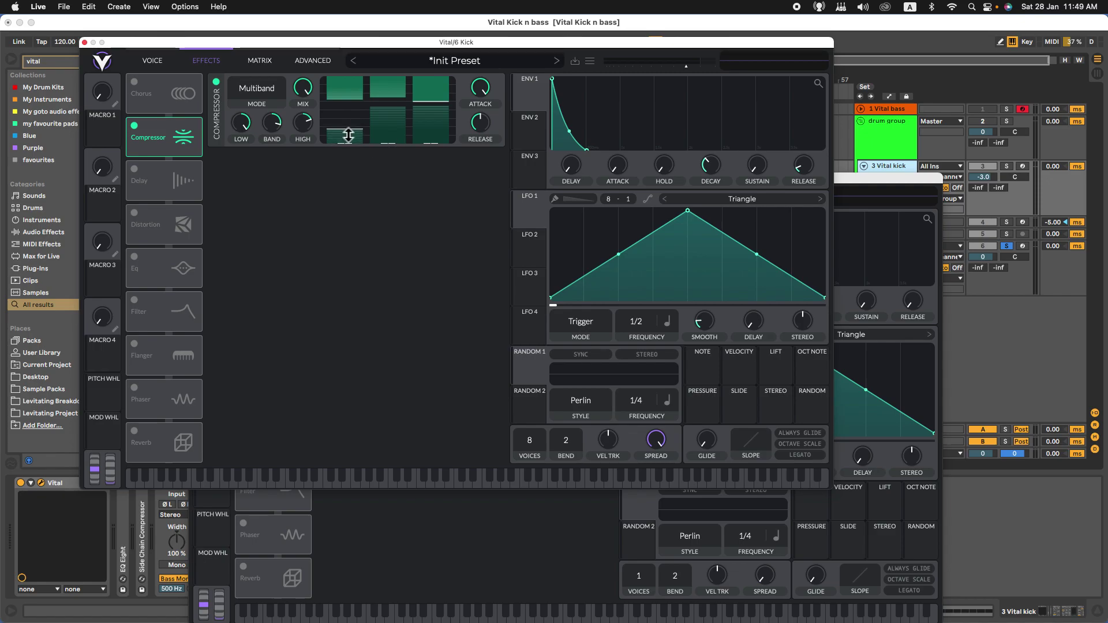
Step: Lower the mid band's lower threshold in the Kick Compressor to about -71 dB, following the reference patch
click(905, 180)
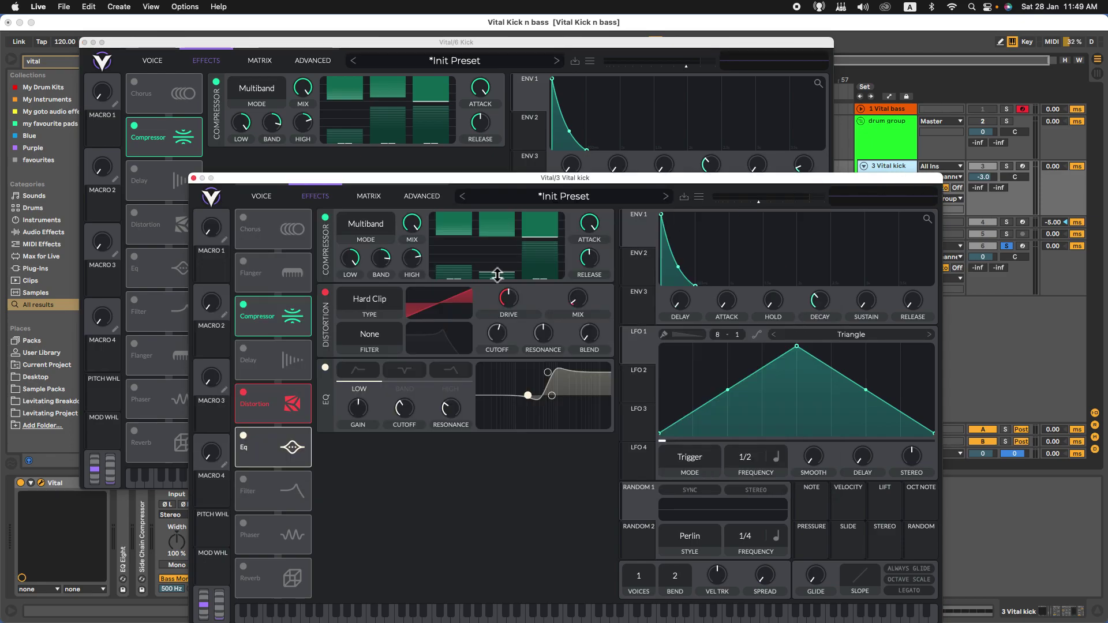
click(392, 119)
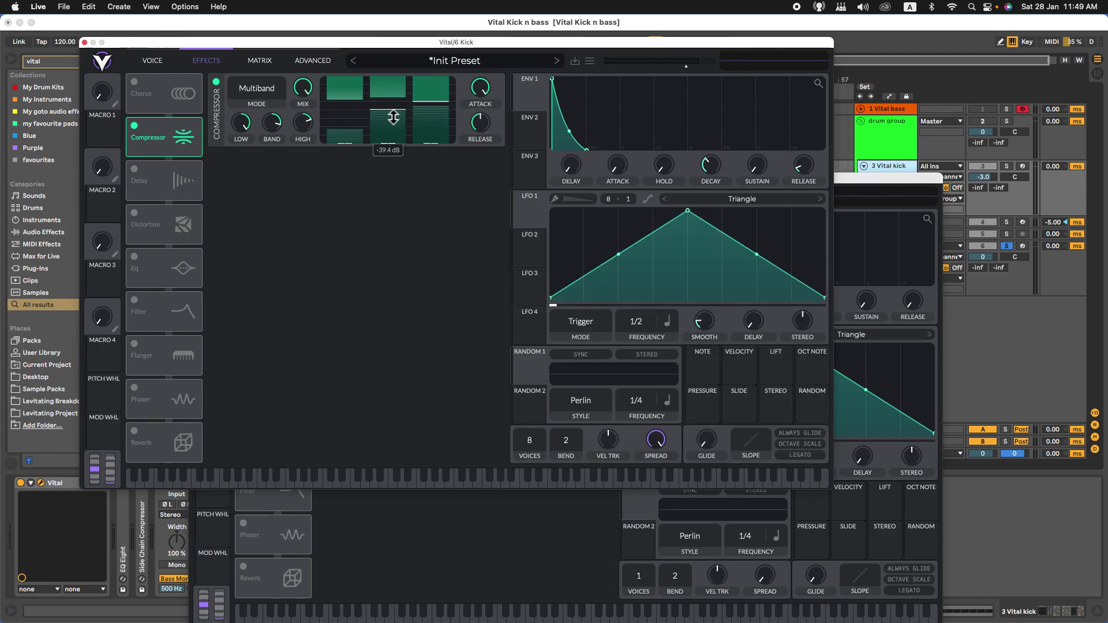
drag(392, 136, 393, 143)
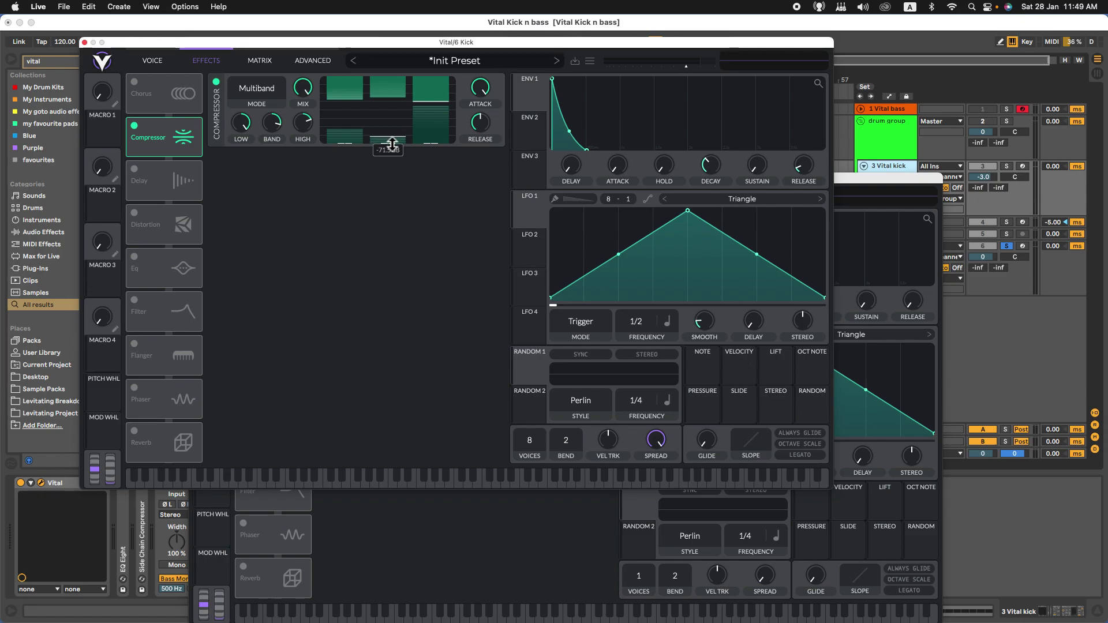
Step: Close the reference patch and play back the Kick track to hear the adjusted Compressor
click(841, 182)
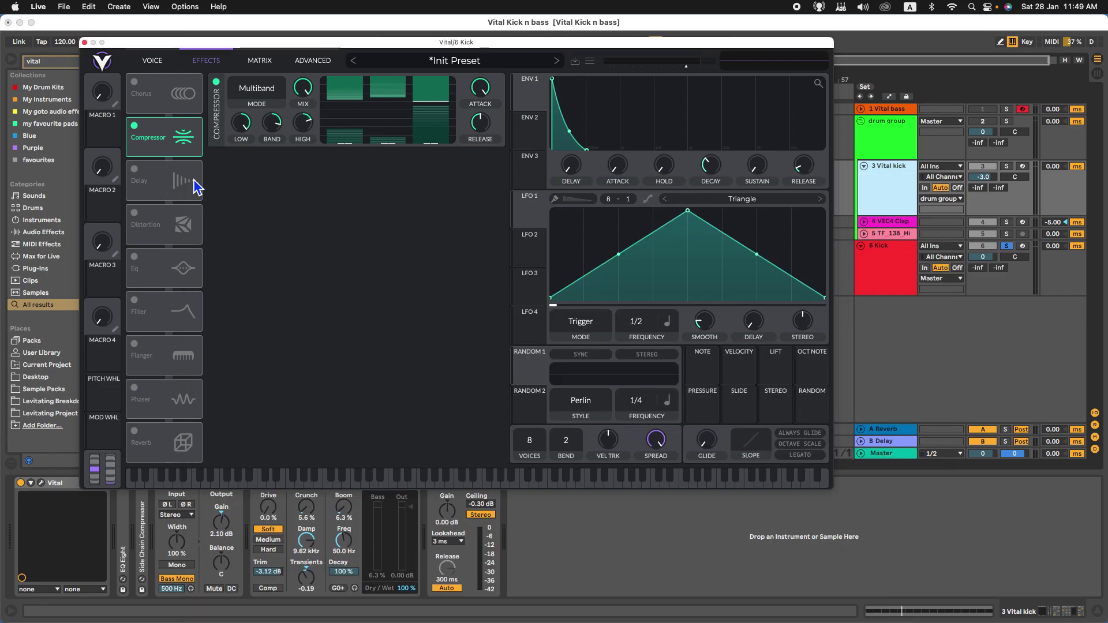
click(193, 179)
key(space)
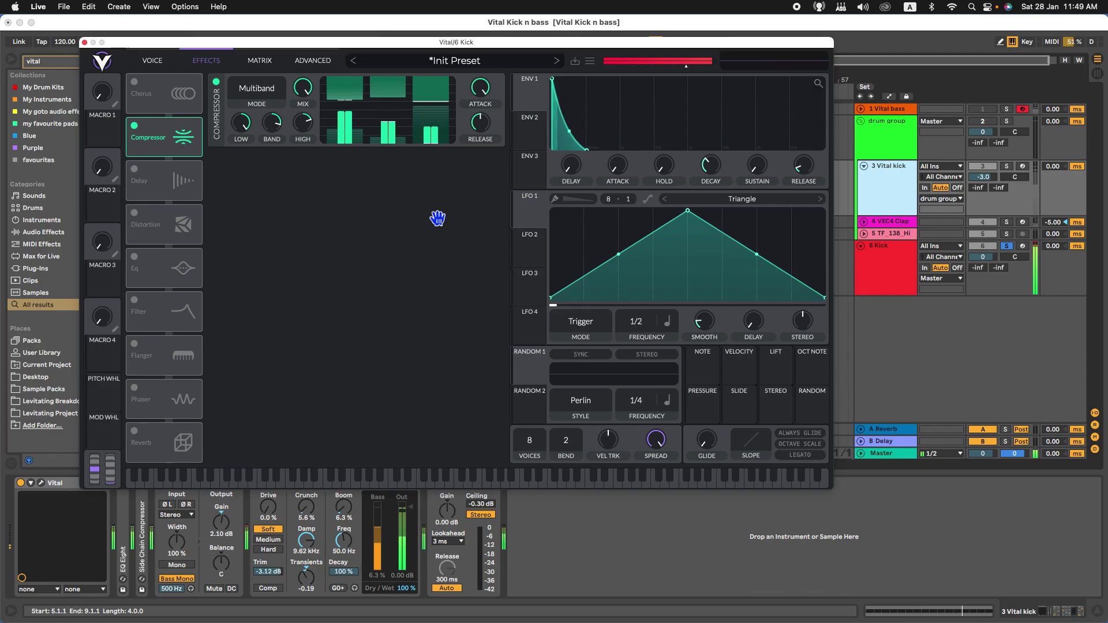
key(ctrl+Up)
click(577, 287)
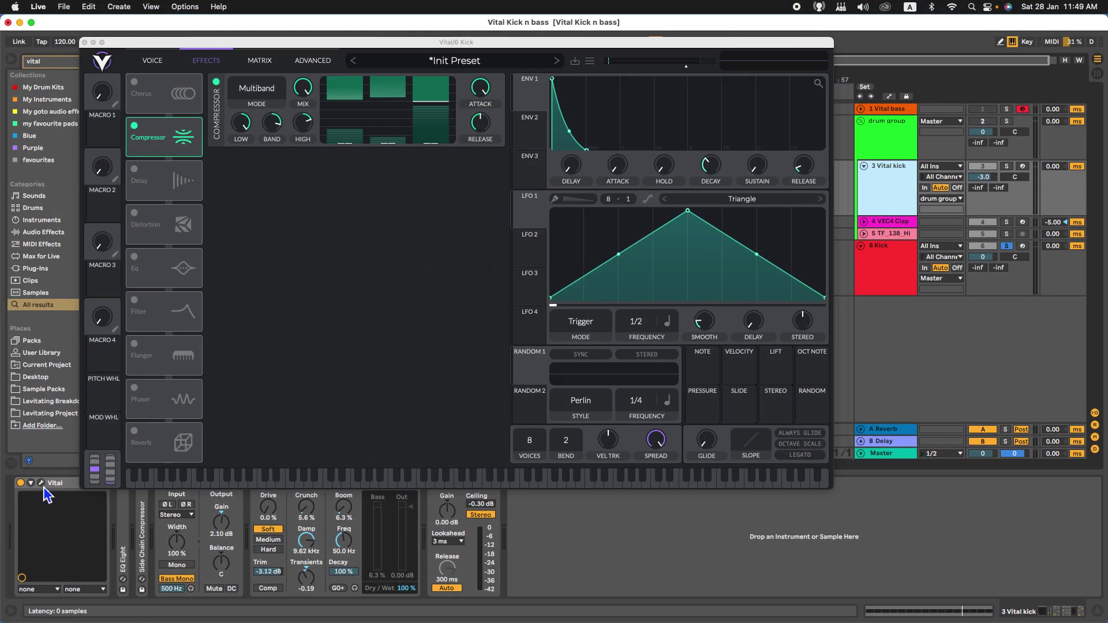
Step: Review the reference patch's effects and enable Distortion in the Kick track's Vital
click(42, 483)
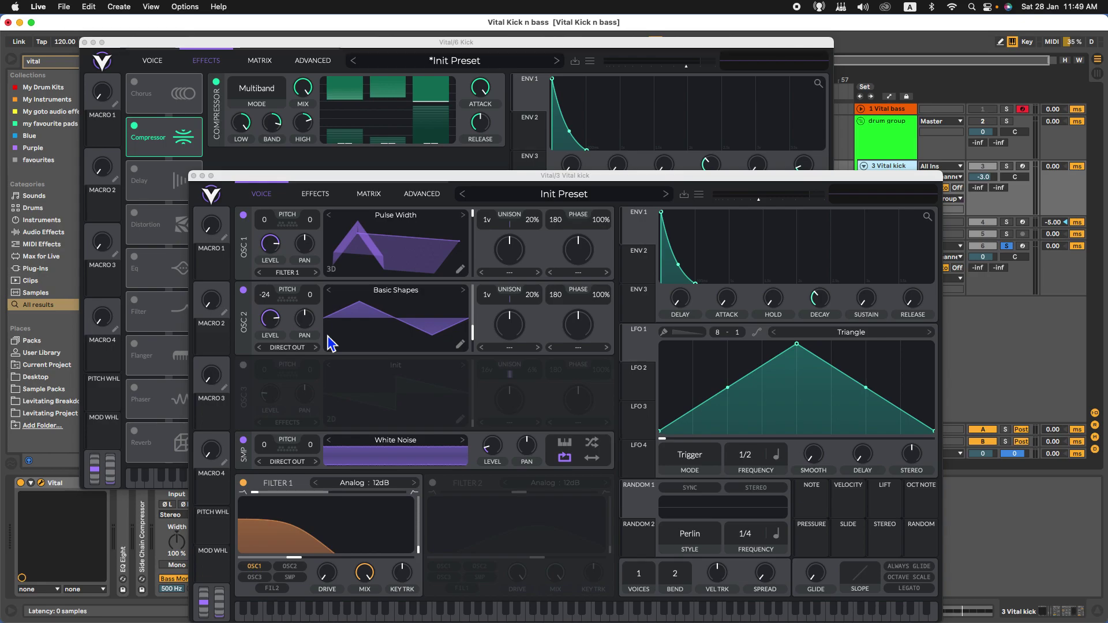
click(321, 196)
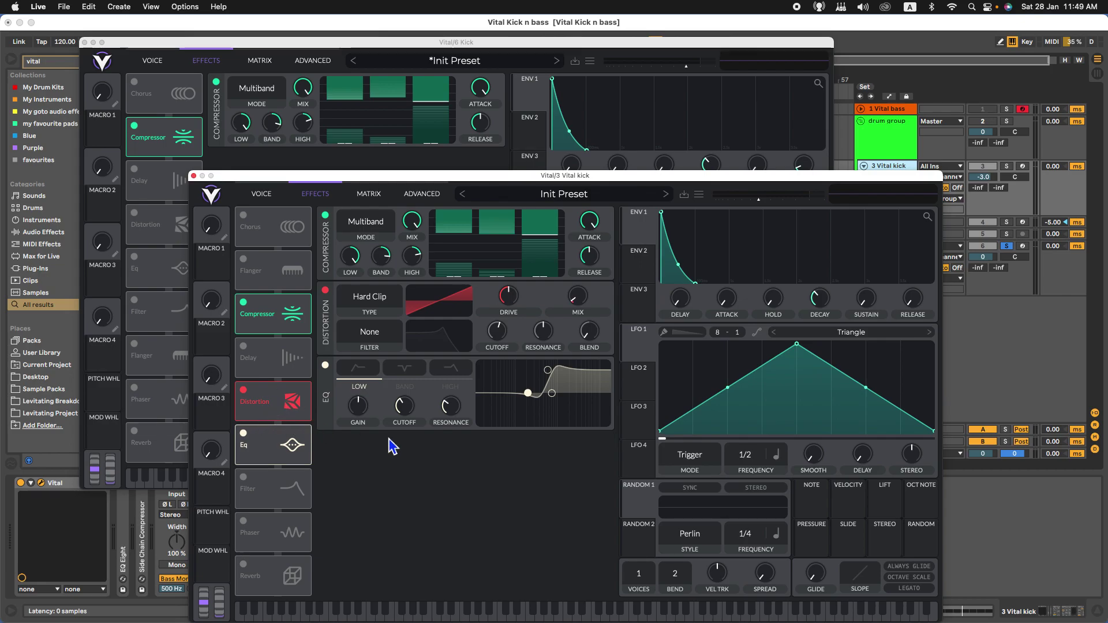
click(324, 169)
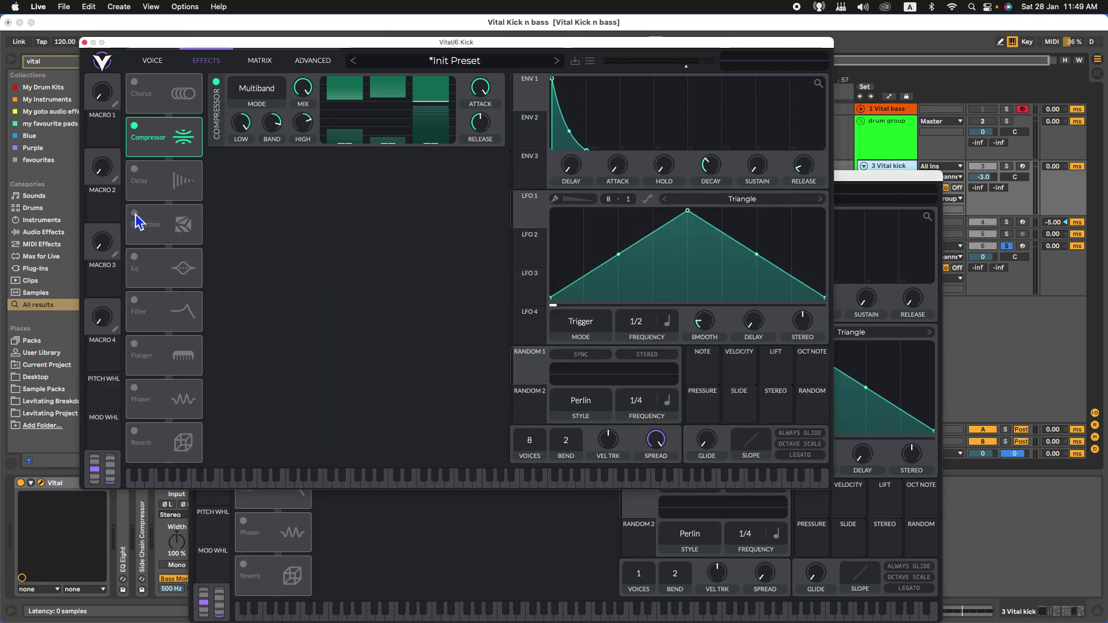
click(136, 214)
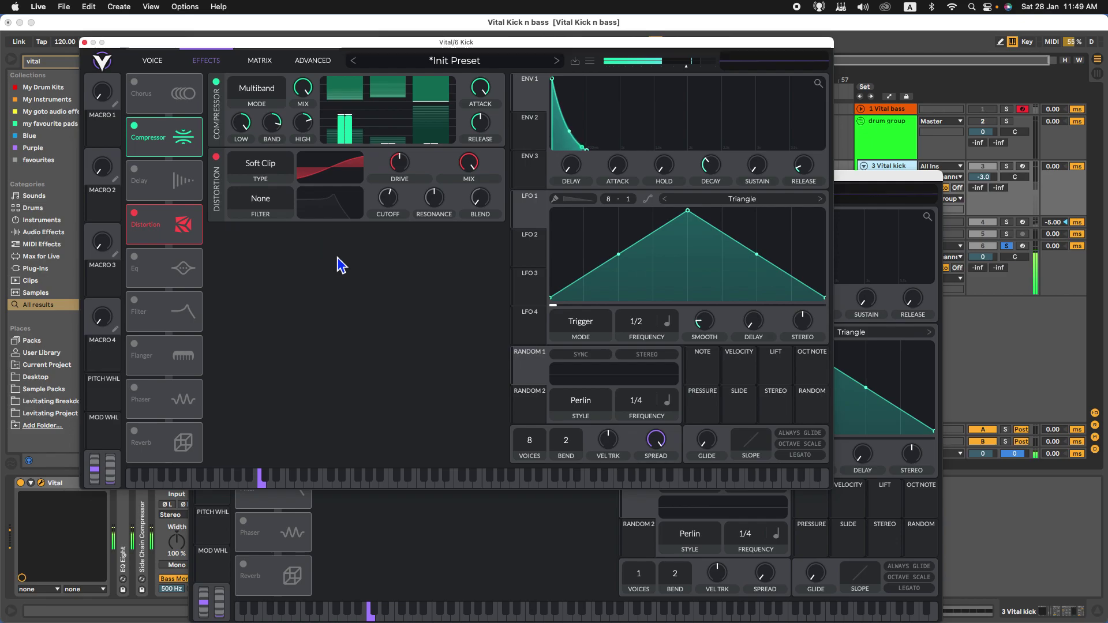
Step: Lower the Kick patch's Distortion Mix to about 0.042 to follow the reference patch
click(472, 564)
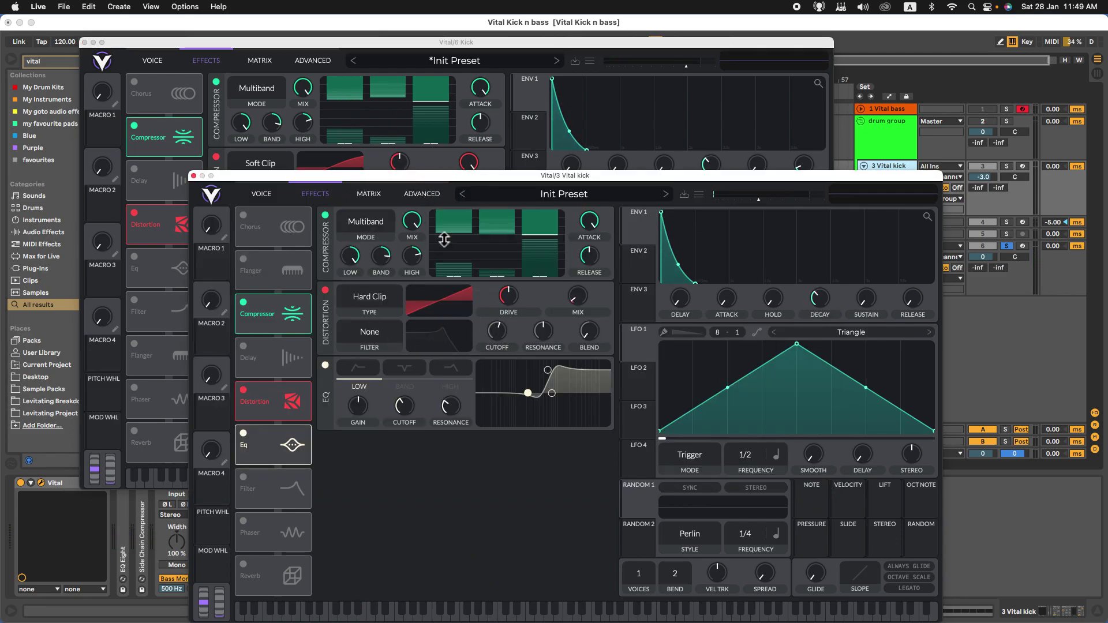
click(426, 165)
drag(470, 169, 475, 240)
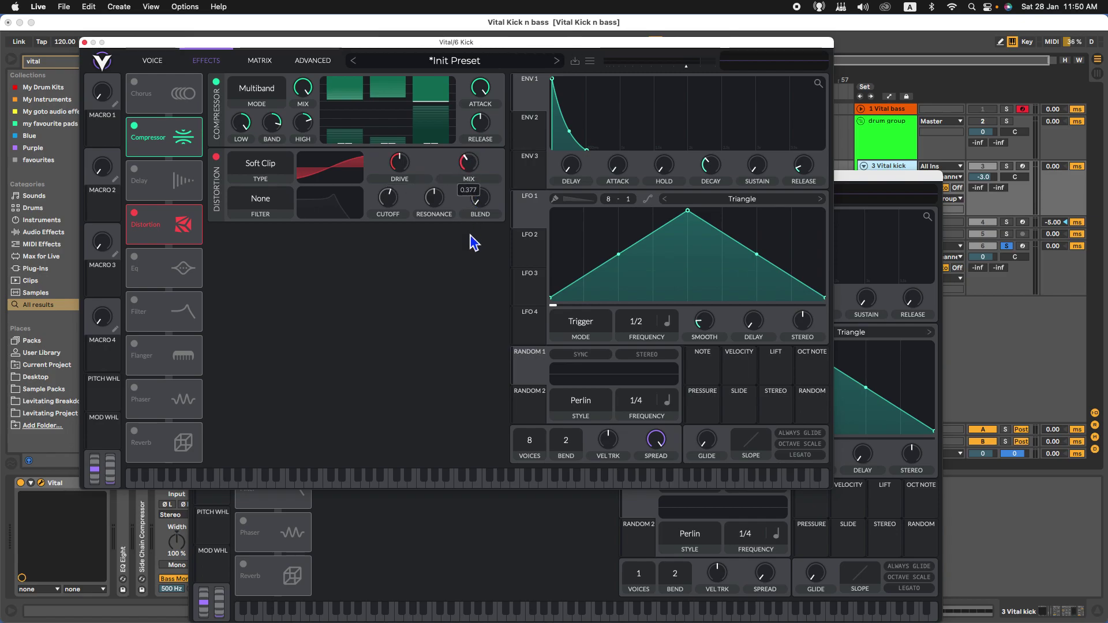
drag(480, 282, 479, 285)
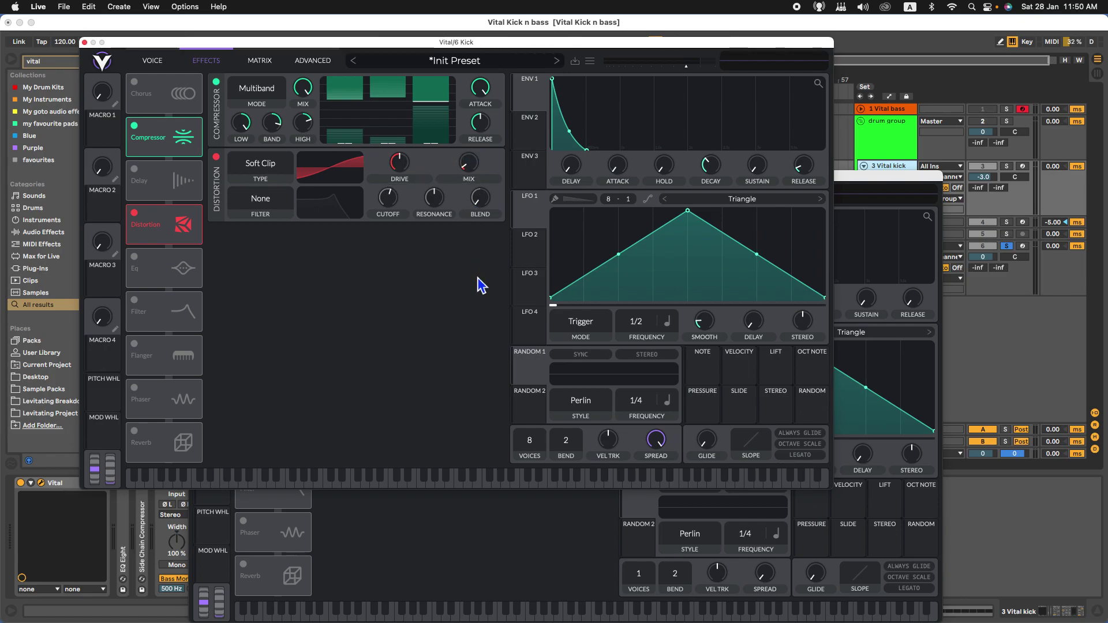
drag(475, 164, 475, 163)
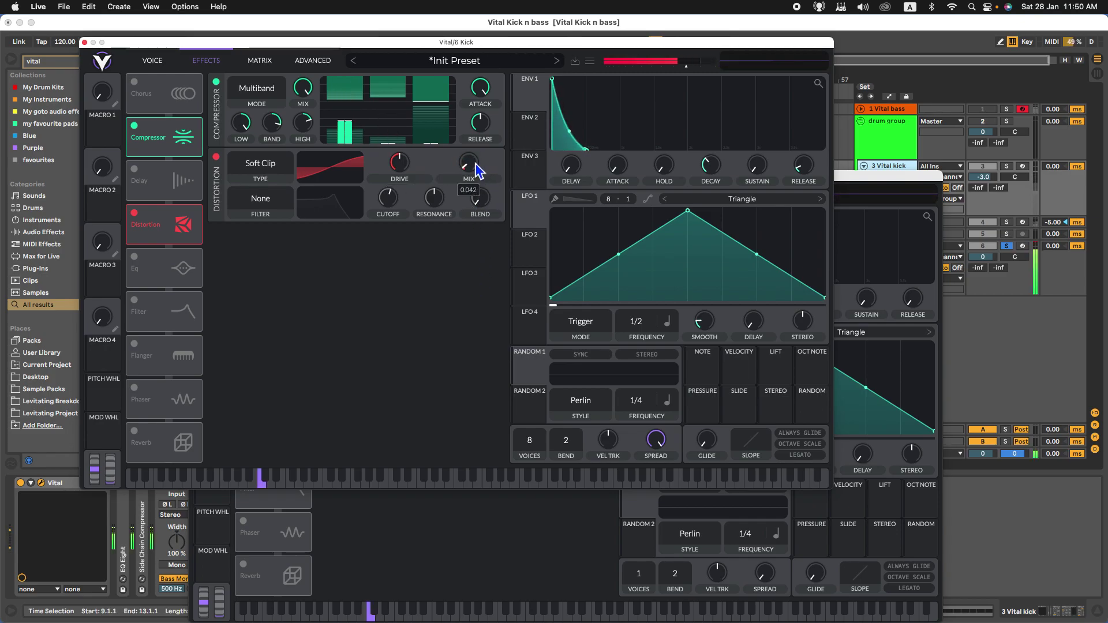
Step: Enable the Eq in the Kick track's Vital and compare it with the reference patch's Eq curve
click(515, 512)
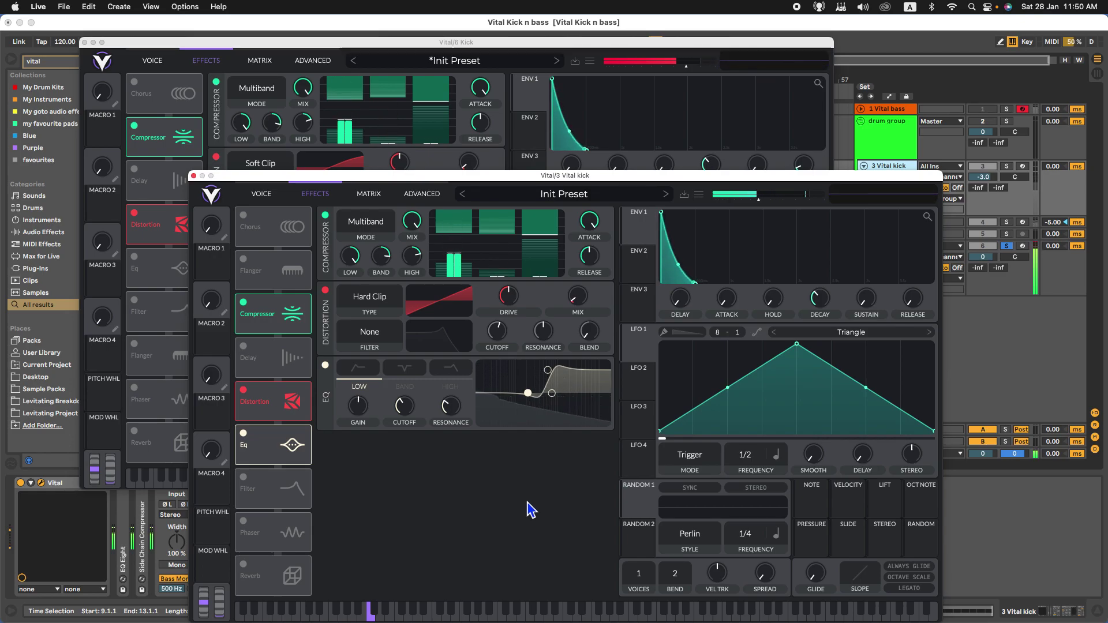
click(445, 162)
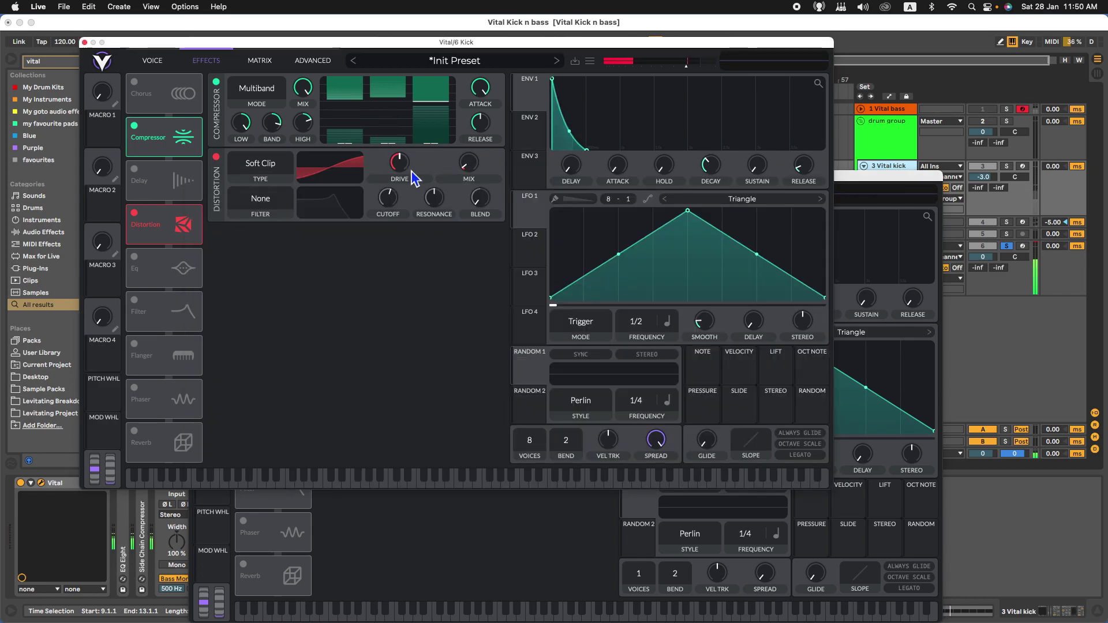
click(133, 256)
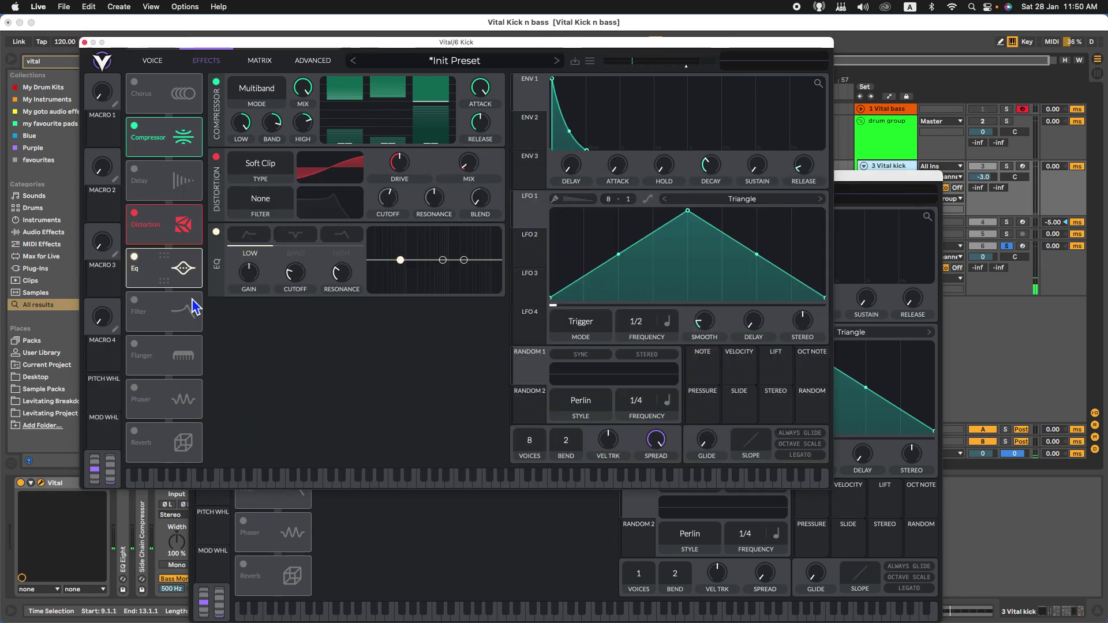
click(529, 579)
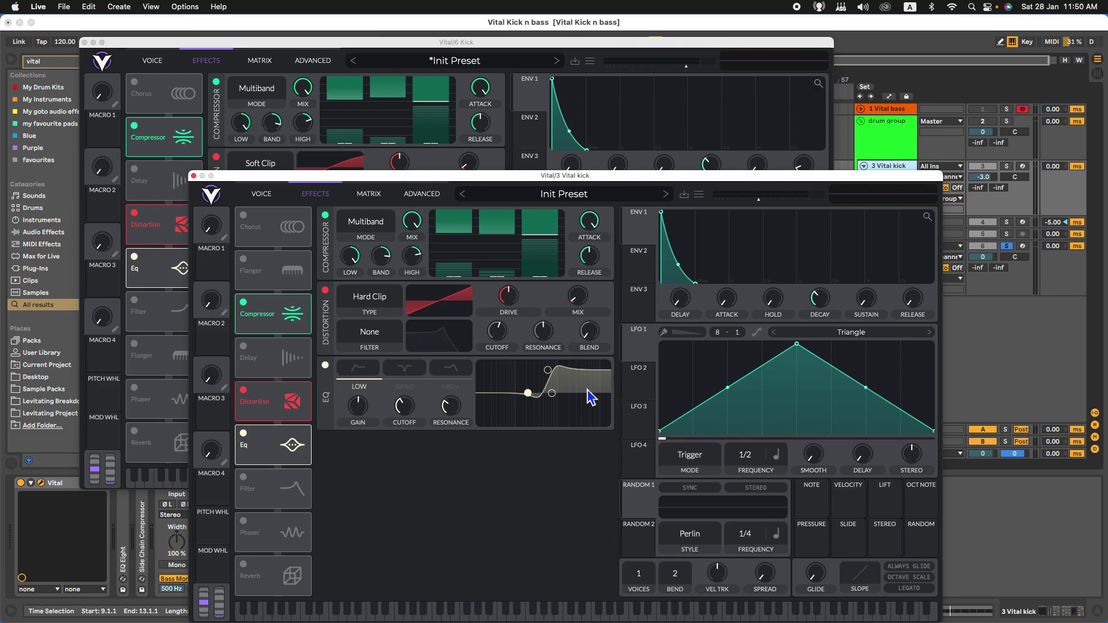
click(380, 157)
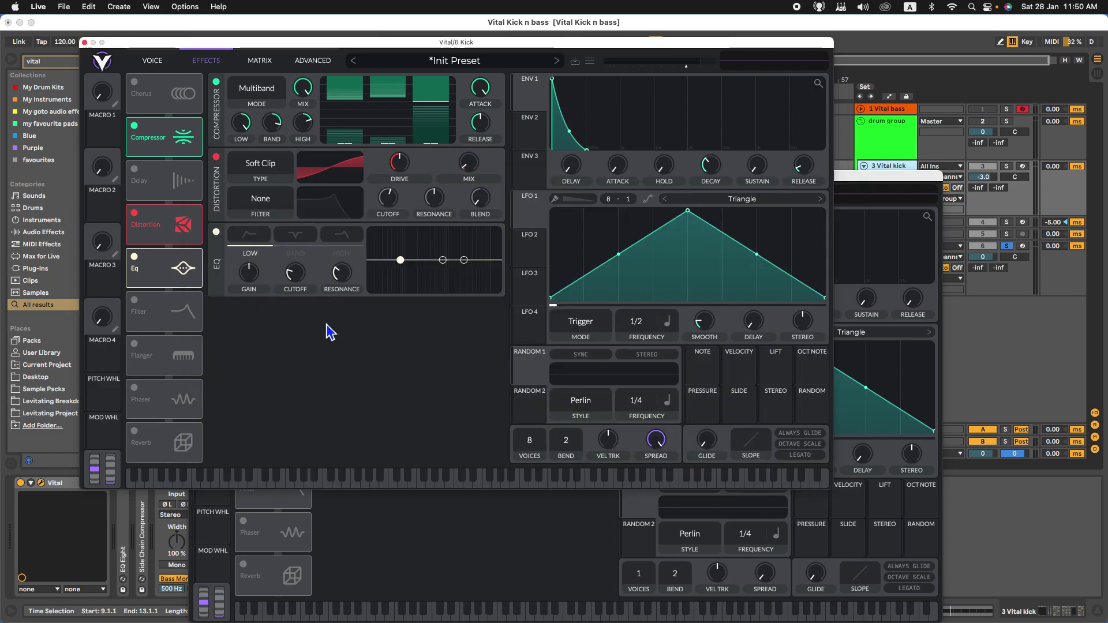
Step: Raise the High band's gain in the Kick patch's Eq and lower its cutoff to about 57.28 semitones, following the reference patch
drag(464, 260, 453, 238)
click(473, 595)
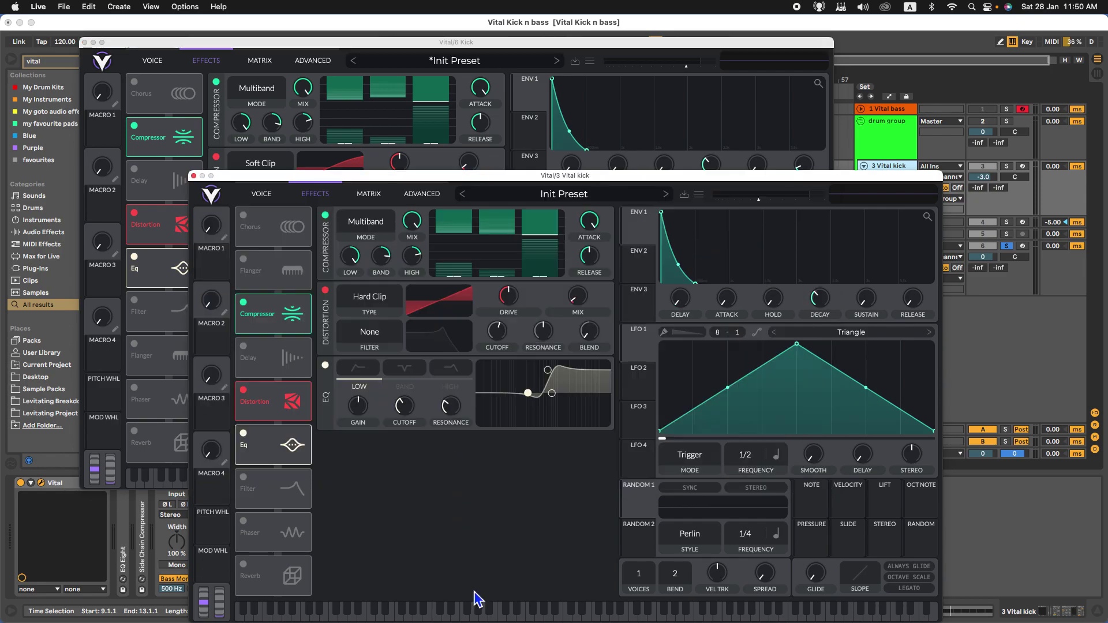
click(412, 411)
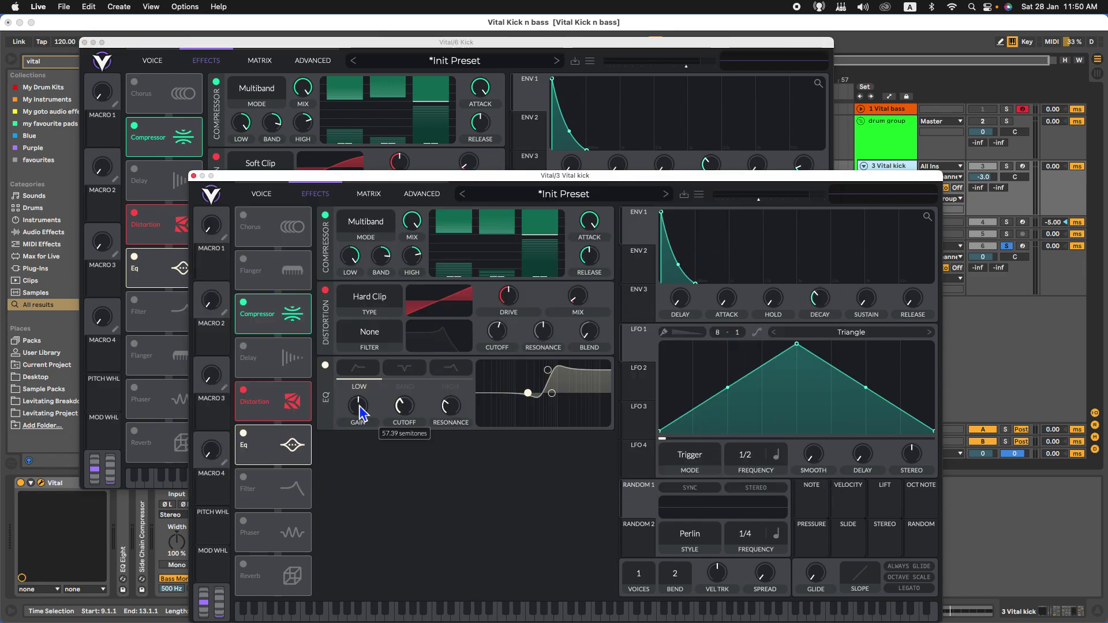
click(506, 73)
drag(304, 282, 303, 305)
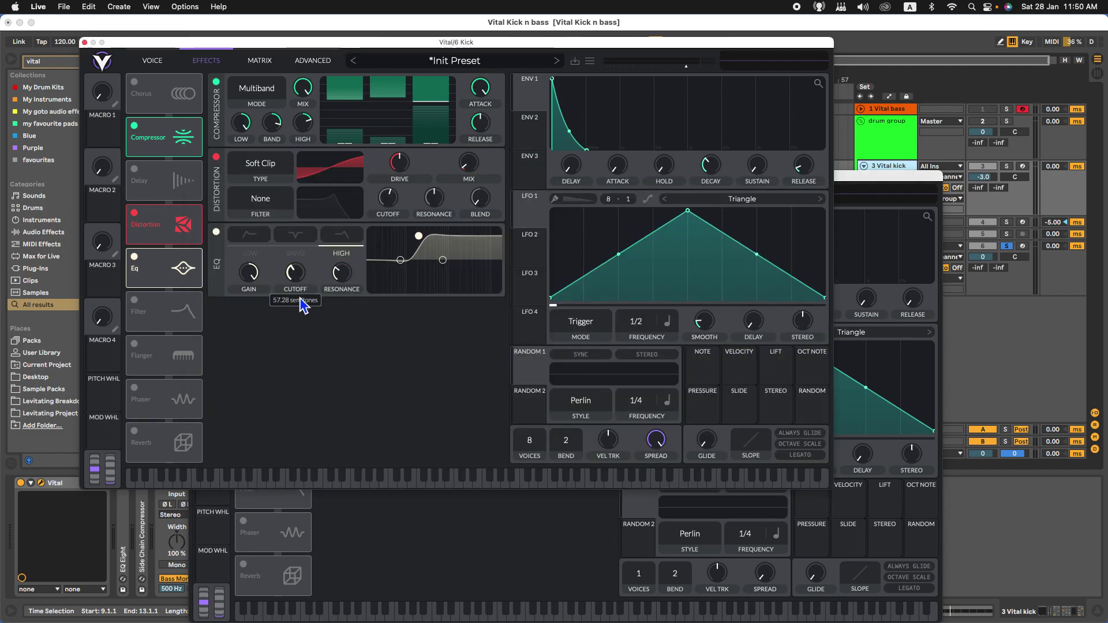
Step: Check the High band's resonance against the reference patch and move the Kick Eq's Low band to a higher cutoff
click(460, 555)
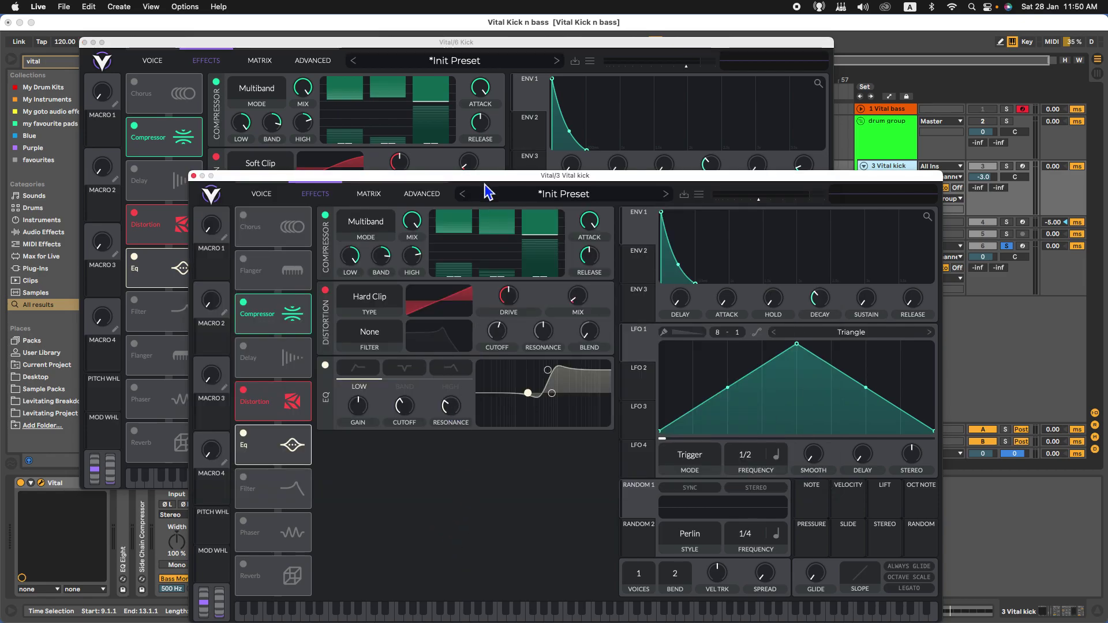
click(522, 146)
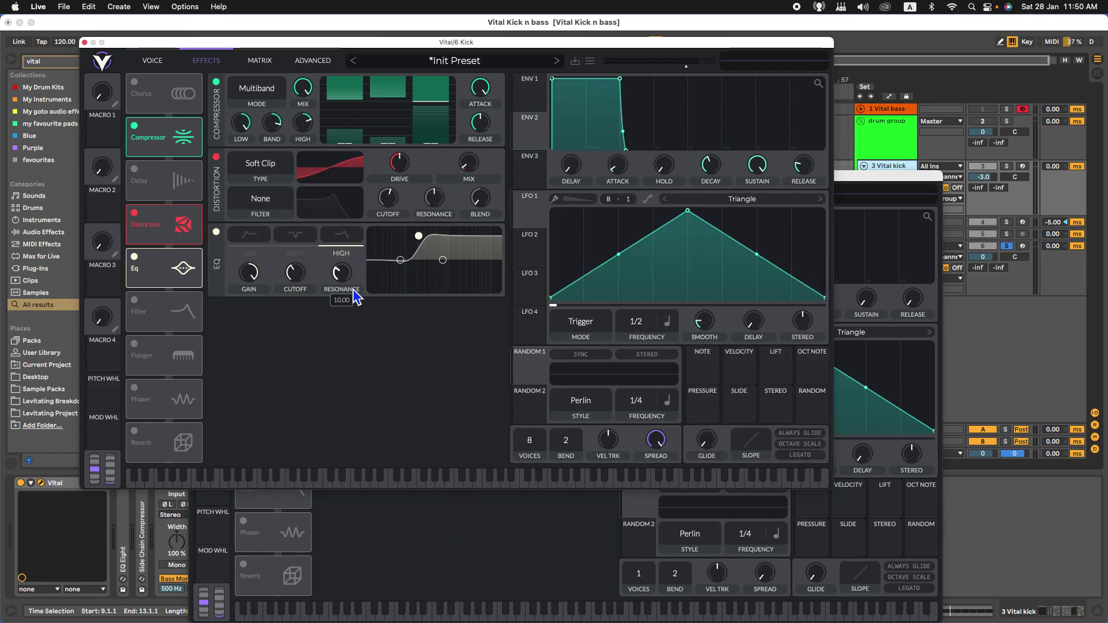
click(473, 607)
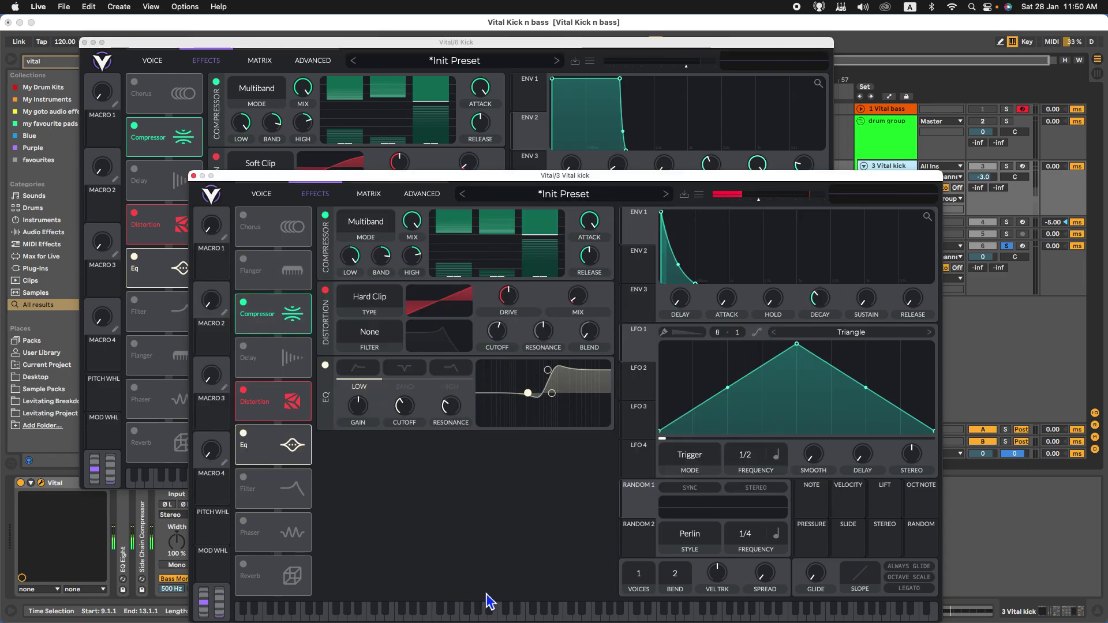
click(507, 153)
drag(400, 267, 417, 271)
Step: Try the alternative Low, Band and High filter modes in the reference patch's Eq, then restore its original curve
click(553, 603)
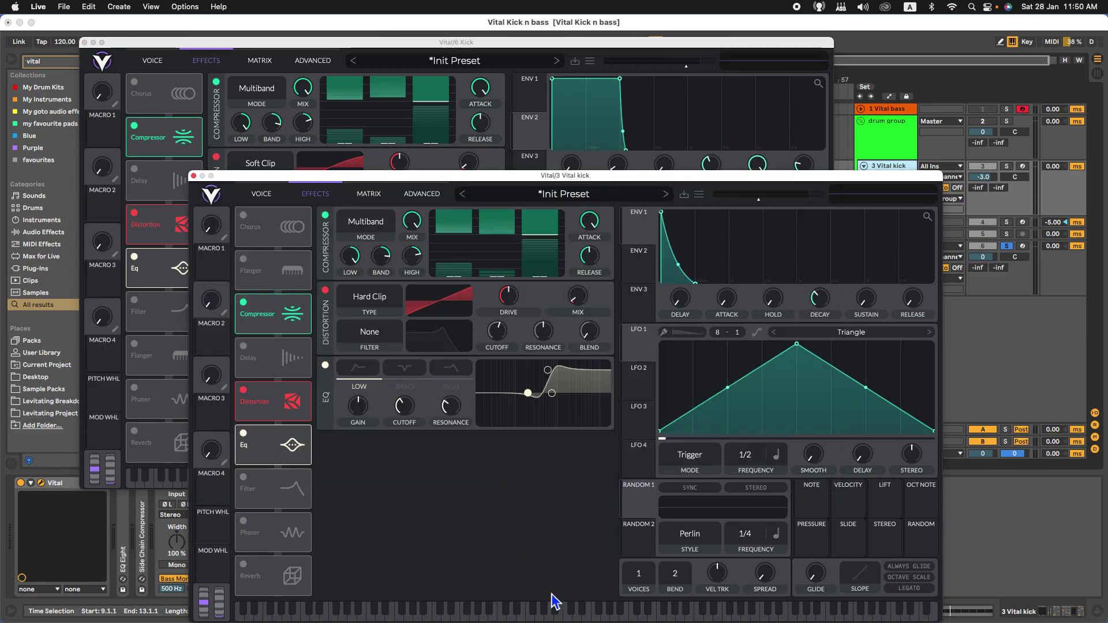
click(357, 370)
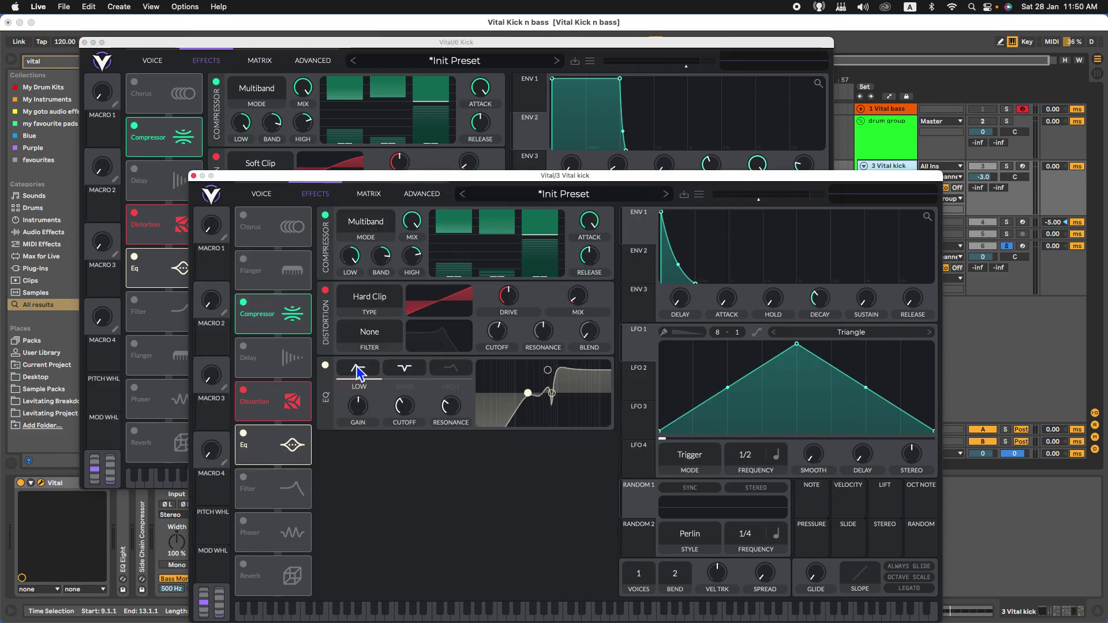
click(449, 372)
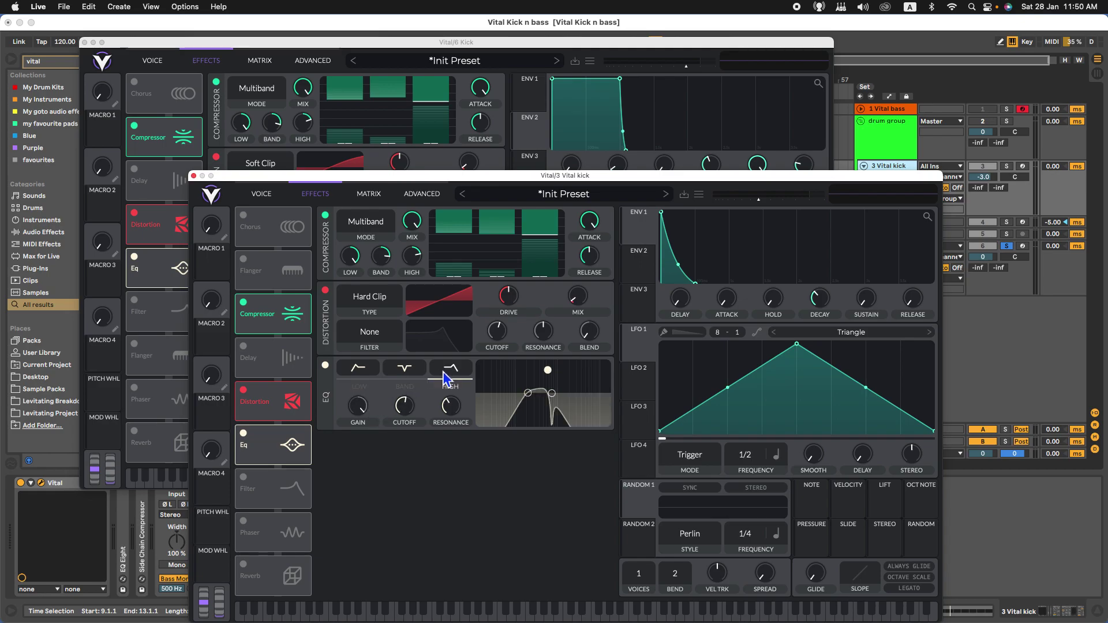
click(376, 371)
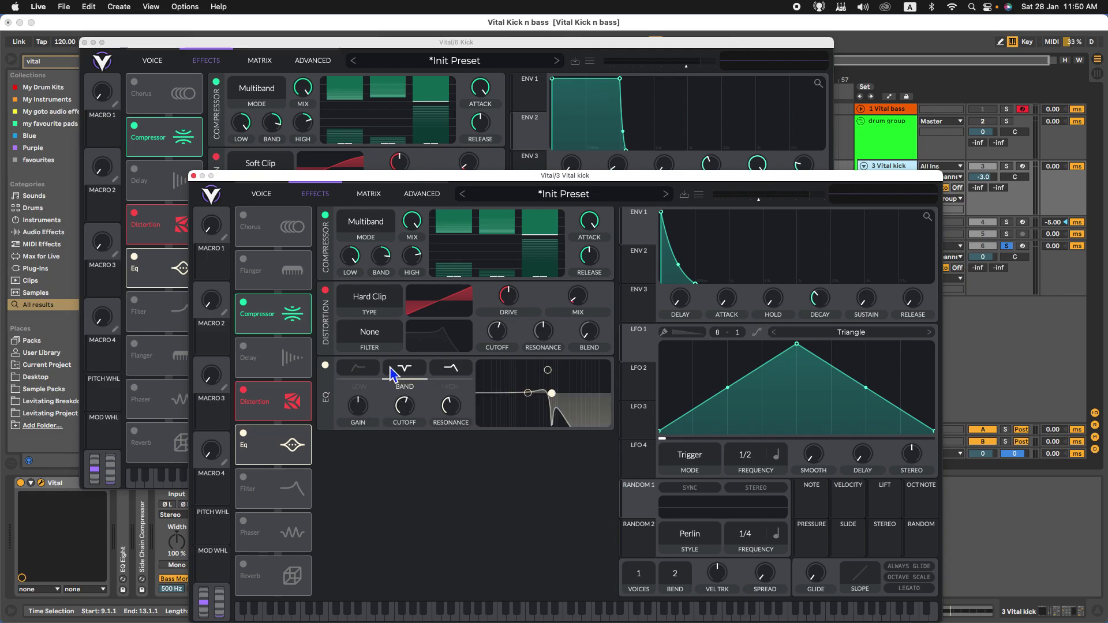
click(394, 376)
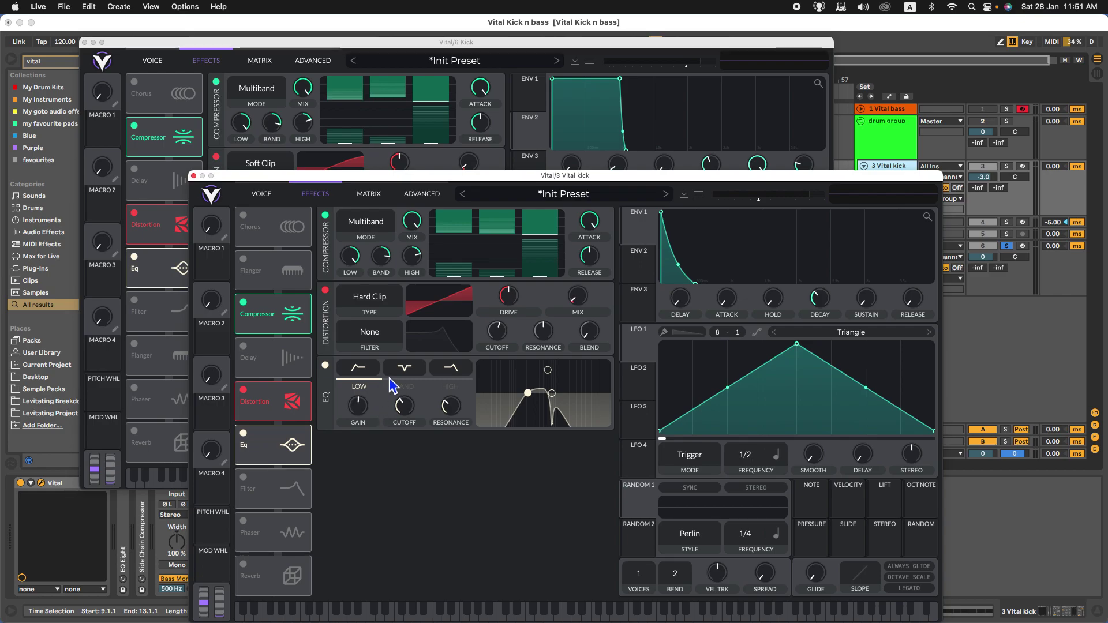
click(326, 365)
click(326, 365)
click(452, 376)
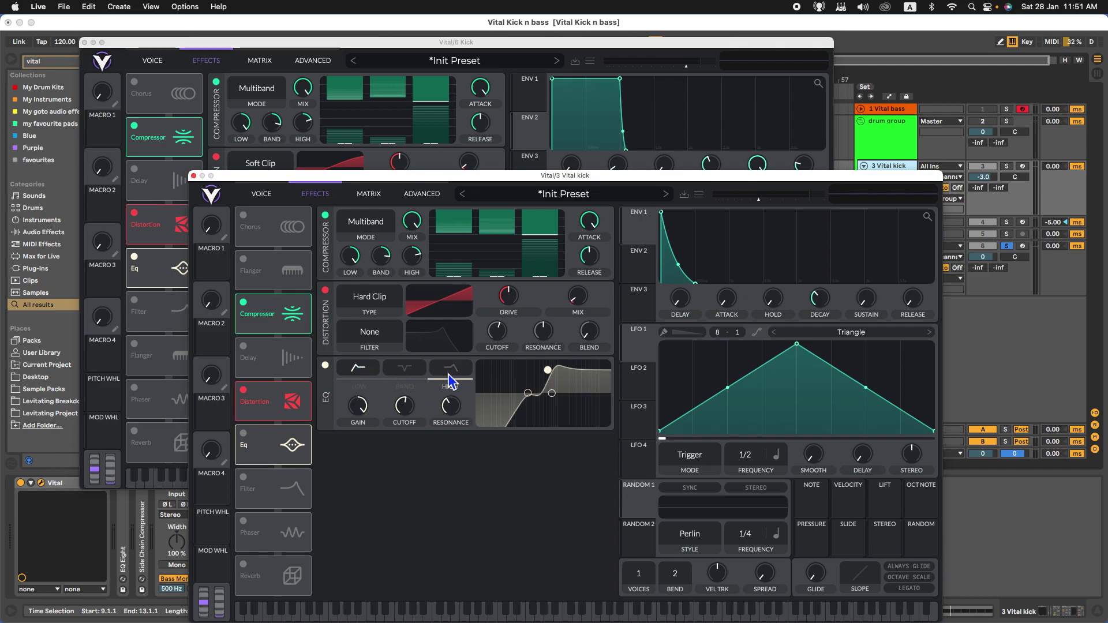
click(358, 369)
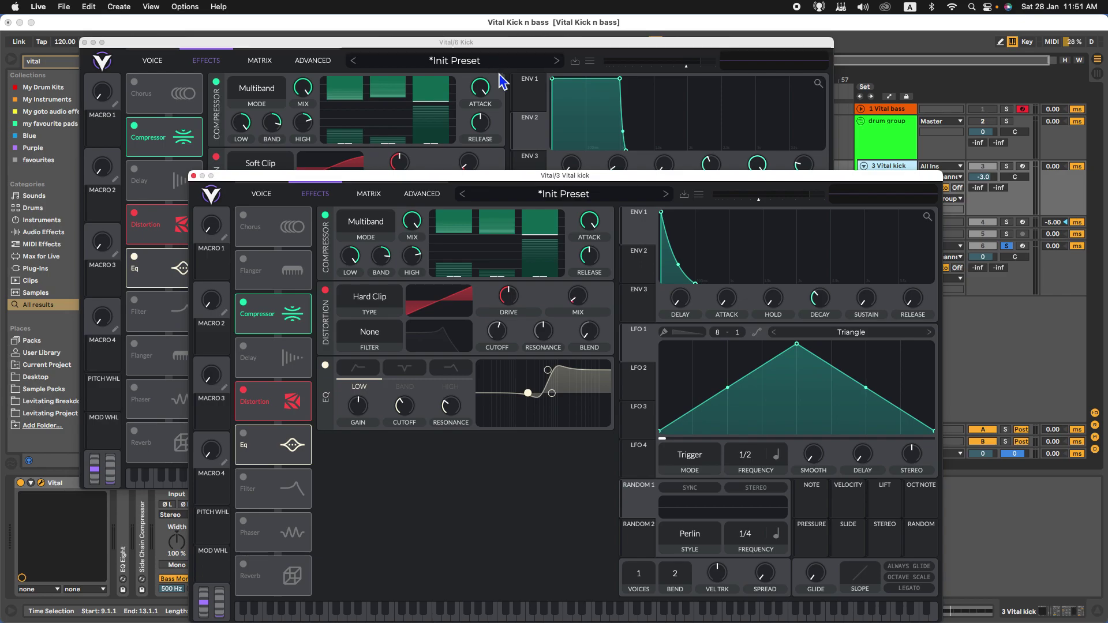
Step: Raise the Low and High band cutoffs in the Kick patch's Eq to match the reference curve
click(515, 98)
click(448, 562)
click(489, 170)
drag(425, 246, 431, 239)
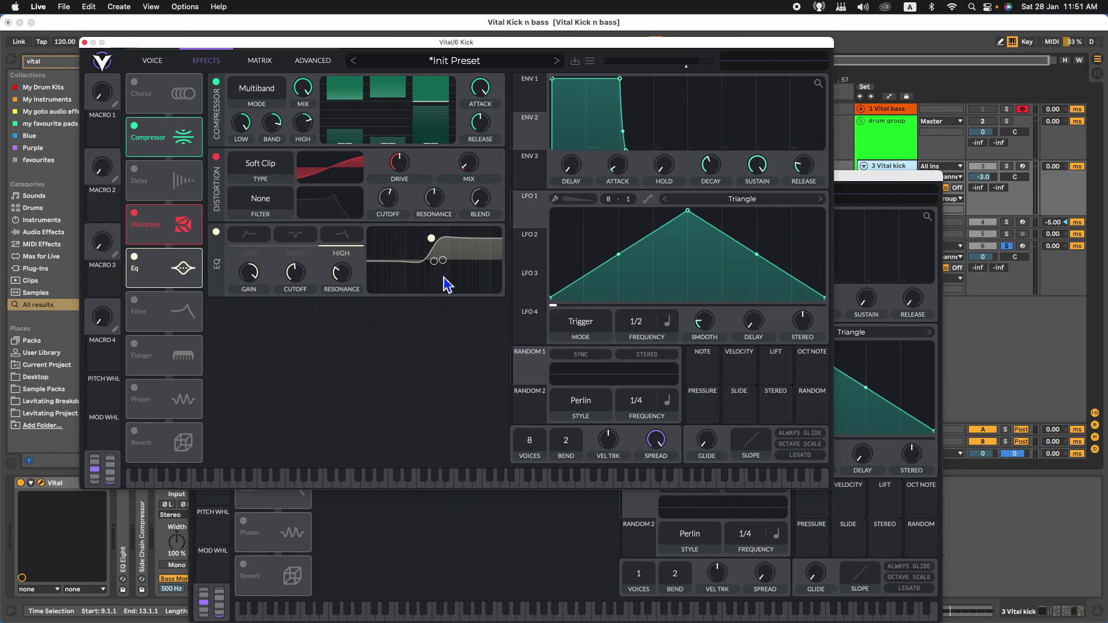
Step: Play back the kick, close the reference patch and show Envelope 1 in the Kick patch
key(space)
click(911, 178)
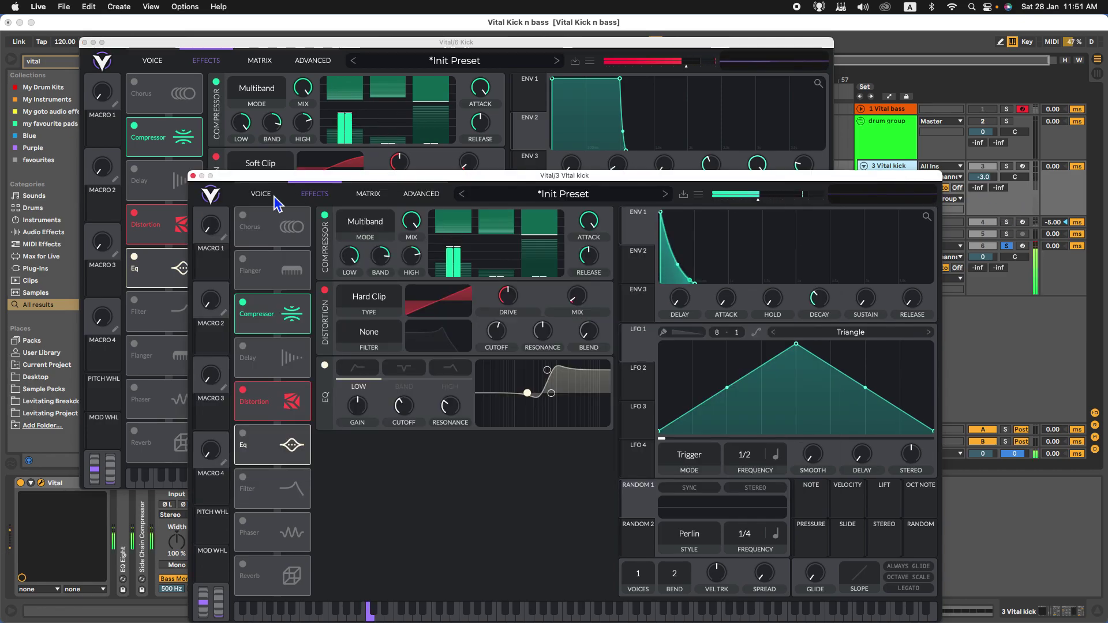
click(193, 176)
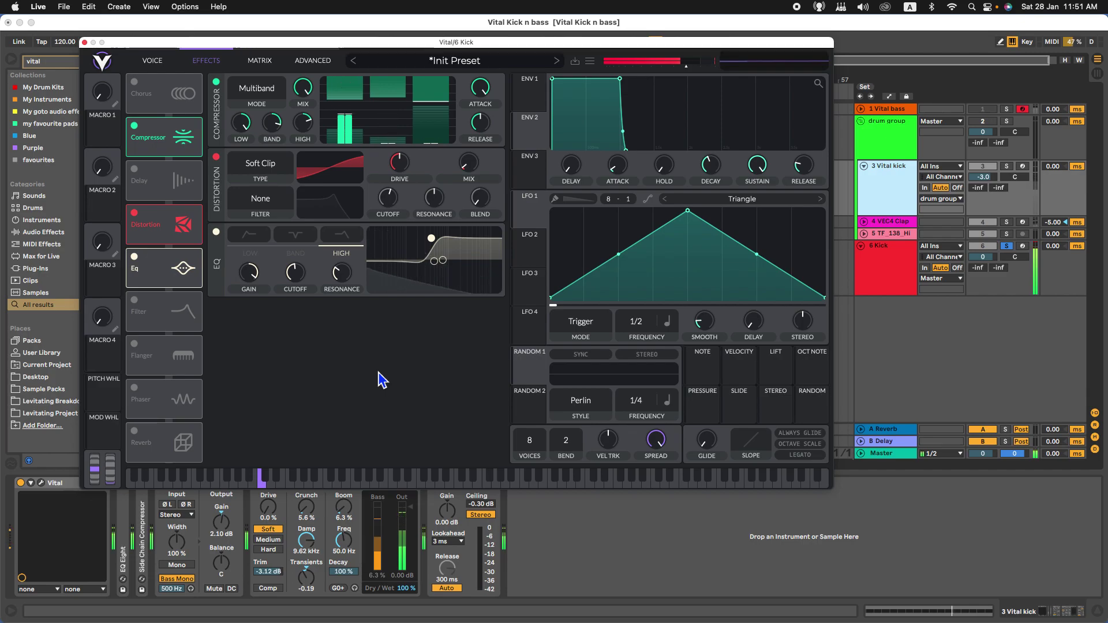
click(529, 95)
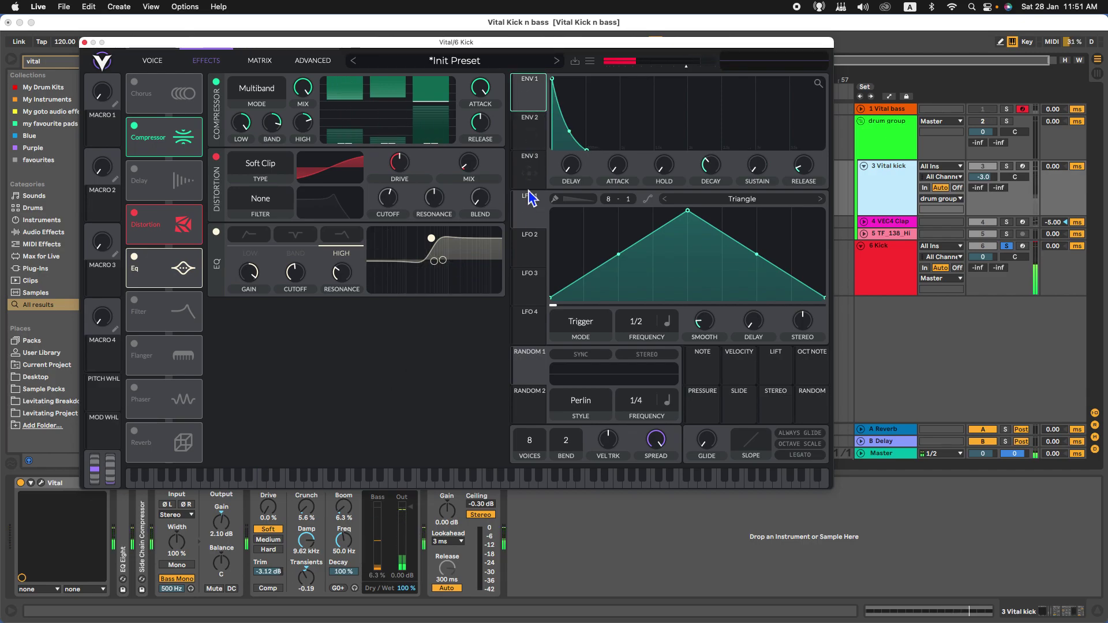
Step: Compare the Kick patch's oscillators and white noise level with the reference patch, and review its advanced and effects settings
click(149, 66)
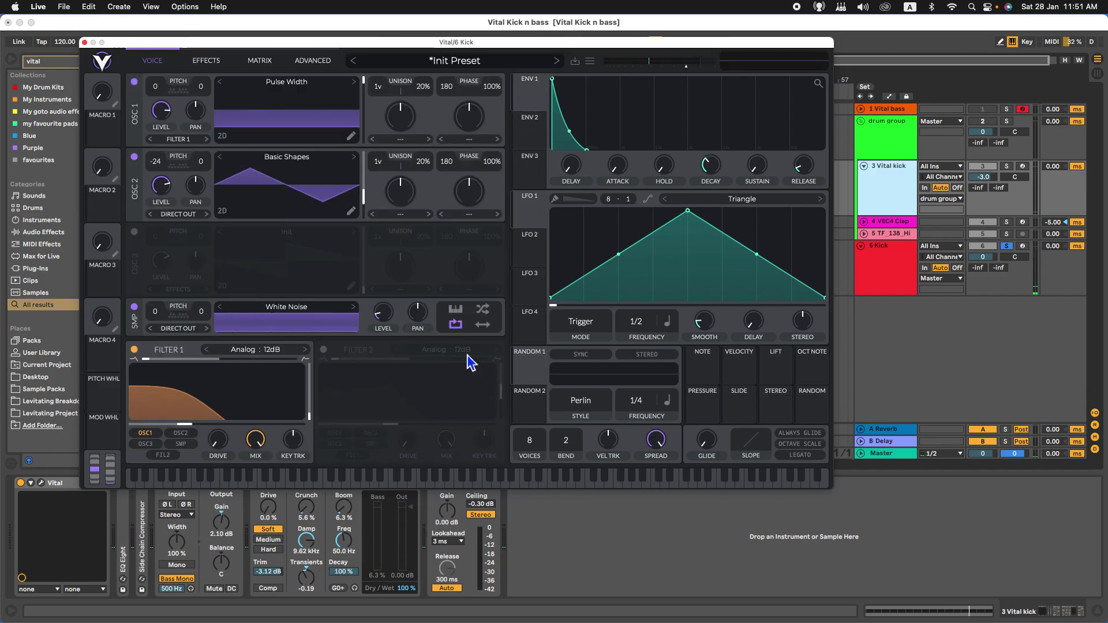
click(40, 482)
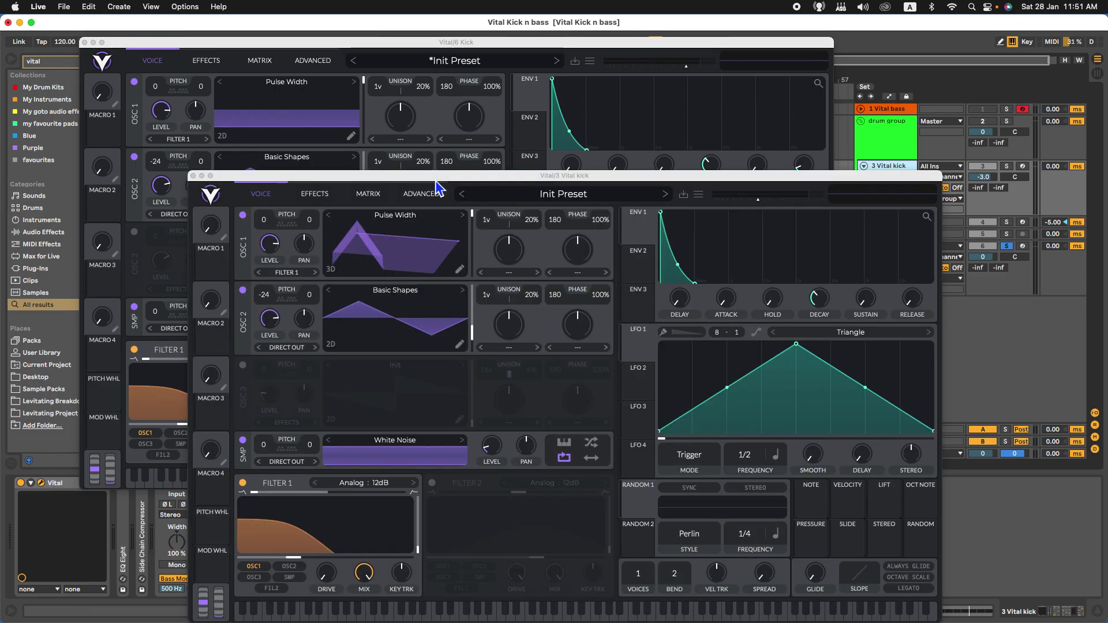
drag(438, 177, 549, 92)
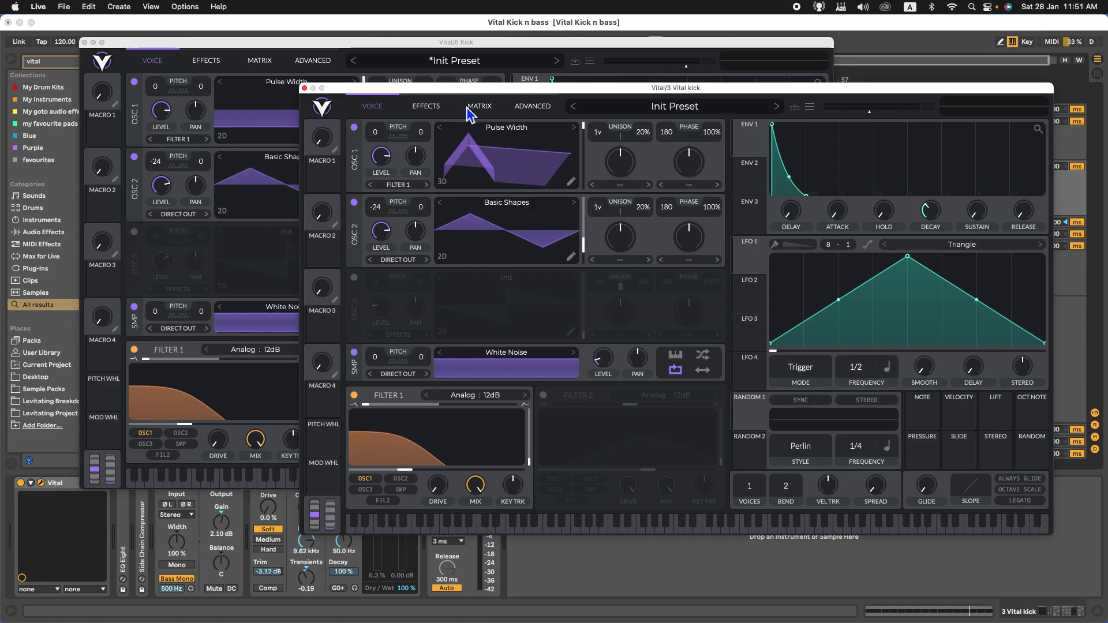
click(304, 88)
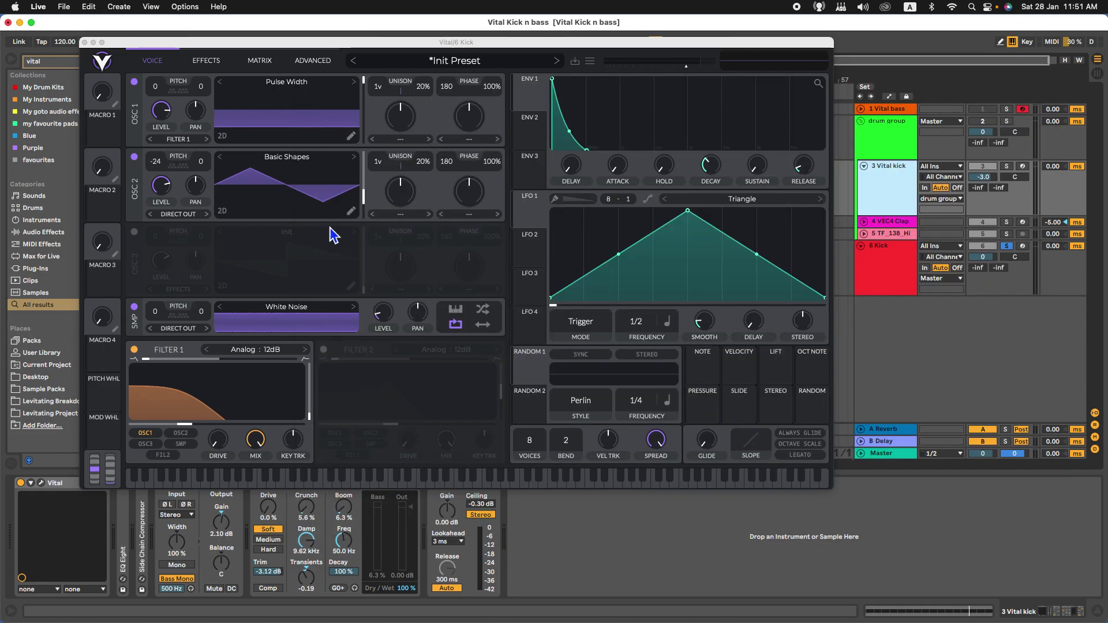
click(382, 325)
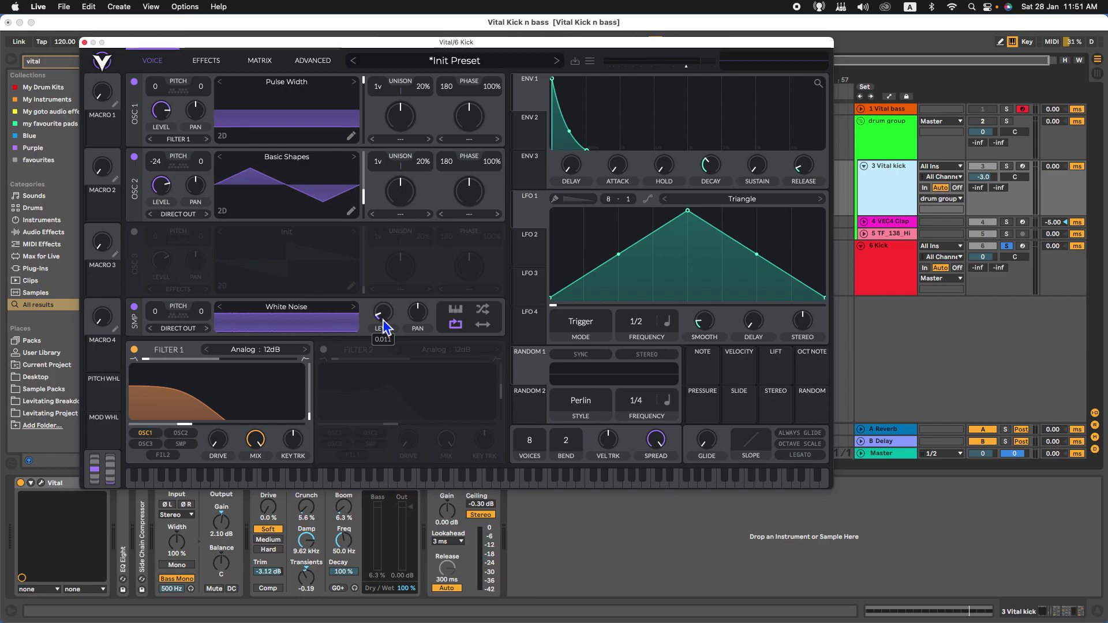
click(329, 65)
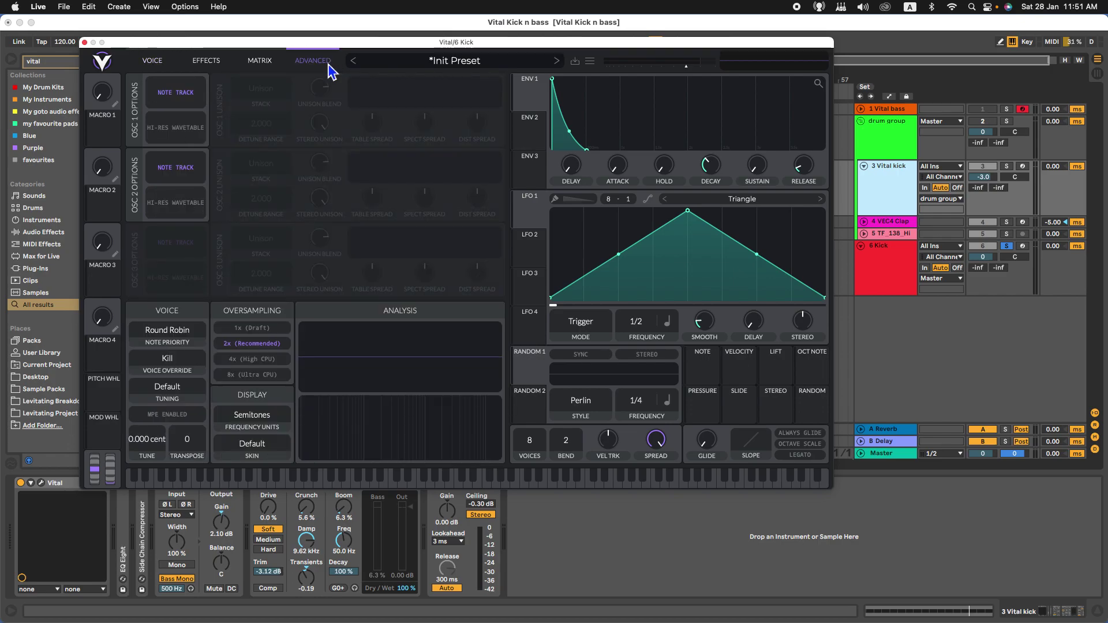
click(157, 63)
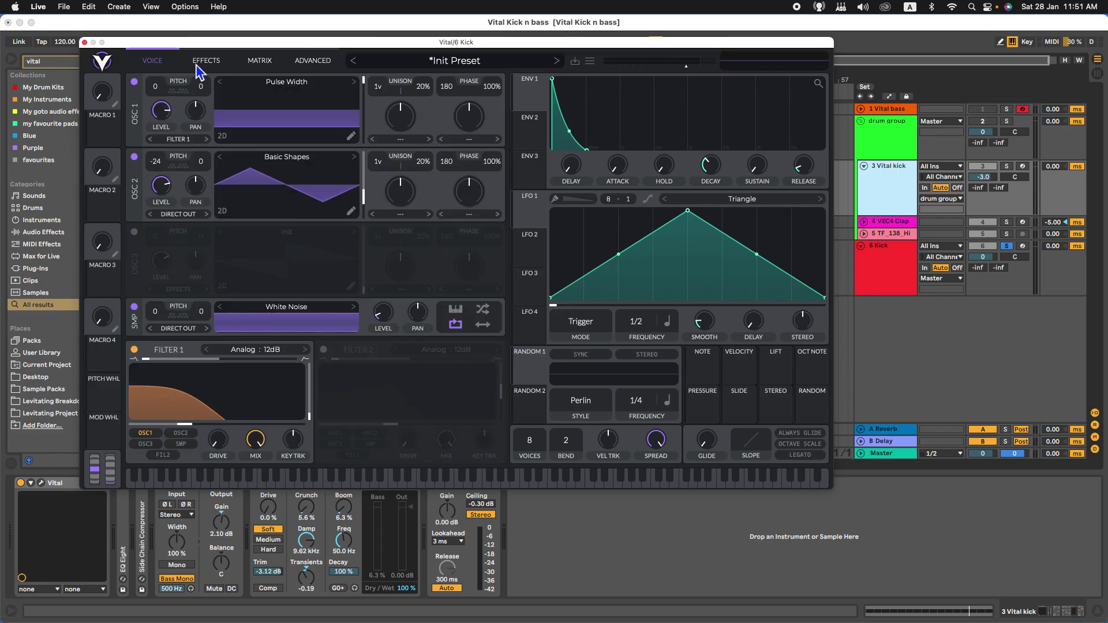
click(210, 63)
Step: Compare the advanced settings of both patches and set the Kick patch's oversampling to 8x (Ultra CPU)
click(327, 62)
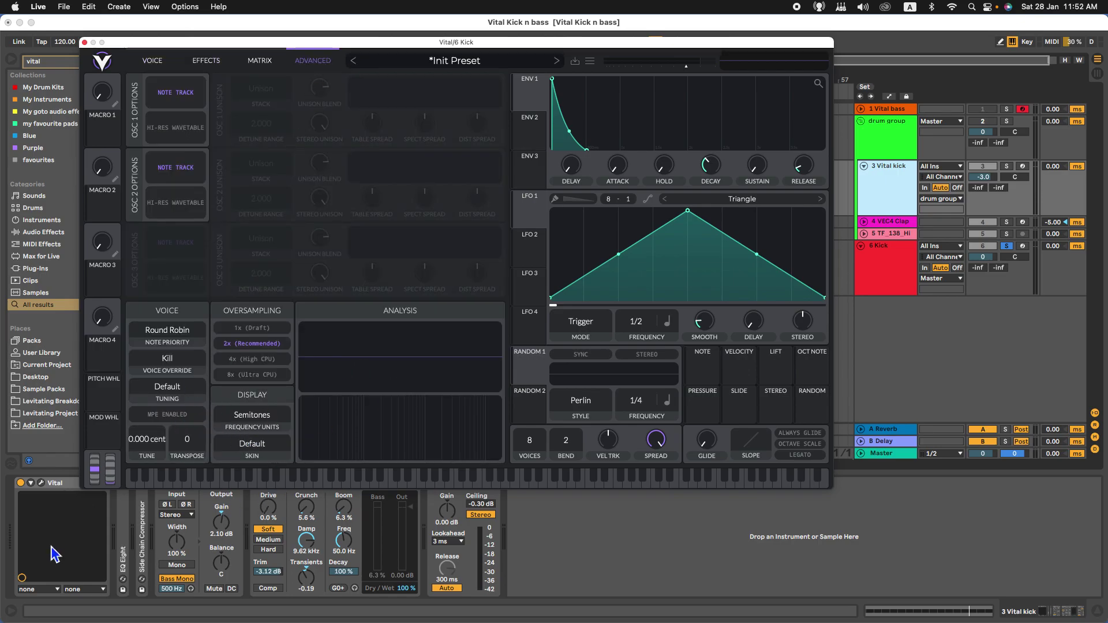
click(41, 483)
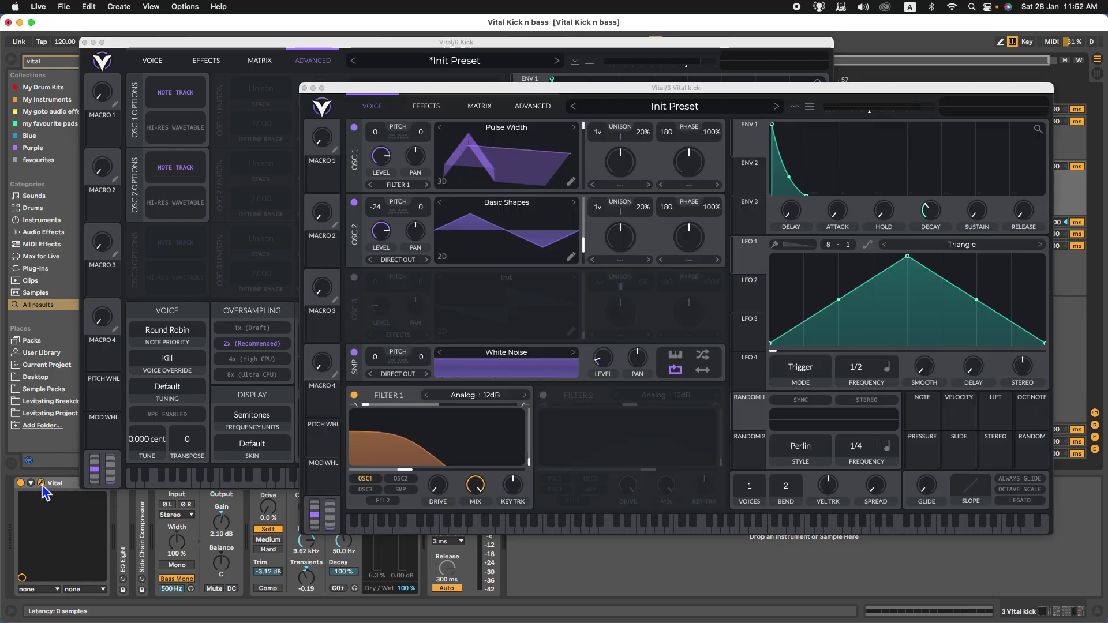
click(531, 106)
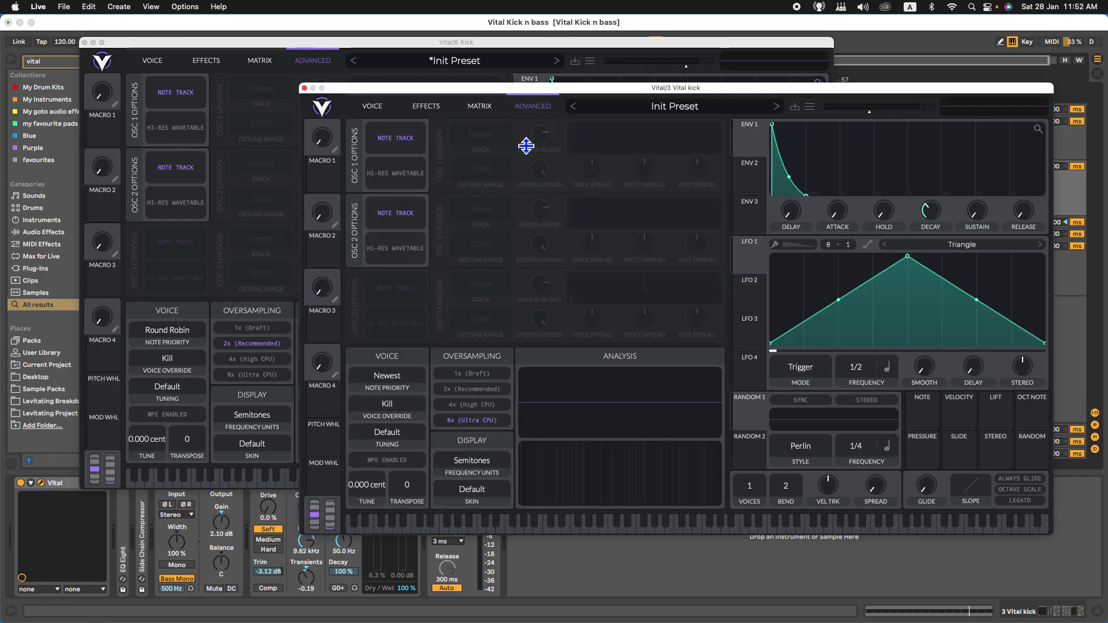
drag(440, 91, 552, 54)
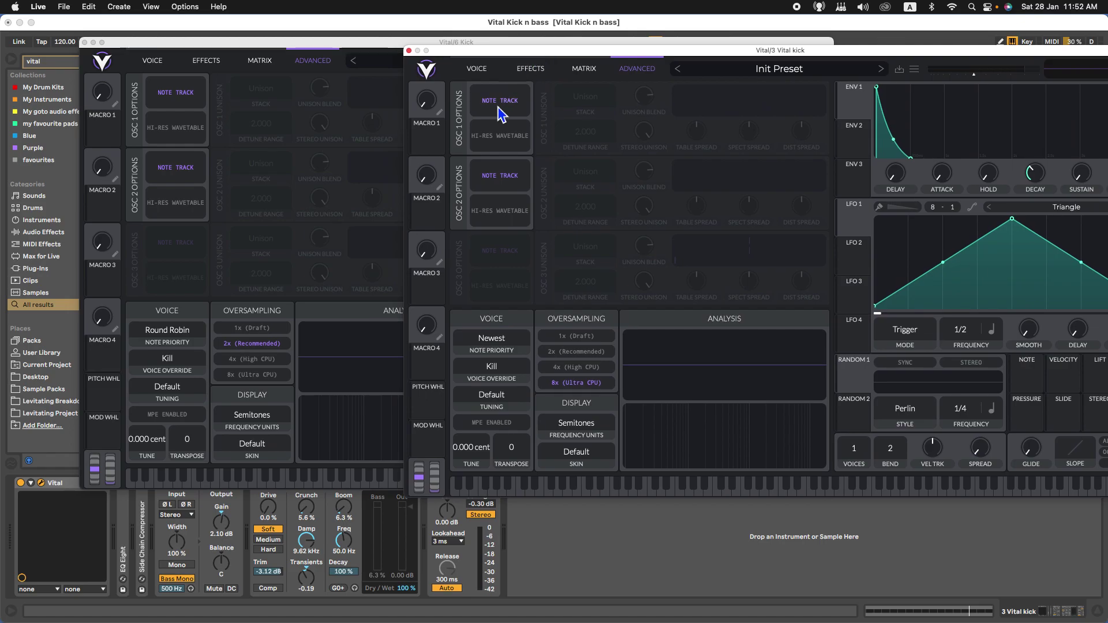
click(258, 375)
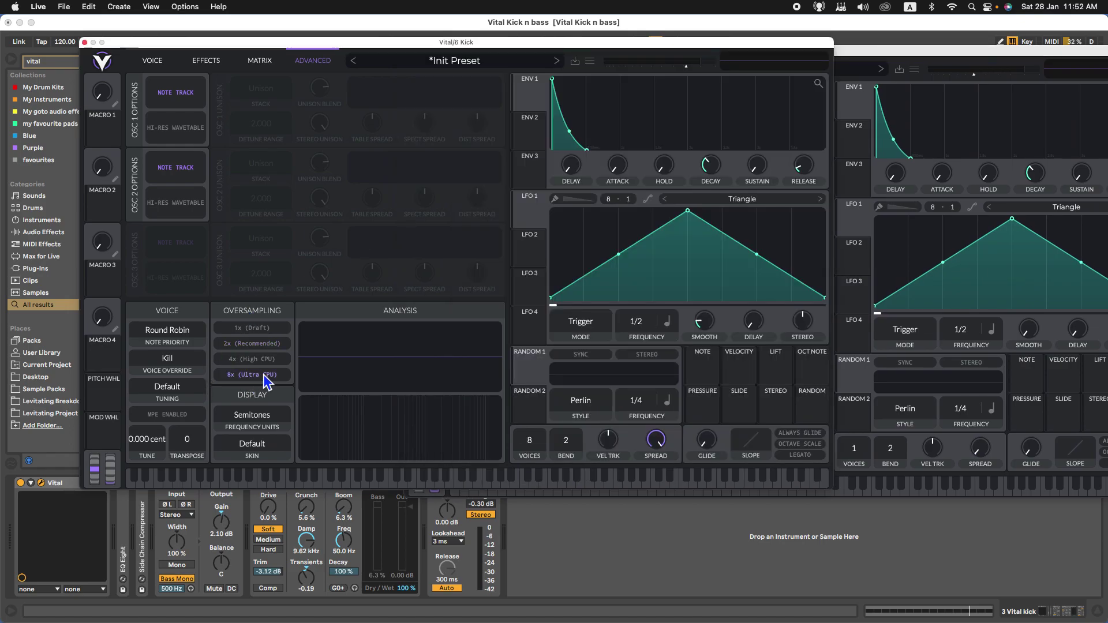
drag(901, 53, 840, 50)
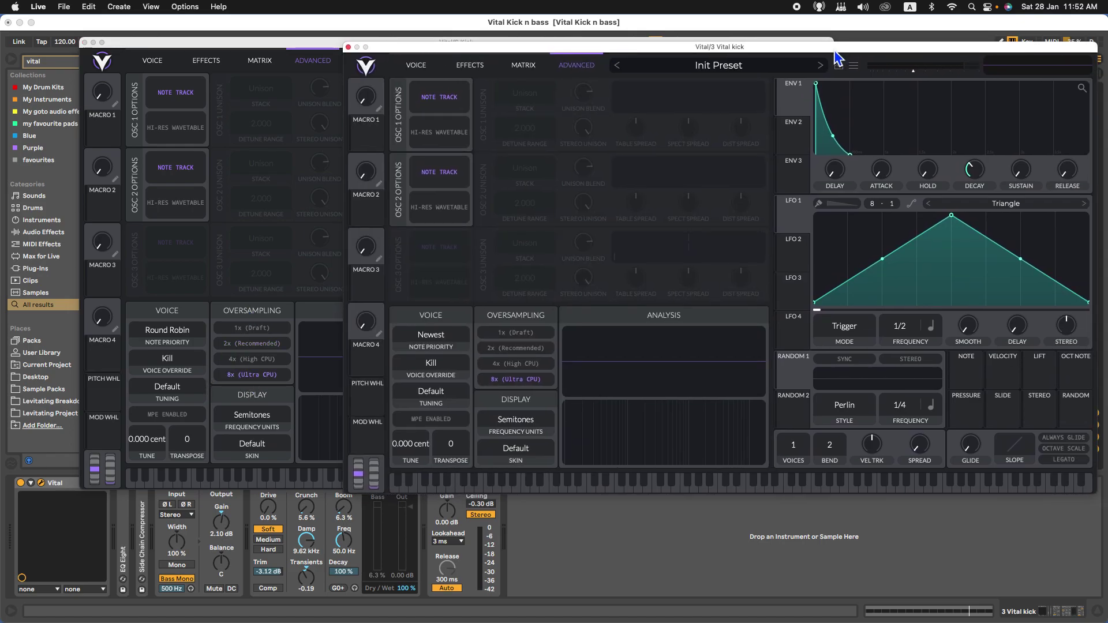
Step: Play back the kick and check the Kick patch's Note Priority options, keeping Round Robin
key(space)
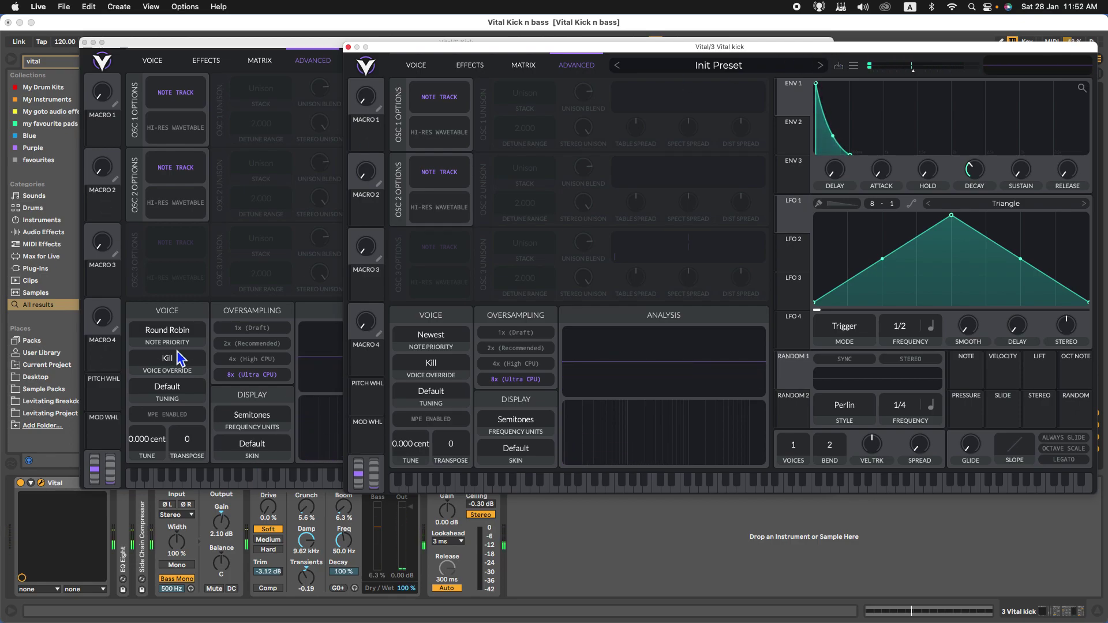
click(167, 336)
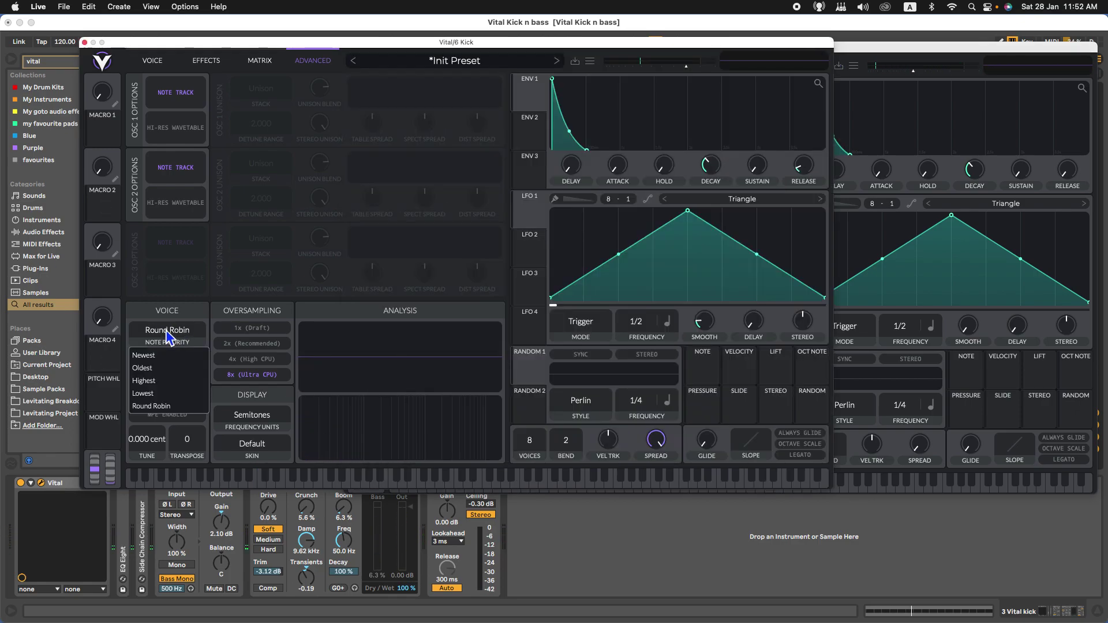
click(167, 409)
Step: Enable the Eq in the Vital kick reference patch and play back the kick
click(881, 53)
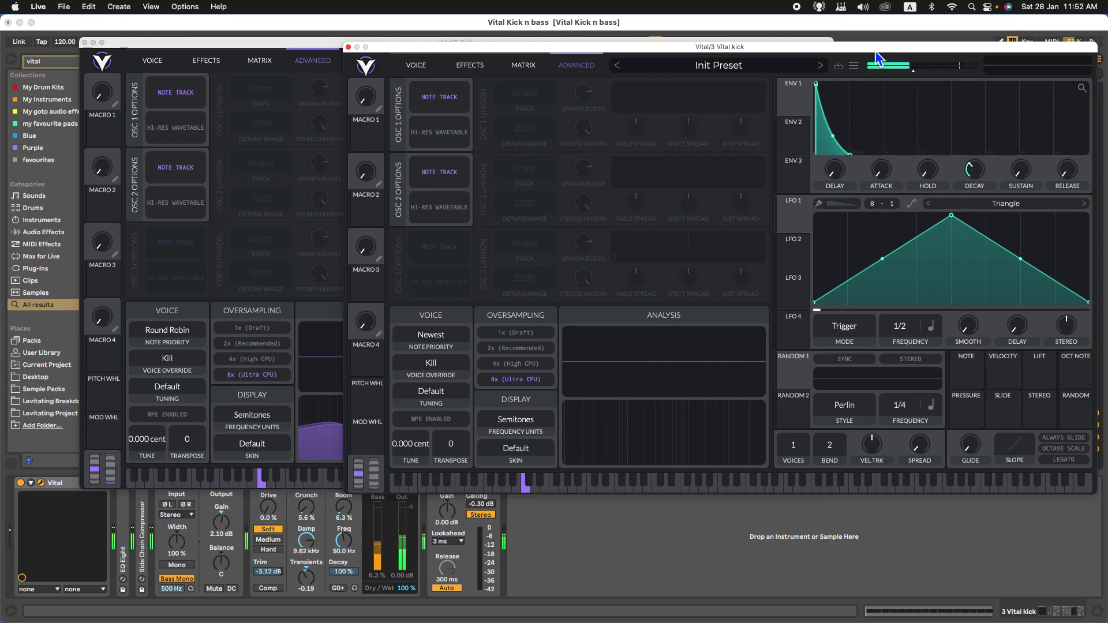
click(474, 66)
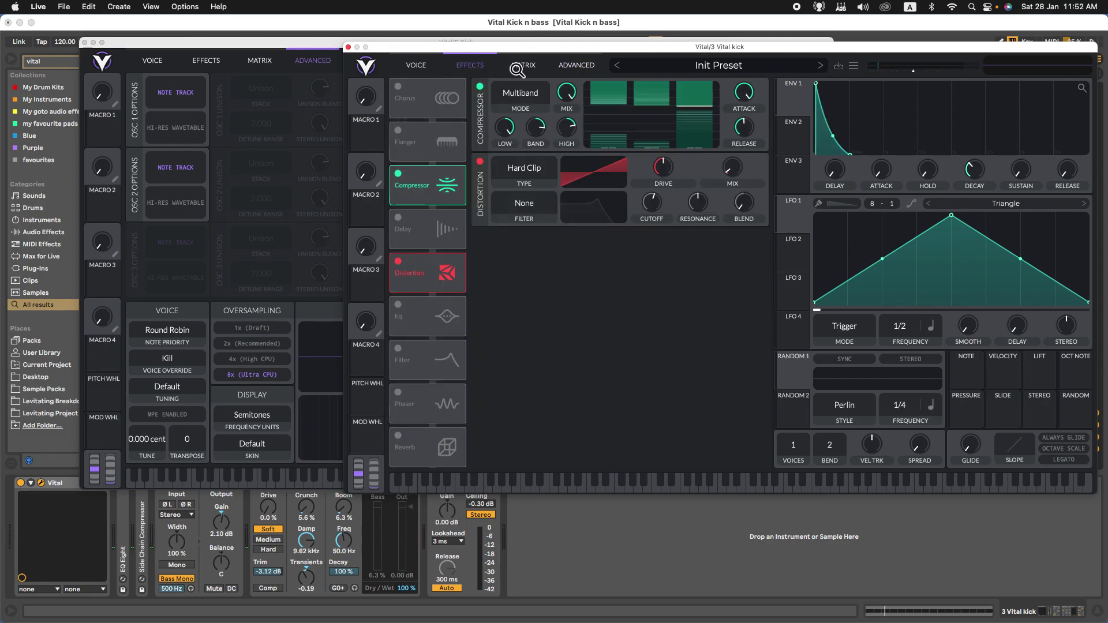
click(401, 312)
key(space)
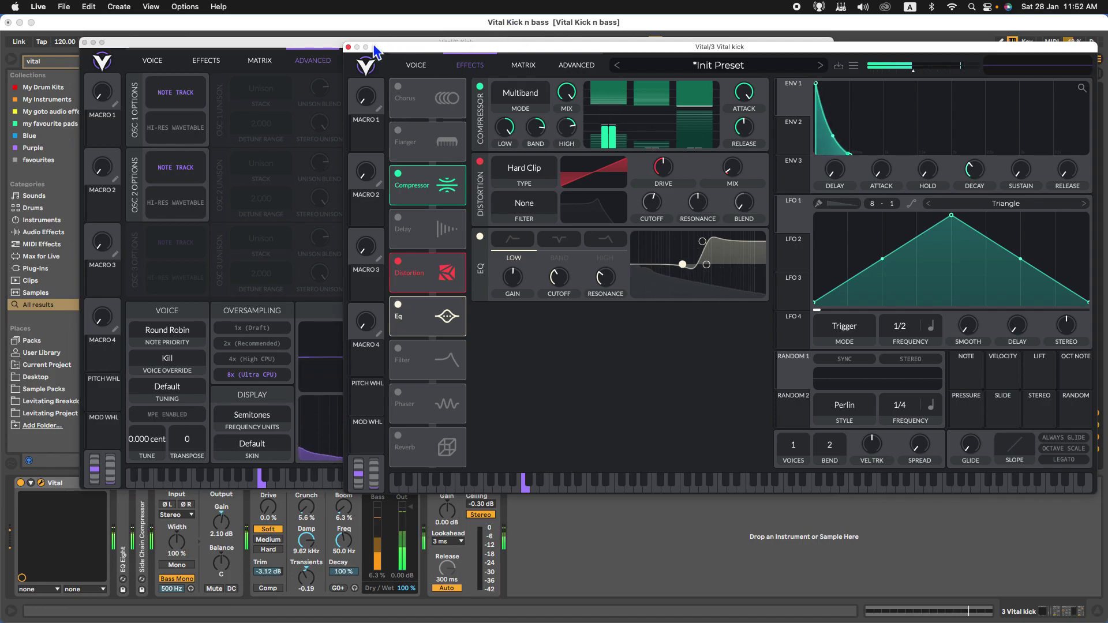
Step: Lower the Kick patch's output volume in Vital, compare it with the reference patch's volume, and play back the kick
click(348, 47)
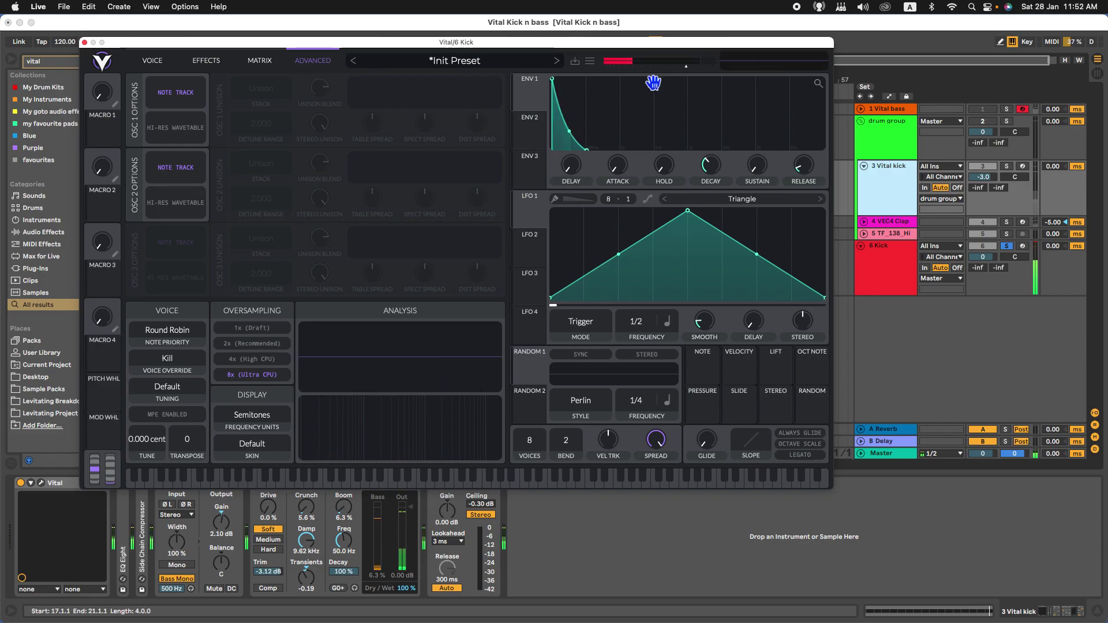
drag(695, 74, 660, 86)
key(space)
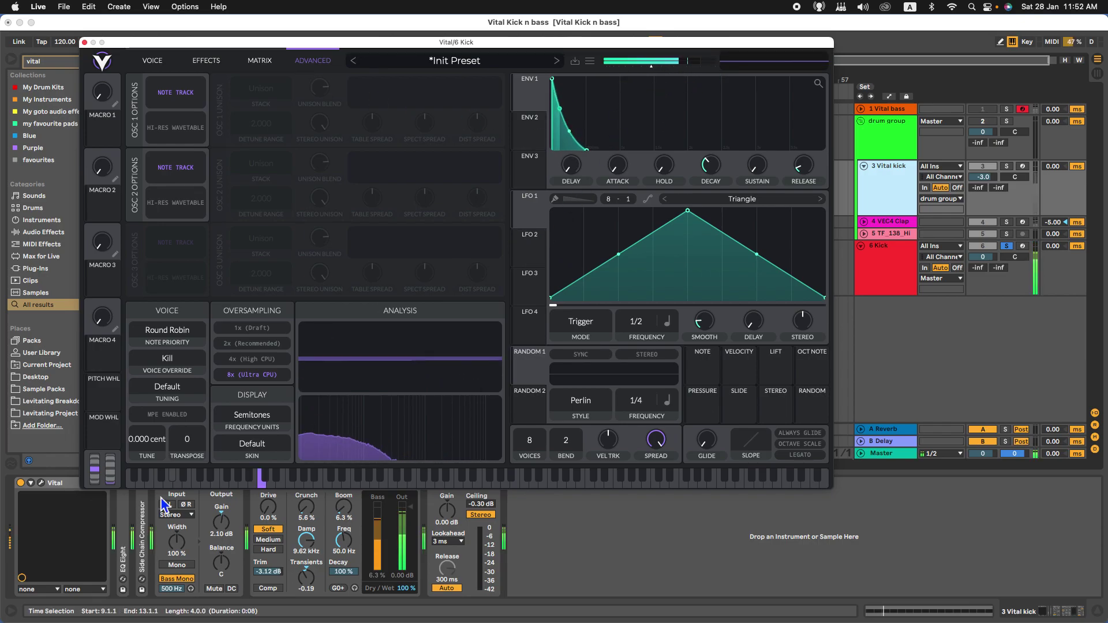
key(space)
click(41, 484)
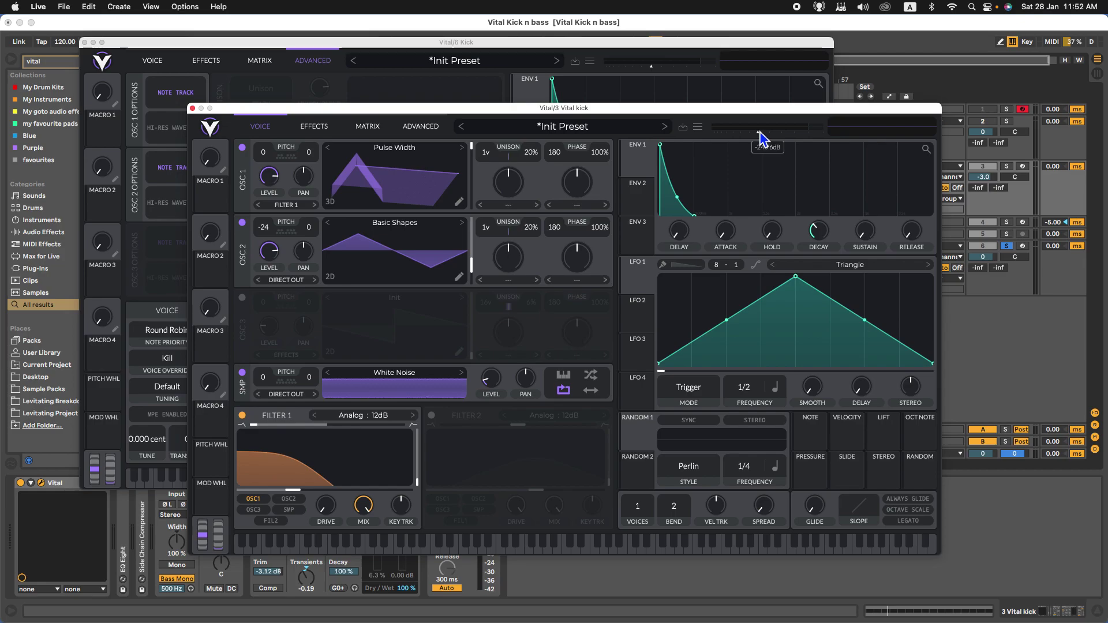
click(193, 108)
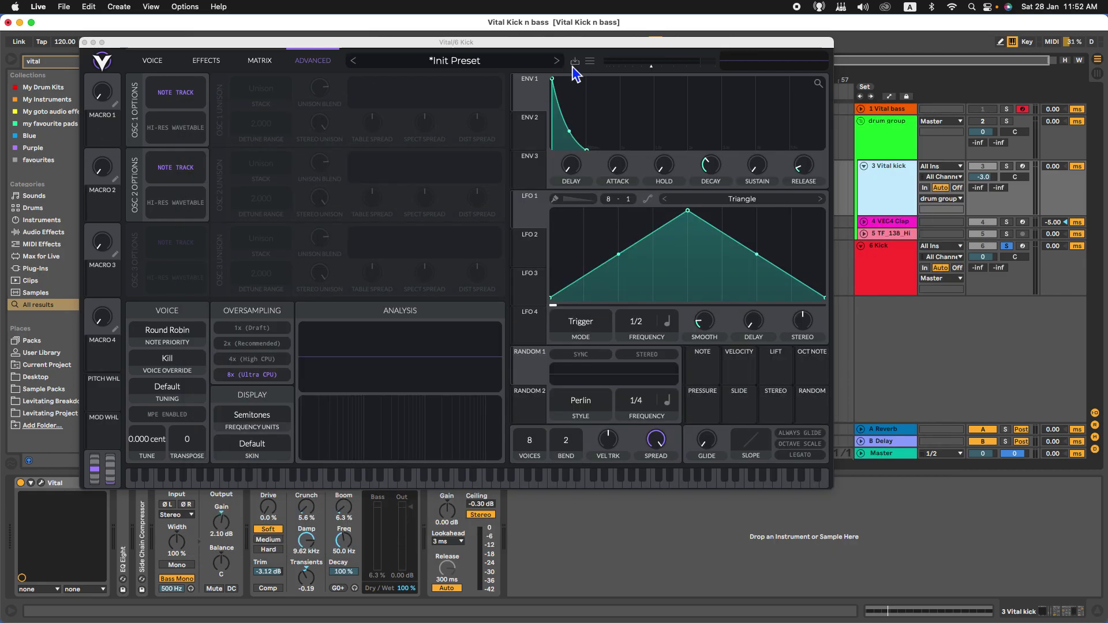
click(654, 68)
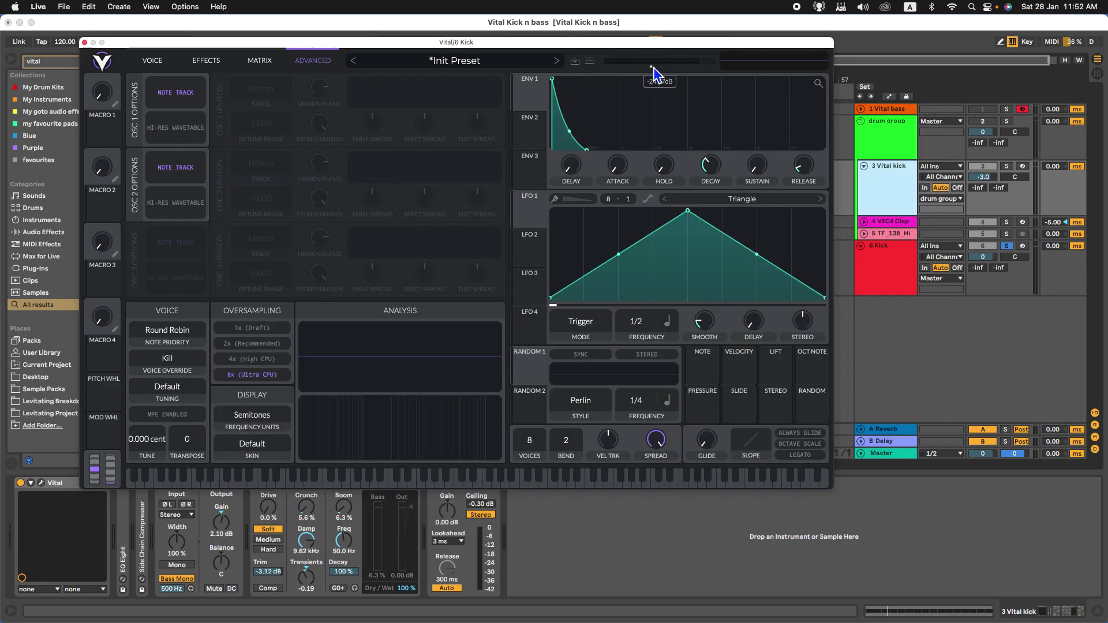
key(space)
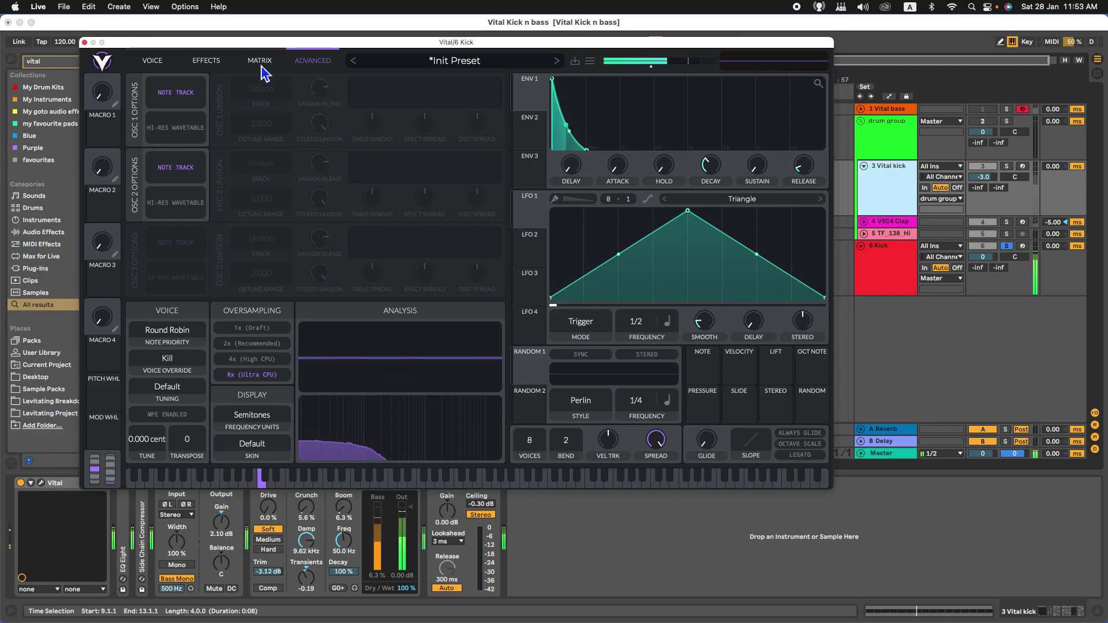
Step: Adjust the Kick patch's Eq low band to about 0.156 dB gain and 71.86 semitones cutoff, and check its high band
click(220, 67)
drag(431, 239, 443, 260)
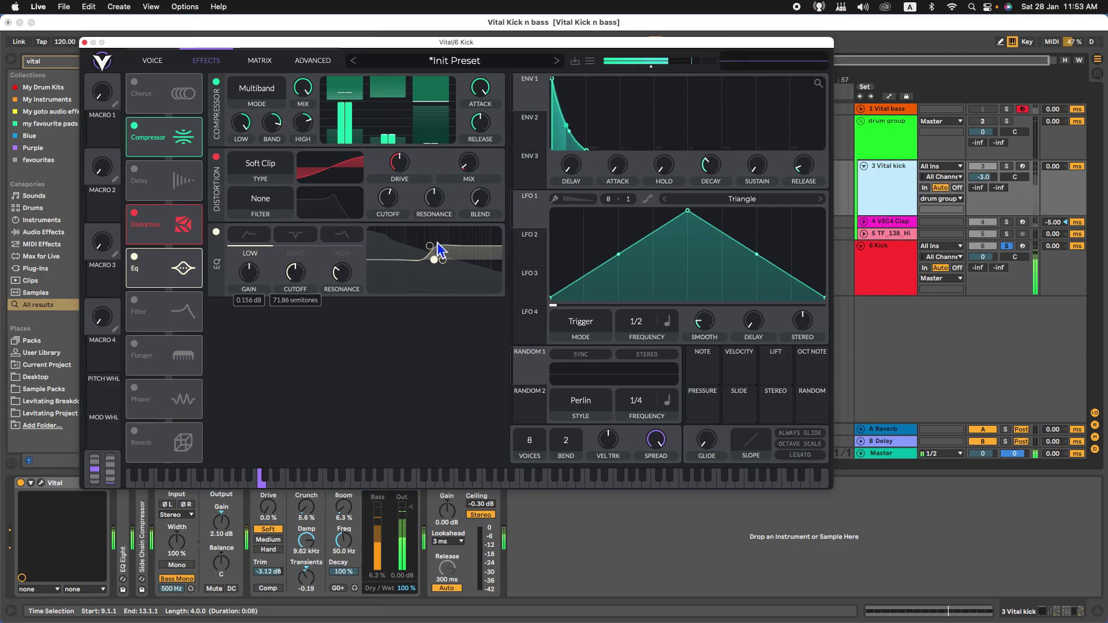
click(432, 246)
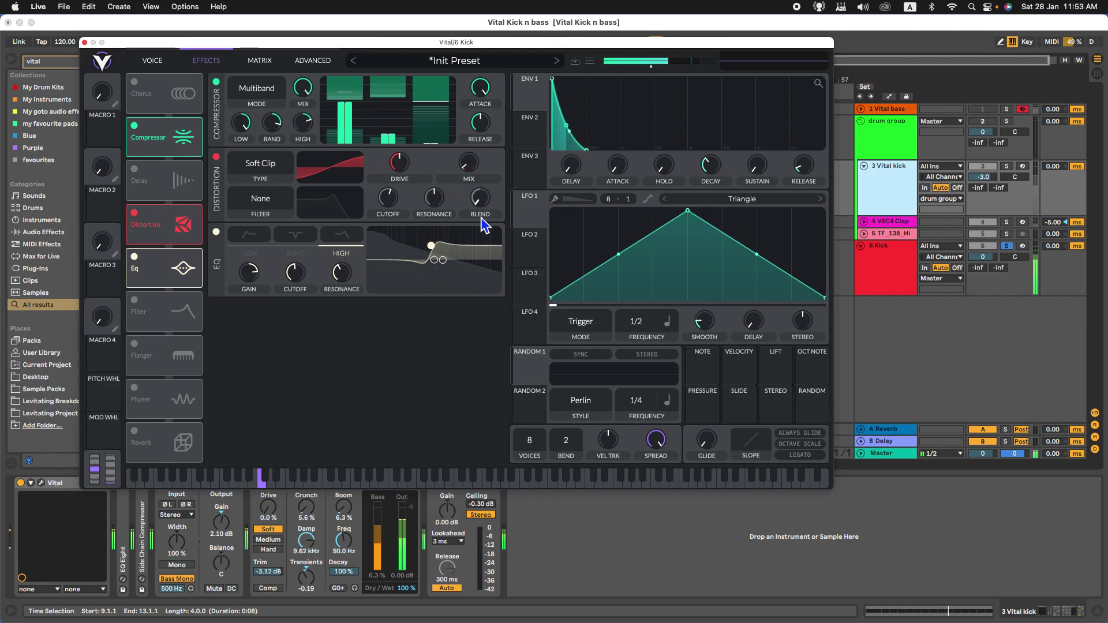
click(346, 276)
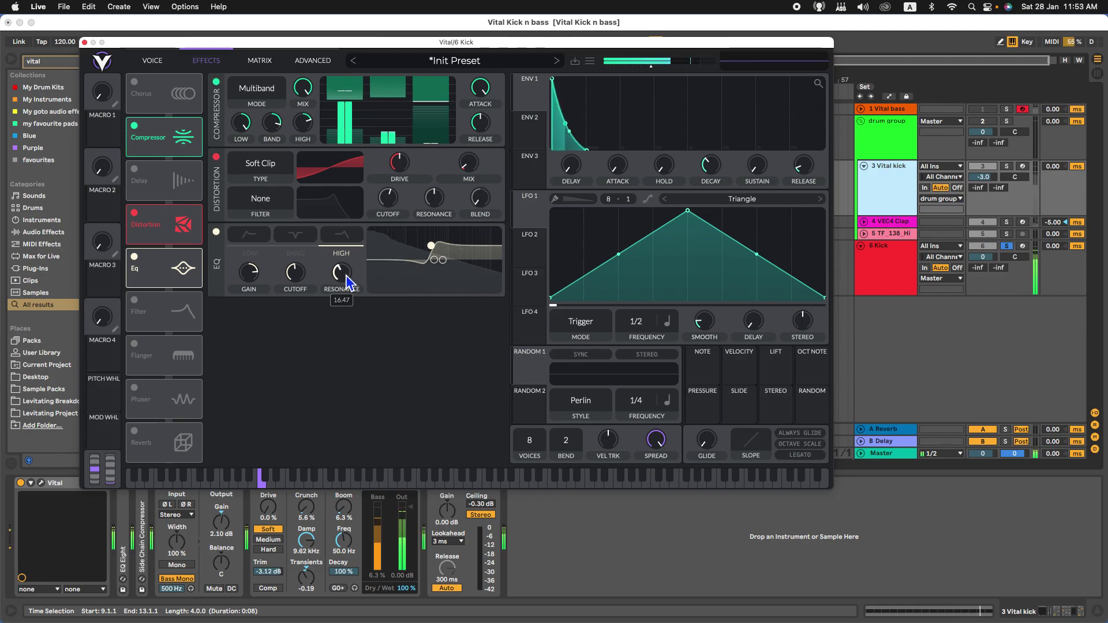
click(84, 42)
Step: Play back the loop and compare the Vital kick and Kick tracks by soloing each in turn, ending on Kick
key(space)
key(XF86AudioRaiseVolume)
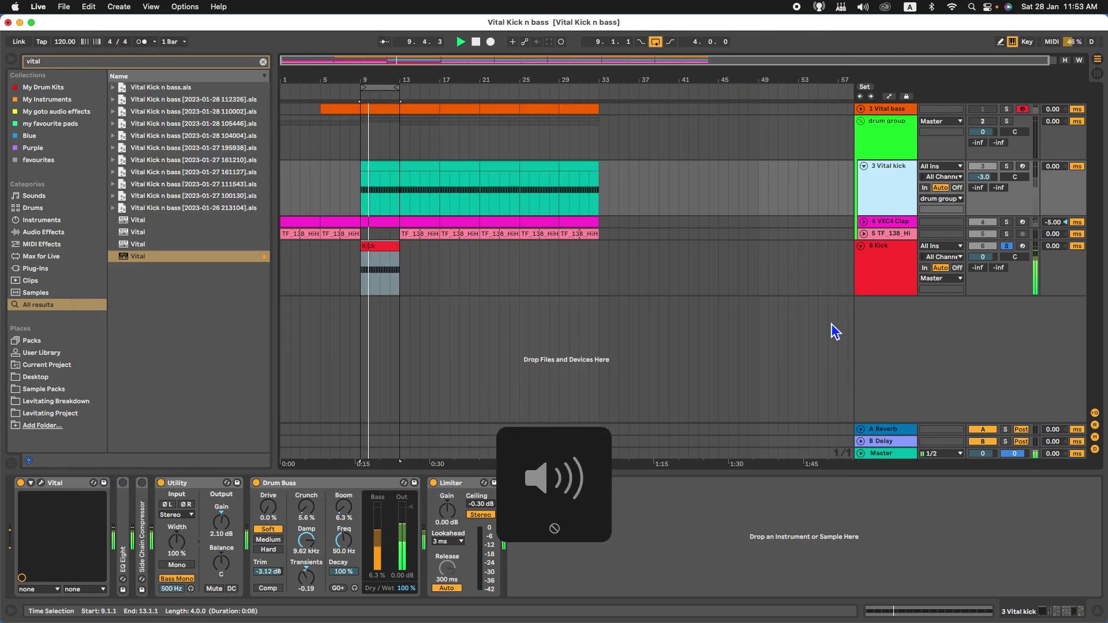
double_click(887, 291)
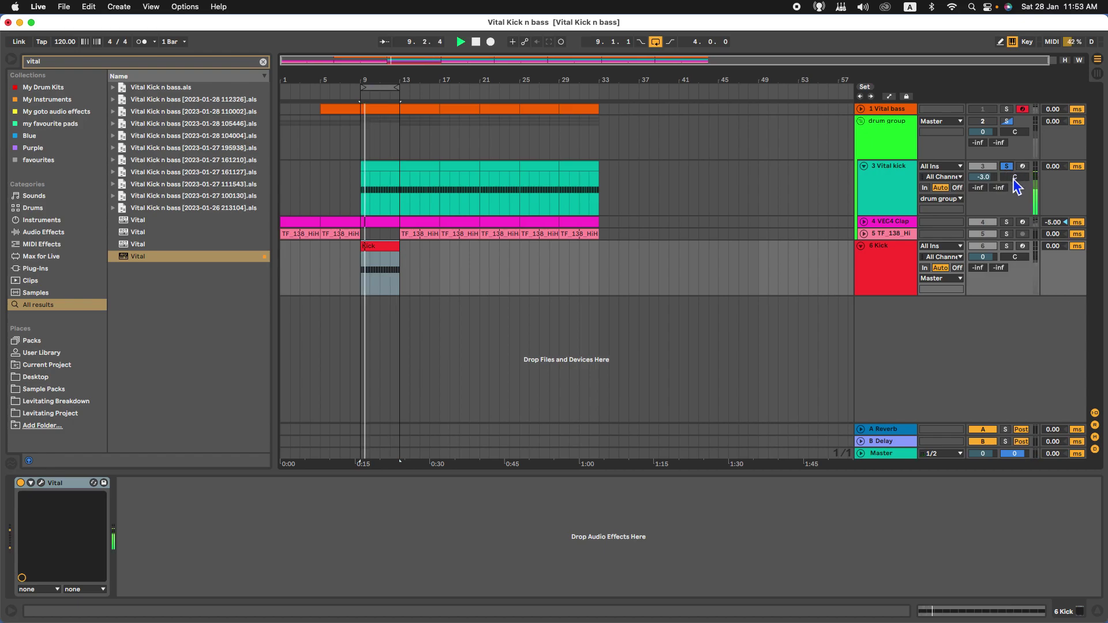
click(982, 121)
key(space)
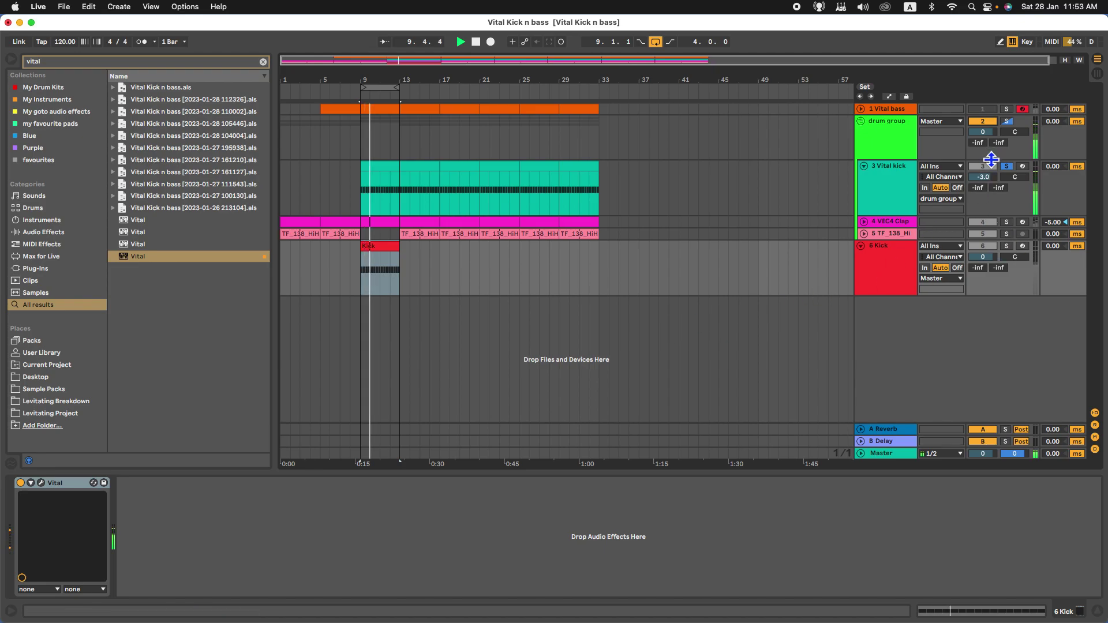
click(1004, 123)
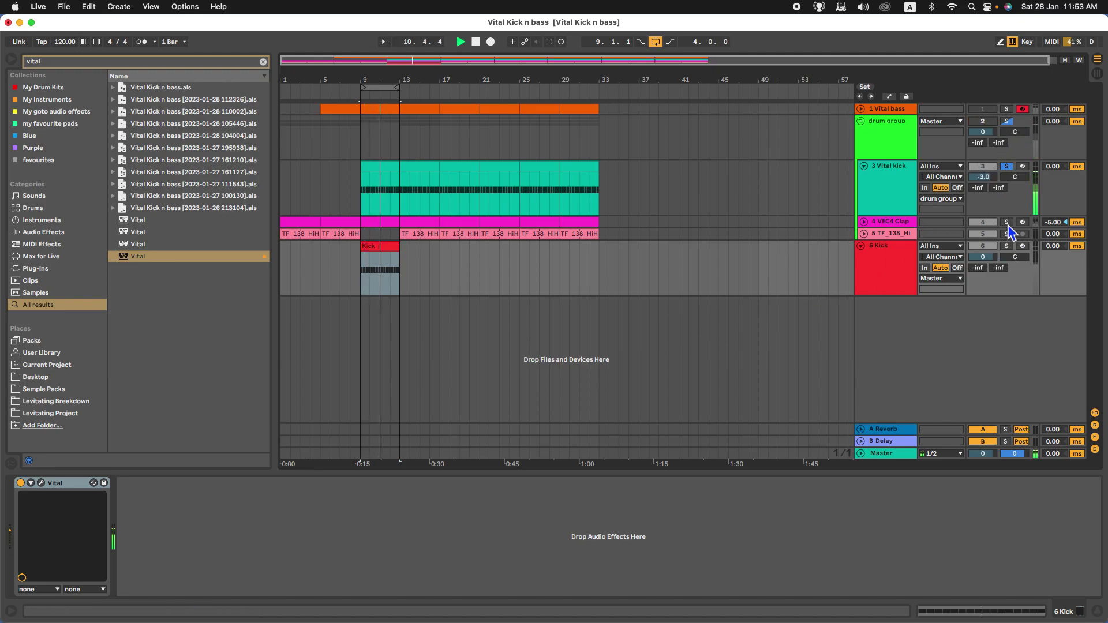
click(1006, 247)
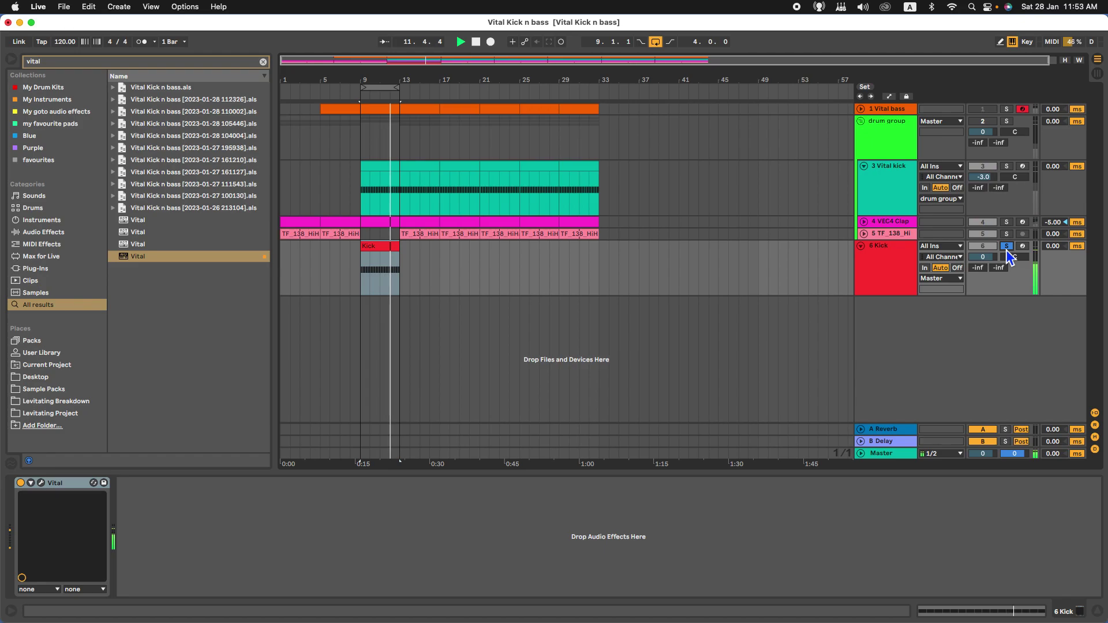
Step: Review the Vital kick reference patch's voice, effects, matrix and advanced settings
click(888, 180)
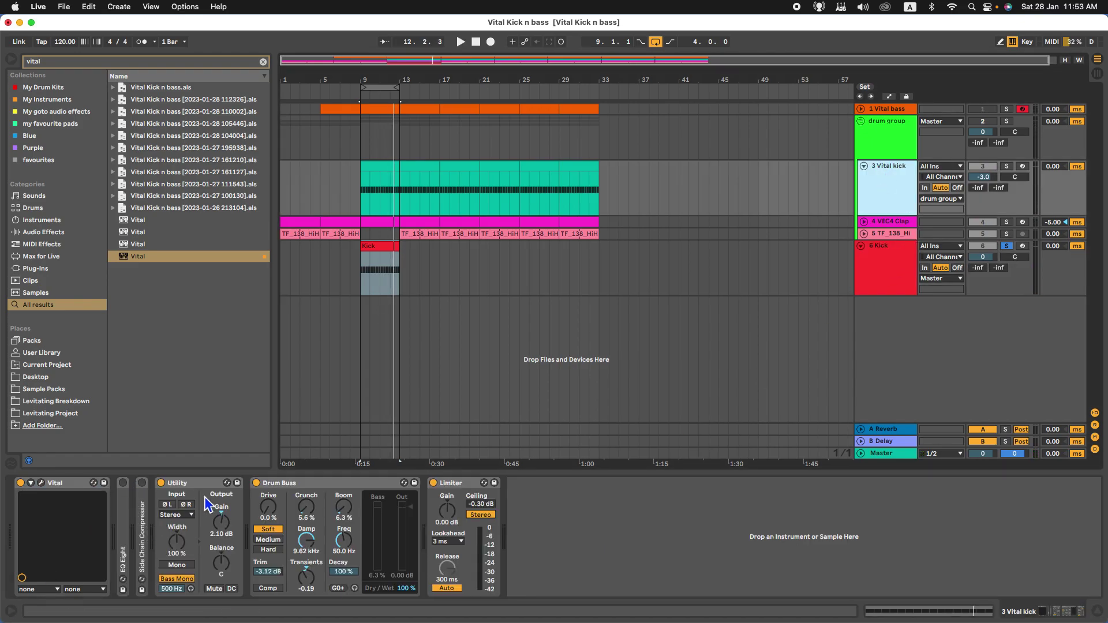
click(41, 483)
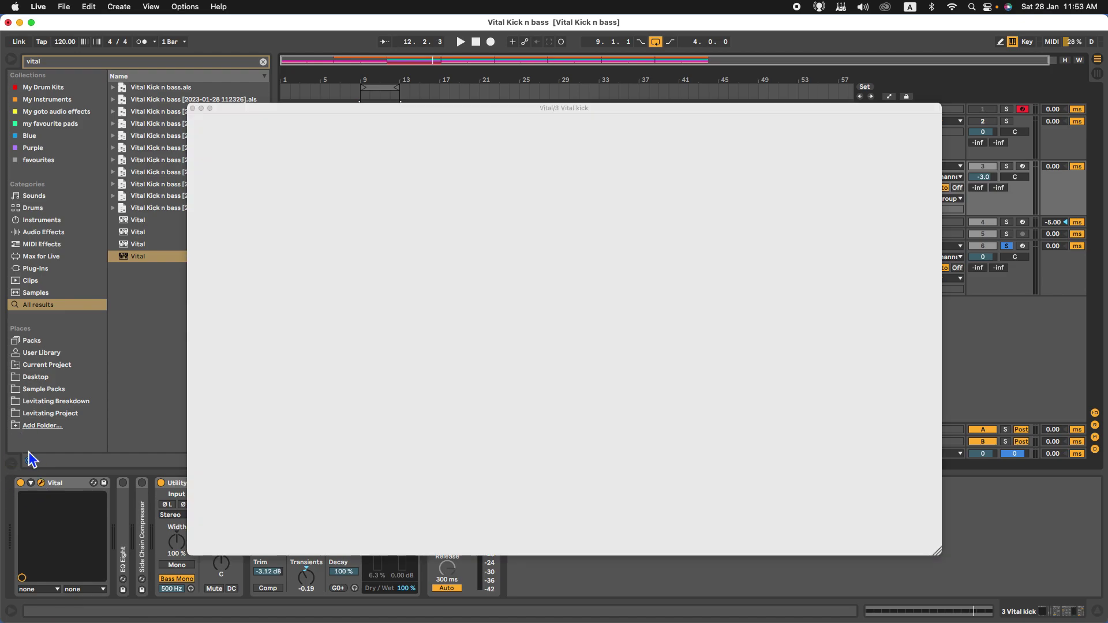
drag(389, 112, 316, 23)
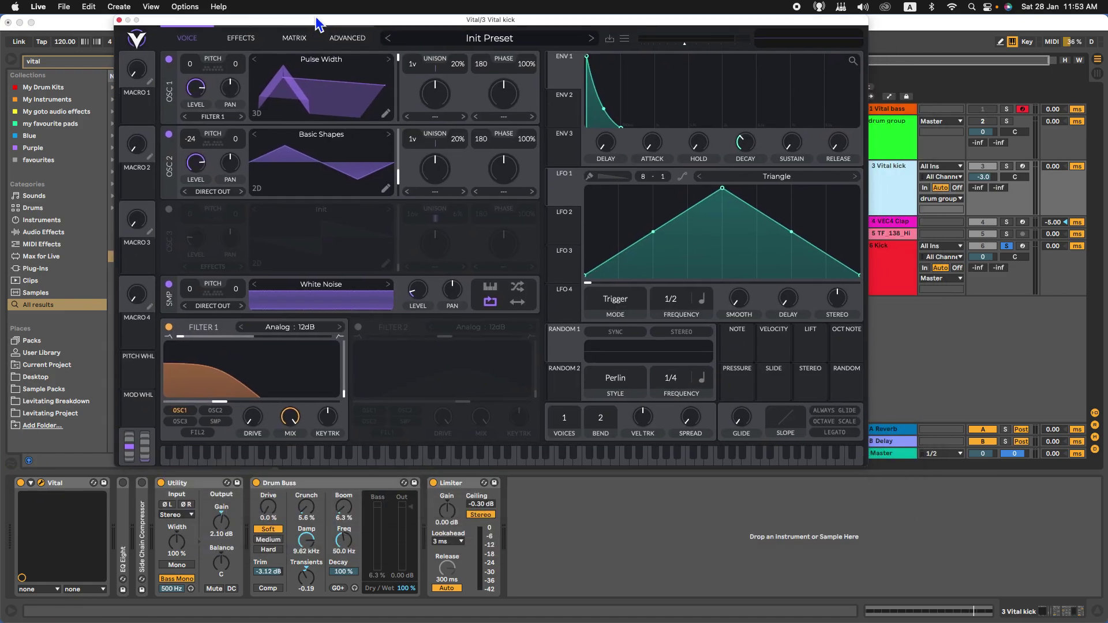
click(242, 41)
click(188, 39)
click(242, 41)
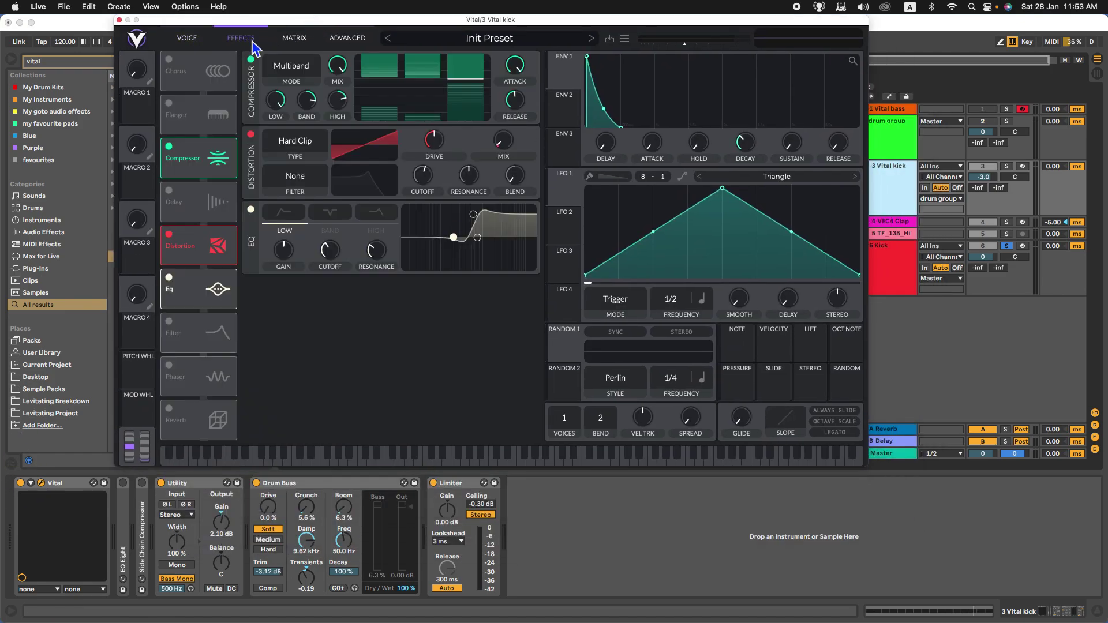
click(295, 40)
click(348, 42)
click(185, 39)
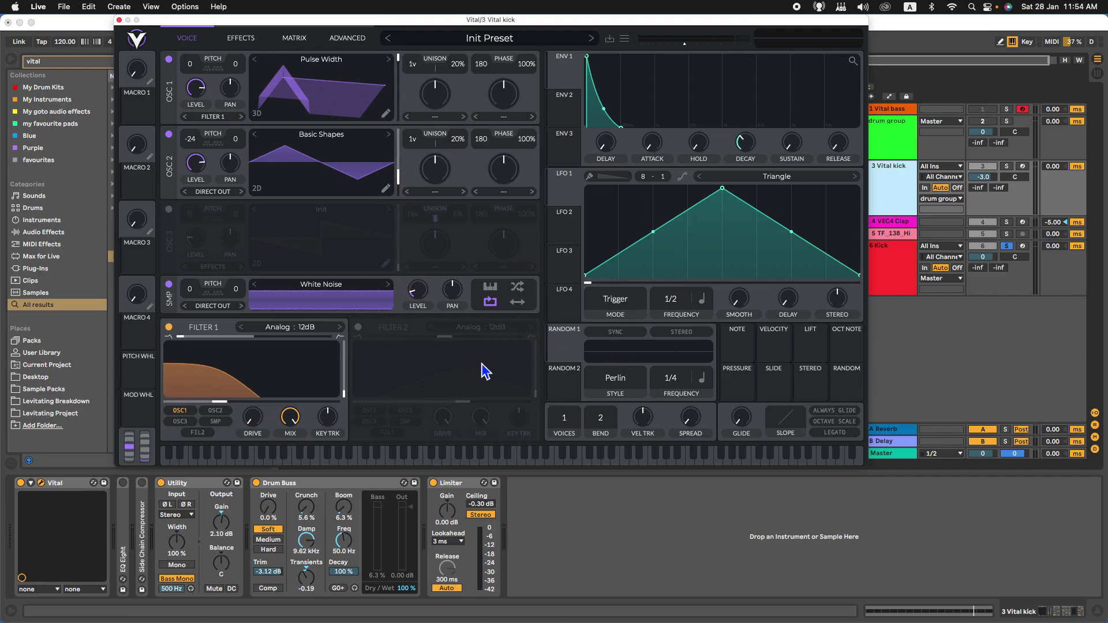
click(119, 20)
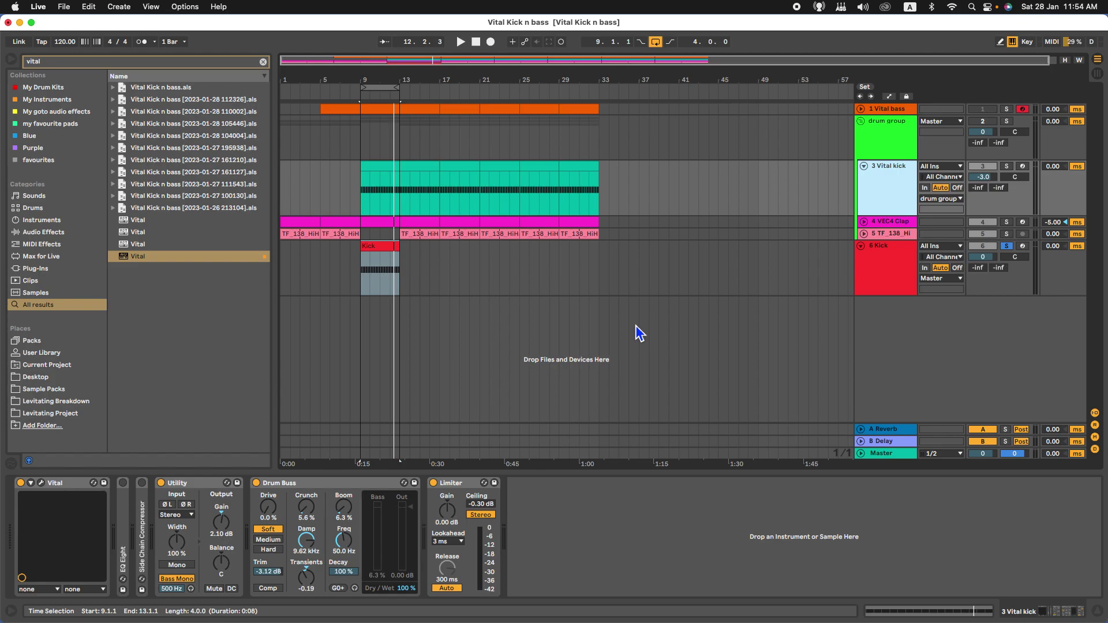
click(40, 484)
click(119, 20)
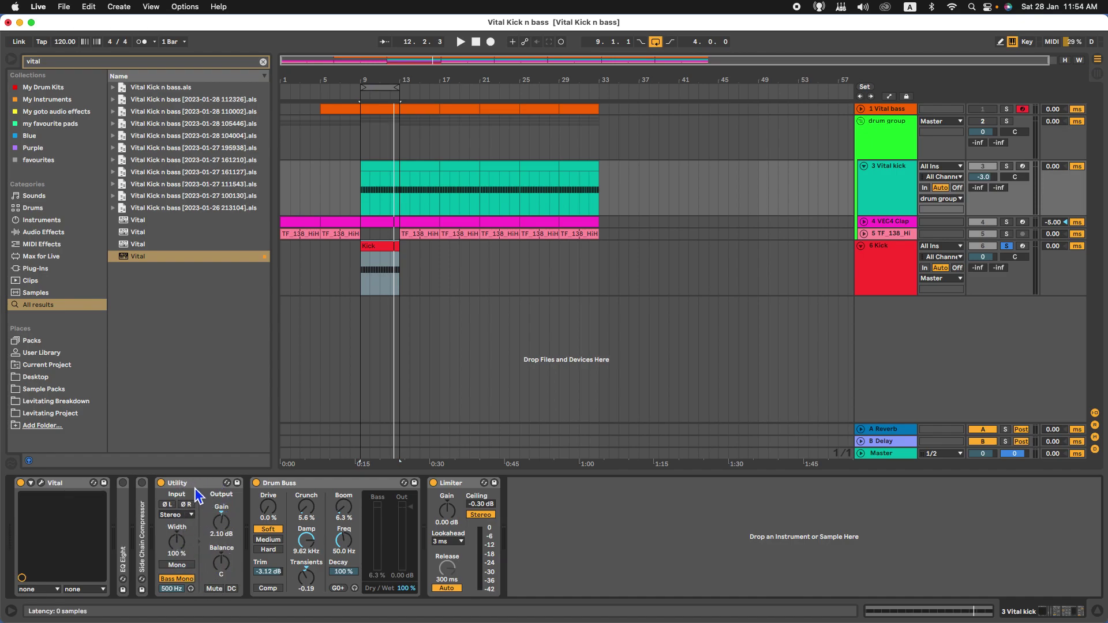
Step: Find the Utility device by searching for "util" and add it after Vital on the Kick track
click(896, 271)
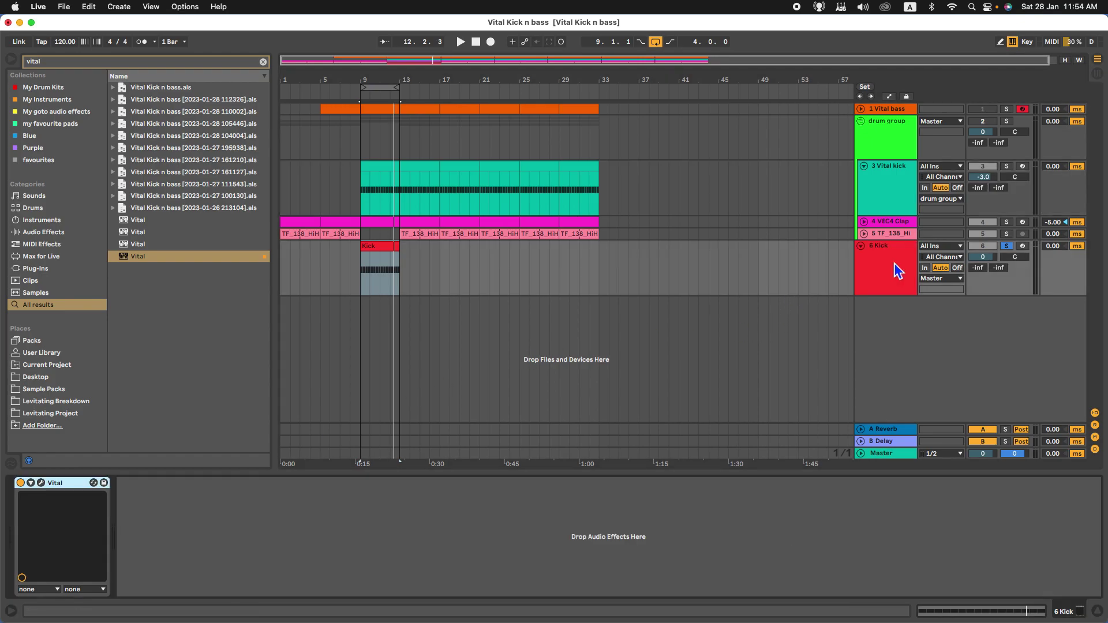
key(super+f)
text(utilu)
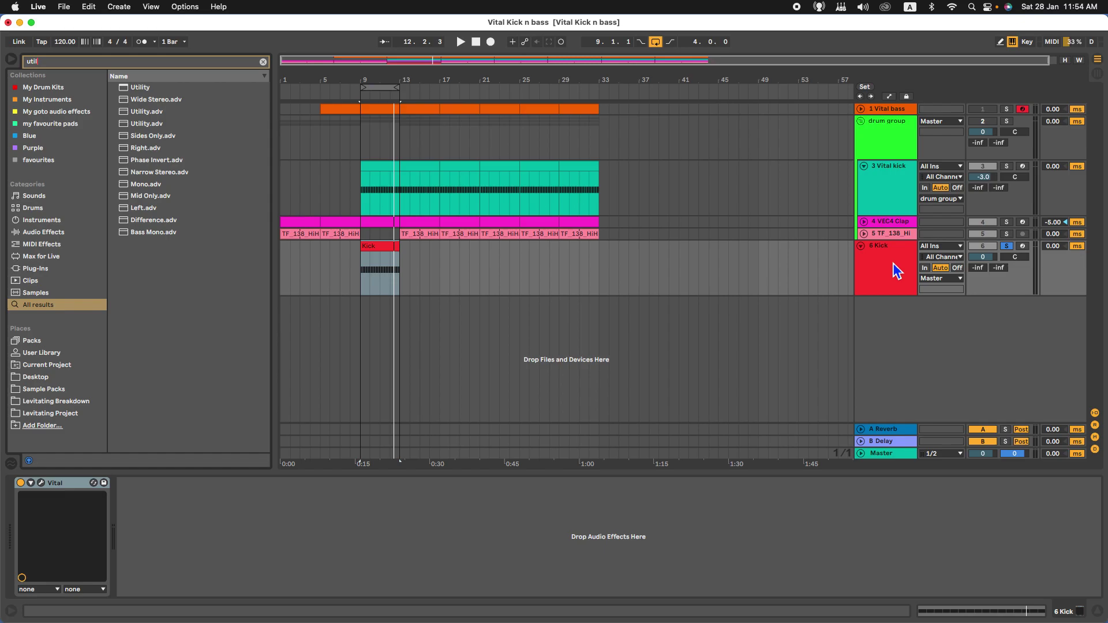
drag(196, 88, 334, 566)
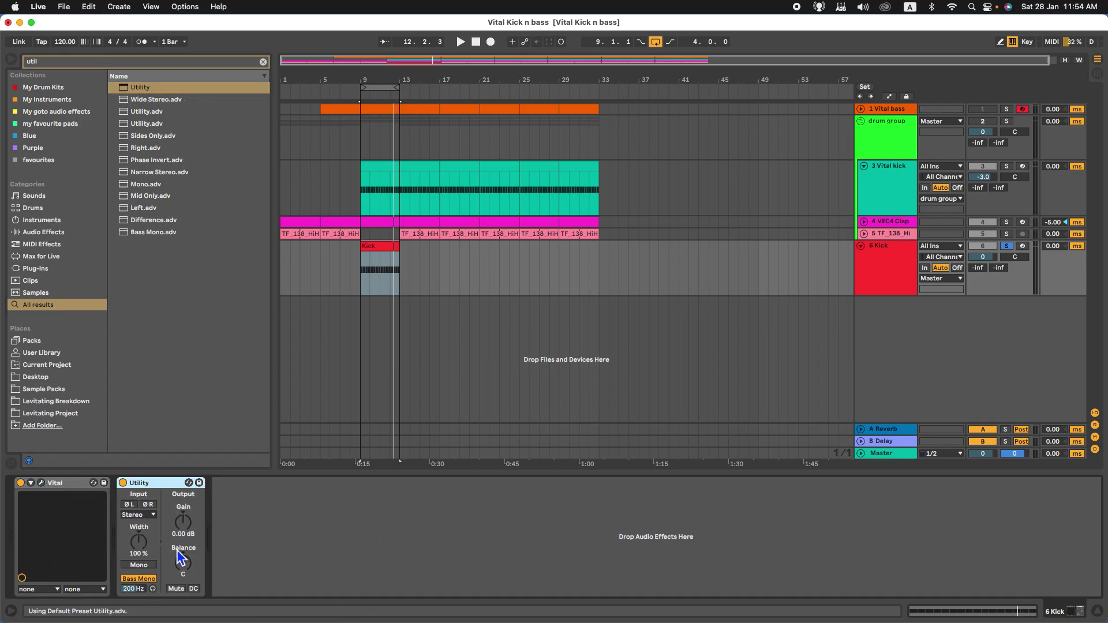
Step: Recheck the Vital kick reference patch's effects, oscillators and output volume
click(877, 202)
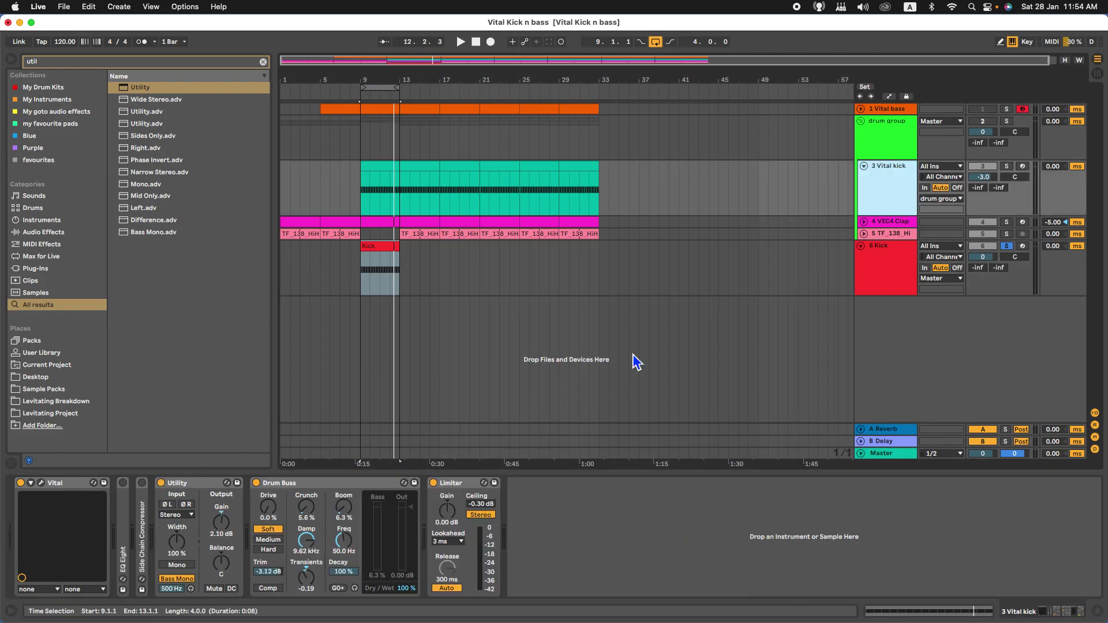
click(42, 482)
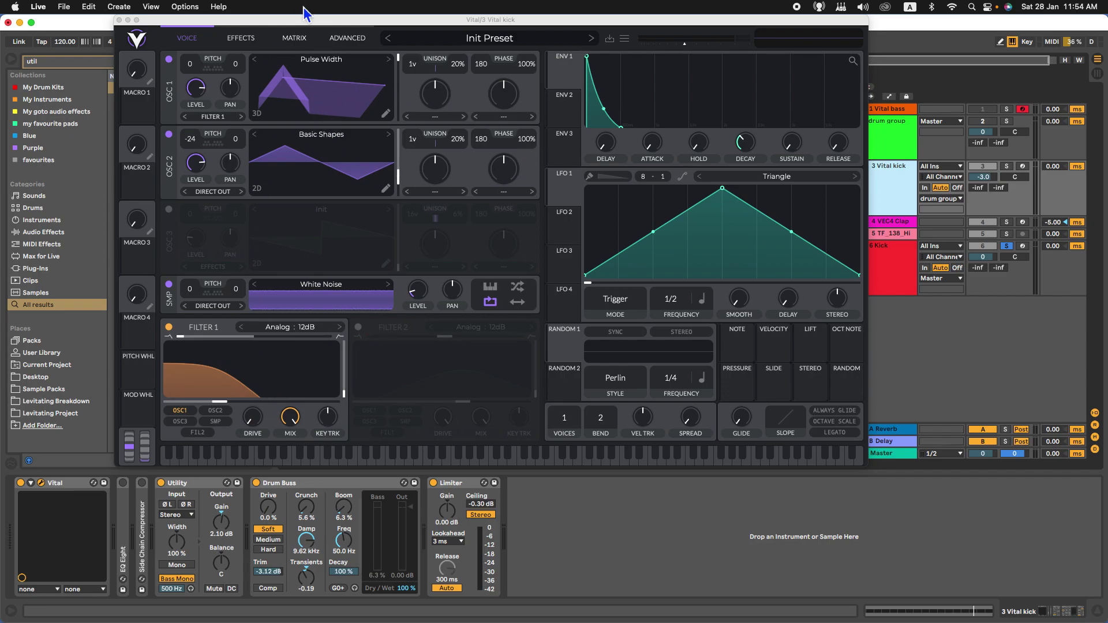
click(240, 38)
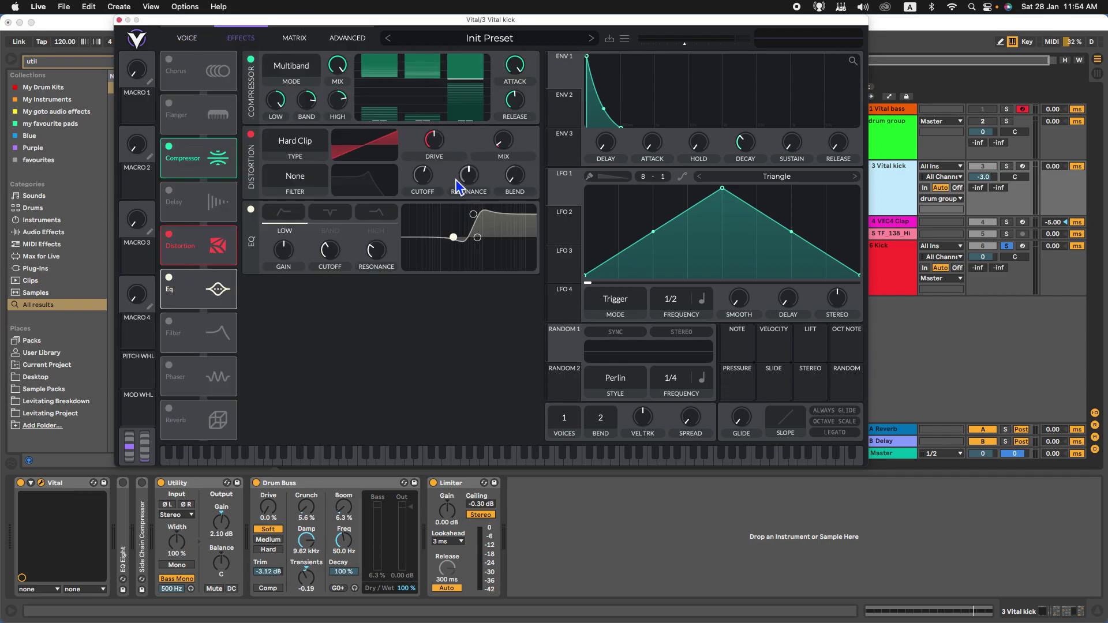
click(184, 41)
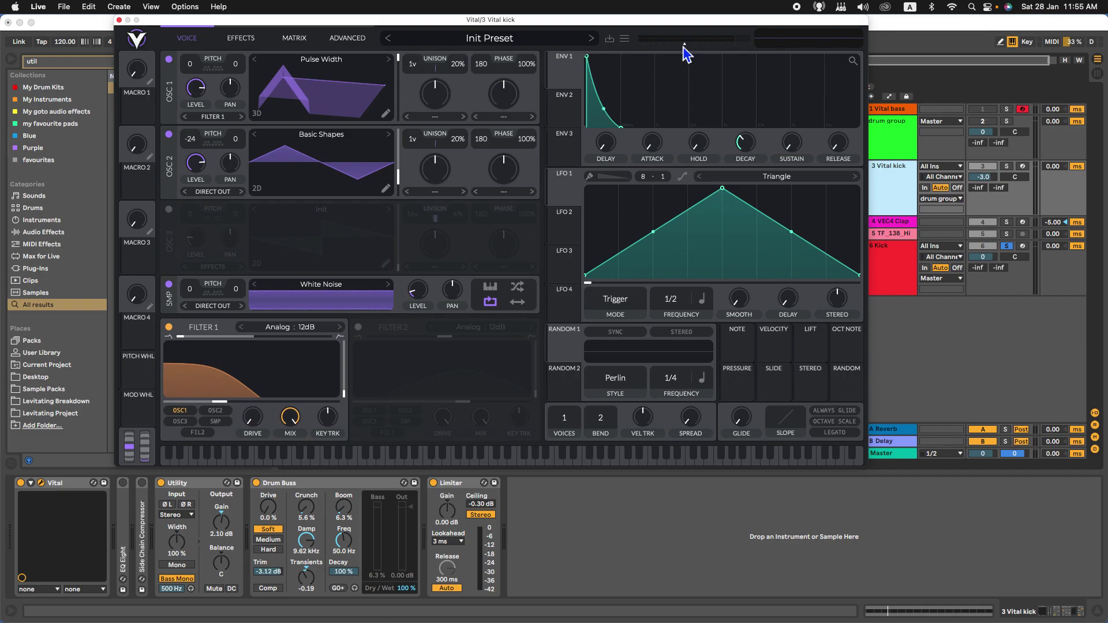
click(119, 20)
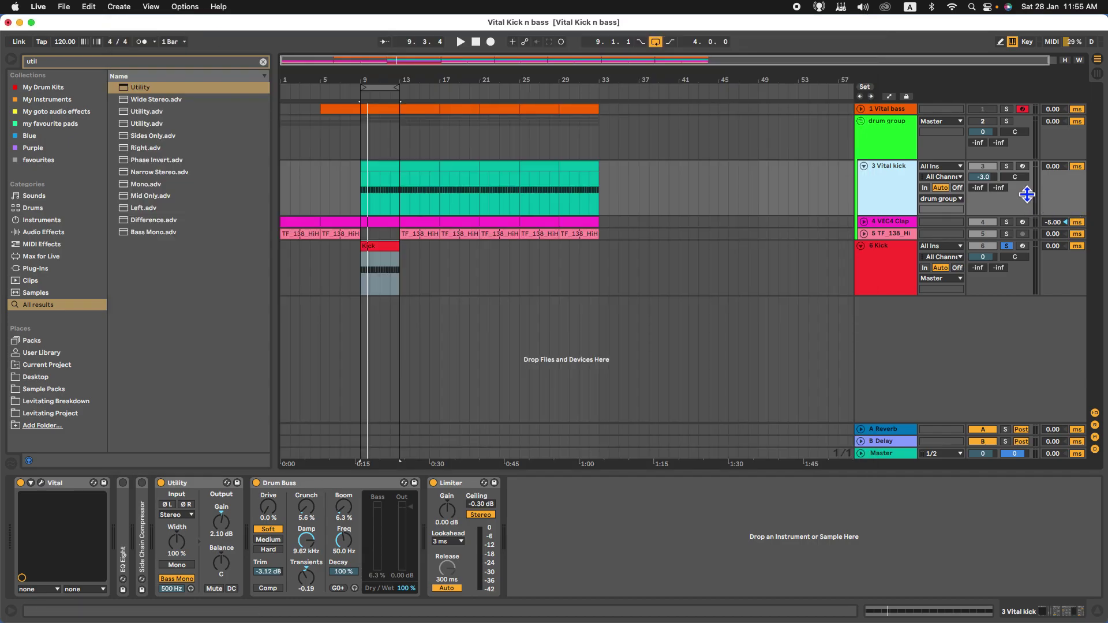
Step: Play back the kick and set the Kick track's Utility gain to 2.22 dB, using the Vital kick track's Utility as reference
key(space)
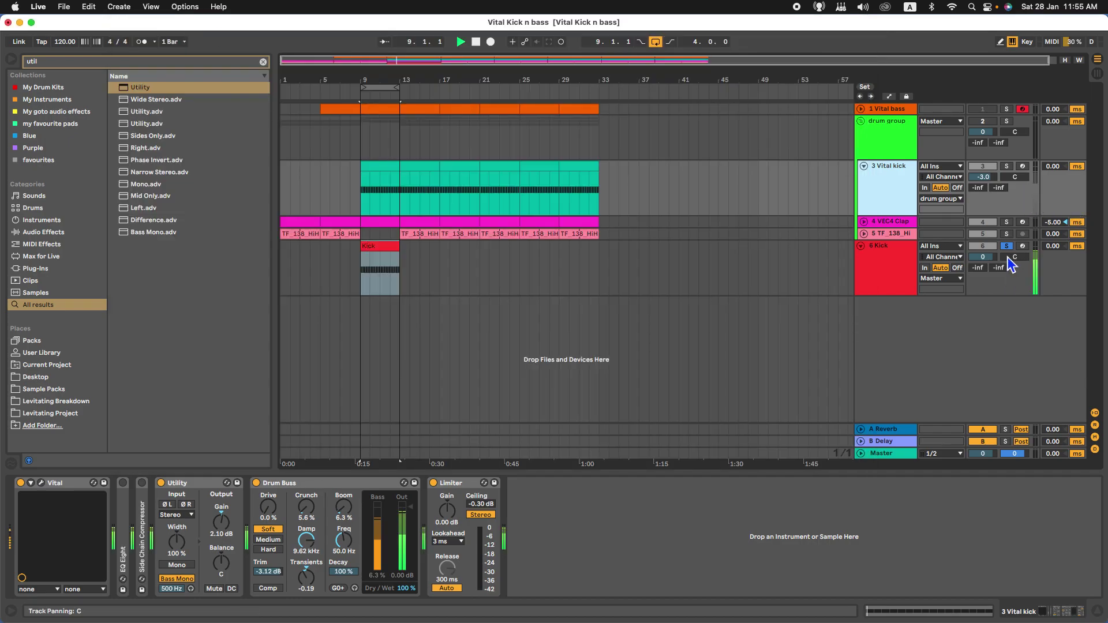
click(889, 265)
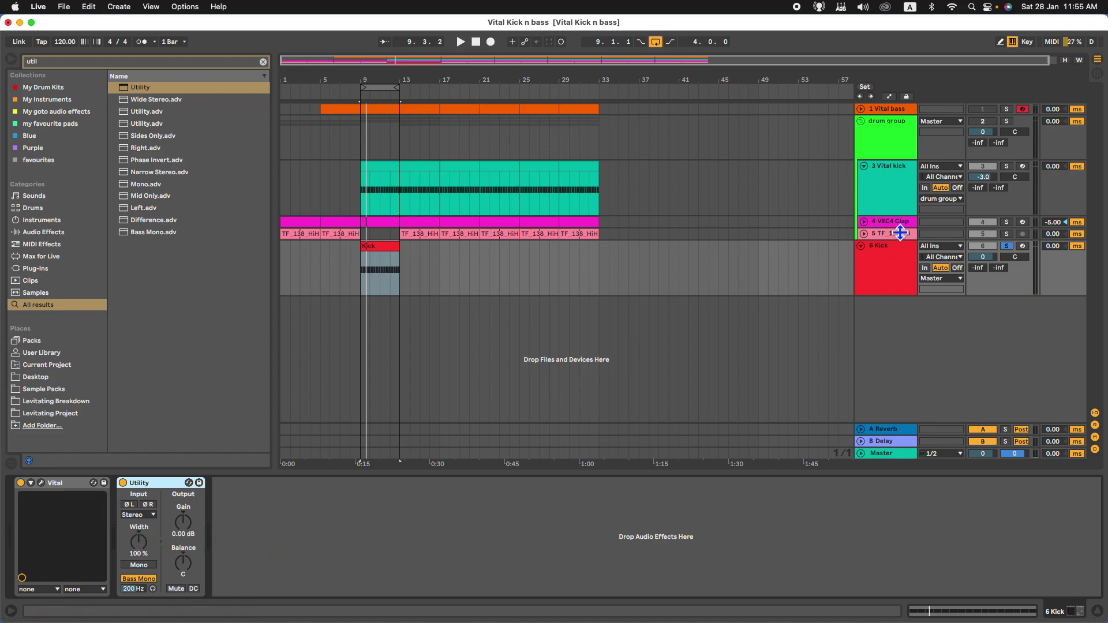
click(887, 203)
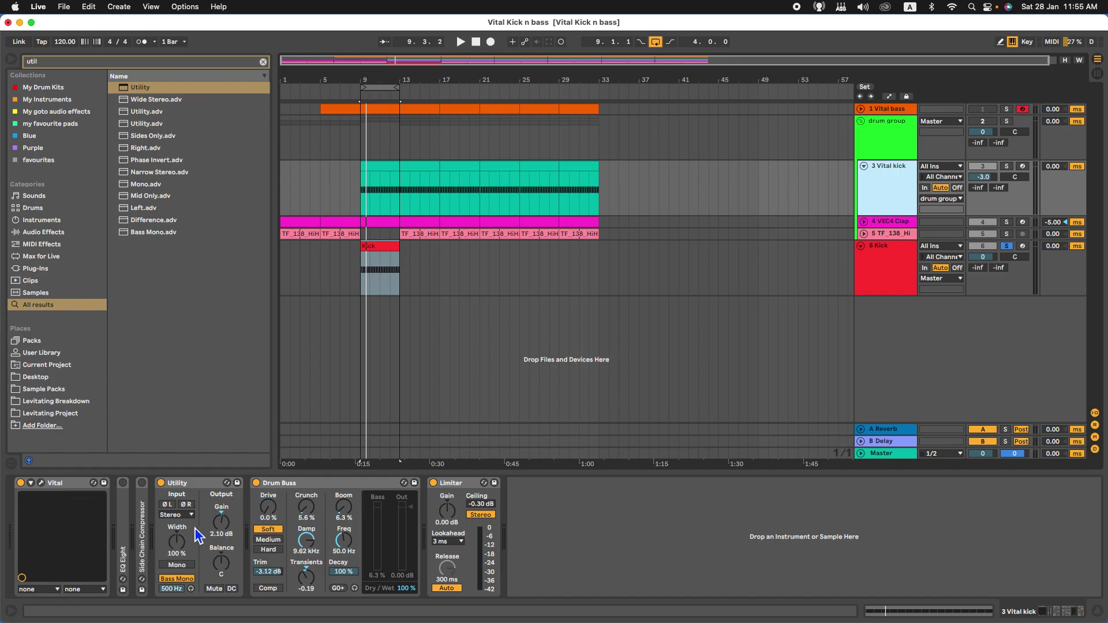
click(900, 275)
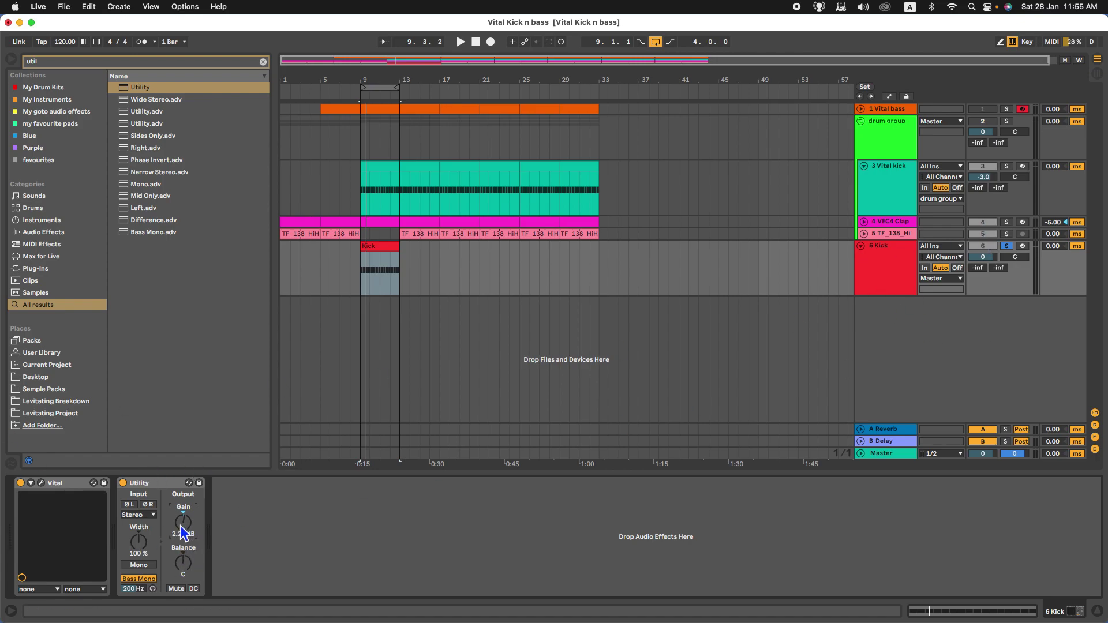
Step: Delete the EQ Eight and Side Chain Compressor devices from the Vital kick track
click(888, 211)
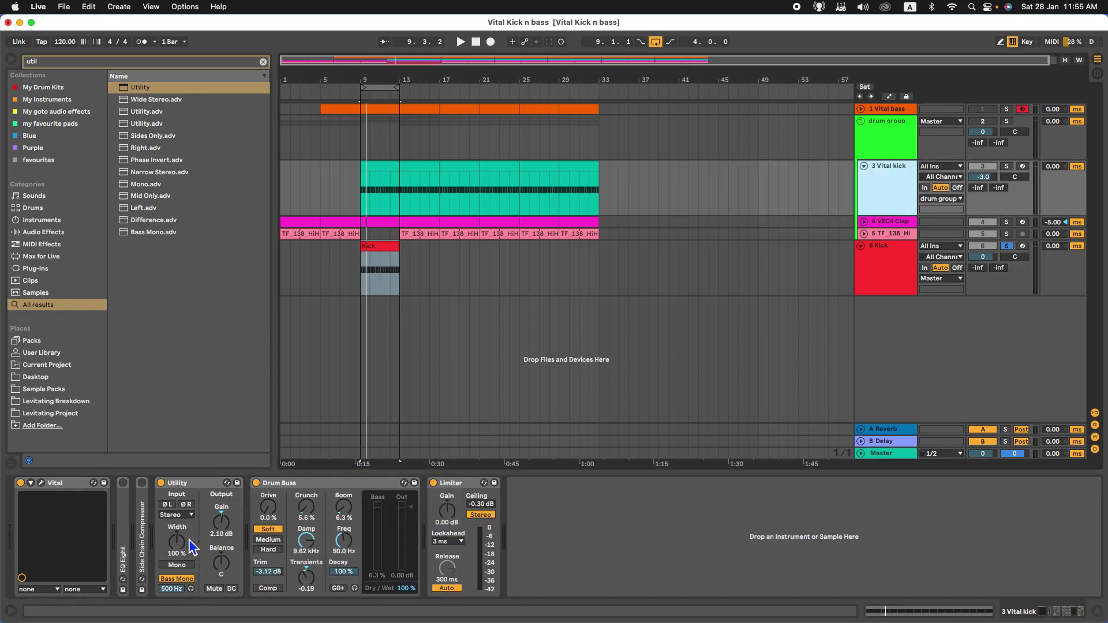
click(143, 540)
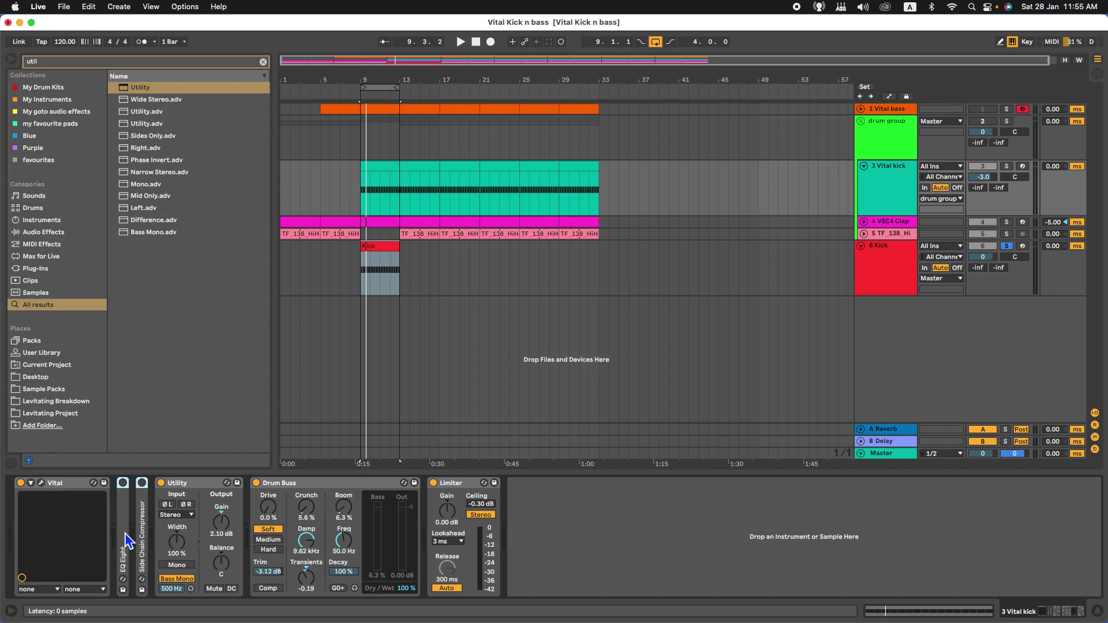
key(Delete)
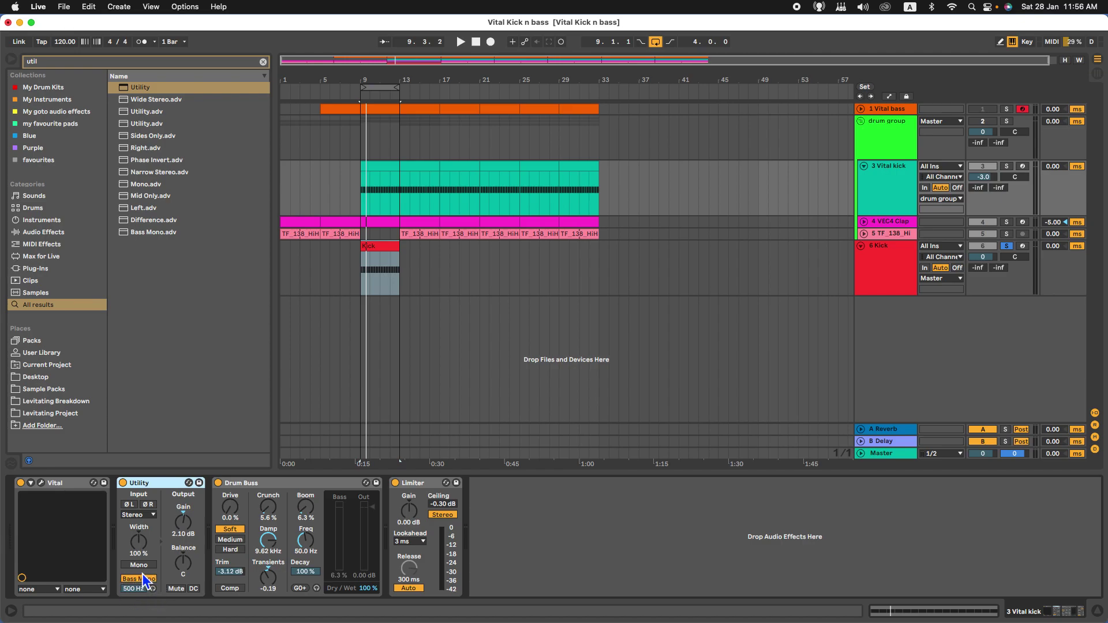
Step: Set the Bass Mono frequency of the Kick track's Utility to 500 Hz
click(894, 278)
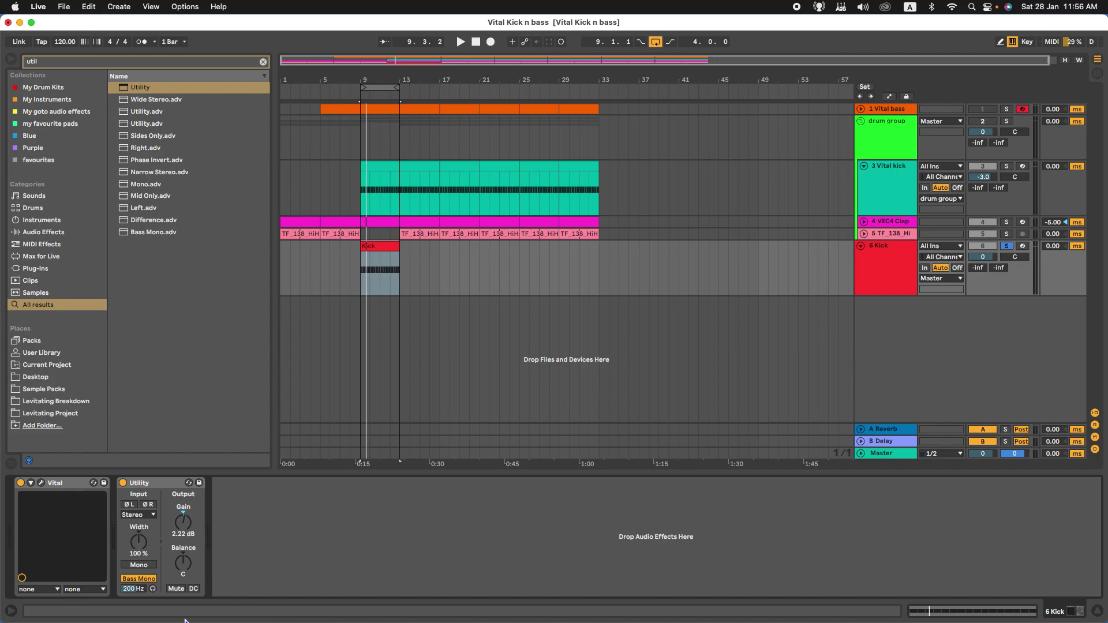
drag(134, 595, 135, 590)
Step: Check the Drum Buss settings on the Vital kick track and return to the Kick track's devices
click(893, 213)
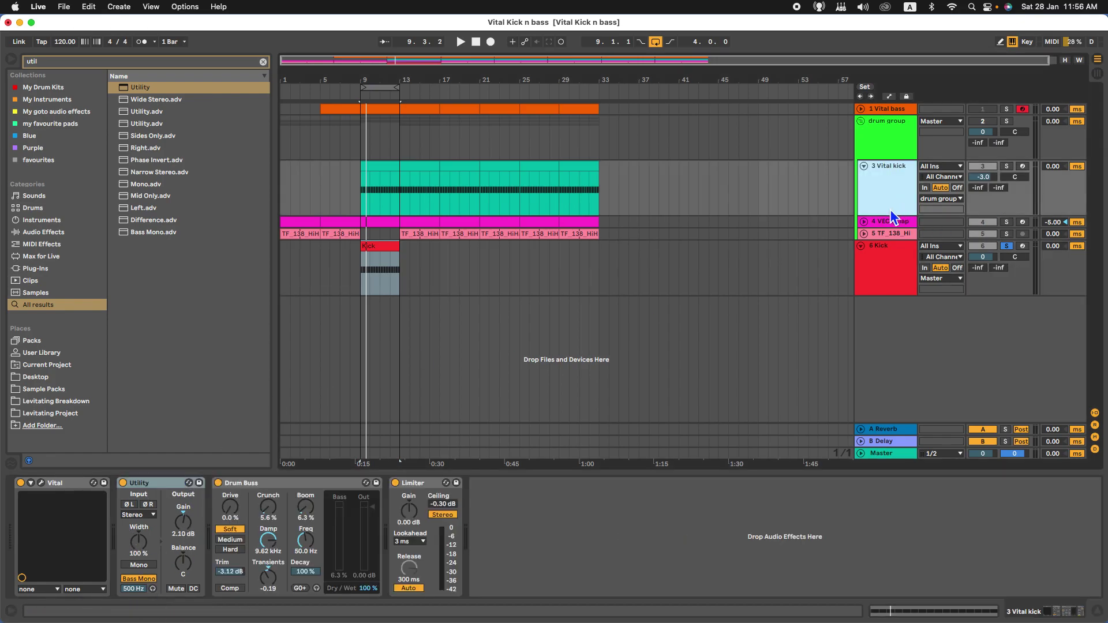
click(302, 500)
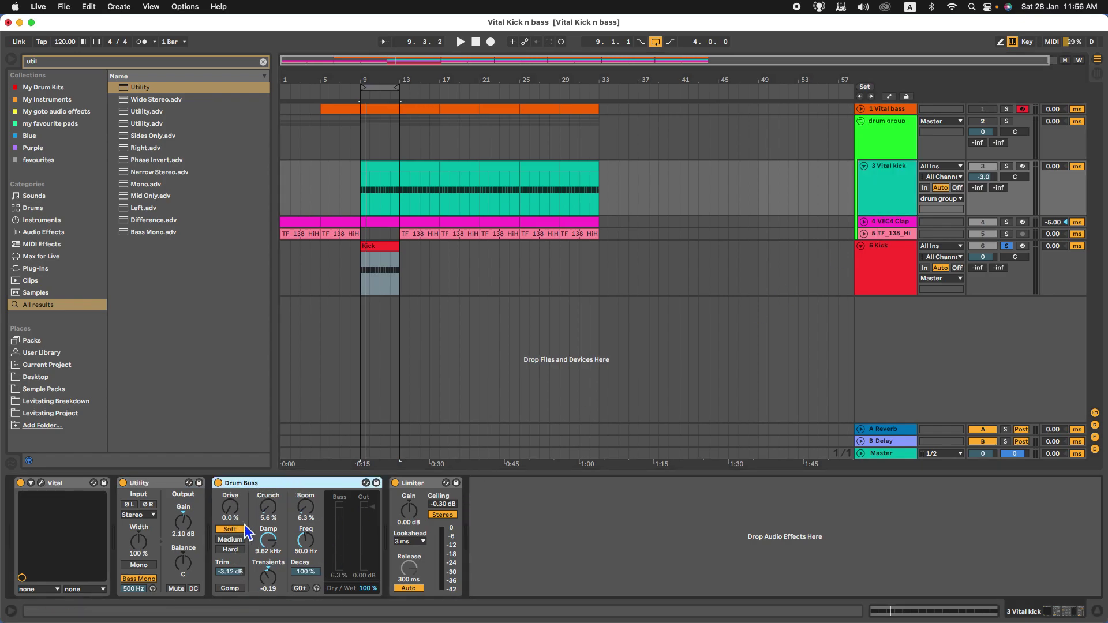
click(899, 271)
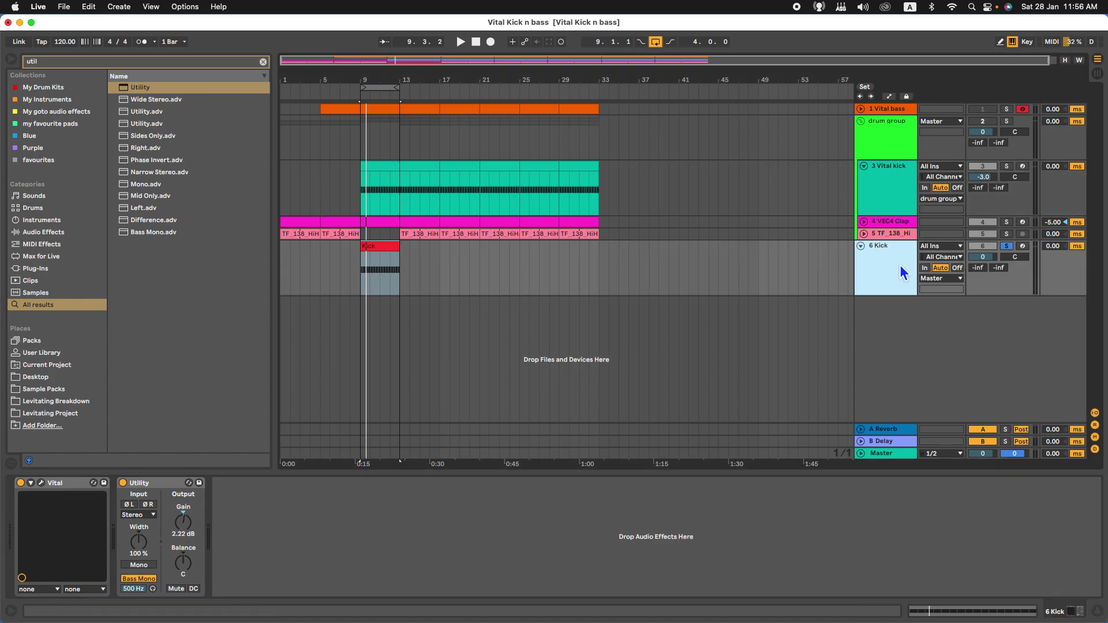
Step: Search the browser for "drum" and add Drum Buss after Utility on the Kick track
key(super+f)
text(dr)
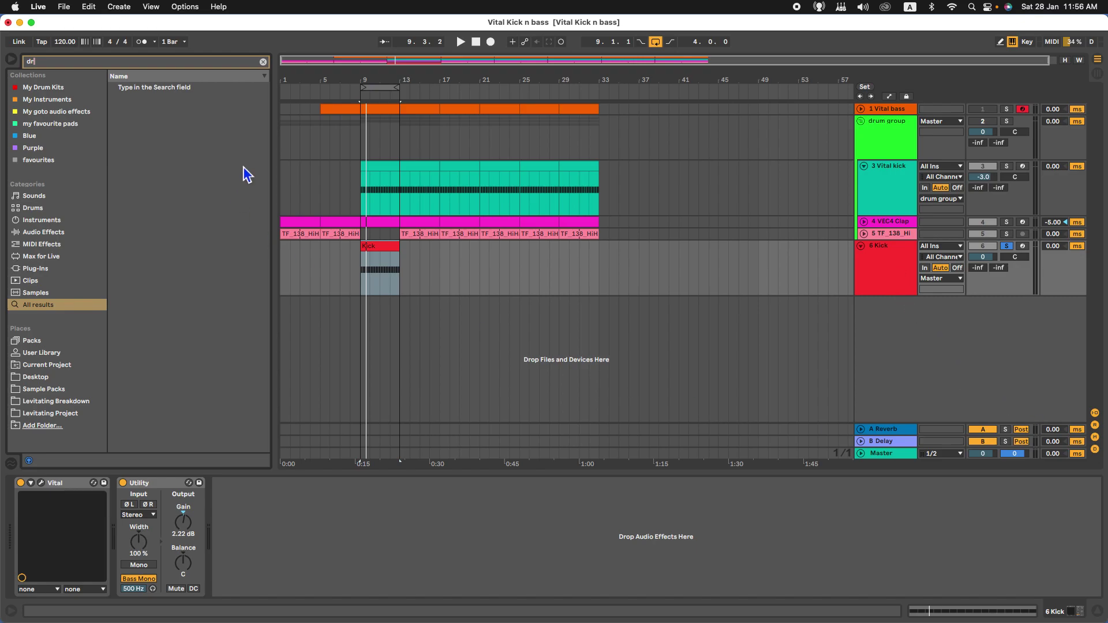
text(um)
click(164, 104)
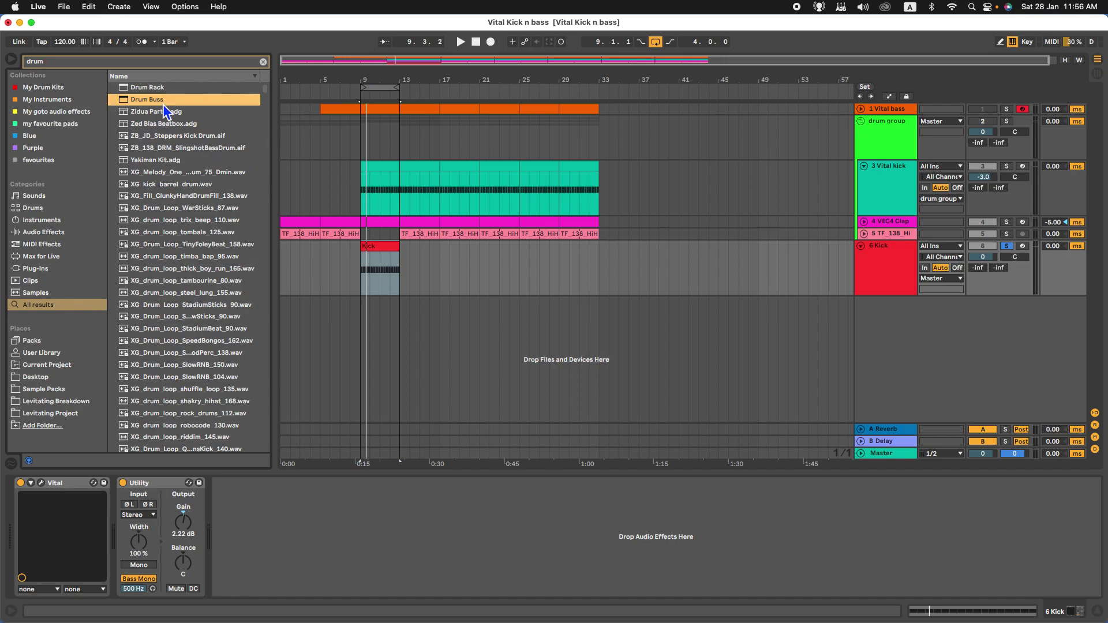
drag(217, 192, 338, 568)
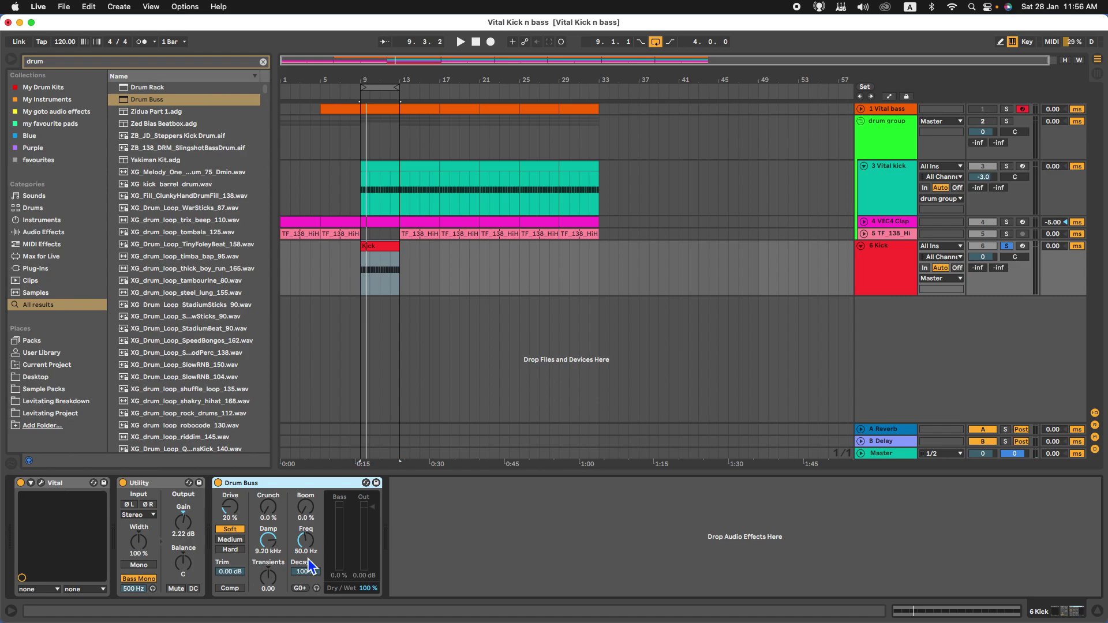
Step: Set Drum Buss Transients on the Kick track to -0.19, matching the Vital kick track
click(892, 196)
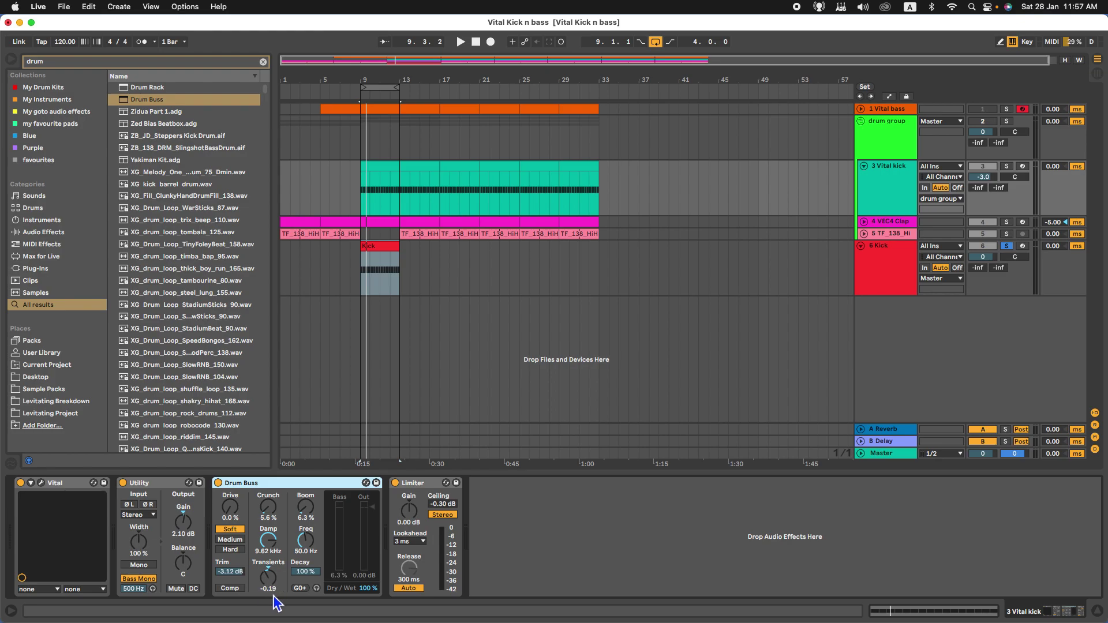
click(915, 254)
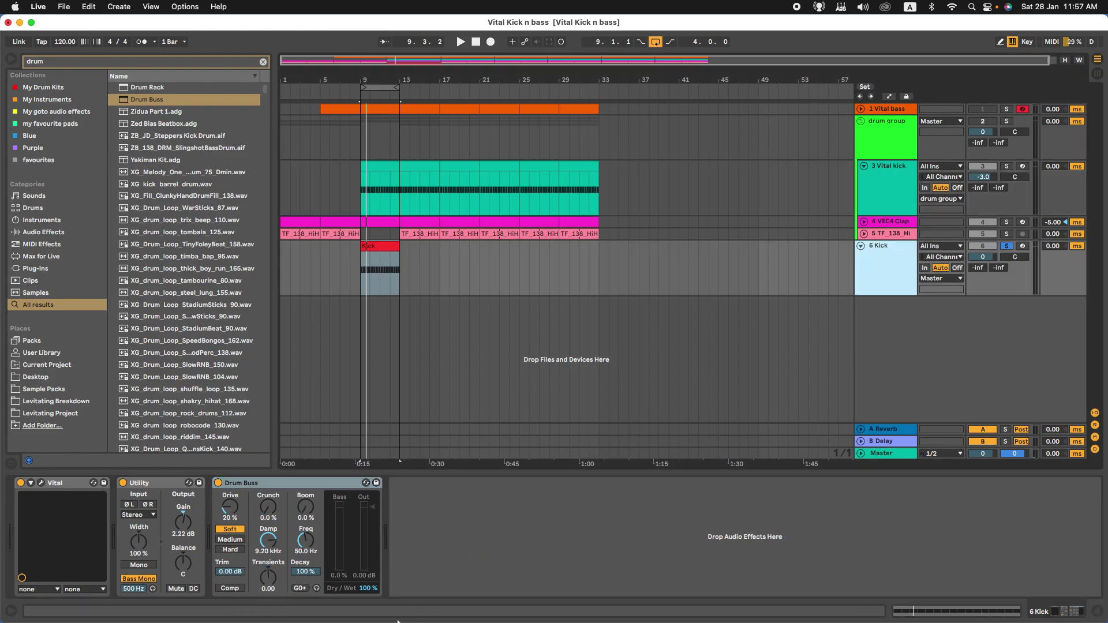
drag(268, 584, 267, 591)
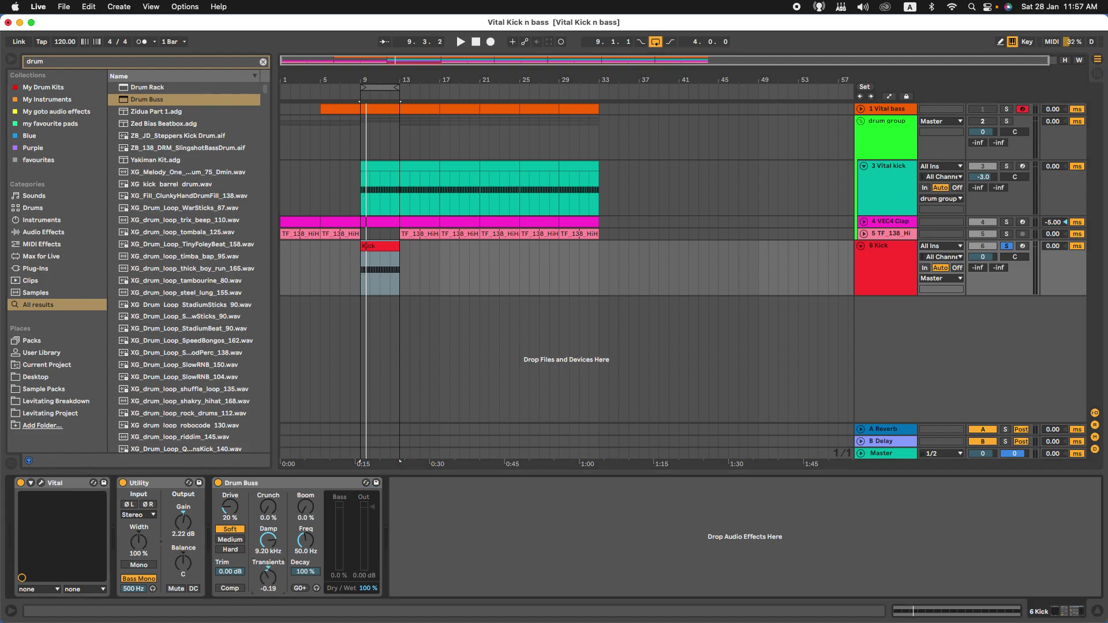
Step: Play the Kick track with Drum Buss on and bypassed to compare the sound, leaving it switched on
key(space)
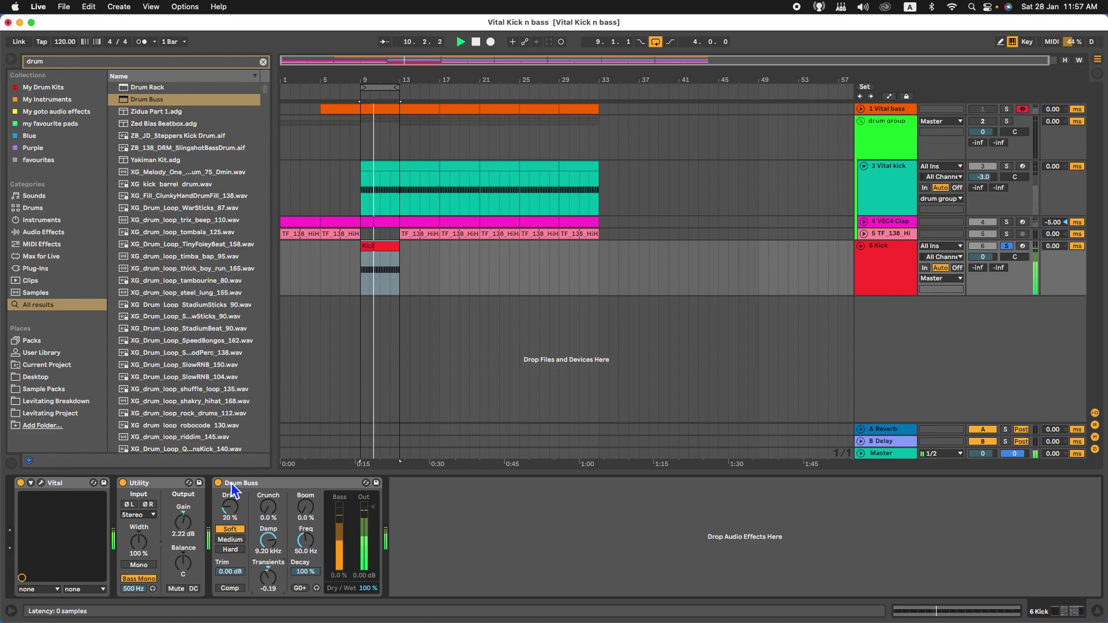
key(space)
click(218, 483)
key(space)
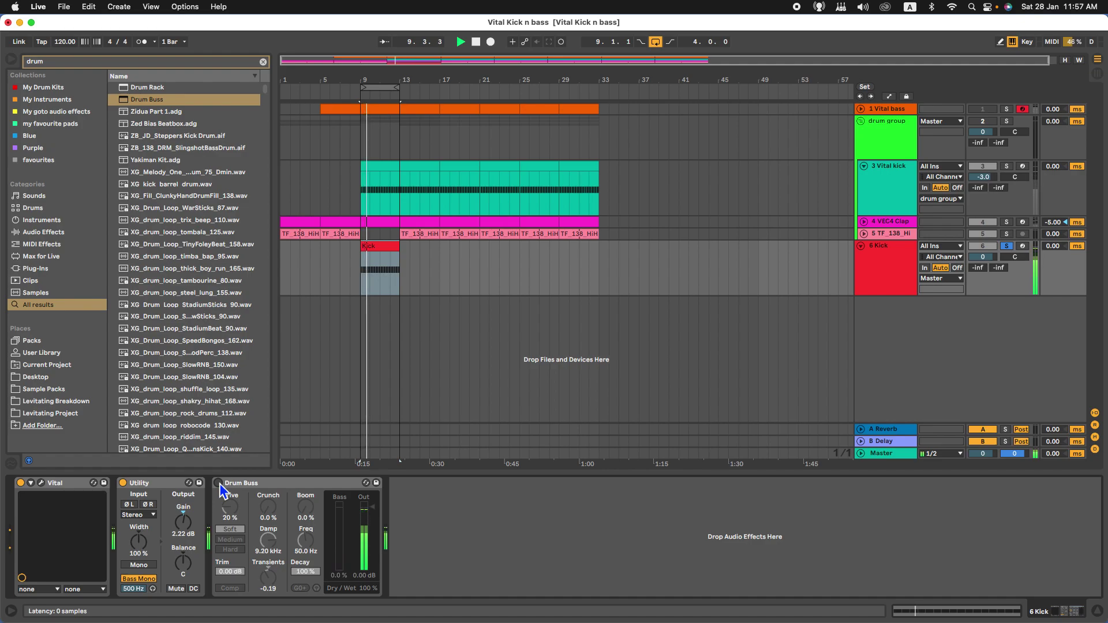
click(218, 483)
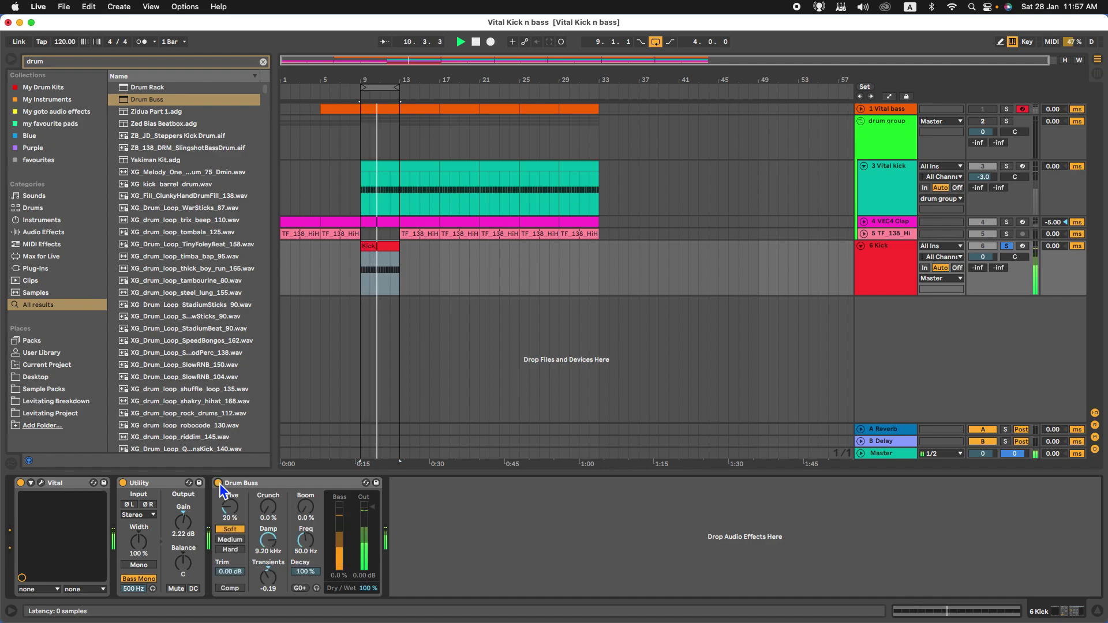
Step: Set the Kick track's Drum Buss Trim to -3.12 dB, matching the Vital kick track, and play it back
click(894, 195)
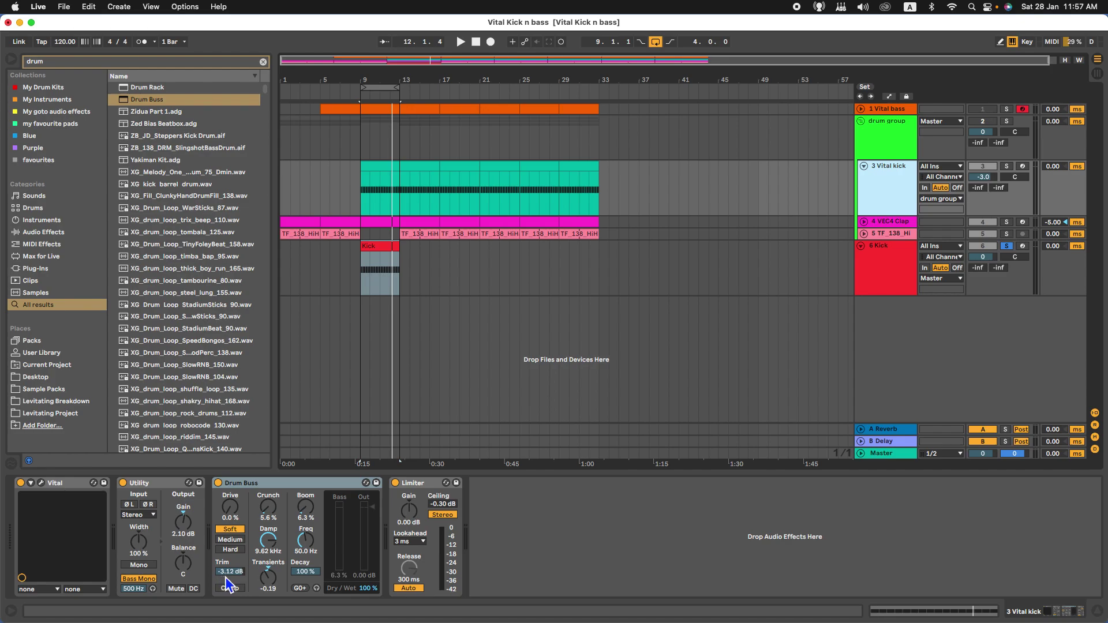
click(874, 269)
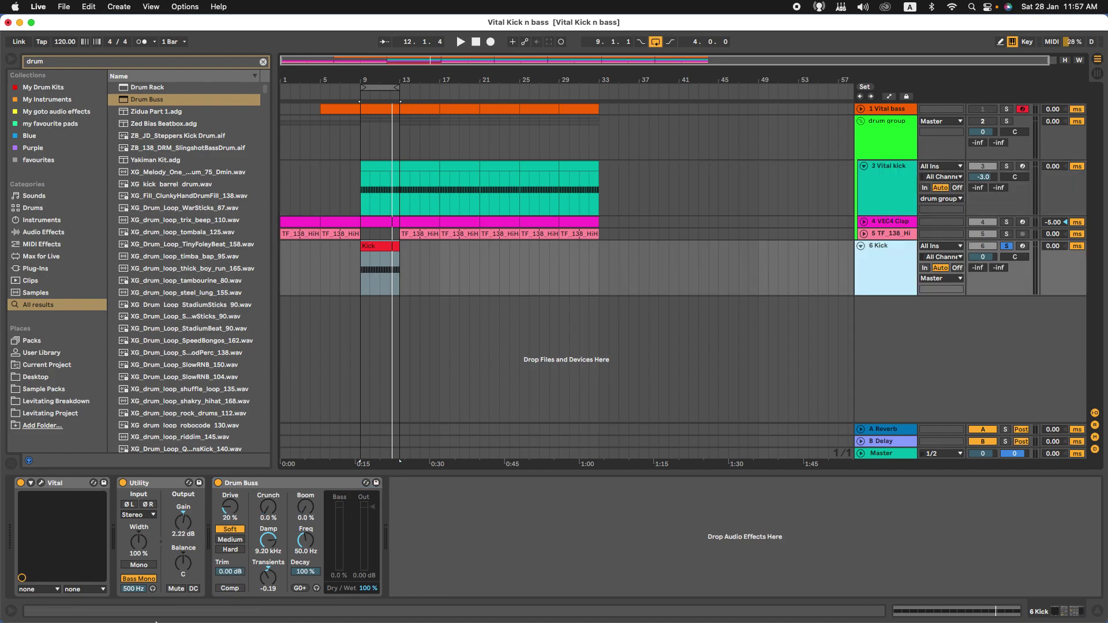
drag(226, 570, 226, 579)
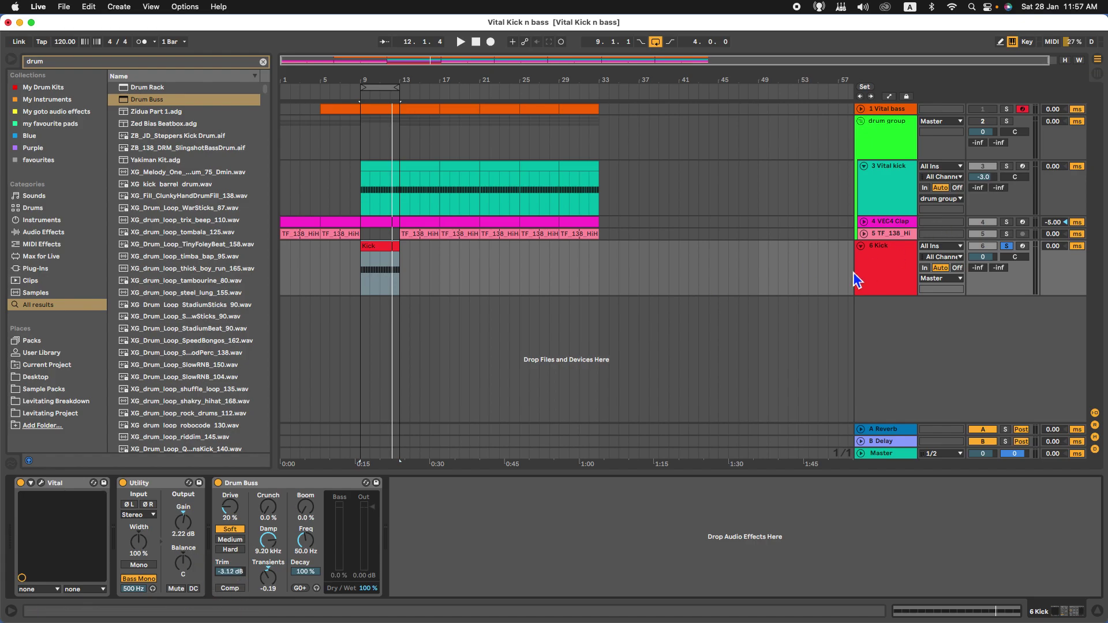
key(space)
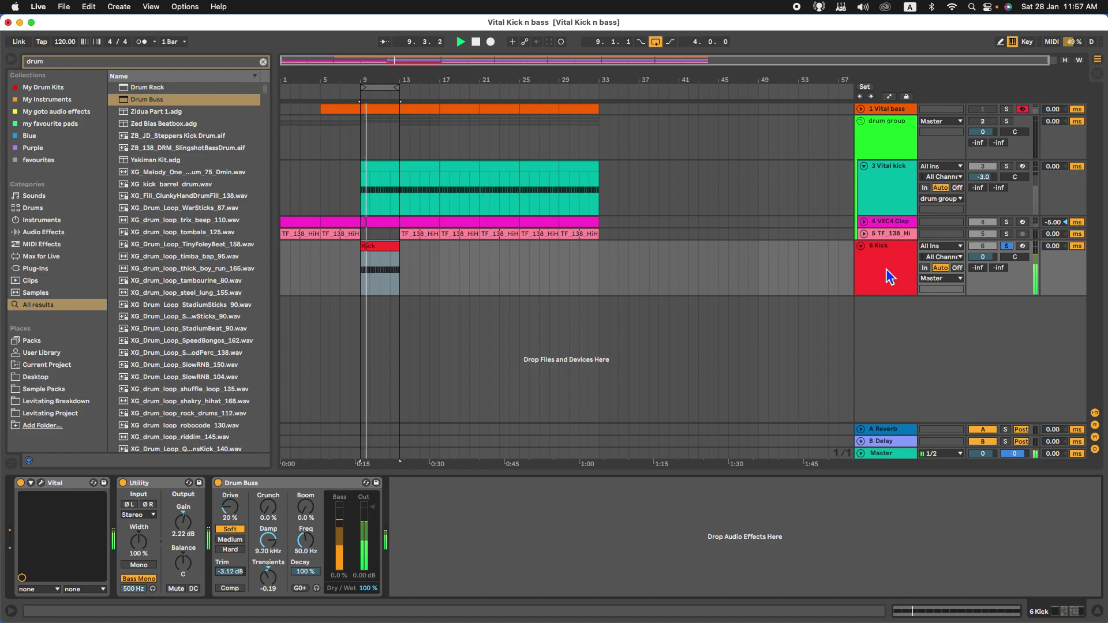
Step: Set the Kick track's Drum Buss Damp to 9.62 kHz, matching the Vital kick track
click(886, 197)
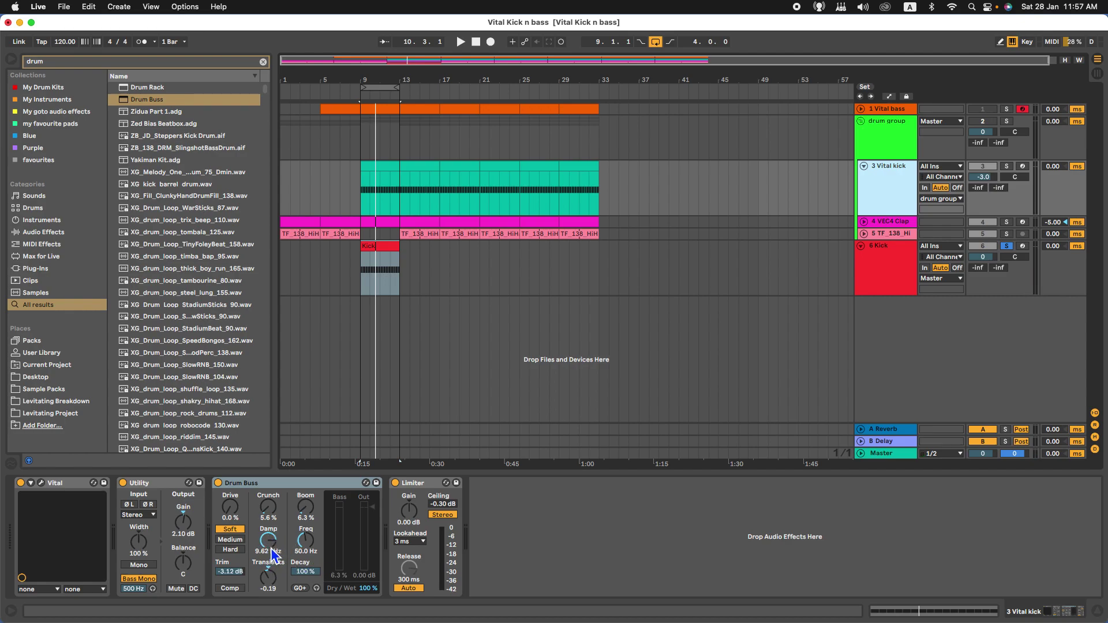
click(903, 279)
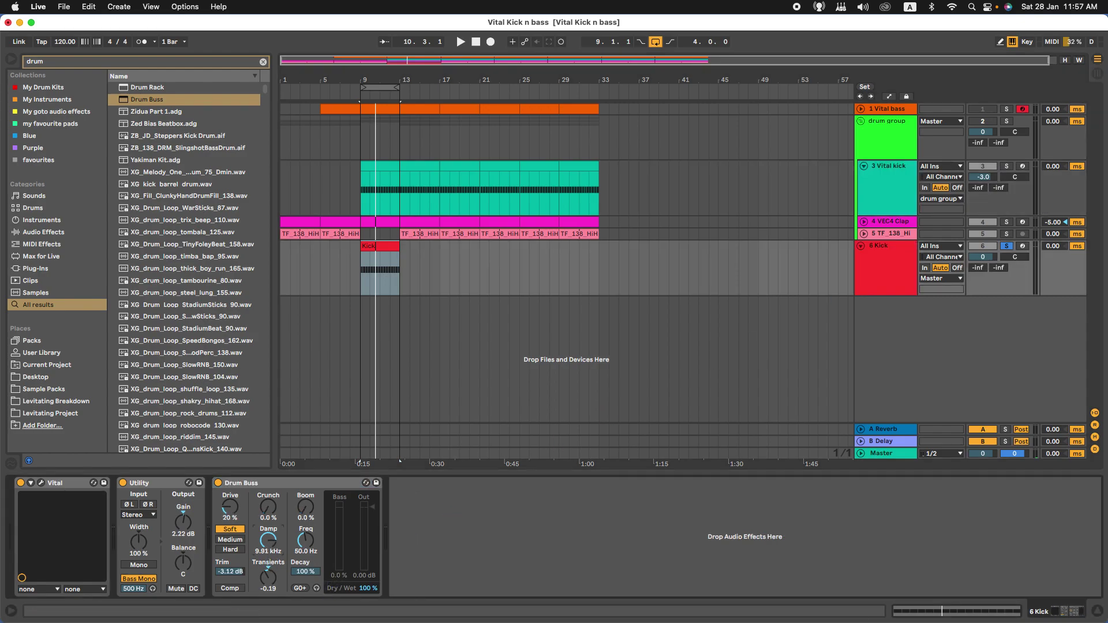
click(889, 196)
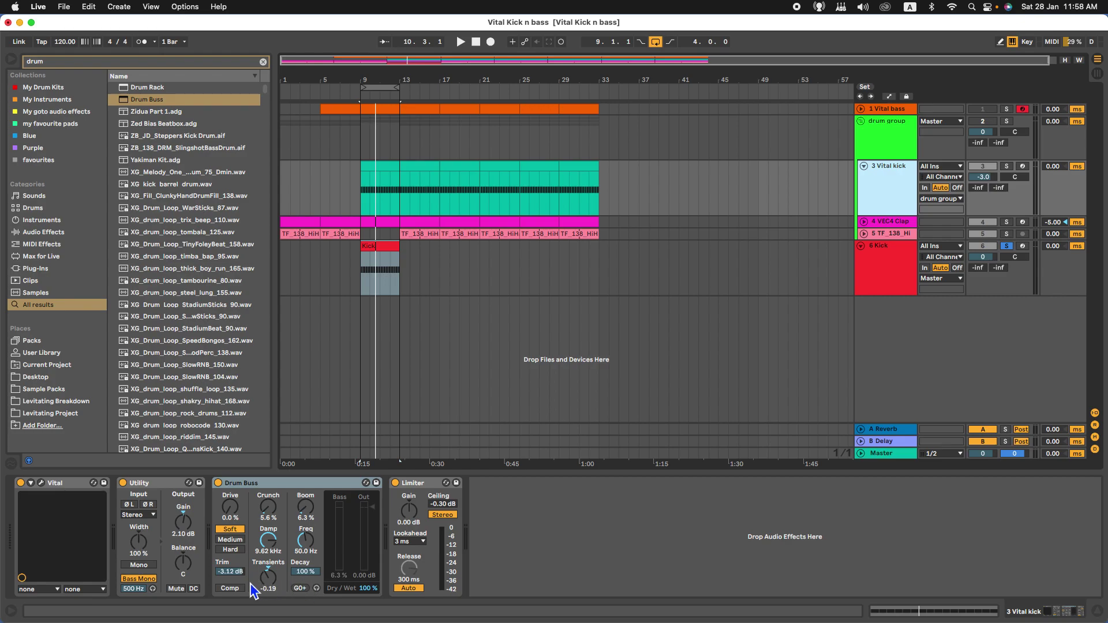
click(871, 288)
Step: Compare the Kick and Vital kick tracks during playback by soloing them alternately, ending with Kick soloed
key(space)
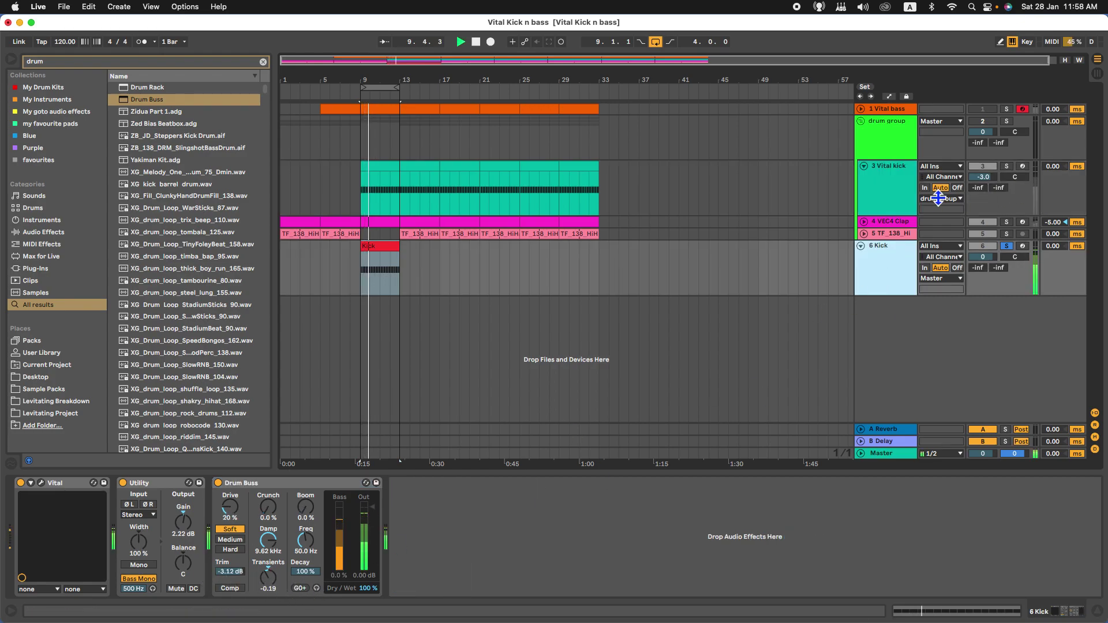
click(911, 189)
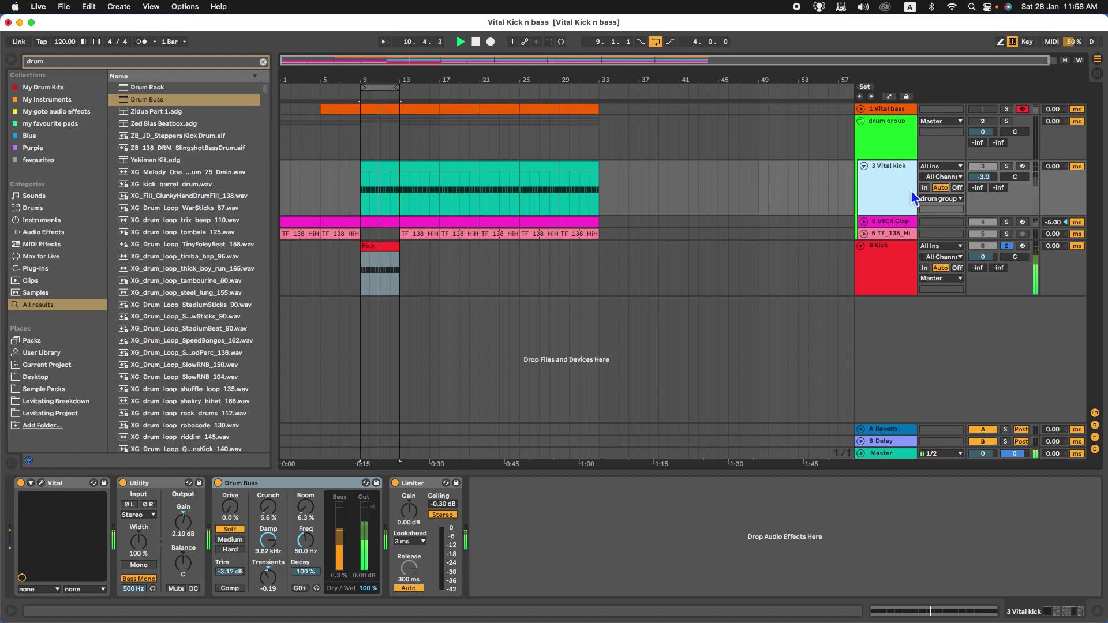
key(space)
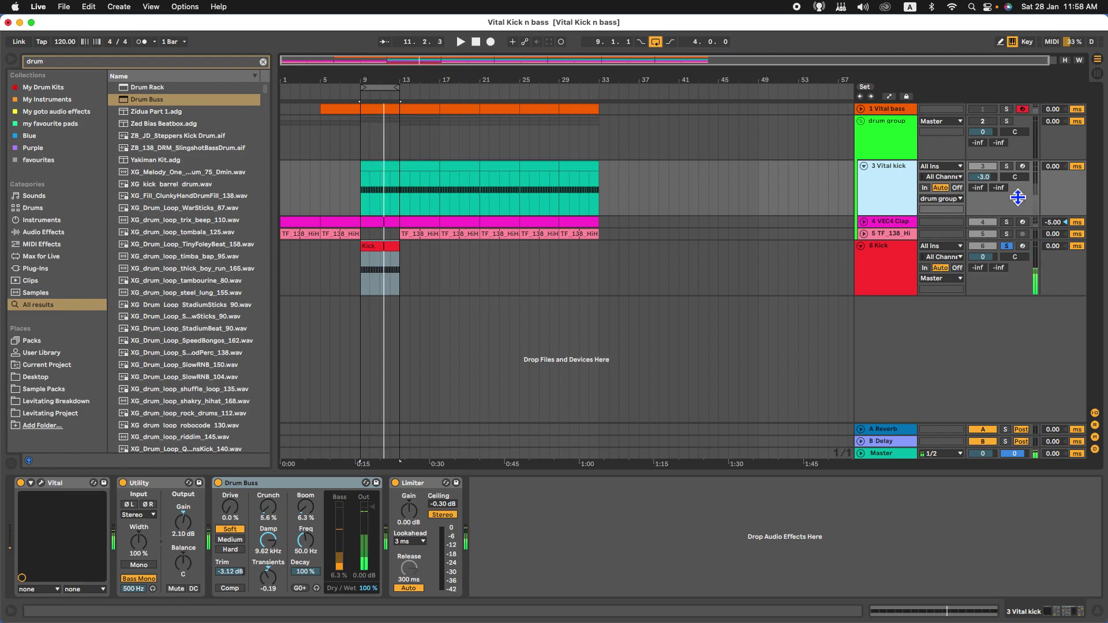
click(1007, 167)
key(space)
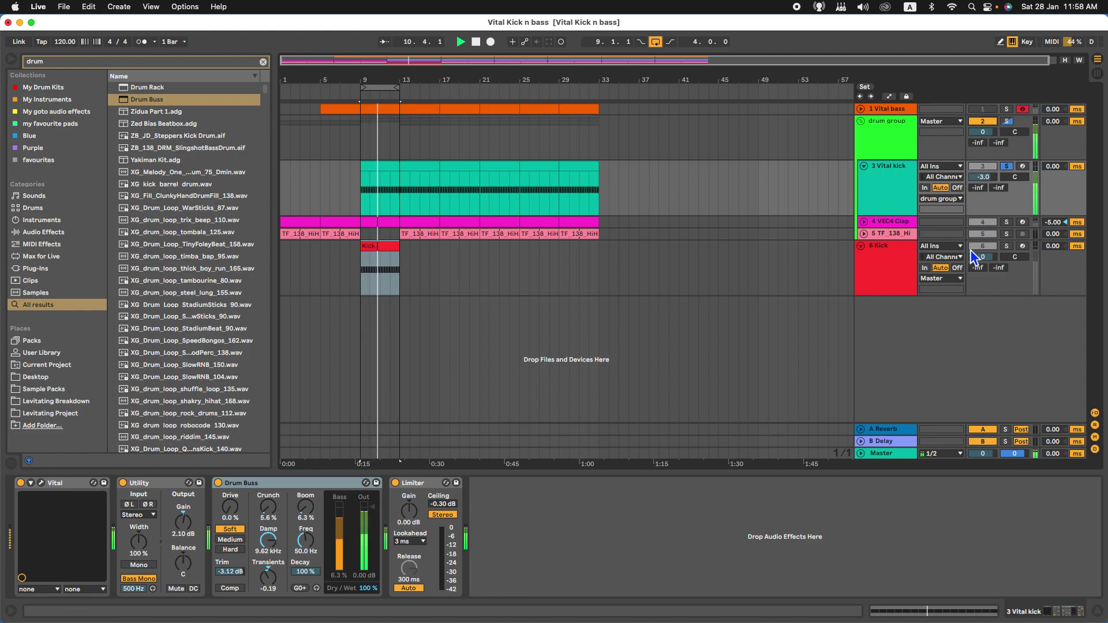
click(1007, 246)
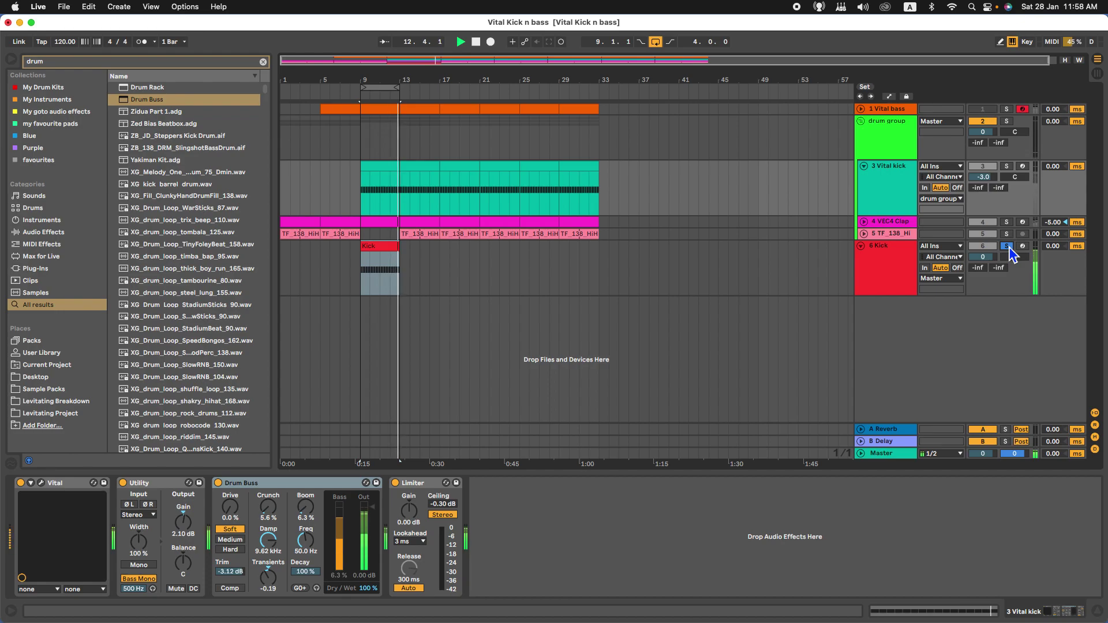
click(1008, 166)
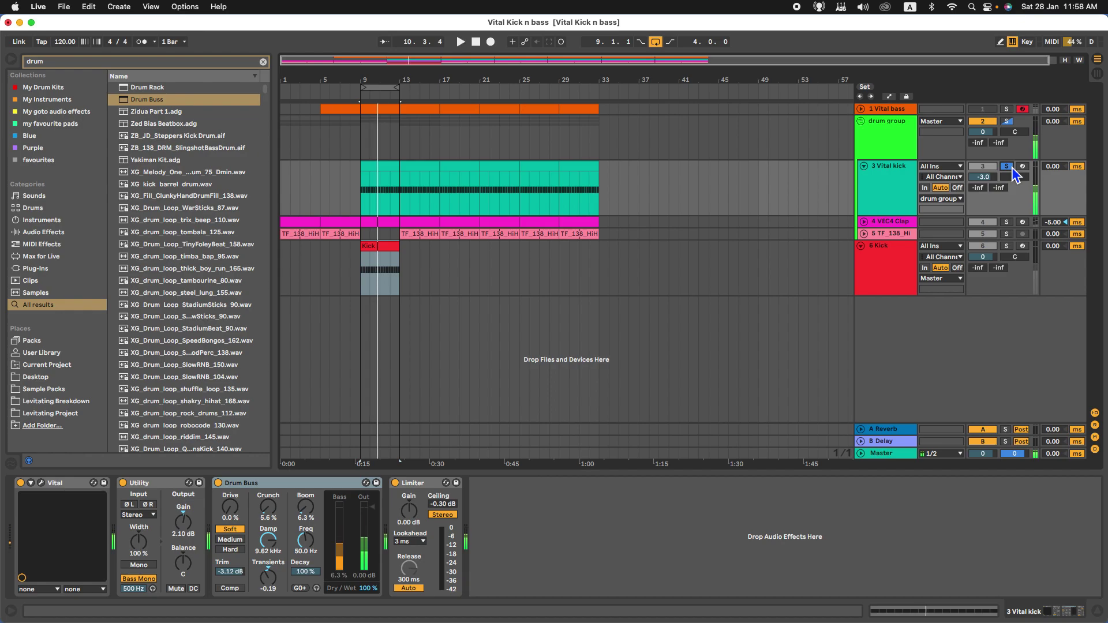
click(1007, 247)
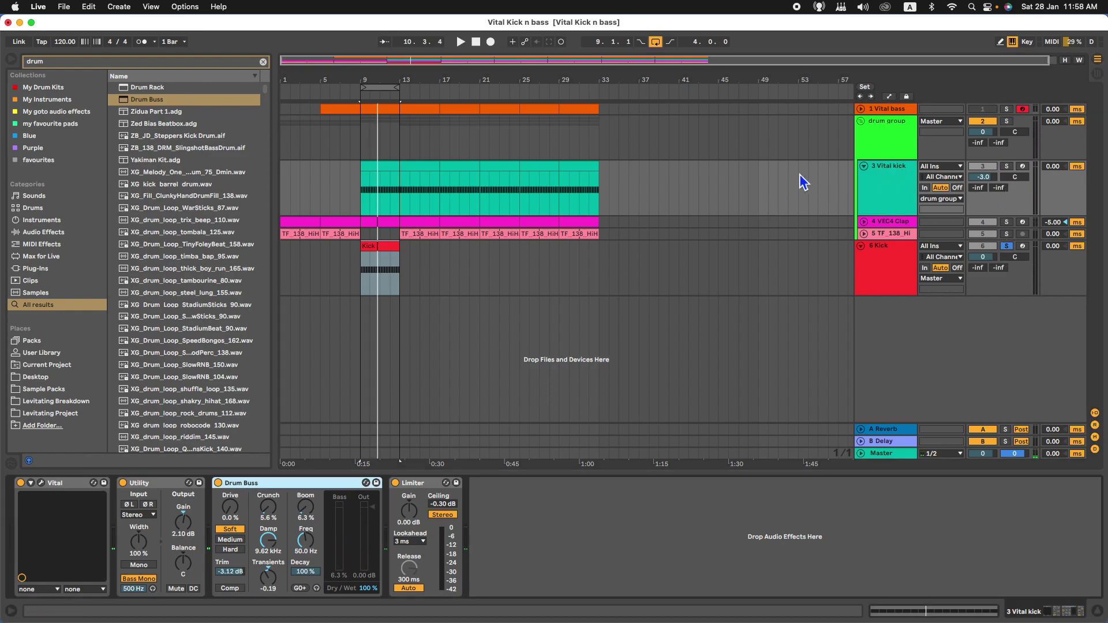
Step: Check the Vital kick track's Vital settings, and lower the White Noise sample level in the Kick track's Vital to 0.008
click(41, 482)
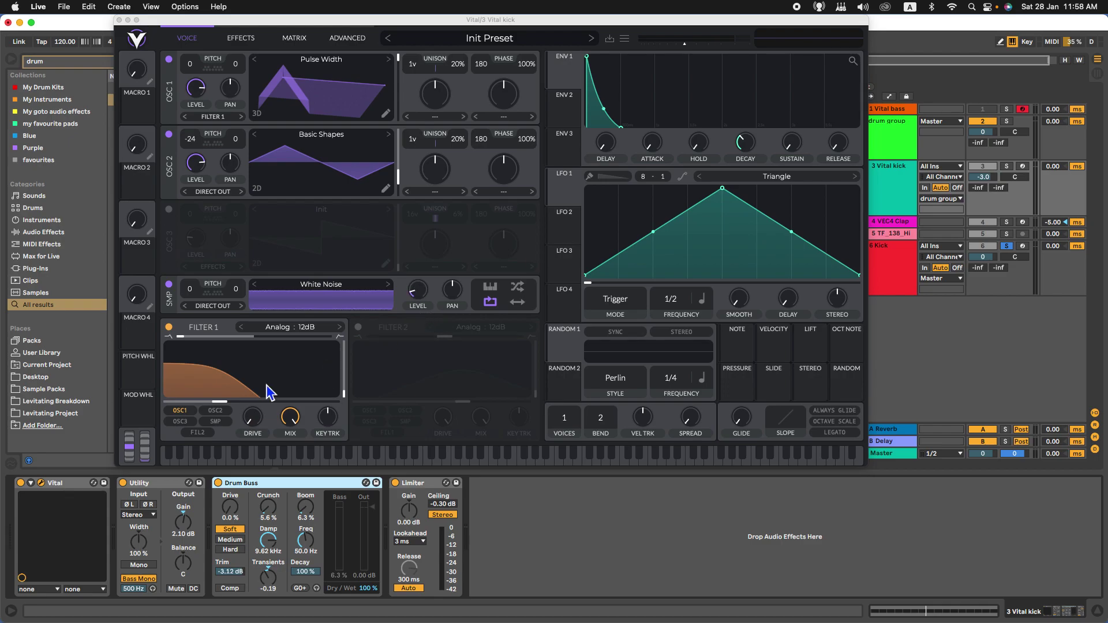
click(223, 402)
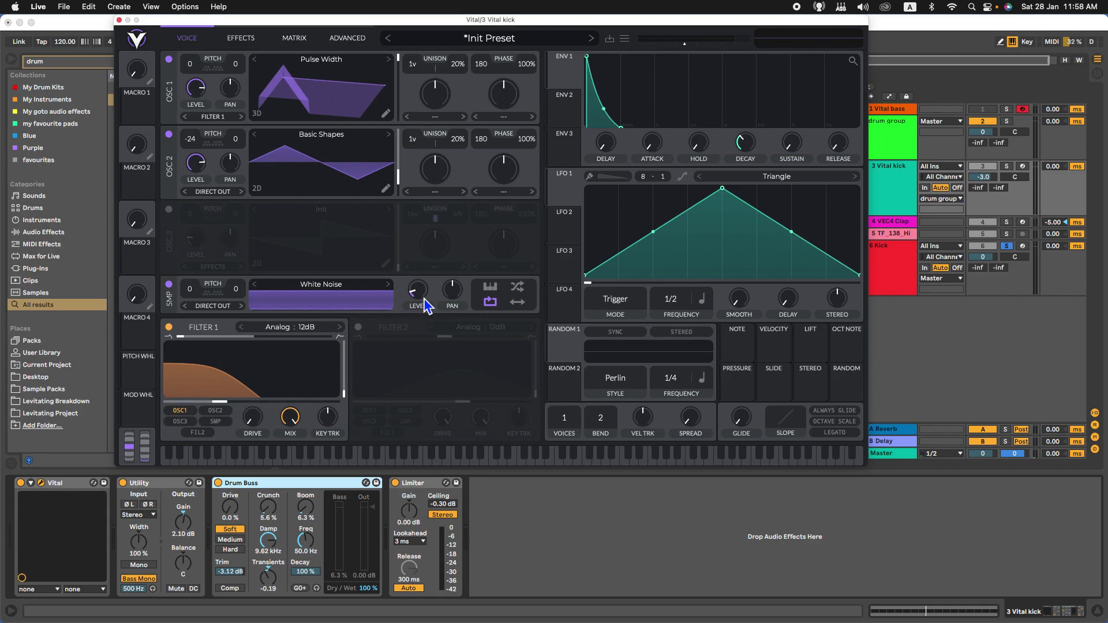
click(119, 20)
click(912, 278)
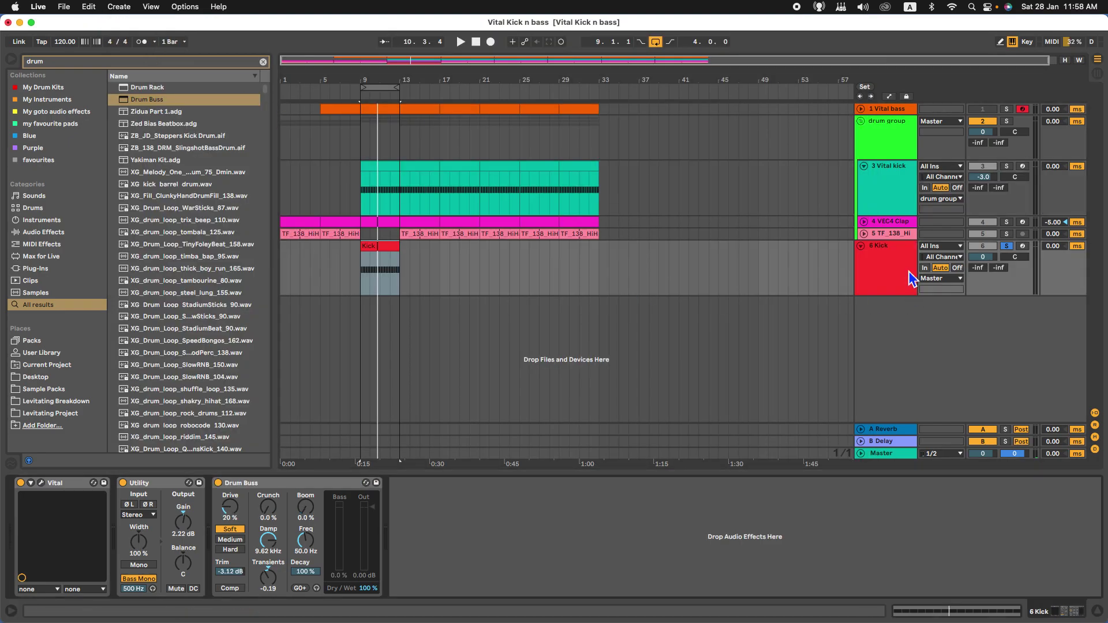
click(43, 485)
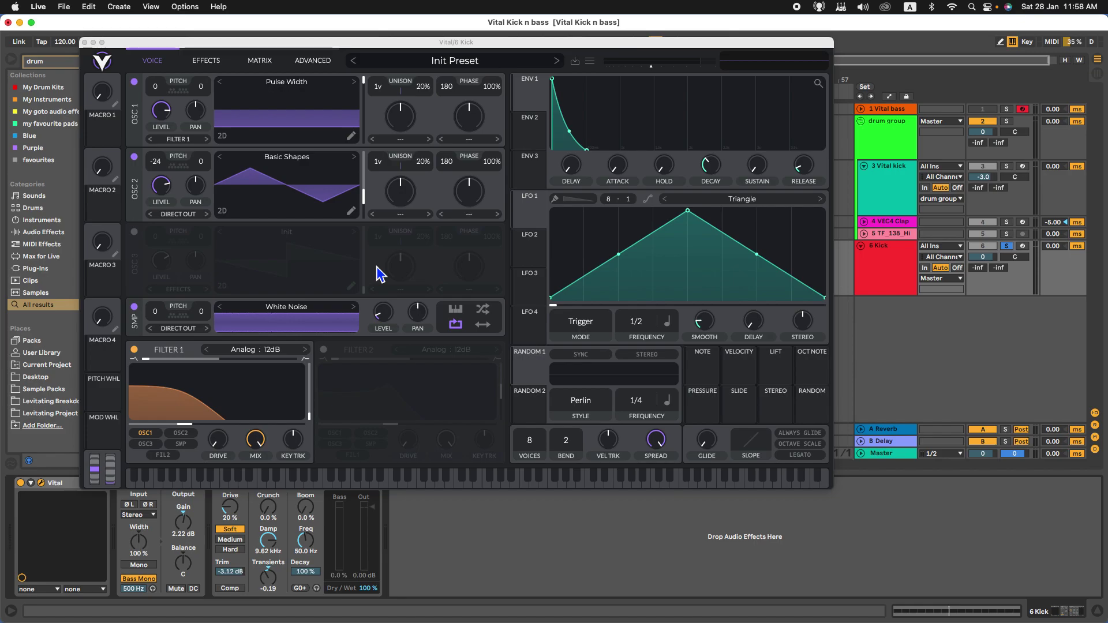
drag(383, 316, 383, 321)
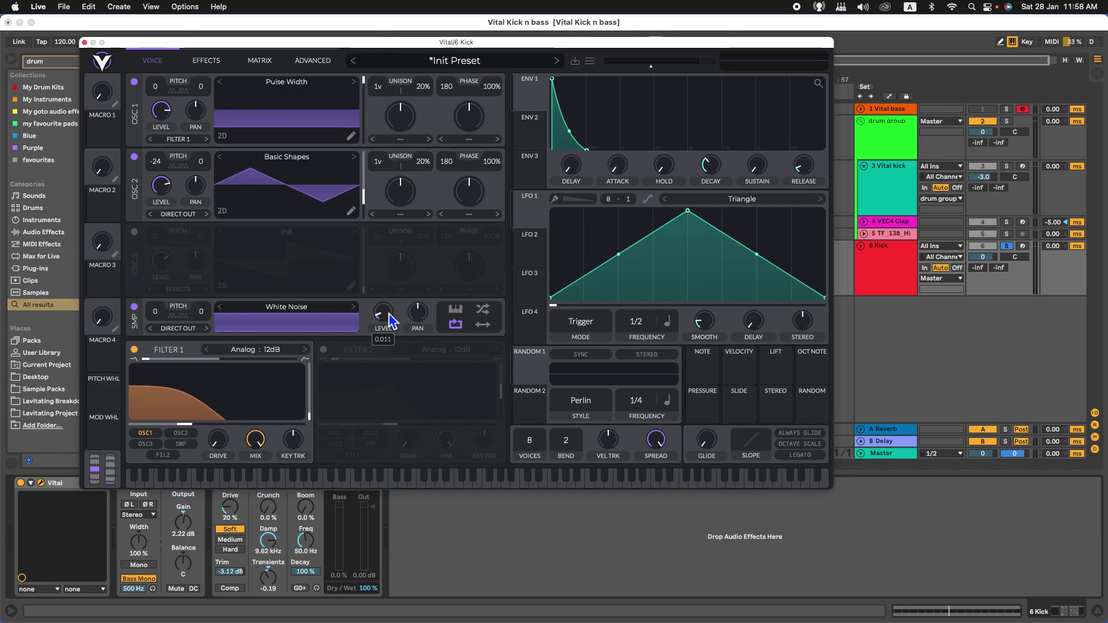
drag(389, 316, 389, 317)
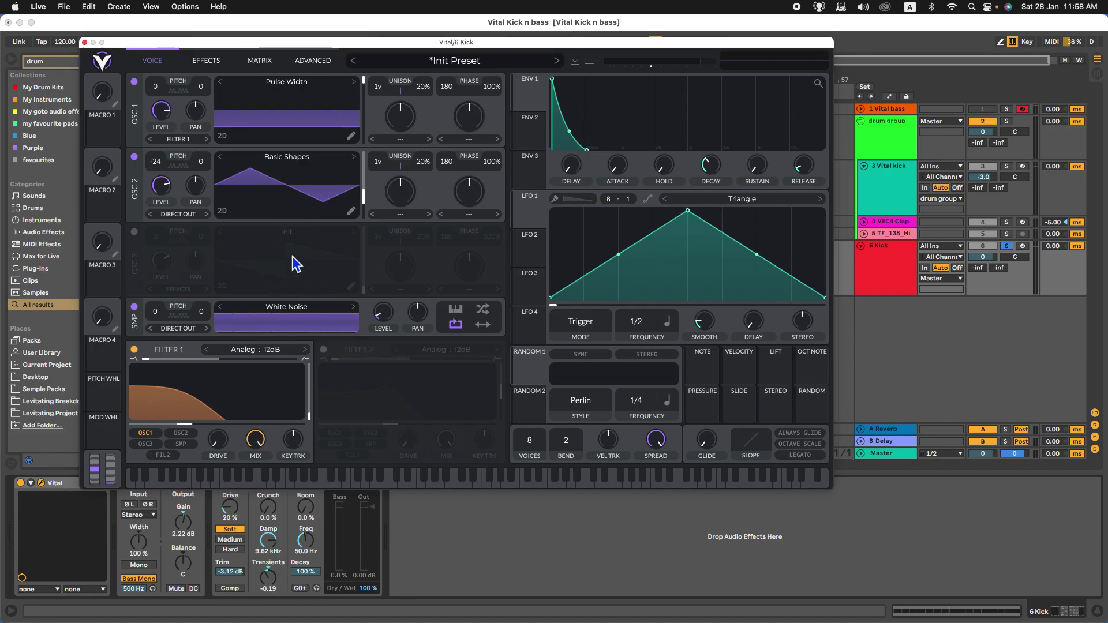
Step: Check the oscillator 1, oscillator 2 and noise levels in the Kick track's Vital, and return to the Vital kick track's devices
click(158, 110)
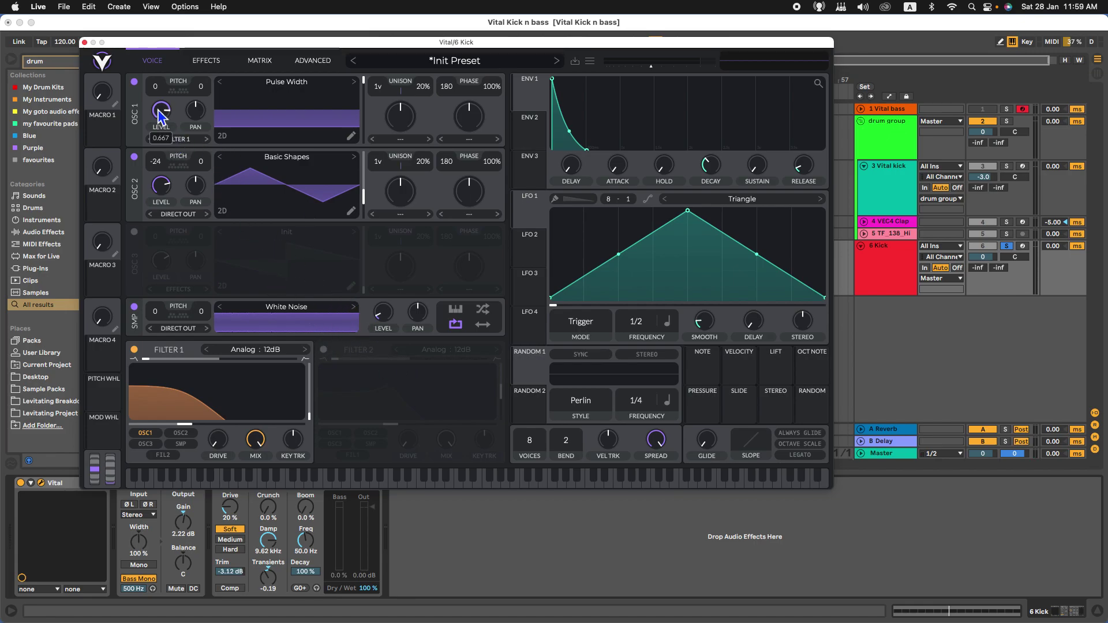
click(84, 42)
click(892, 273)
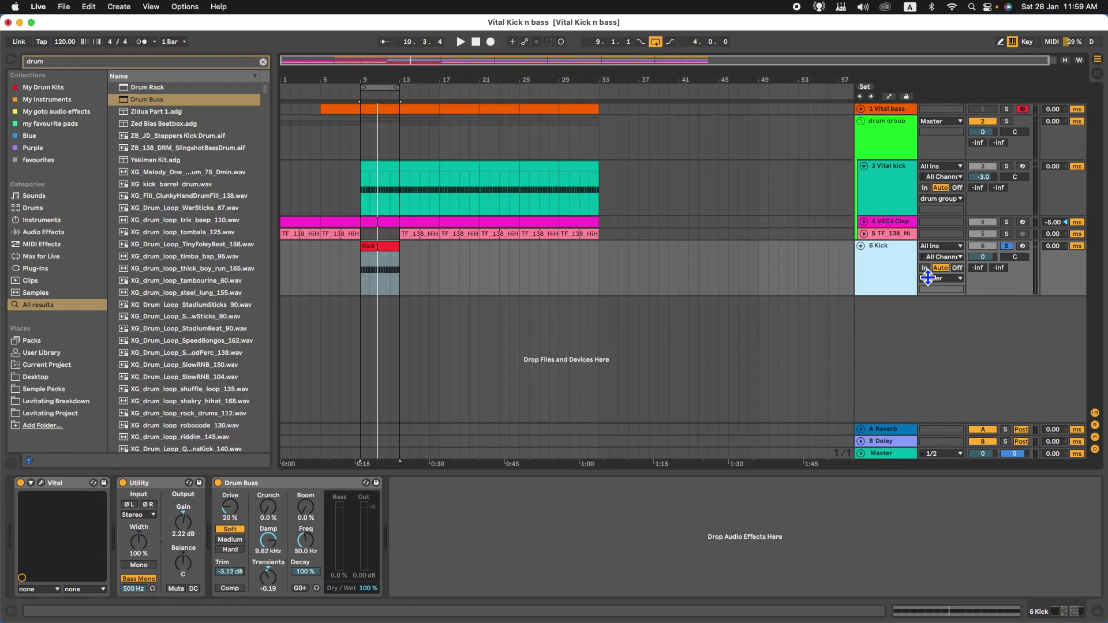
click(41, 482)
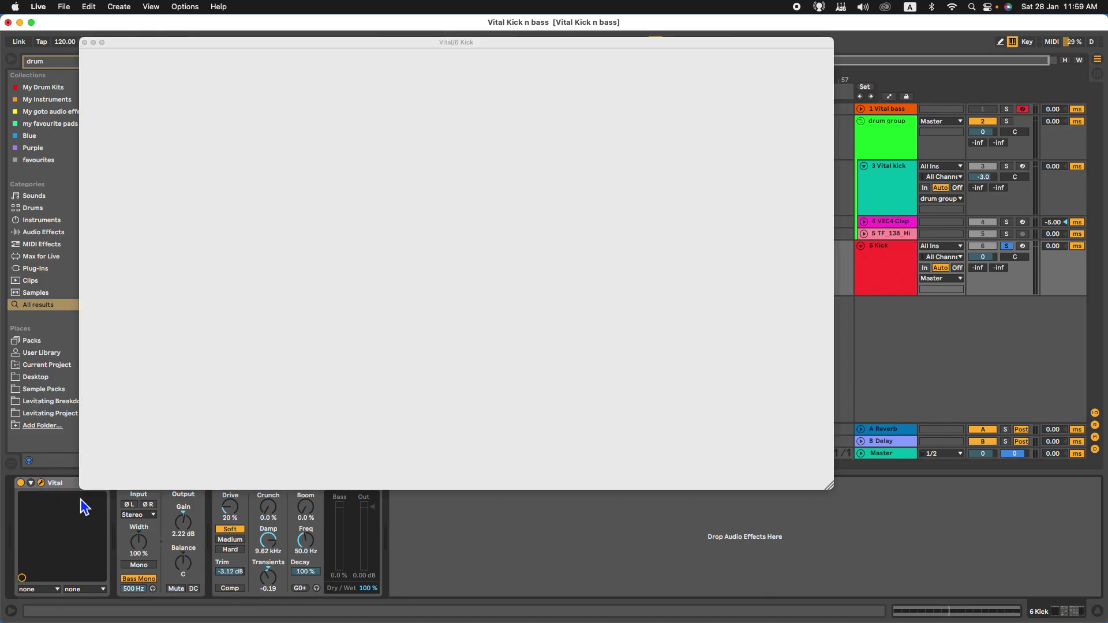
drag(161, 110, 161, 104)
mouse_move(167, 195)
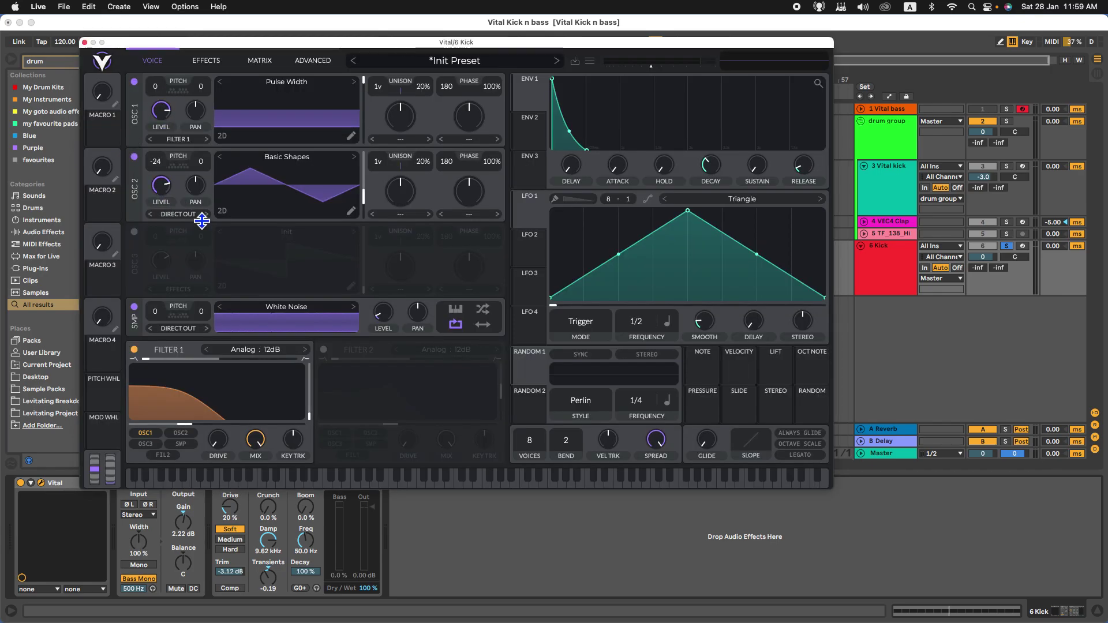
mouse_move(389, 309)
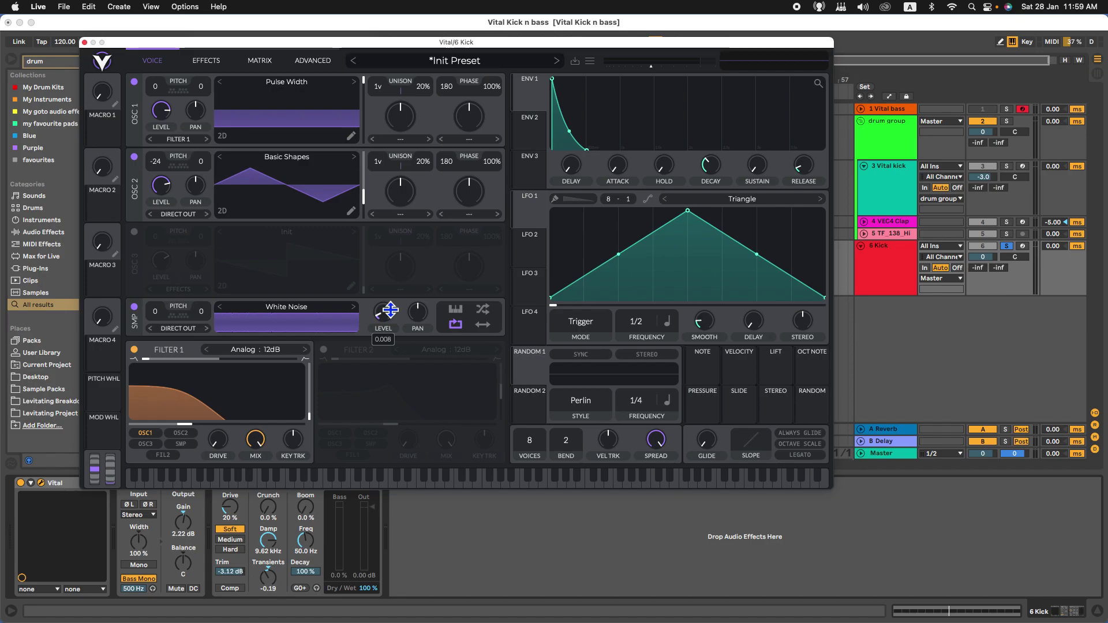
click(85, 43)
click(825, 205)
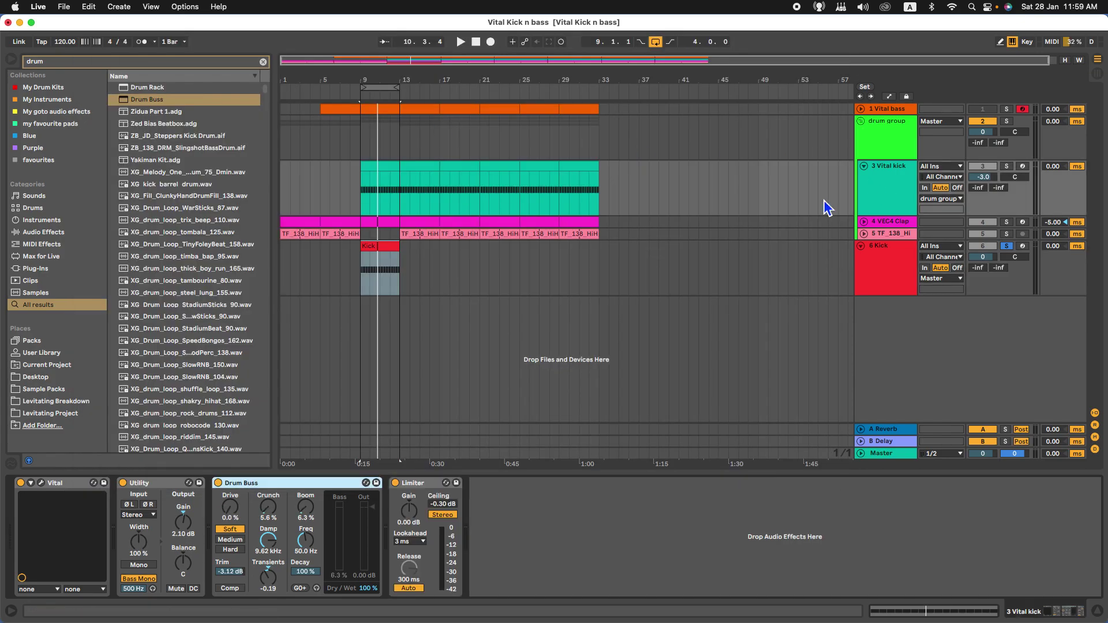
Step: Check the Vital kick track's Vital voice settings, and open the Kick track's Vital for comparison
click(41, 483)
mouse_move(195, 92)
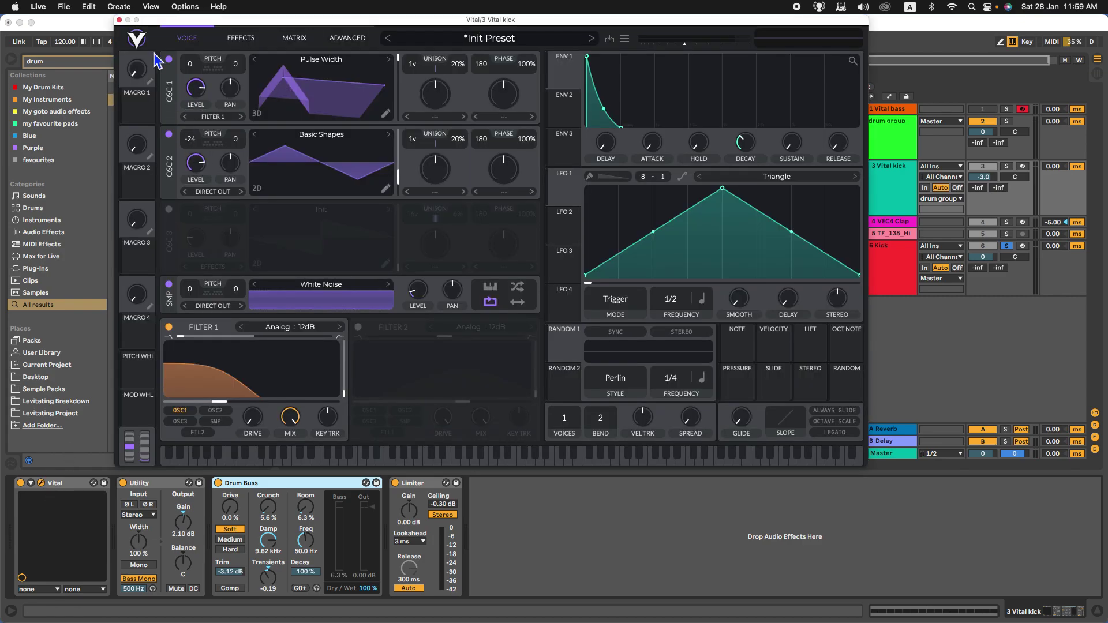
click(119, 20)
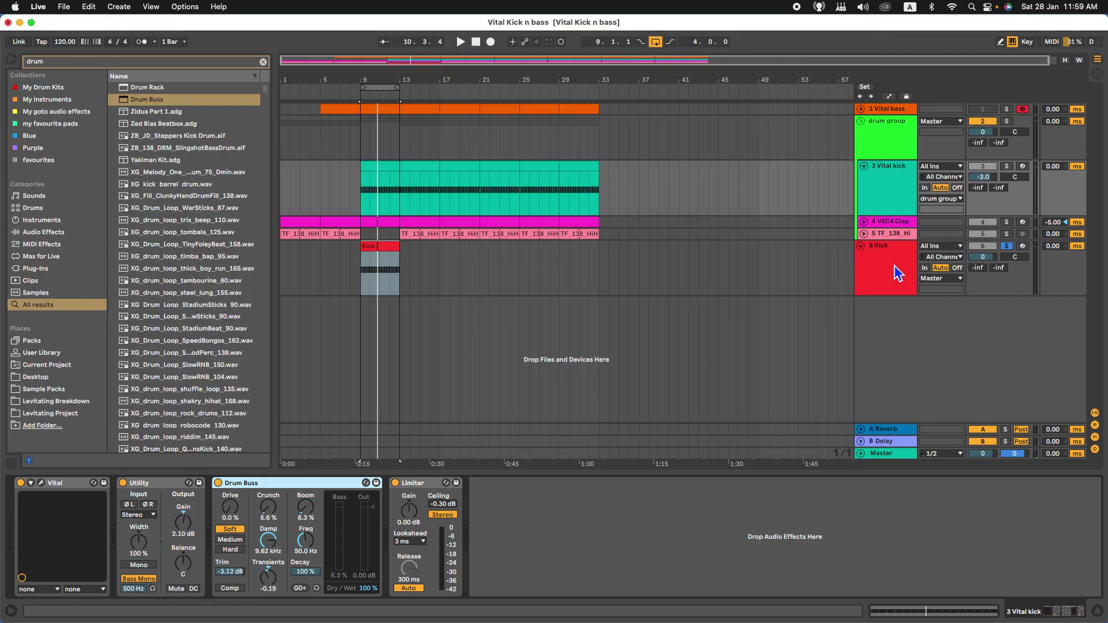
click(895, 267)
click(41, 483)
click(41, 483)
click(41, 483)
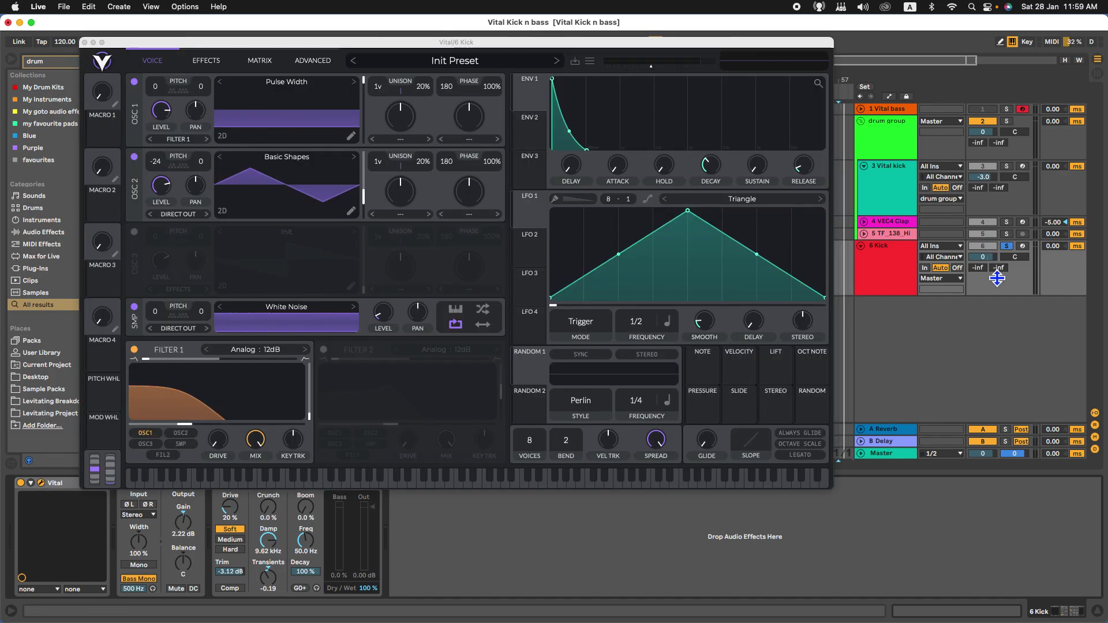
Step: Play the kick and fine-tune the oscillator 2 level in the Kick track's Vital
drag(560, 60, 612, 319)
key(space)
drag(425, 302, 379, 97)
mouse_move(176, 171)
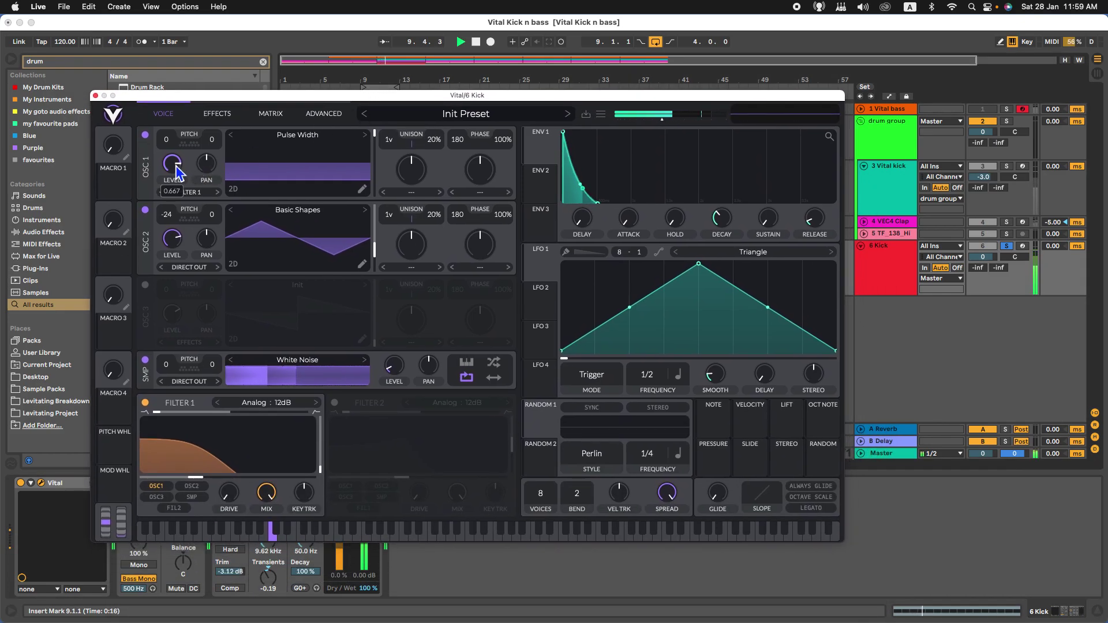
drag(174, 243, 175, 245)
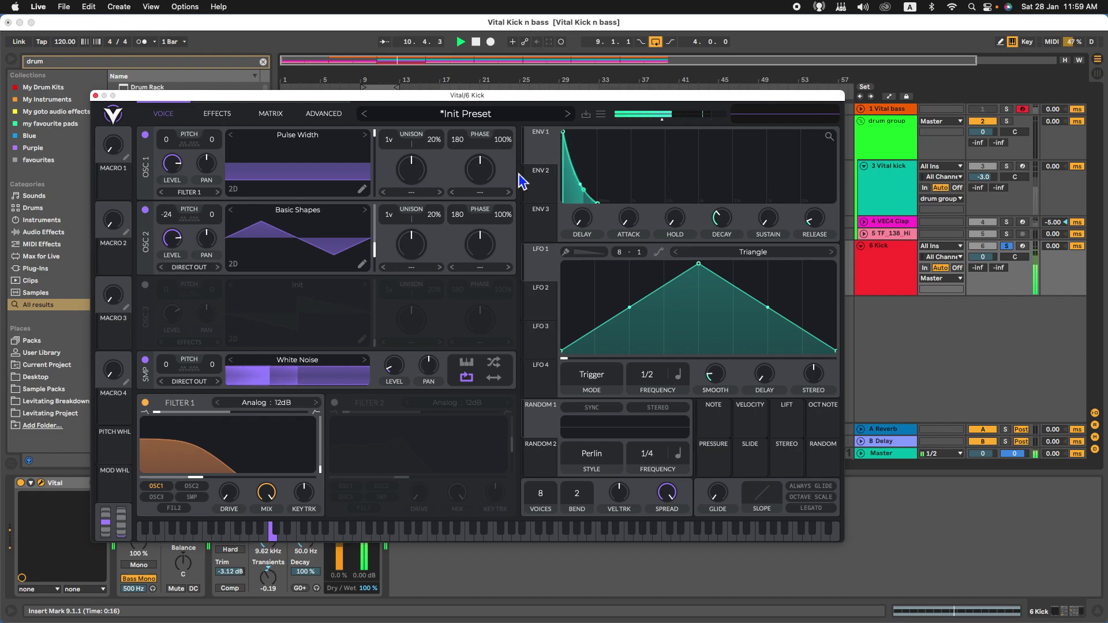
Step: Review the effects, advanced and voice settings in the Kick track's Vital, and close the plug-in window
click(218, 114)
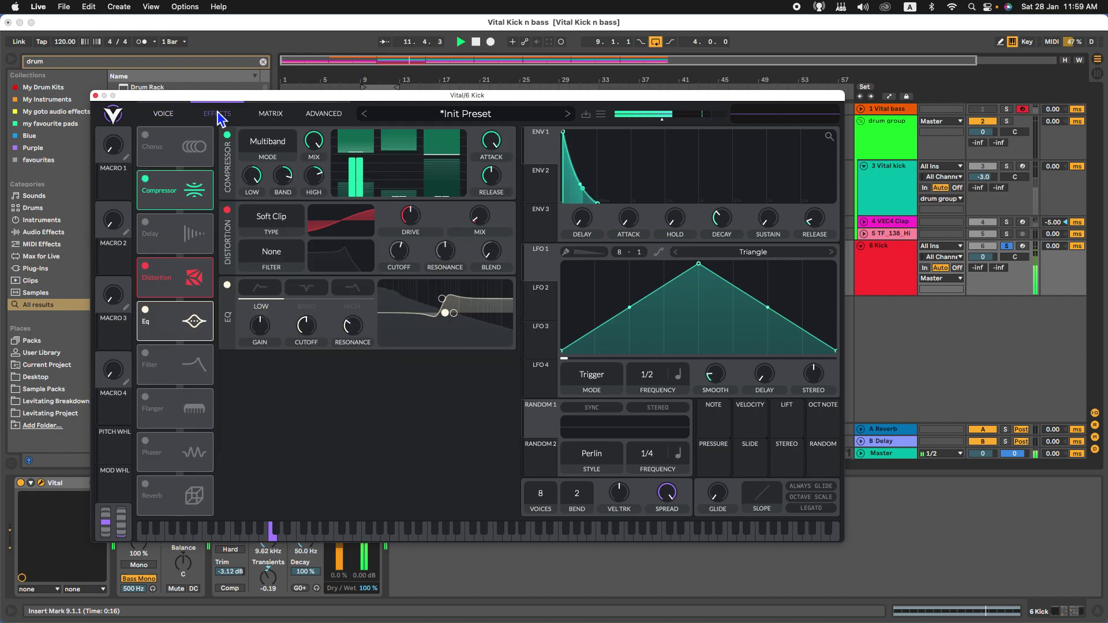
click(291, 114)
click(323, 113)
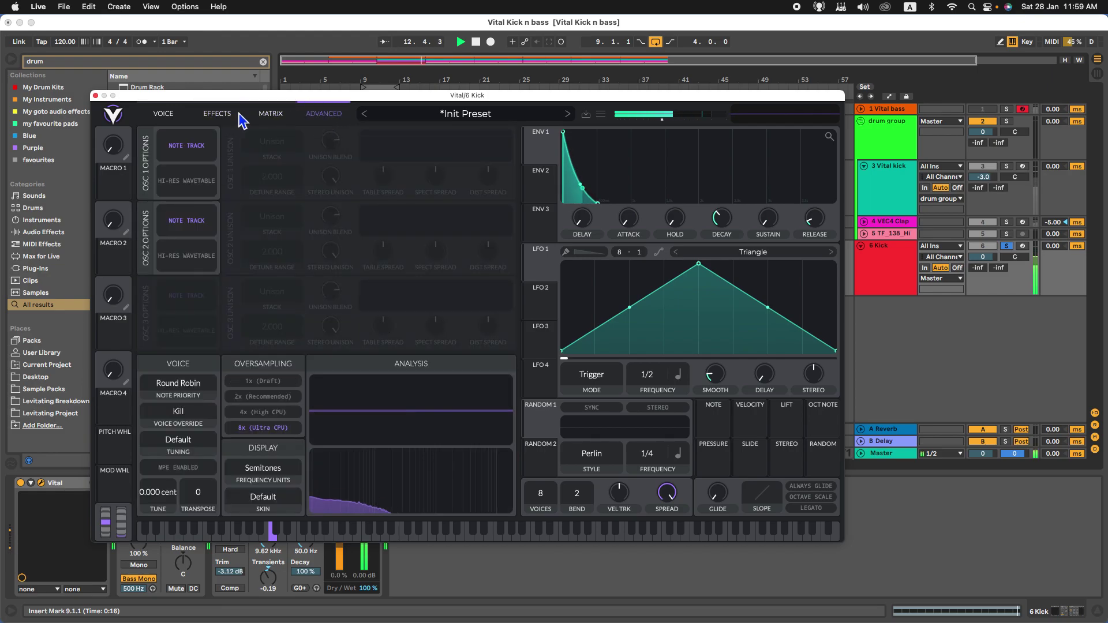
click(217, 114)
click(164, 114)
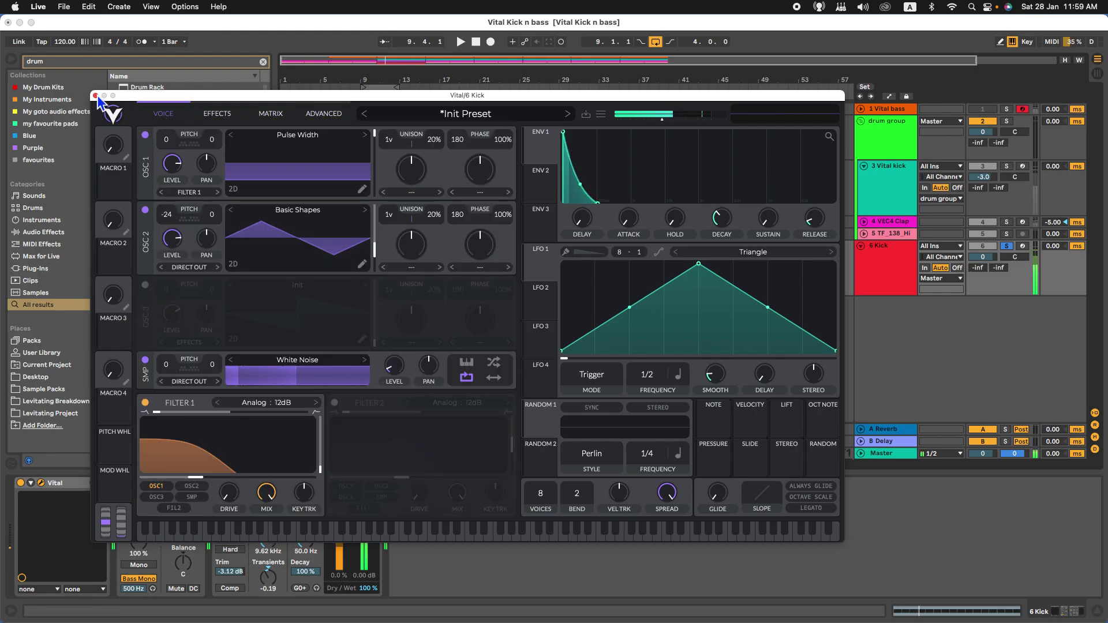
click(96, 96)
click(47, 100)
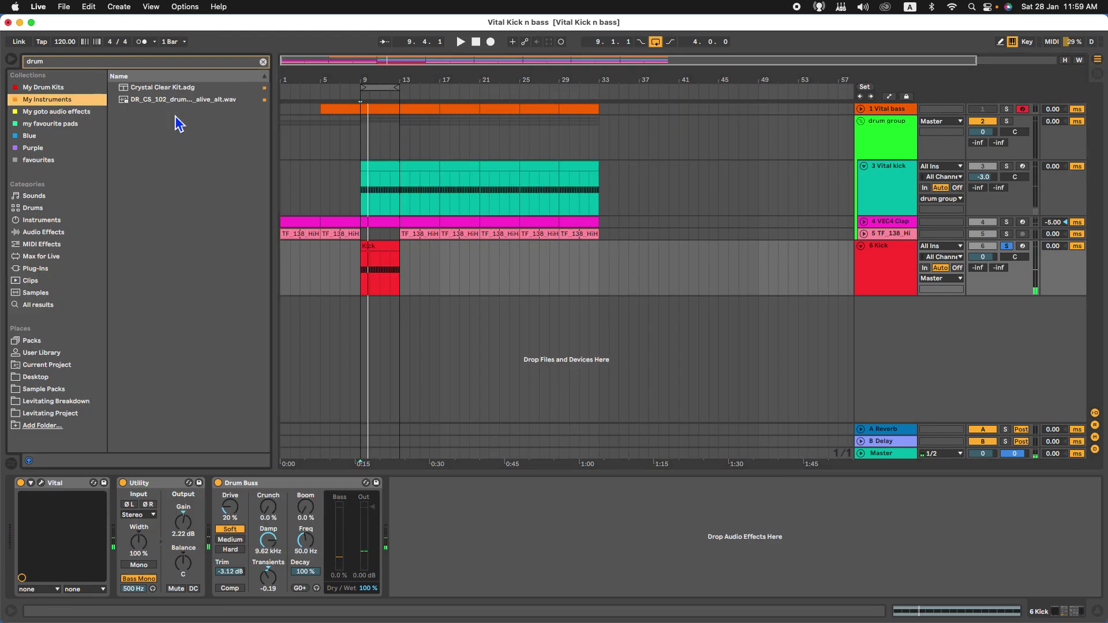
Step: Compare the Vital kick and Kick tracks by playing from bar 9 and soloing each in turn
click(371, 282)
click(361, 282)
click(894, 276)
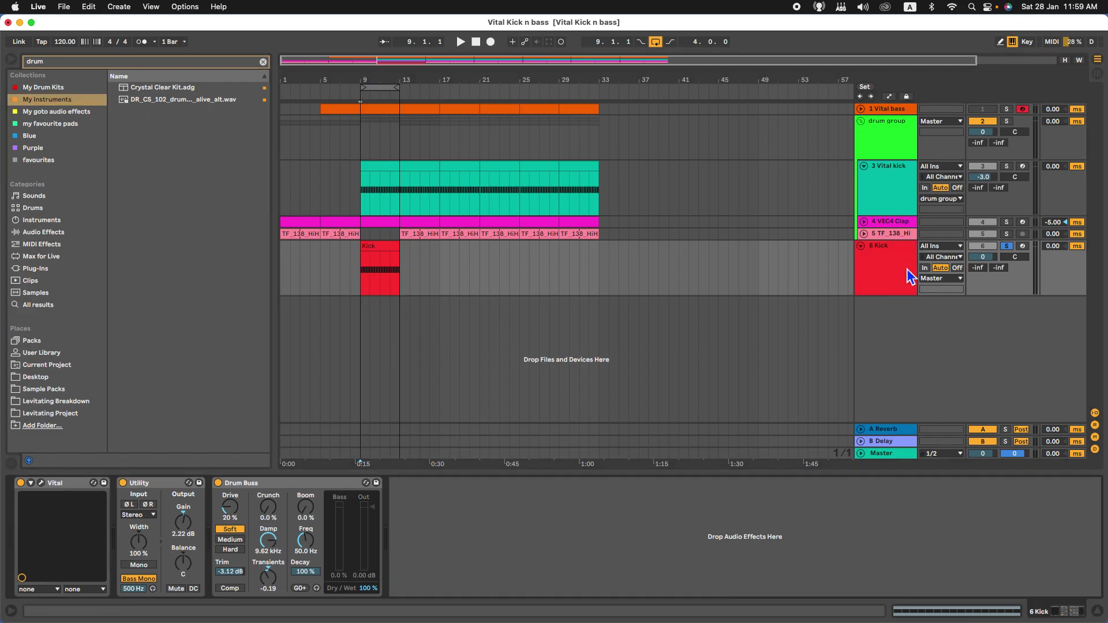
click(1008, 246)
click(1008, 166)
key(space)
click(1007, 246)
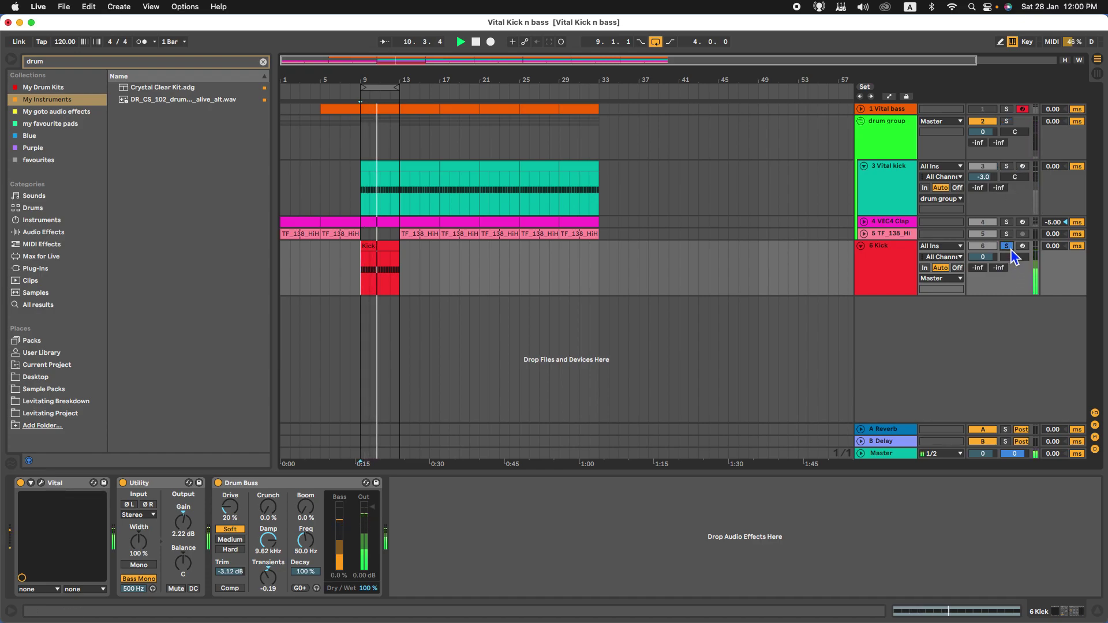
Step: Solo the Vital kick track and the Kick track in turn, and set the Kick track's volume to -3.0 dB
click(1007, 167)
click(902, 191)
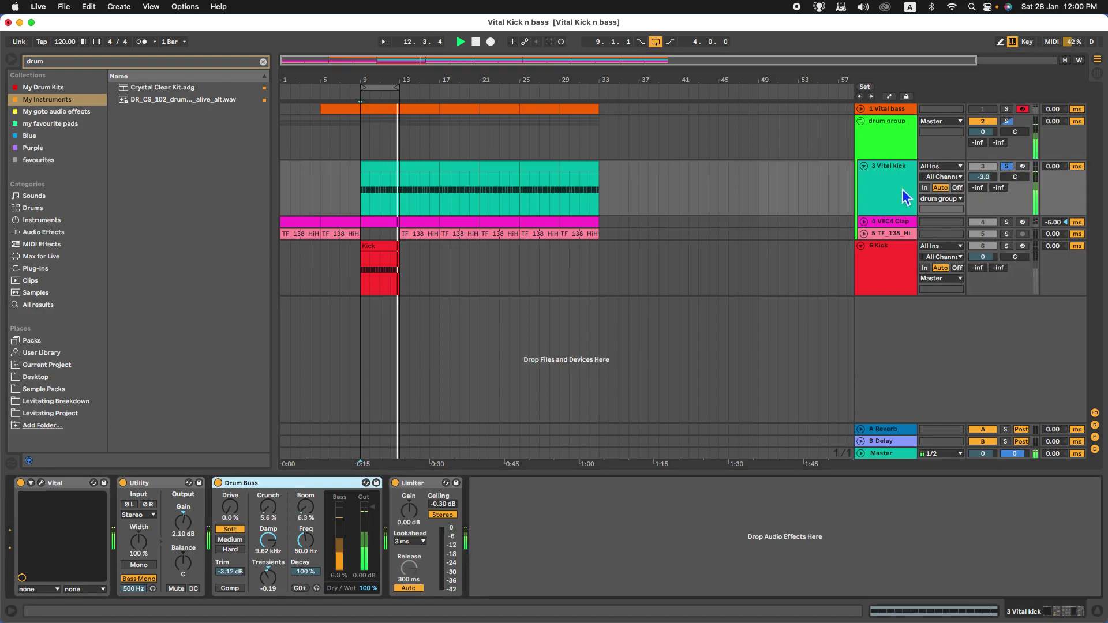
click(1007, 245)
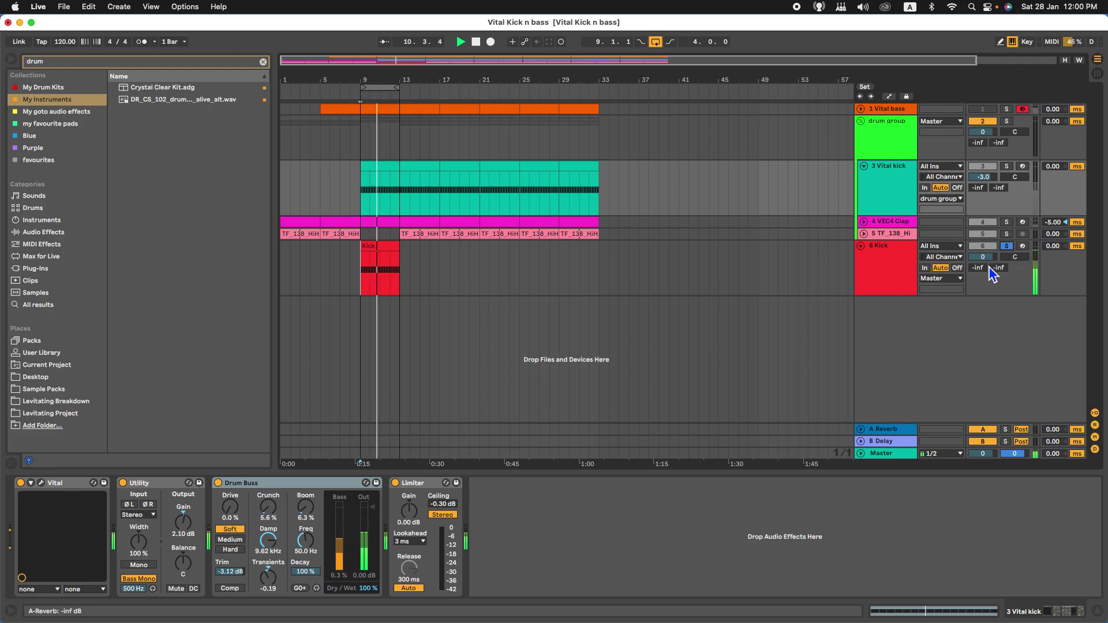
mouse_move(982, 257)
mouse_down()
mouse_move(982, 268)
mouse_move(991, 263)
mouse_up()
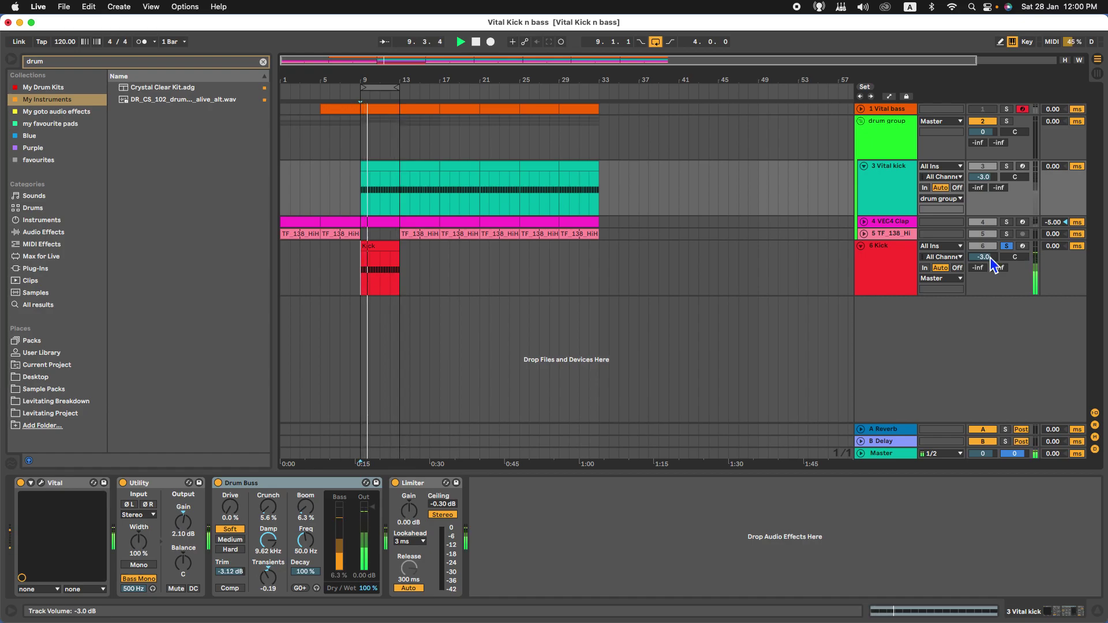
Step: Check the Vital kick track's Limiter, and add a Limiter after Drum Buss on the Kick track
click(888, 187)
double_click(886, 183)
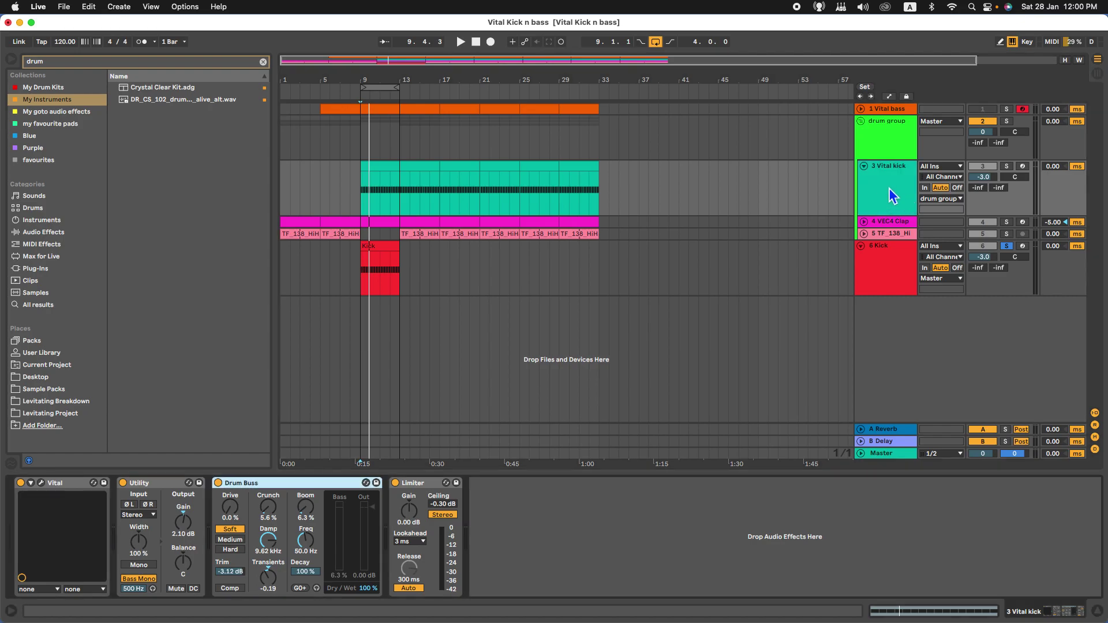
click(430, 508)
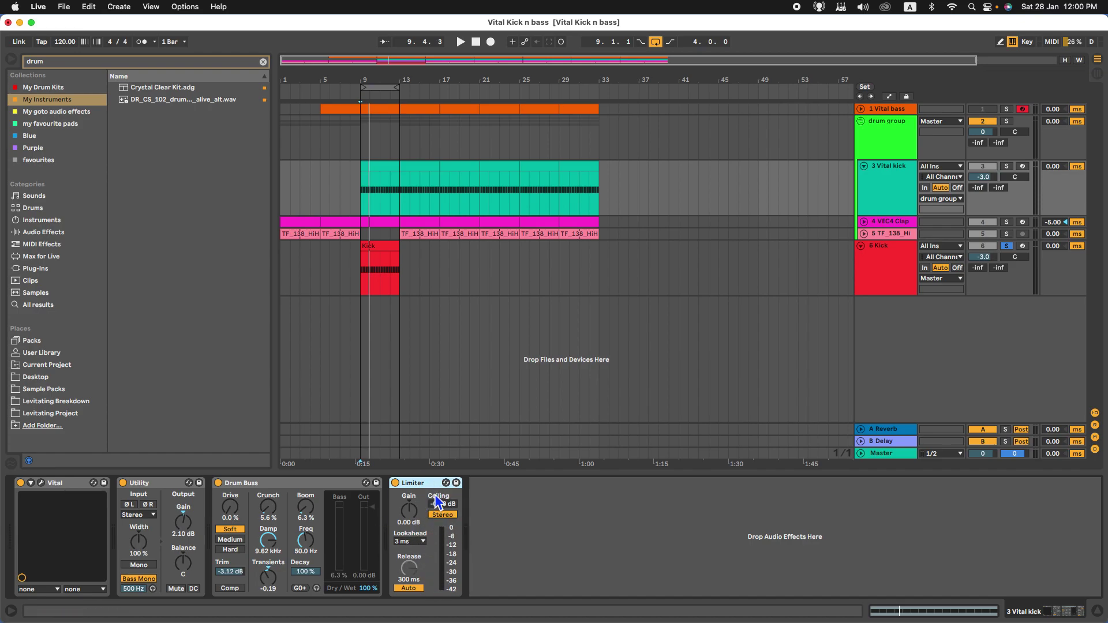
click(883, 271)
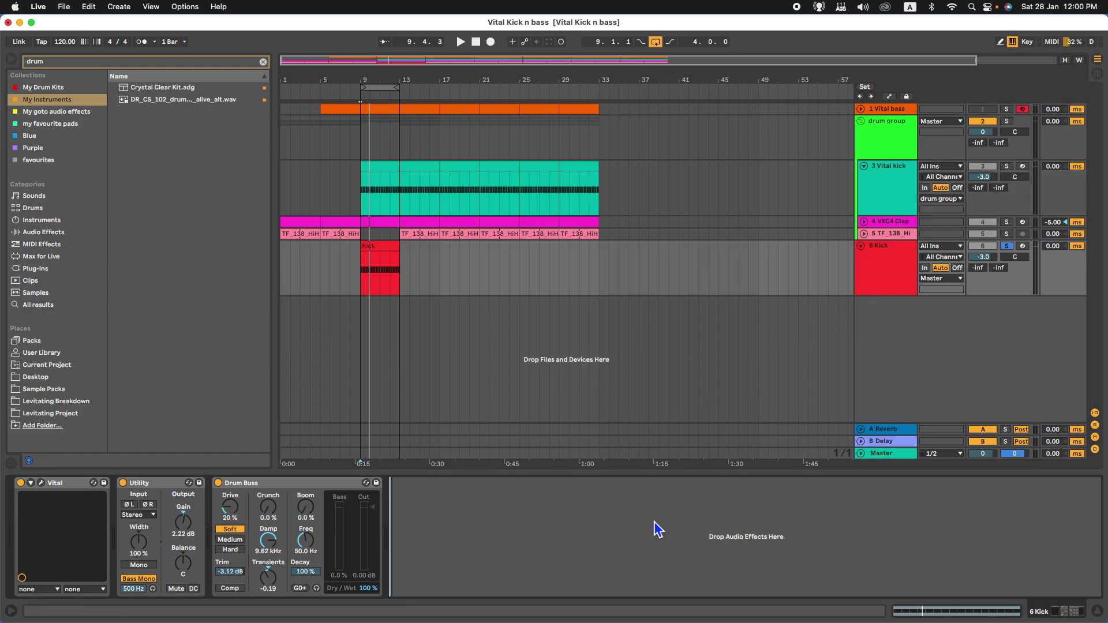
key(super+f)
text(limiter)
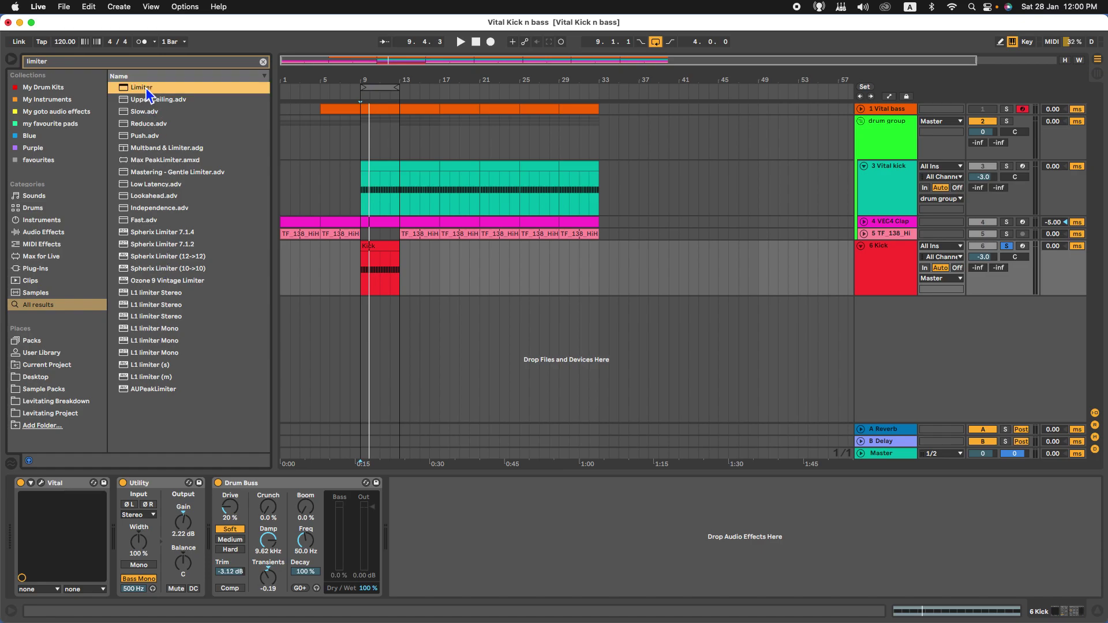
drag(141, 88, 502, 505)
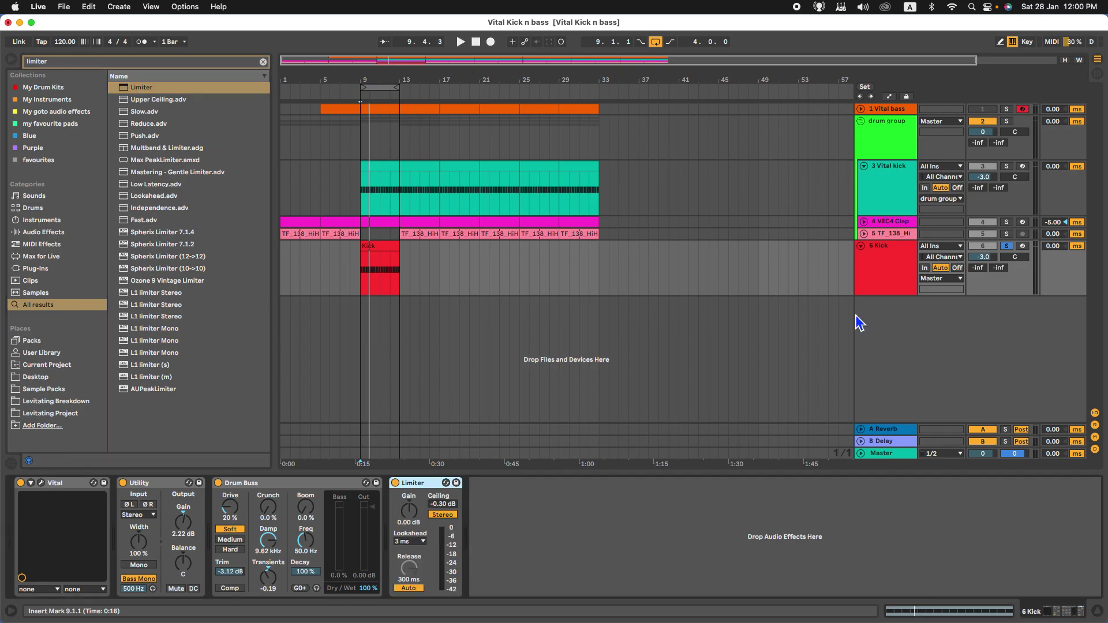
Step: Set the Kick track's volume to -2.0 dB during playback, and listen to it with the system volume raised
click(902, 286)
key(space)
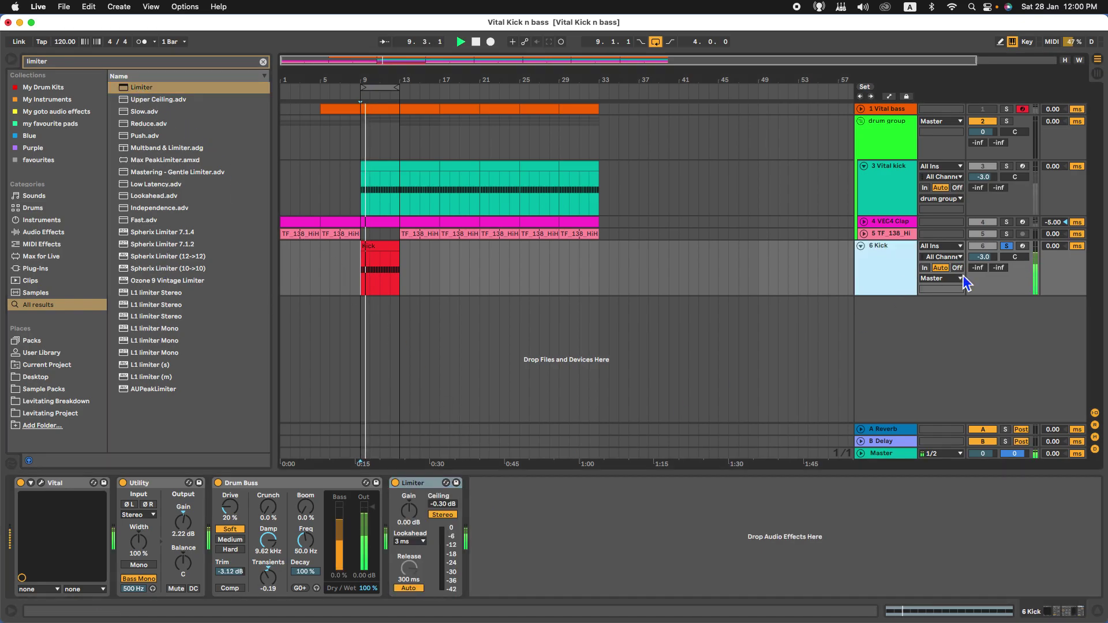
double_click(992, 258)
drag(994, 259, 993, 271)
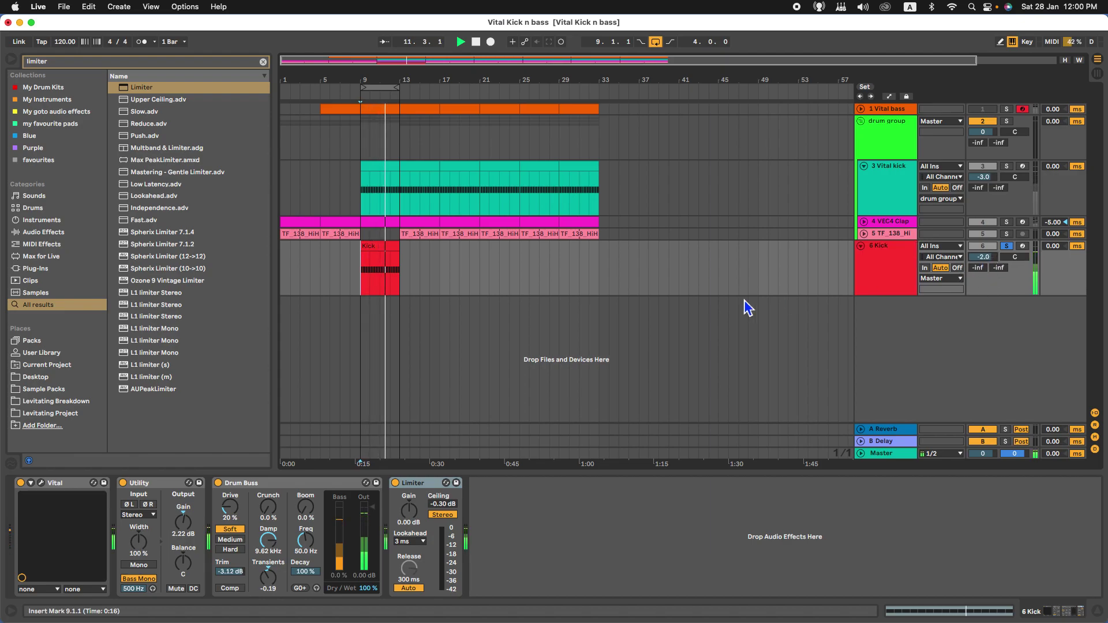
key(space)
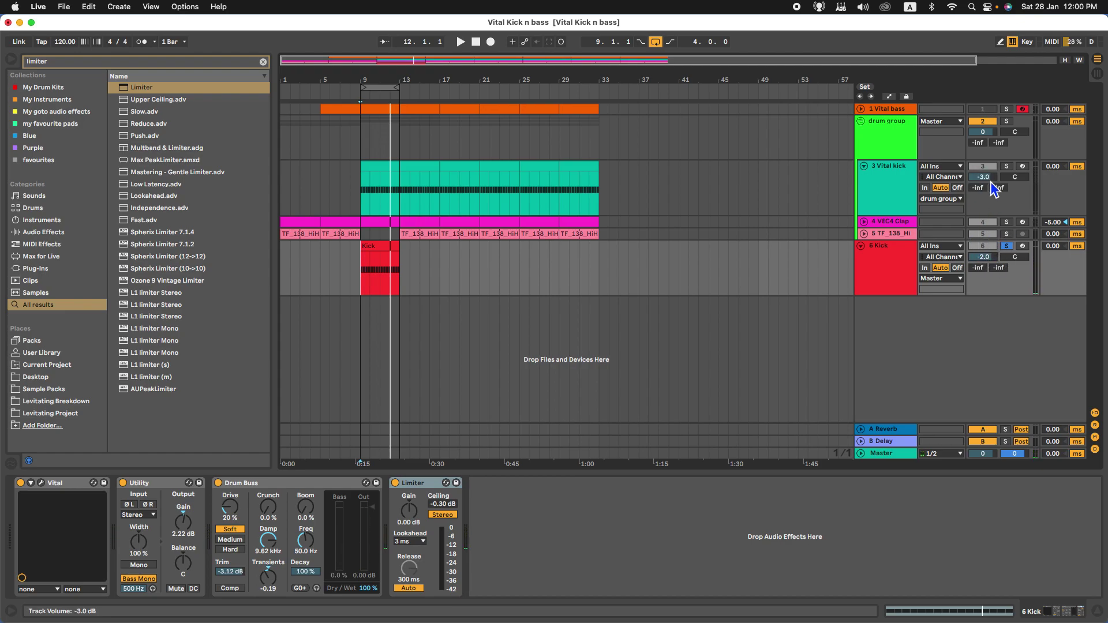
key(space)
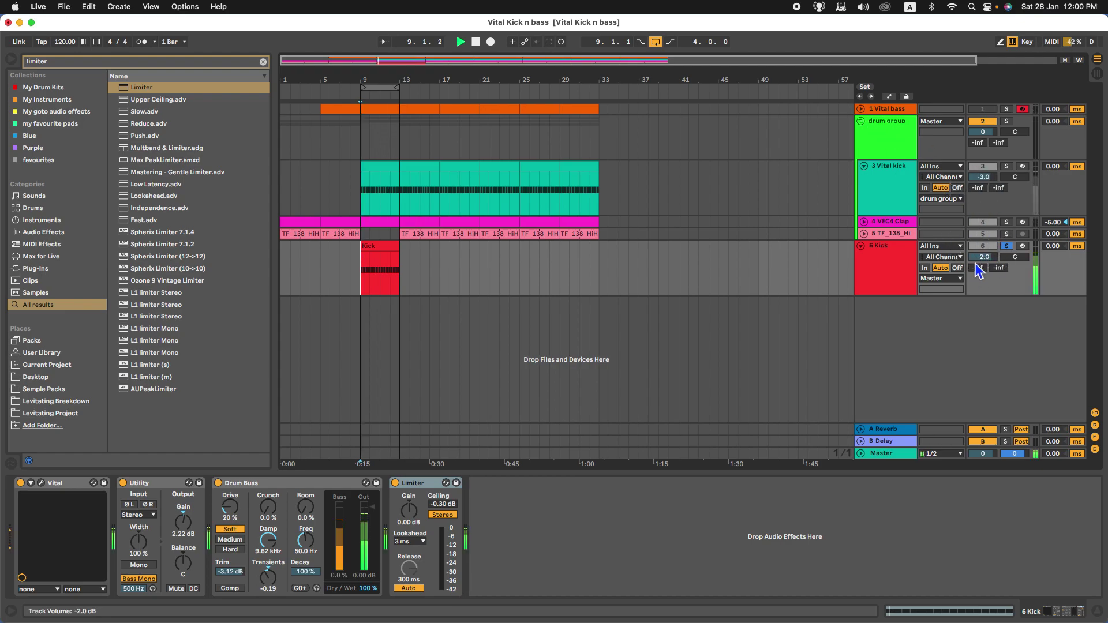
key(XF86AudioRaiseVolume)
key(XF86AudioRaiseVolume)
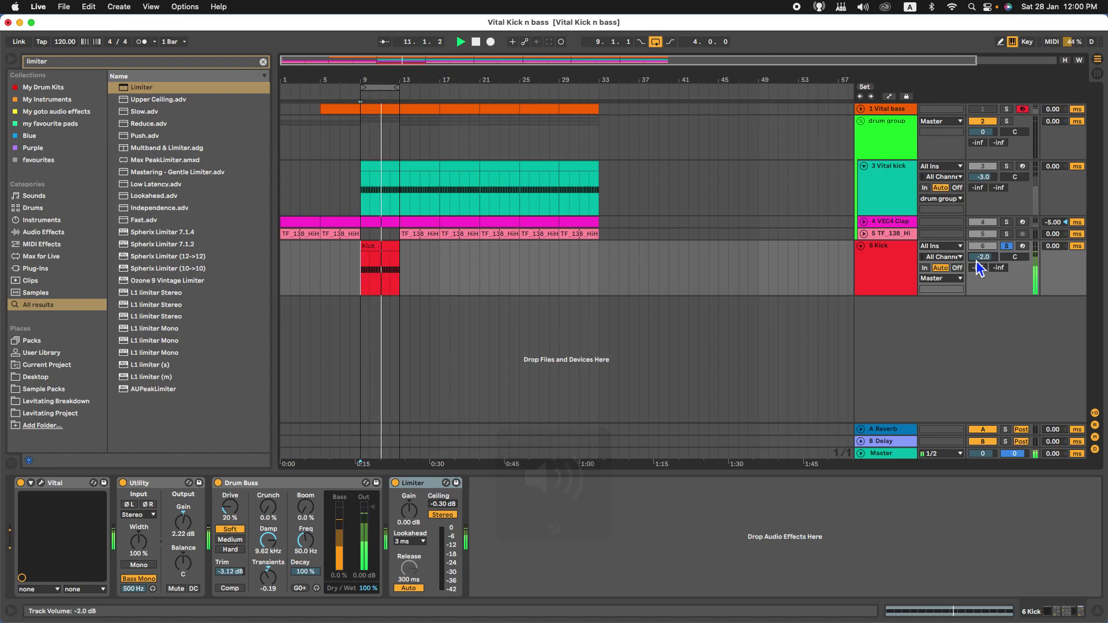
key(space)
Step: Unfold the Vital bass track, and insert a new MIDI track named Bass below the Kick track
click(887, 259)
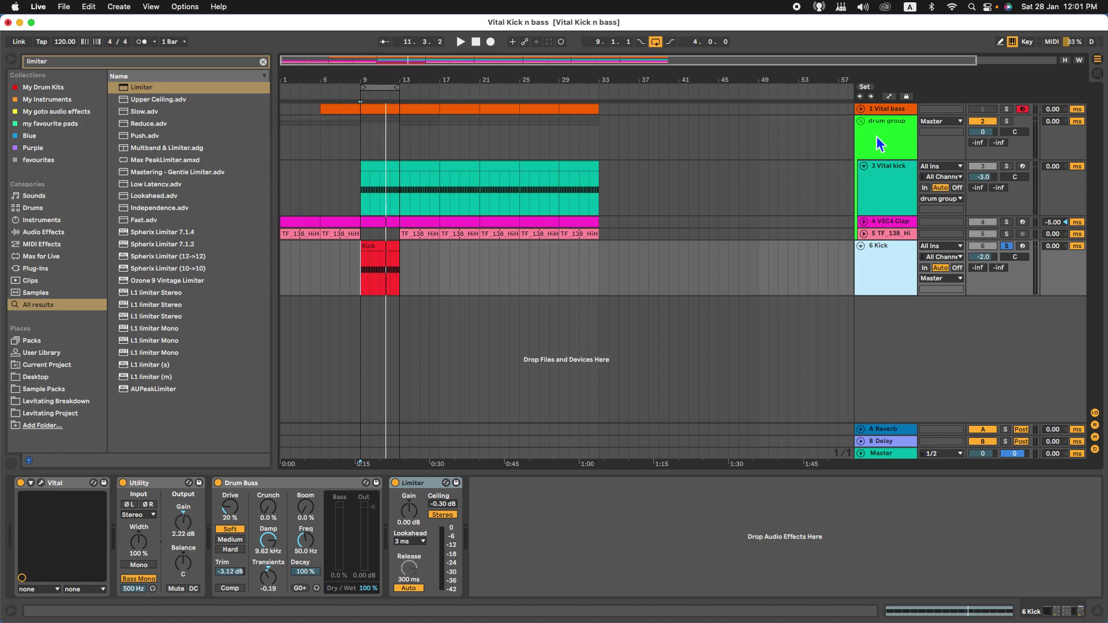
click(864, 112)
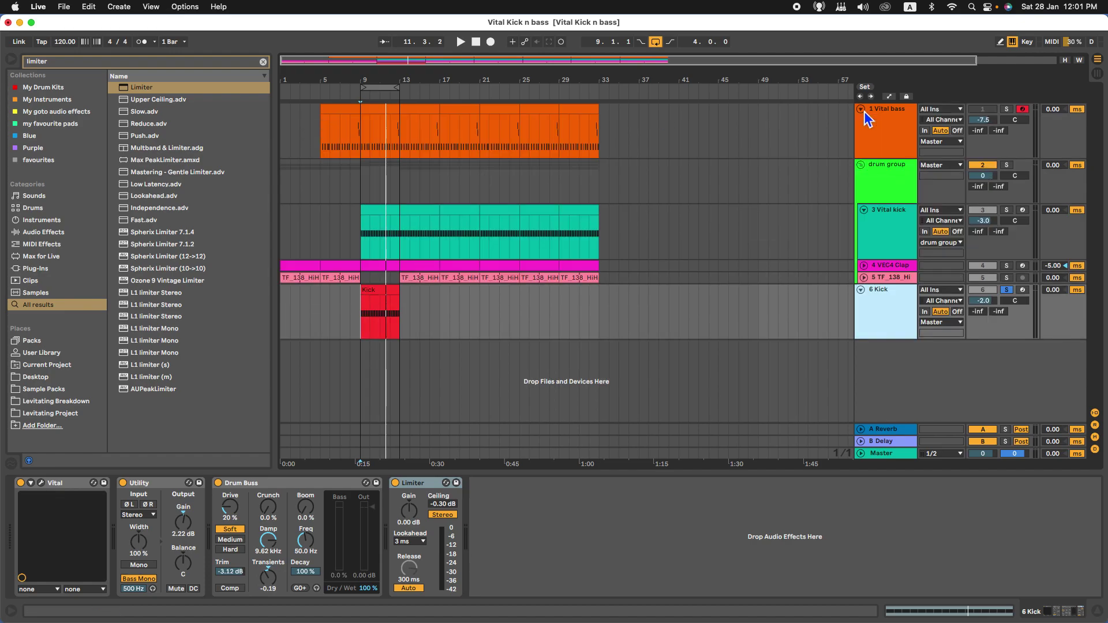
click(864, 112)
click(899, 112)
click(864, 112)
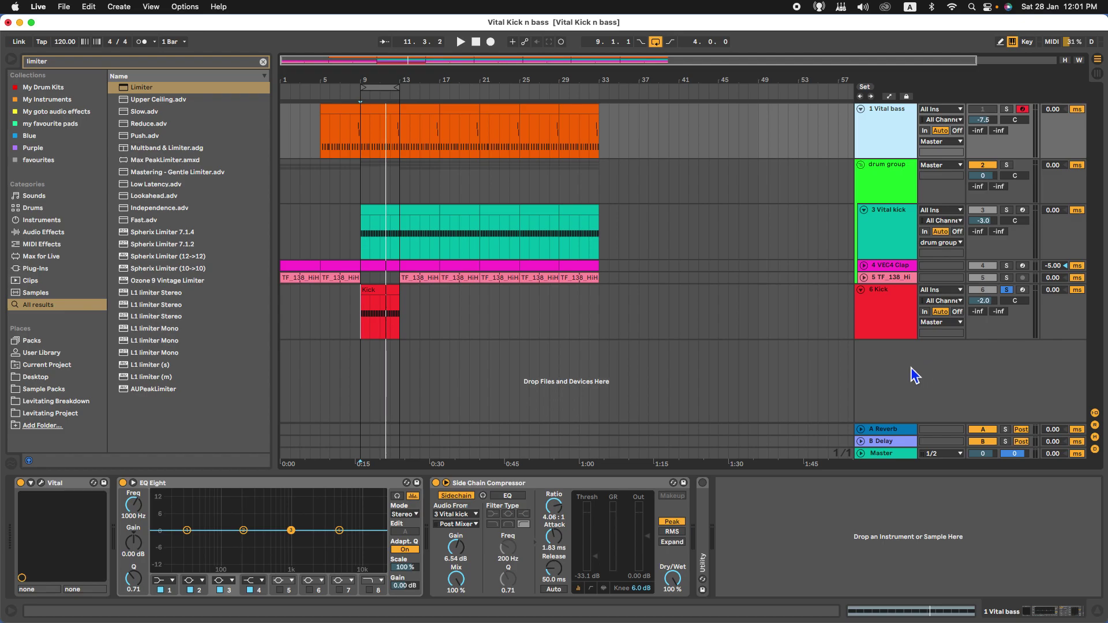
key(super+shift+t)
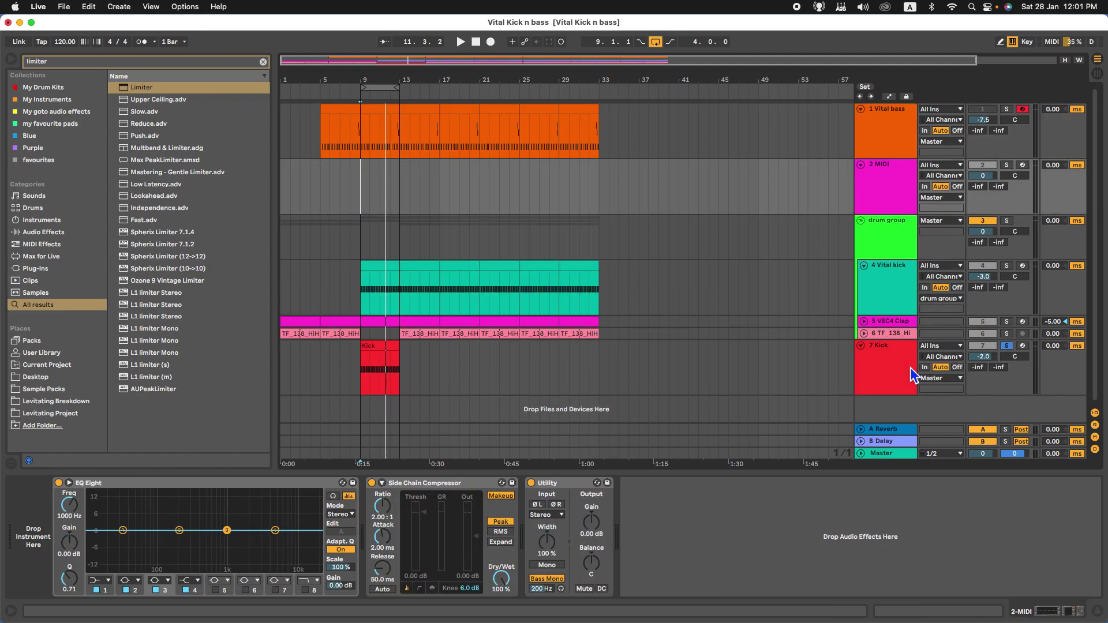
drag(891, 185, 887, 377)
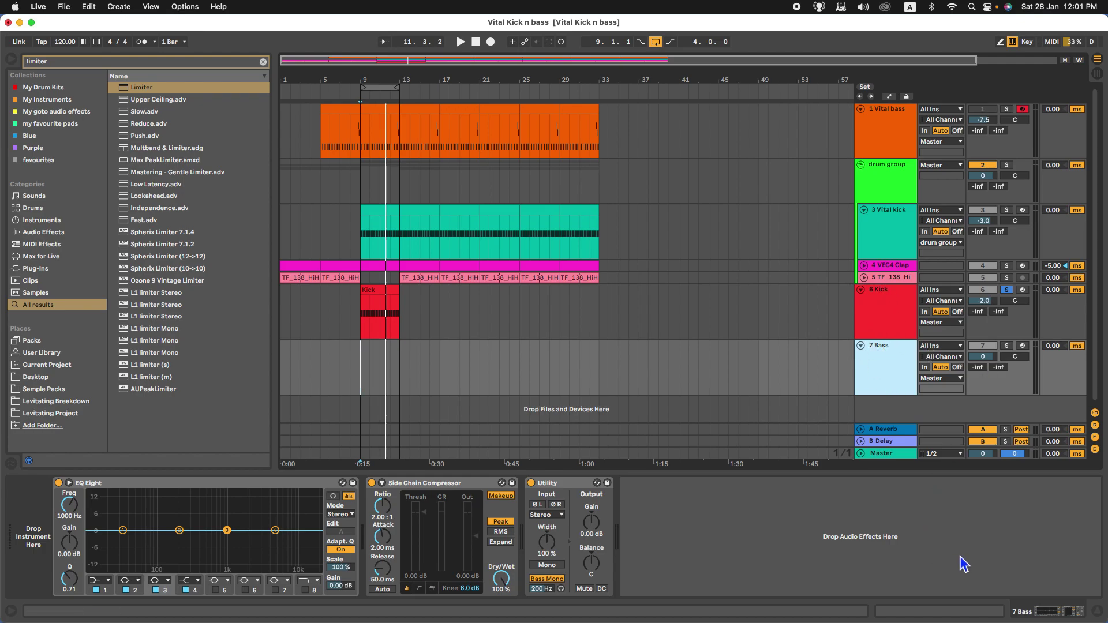
Step: Copy the four-bar Vital bass clip at bar 9 to the Bass track, and name the copy Bass
click(388, 120)
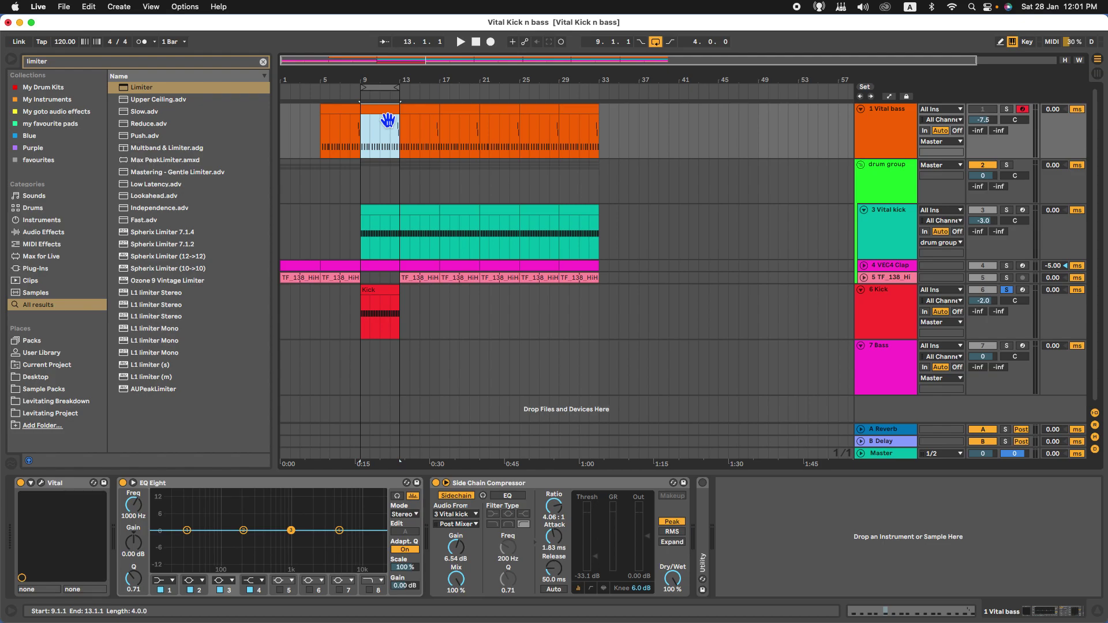
drag(389, 120, 383, 377)
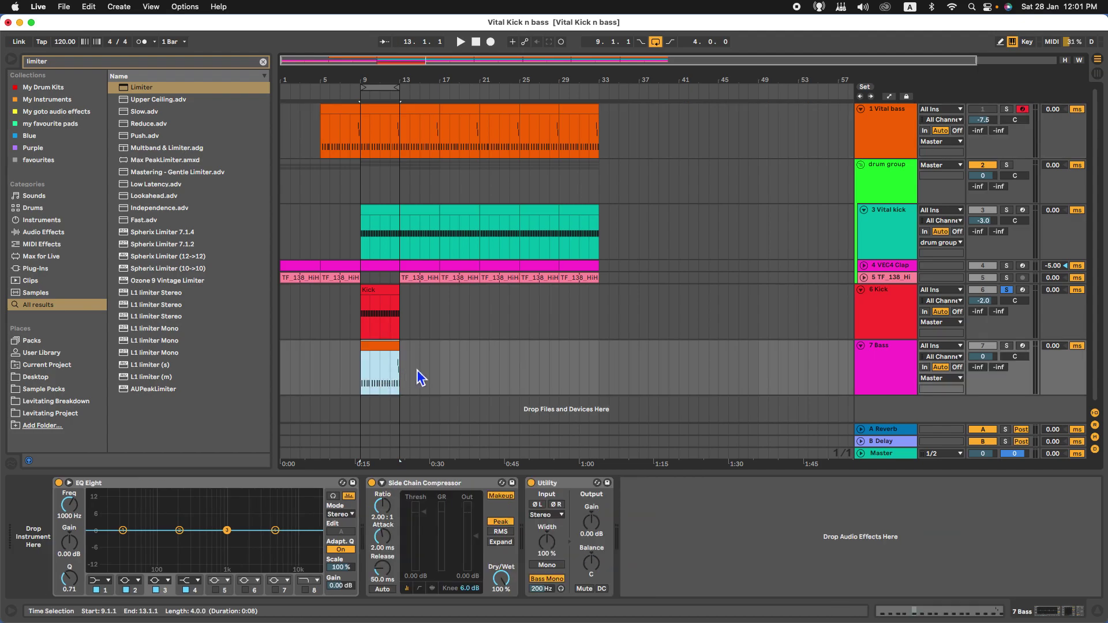
key(super+z)
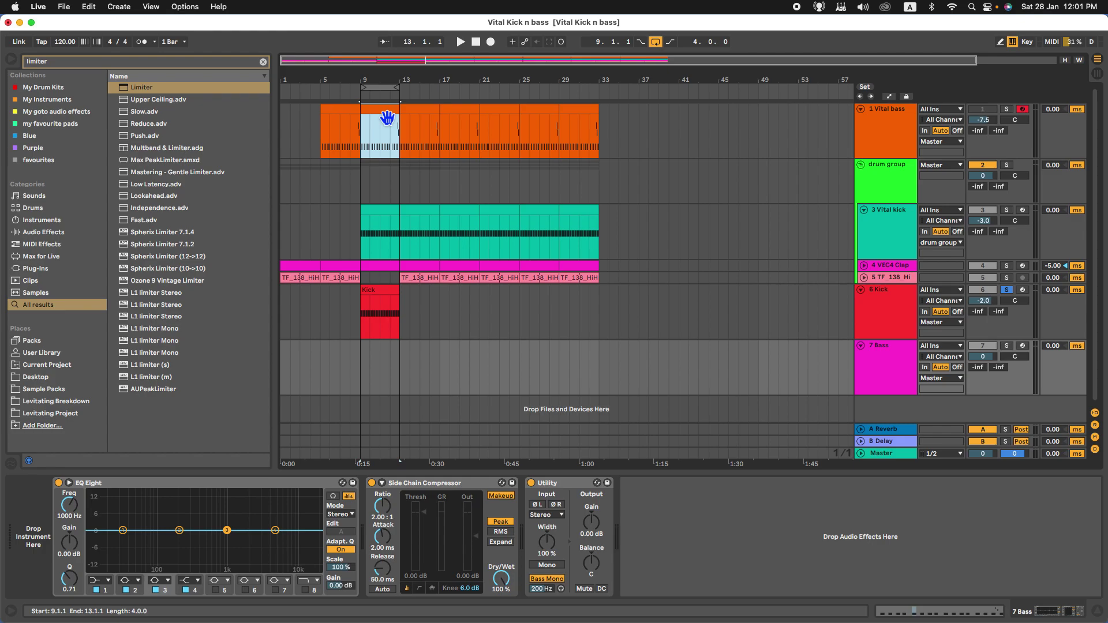
drag(387, 119, 380, 360)
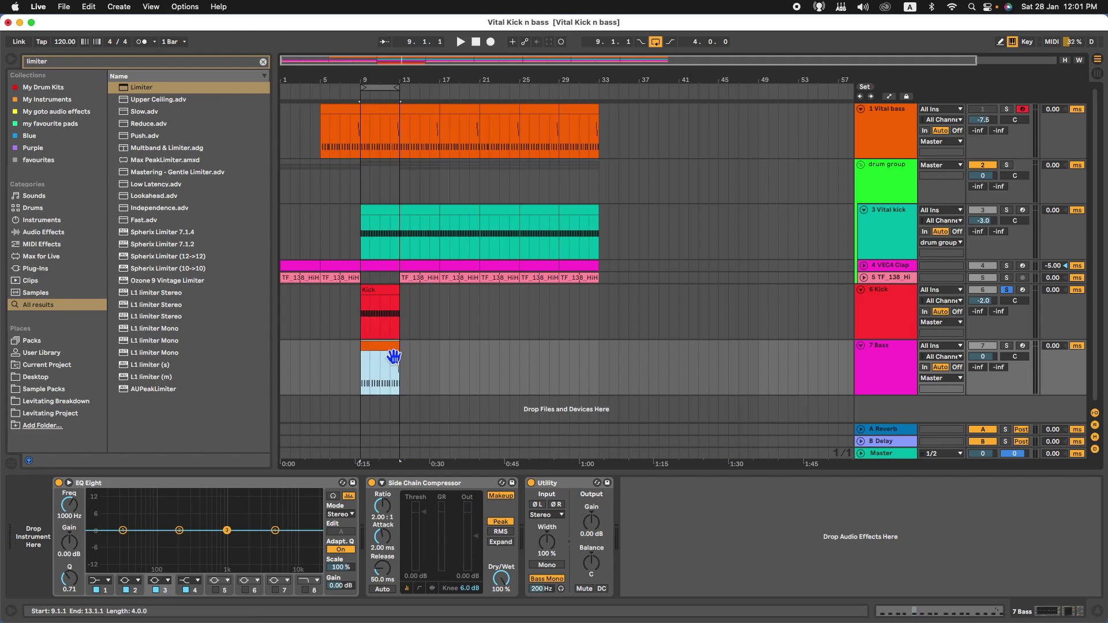
text(ss)
key(Return)
Step: Open the Bass clip's notes for viewing and play the clip briefly
double_click(385, 352)
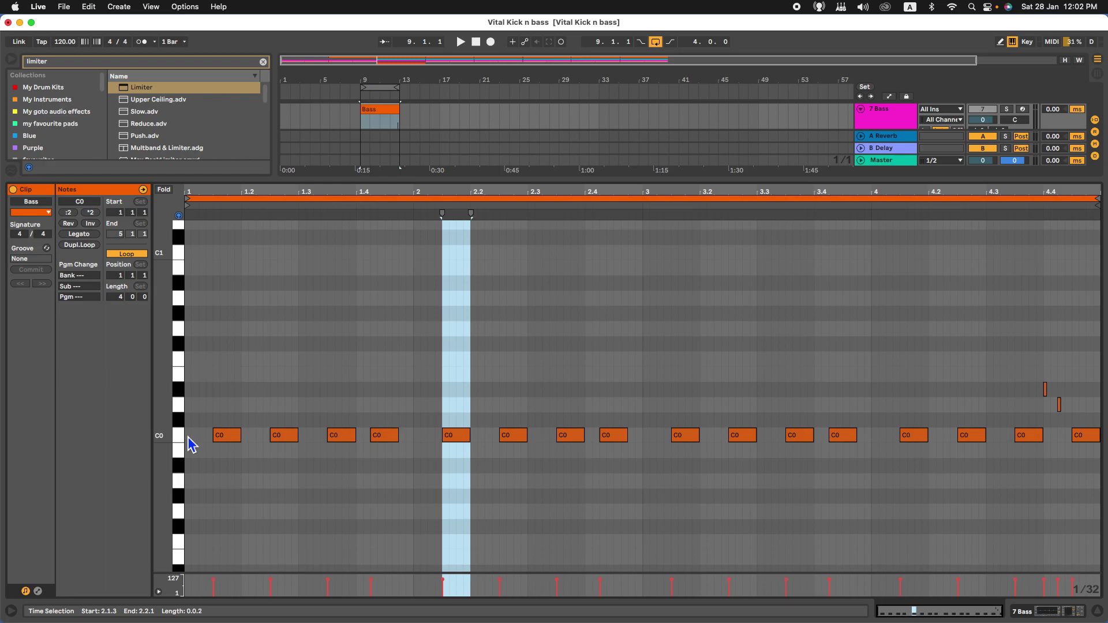
key(space)
key(space)
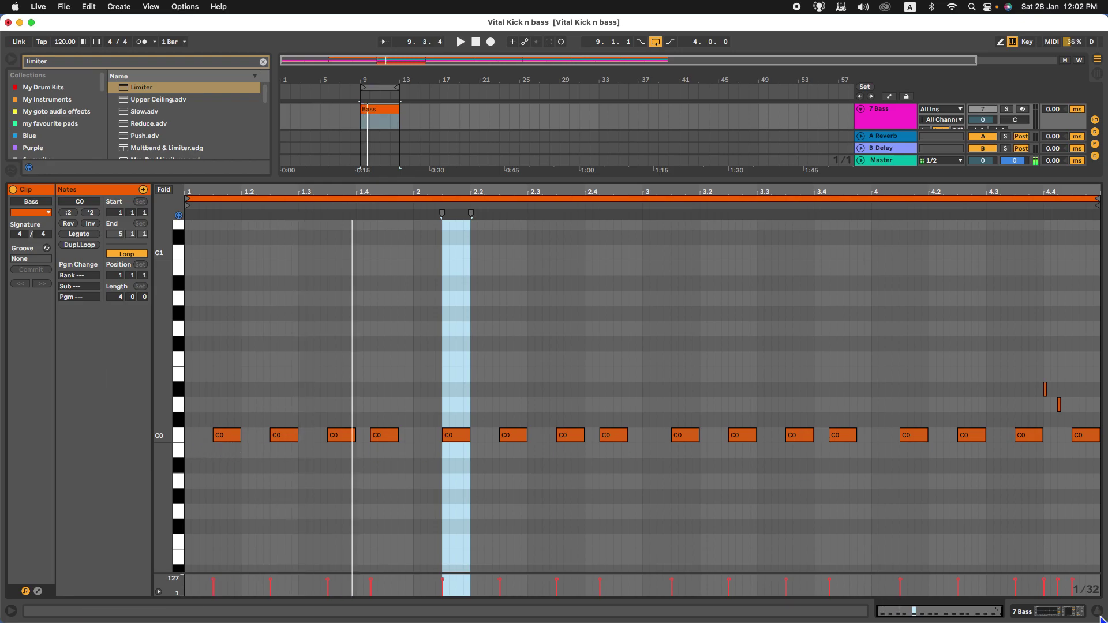
Step: Hide the Bass clip's note view, then fold the drum group and leave the Vital bass track unfolded
click(1097, 611)
click(1006, 290)
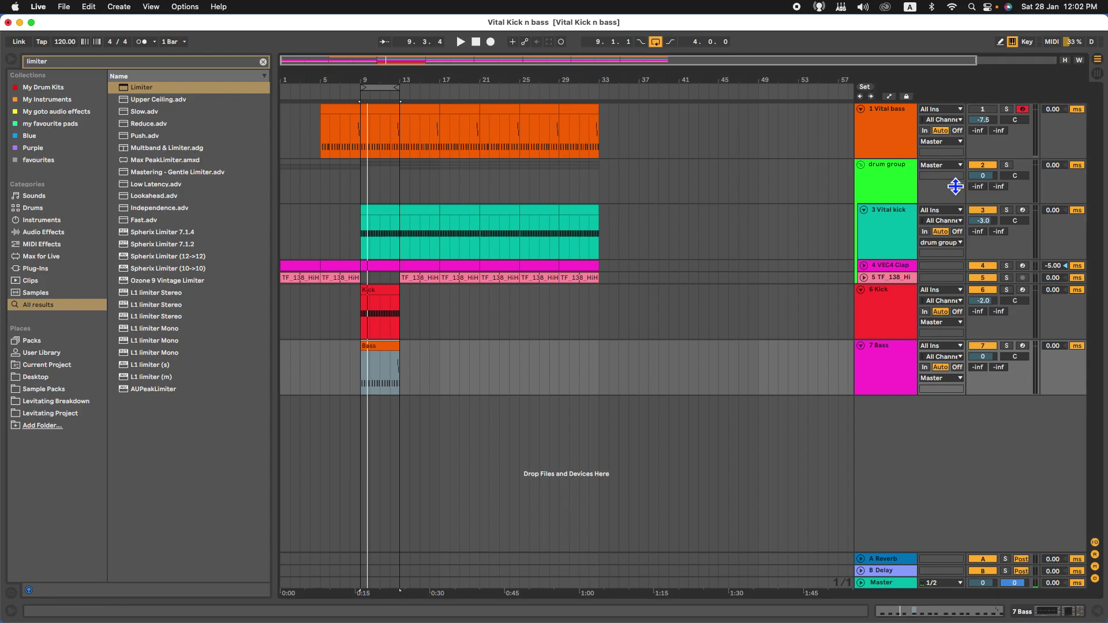
click(860, 164)
click(860, 109)
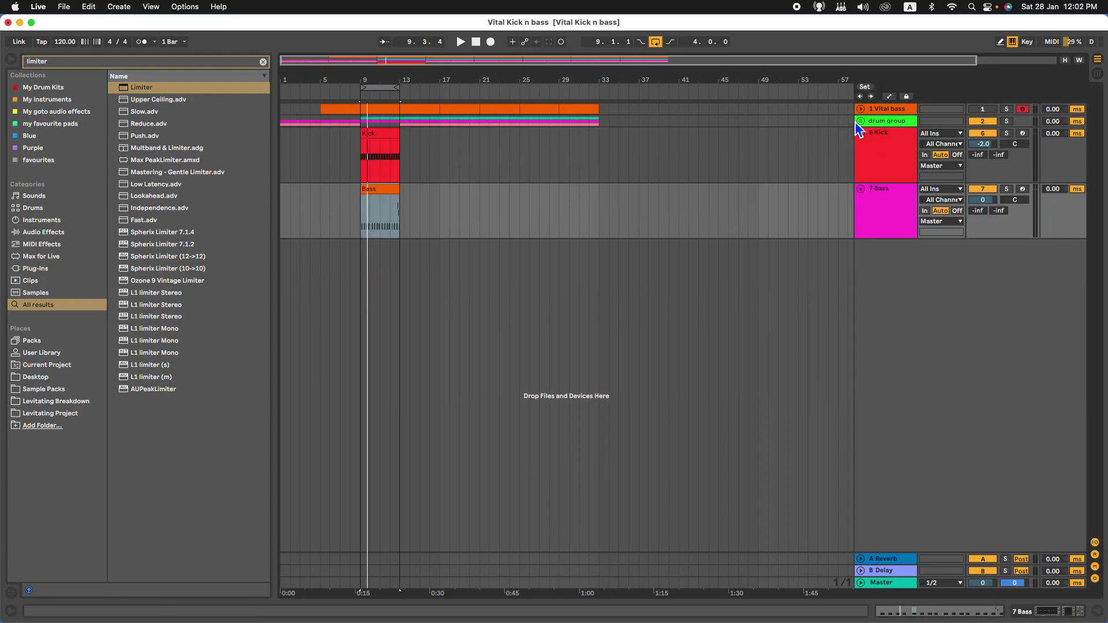
click(860, 110)
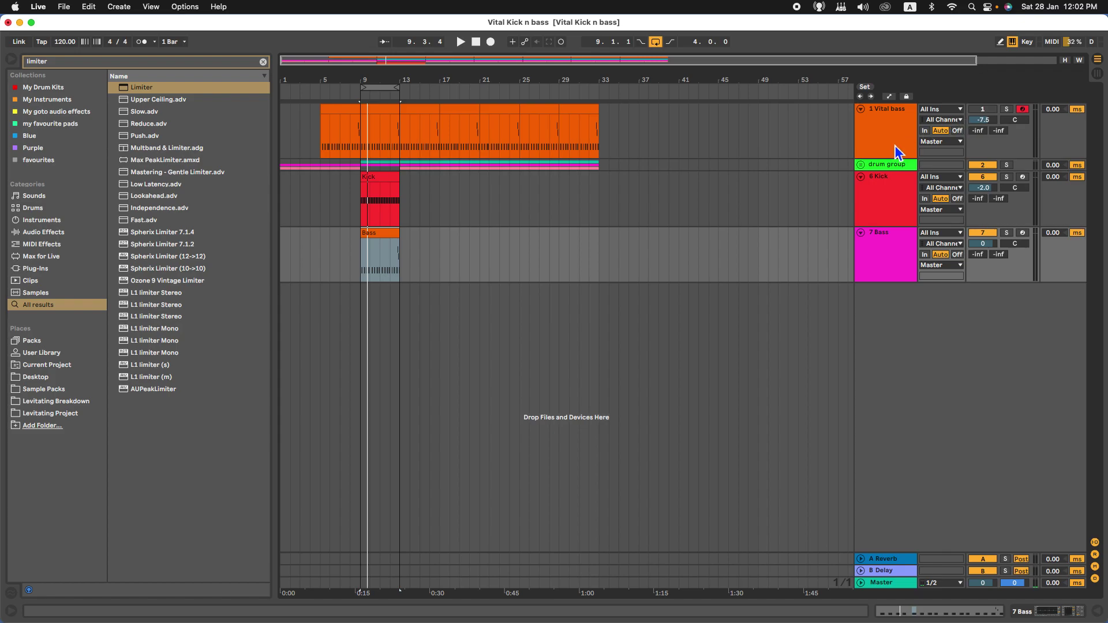
Step: Show the Vital bass track's device chain and briefly view its Vital synth window
double_click(876, 123)
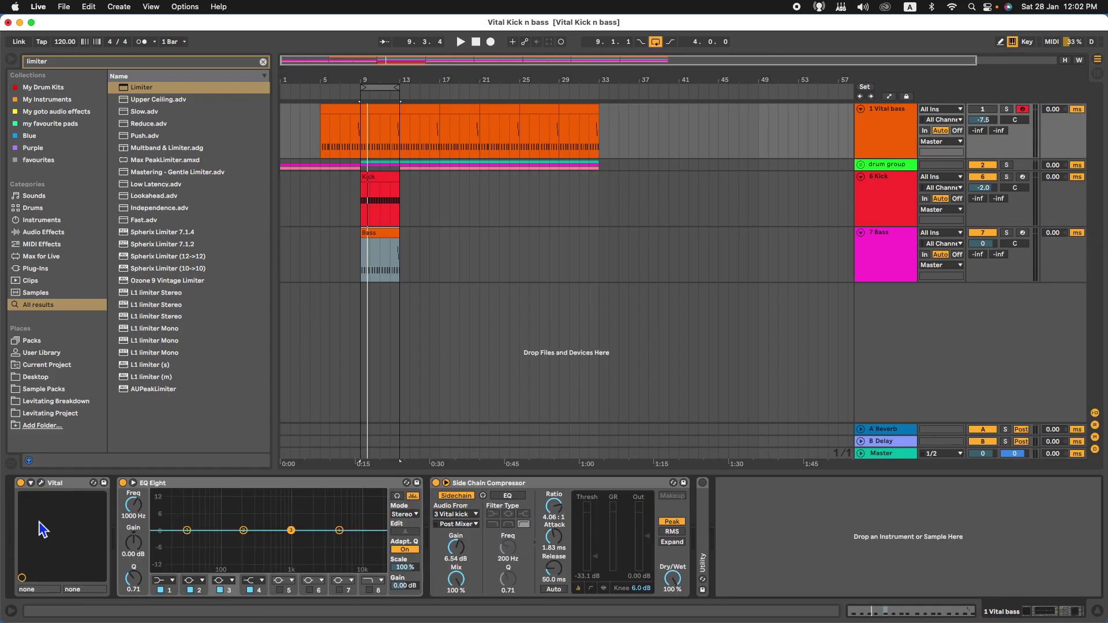
click(42, 484)
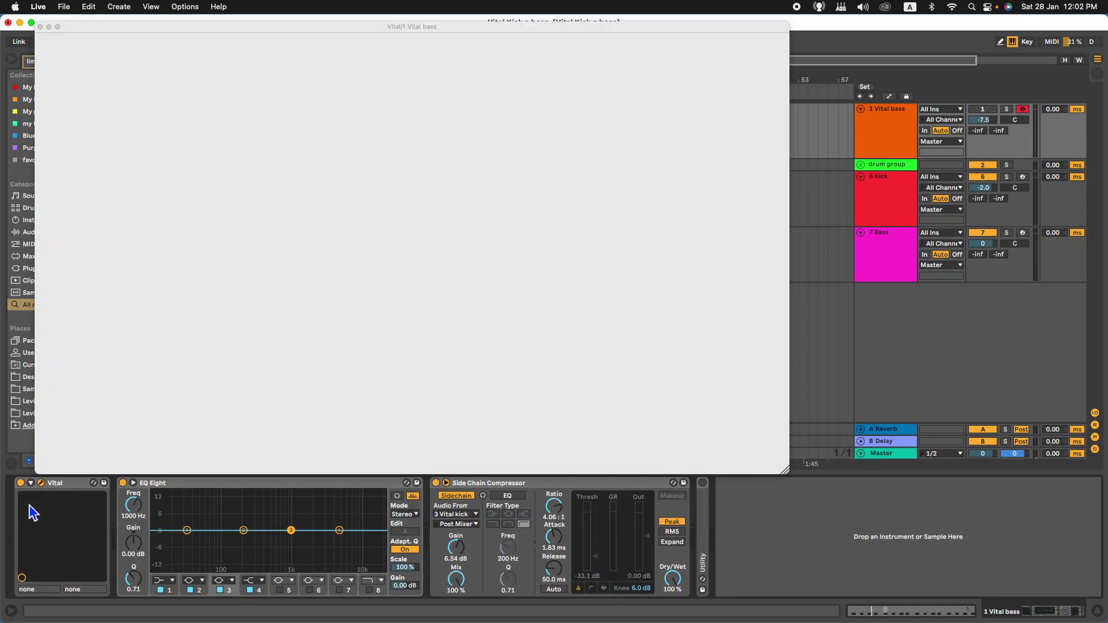
click(40, 27)
Step: Delete the default EQ Eight, Side Chain Compressor and Utility devices from the Bass track
click(897, 254)
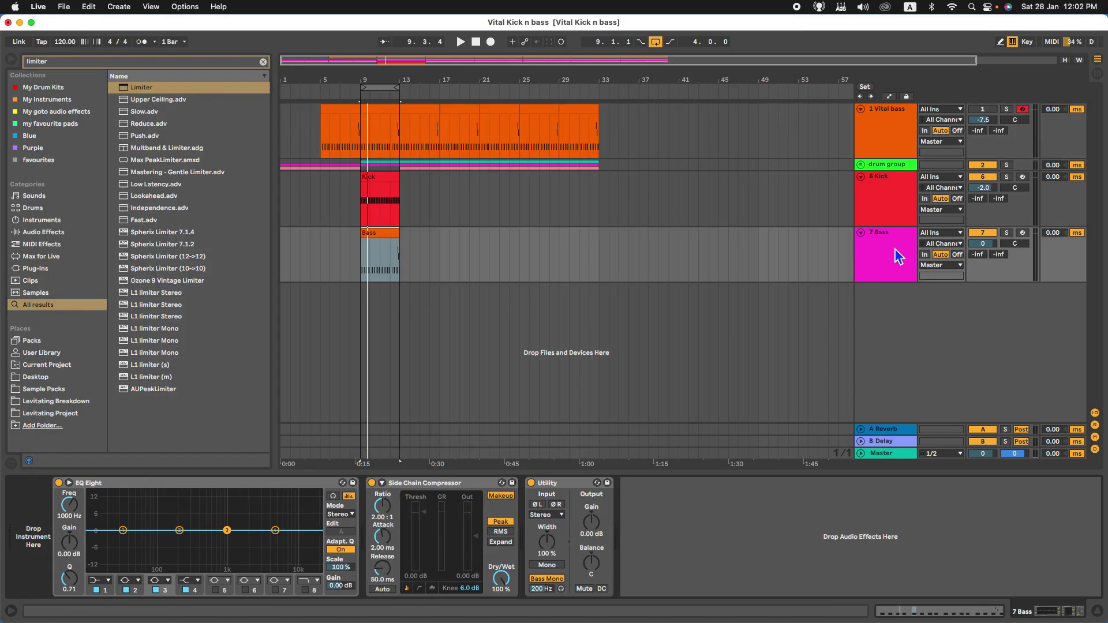
click(136, 484)
key(Delete)
key(Delete)
key(Delete)
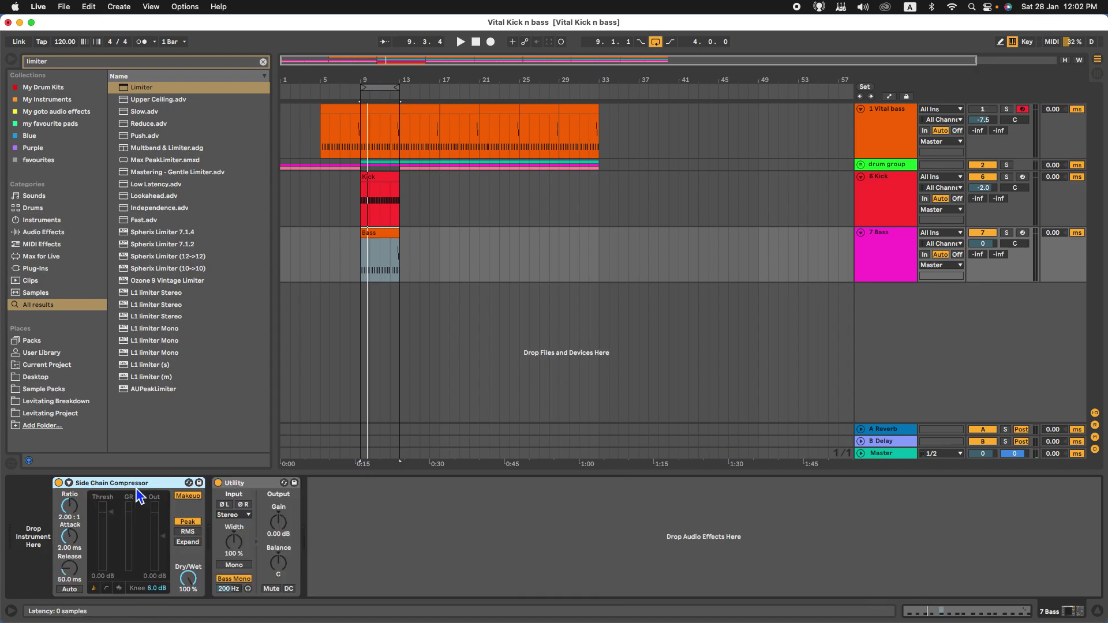
double_click(910, 253)
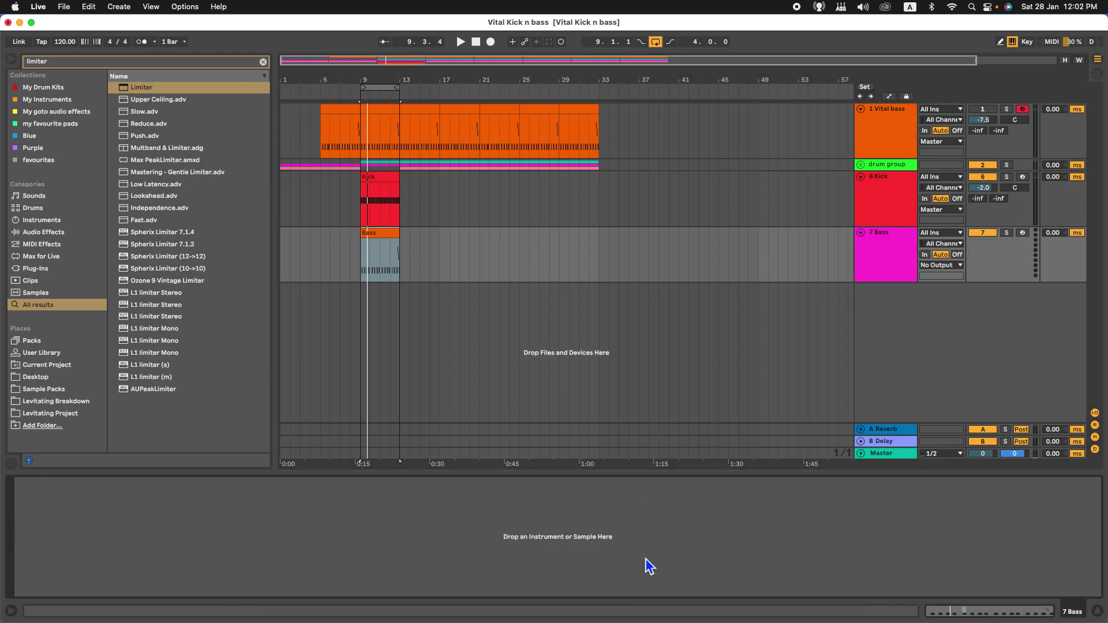
Step: Search the browser for "vital" and load the Vital instrument onto the Bass track
key(super+f)
text(vital)
key(Down)
key(Down)
key(Down)
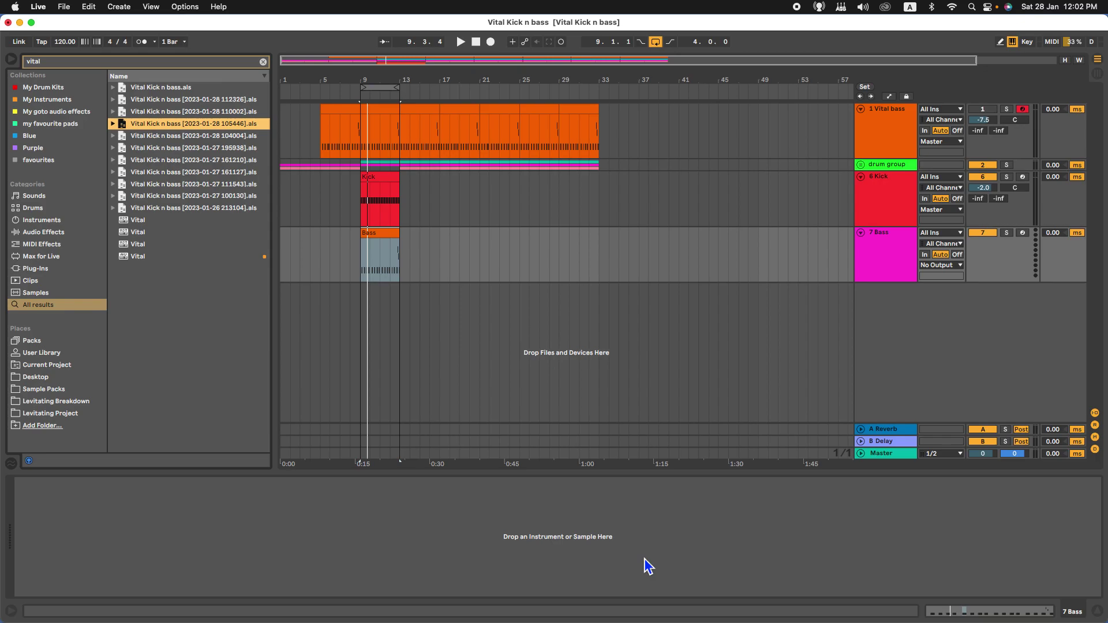
click(136, 222)
drag(137, 228, 217, 539)
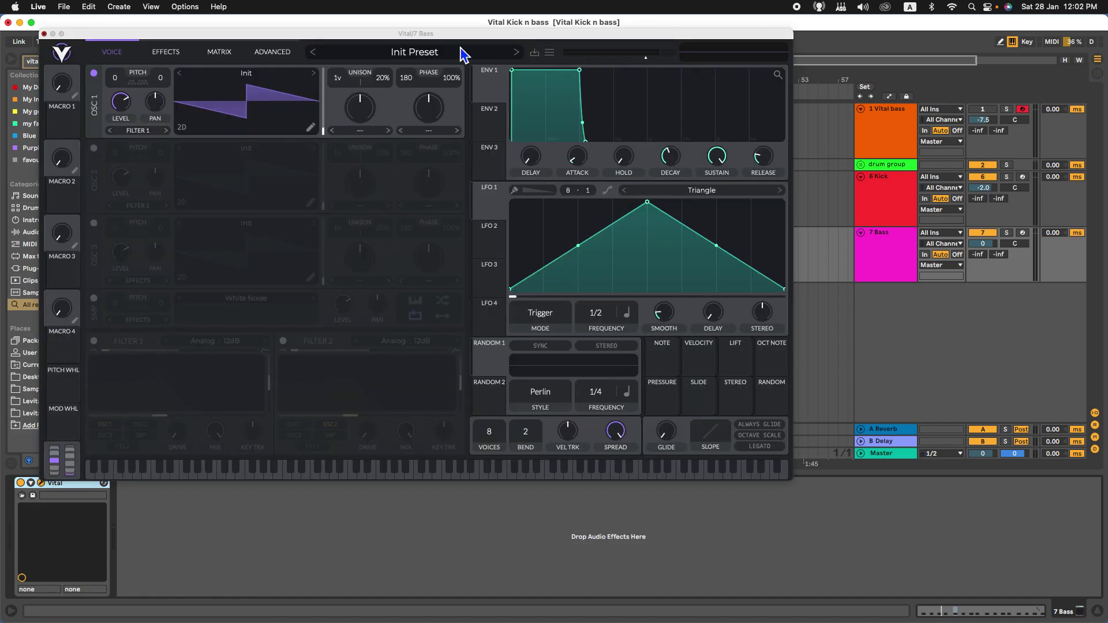
Step: Examine oscillator 1's wavetable and frame position in the Vital bass track's synth
click(876, 145)
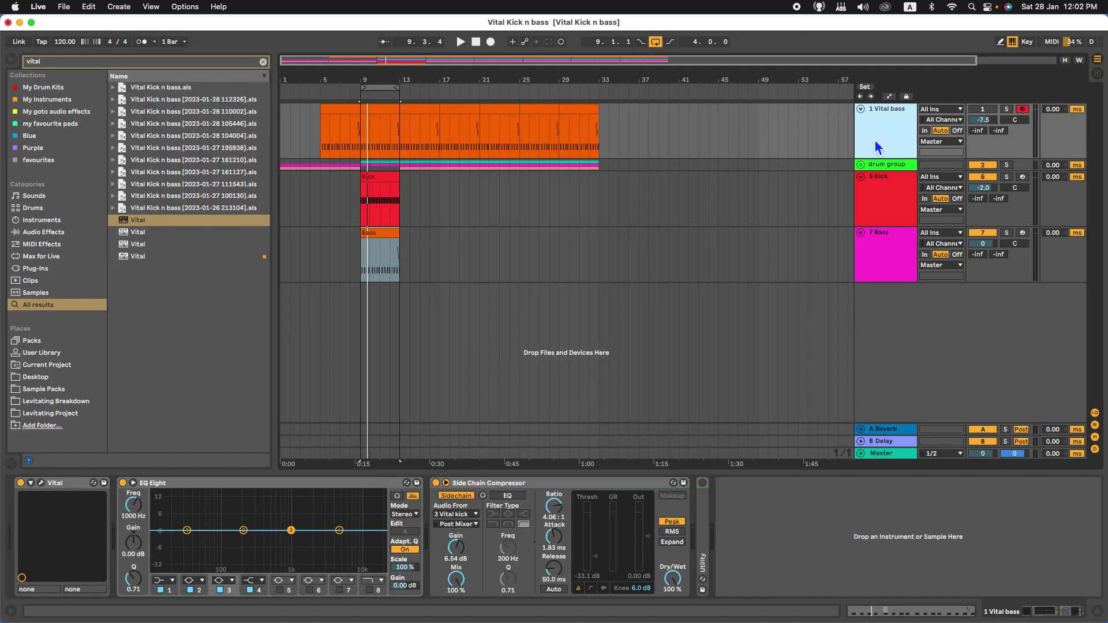
click(41, 482)
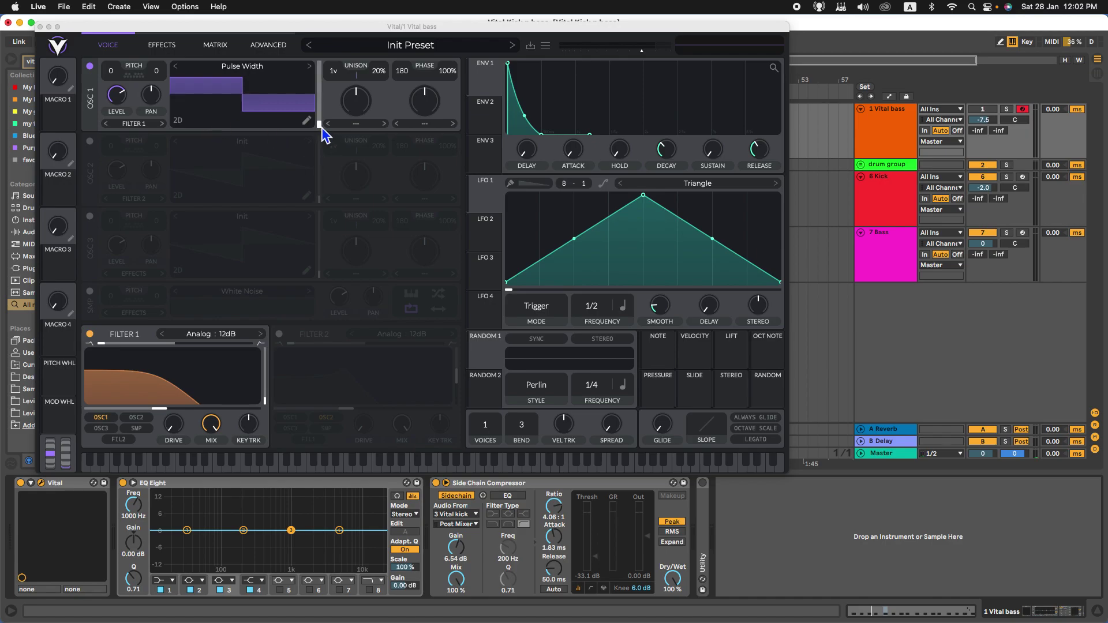
drag(321, 128, 323, 155)
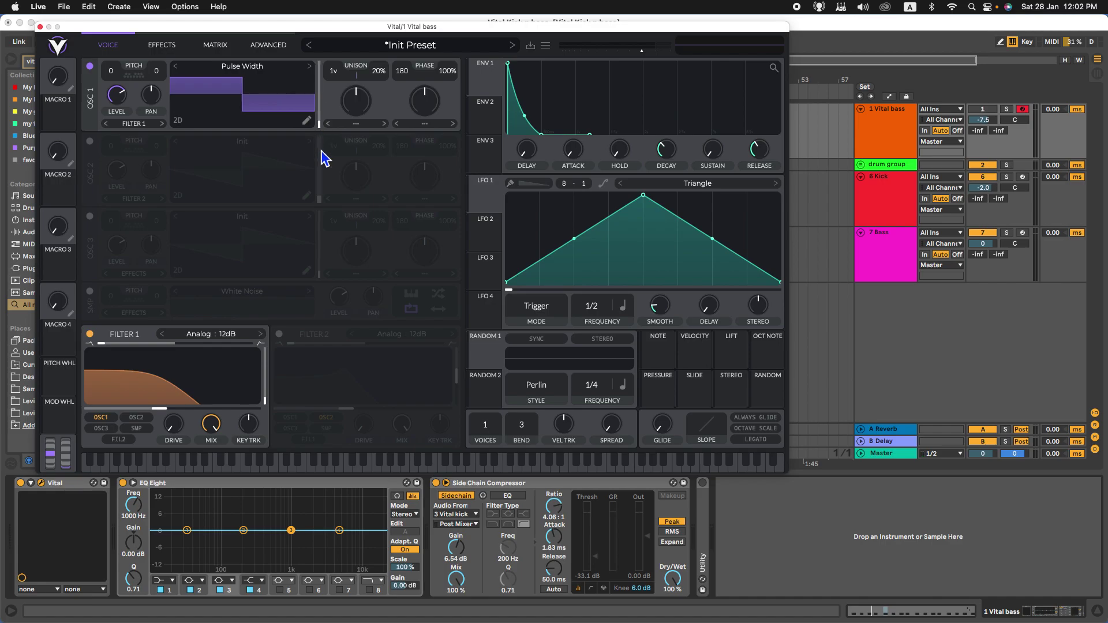
click(41, 28)
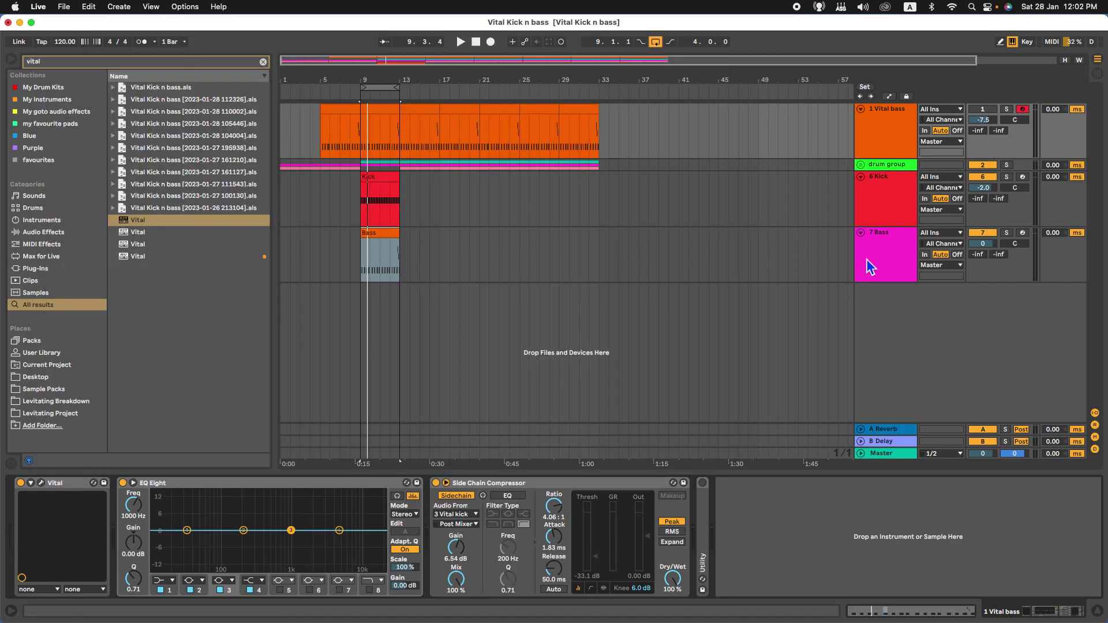
click(42, 483)
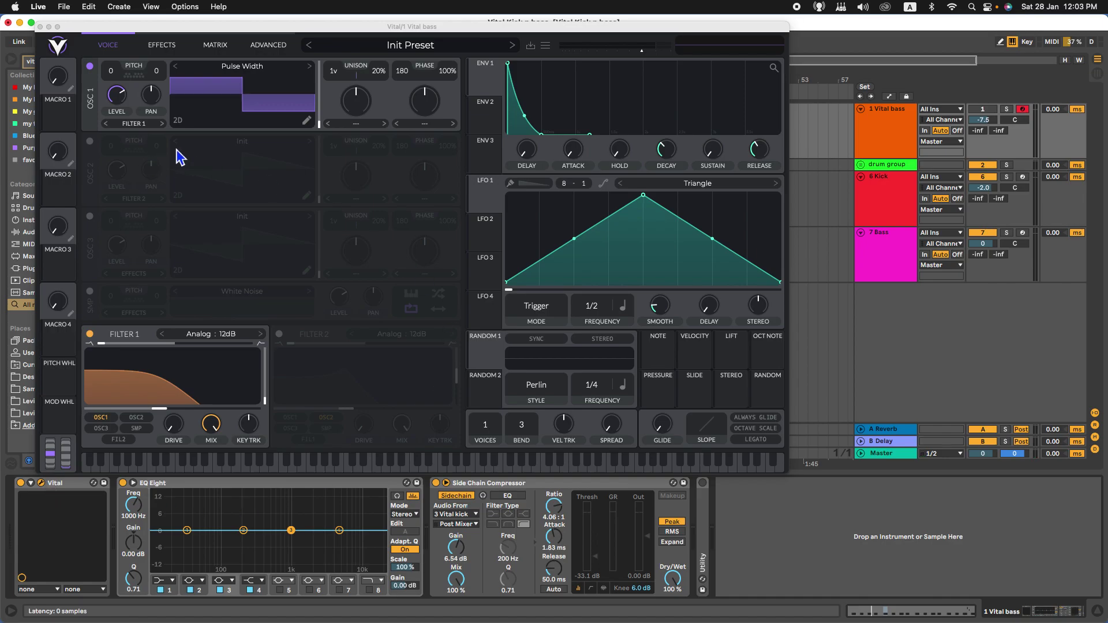
click(40, 26)
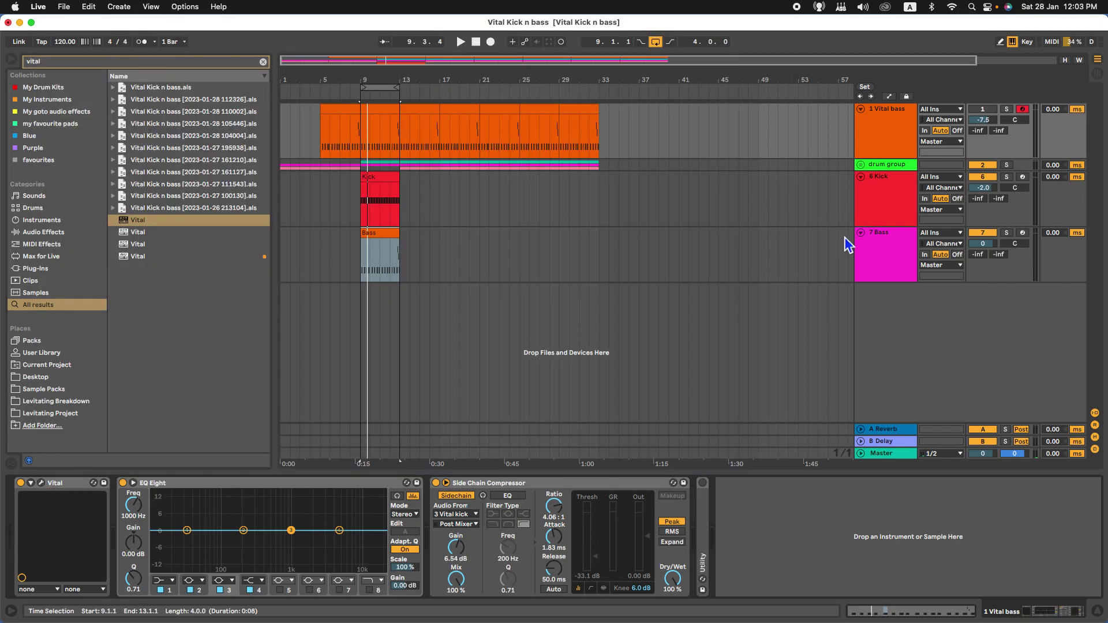
Step: Load the Pulse Width wavetable into oscillator 1 of the Bass track's Vital, with the wave frame at its lowest position
click(914, 255)
click(41, 483)
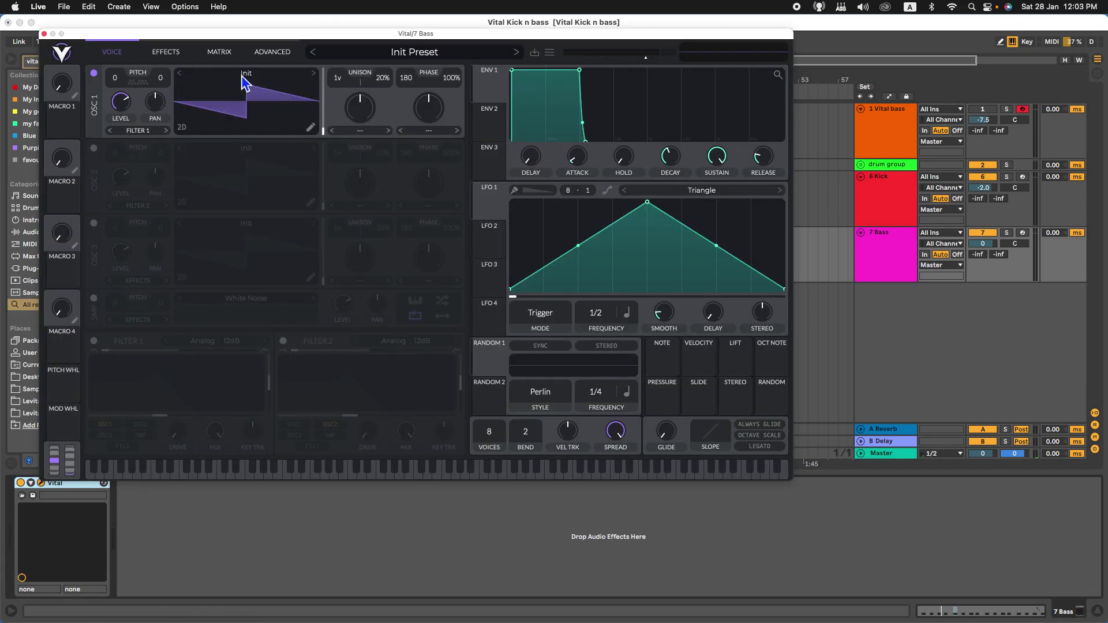
click(242, 75)
click(569, 170)
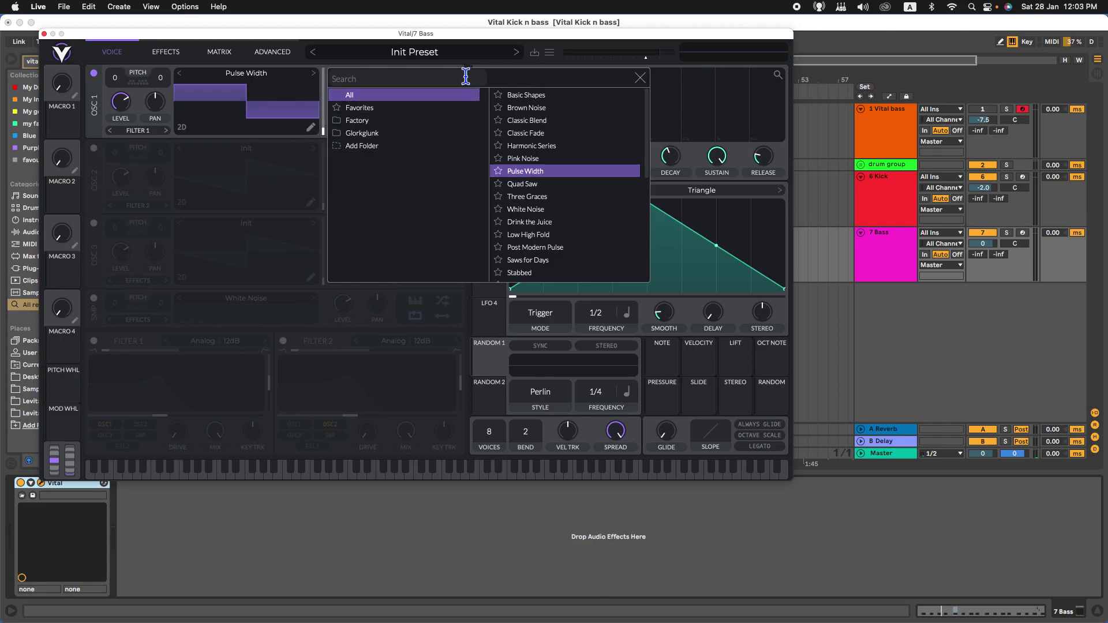
click(639, 78)
drag(322, 132, 325, 145)
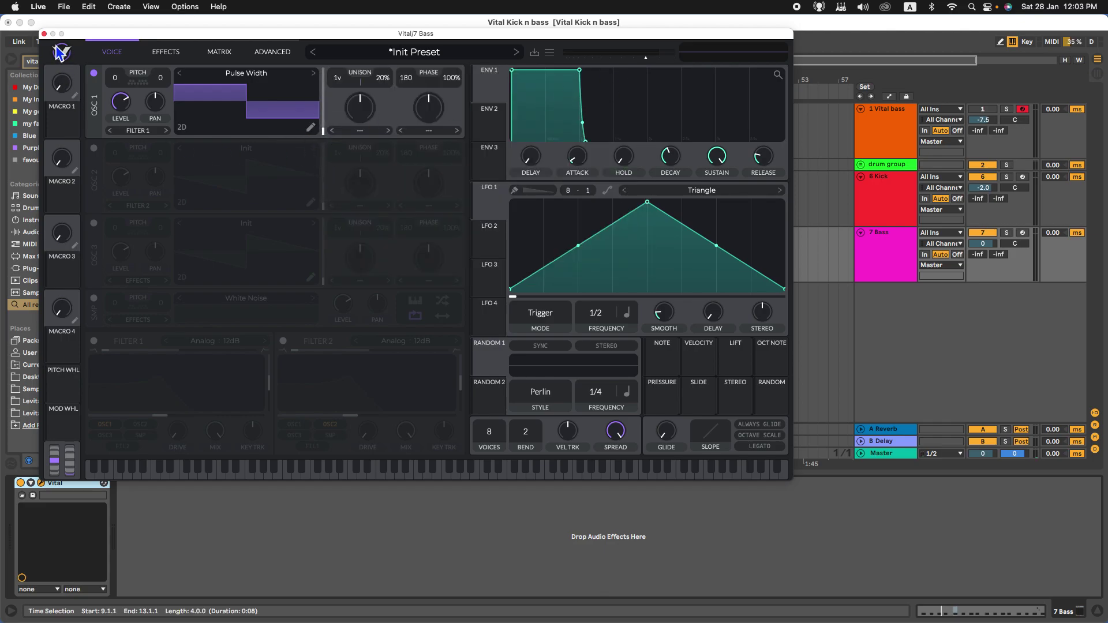
click(44, 33)
Step: Examine the Filter 1 settings in the Vital bass track's synth
click(896, 135)
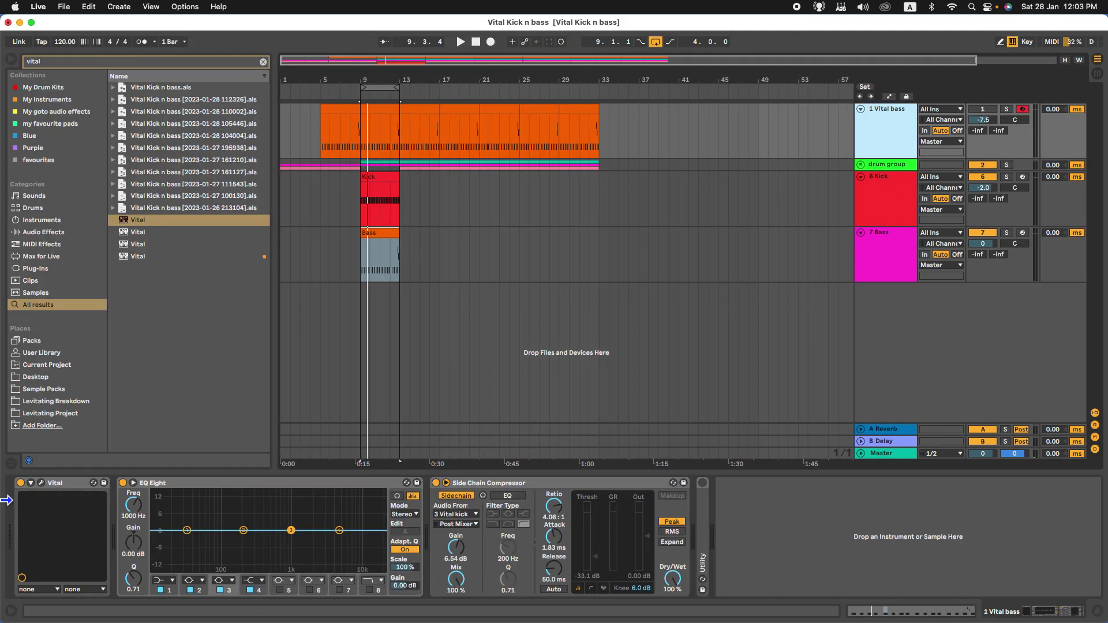
click(45, 484)
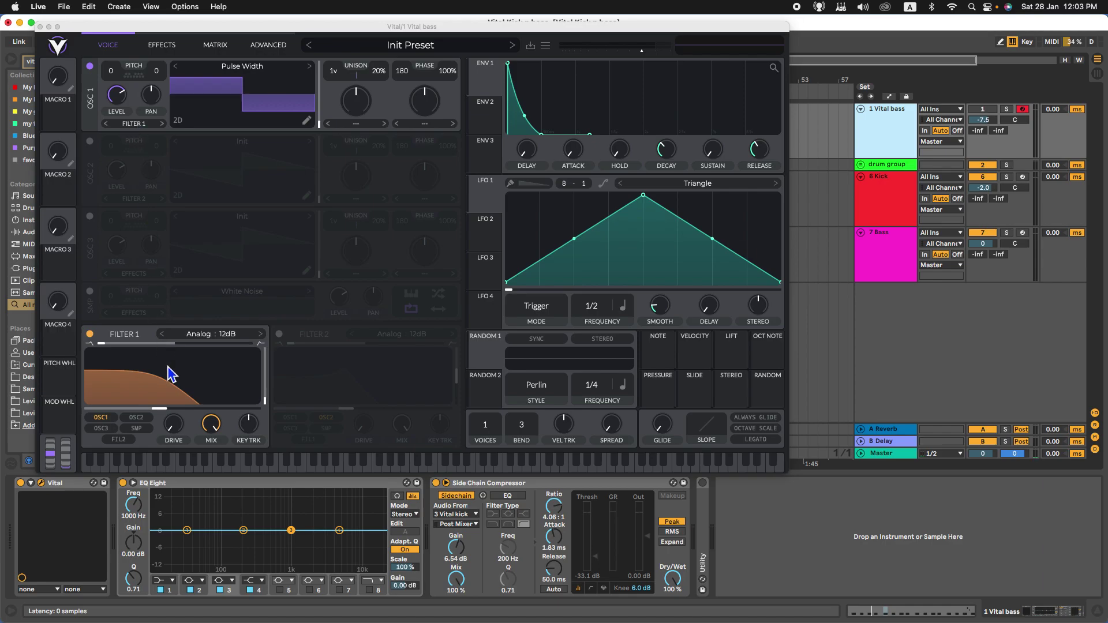
click(41, 27)
Step: Enable Filter 1 in the Bass track's Vital, set its resonance to 0%, and raise its cutoff
double_click(876, 266)
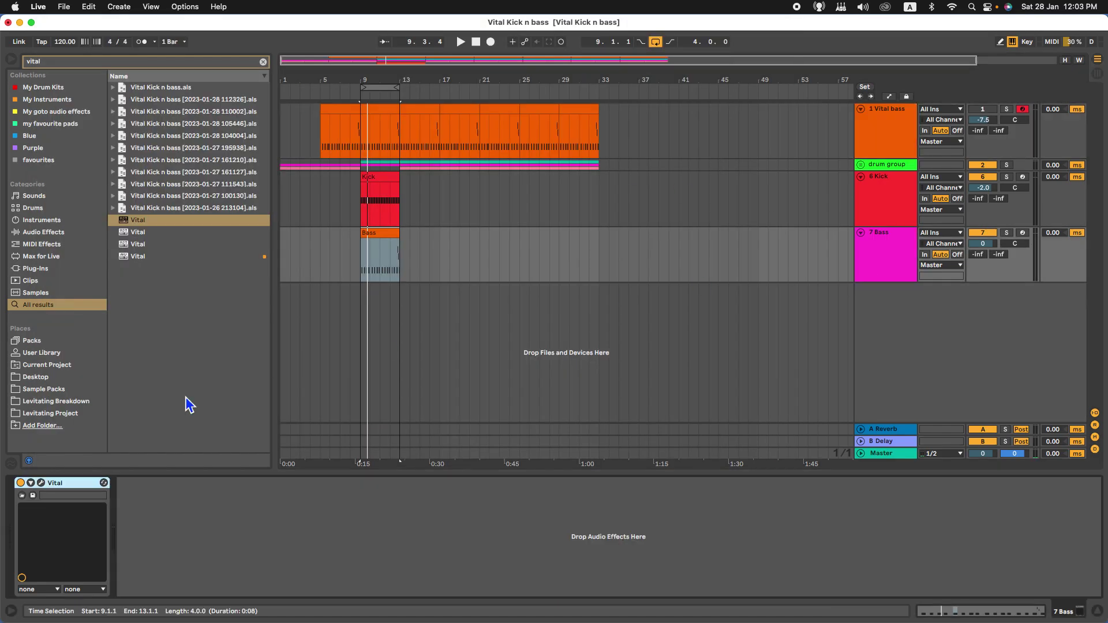
double_click(44, 484)
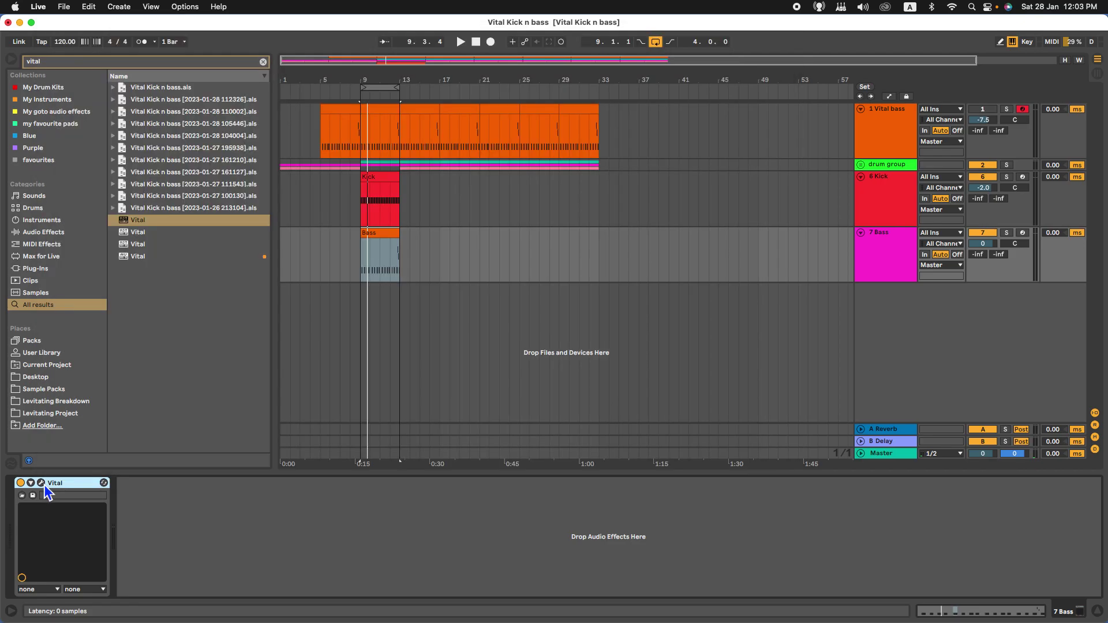
click(42, 483)
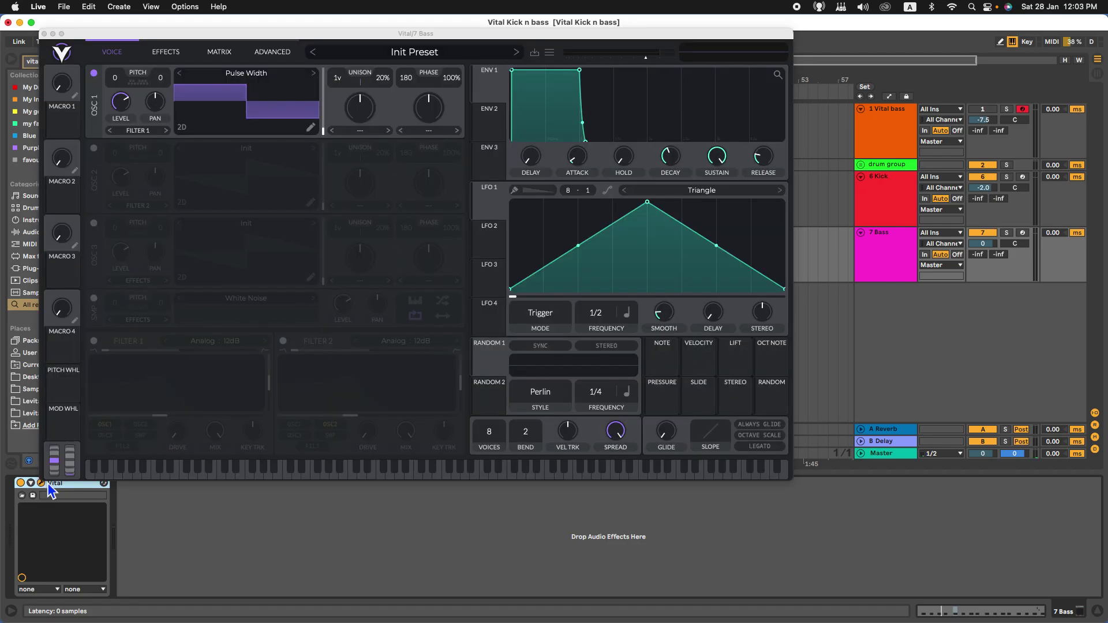
click(95, 340)
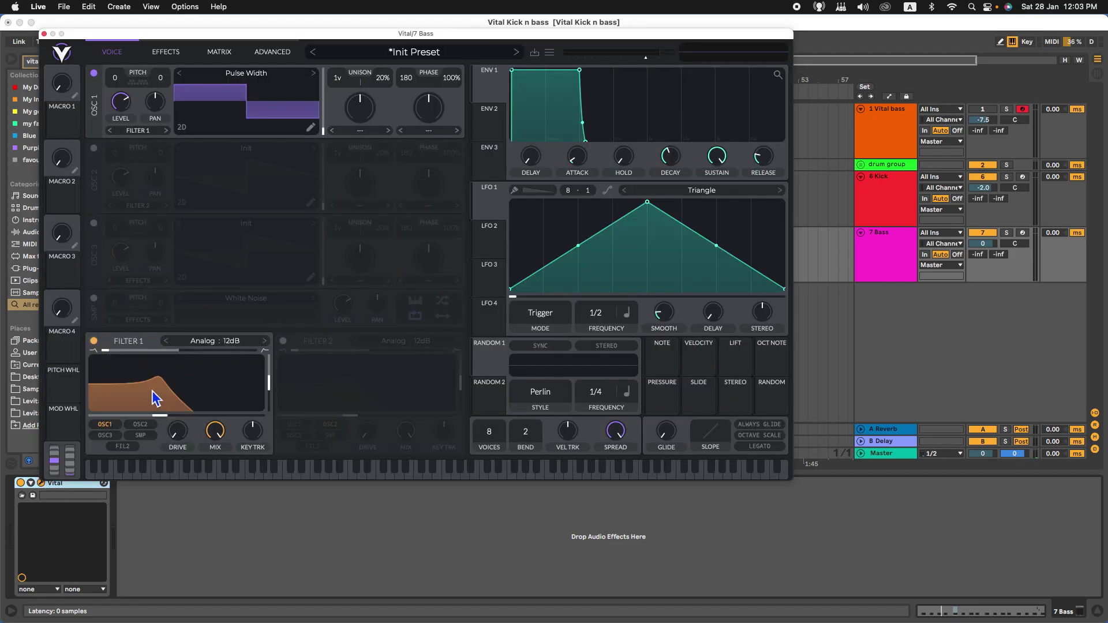
drag(148, 398, 180, 507)
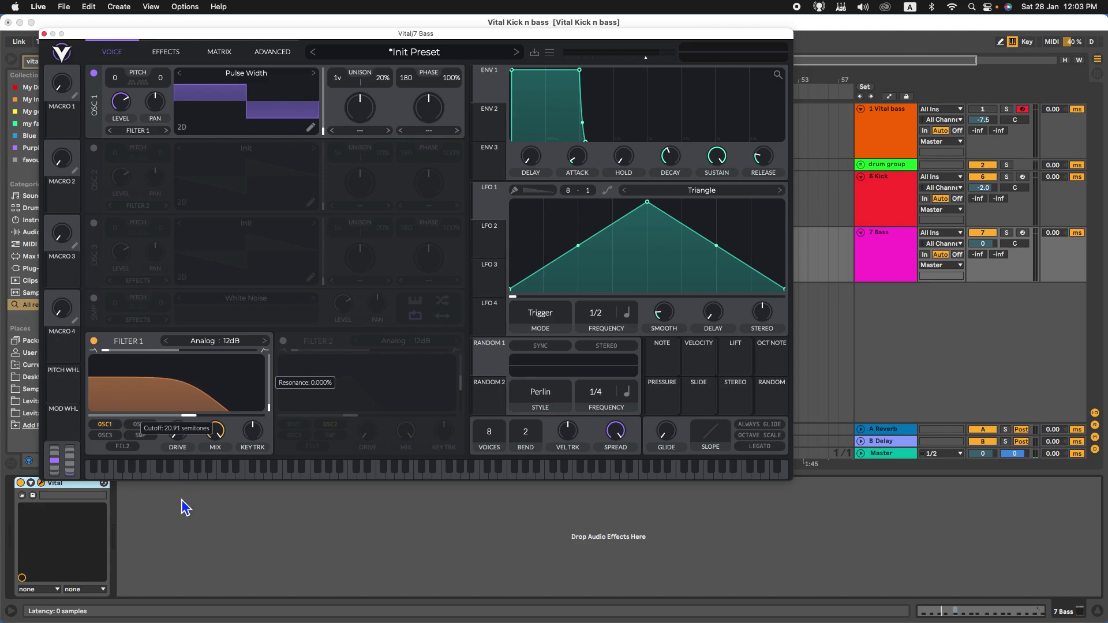
drag(184, 406, 202, 453)
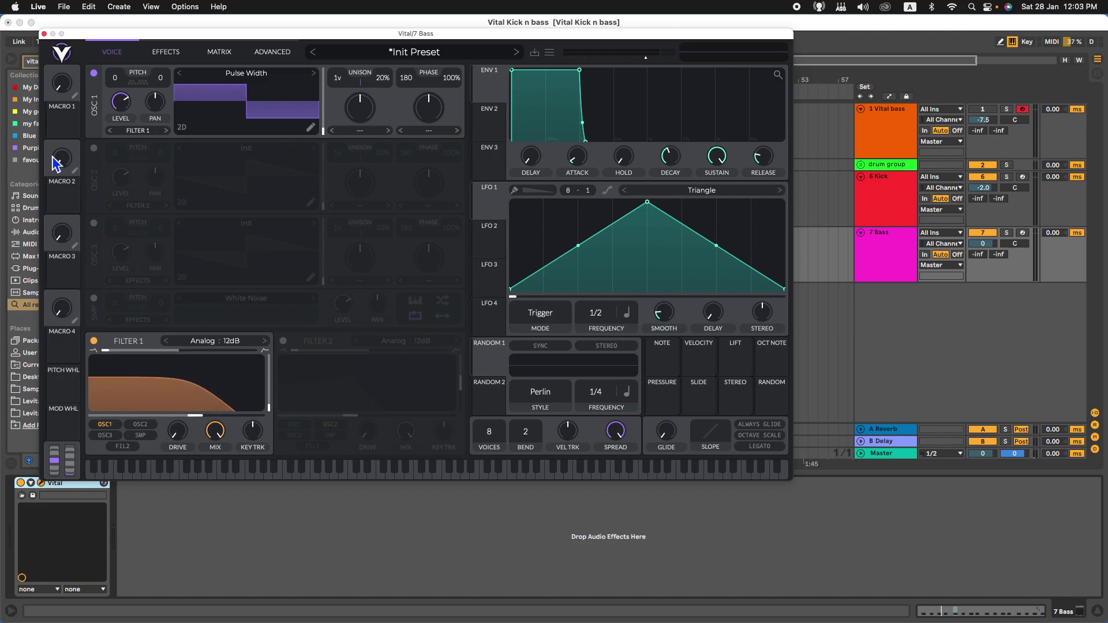
click(44, 34)
Step: Check the exact Filter 1 cutoff in the Vital bass track's synth, undoing any accidental change
click(870, 134)
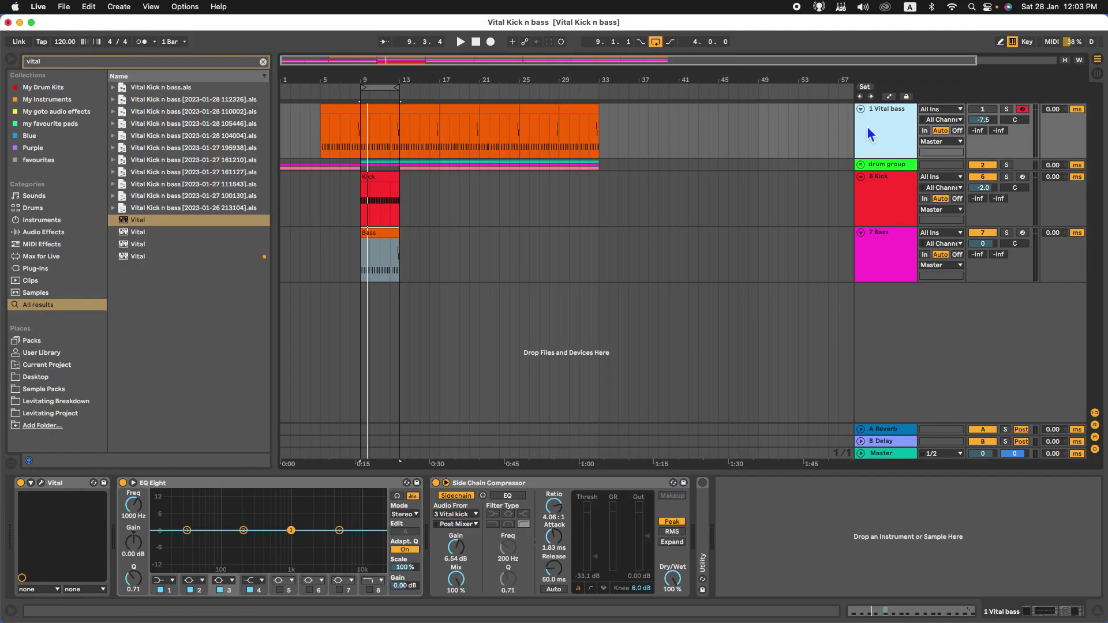
click(41, 483)
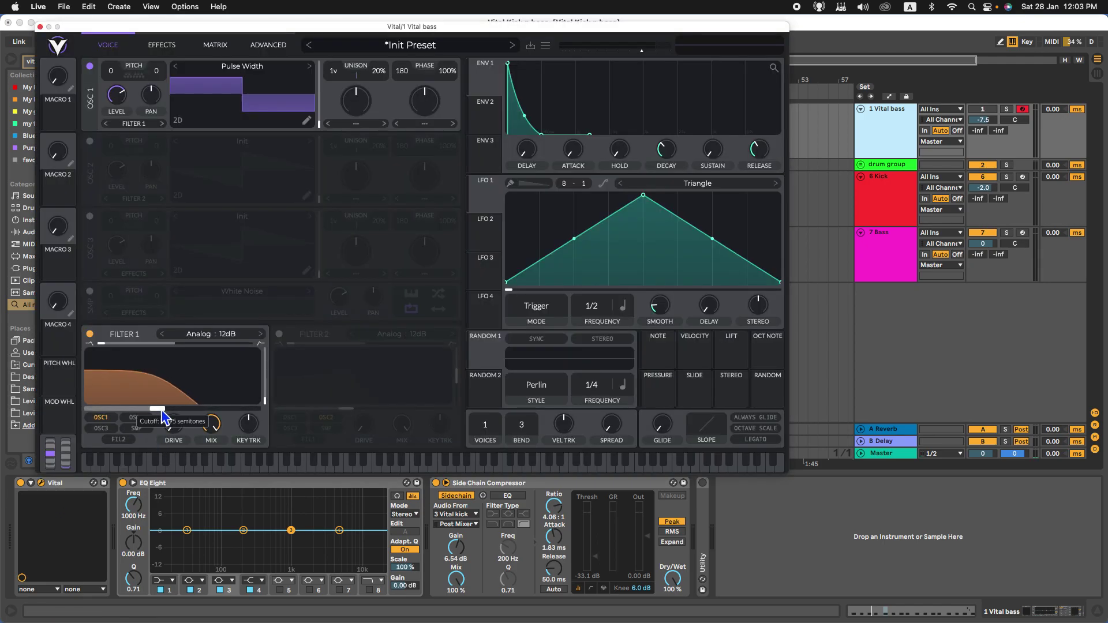
key(super+z)
drag(159, 409, 161, 410)
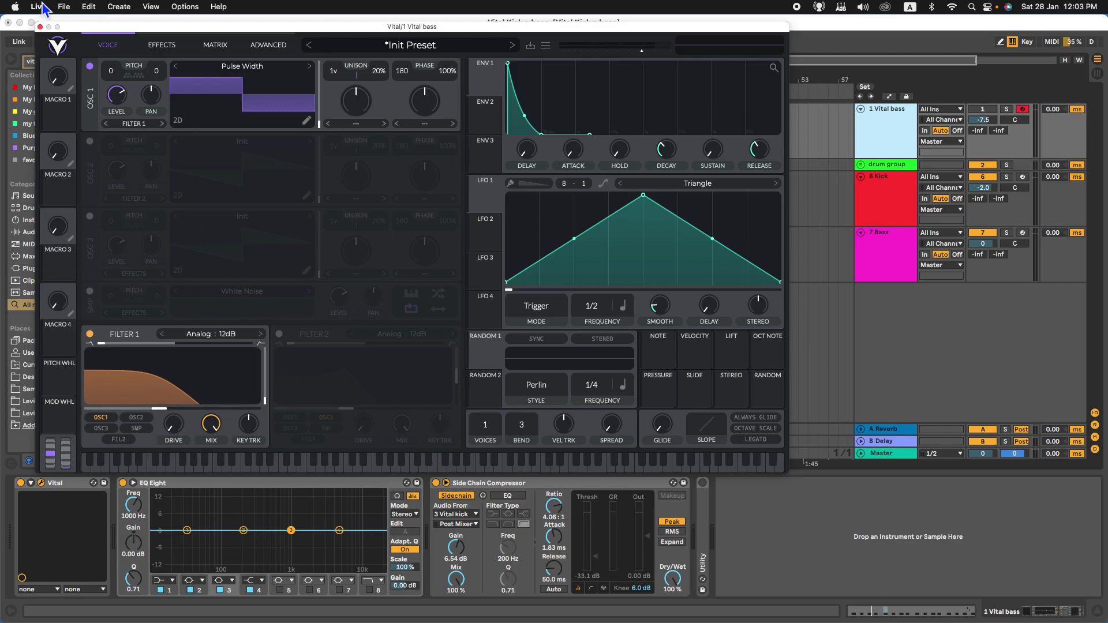
click(41, 26)
Step: Lower the Filter 1 cutoff in the Bass track's Vital to match the Vital bass patch
click(874, 255)
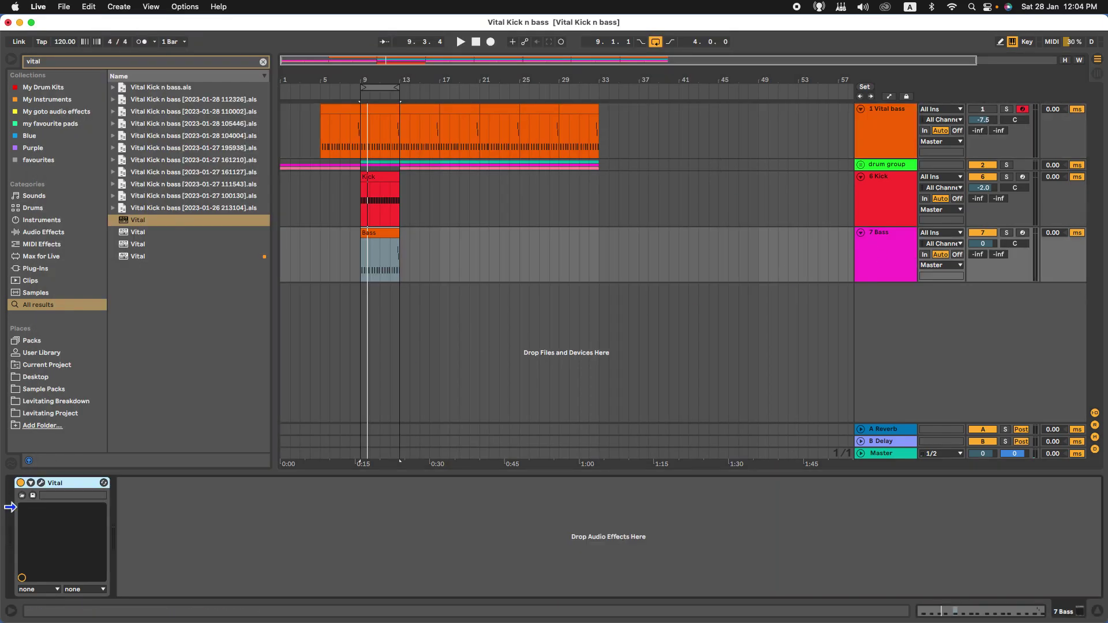
click(41, 483)
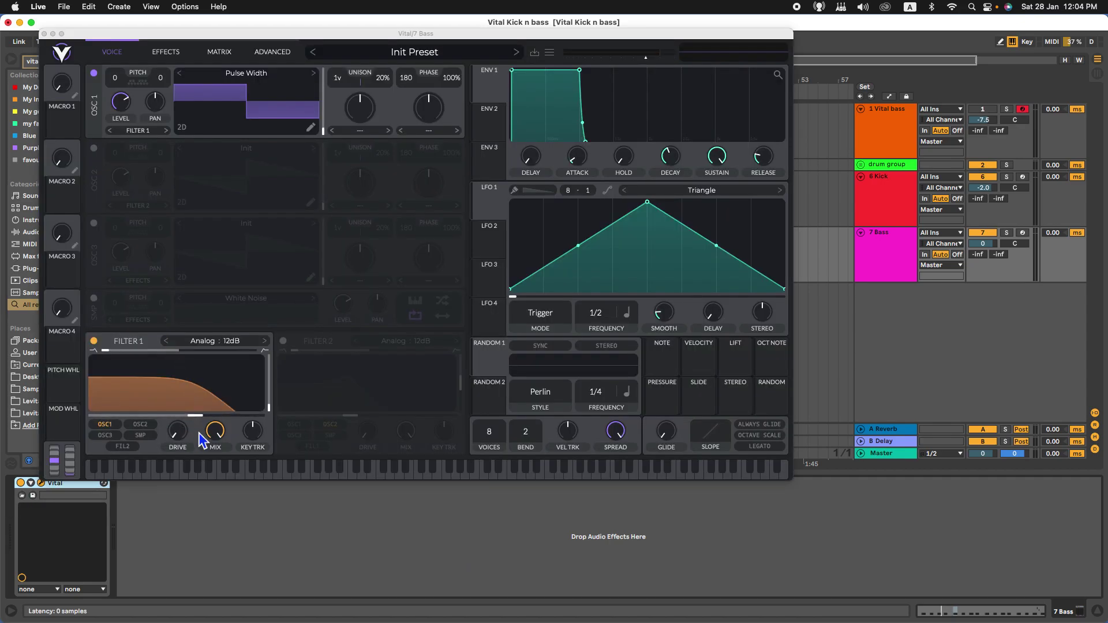
drag(186, 417, 176, 452)
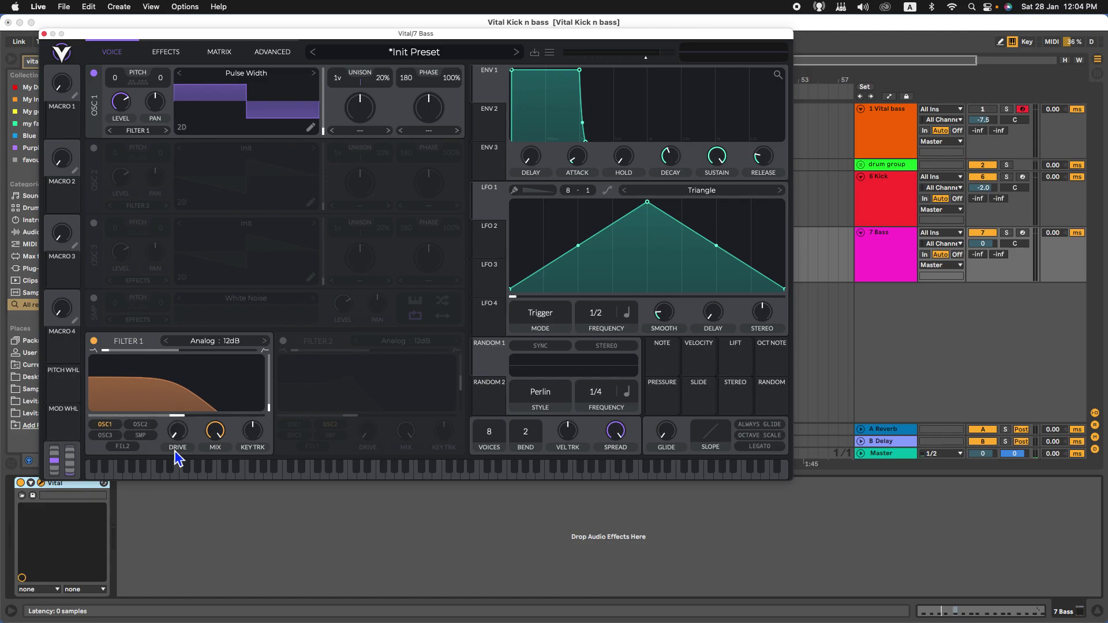
click(44, 34)
Step: Check the Filter 1 cutoff and drive in the Vital bass track's synth
click(902, 132)
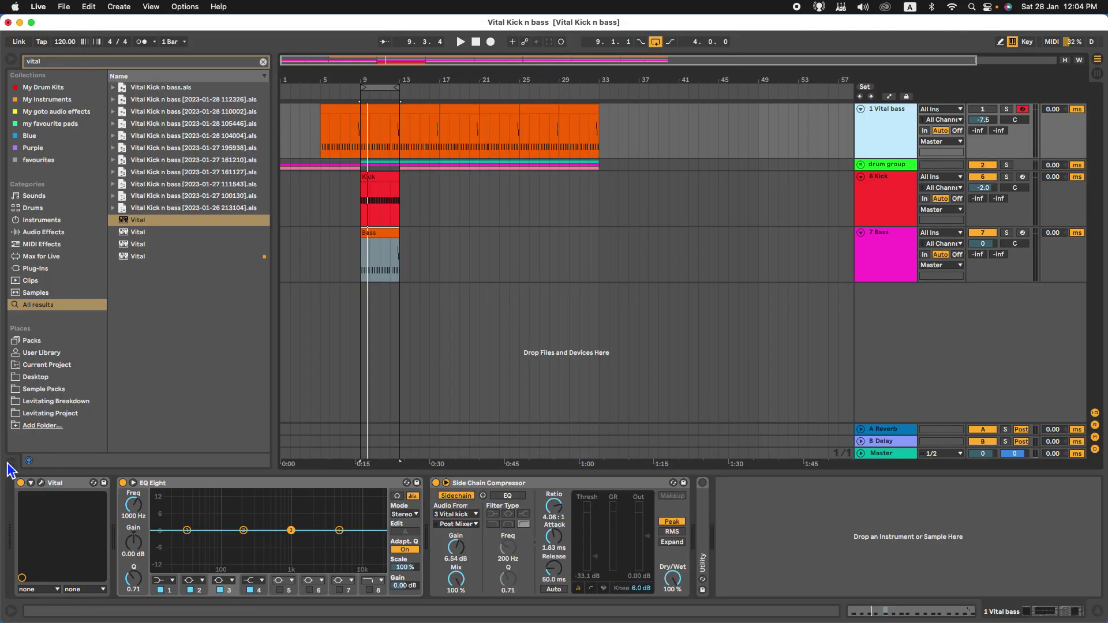
click(41, 482)
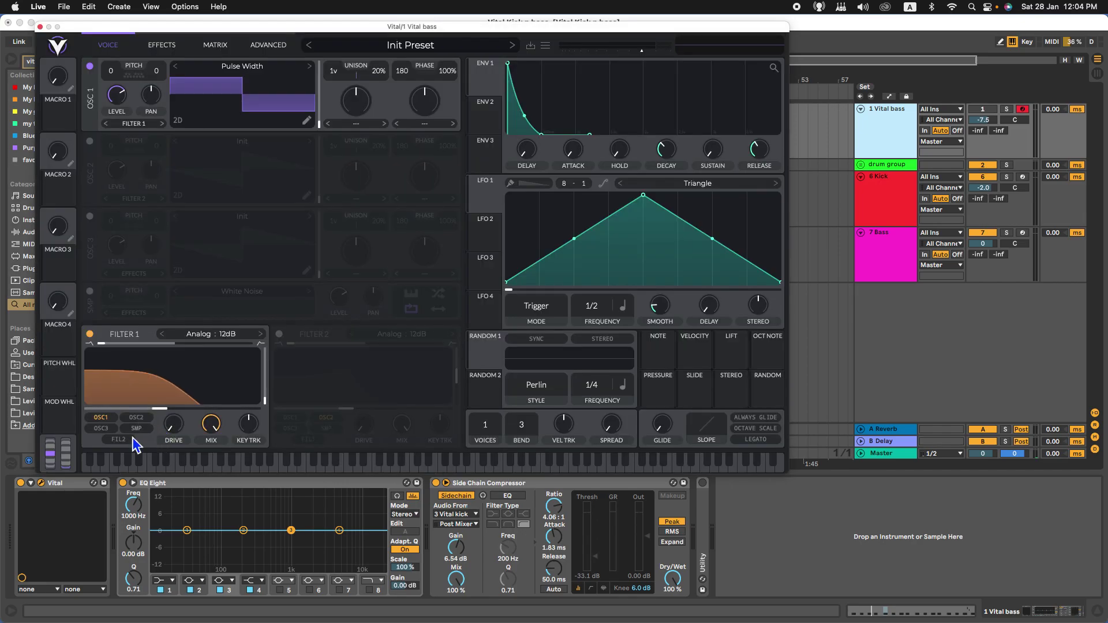
click(40, 26)
Step: Lower the Filter 1 cutoff slightly further in the Bass track's Vital and play back the result
click(922, 271)
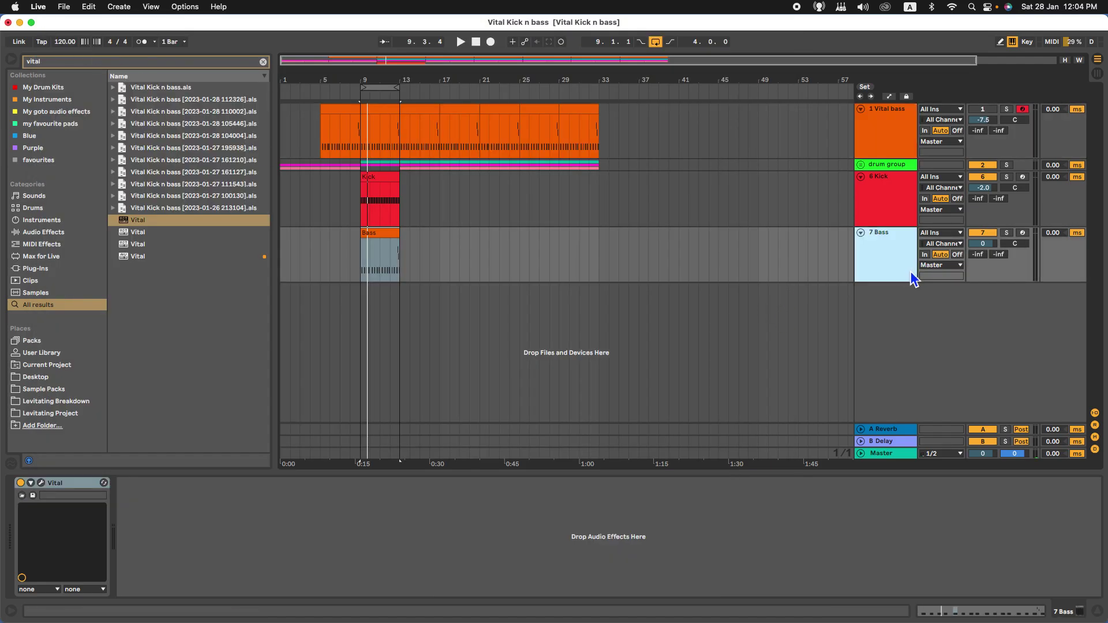
click(41, 482)
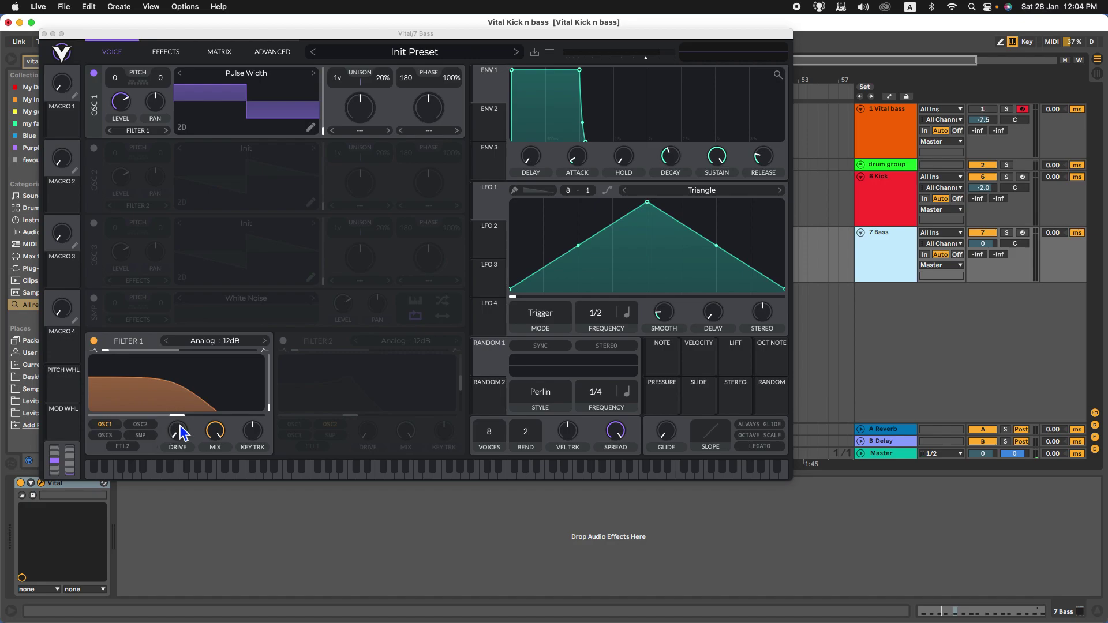
drag(180, 423, 166, 467)
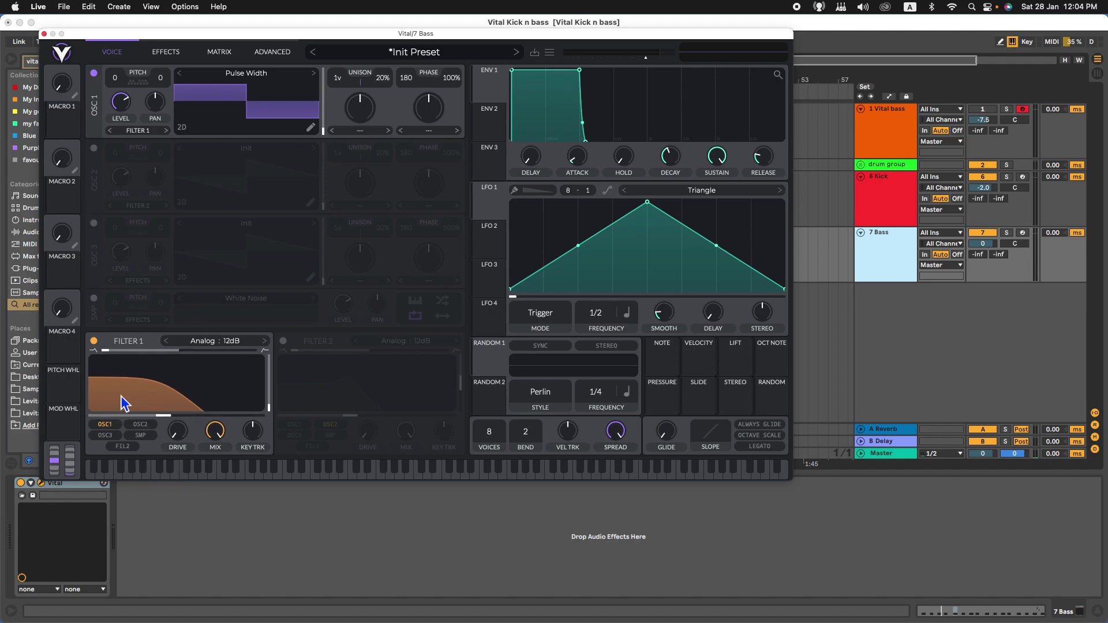
drag(166, 422, 167, 448)
key(space)
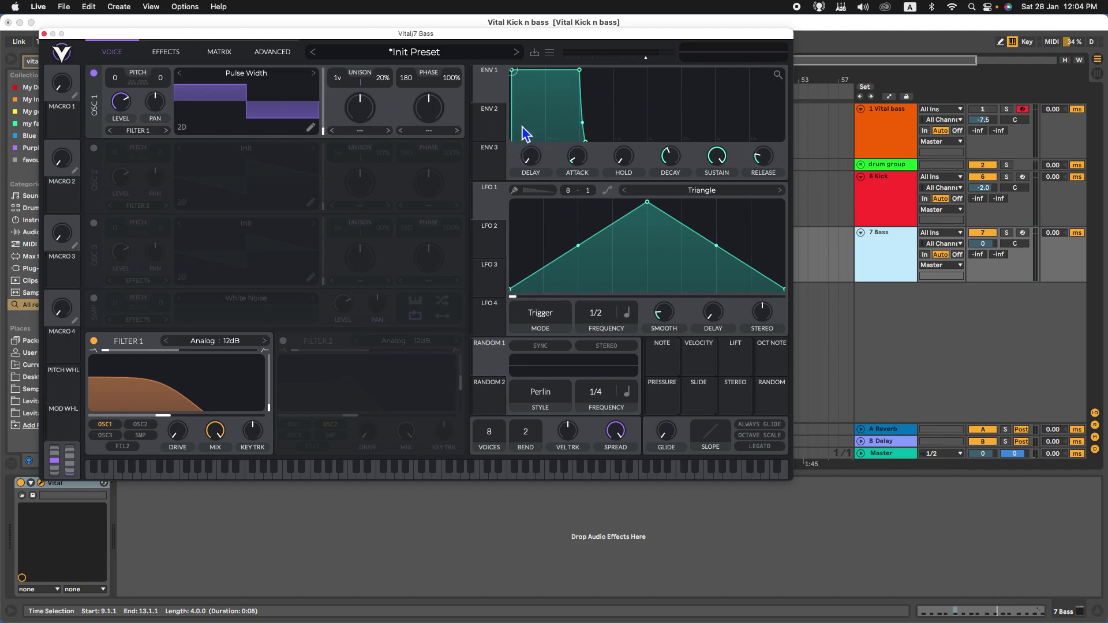
drag(231, 34, 253, 63)
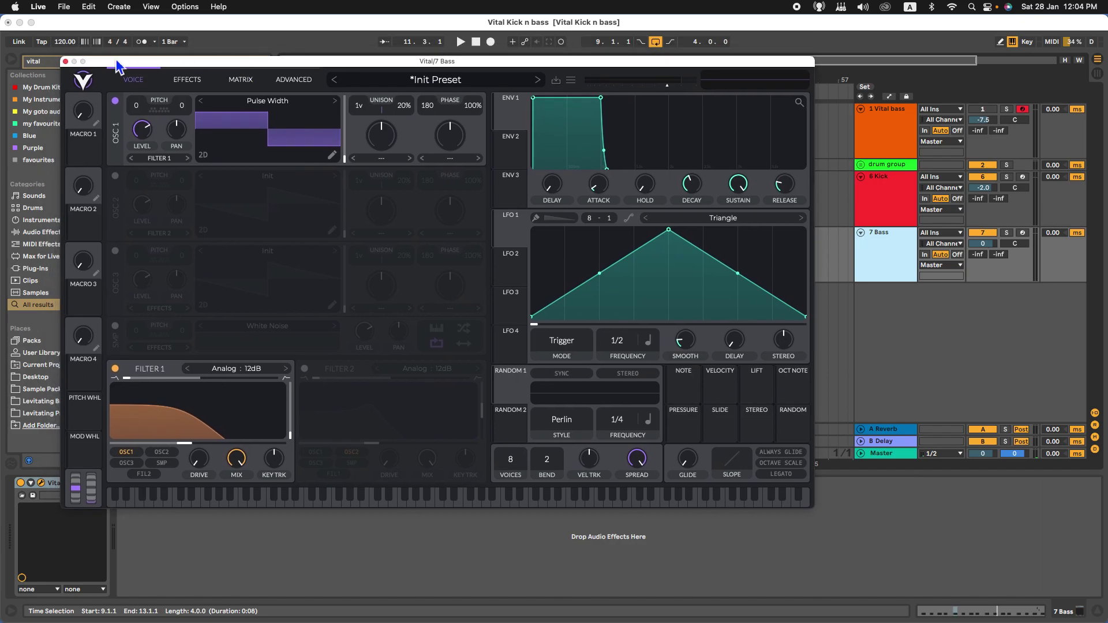
click(65, 62)
Step: Examine the Envelope 1 decay, sustain and release settings in the Vital bass track's synth
click(910, 116)
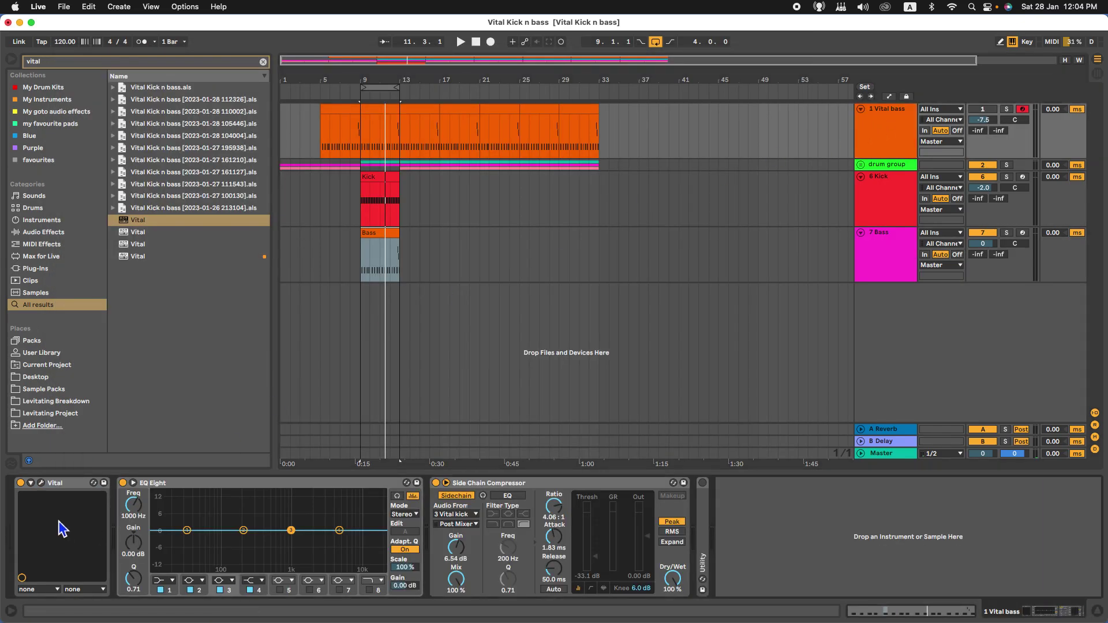
click(42, 484)
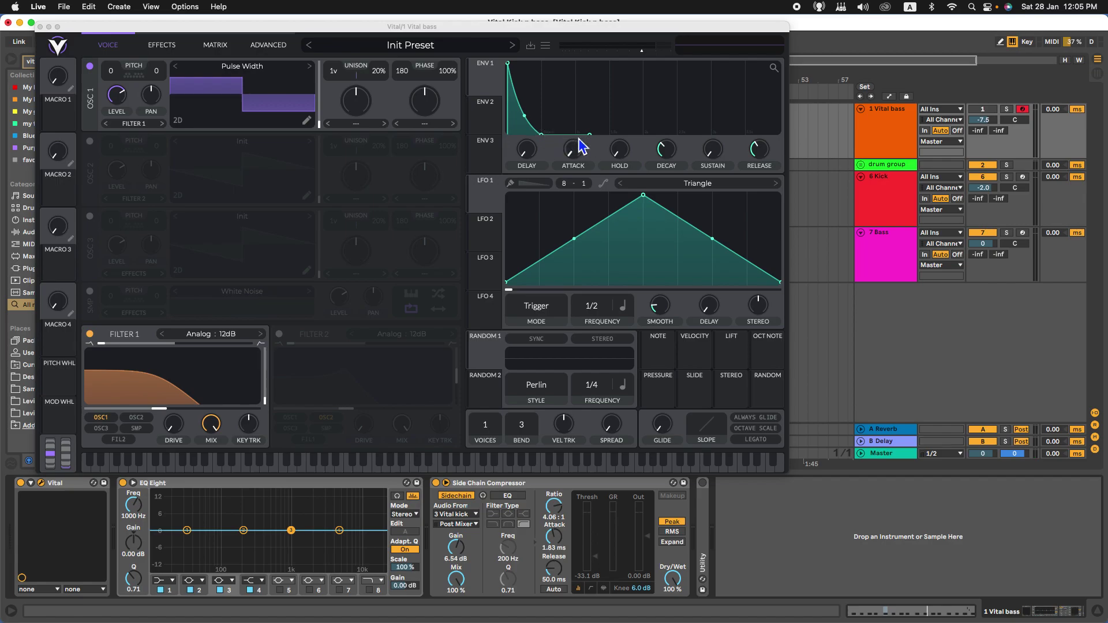
click(766, 159)
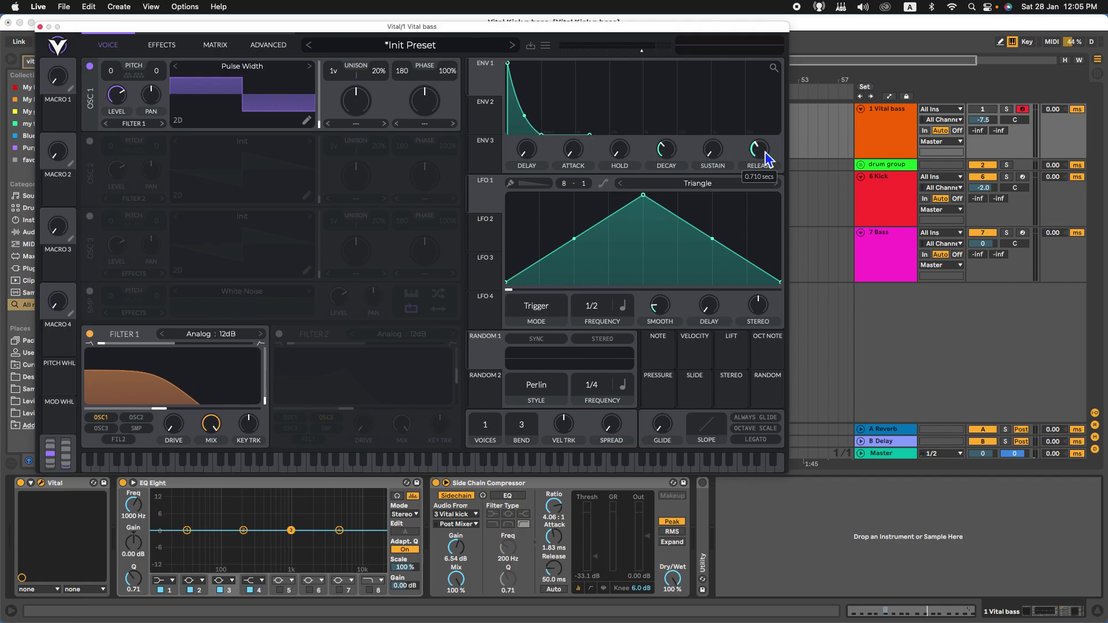
click(39, 27)
Step: Solo the Vital bass track and listen to its bass sound
click(1006, 110)
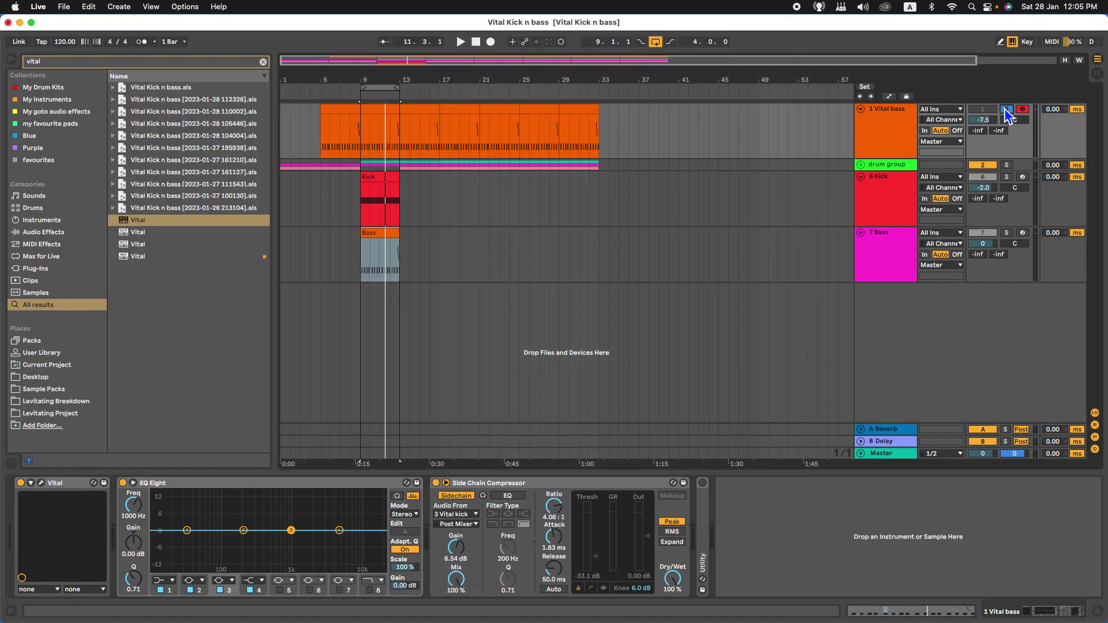
key(space)
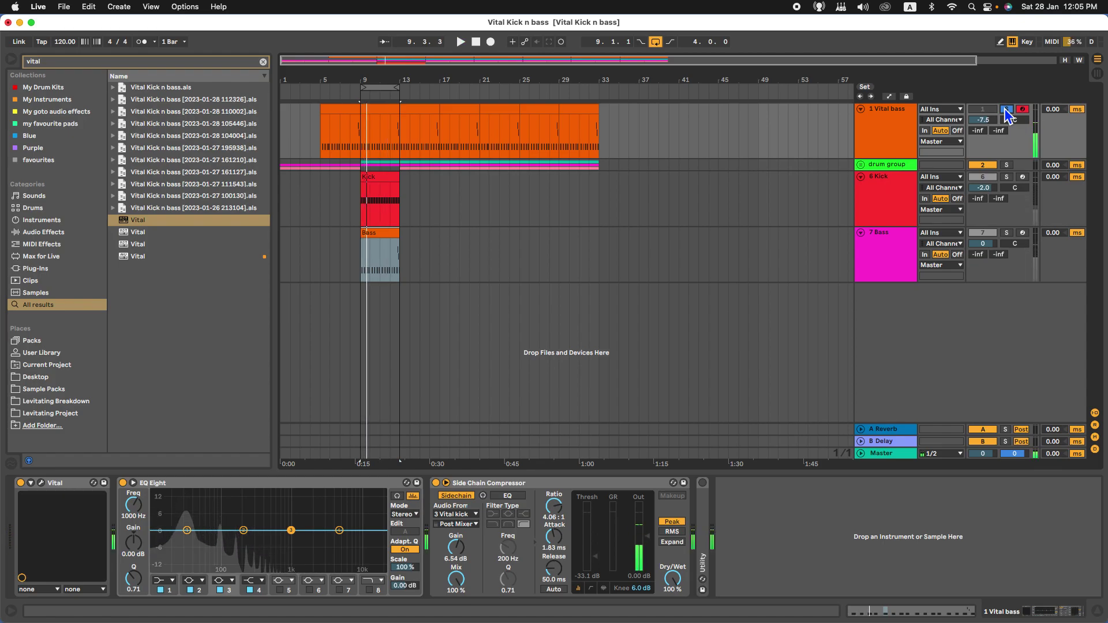
key(space)
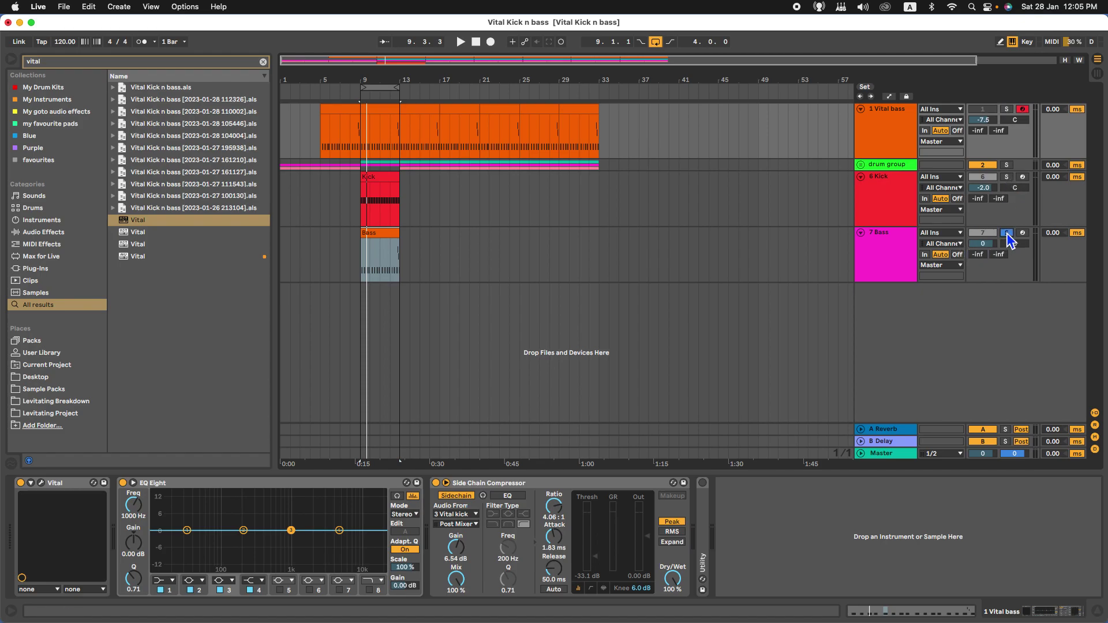
Step: Solo the Bass track and shape its Vital's Envelope 1 with zero sustain, about 0.52 seconds decay and a longer release, auditioning the loop
click(881, 266)
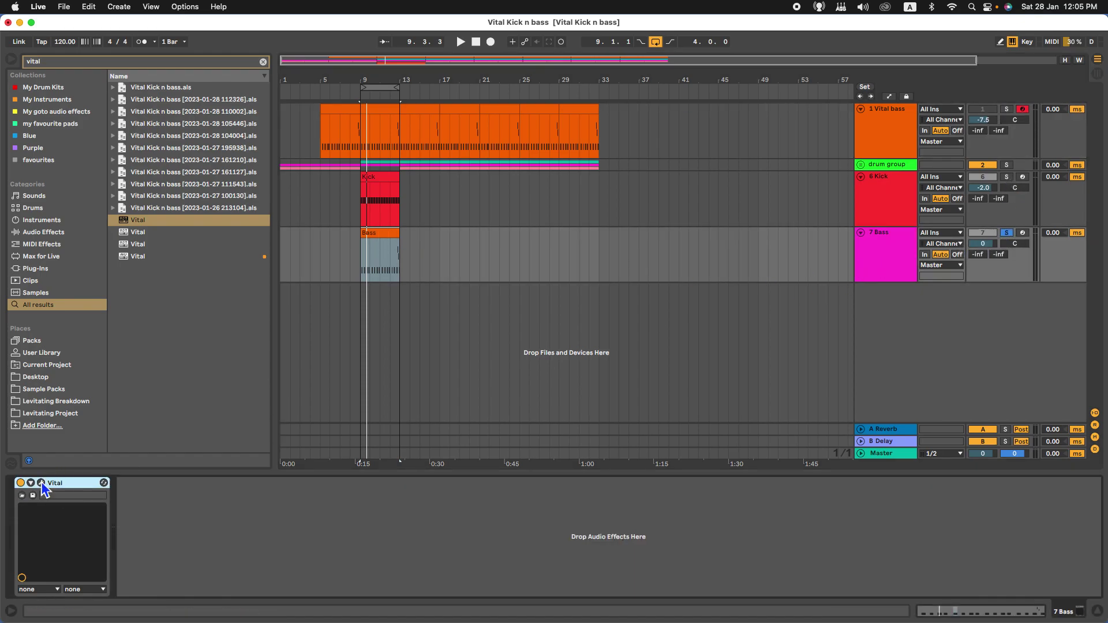
key(super+alt+p)
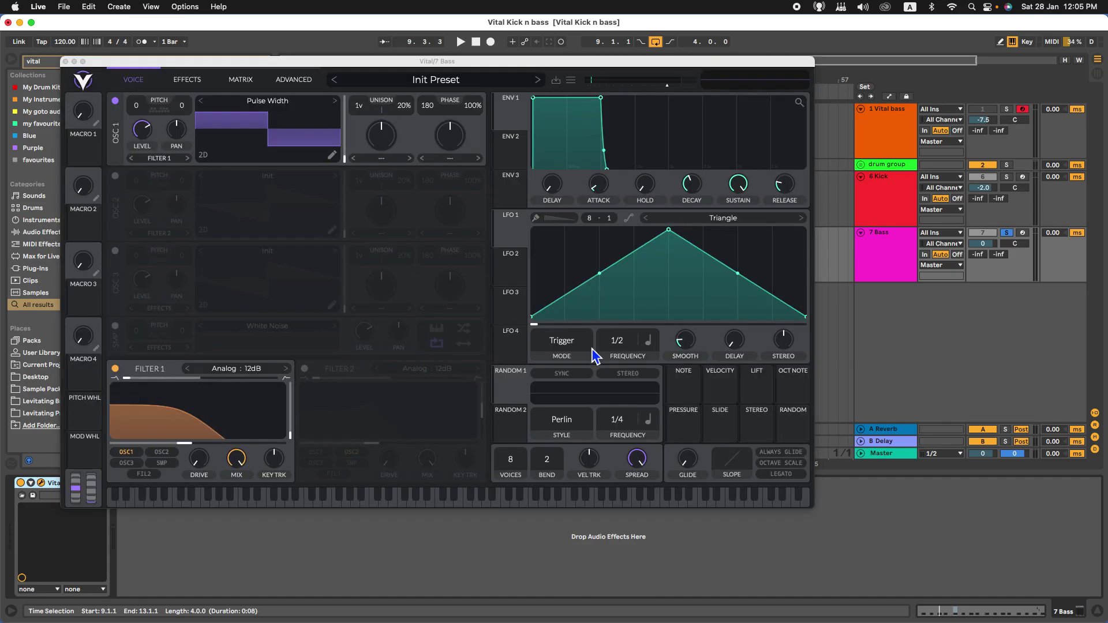
drag(738, 186, 742, 317)
drag(694, 182, 699, 194)
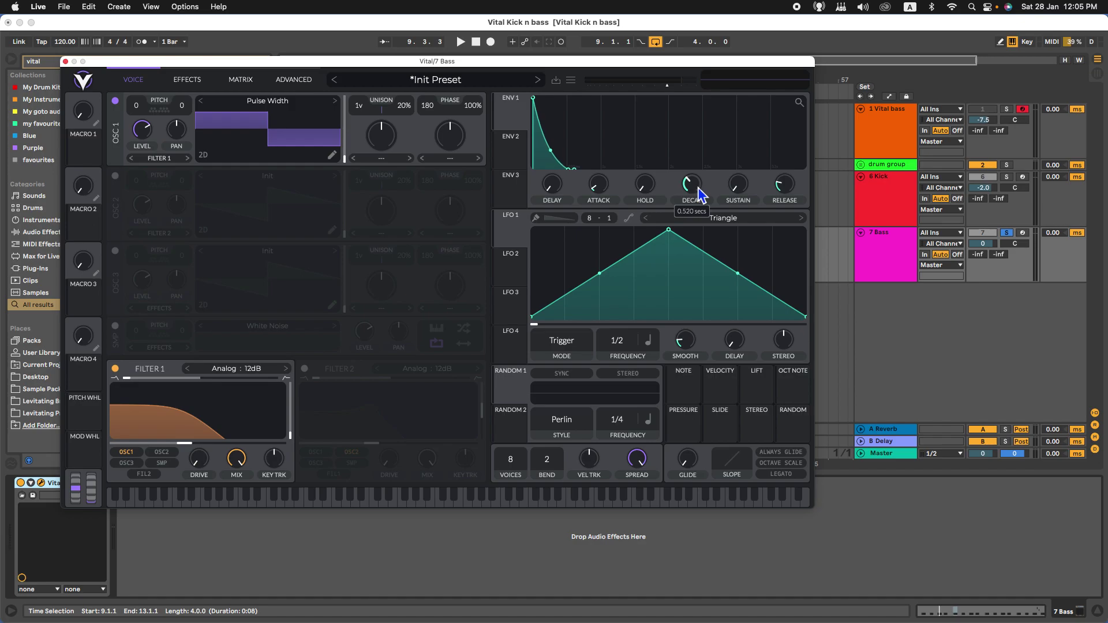
drag(789, 180, 793, 173)
key(space)
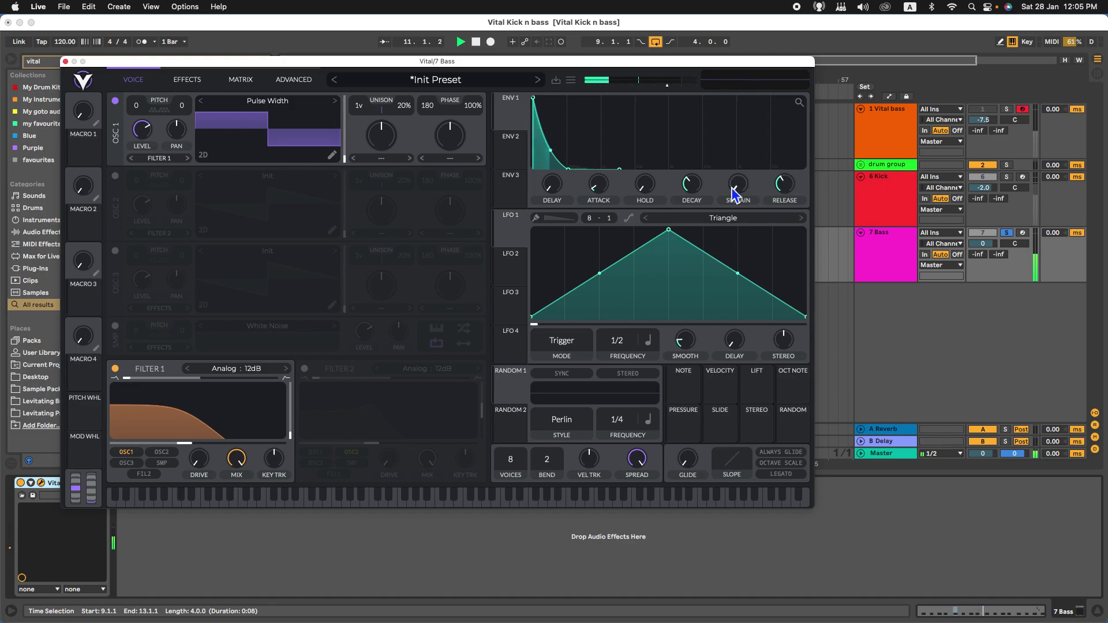
mouse_move(699, 190)
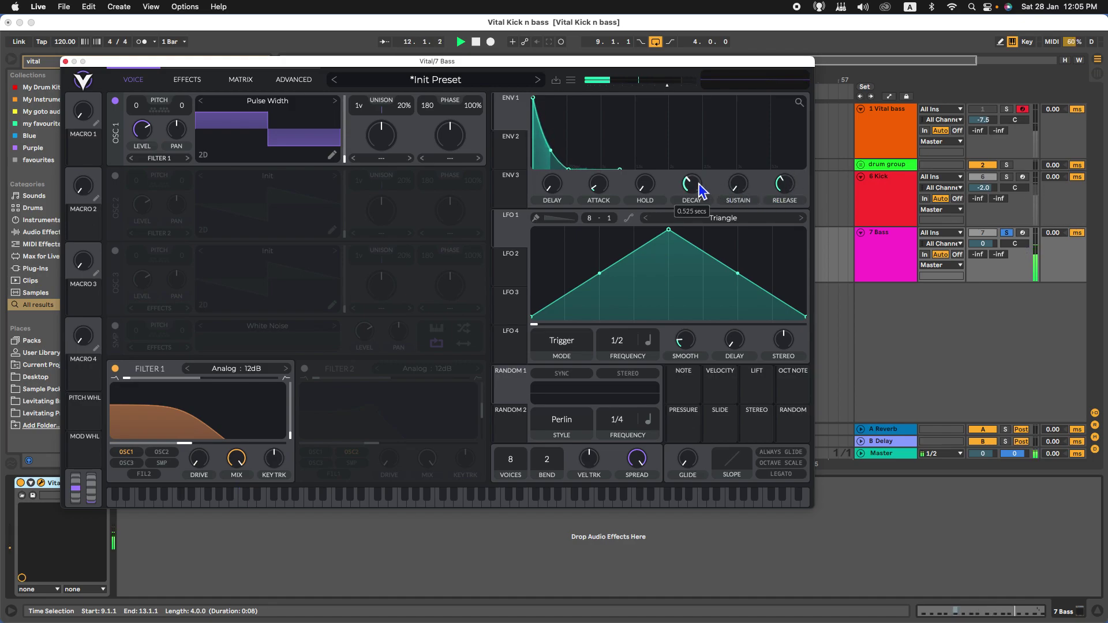
key(space)
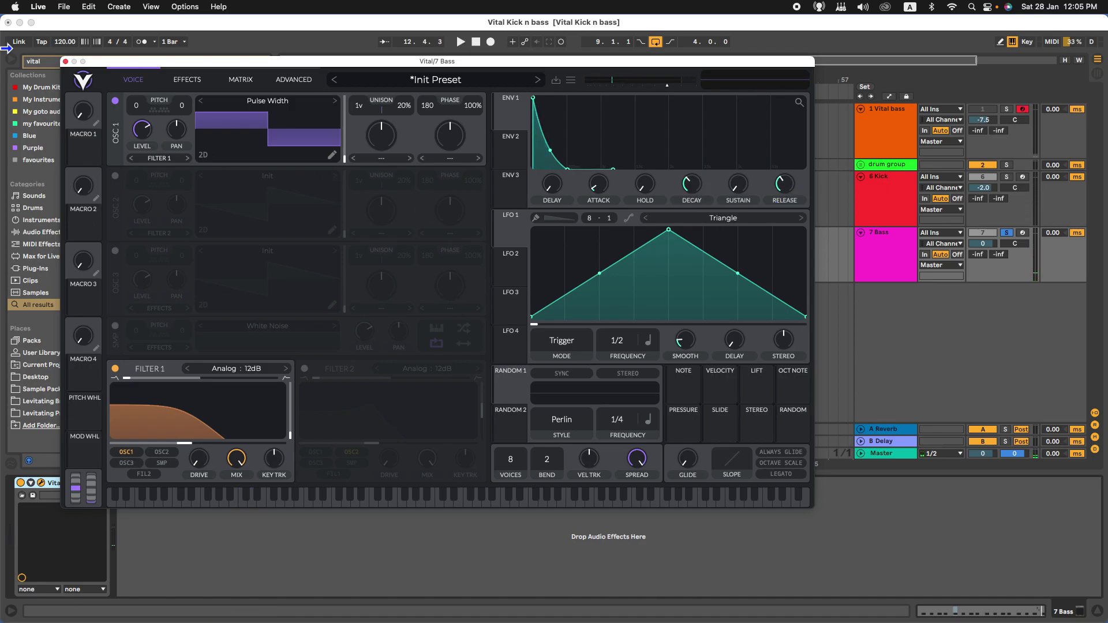
click(66, 61)
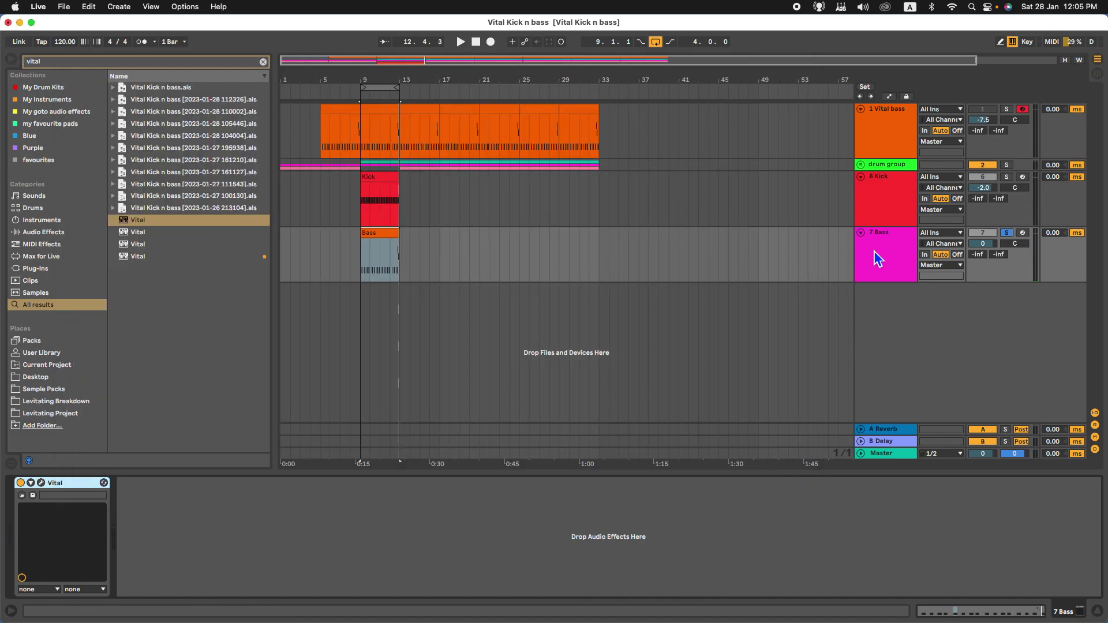
Step: Examine the Compressor and Filter effect settings in the Vital bass track's synth
click(908, 132)
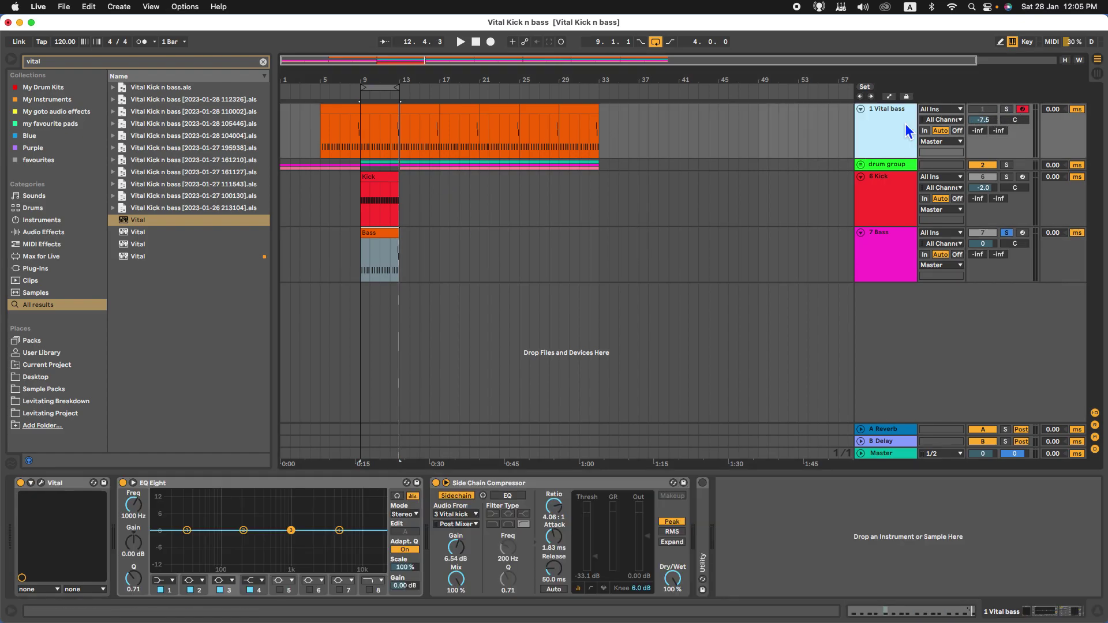
click(41, 483)
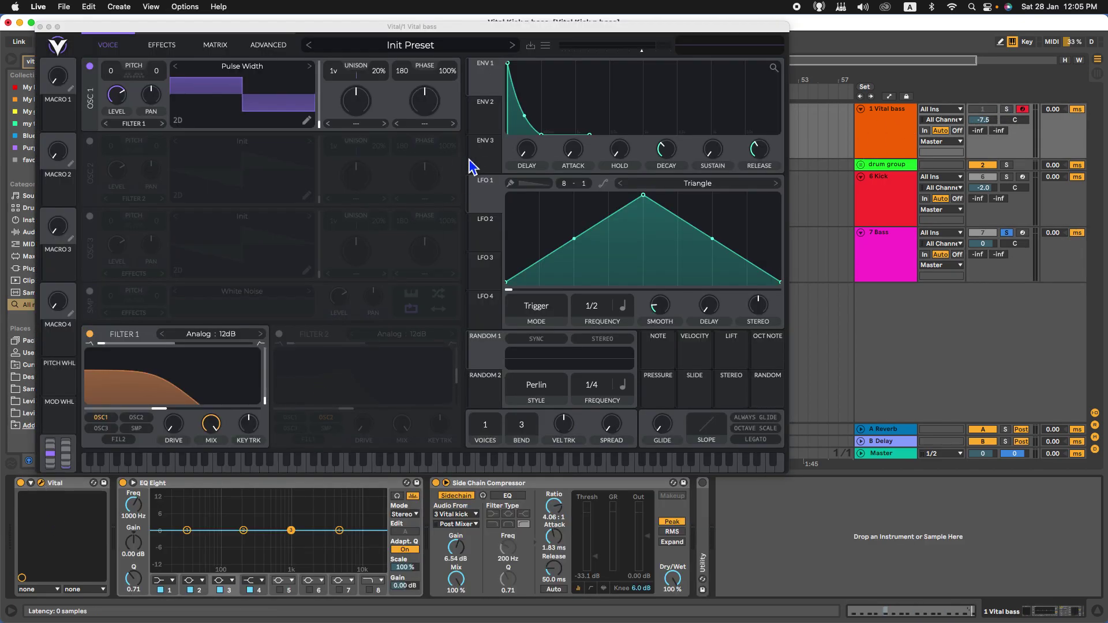
click(170, 51)
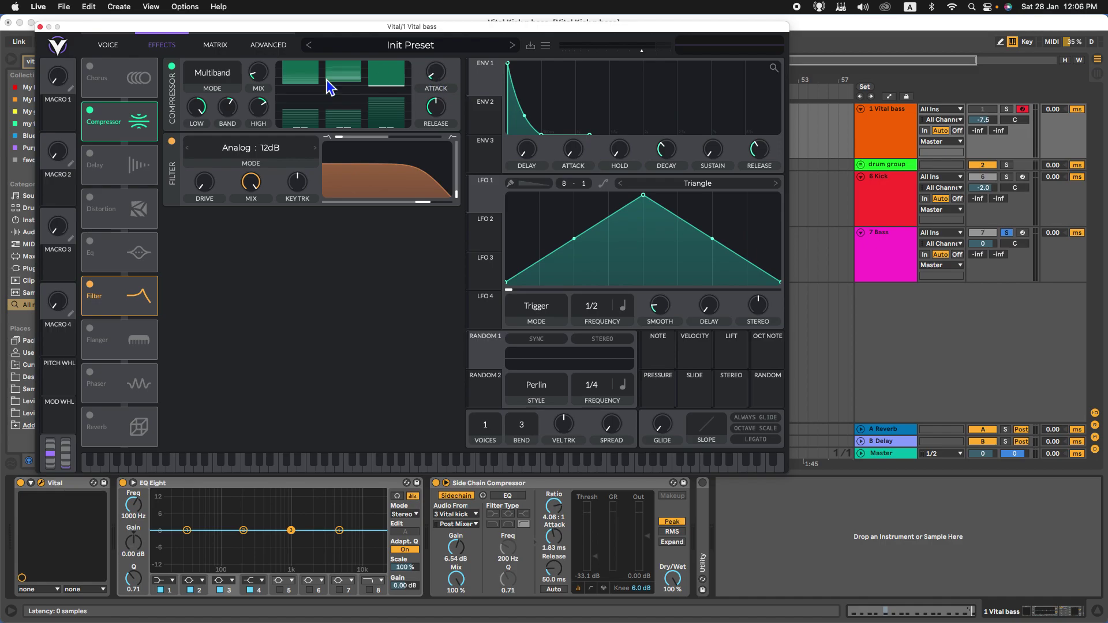
click(40, 27)
Step: Enable the Compressor effect in the Bass track's Vital and set its attack to about 6.3%
click(879, 256)
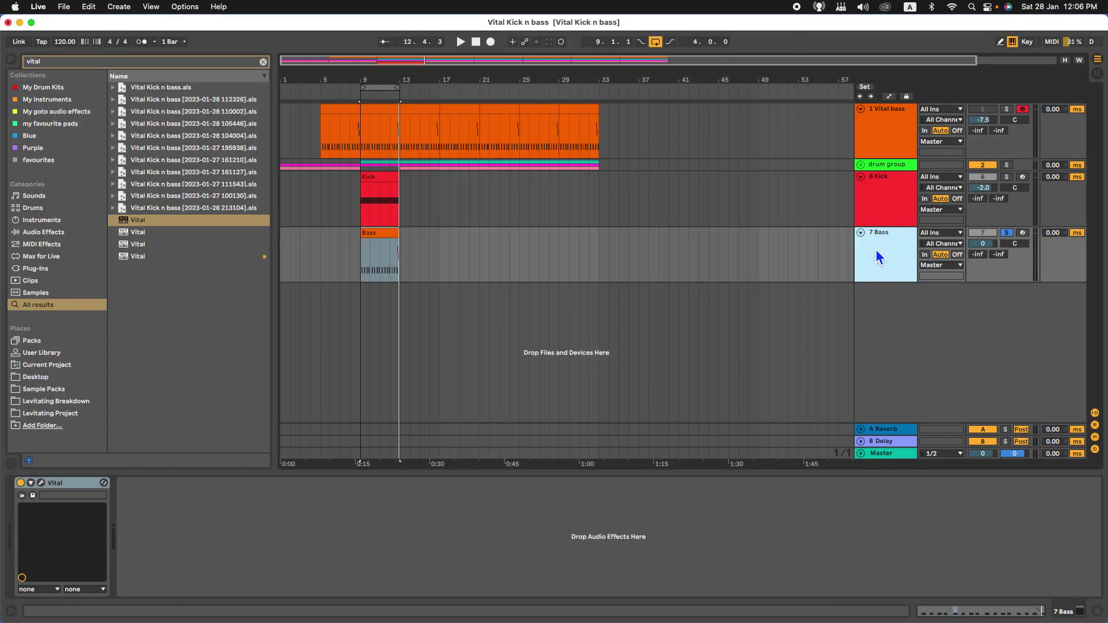
click(41, 482)
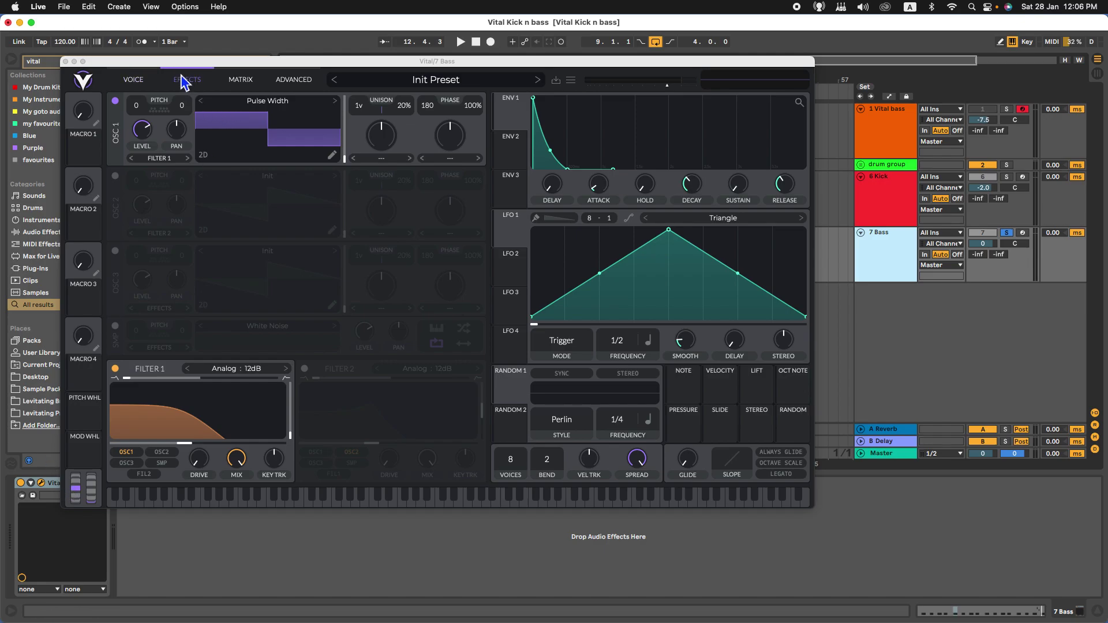
click(182, 80)
click(116, 146)
drag(474, 115, 464, 144)
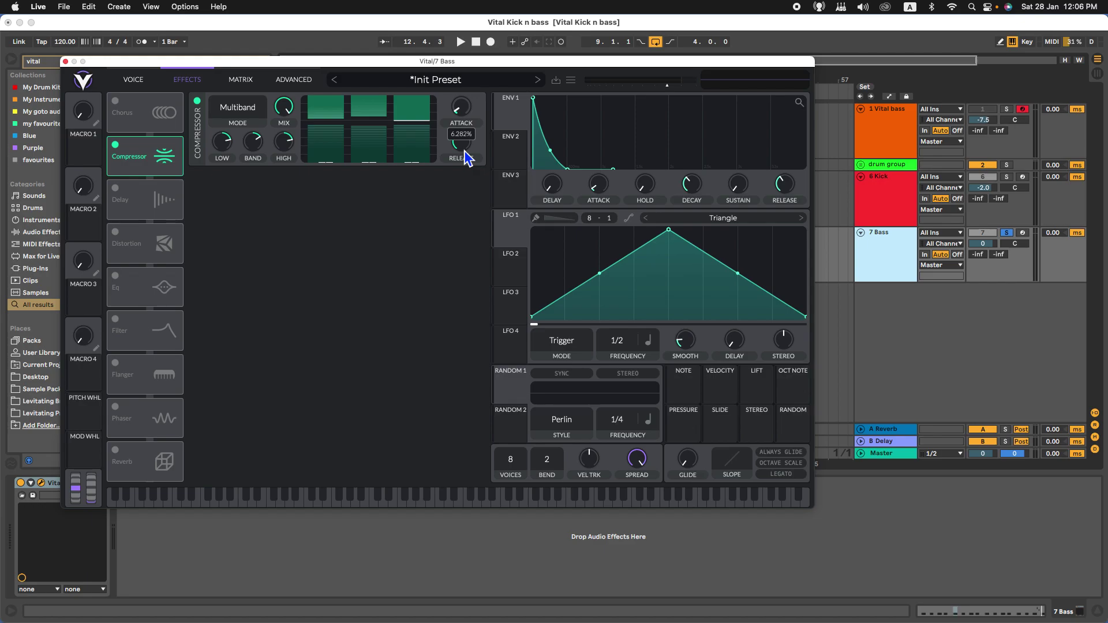
Step: Audition the Bass loop and adjust the low band's lower threshold in the Bass track's Vital Compressor
key(space)
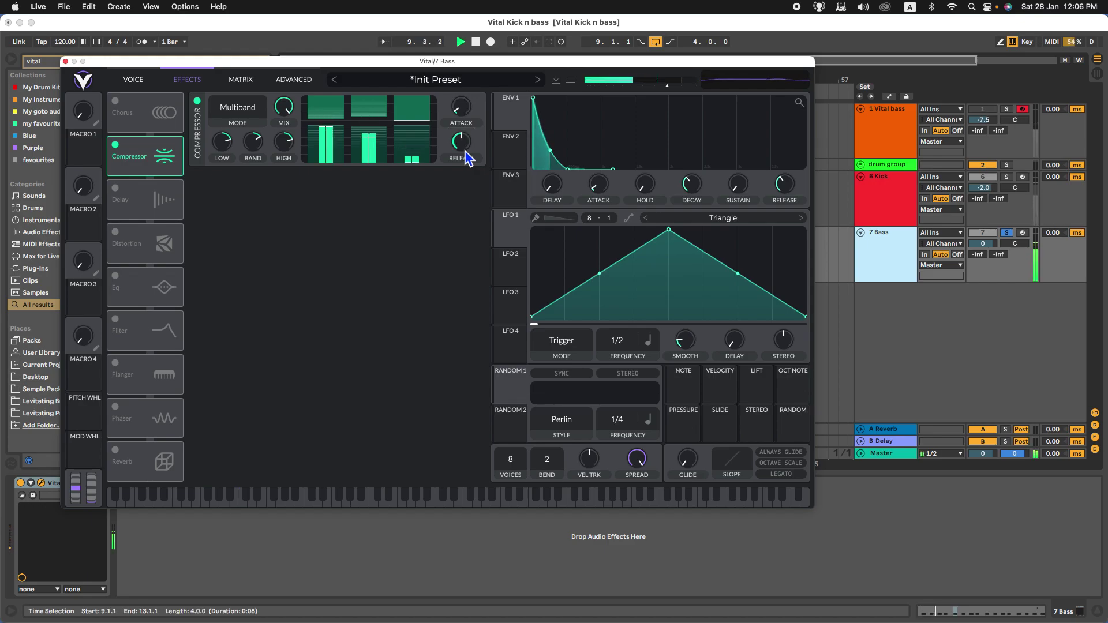
key(space)
drag(342, 131, 341, 154)
key(space)
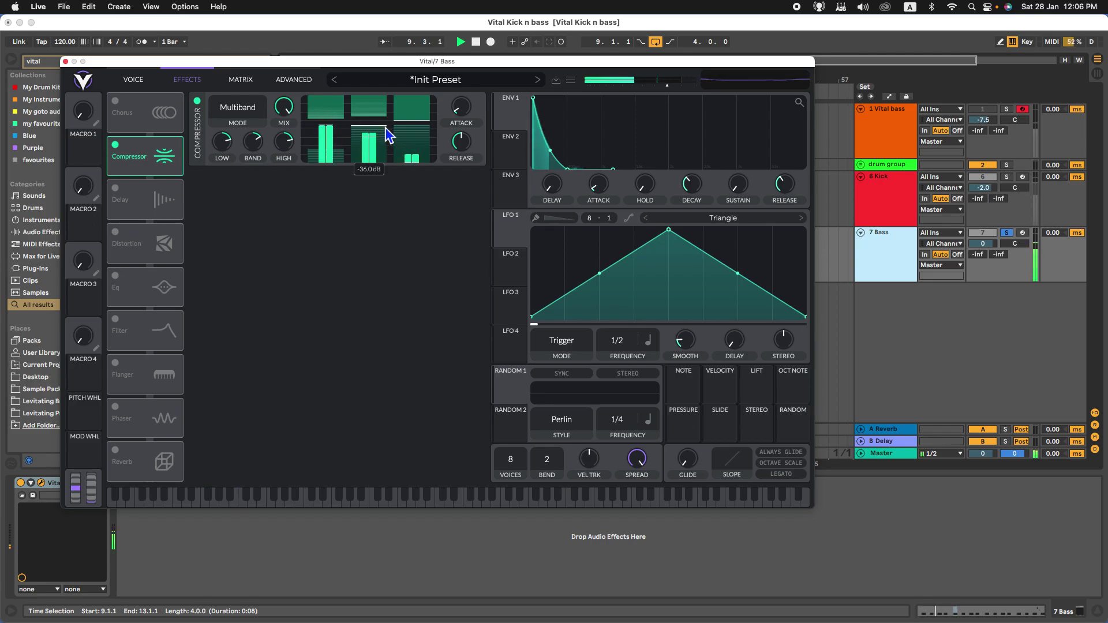
key(space)
click(66, 61)
Step: Check the Compressor's low-band gain in the Vital bass track's synth
click(893, 136)
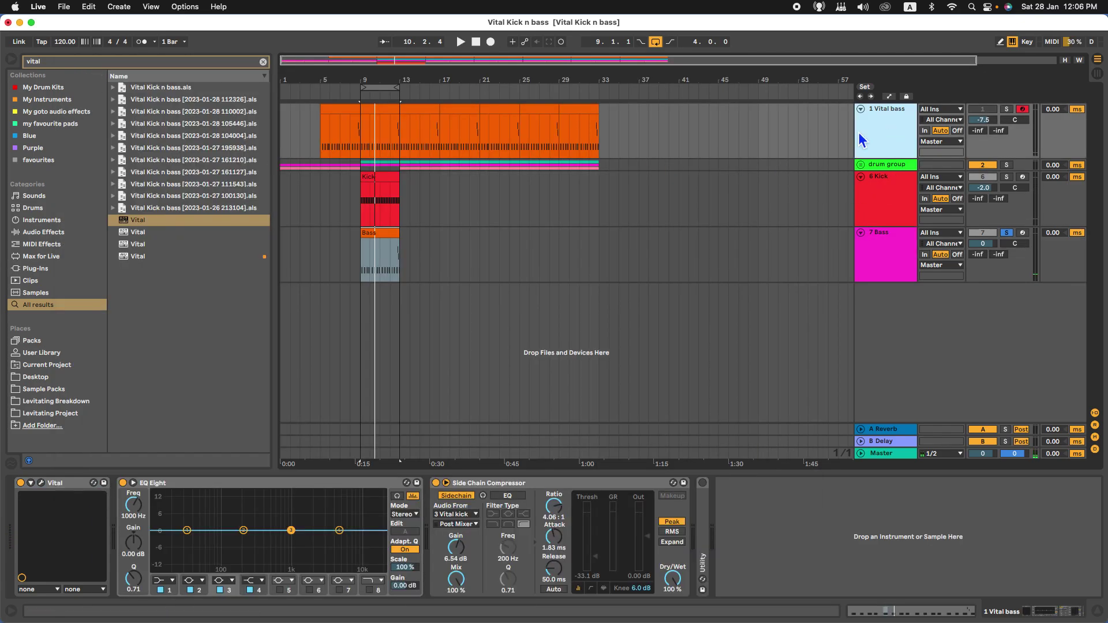
click(41, 483)
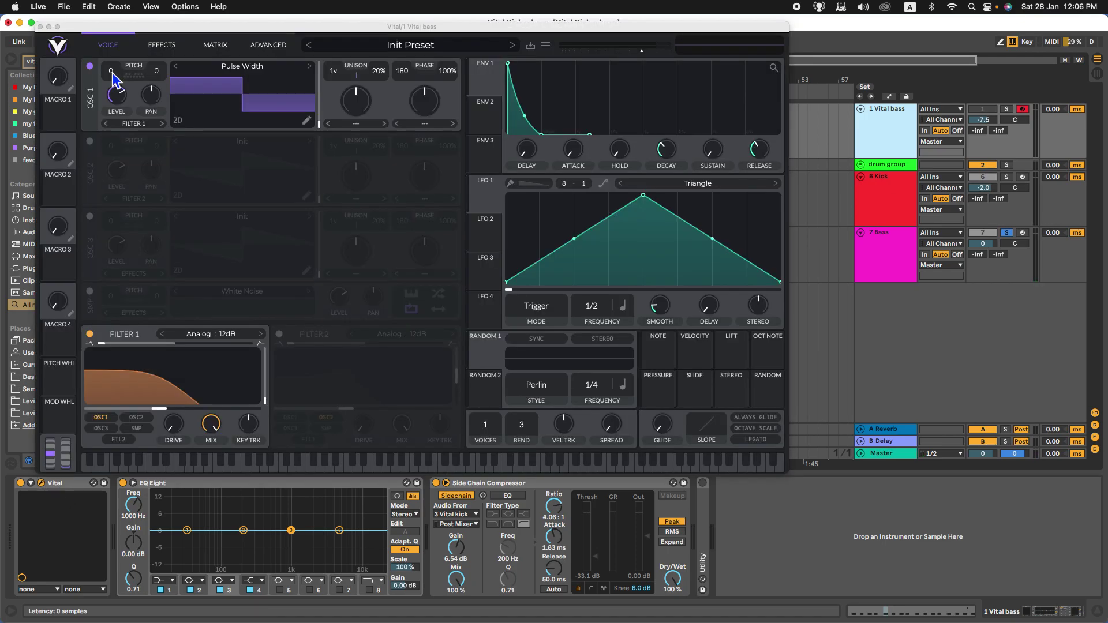
click(163, 46)
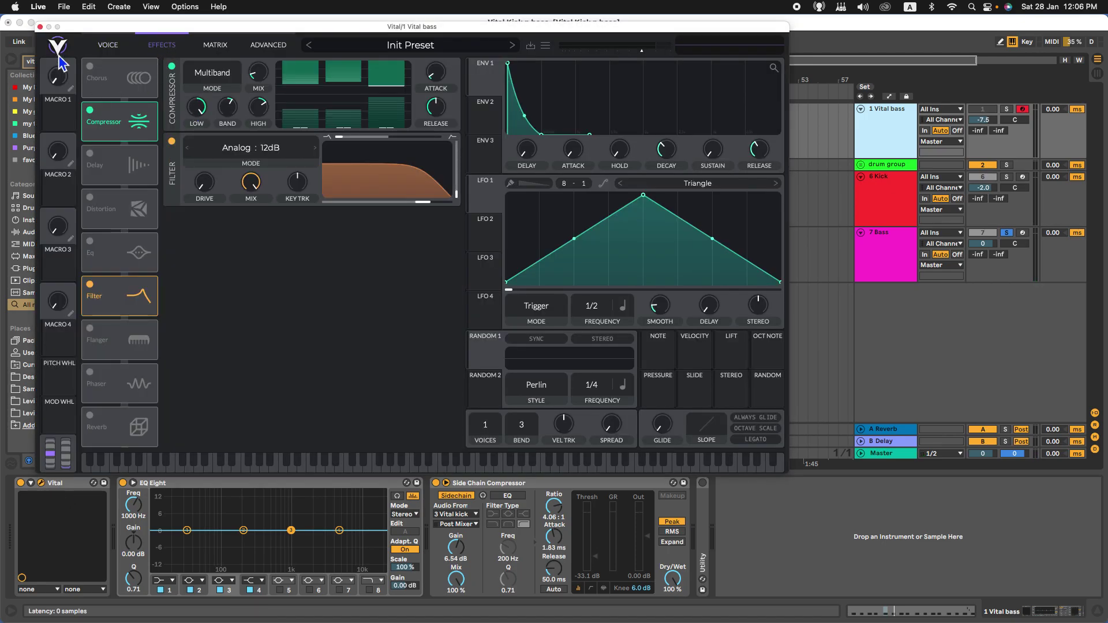
drag(196, 109, 199, 108)
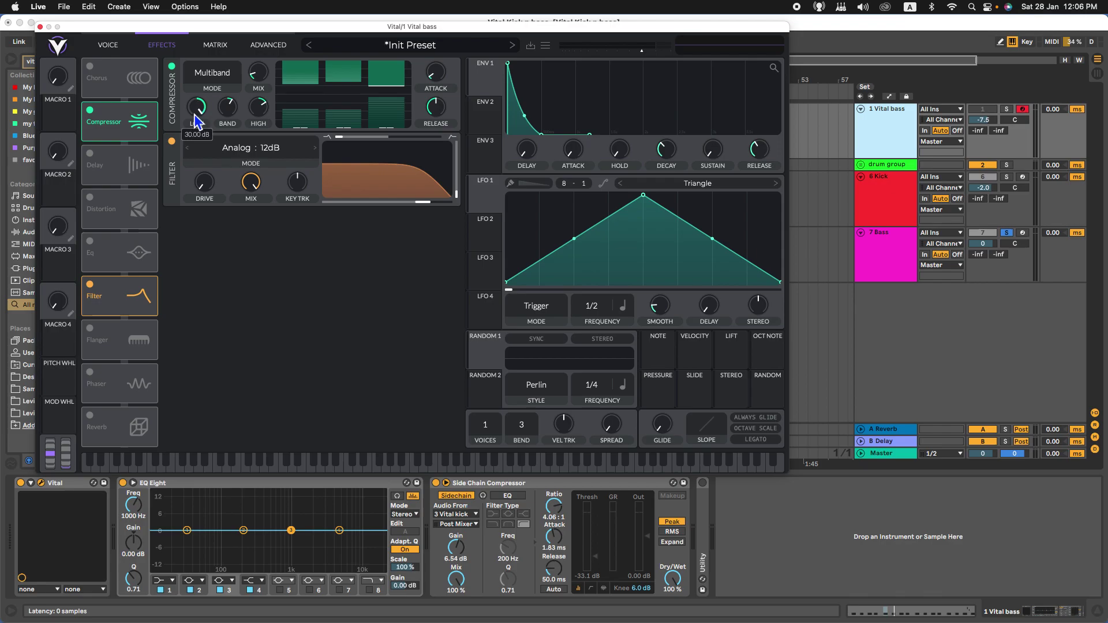
click(40, 27)
Step: Raise the Compressor's low-band gain in the Bass track's Vital to match the Vital bass patch
click(893, 248)
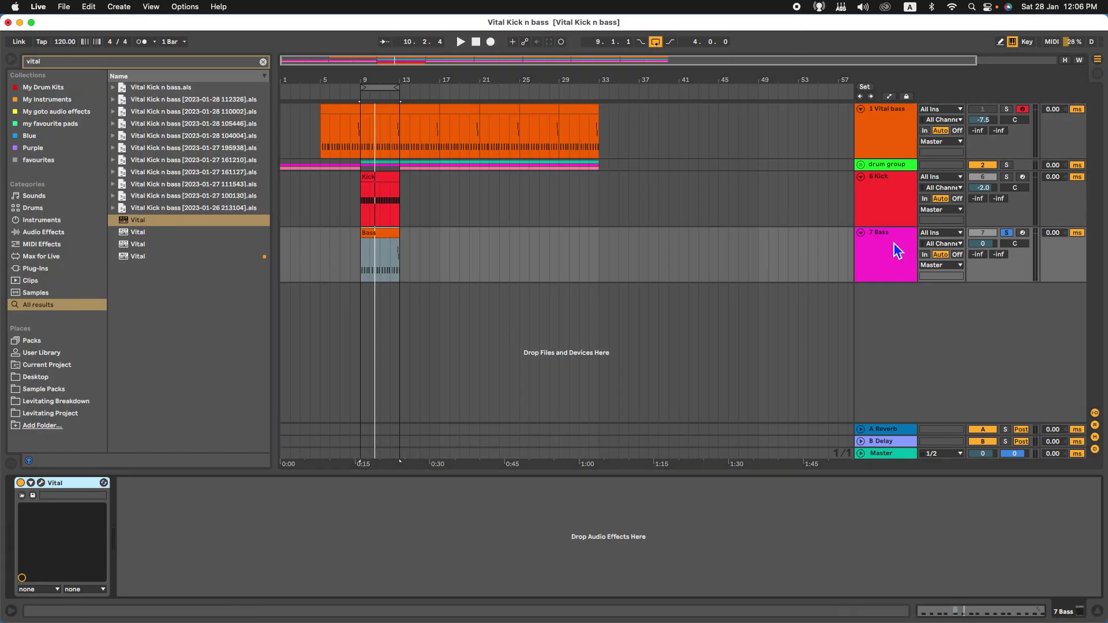
click(42, 486)
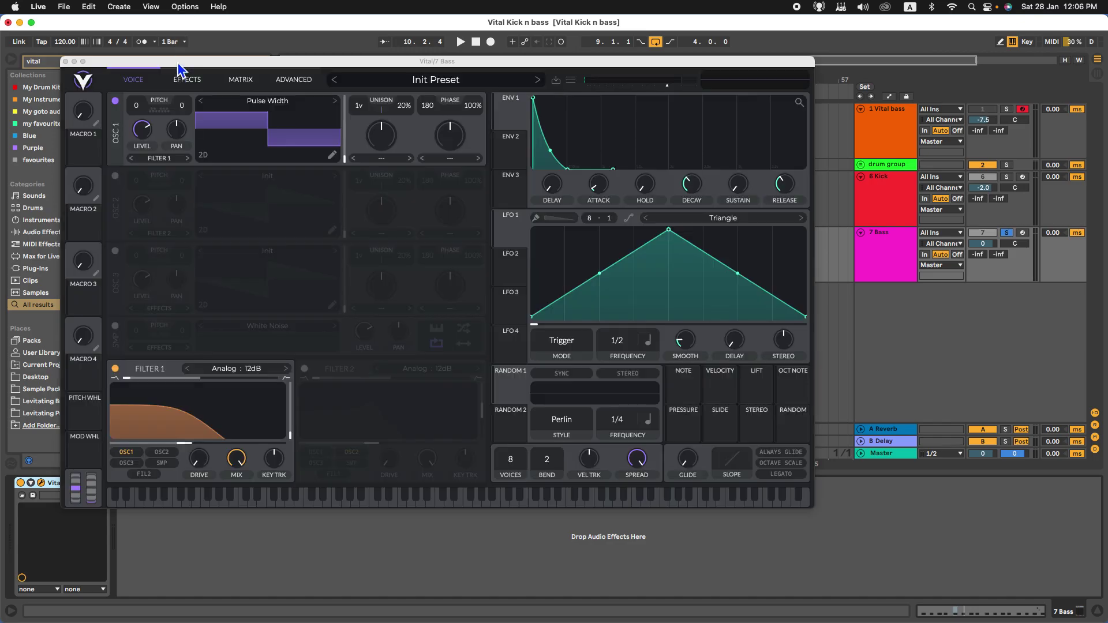
click(184, 80)
drag(215, 156, 234, 111)
click(65, 61)
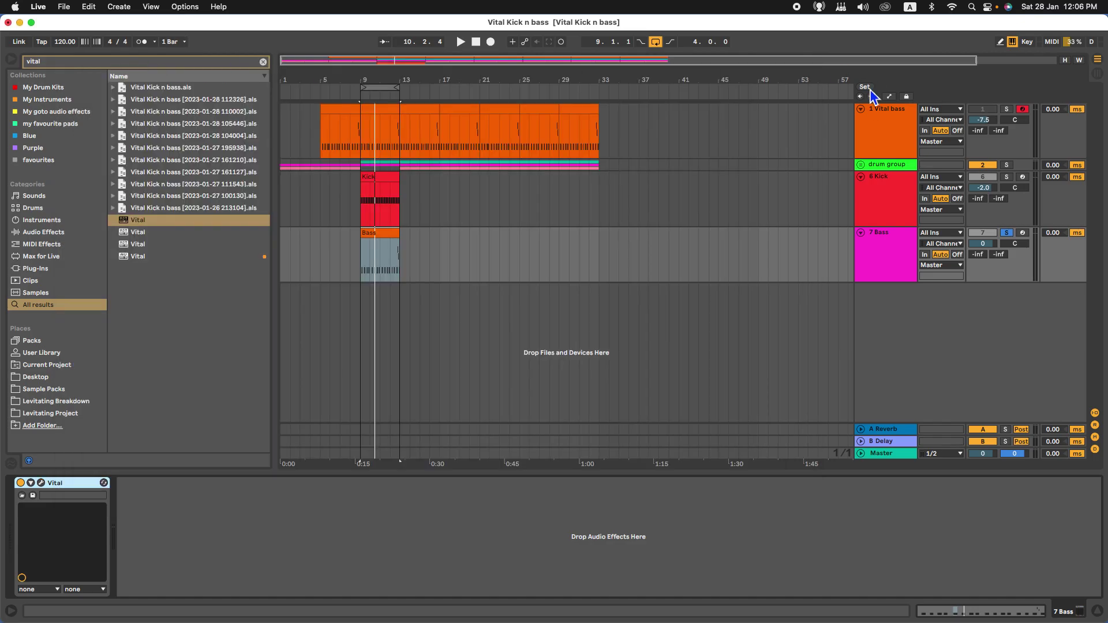
Step: Check the Compressor's band gains and high-band lower threshold in the Vital bass track's synth
click(888, 124)
click(42, 483)
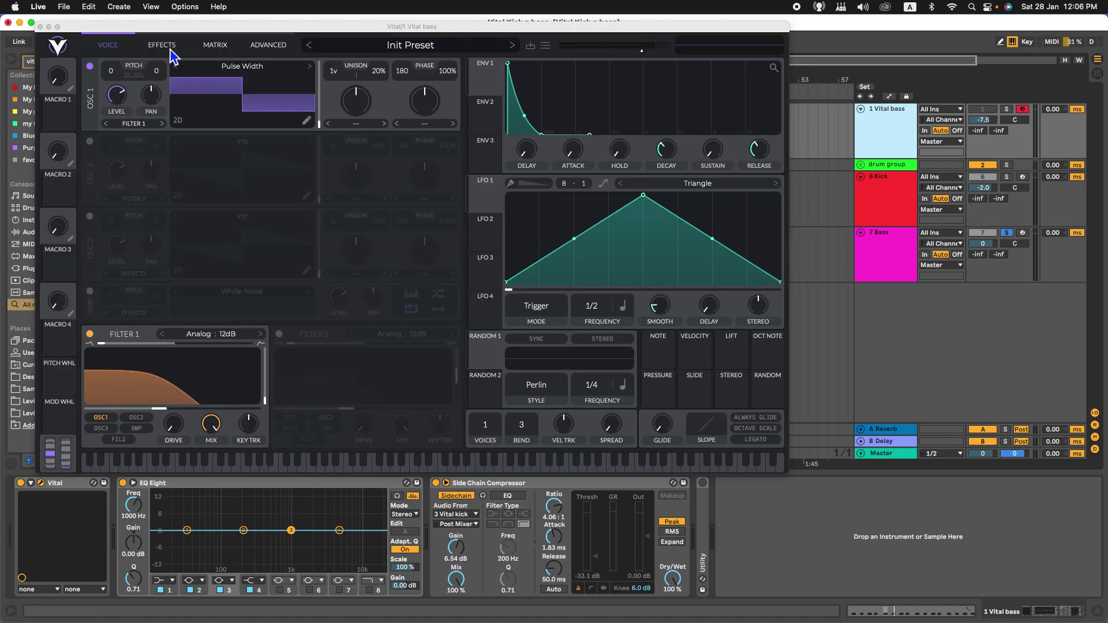
click(163, 53)
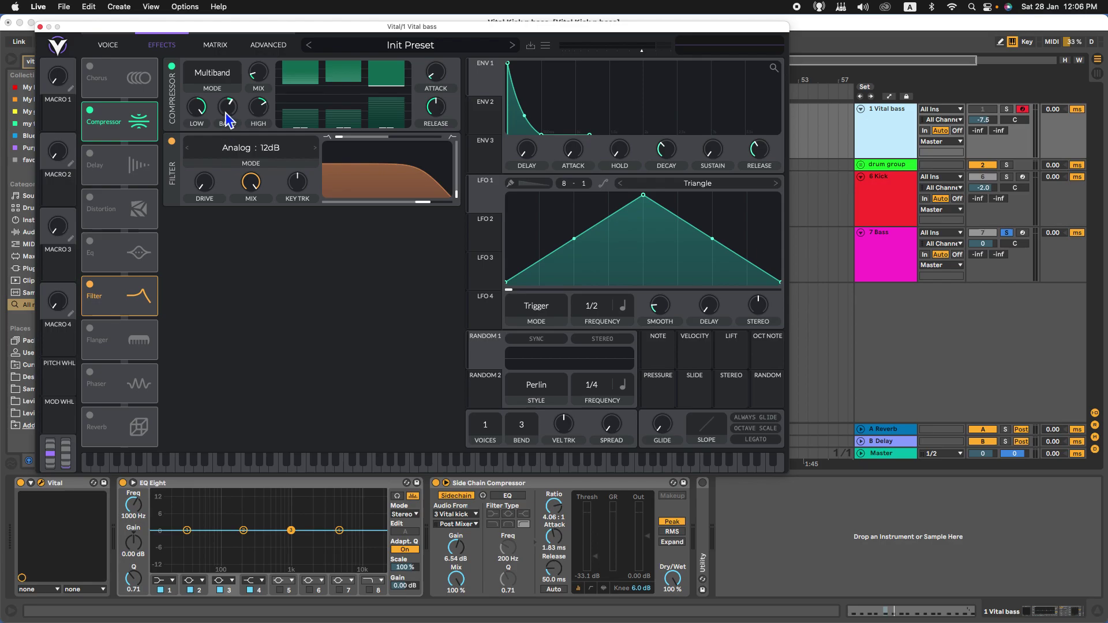
drag(402, 102, 402, 102)
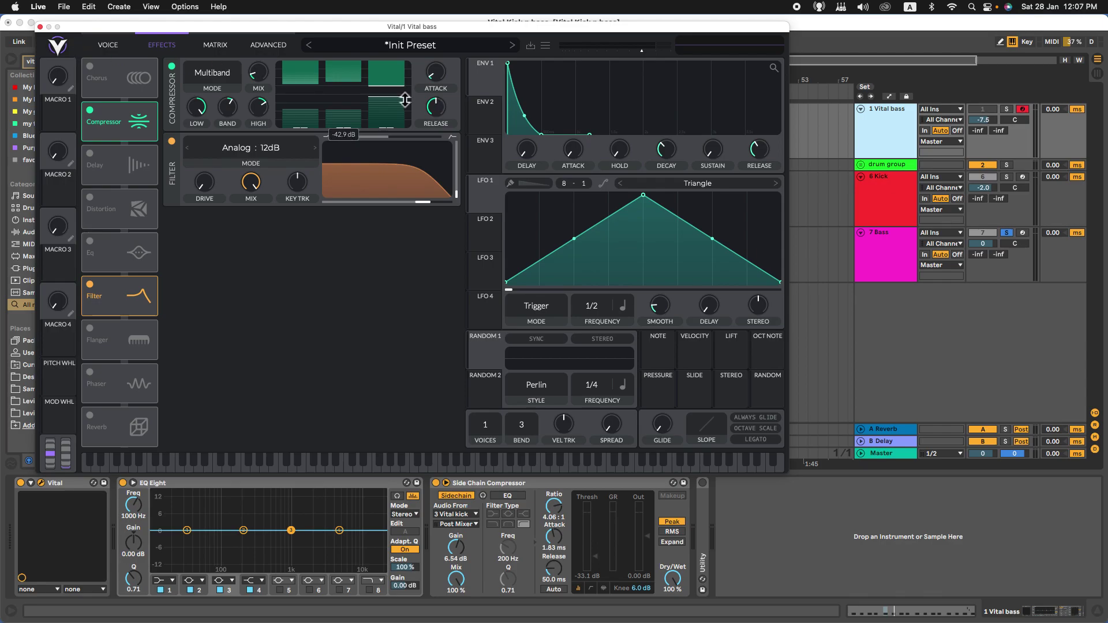
click(40, 26)
Step: Adjust the Compressor's band and high gains in the Bass track's Vital to match the Vital bass patch, and audition the loop
click(897, 260)
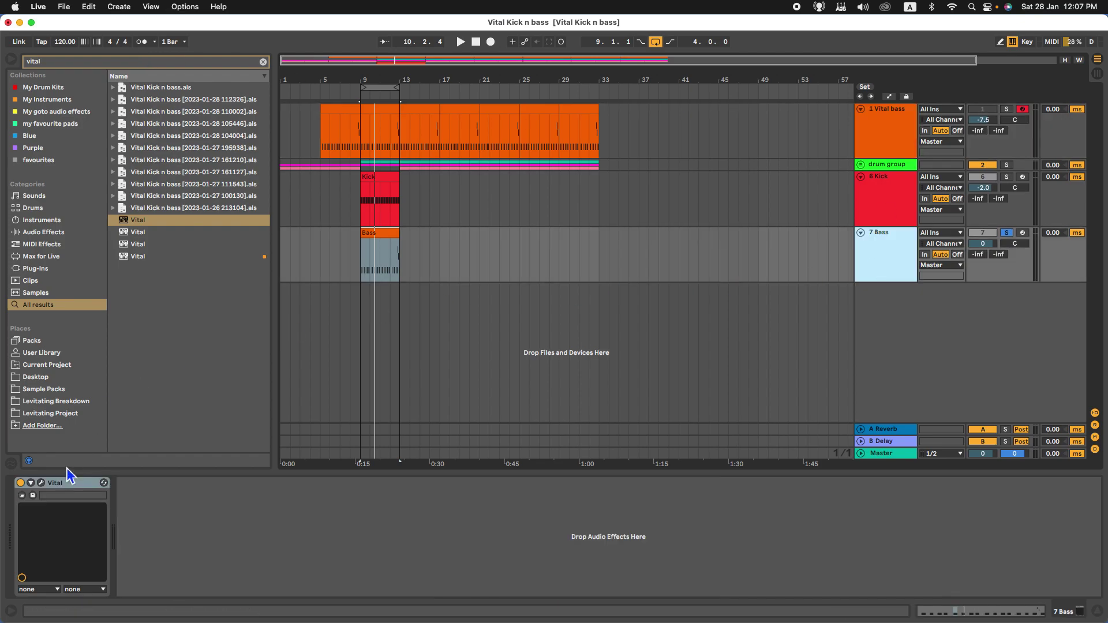
click(42, 483)
click(187, 80)
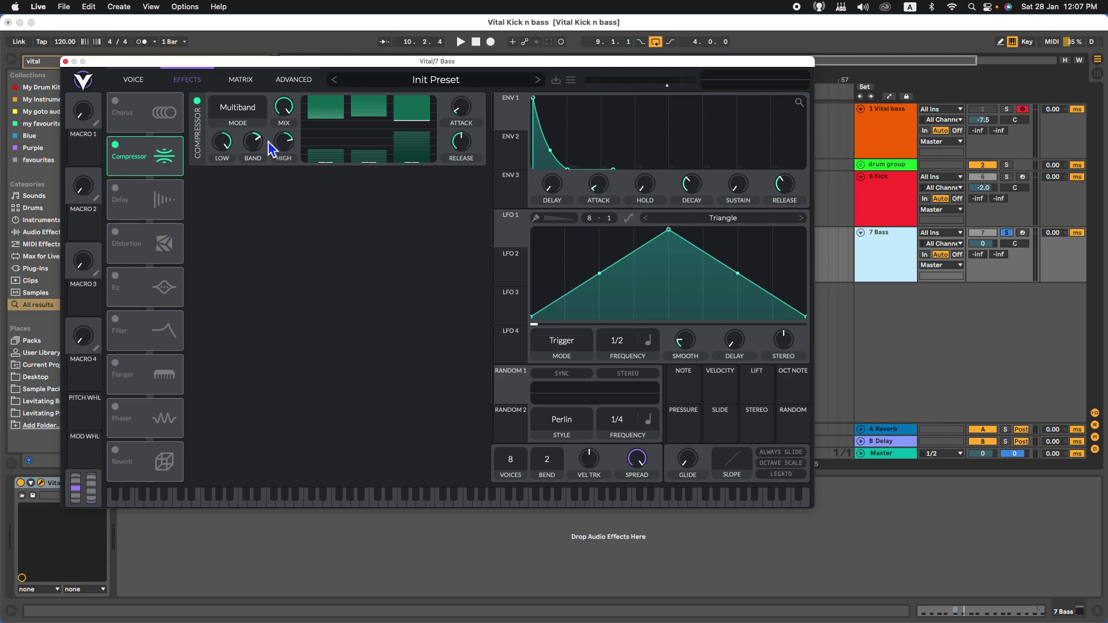
drag(256, 144, 283, 154)
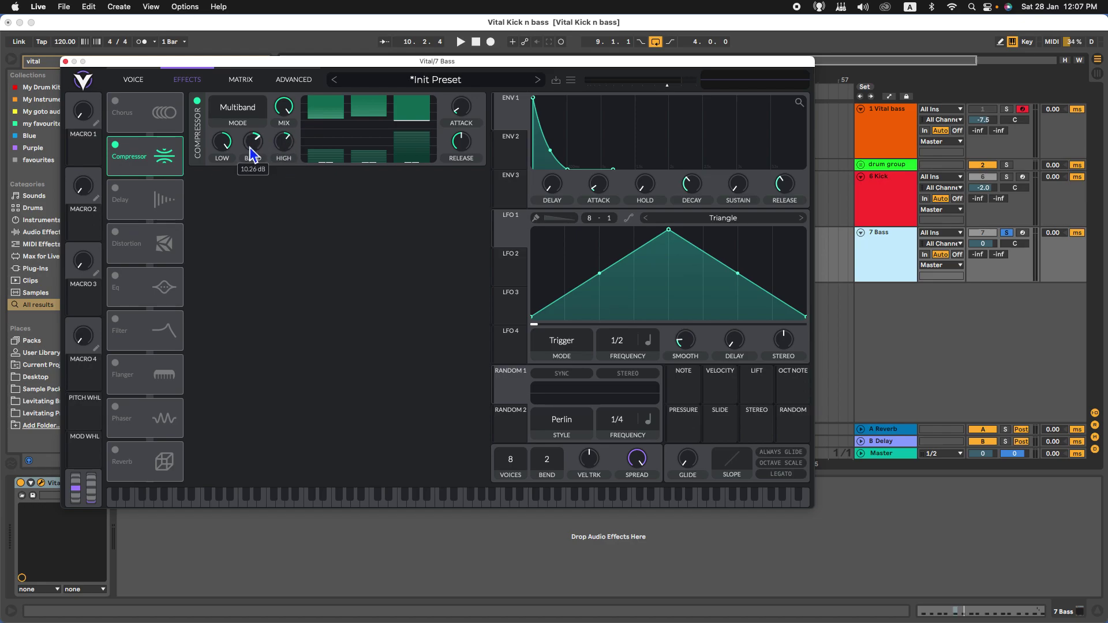
drag(292, 149, 297, 144)
key(space)
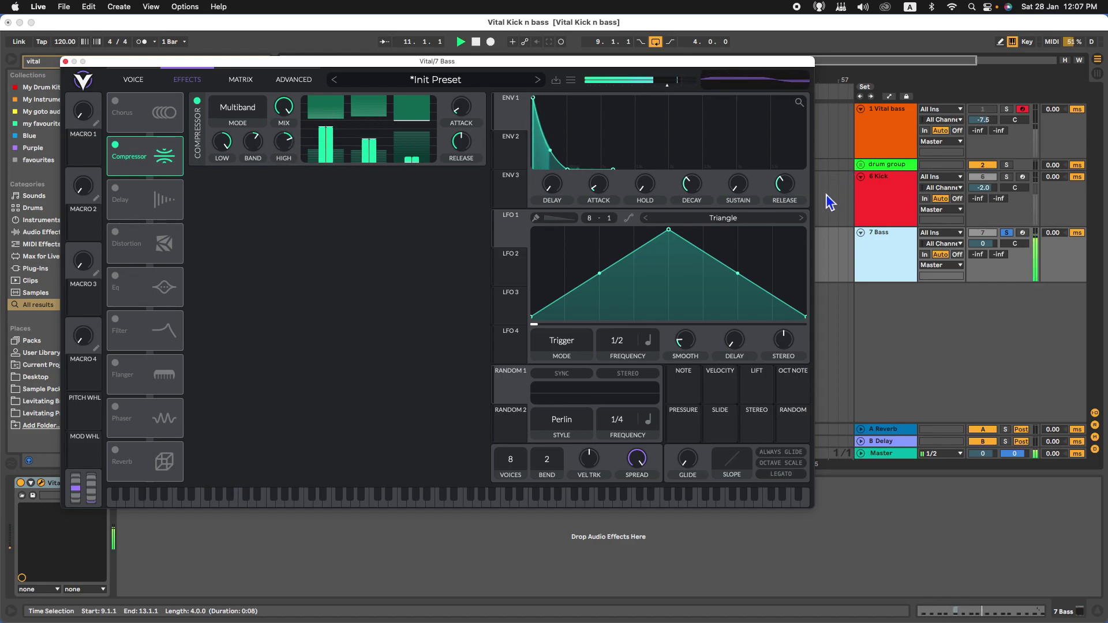
key(space)
click(65, 61)
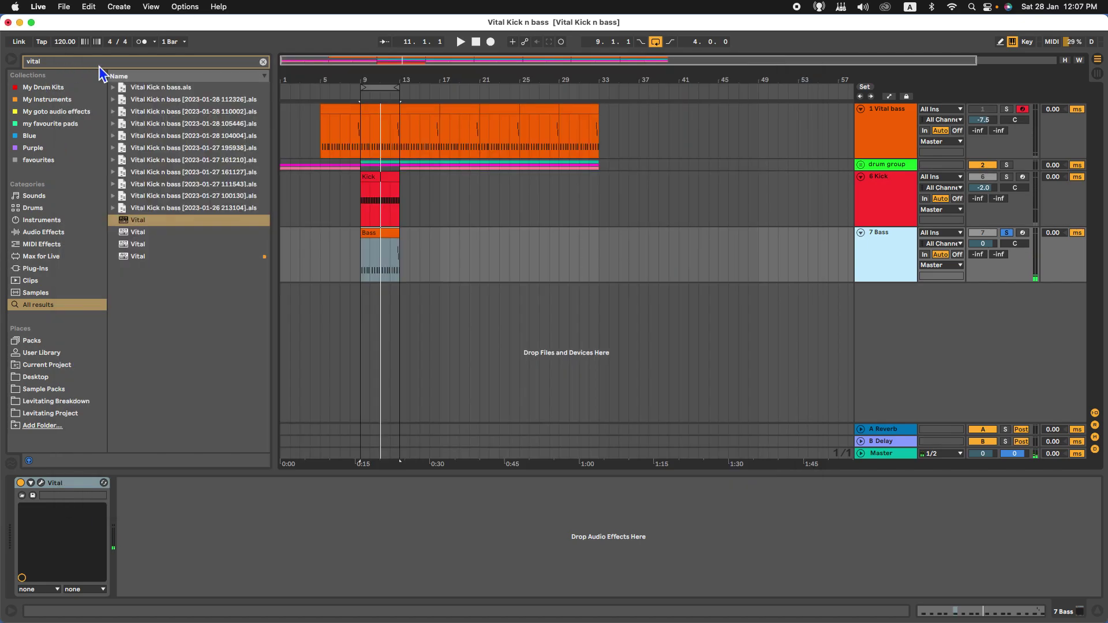
Step: Check the Compressor's mix, attack and release in the Vital bass track's synth
click(903, 153)
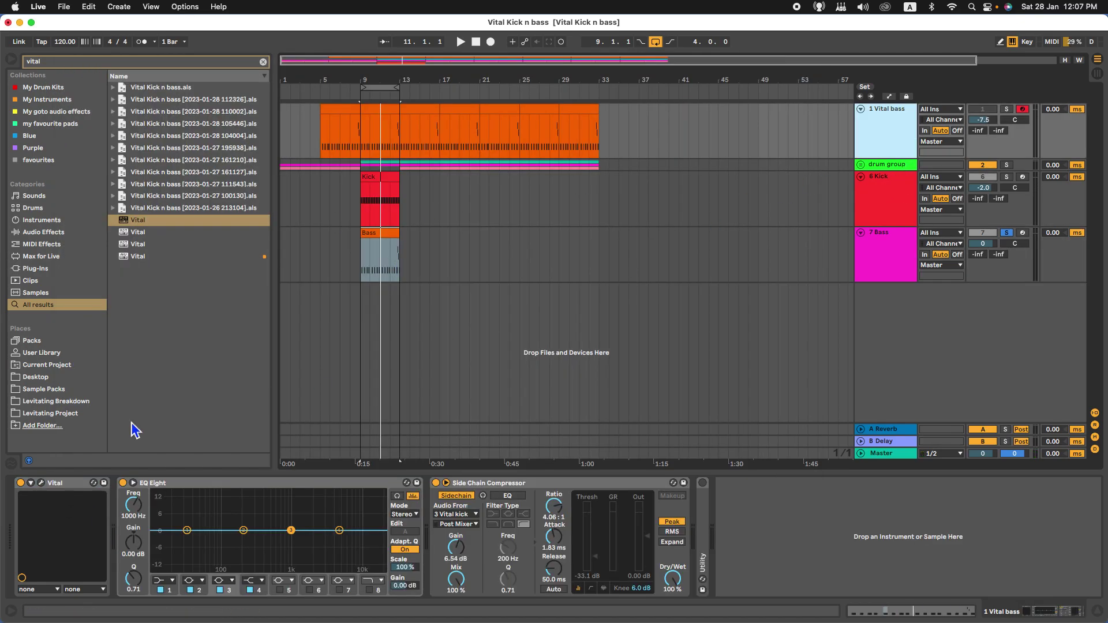
click(42, 484)
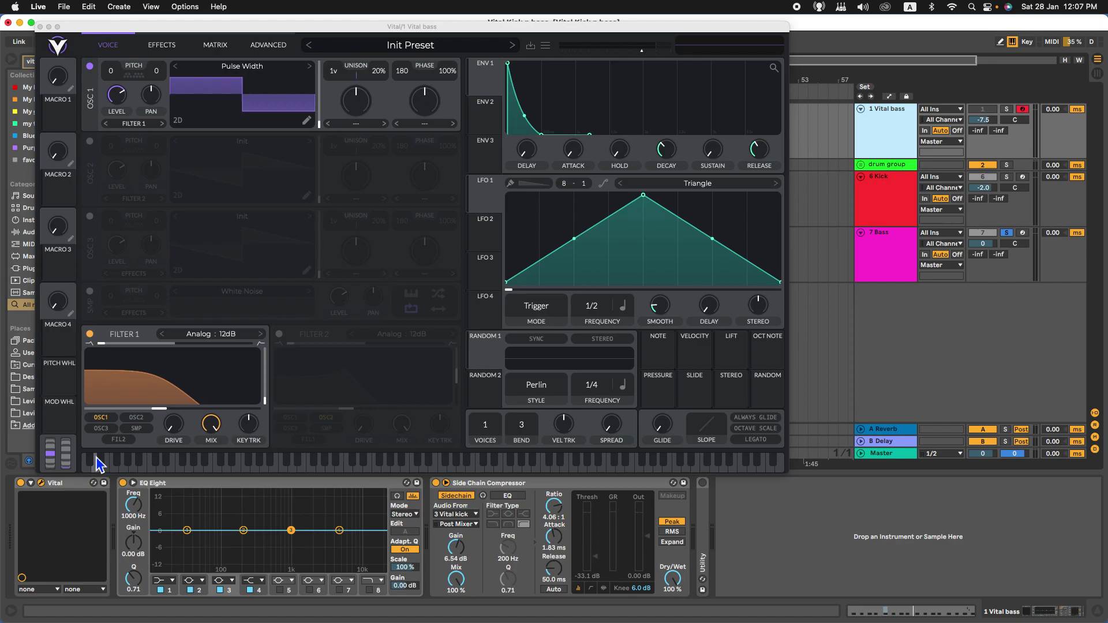
click(159, 44)
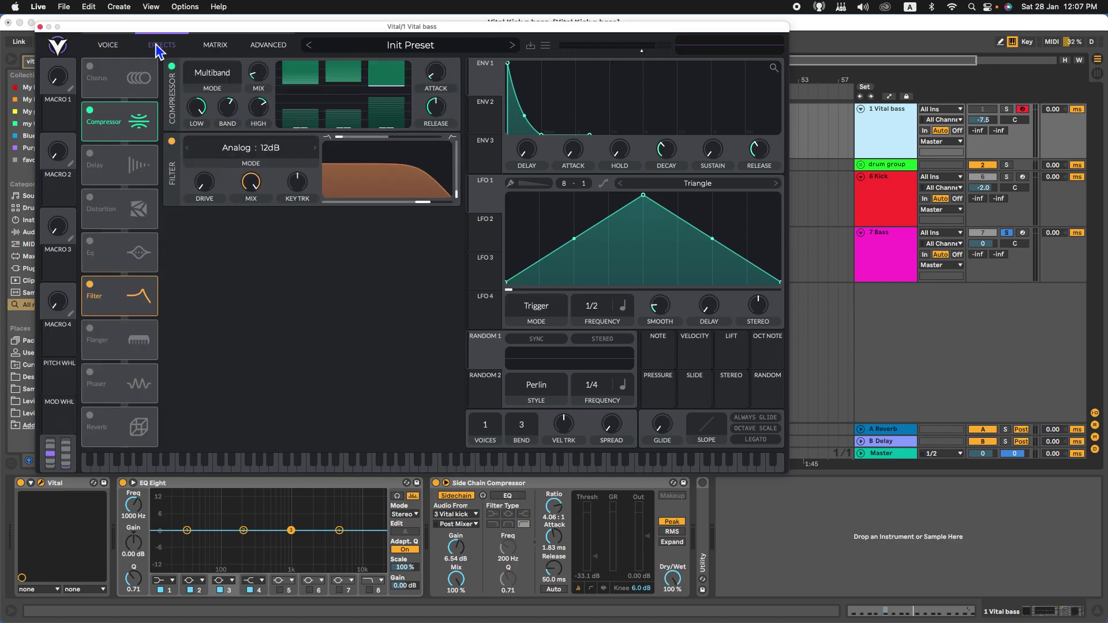
drag(754, 141, 751, 144)
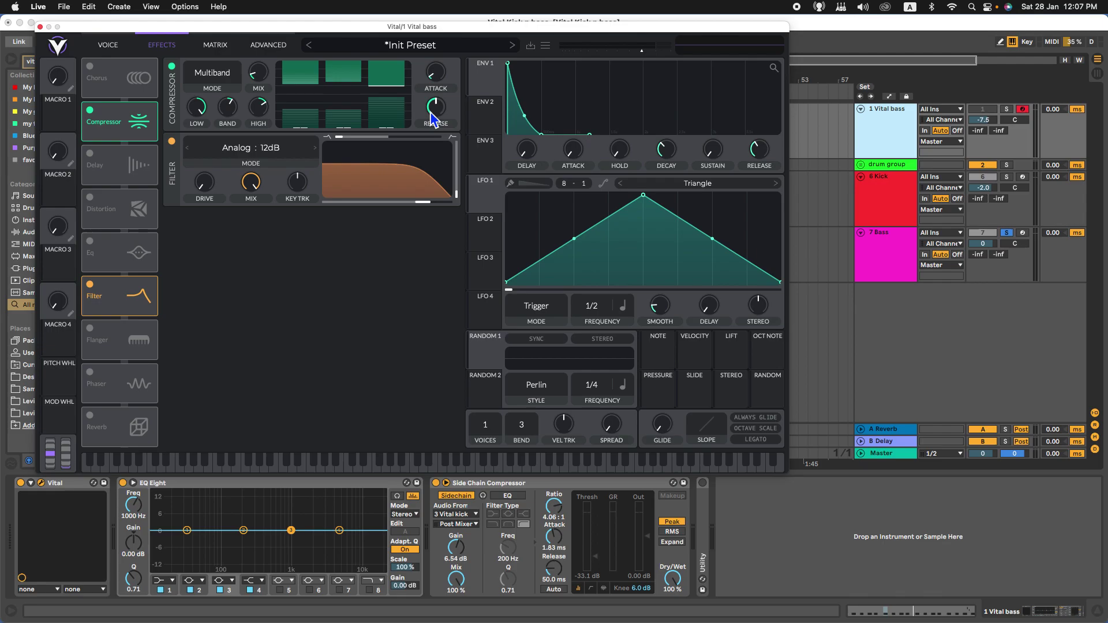
mouse_move(440, 83)
click(40, 27)
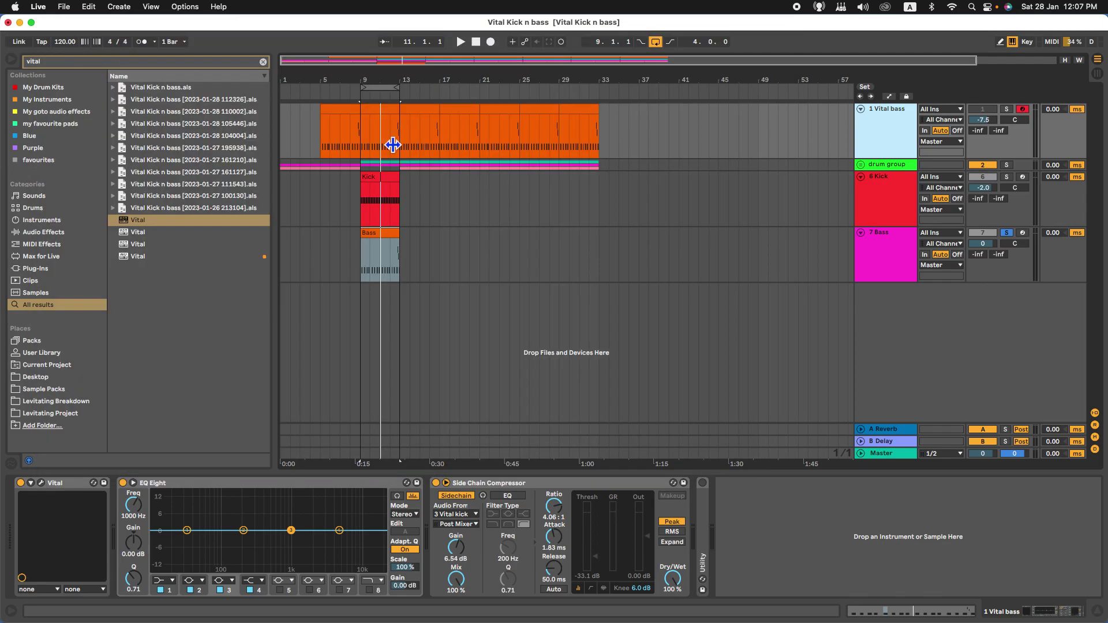
Step: Lower the Compressor's mix in the Bass track's Vital to about 0.09 and play the loop
click(909, 260)
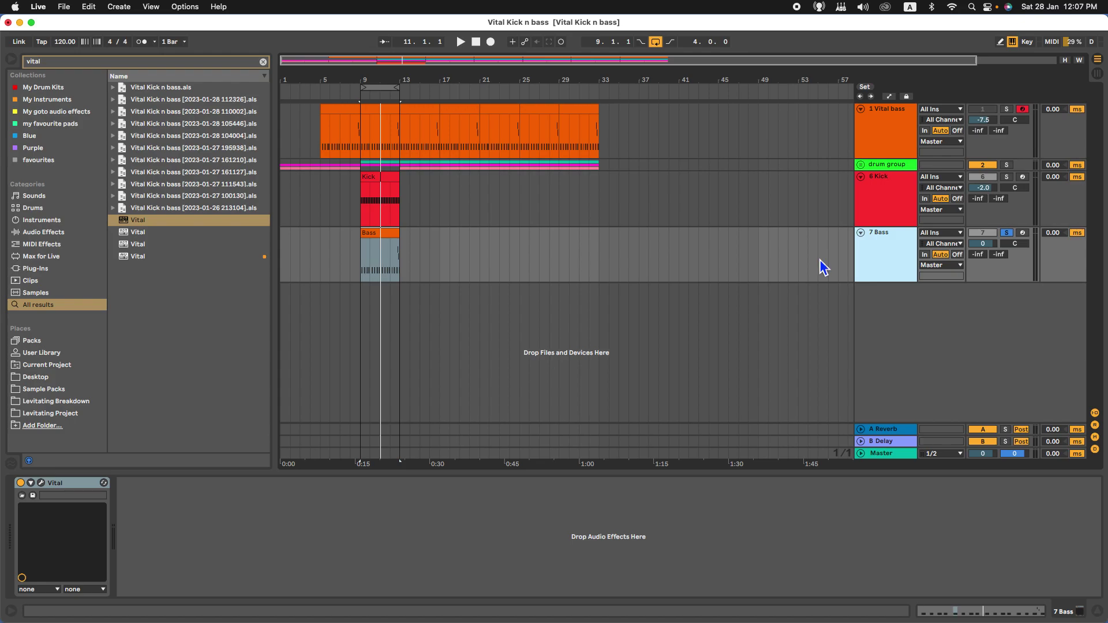
click(41, 484)
click(185, 84)
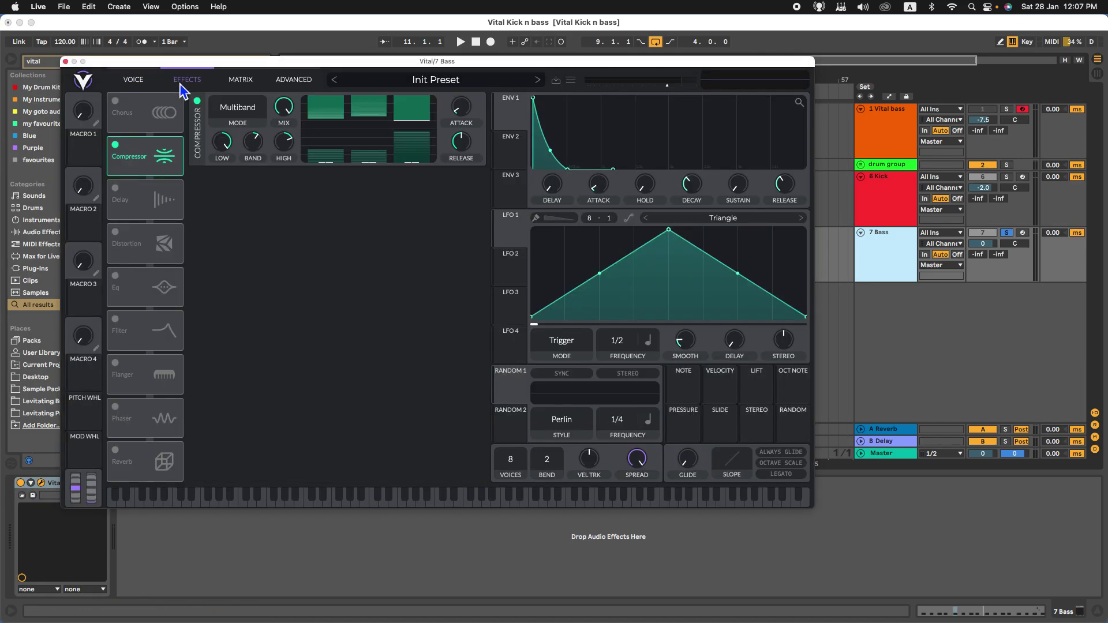
drag(287, 119, 294, 219)
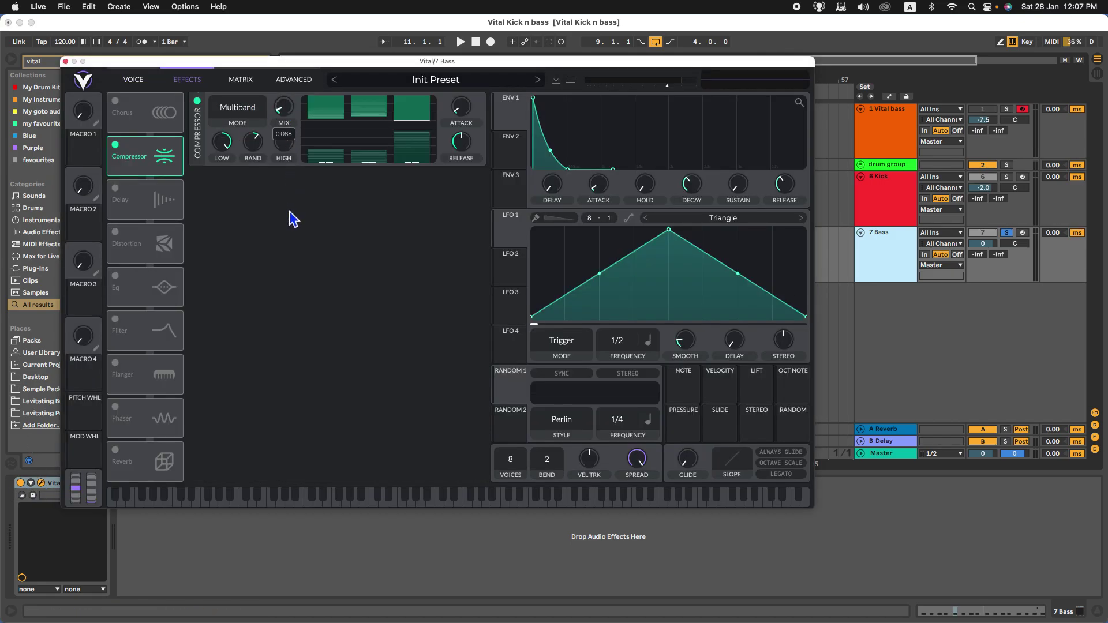
key(space)
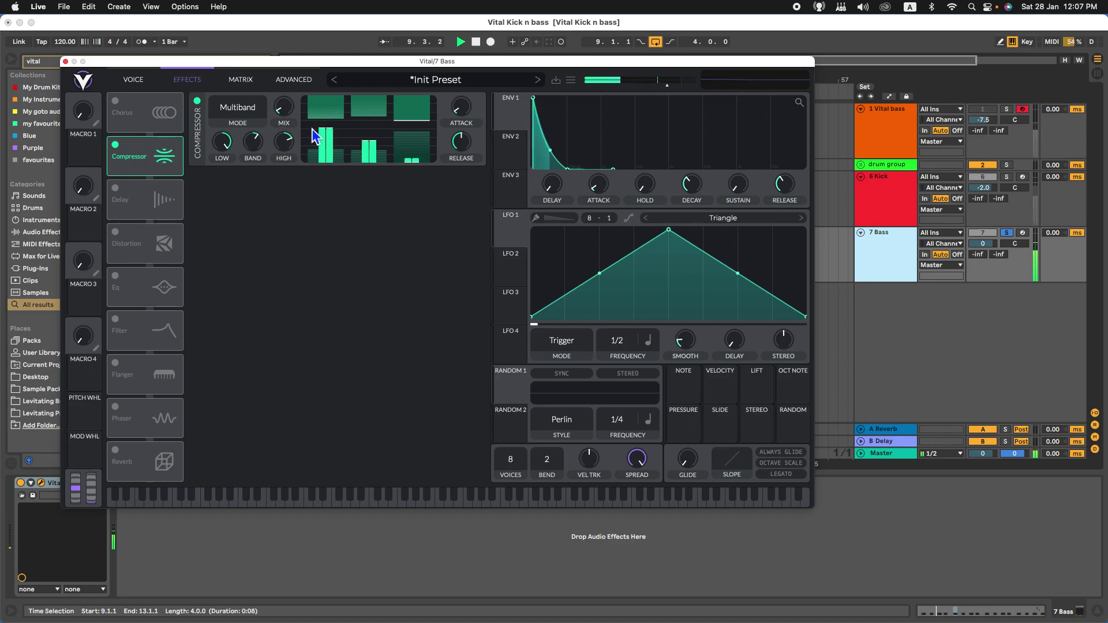
Step: Enable the Filter effect in the Bass track's Vital, set its resonance to 0% and raise its cutoff
scroll(287, 117, down, 1)
click(117, 324)
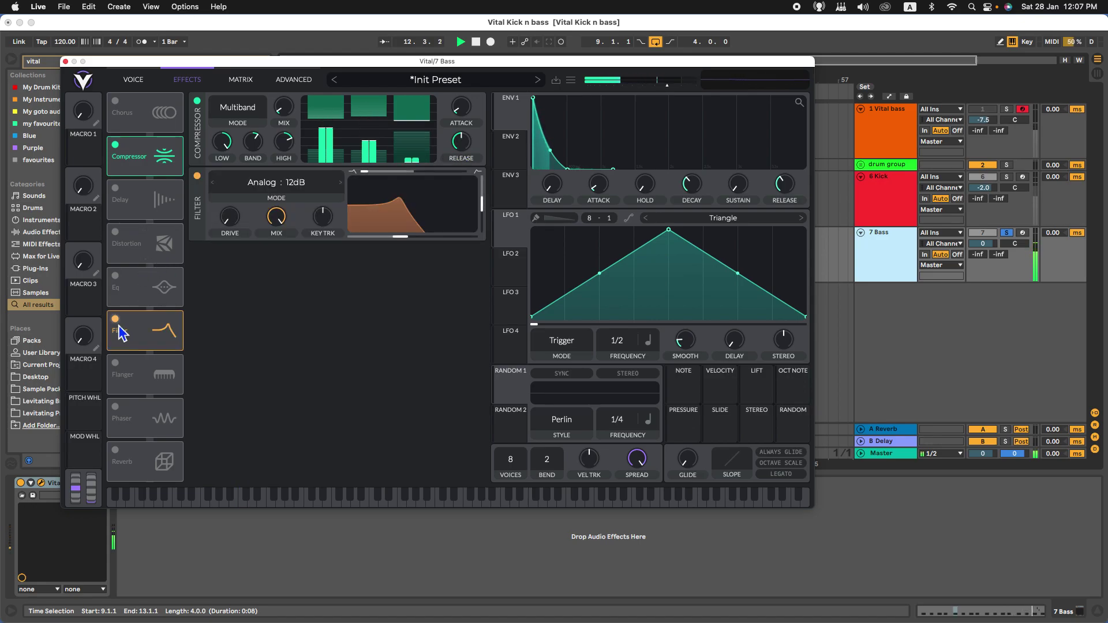
drag(392, 202, 414, 307)
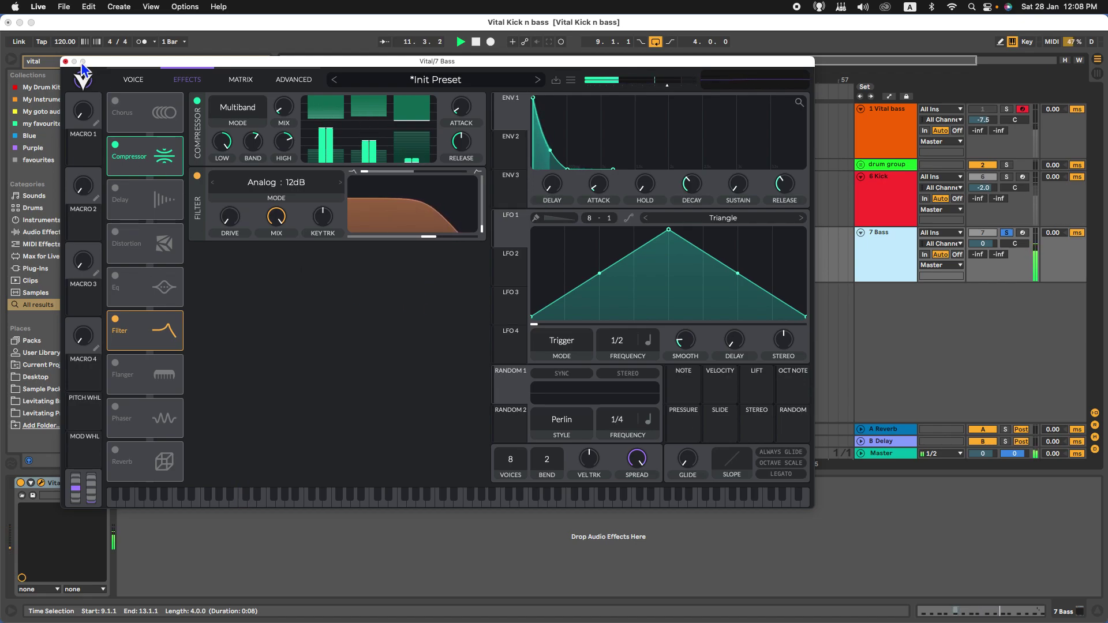
Step: Compare the Compressor's attack and mix and the Filter shape in the Vital bass track's synth
click(900, 141)
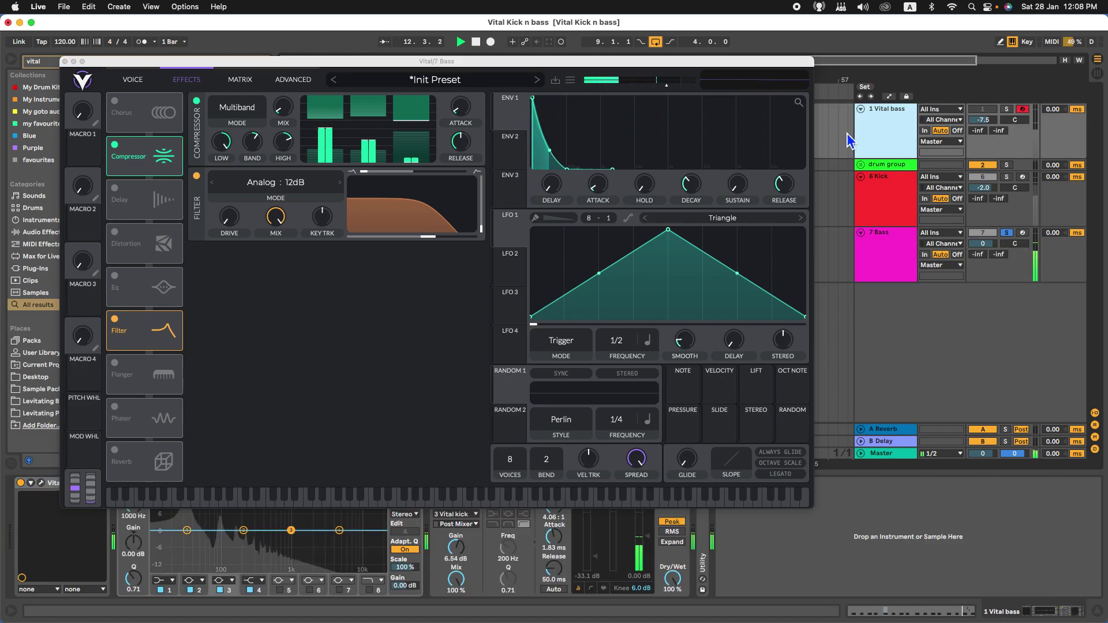
click(43, 484)
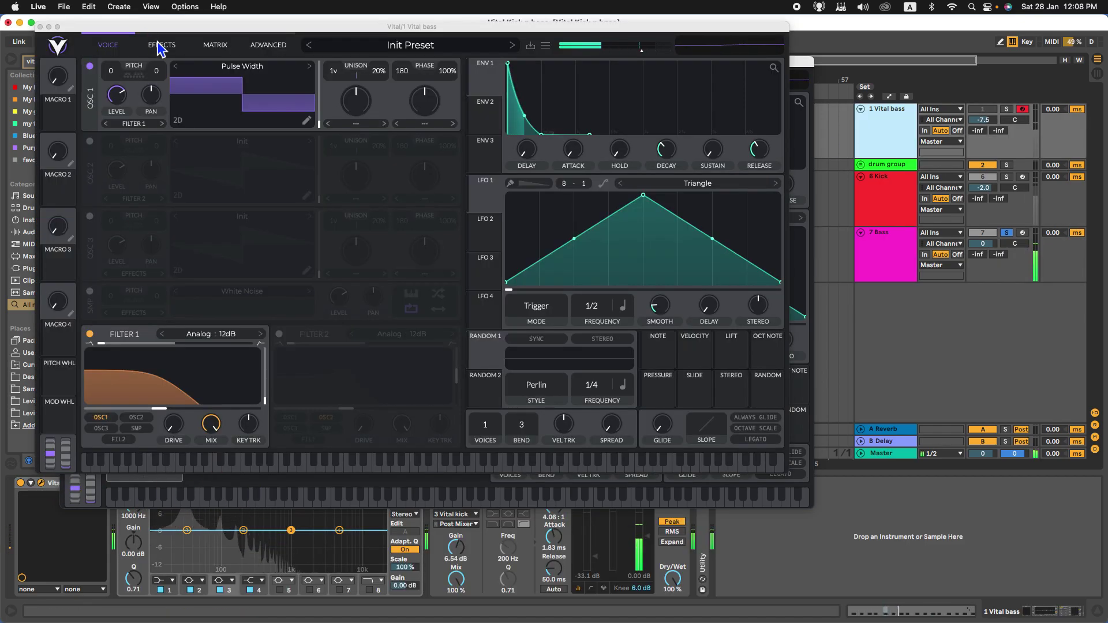
click(159, 45)
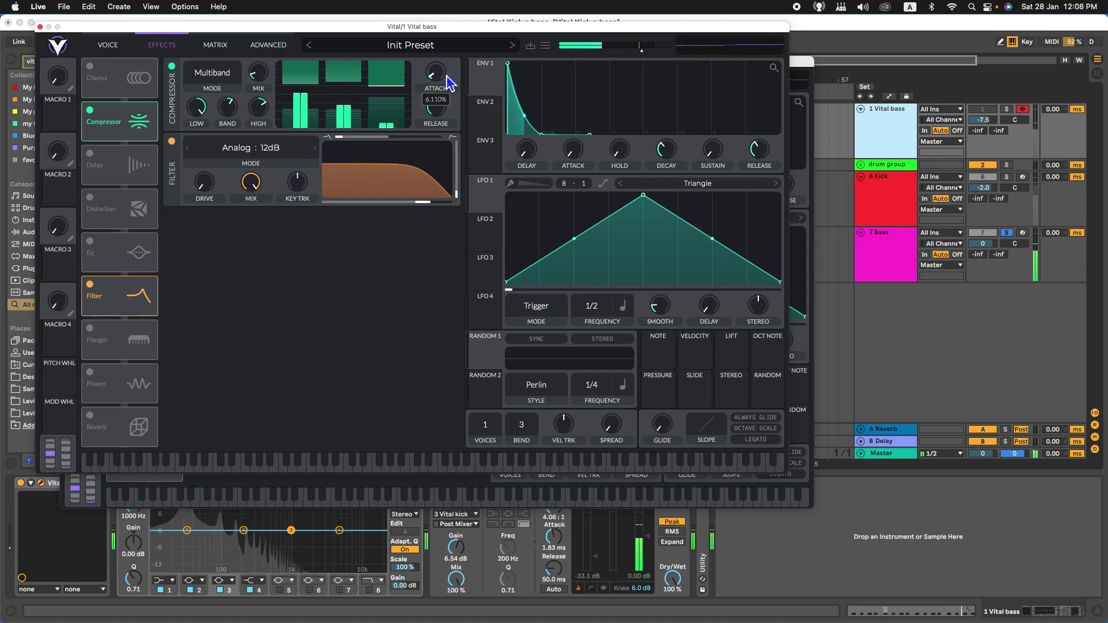
click(263, 75)
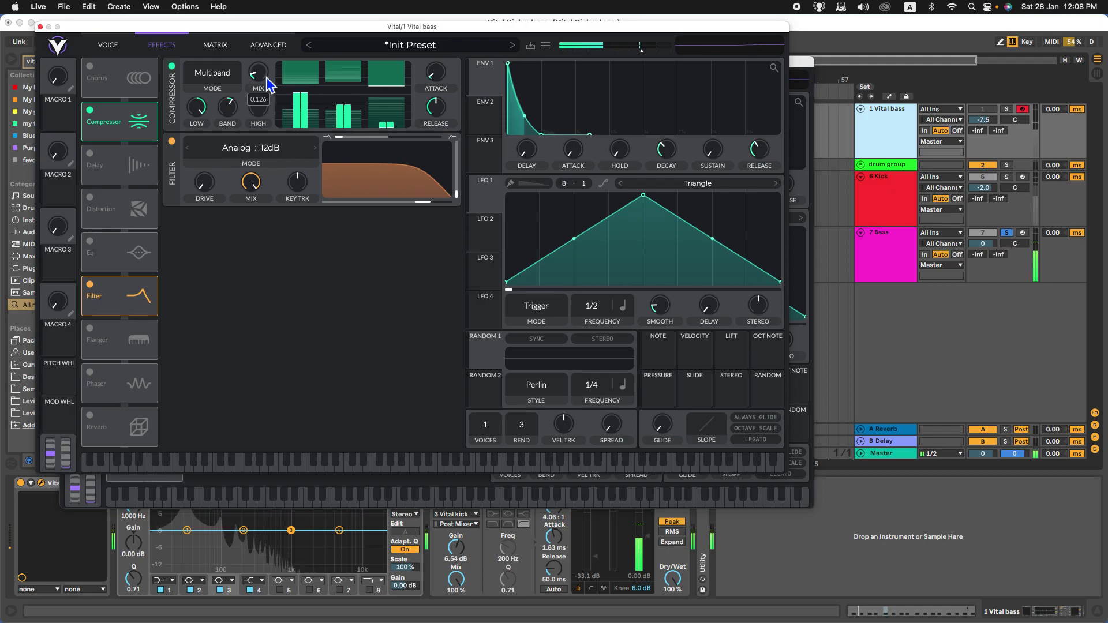
Step: Set the Compressor's mix to about 0.124 in the Bass track's Vital and lower the Filter effect's cutoff slightly
click(40, 27)
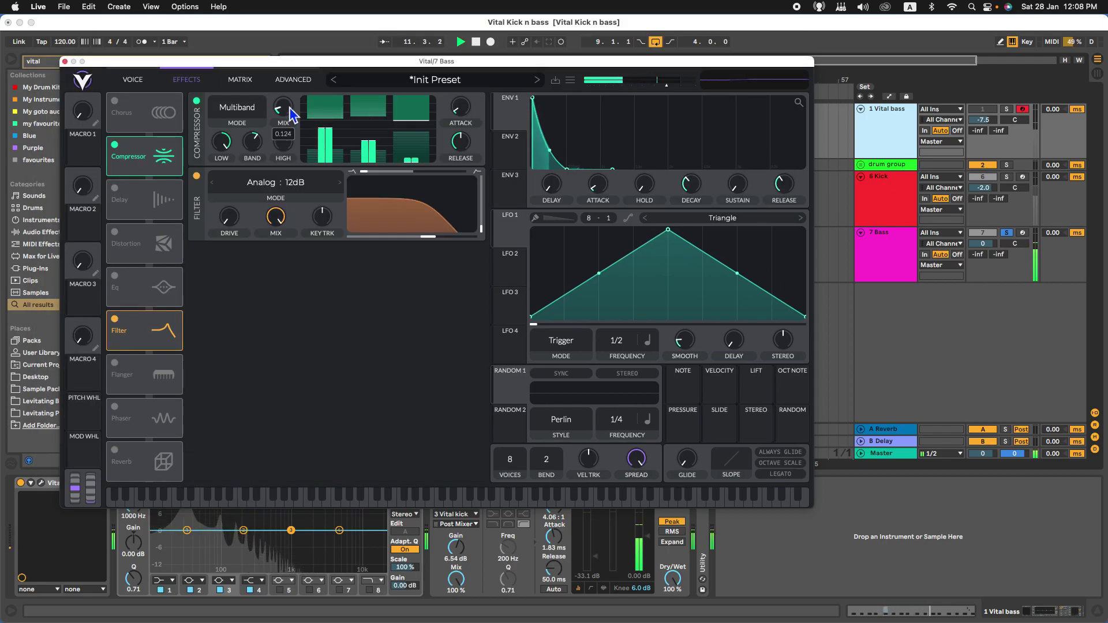
drag(422, 225, 410, 236)
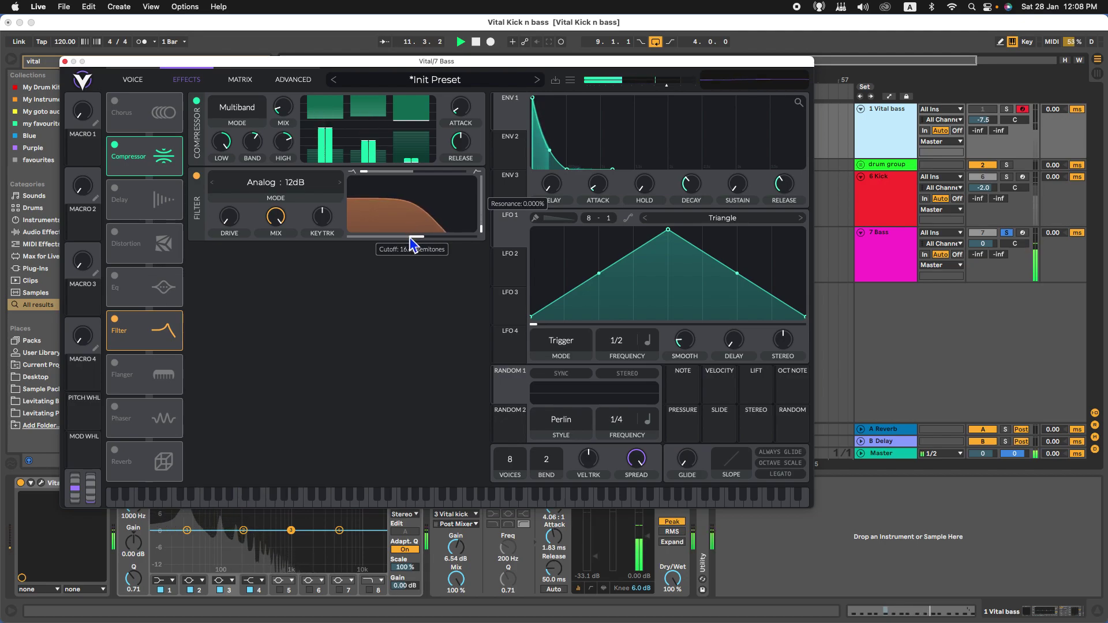
Step: Unsolo the Bass track, close its synth and play the loop with the drum group deactivated
click(1010, 234)
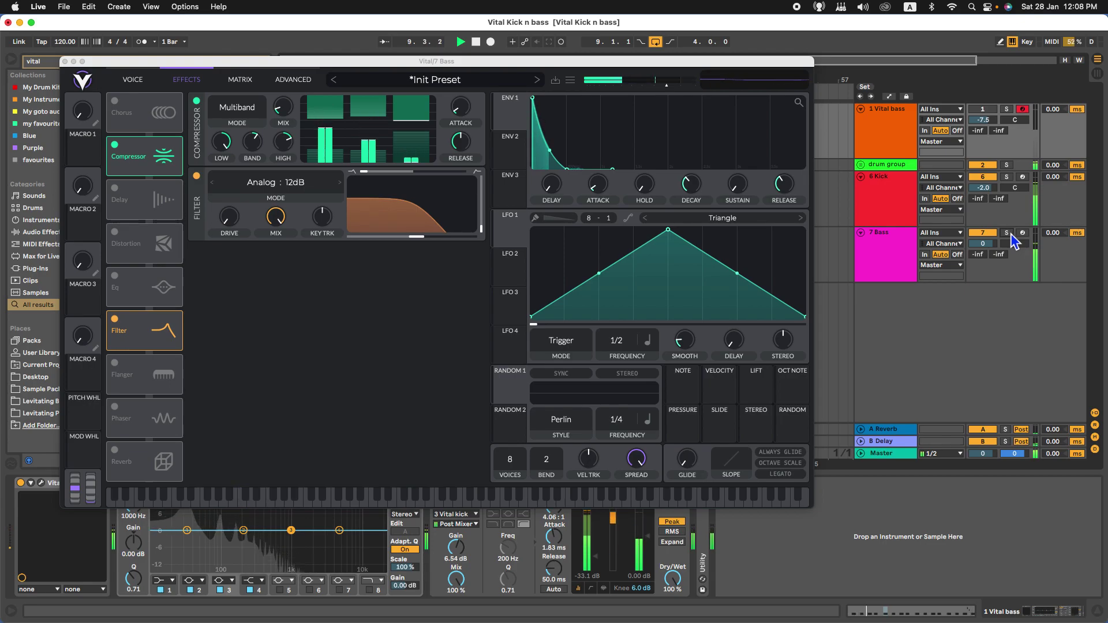
click(73, 68)
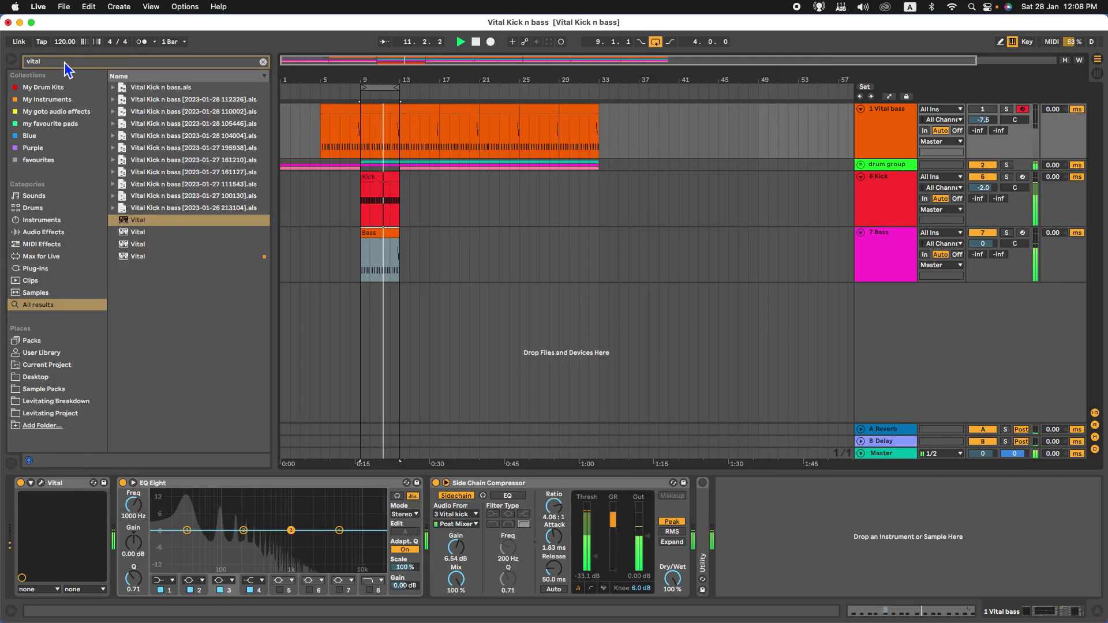
click(64, 61)
key(space)
key(space)
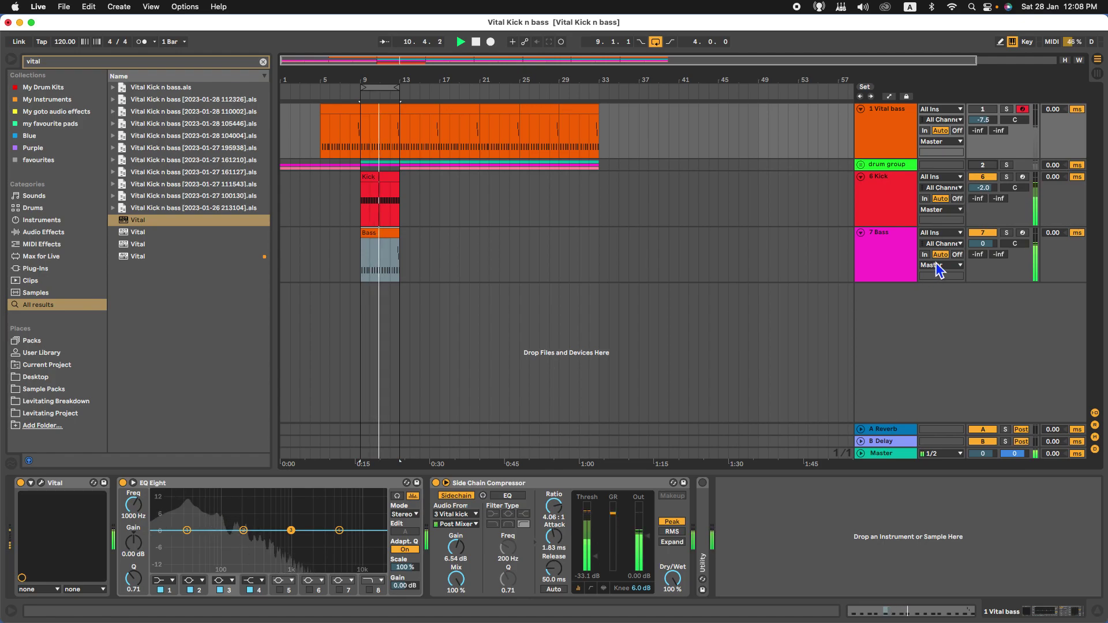
Step: Solo the Vital bass track briefly to compare it with the rebuilt Bass sound, and stop playback
click(881, 146)
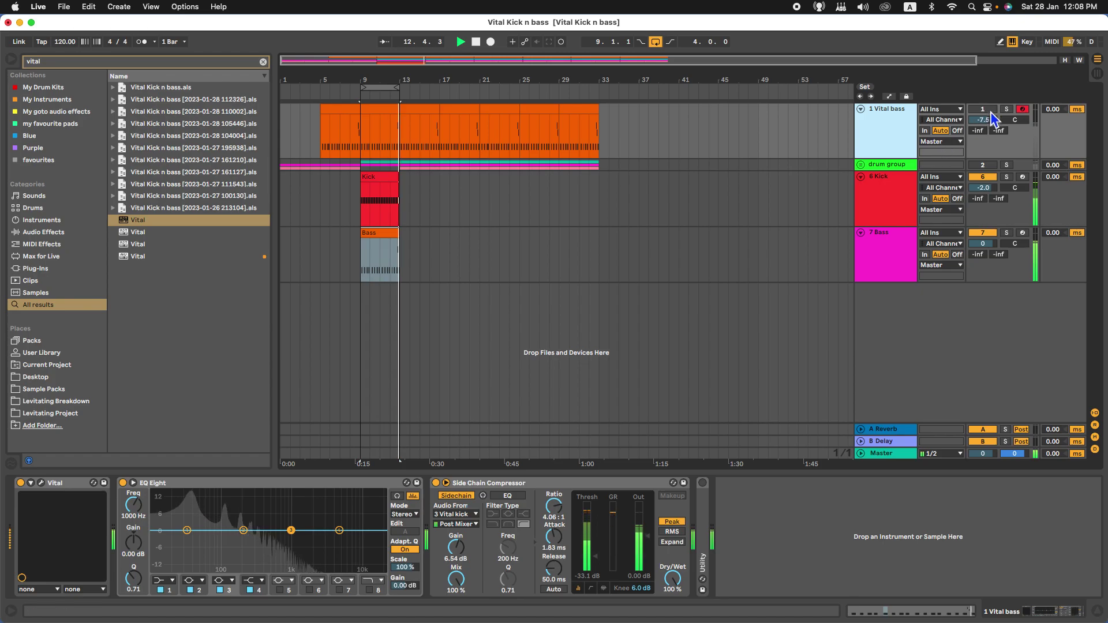
click(1010, 109)
click(1009, 109)
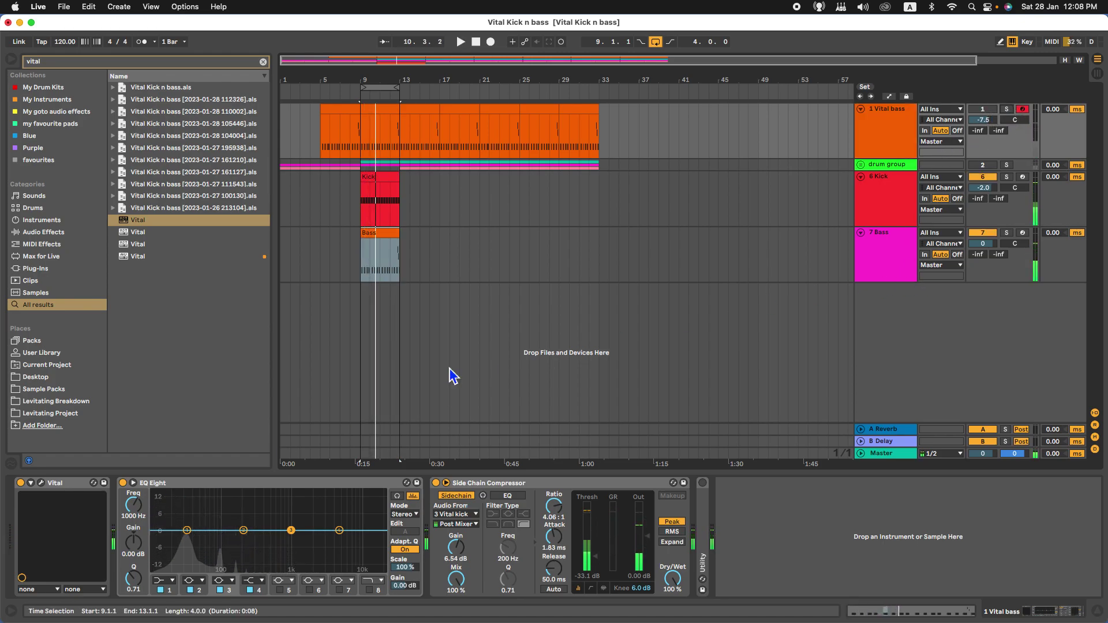
Step: Review the Compressor and Filter effects in the Bass track's Vital
click(918, 248)
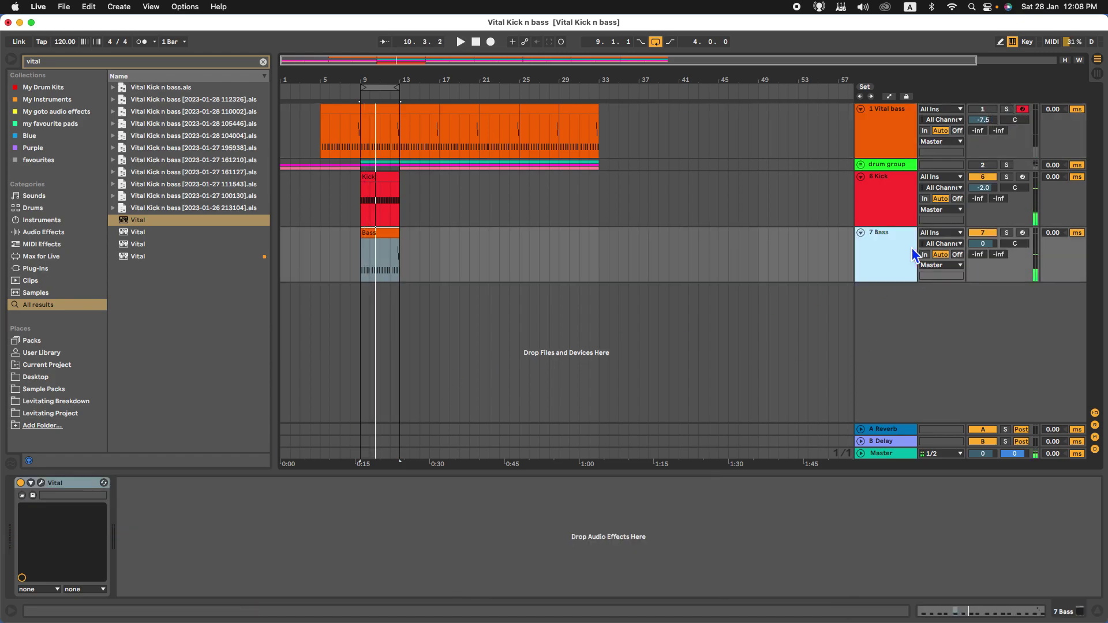
click(41, 483)
click(192, 84)
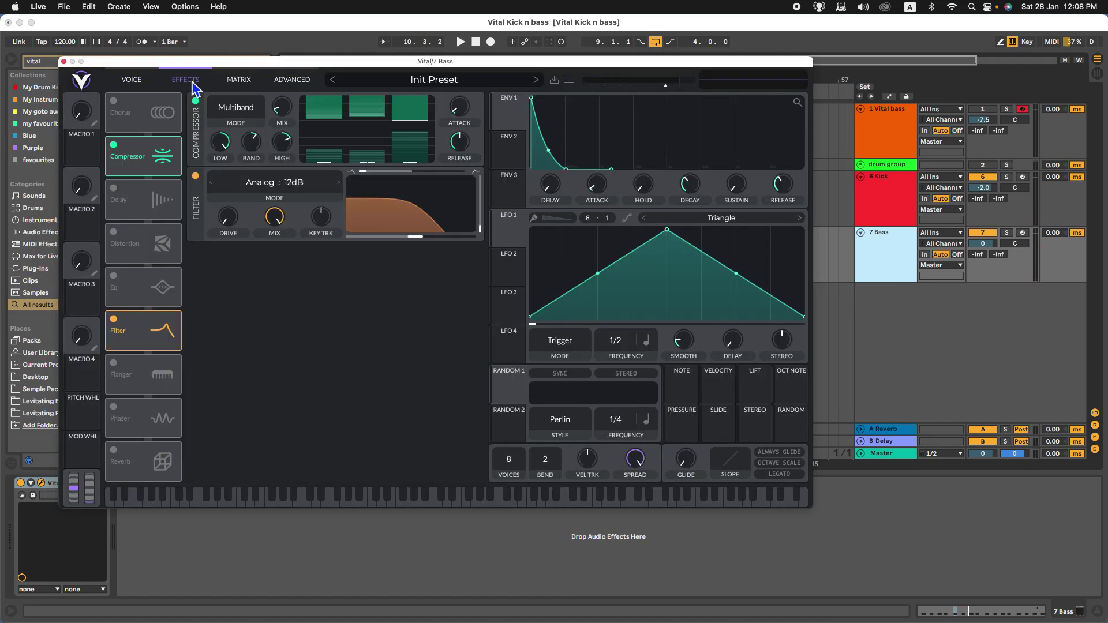
click(64, 61)
Step: Check the oversampling option in the advanced settings of the Vital bass track's synth
click(893, 137)
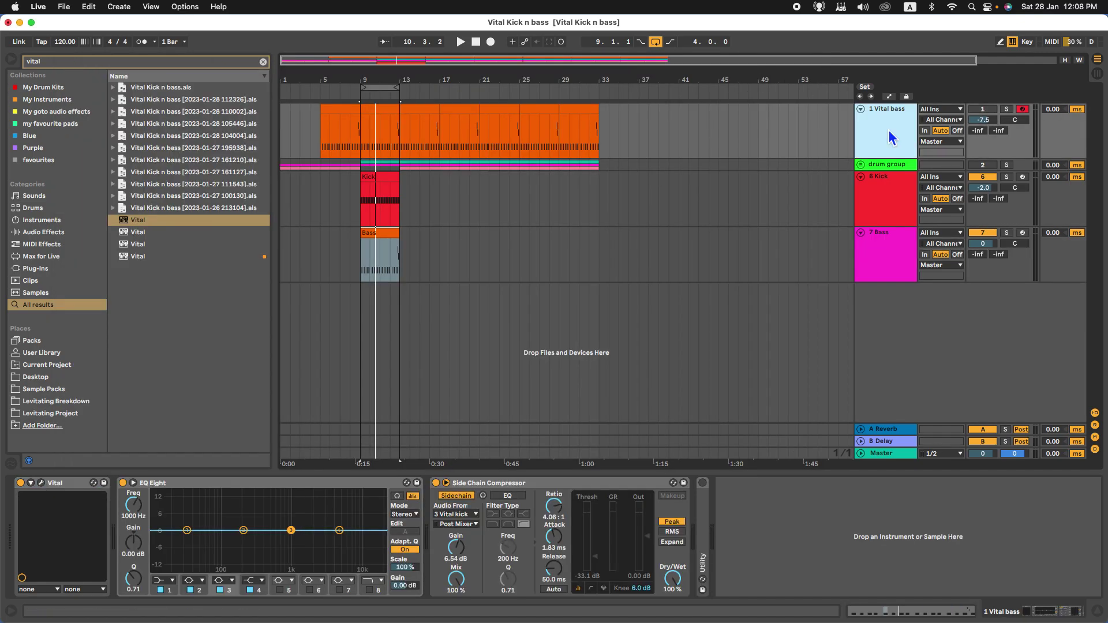
click(41, 484)
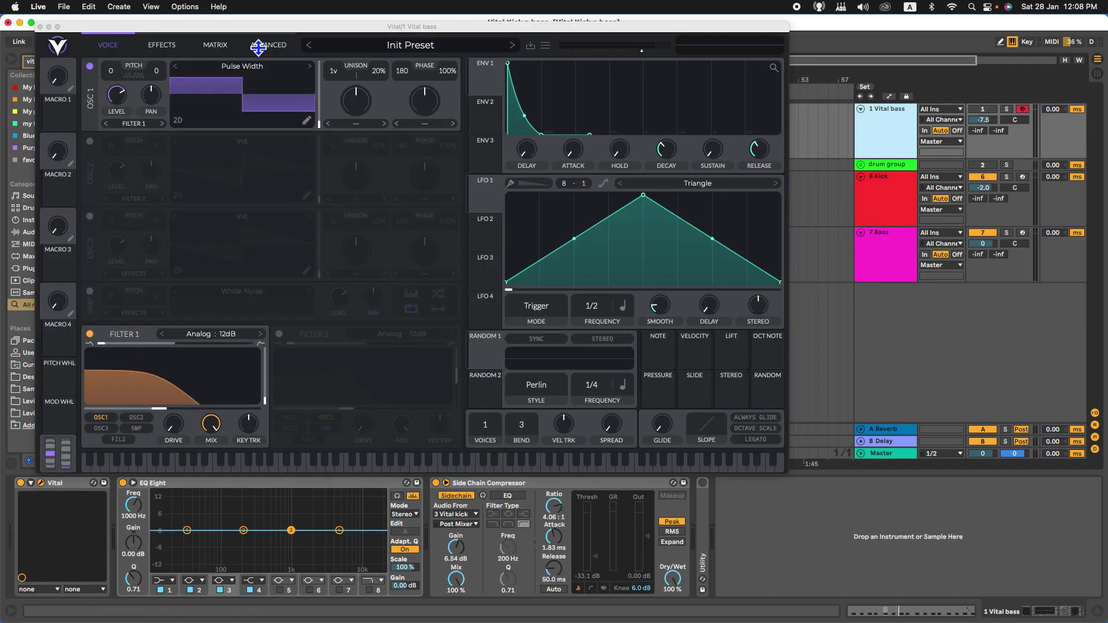
click(259, 48)
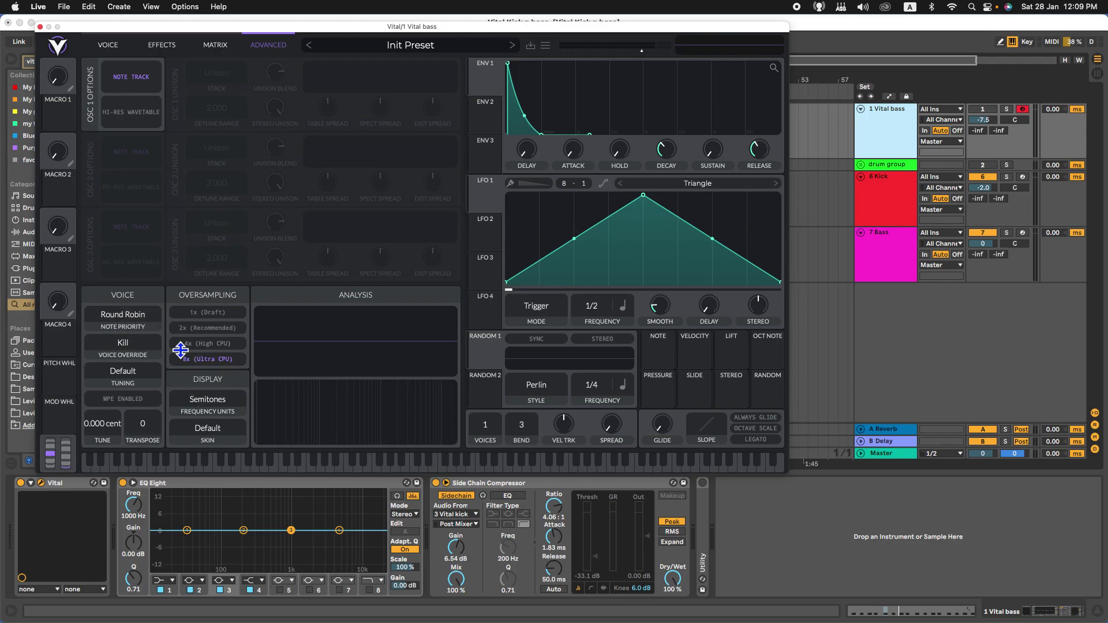
Step: Set the oversampling of the Bass track's Vital to 8x (Ultra CPU), play the loop briefly and close the synth
click(39, 27)
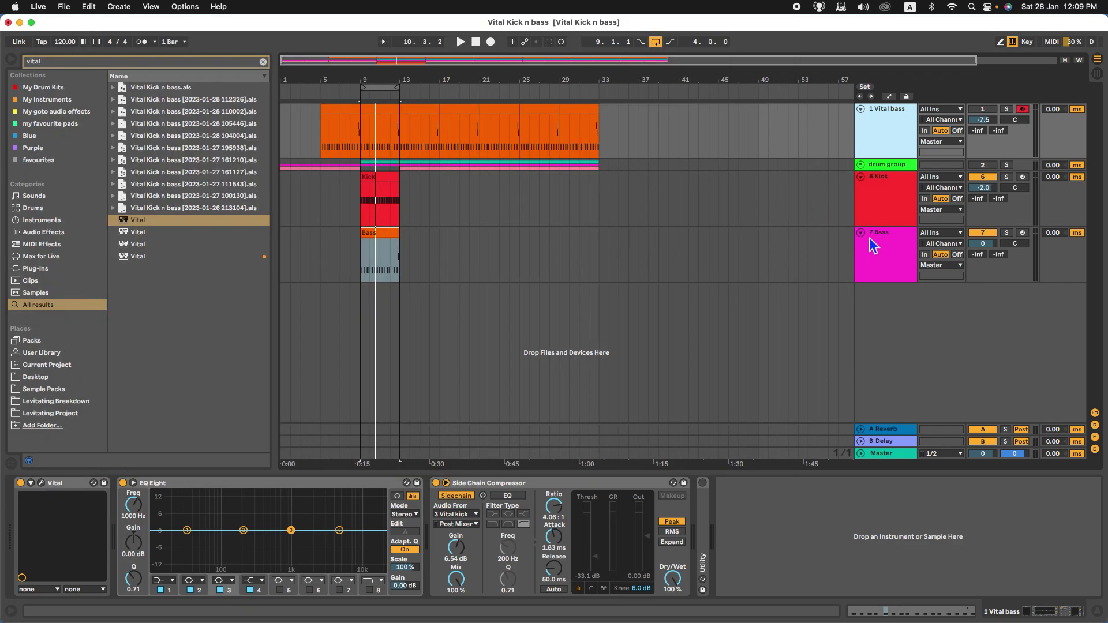
click(884, 248)
click(106, 509)
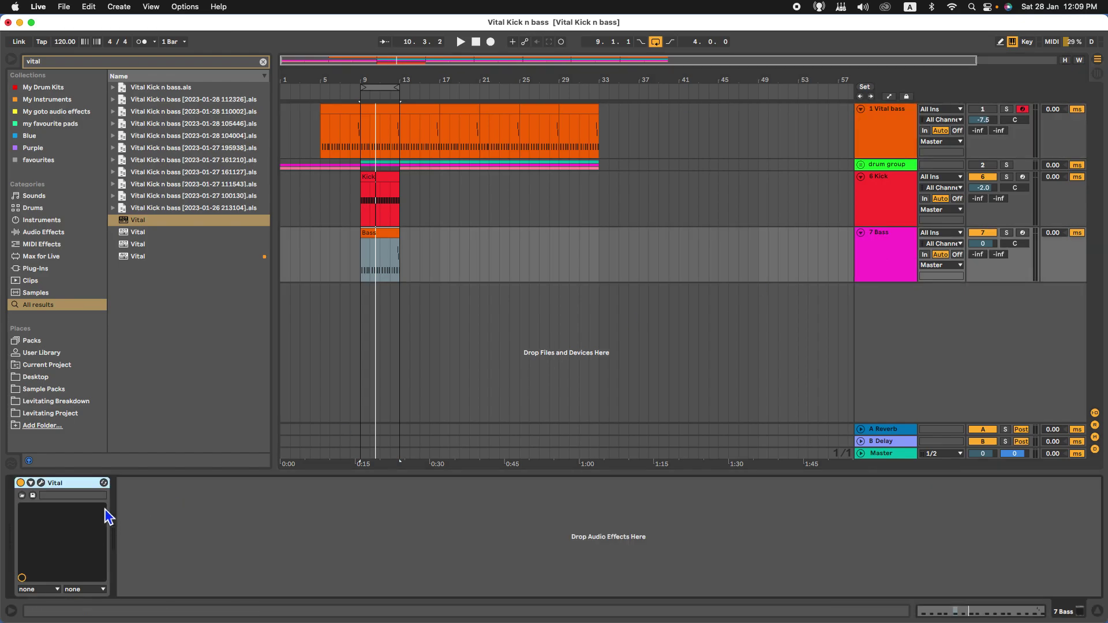
click(41, 483)
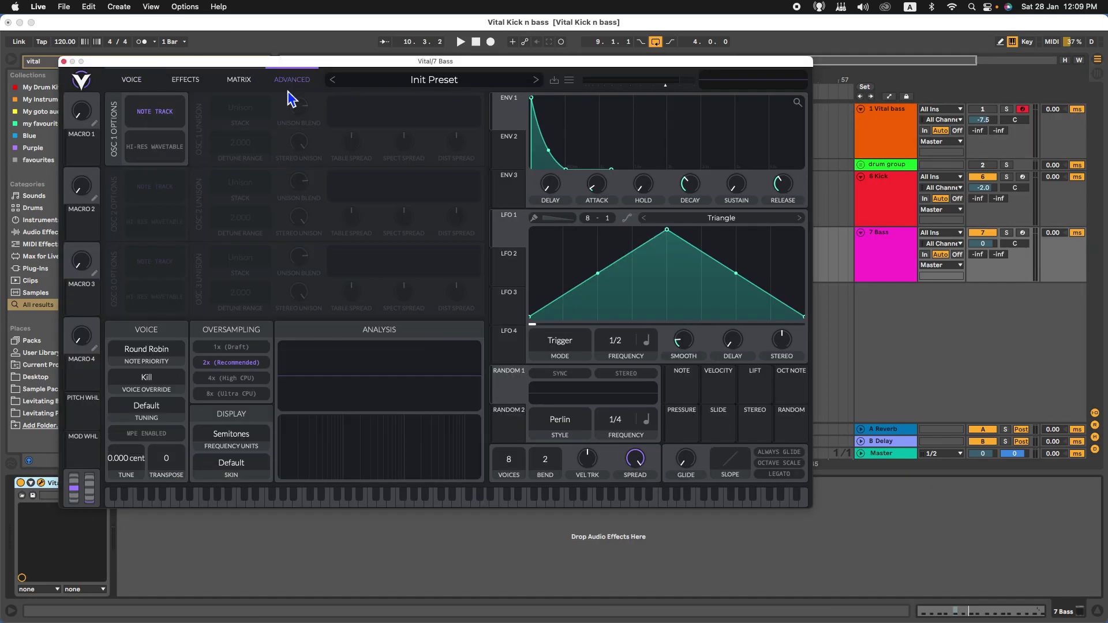
click(236, 393)
key(space)
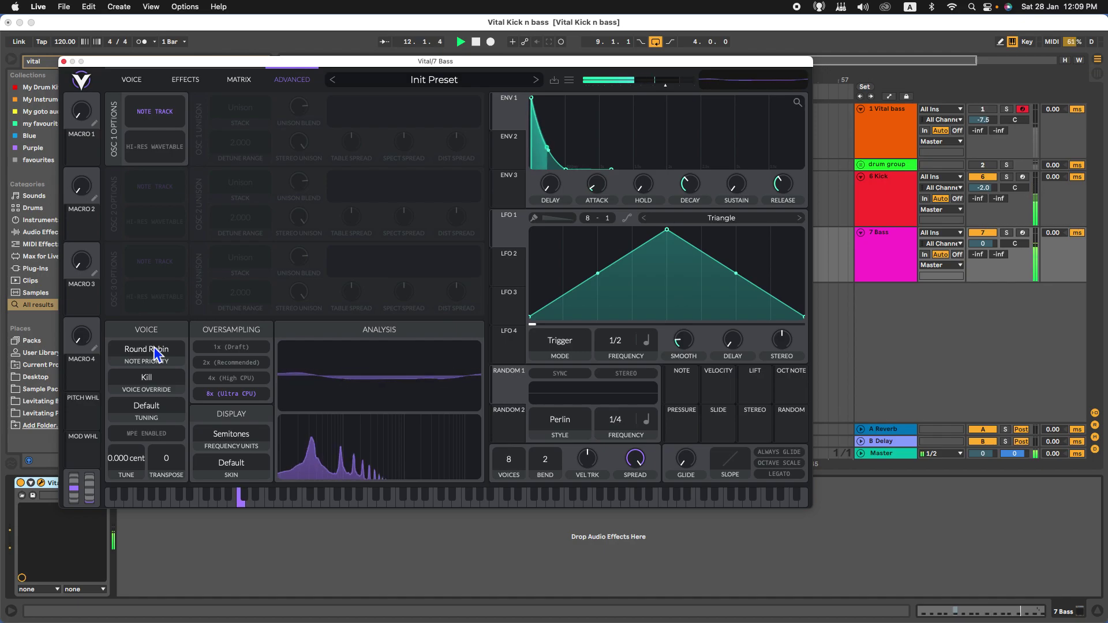
key(space)
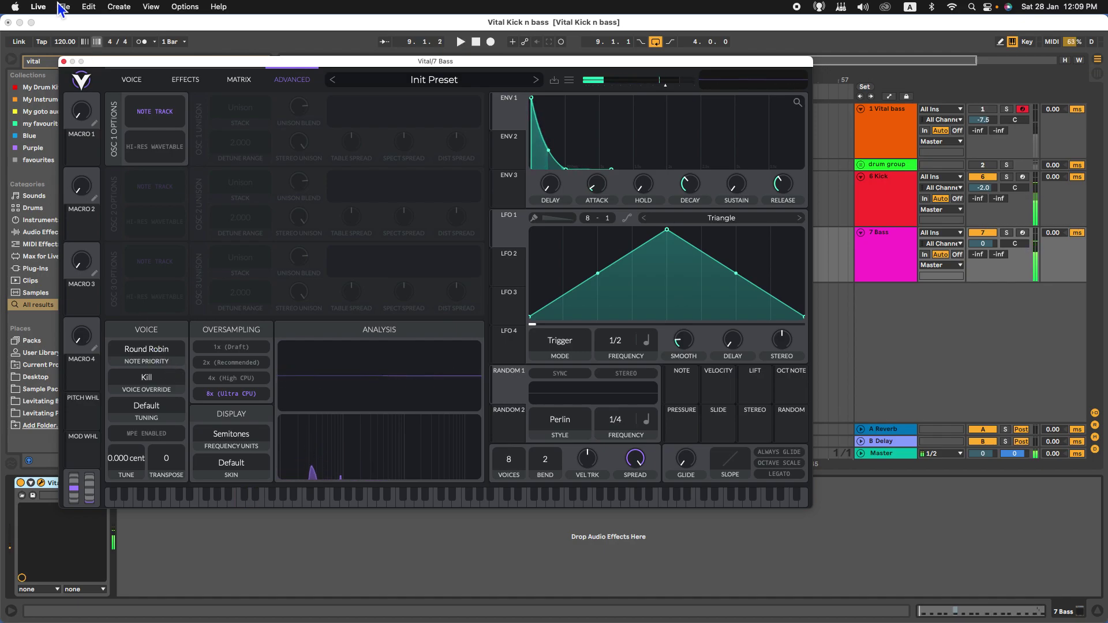
click(64, 61)
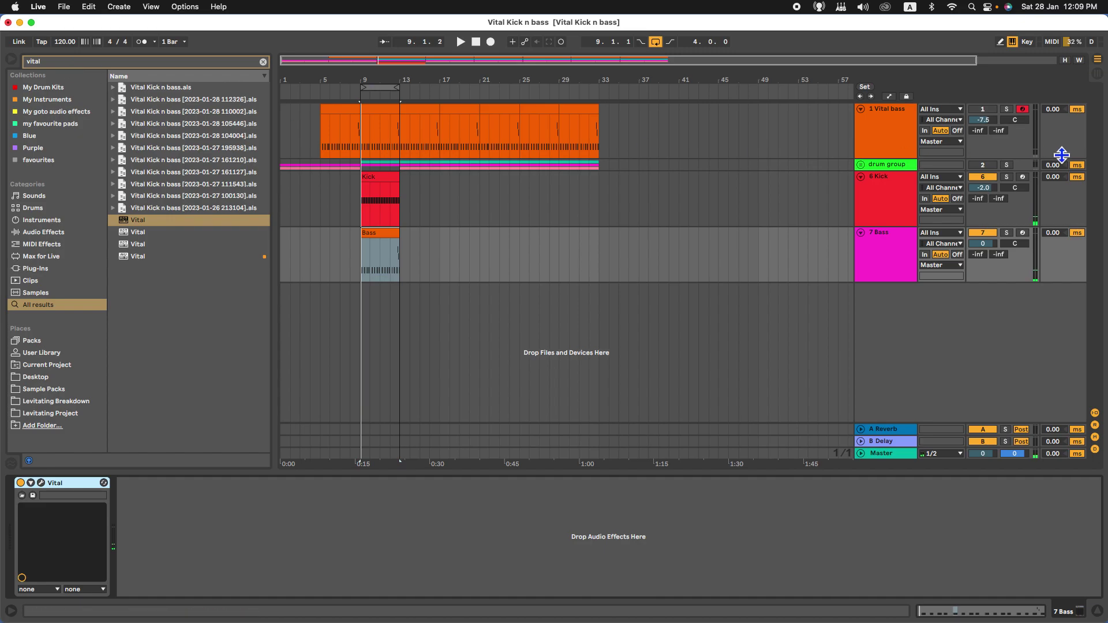
Step: Open the Vital bass track's synth in a larger window and check its voices, bend and spread settings
click(891, 140)
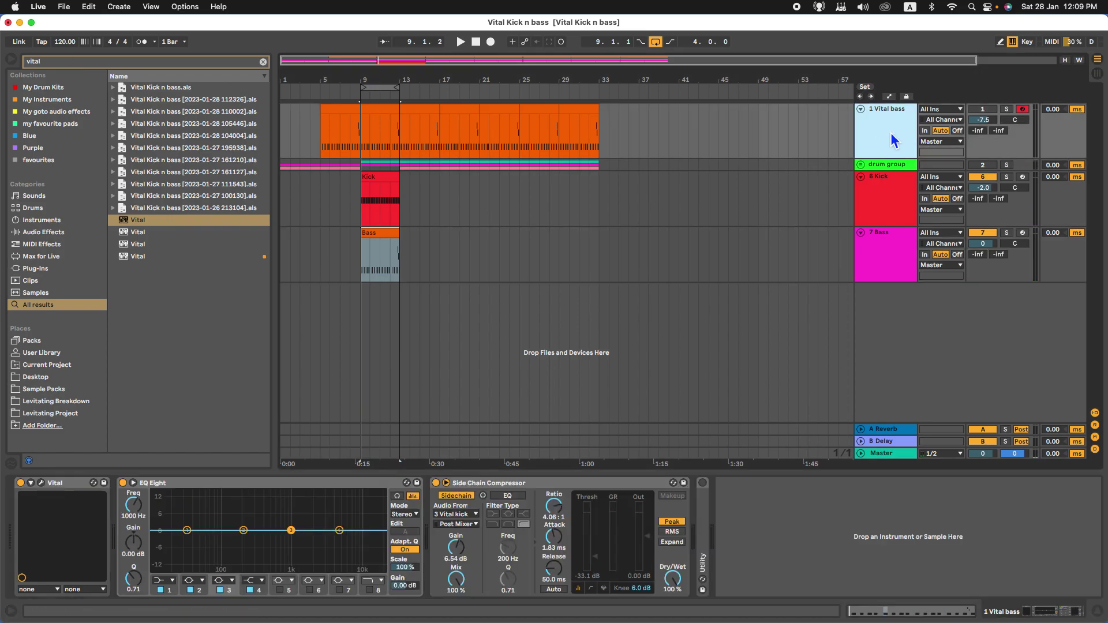
click(41, 483)
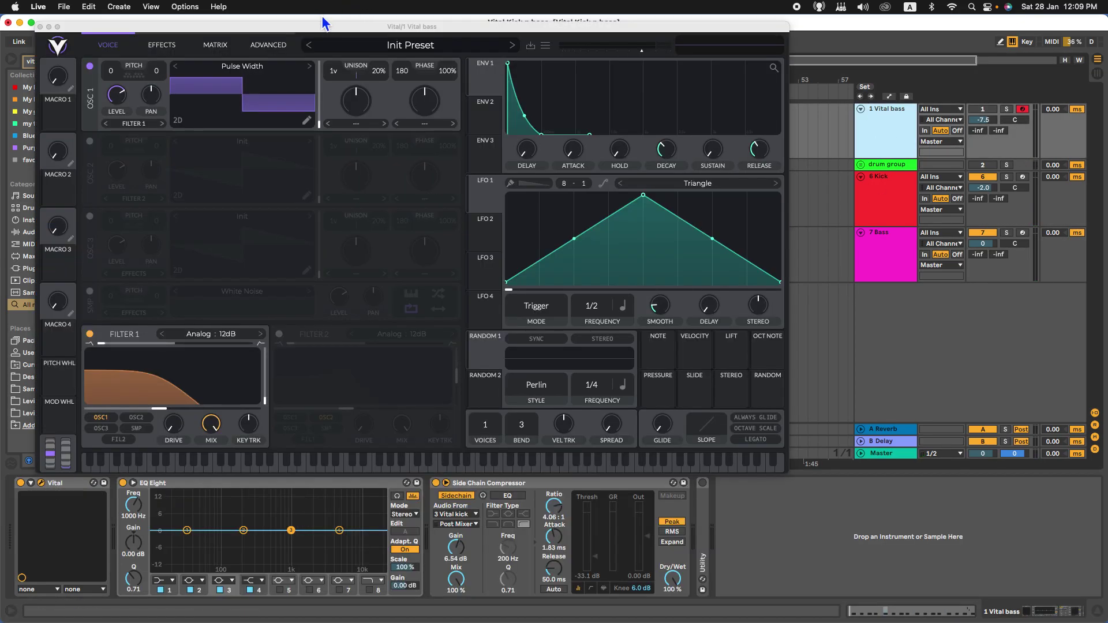
drag(315, 27, 308, 20)
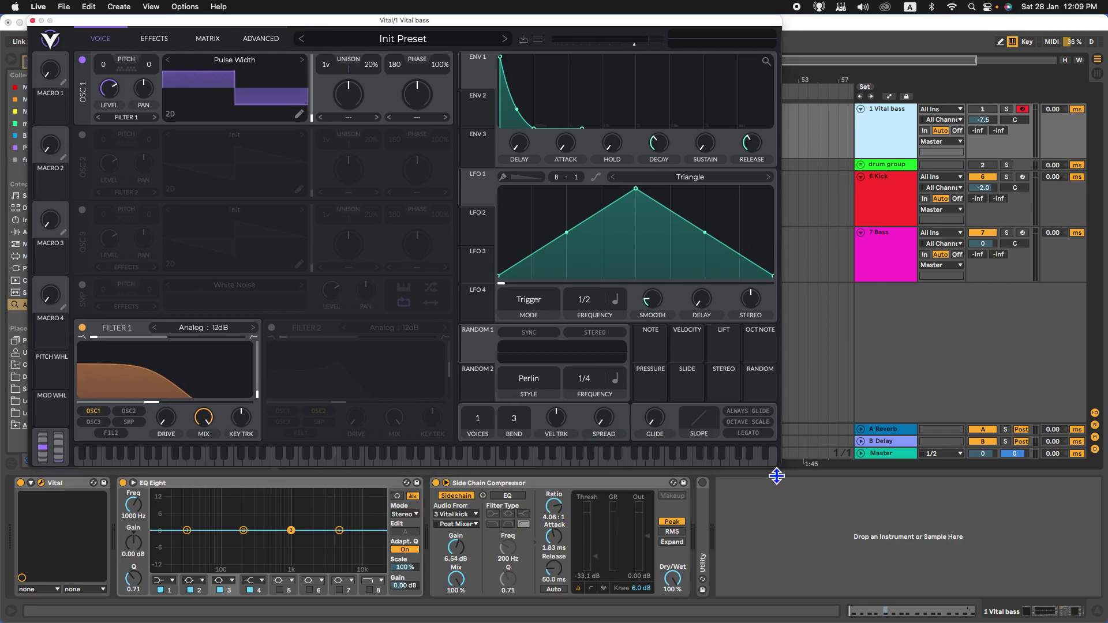
drag(781, 470, 870, 515)
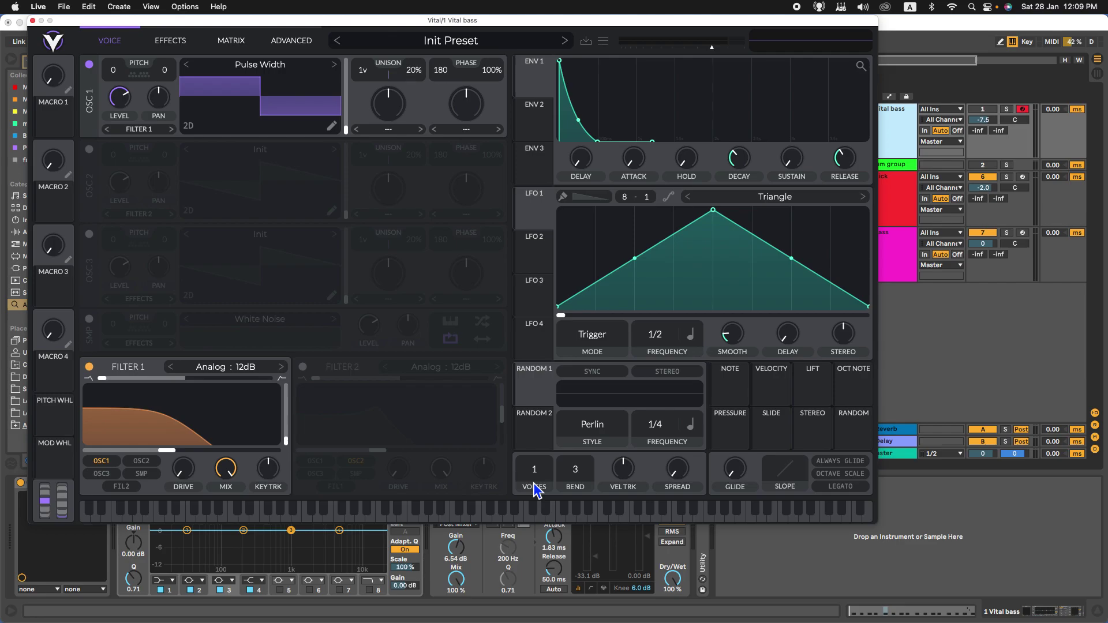
click(33, 20)
Step: Solo the Bass track and play its clip briefly
click(1006, 232)
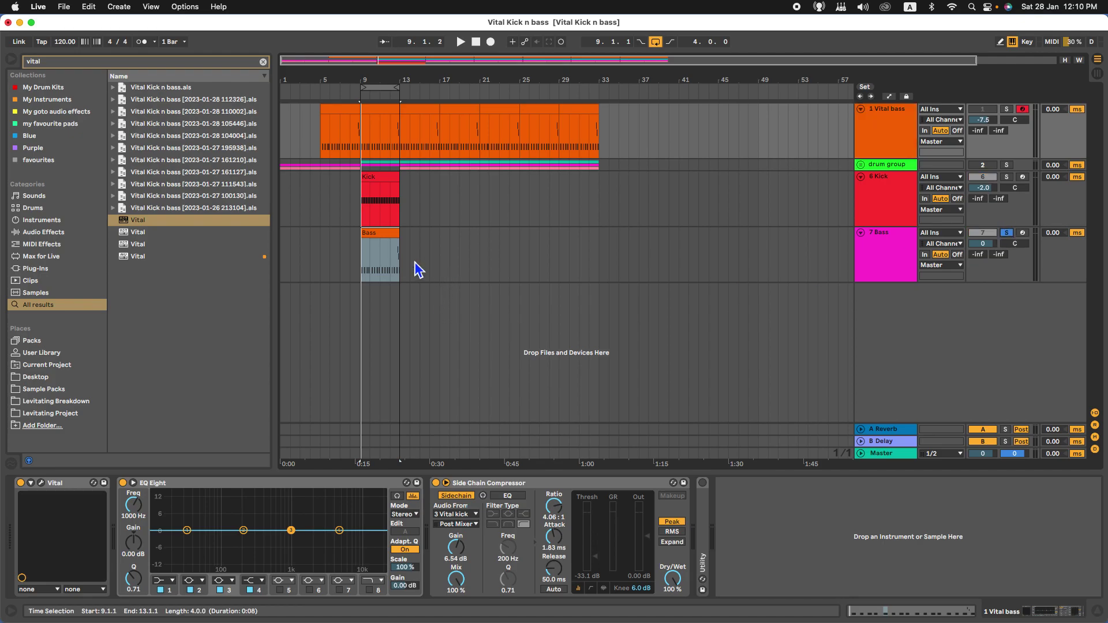
click(391, 259)
key(space)
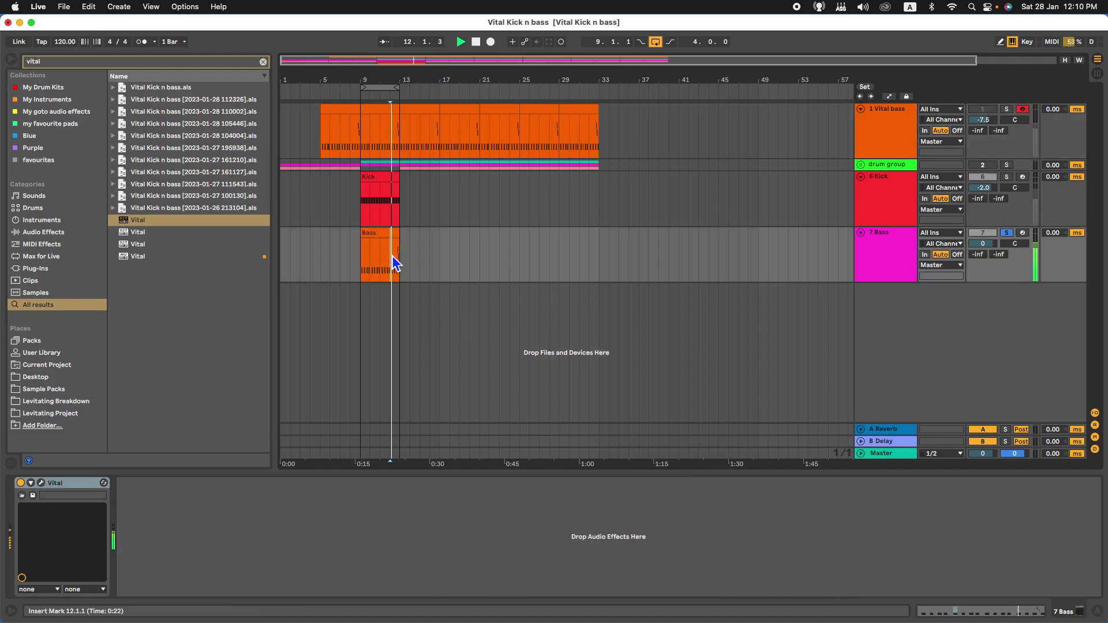
key(space)
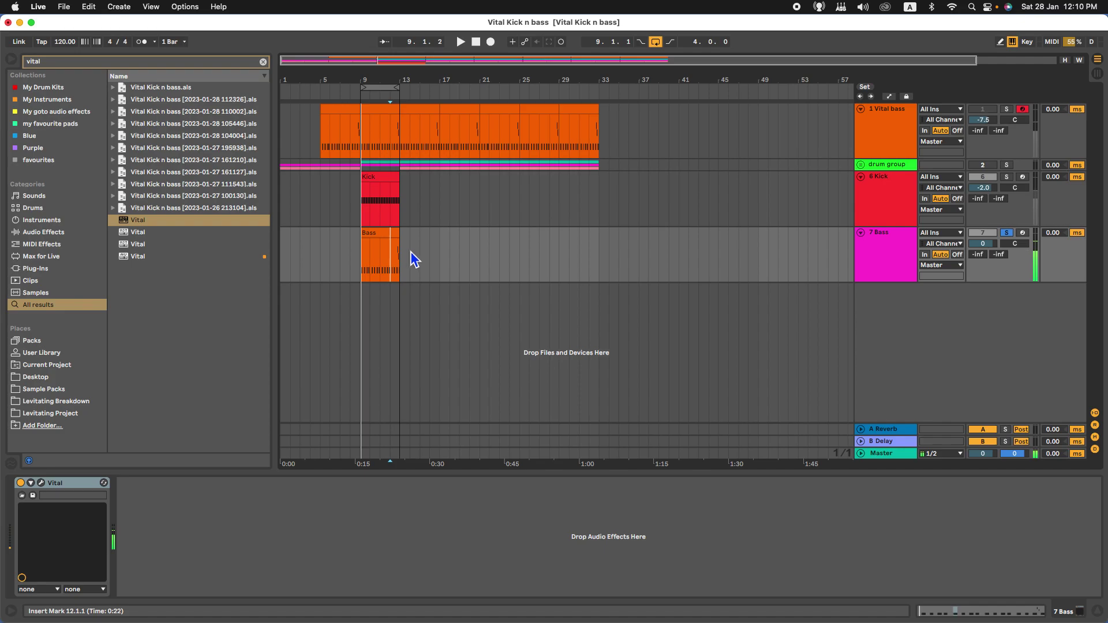
Step: Set the Bass track's Vital to 1 voice and a bend of 1, and turn its stereo spread down to minimum
click(921, 235)
click(903, 241)
click(903, 241)
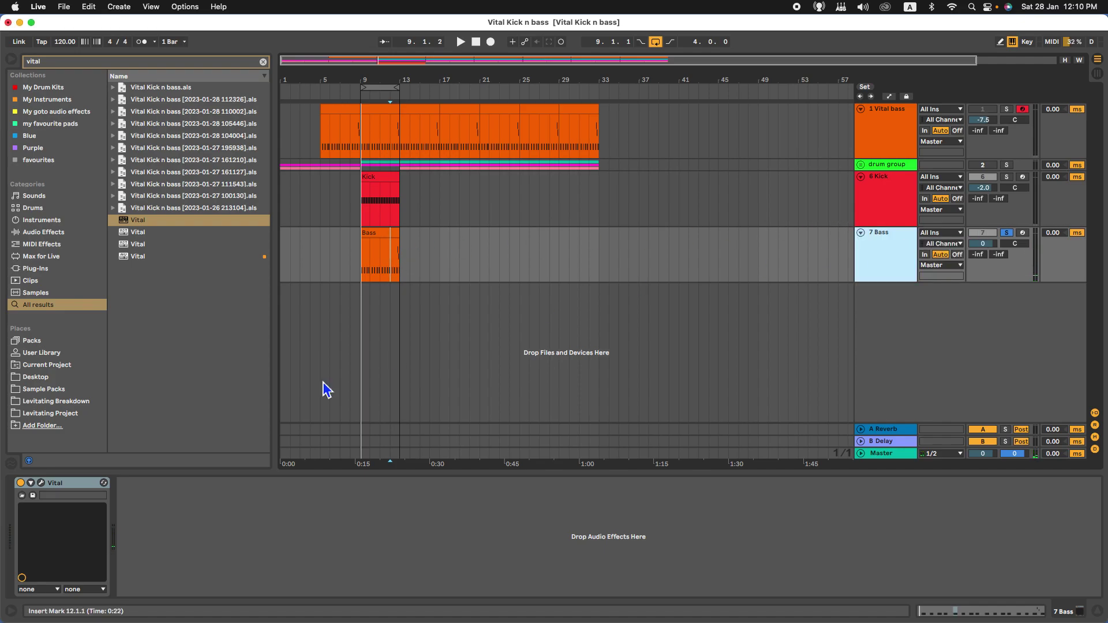
click(42, 483)
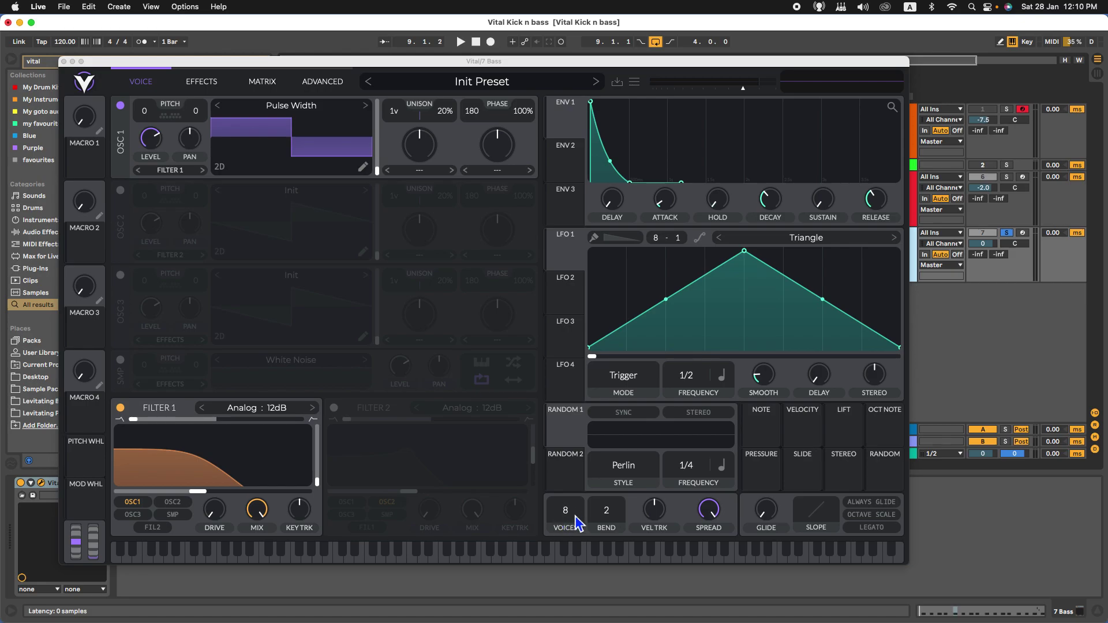
drag(571, 515, 576, 594)
drag(607, 518, 609, 530)
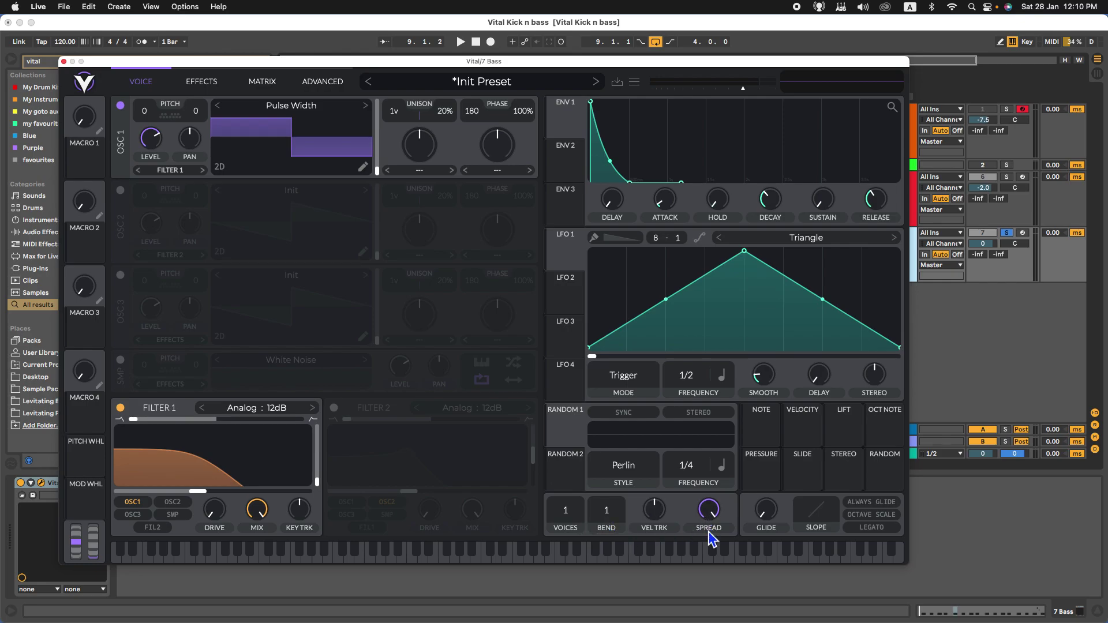
drag(715, 510, 716, 564)
Step: Play the loop while soloing the Vital bass and Bass tracks in turn to compare them, and close the Bass synth
key(space)
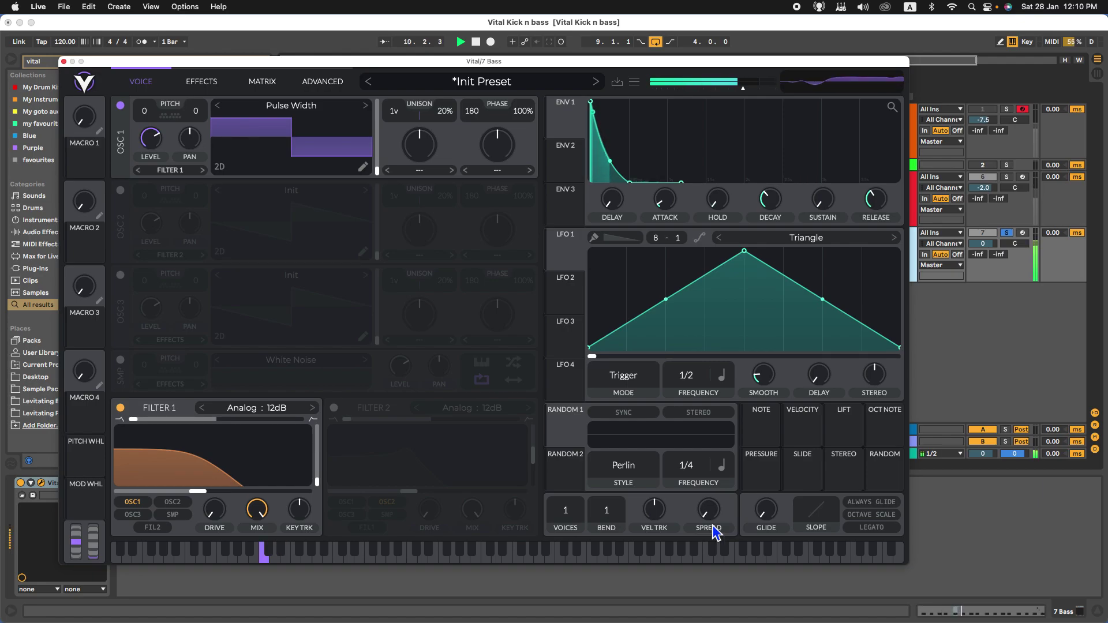
click(1006, 110)
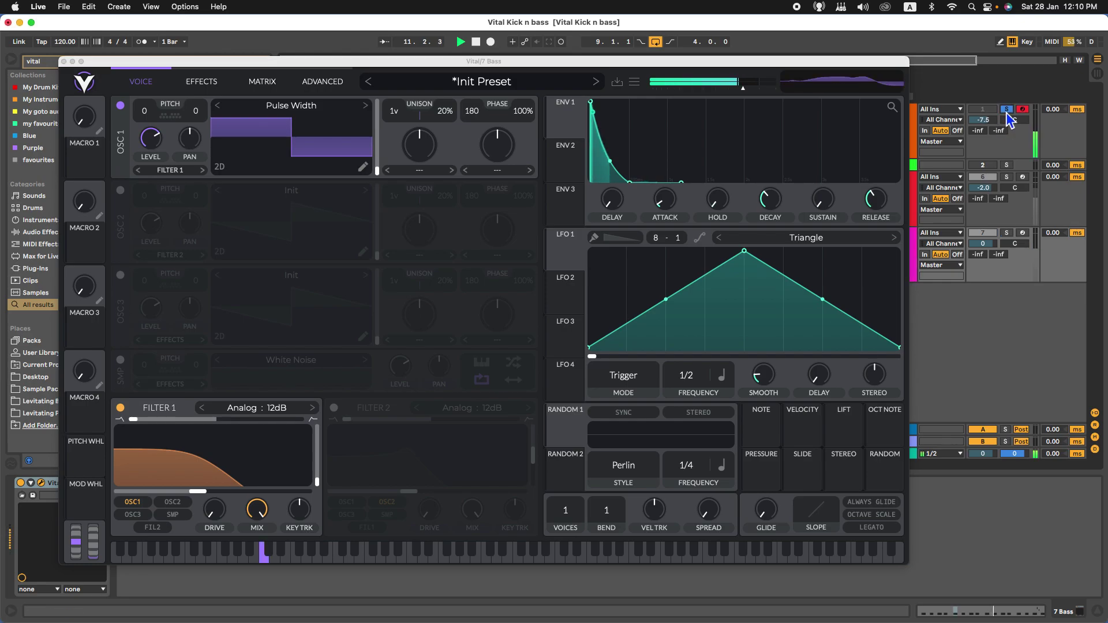
click(1006, 232)
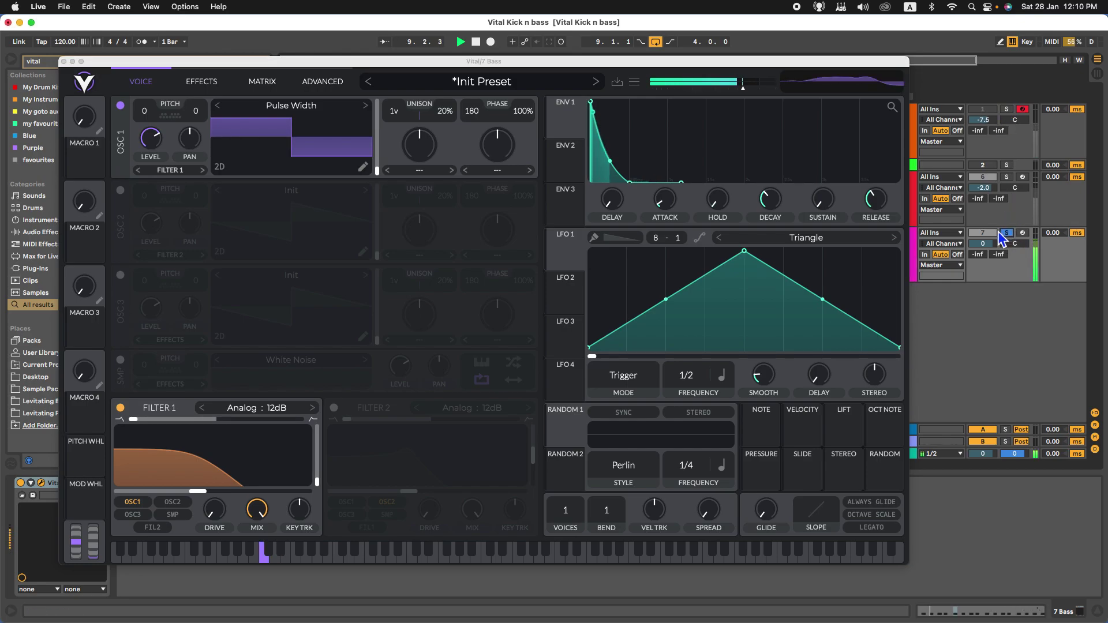
key(space)
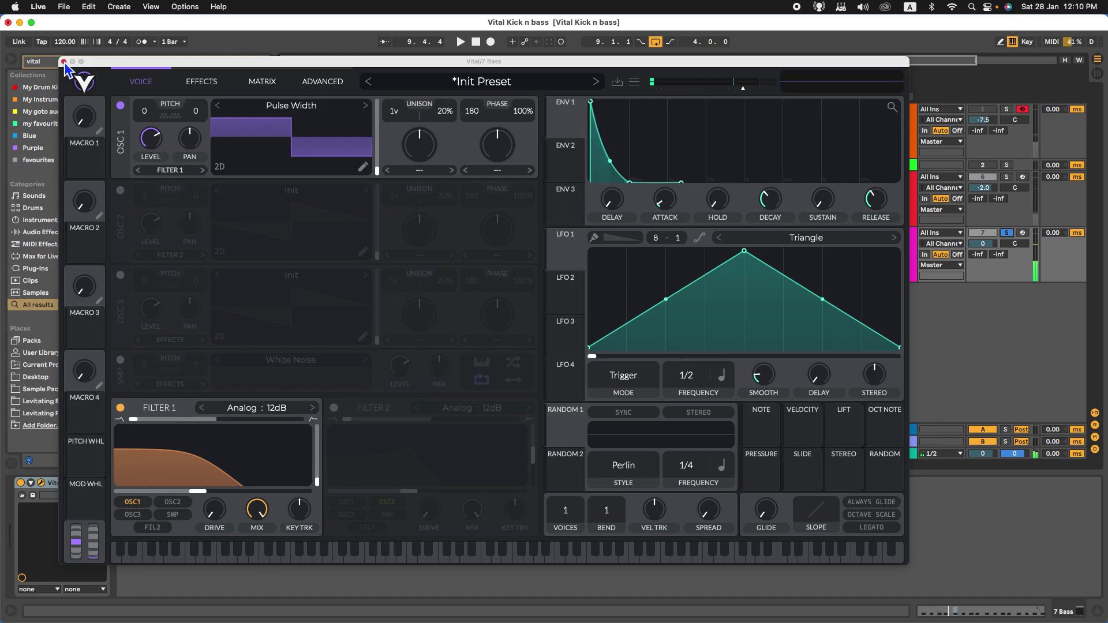
click(72, 62)
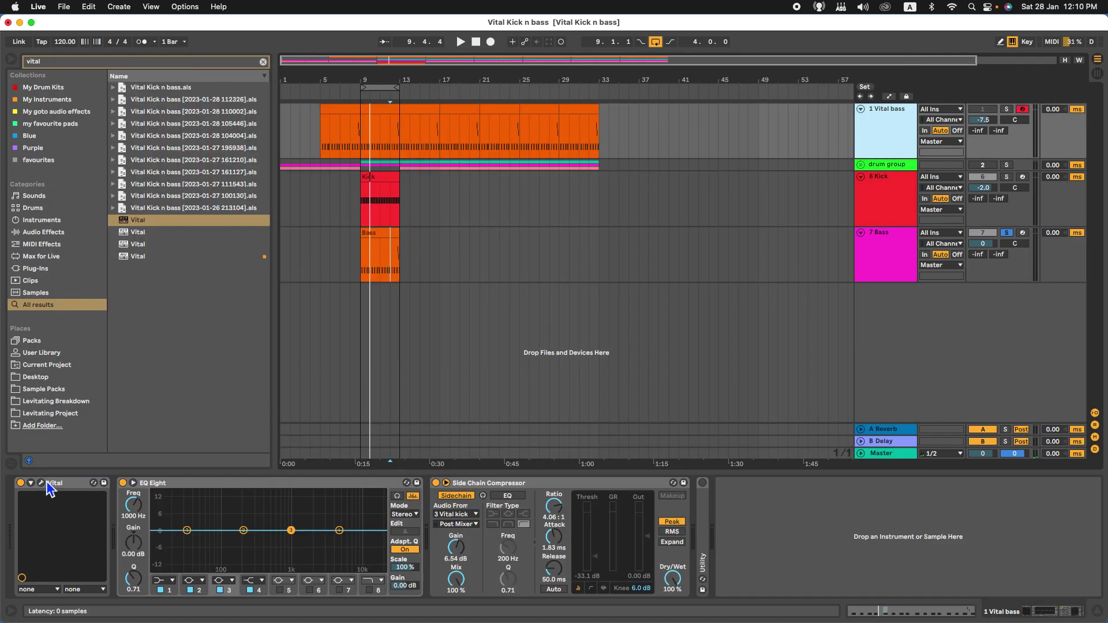
Step: Review Filter 1 and the Compressor and Filter effects in the Vital bass track's synth
click(43, 483)
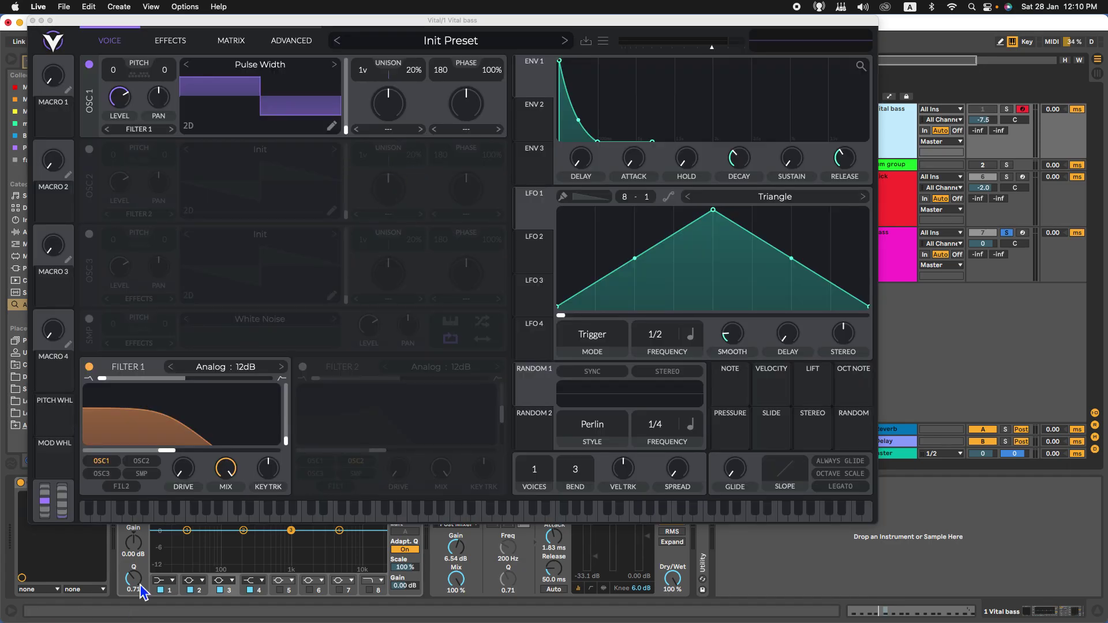
click(177, 453)
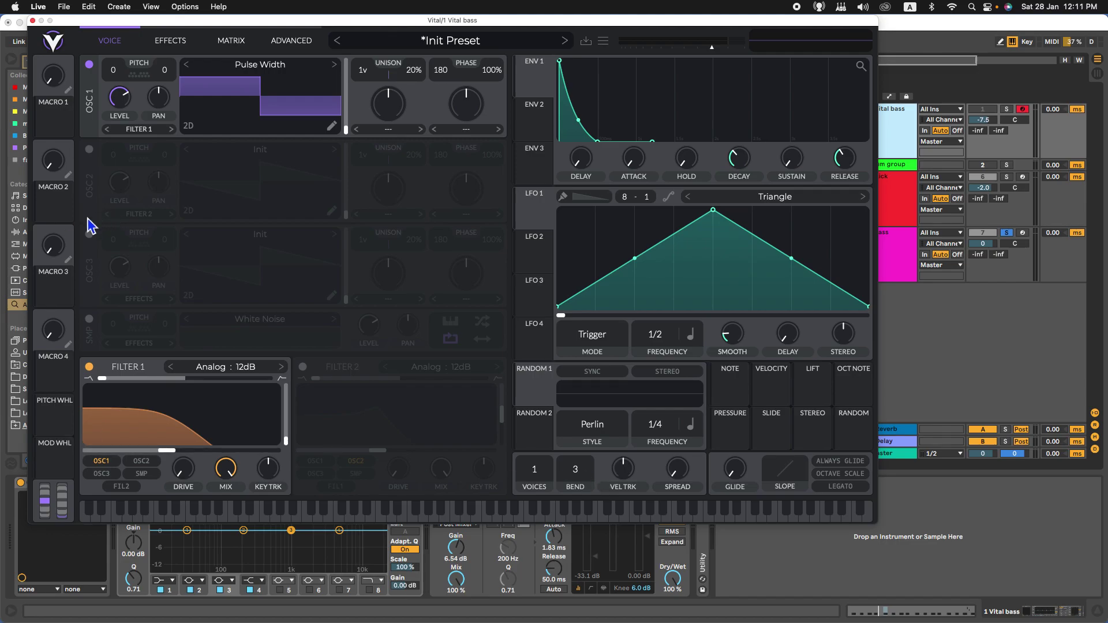
click(169, 37)
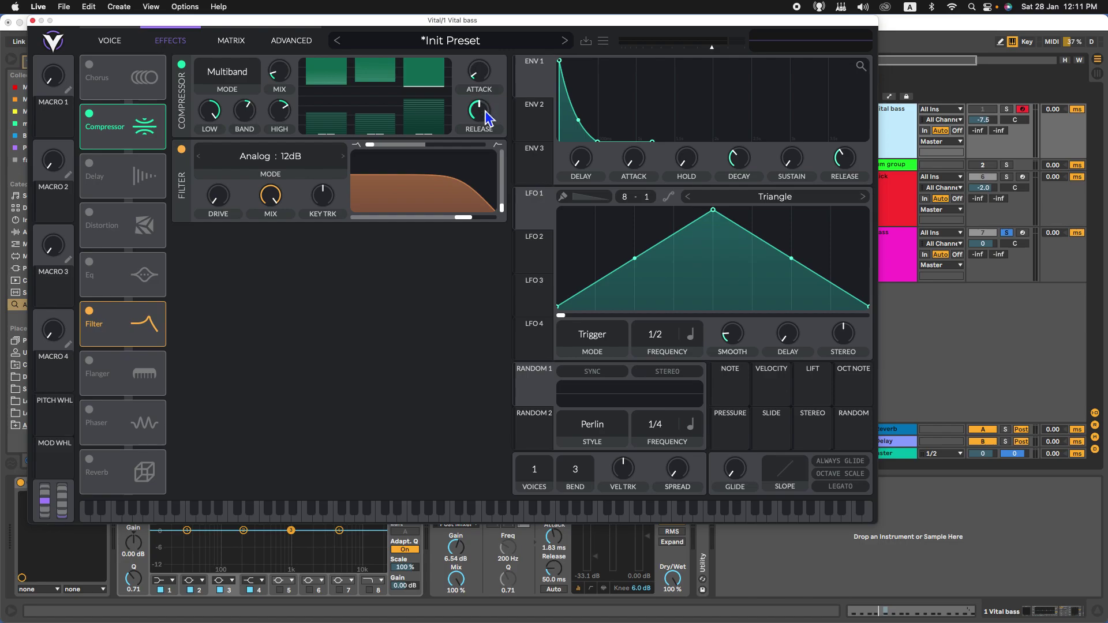
mouse_move(288, 71)
click(33, 22)
Step: Adjust the High gain of the Bass synth's multiband compressor and set its Band gain to about 8.7 dB during playback
click(895, 266)
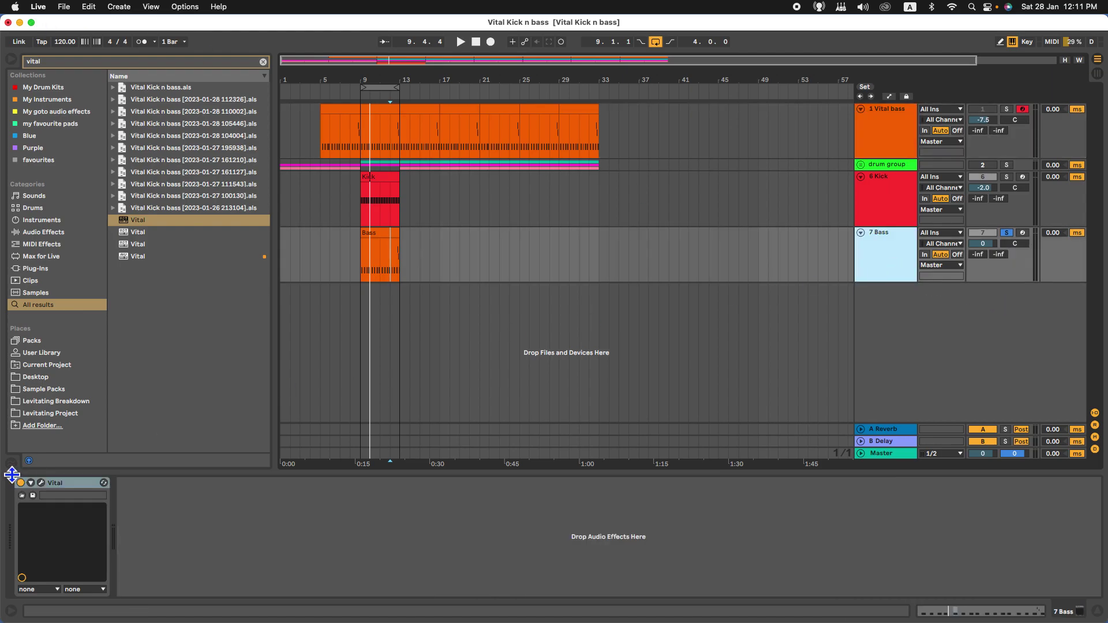
click(41, 483)
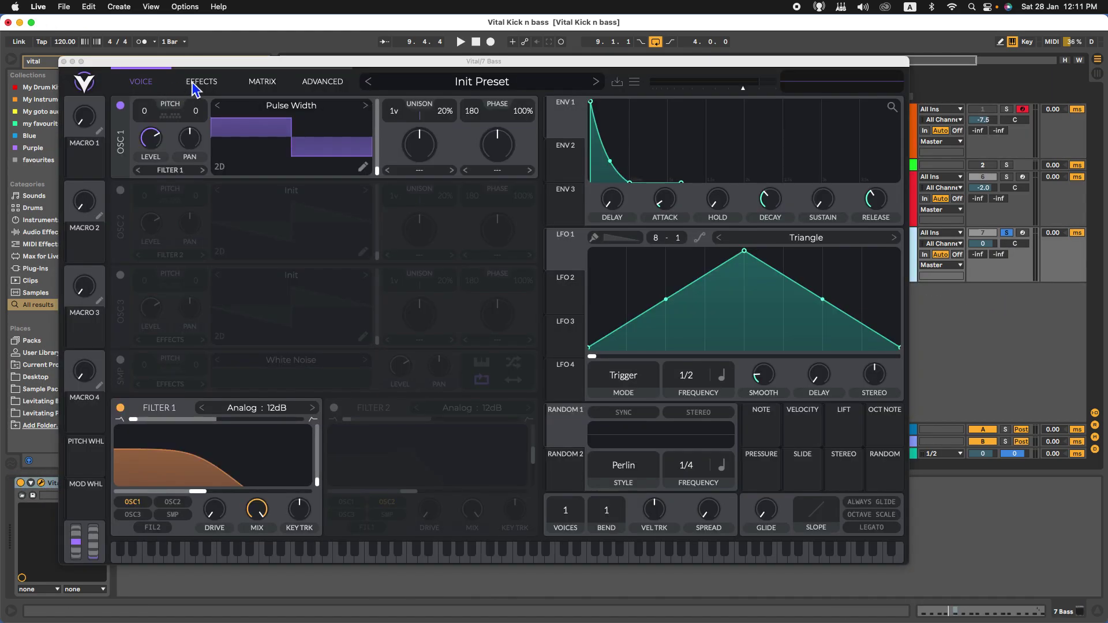
click(197, 85)
drag(274, 158, 277, 149)
drag(305, 151, 272, 150)
key(space)
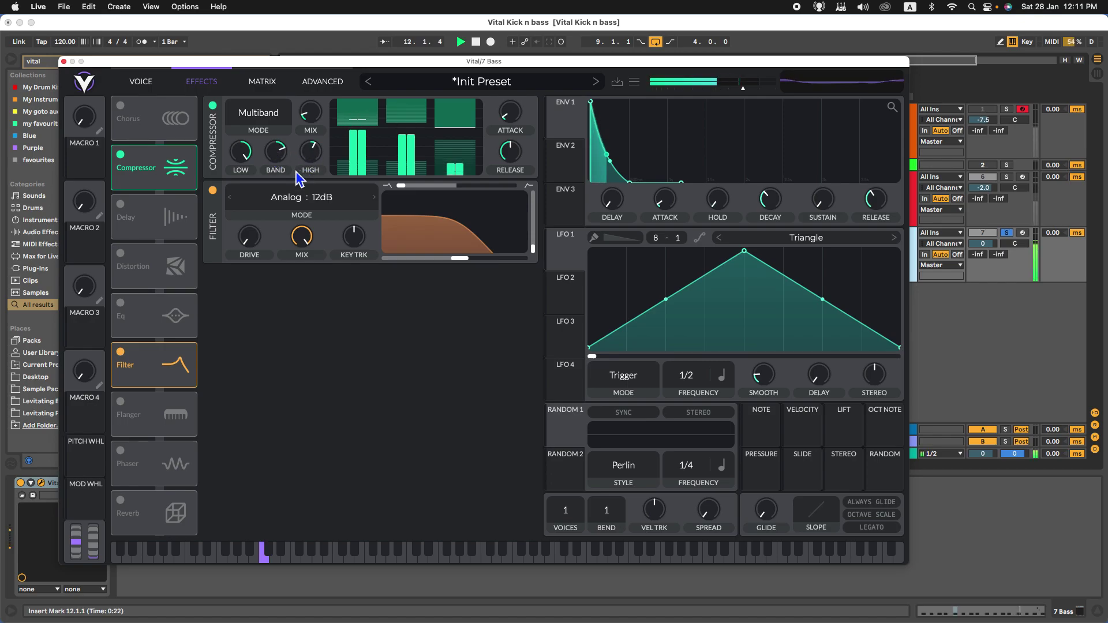
mouse_move(275, 173)
mouse_down()
mouse_move(276, 189)
mouse_move(289, 176)
mouse_up()
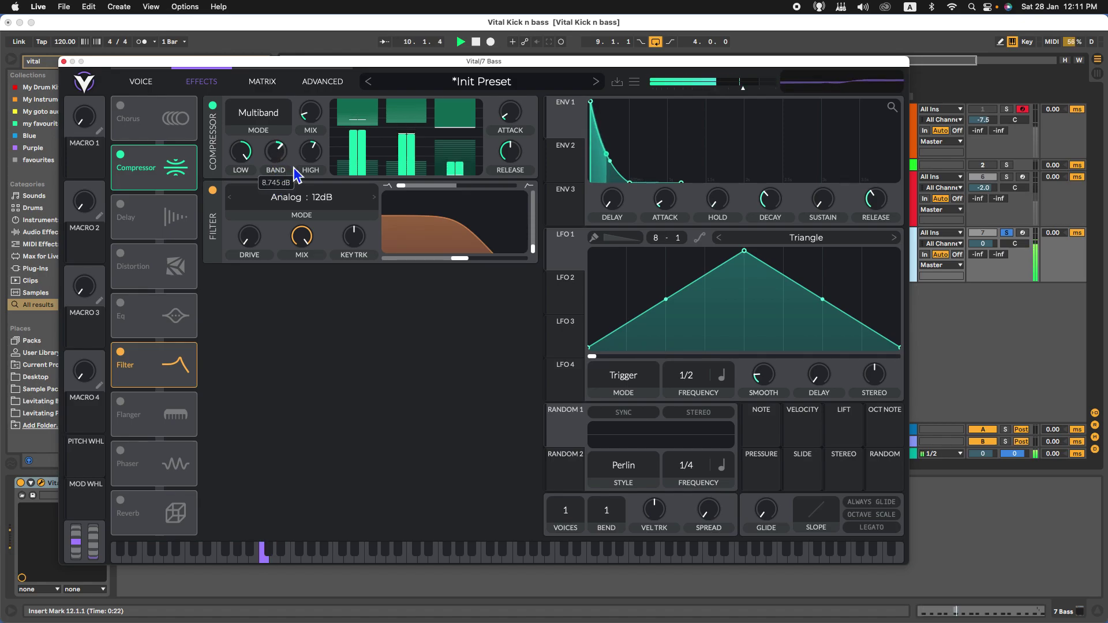
Step: Set the compressor's middle-band lower threshold to -65.9 dB, and fine-tune the upper thresholds and the mix
mouse_move(428, 161)
mouse_down()
mouse_move(427, 139)
mouse_move(429, 169)
mouse_up()
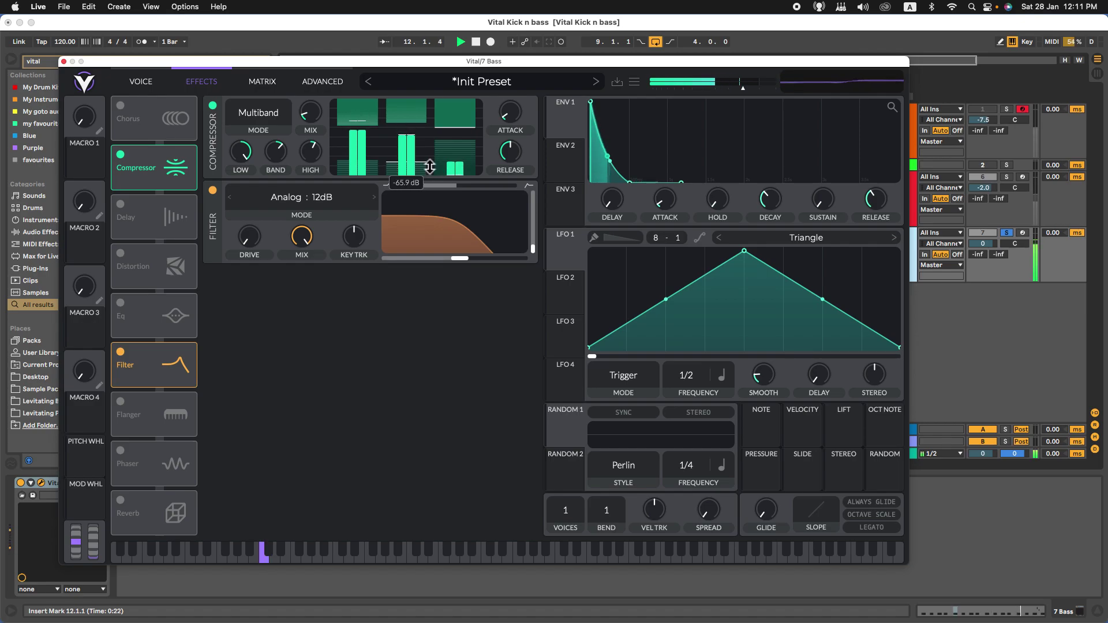
drag(425, 128, 465, 127)
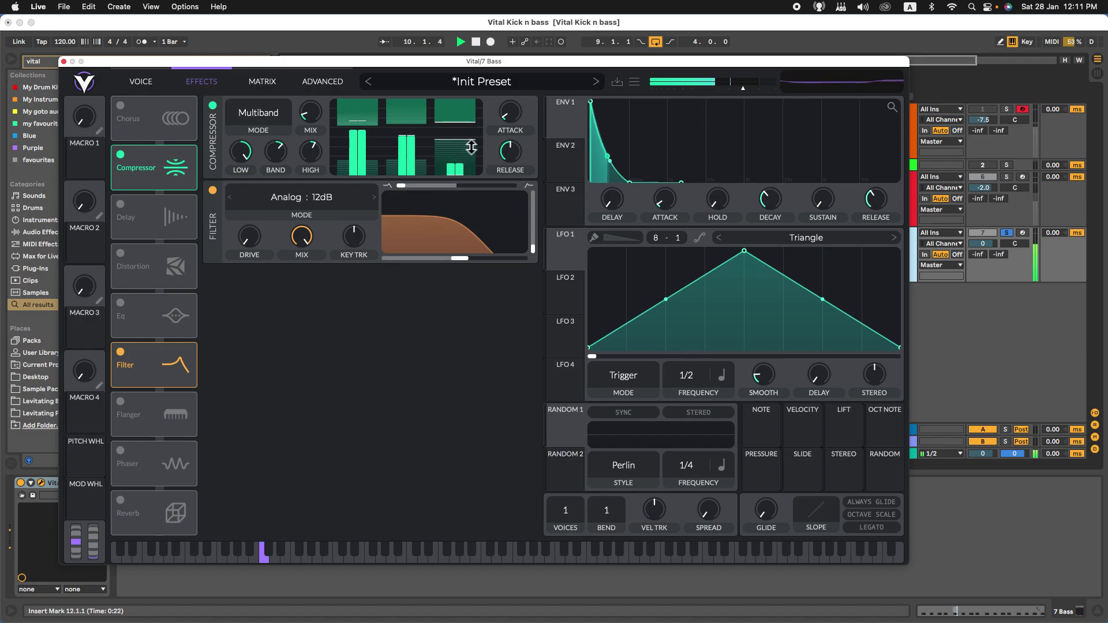
mouse_move(513, 121)
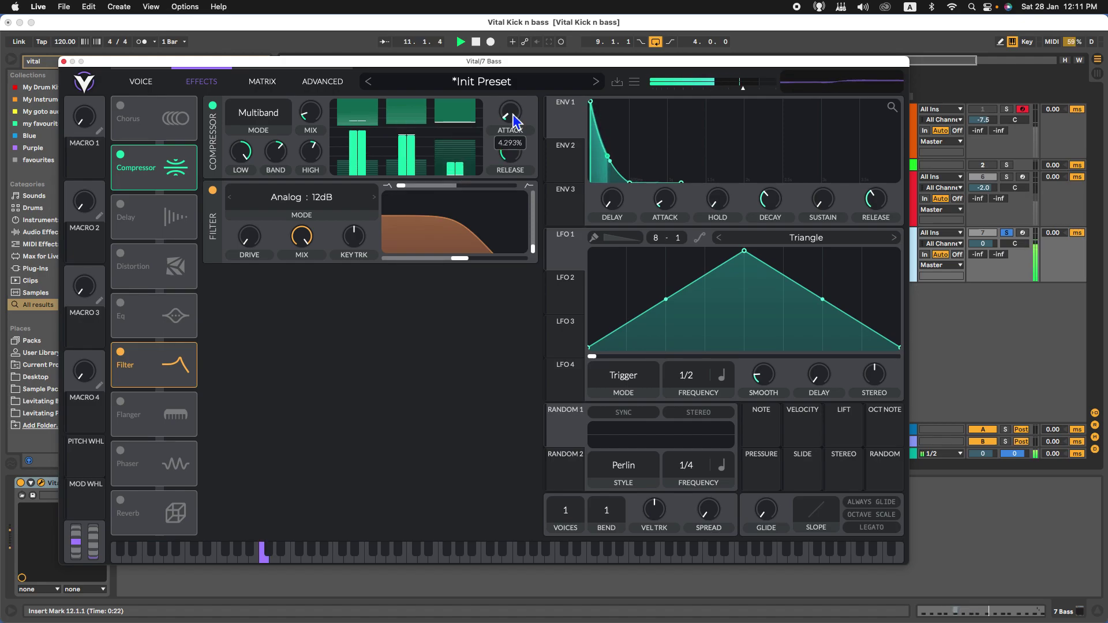
mouse_move(307, 111)
mouse_down()
mouse_move(329, 151)
mouse_move(319, 122)
mouse_up()
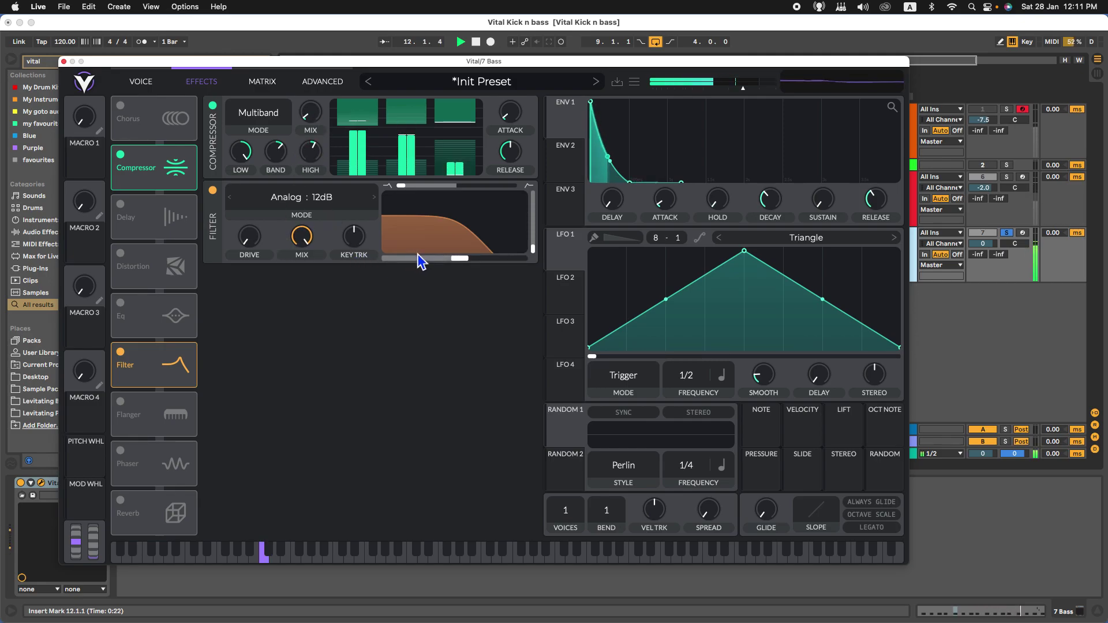
Step: Raise the effects filter's resonance with the cutoff at 16.69 semitones, set the synth's output volume to -4.178 dB and stop playback
mouse_move(456, 264)
mouse_down()
mouse_move(442, 280)
mouse_move(427, 272)
mouse_move(447, 210)
mouse_move(451, 228)
mouse_move(403, 235)
mouse_move(469, 268)
mouse_up()
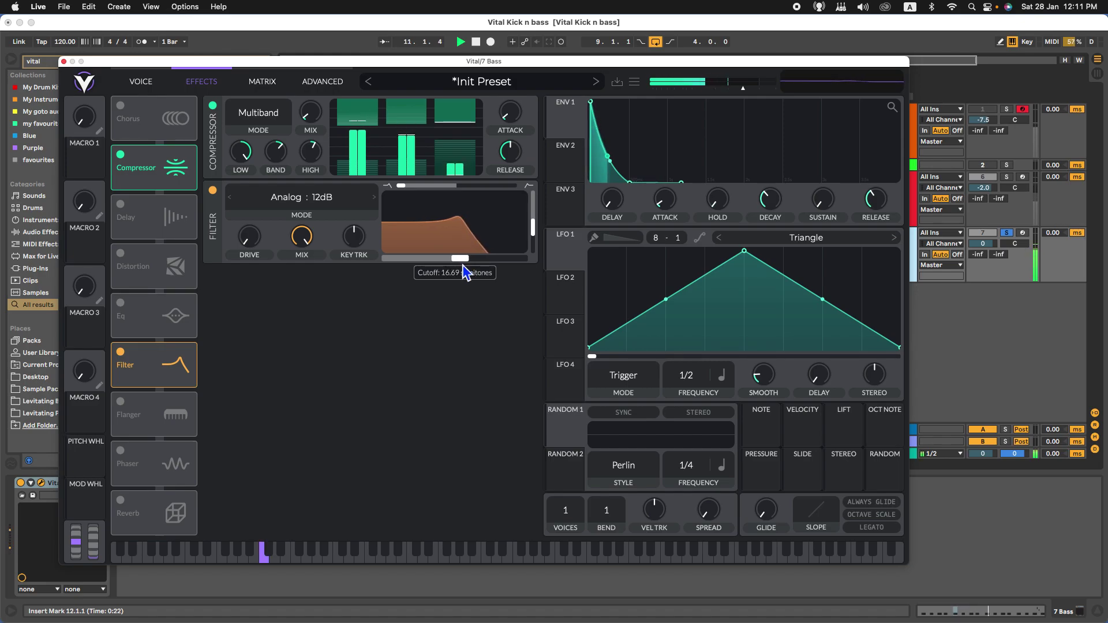
drag(742, 90, 749, 89)
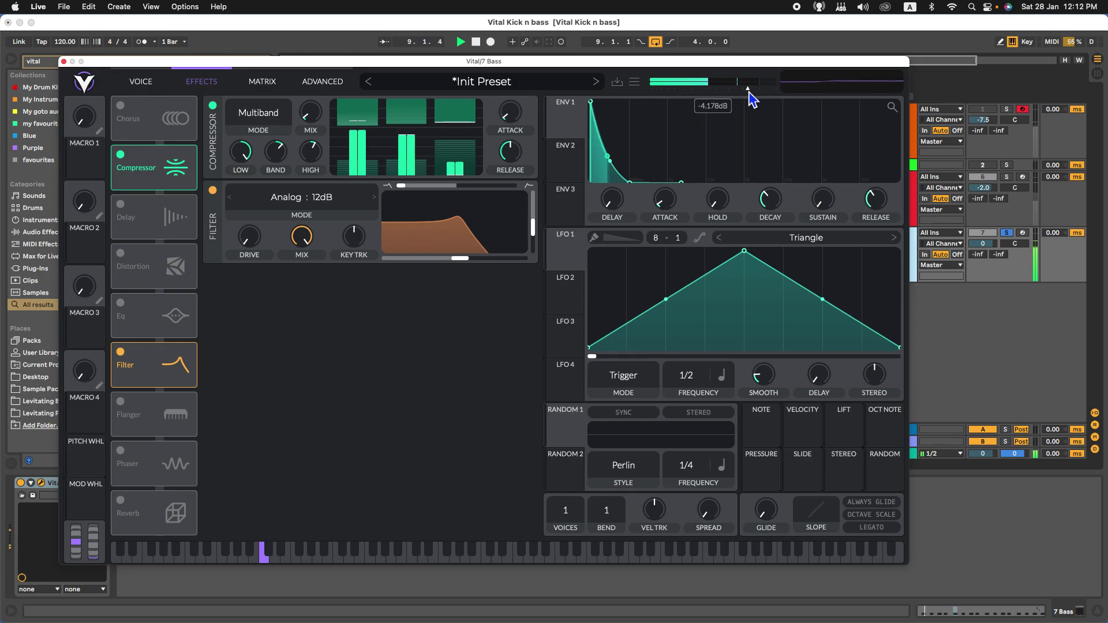
key(space)
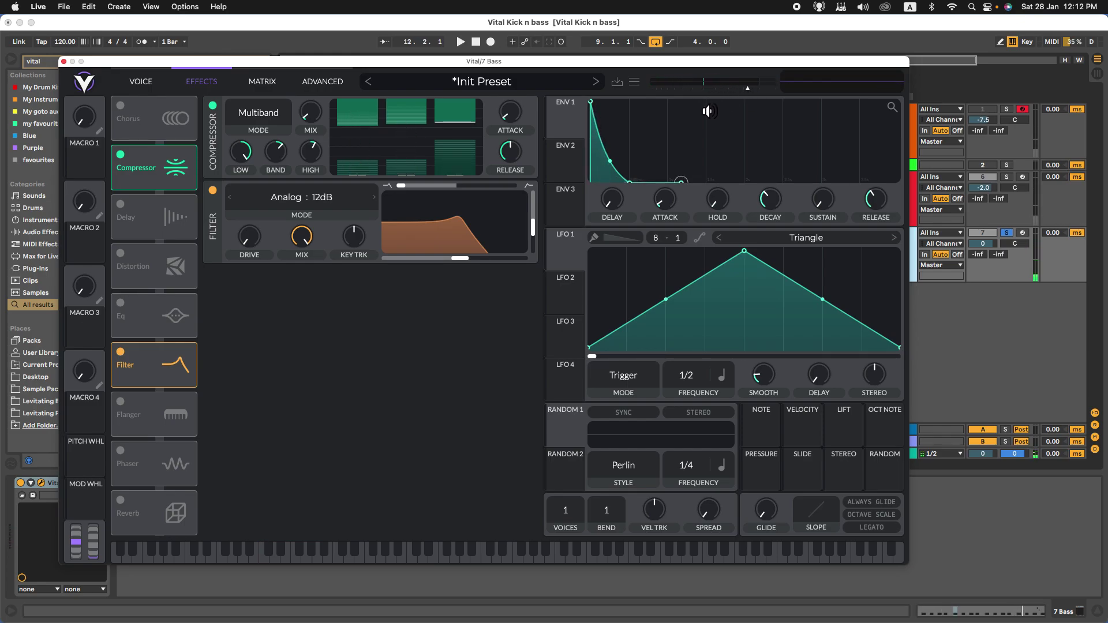
Step: Nudge the Bass synth's effects filter cutoff to 15.67 semitones and set the synth's output volume to -4.122 dB
click(140, 92)
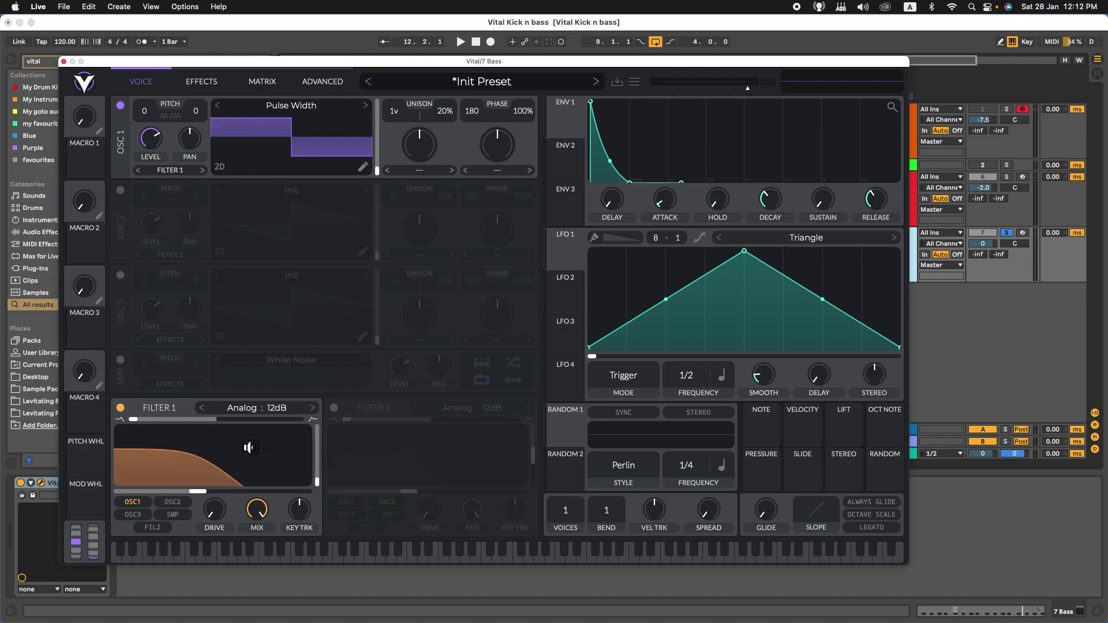
click(199, 83)
drag(465, 234, 462, 232)
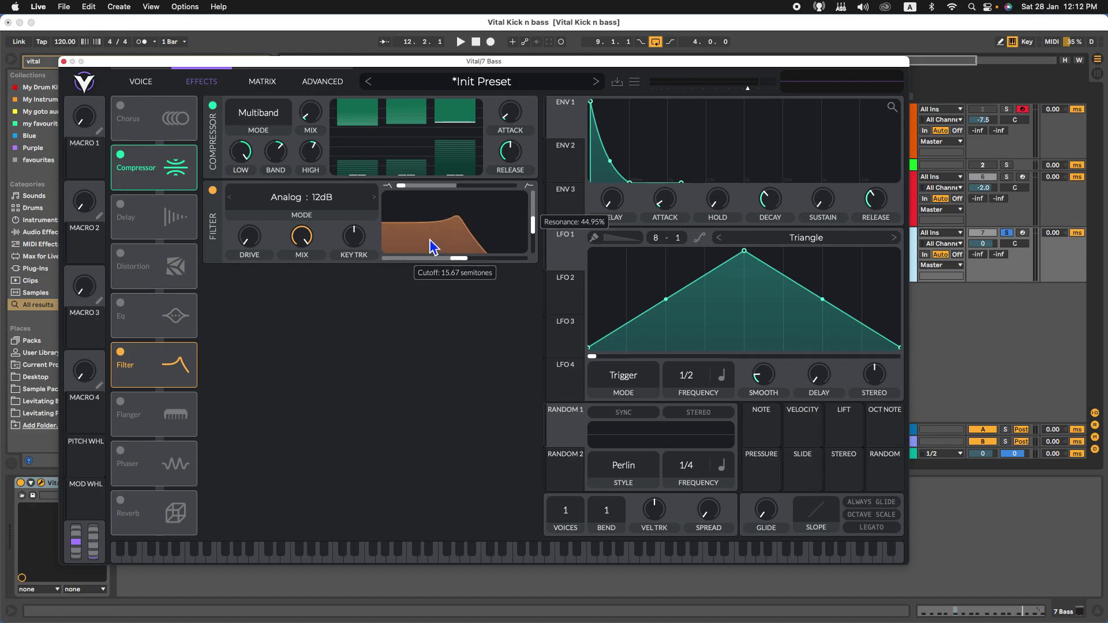
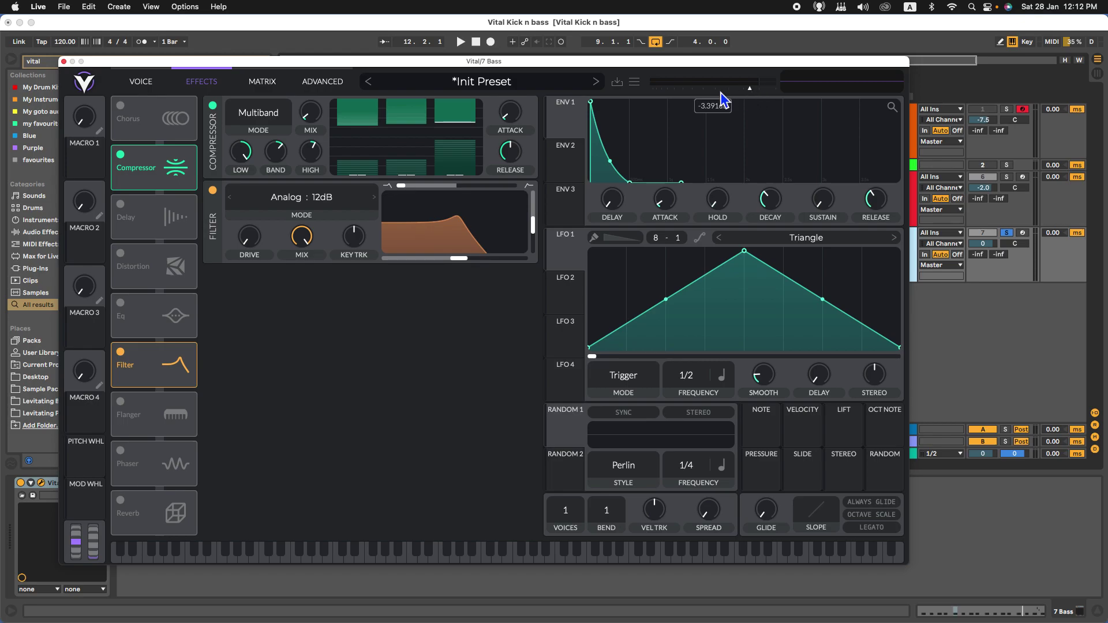
drag(751, 92, 797, 101)
drag(745, 90, 749, 93)
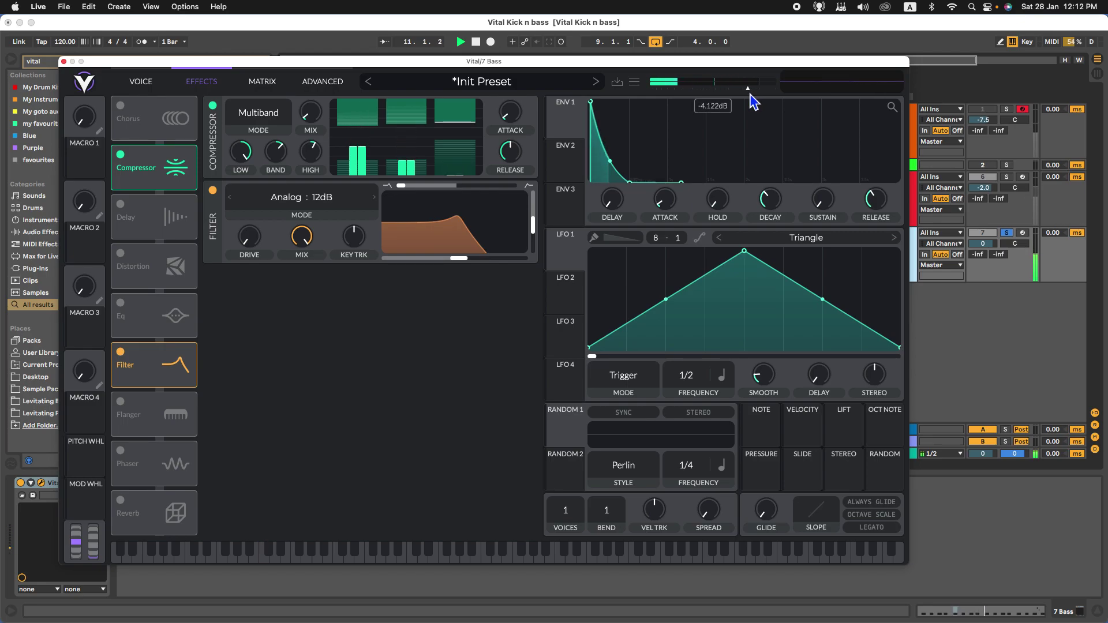
Step: Close the synth, unsolo the Bass track and play it together with the Kick from bar 9
click(64, 62)
click(1009, 234)
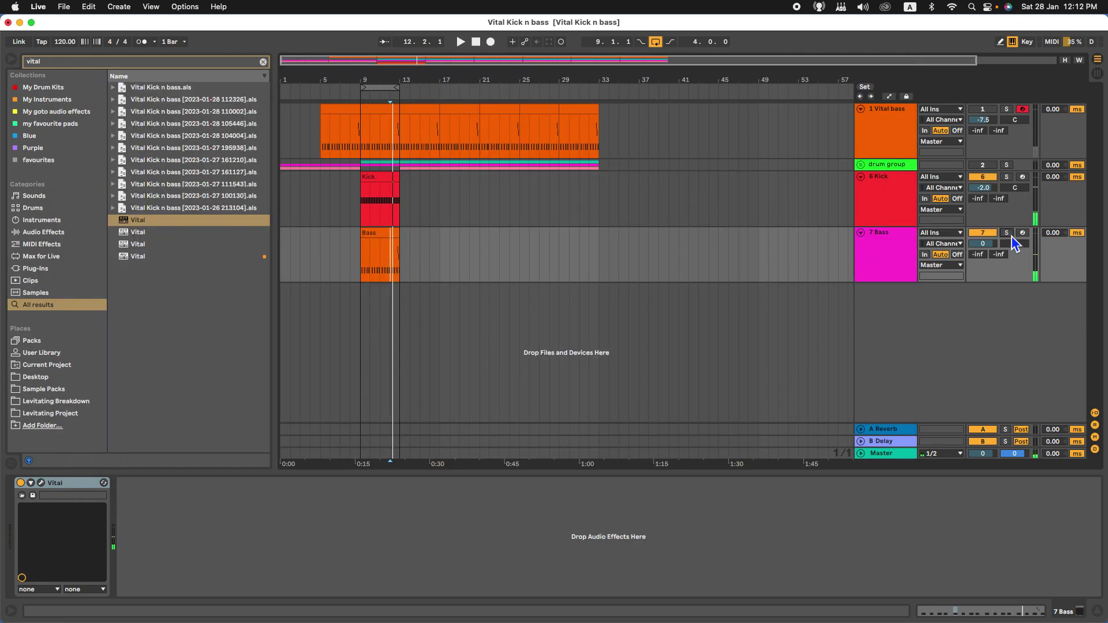
click(363, 214)
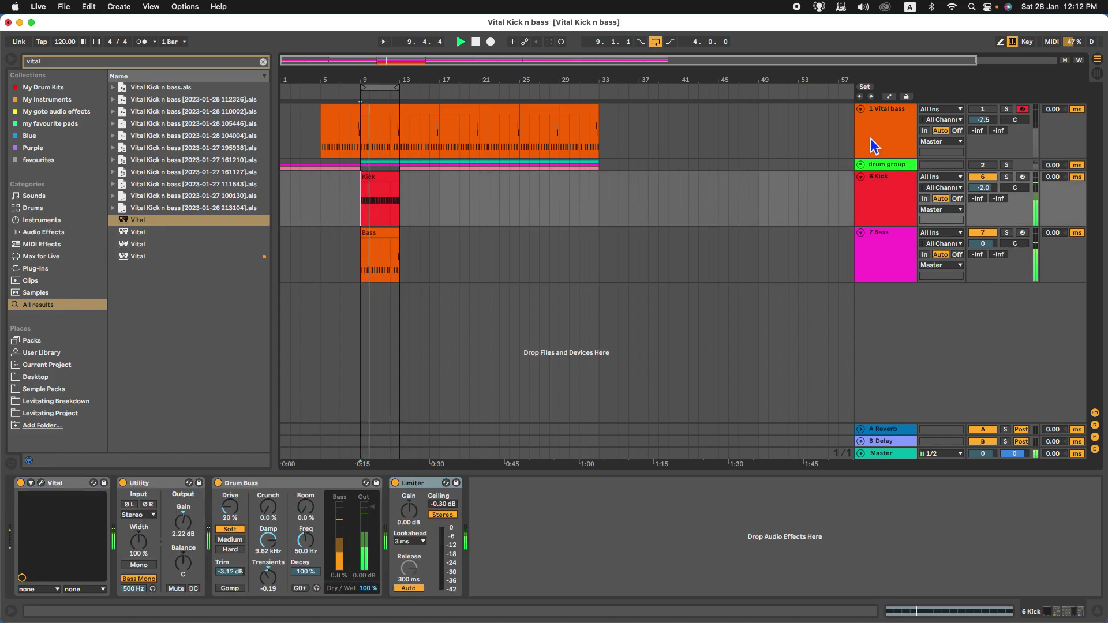
key(ctrl+Up)
click(926, 295)
click(872, 253)
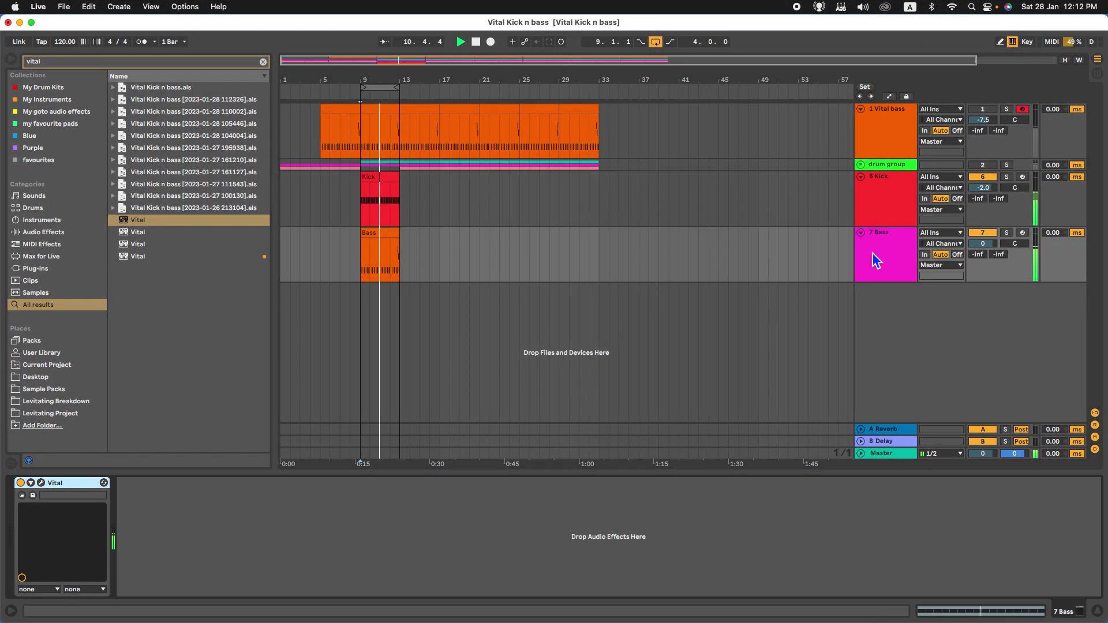
Step: Check the effects filter's cutoff in the Vital bass track's synth, and close the synth
click(860, 137)
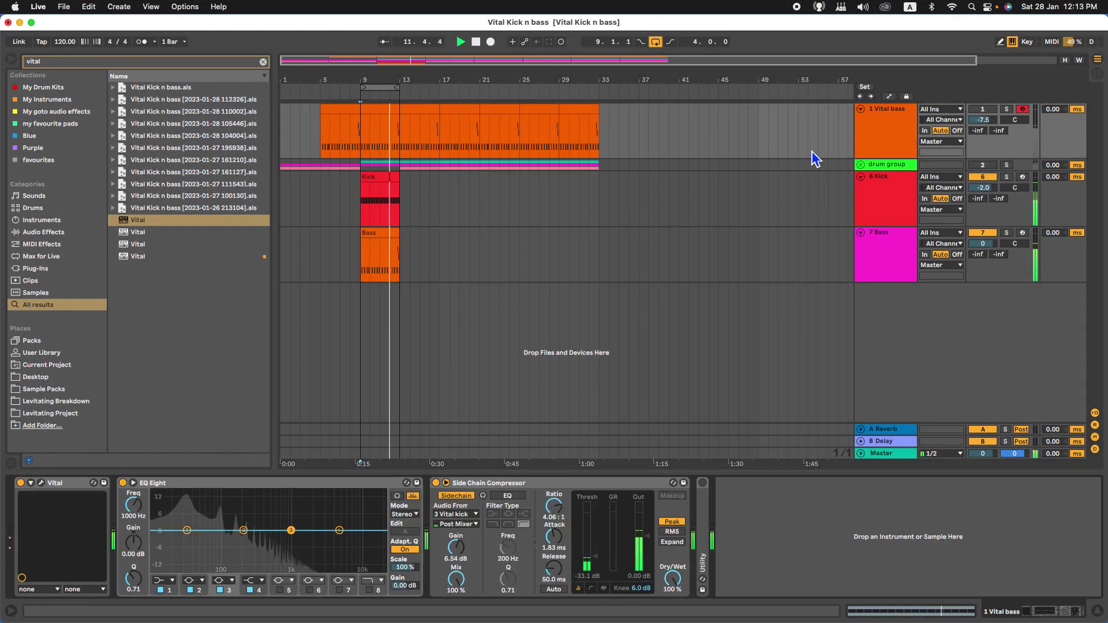
click(41, 483)
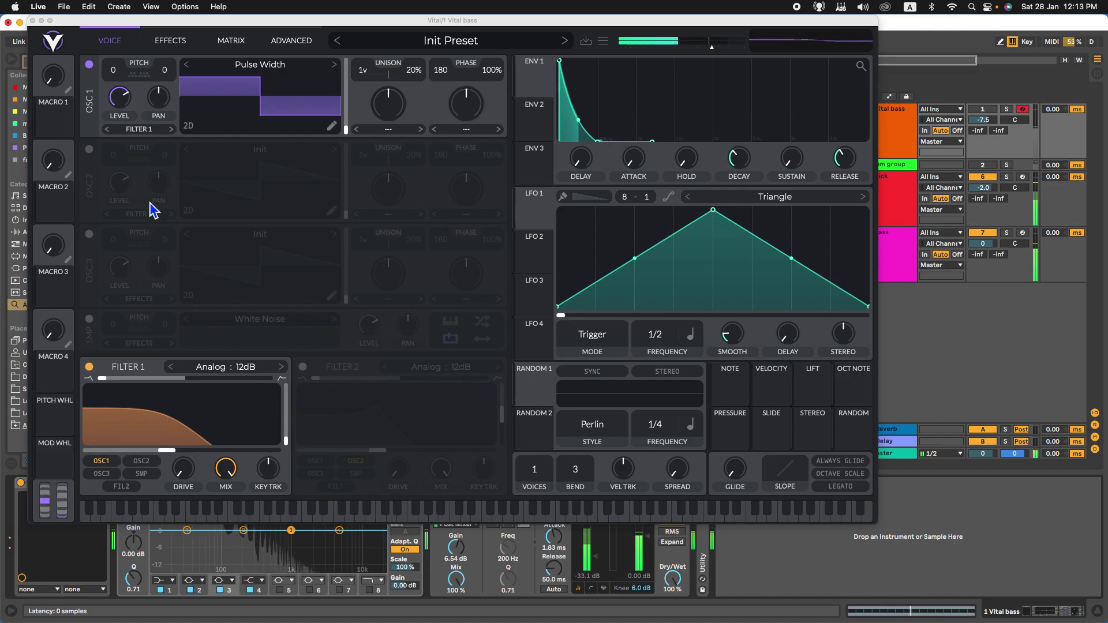
click(180, 46)
drag(460, 218, 464, 225)
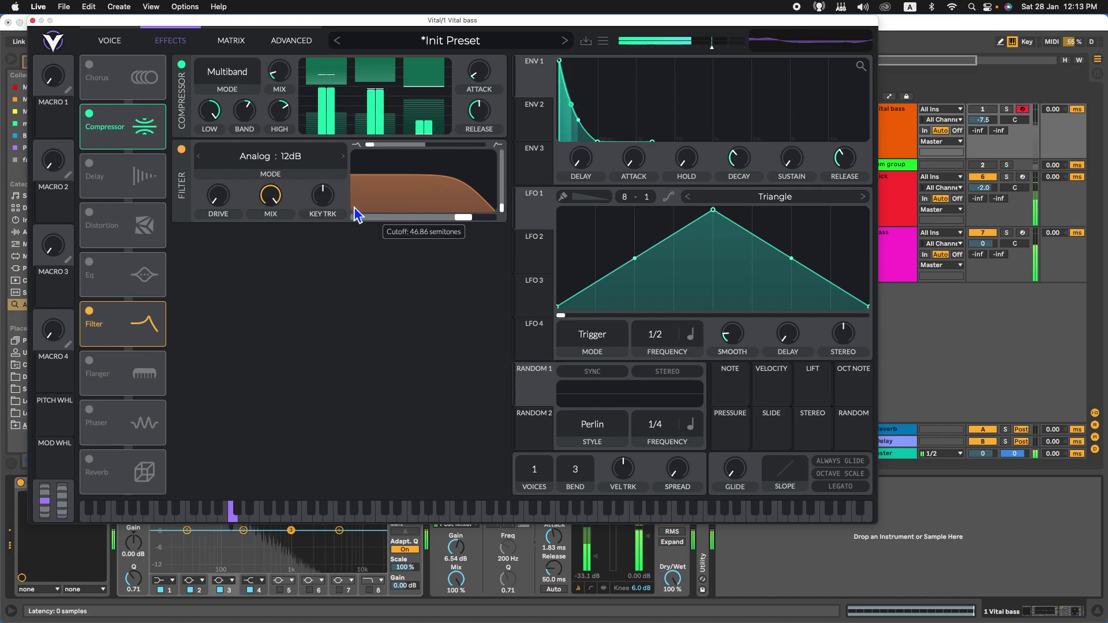
click(33, 20)
Step: Set the Bass synth's effects filter to a cutoff of 46.28 semitones and a resonance of 60.55%
click(895, 275)
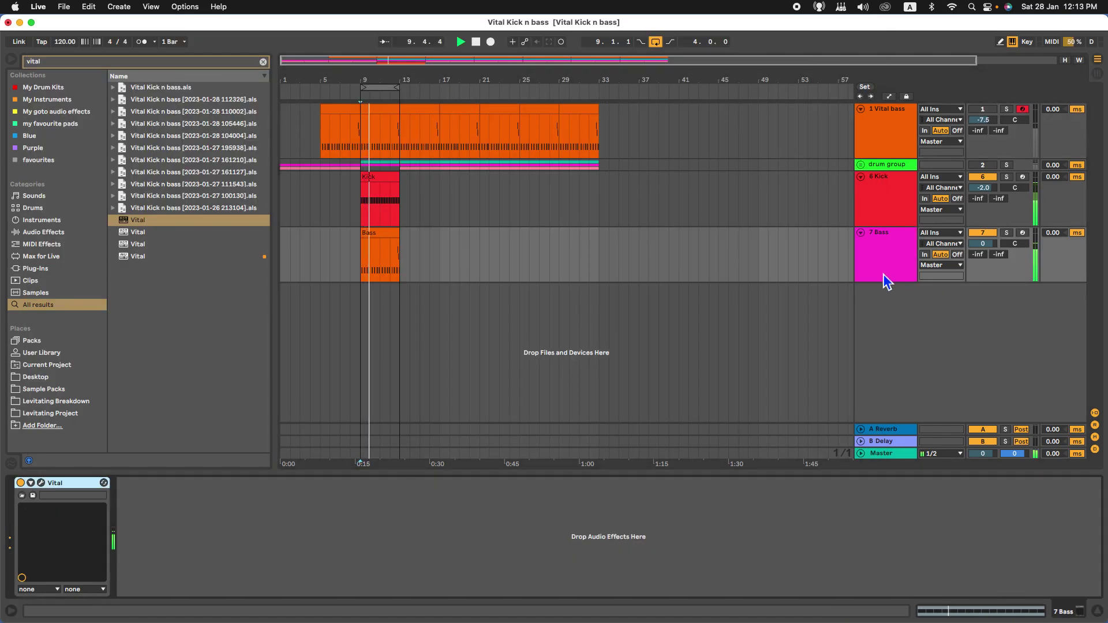
click(104, 482)
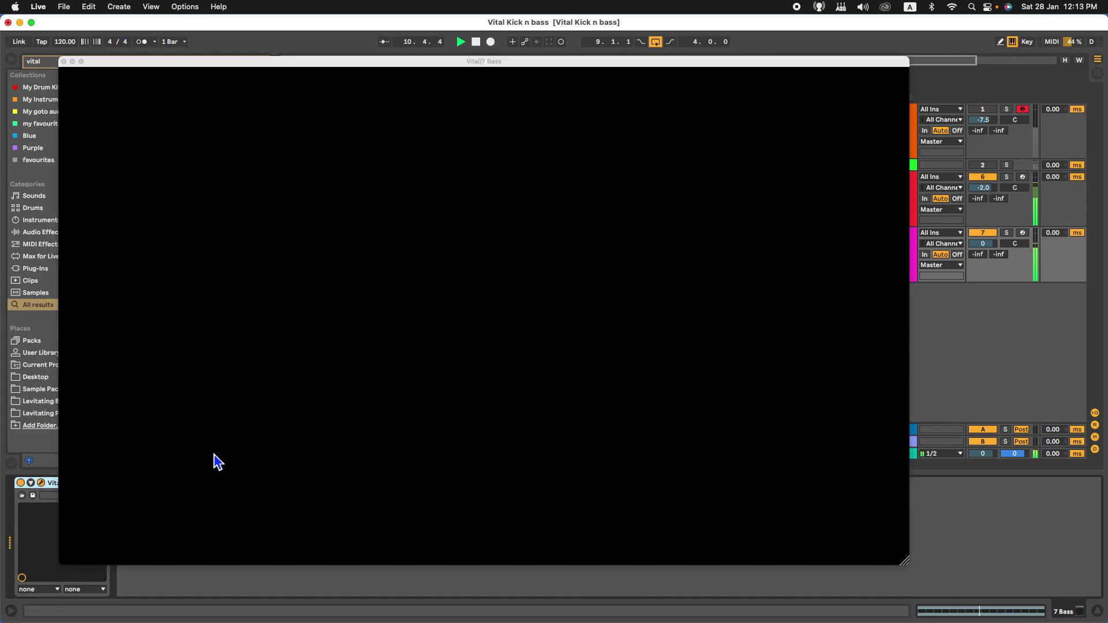
click(206, 86)
drag(459, 259, 490, 279)
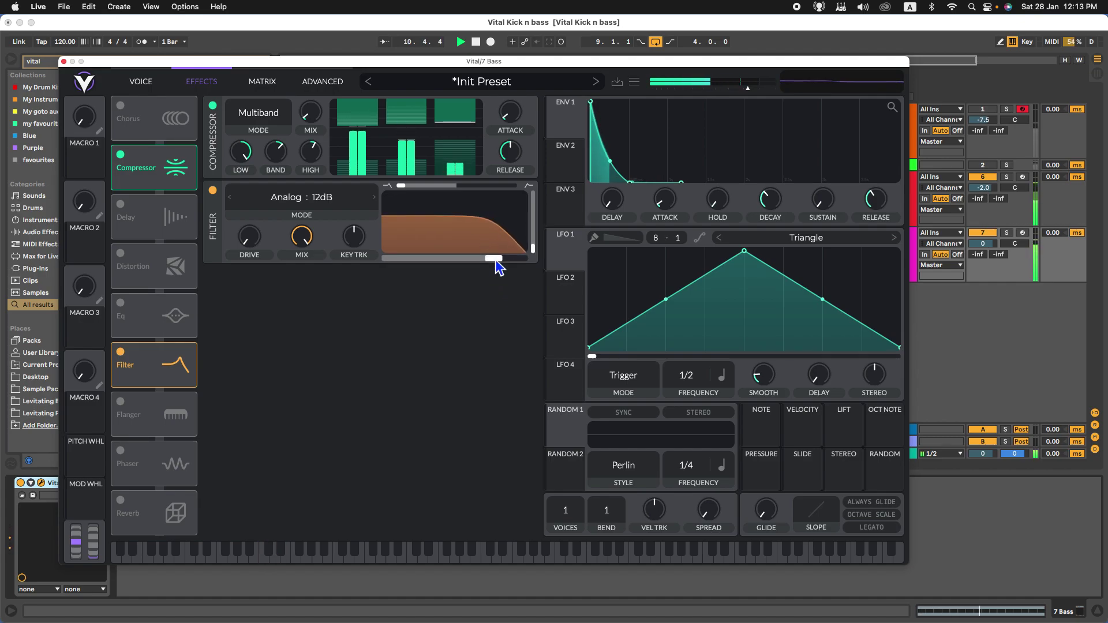
drag(499, 265, 483, 206)
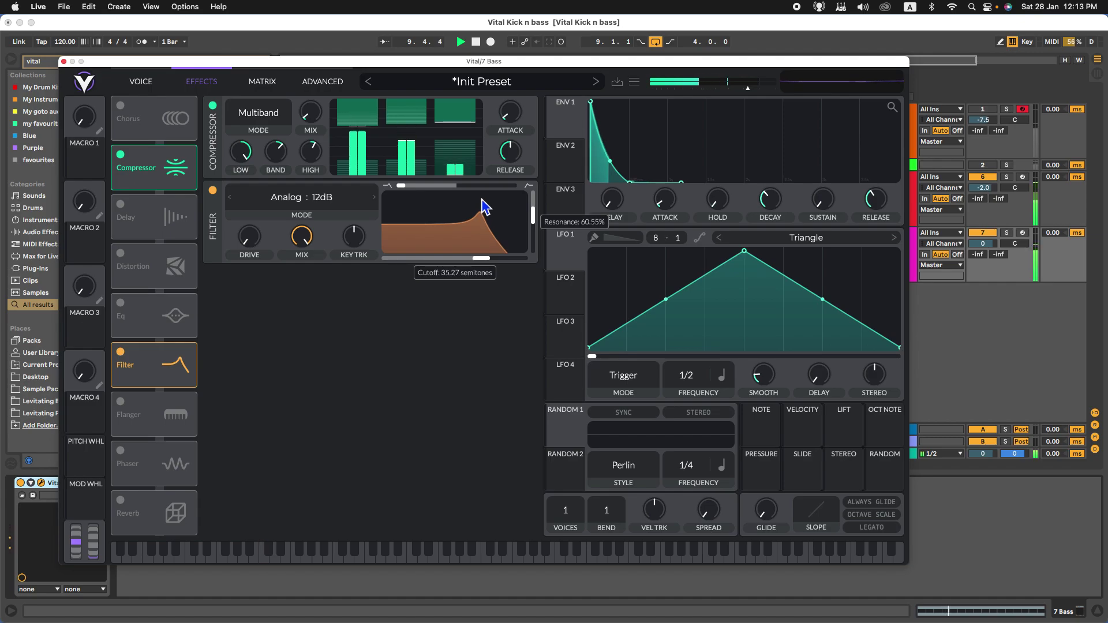
drag(485, 264, 493, 268)
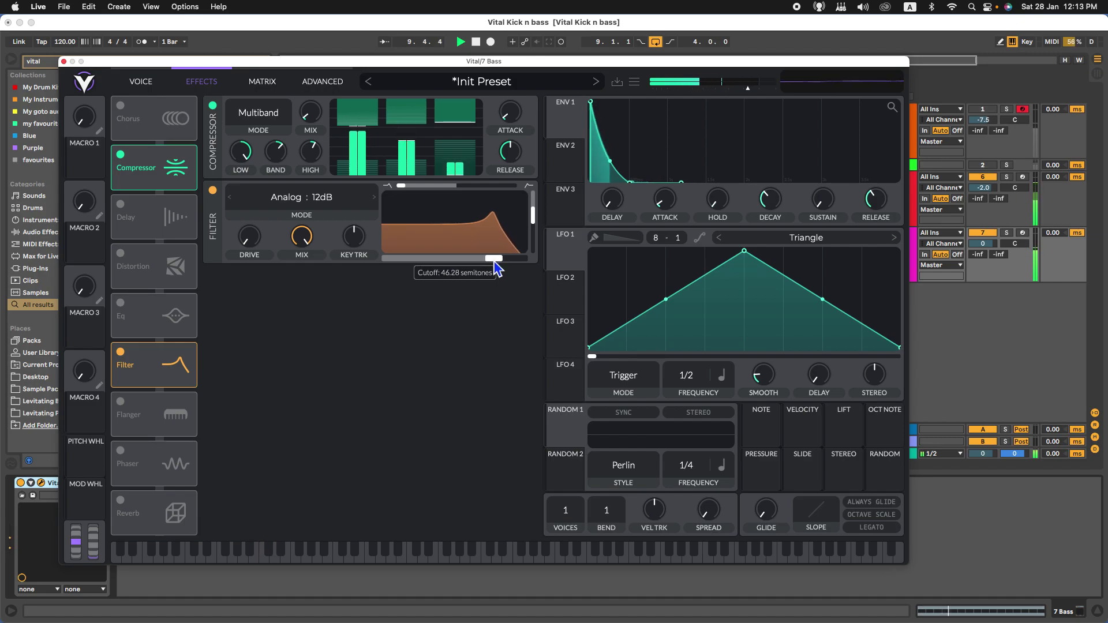
Step: Set Envelope 1's release to 0.494 secs and decay to 0.514 secs, check the oscillator's wavetable frame, and close the synth
drag(887, 206, 887, 208)
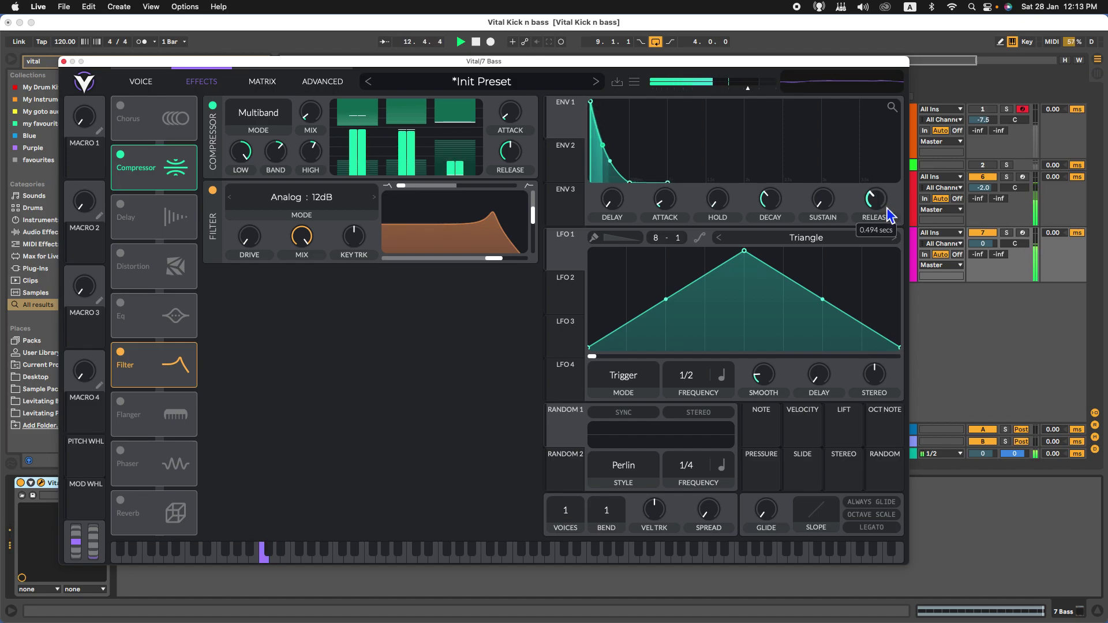
drag(767, 204, 774, 207)
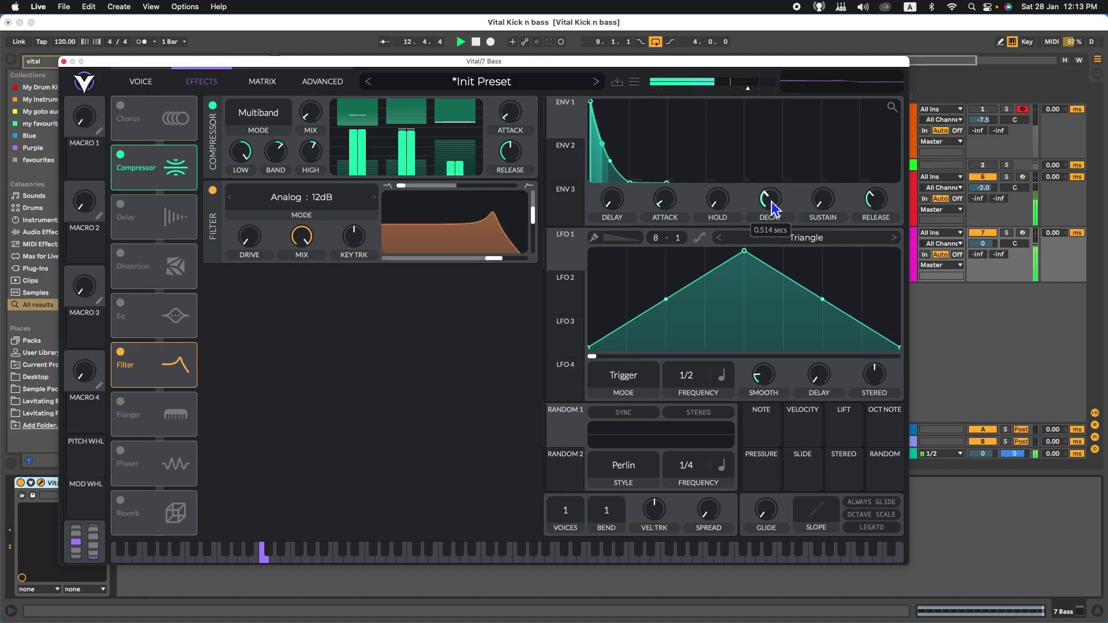
click(140, 82)
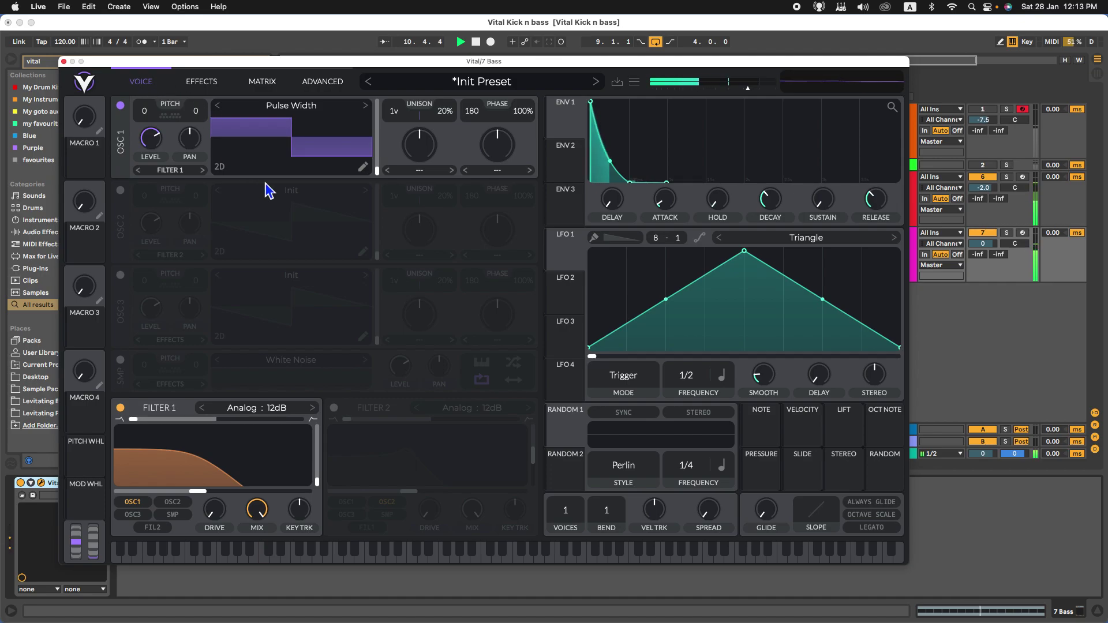
mouse_move(377, 176)
mouse_down()
mouse_move(392, 147)
mouse_move(388, 173)
mouse_up()
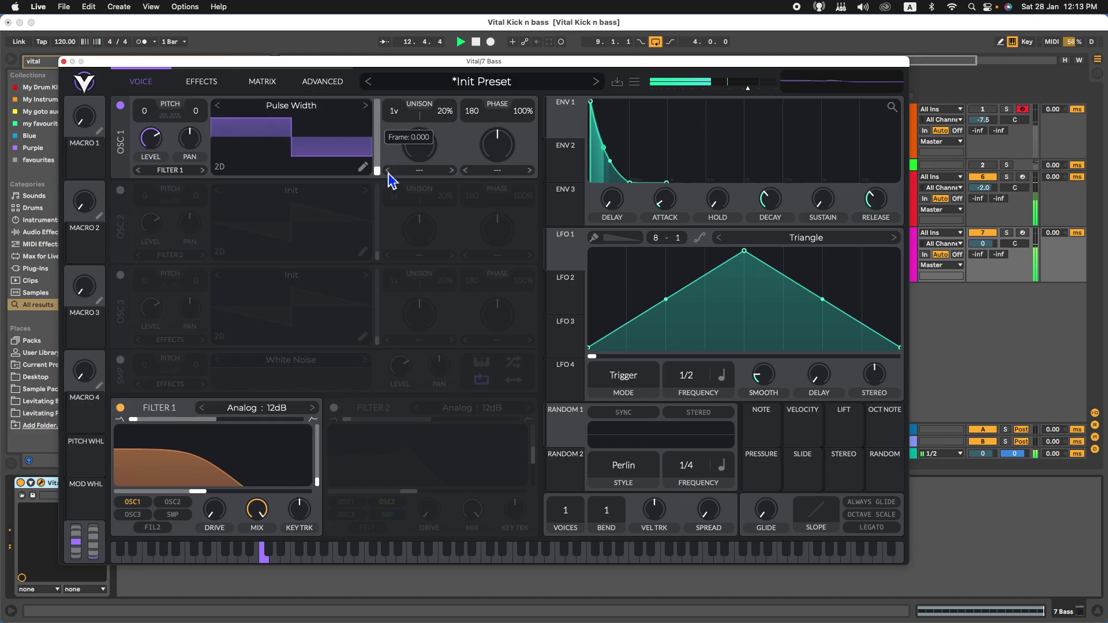
click(64, 61)
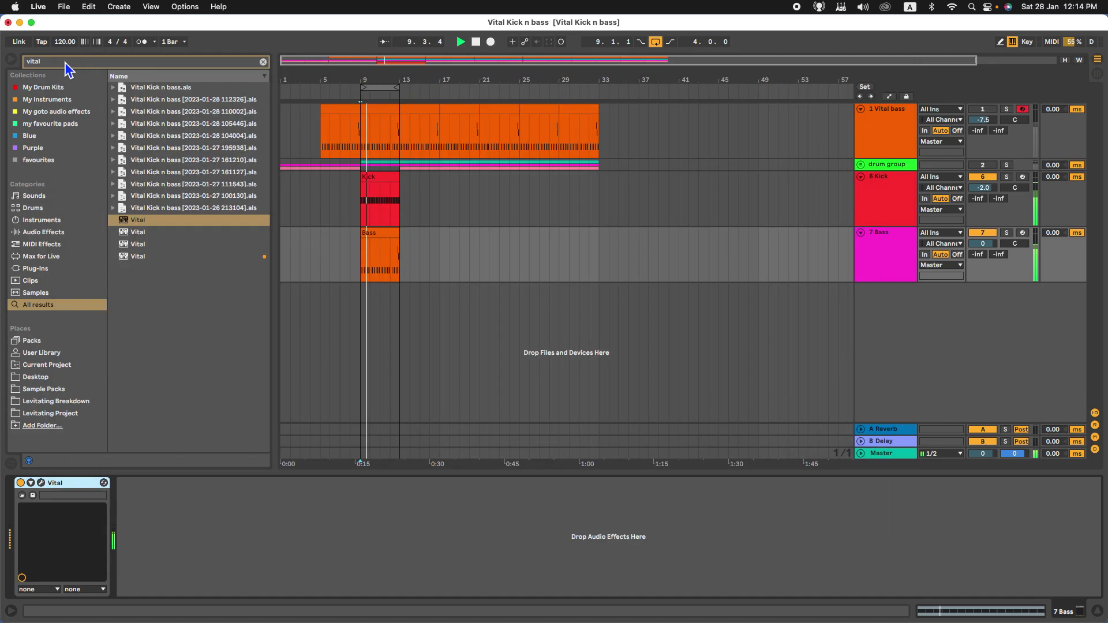
Step: Review the multiband compressor and filter effects in the Vital bass track's synth, and close it
click(890, 110)
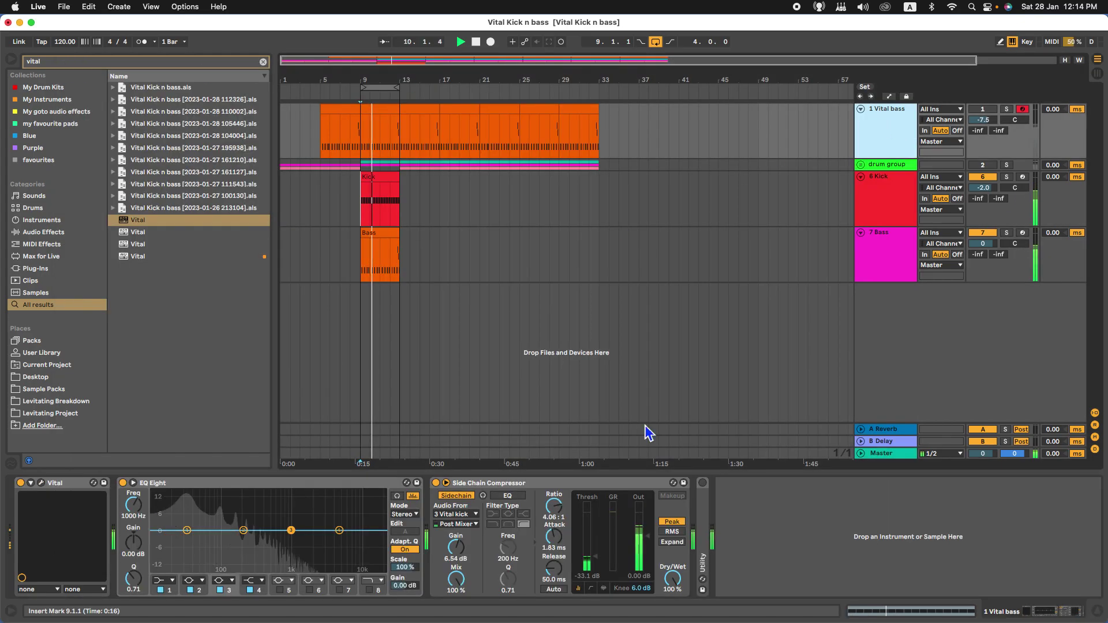
click(40, 483)
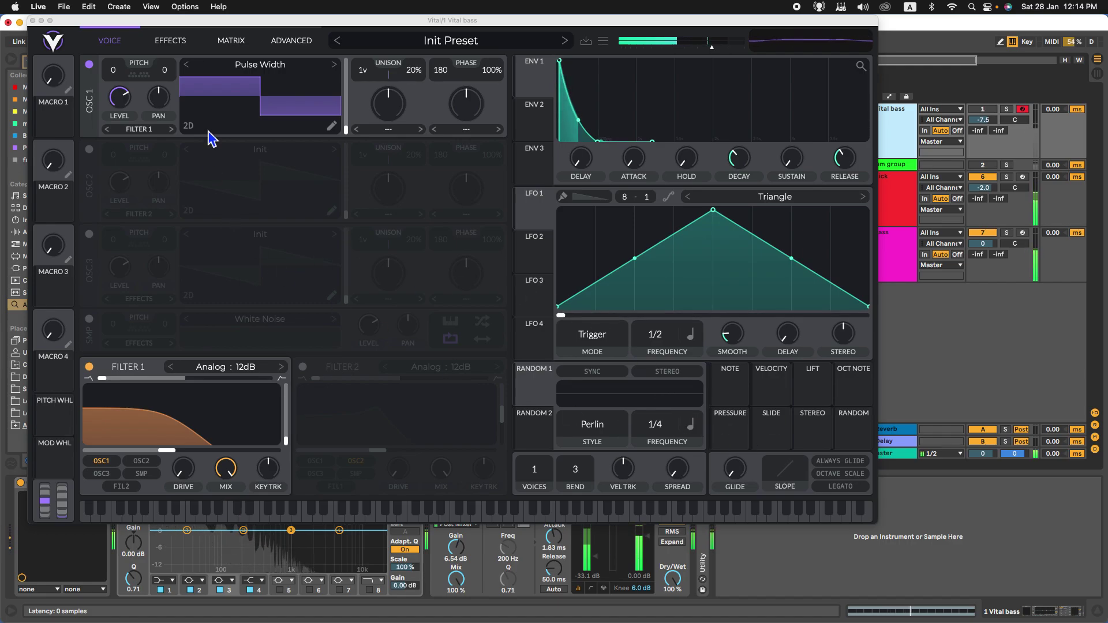
click(171, 41)
drag(427, 103, 427, 106)
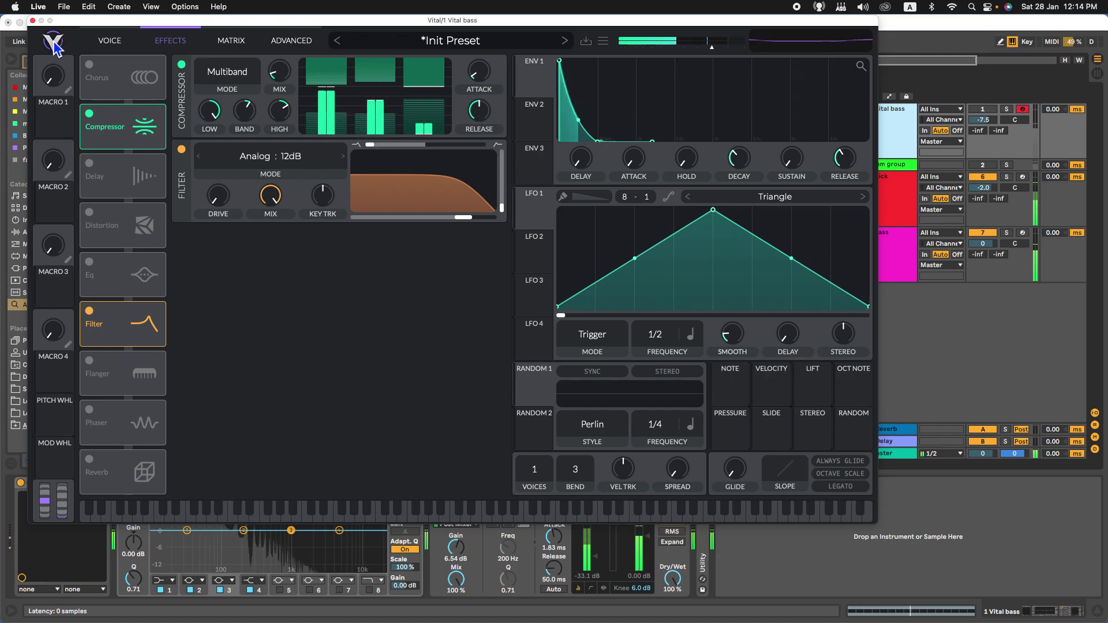
click(33, 21)
Step: Compare the compressor thresholds and filter in the Bass track's synth effects, and close the synth
click(892, 271)
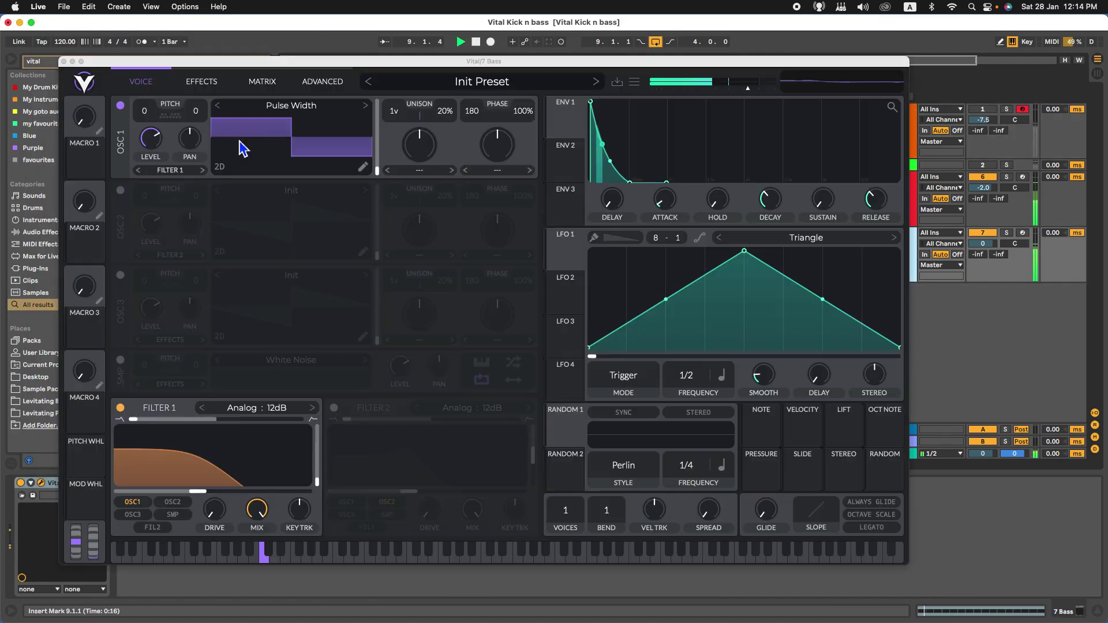
click(200, 83)
mouse_move(424, 164)
drag(425, 162, 378, 164)
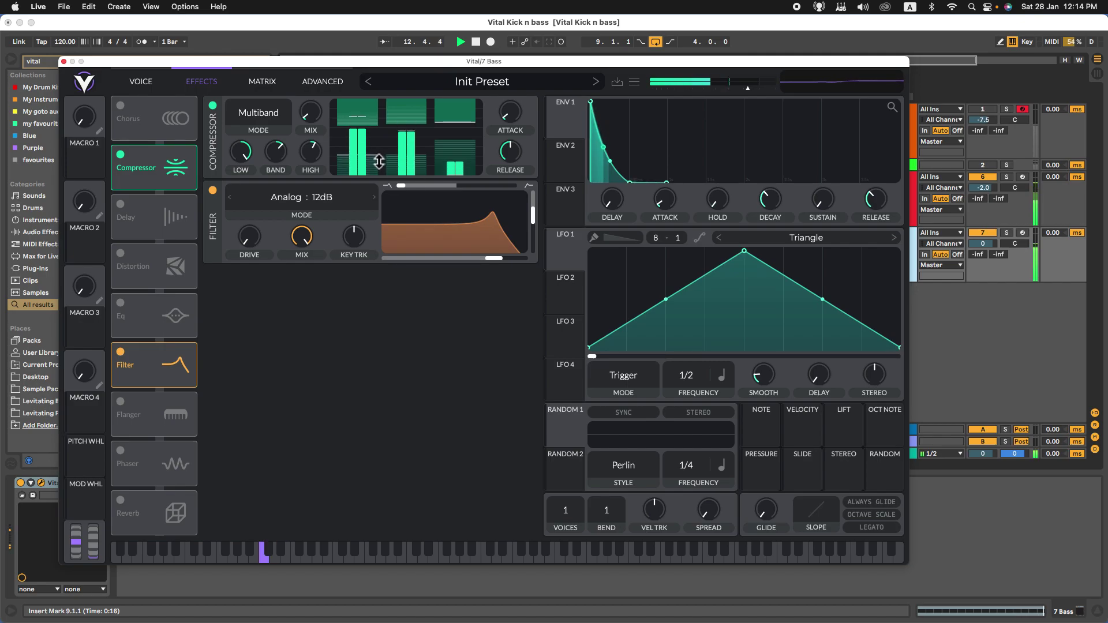
drag(458, 240, 452, 213)
click(64, 61)
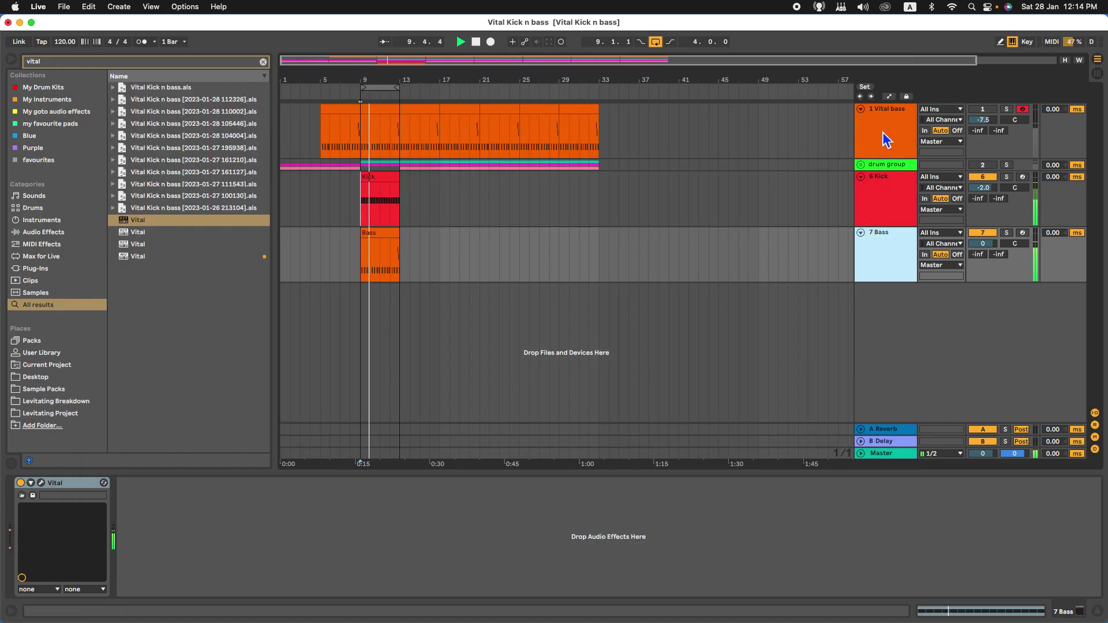
Step: Copy the Side Chain Compressor from the Vital bass track and paste it after the synth on the Bass track
click(889, 138)
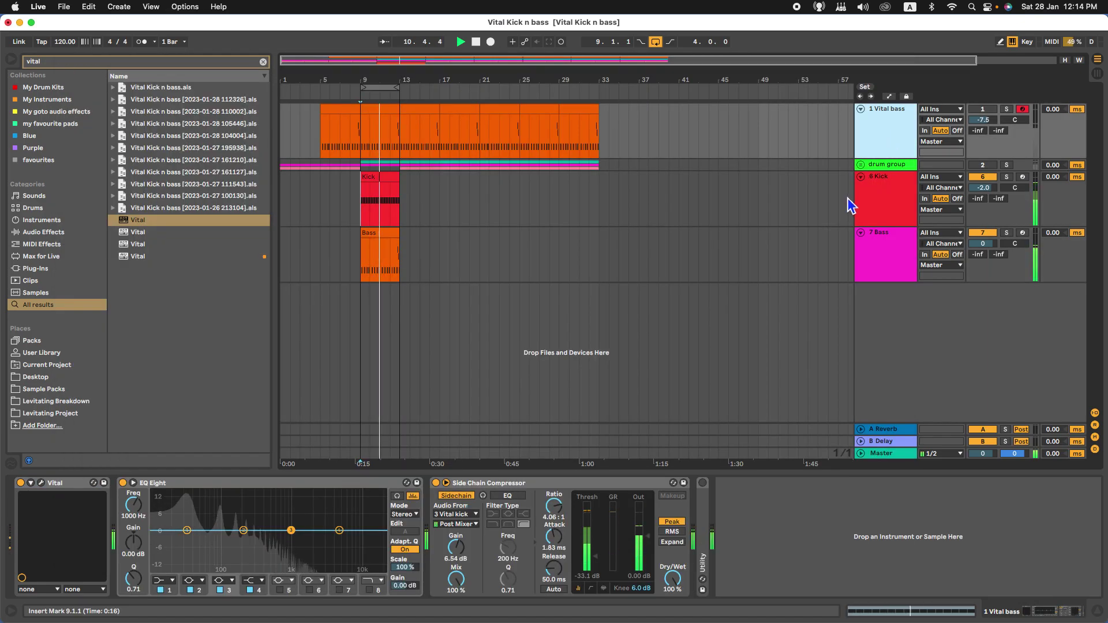
click(882, 245)
click(870, 147)
click(617, 486)
key(super+c)
click(863, 260)
click(801, 541)
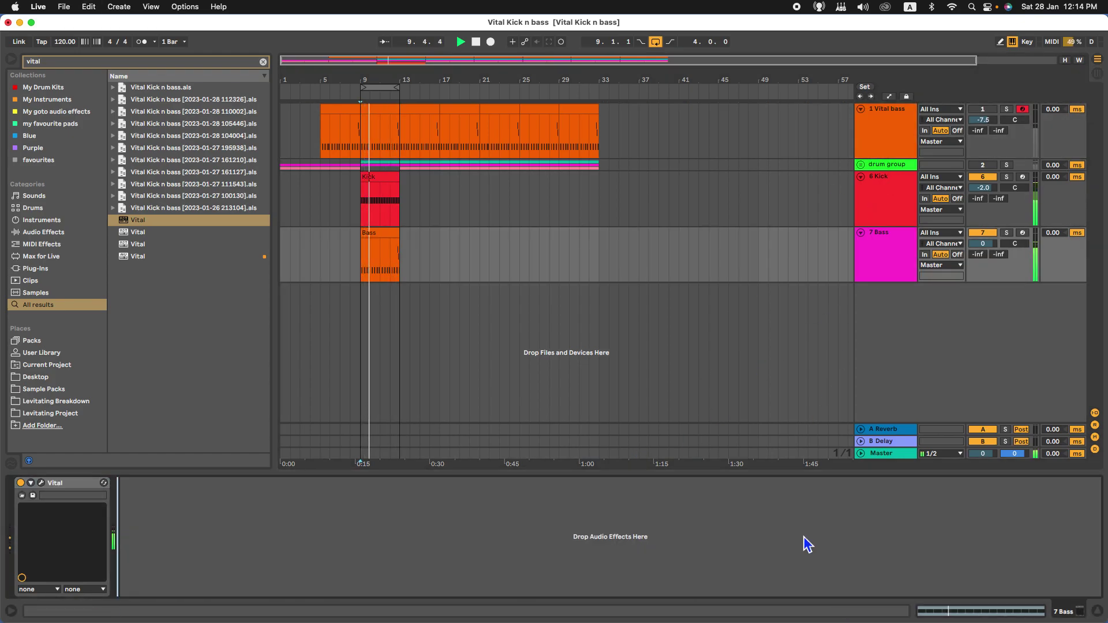
key(super+v)
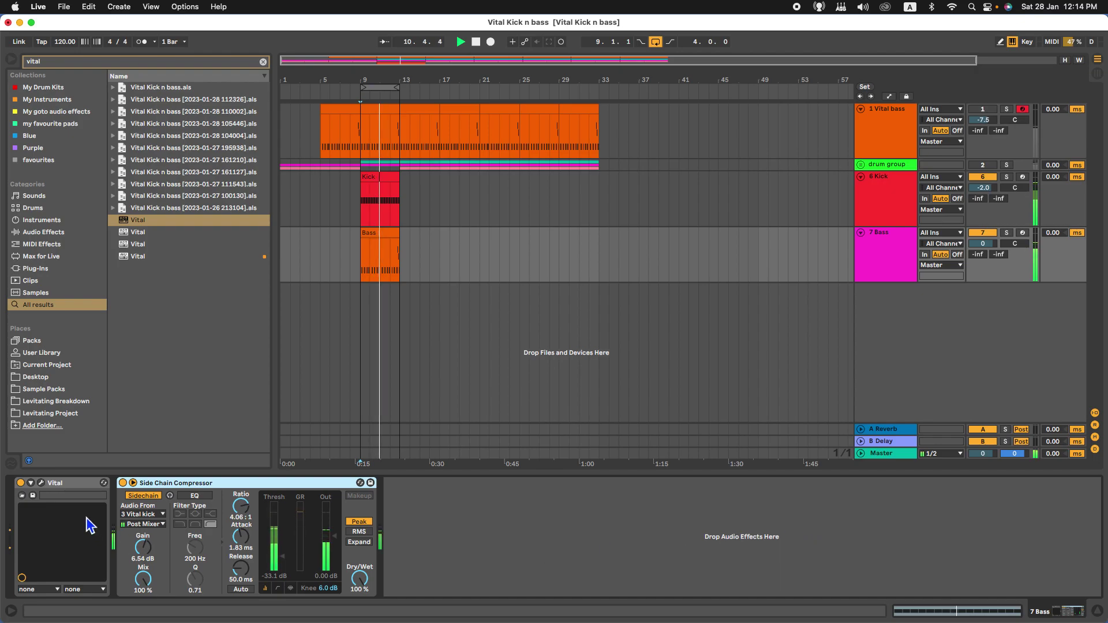
Step: Review the oscillator, Filter 1 and envelope settings of the Bass track's synth, and close it
click(39, 483)
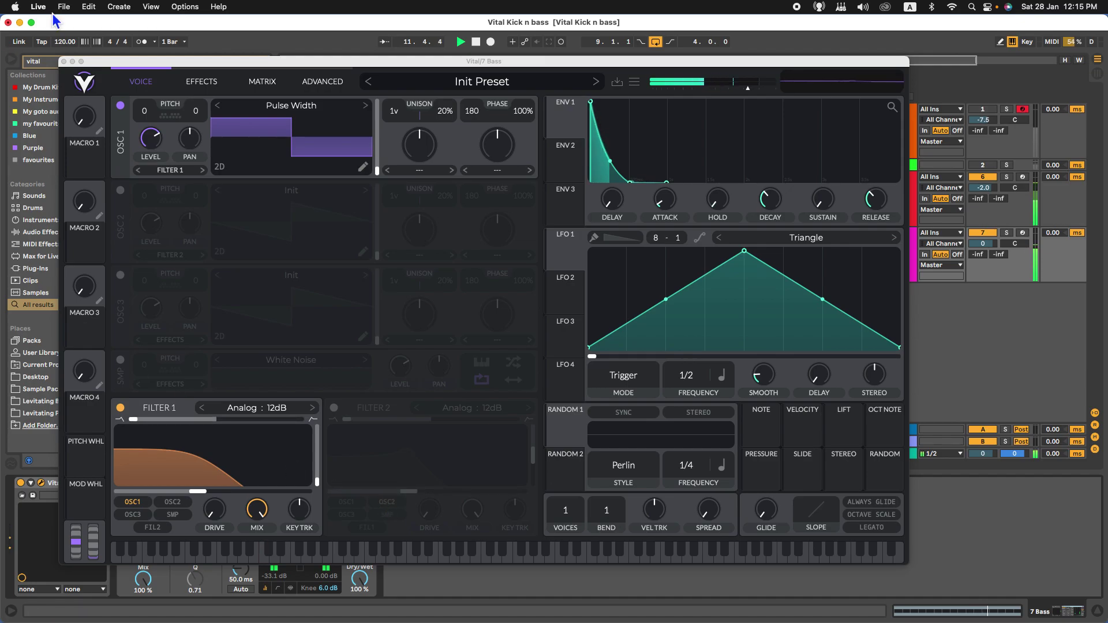
click(63, 64)
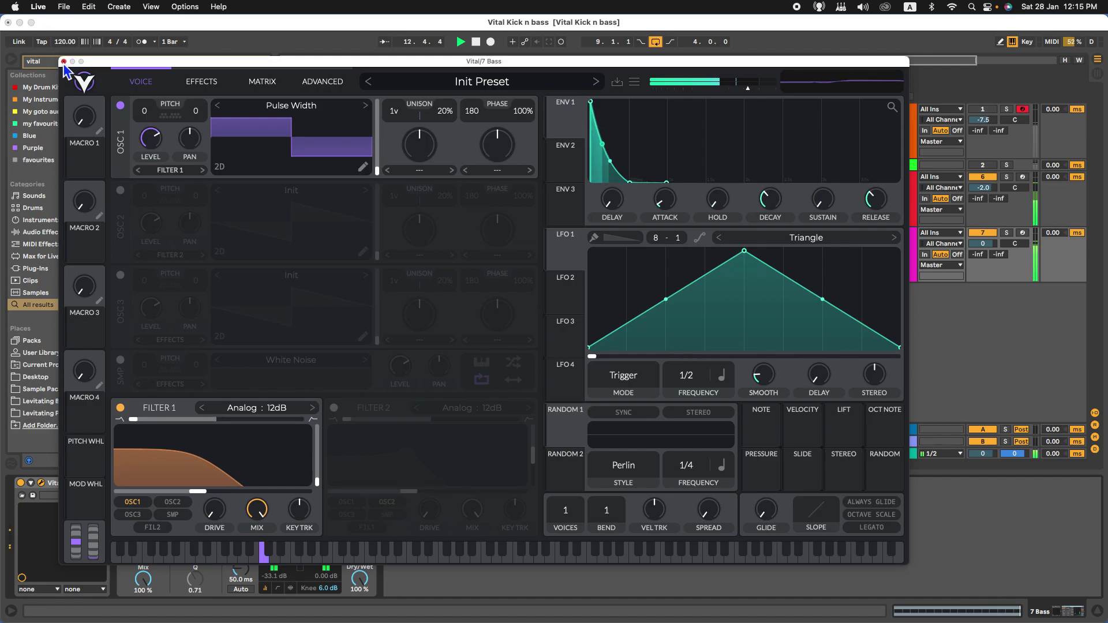
click(64, 61)
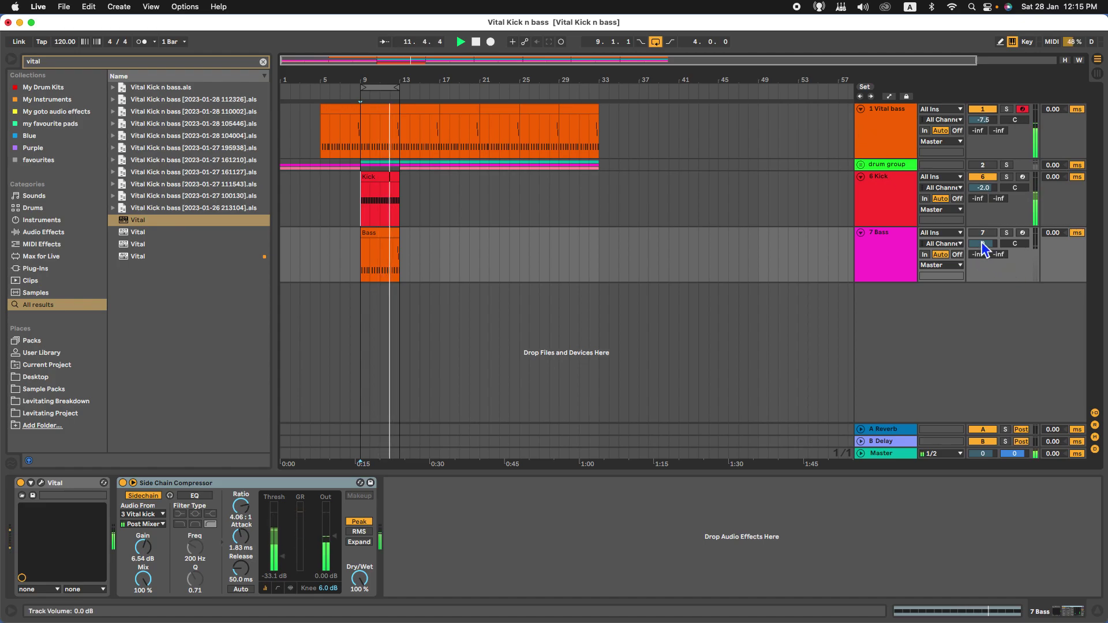
Step: Lower the Bass track's volume to -7.6 dB and stop playback
drag(992, 238, 992, 252)
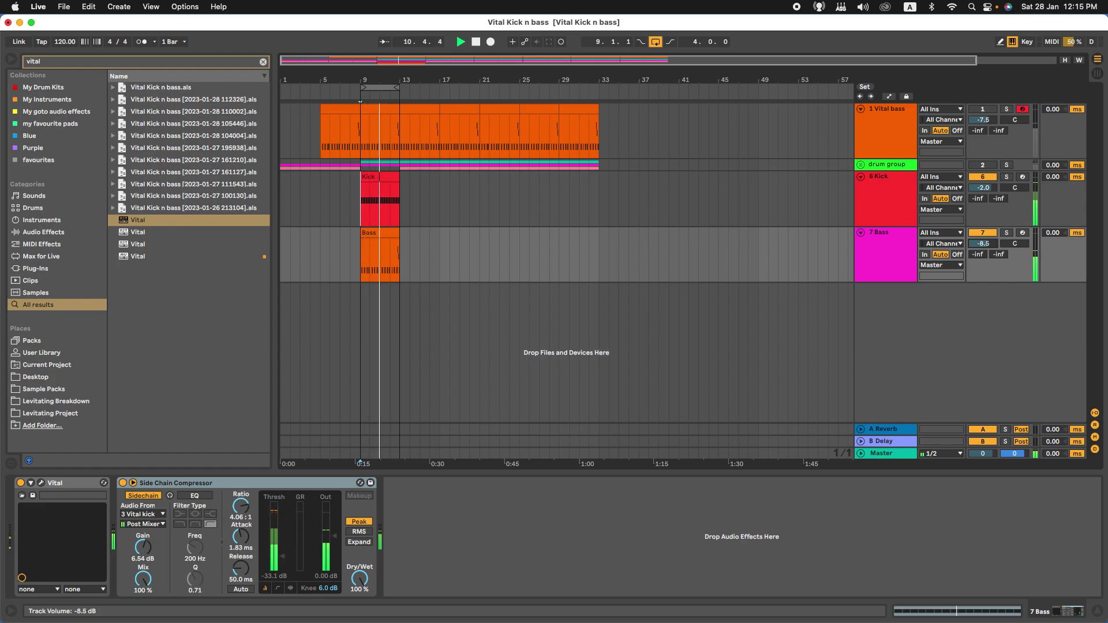
drag(987, 244, 988, 246)
key(XF86AudioRaiseVolume)
key(space)
Step: Expand the drum group and unfold the VEC4 Clap track, bringing up its device chain
click(860, 165)
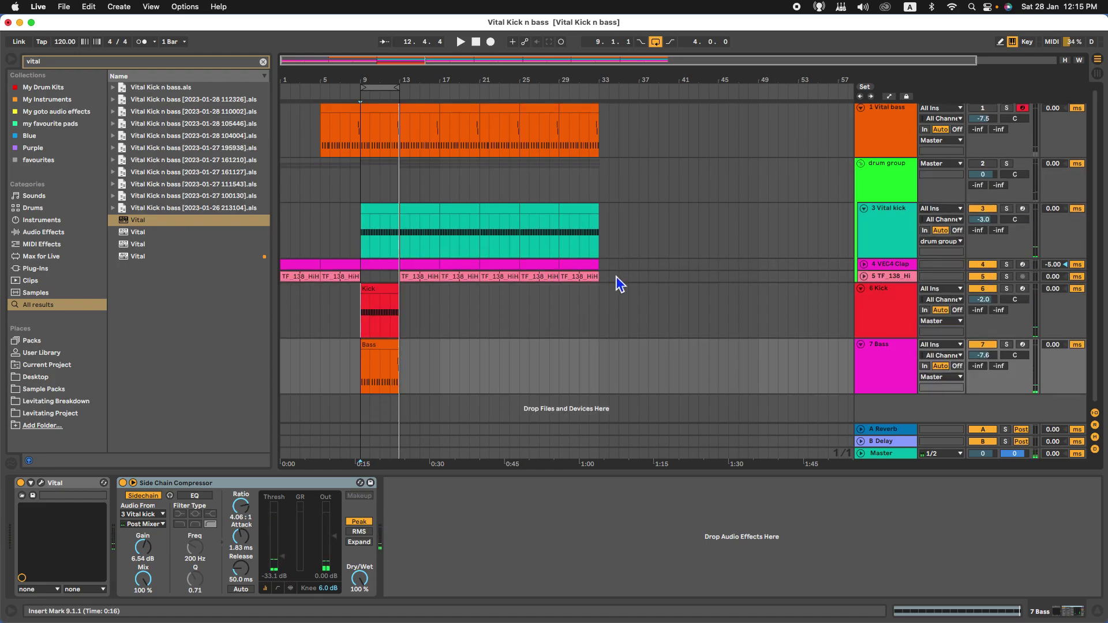
click(889, 266)
click(863, 265)
scroll(893, 274, down, 3)
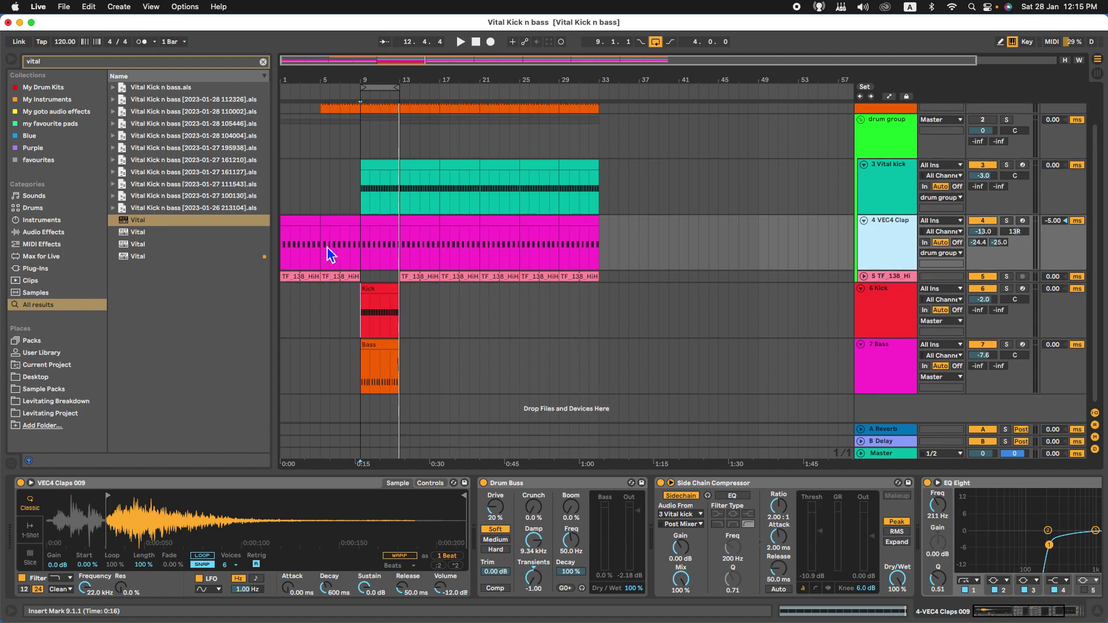
Step: Play the VEC4 Clap track soloed from bar 9, stop playback and leave only the drum group soloed
click(364, 254)
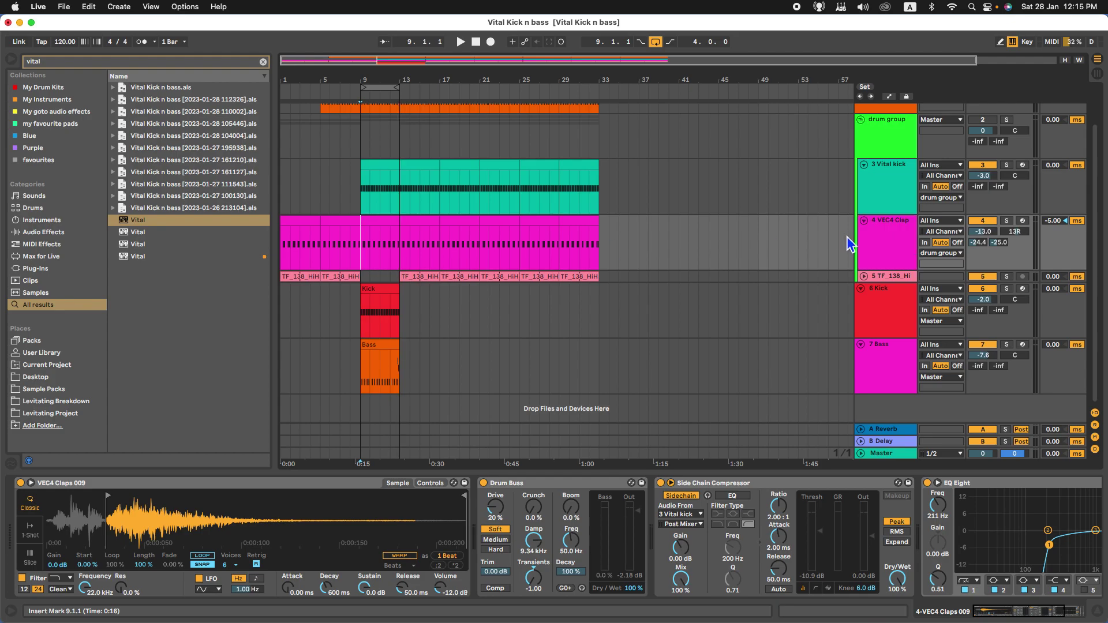
click(1007, 221)
key(space)
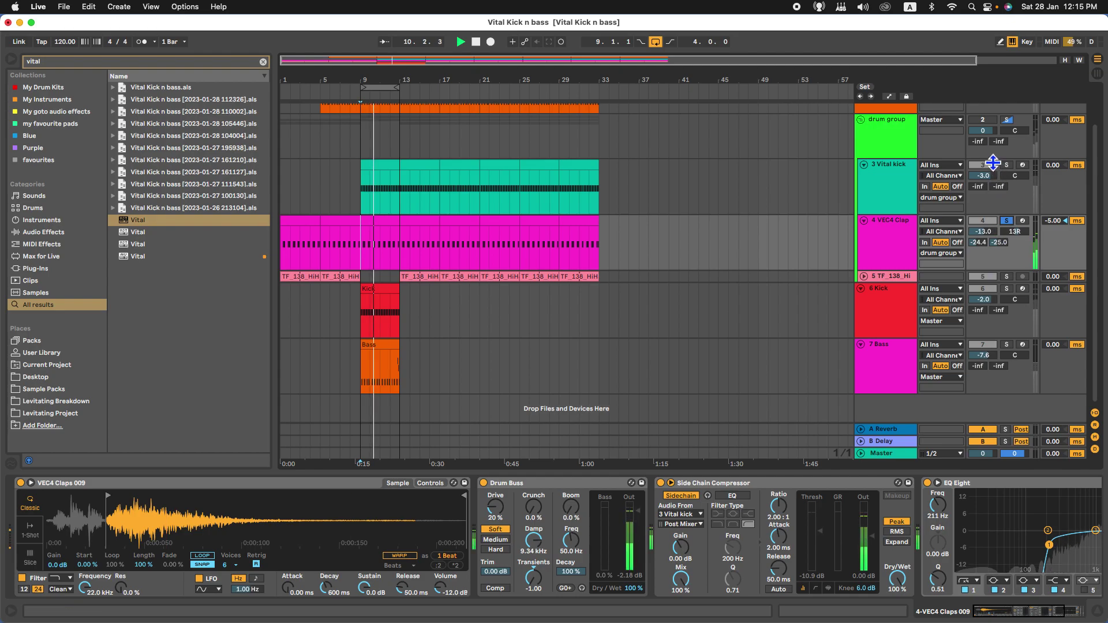
click(982, 120)
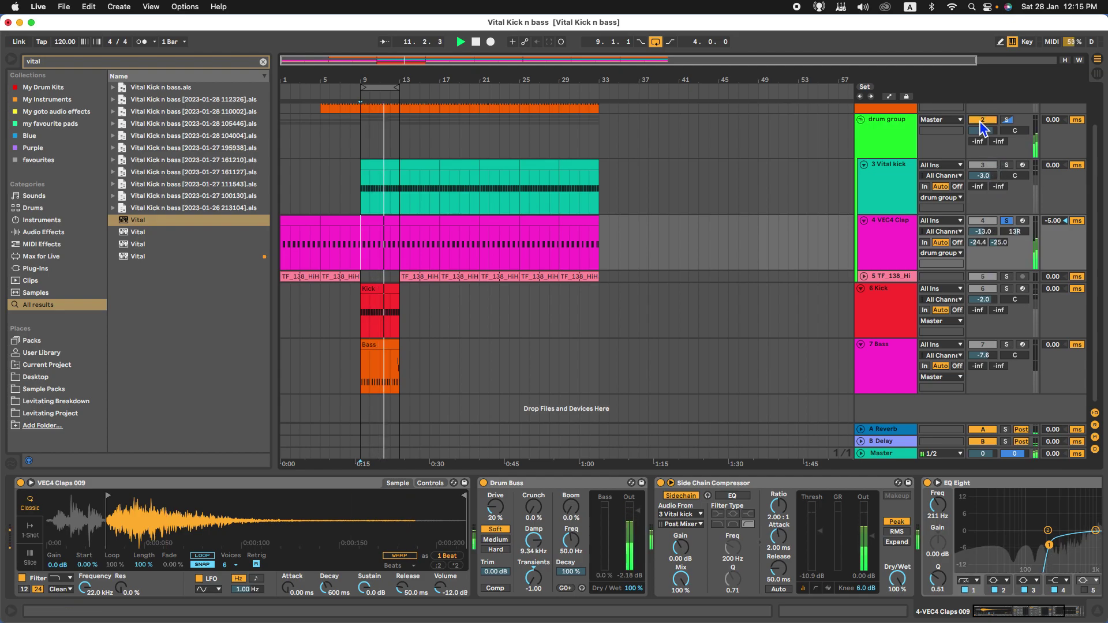
click(980, 122)
key(space)
click(1011, 113)
click(1010, 120)
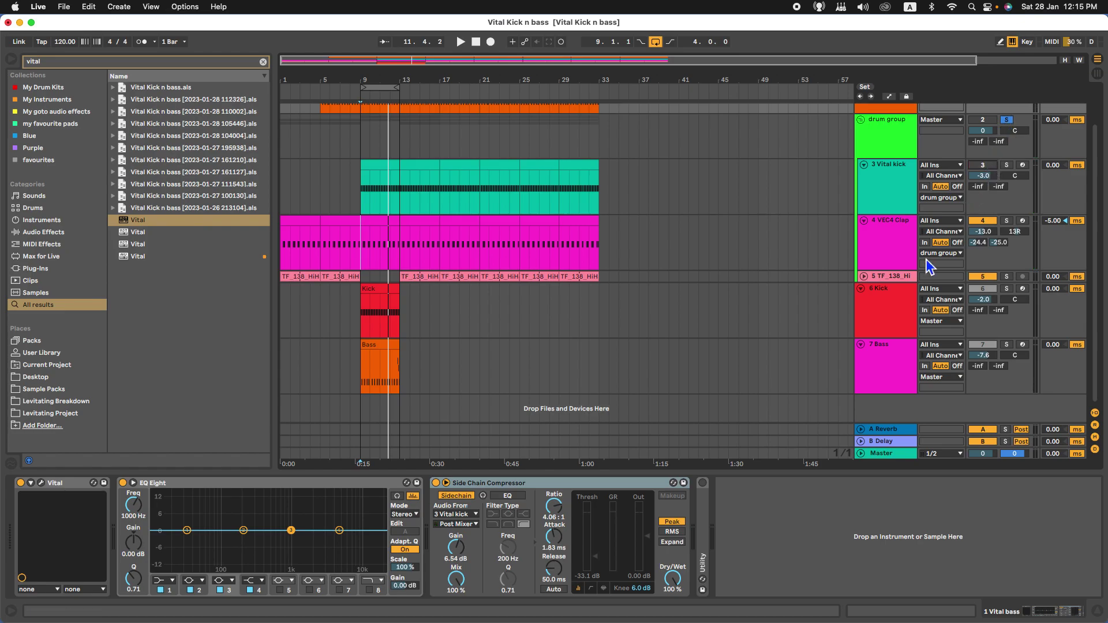
Step: Unfold the TF_138 hi-hat track and copy clap and hi-hat clips for bars 9 to 13 onto new tracks below Bass
click(864, 277)
scroll(899, 268, down, 3)
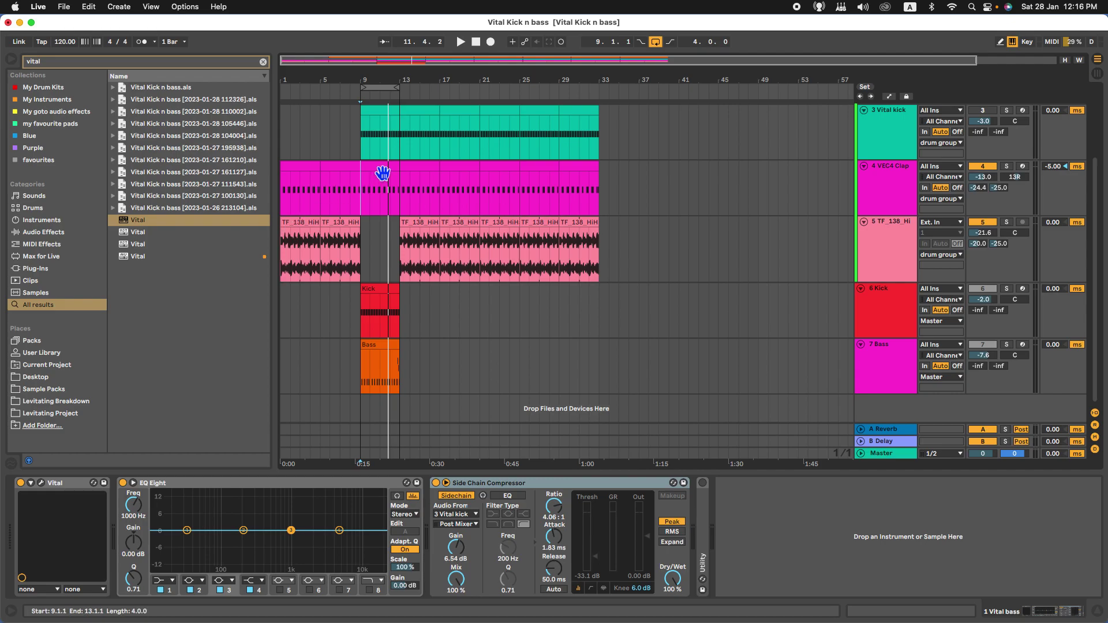
drag(389, 175, 389, 427)
scroll(485, 370, down, 2)
drag(426, 175, 384, 410)
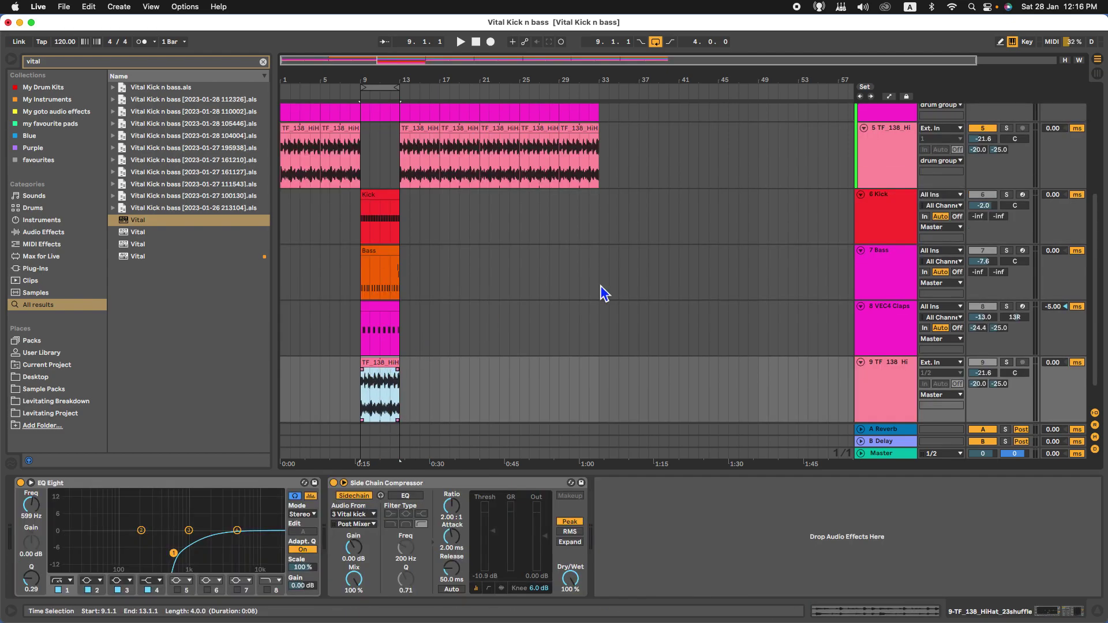
Step: Play the copied clap and hi-hat with the Kick and Bass, with the drum group's solo cleared, and collapse that group
scroll(836, 291, down, 2)
key(space)
scroll(1009, 240, up, 10)
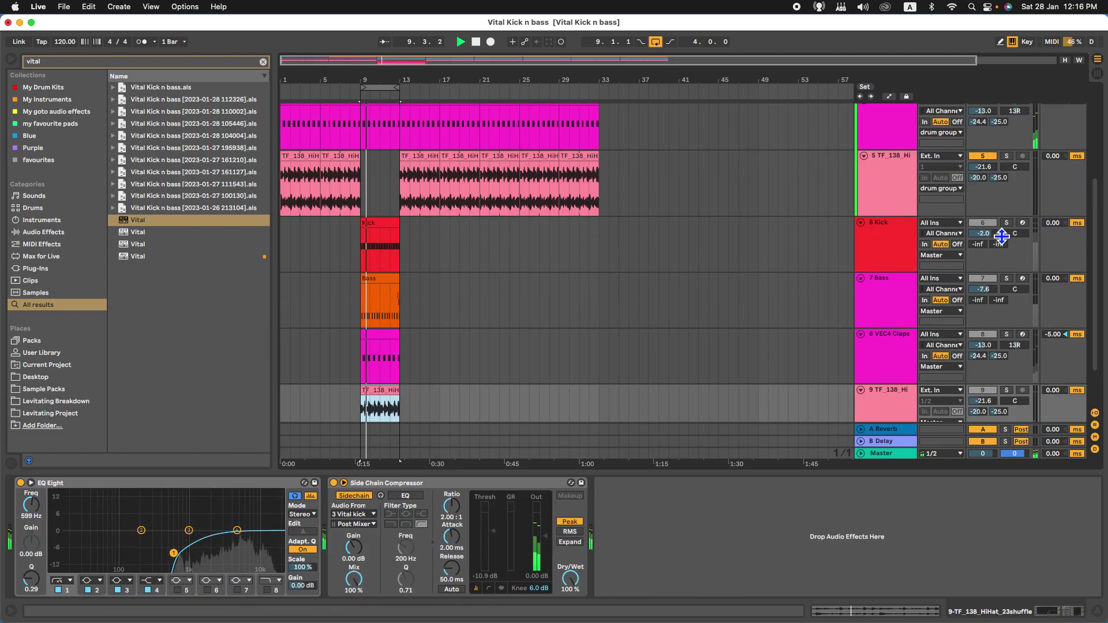
scroll(935, 259, down, 10)
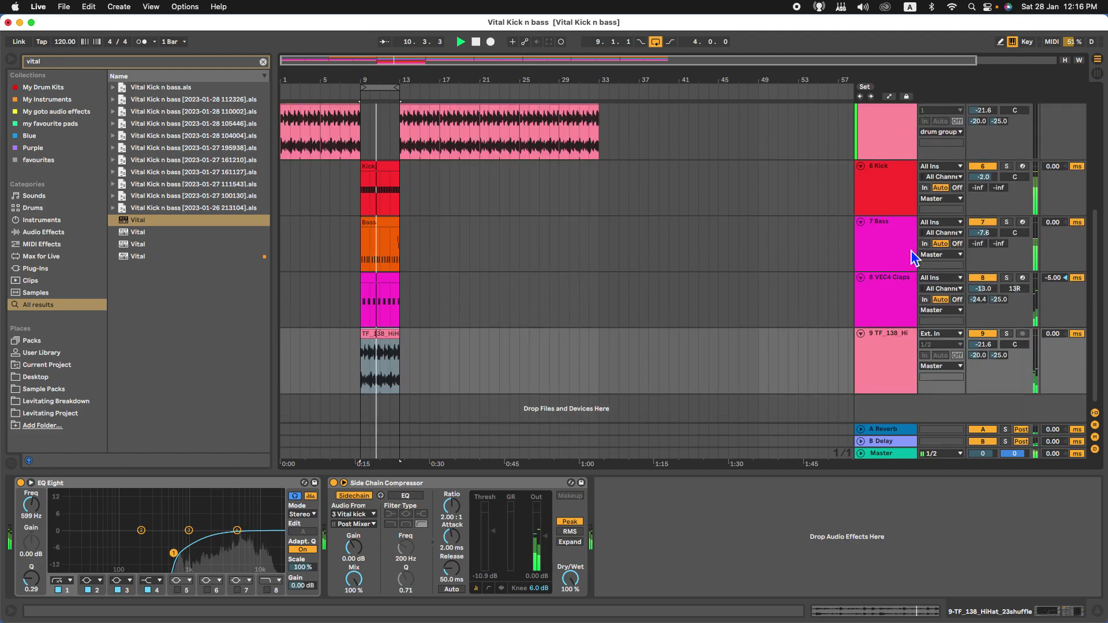
scroll(919, 247, up, 9)
scroll(914, 258, down, 6)
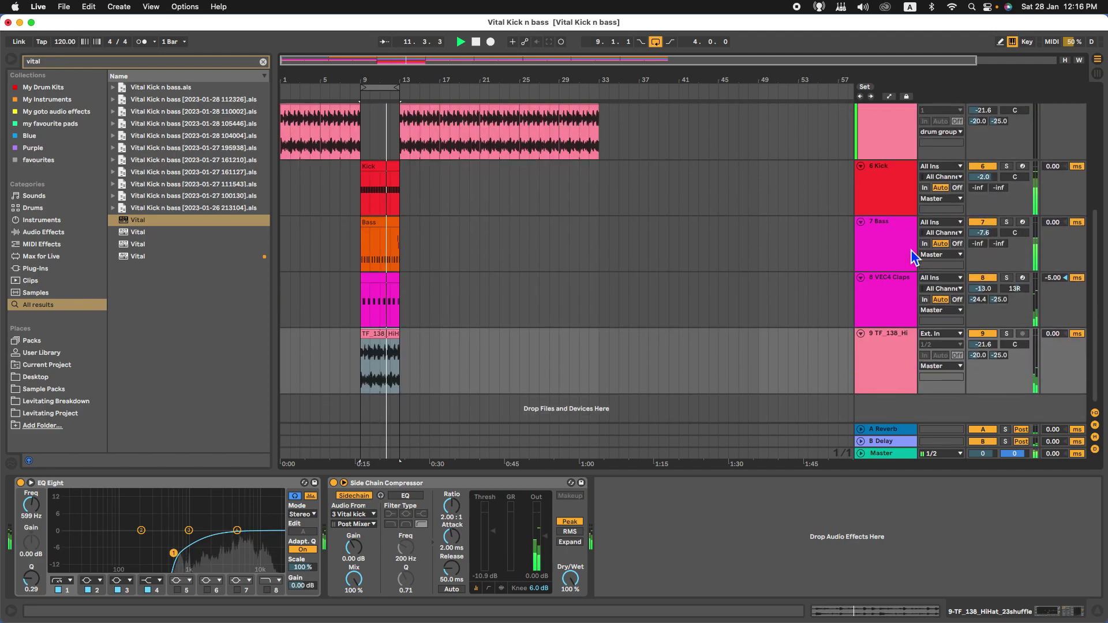
scroll(915, 248, up, 7)
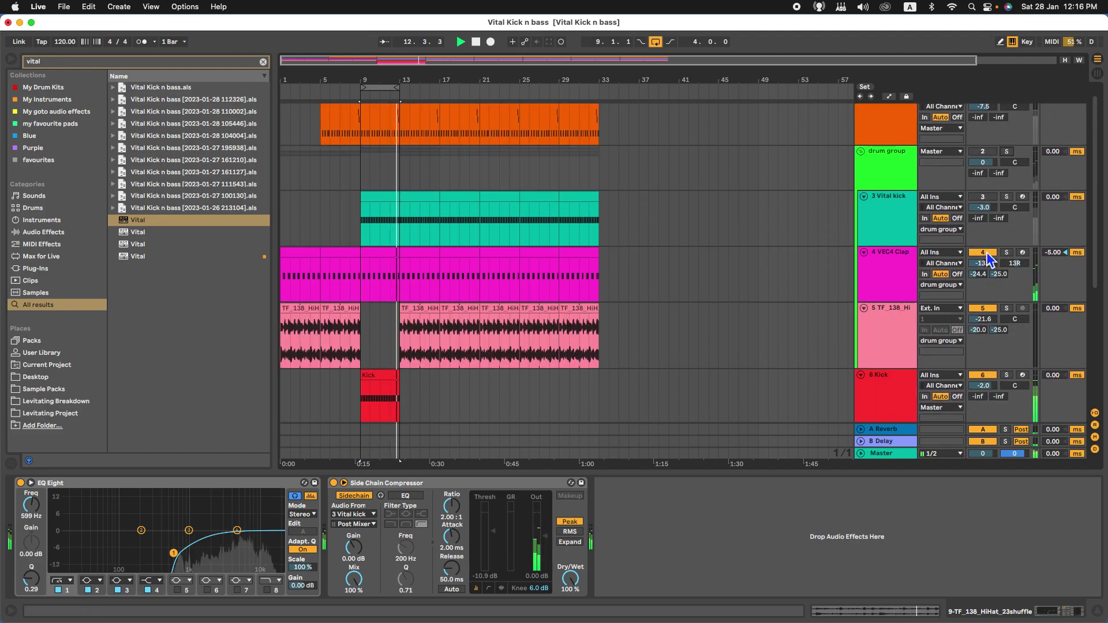
click(860, 151)
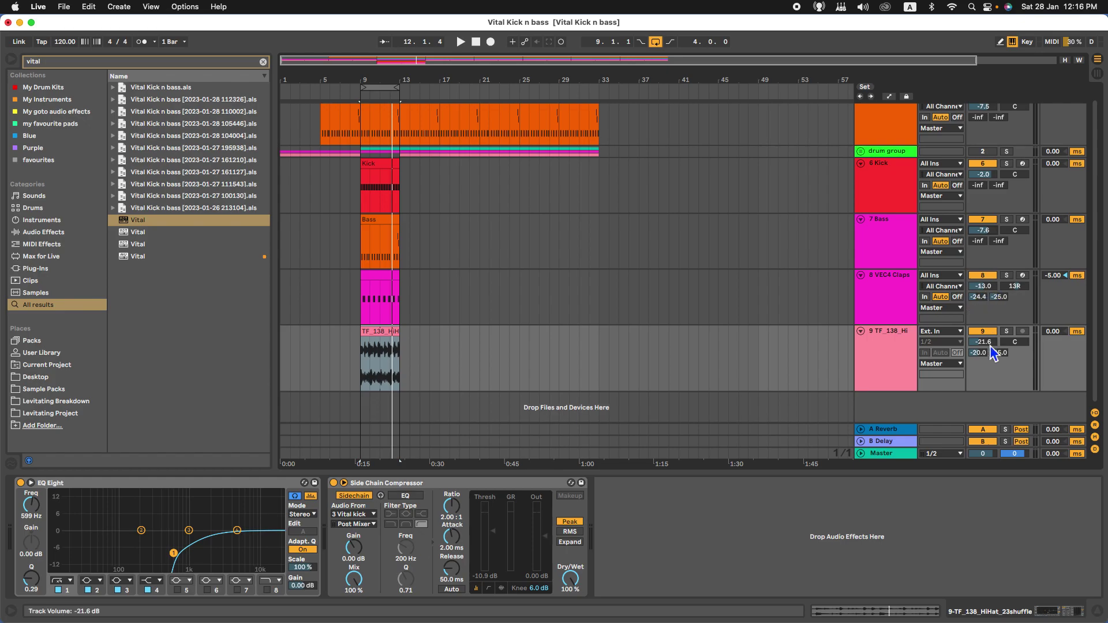
Step: Go through the Kick, Bass, VEC4 Claps and TF_138 hi-hat tracks and play them together
click(888, 187)
click(887, 240)
click(891, 296)
click(894, 358)
key(space)
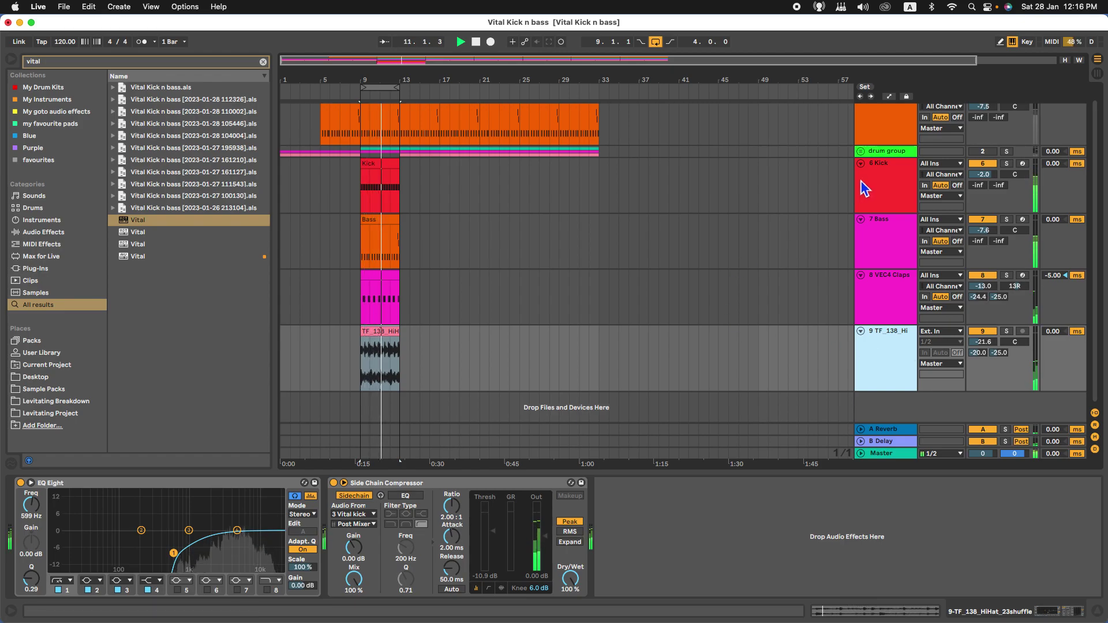
scroll(758, 249, up, 1)
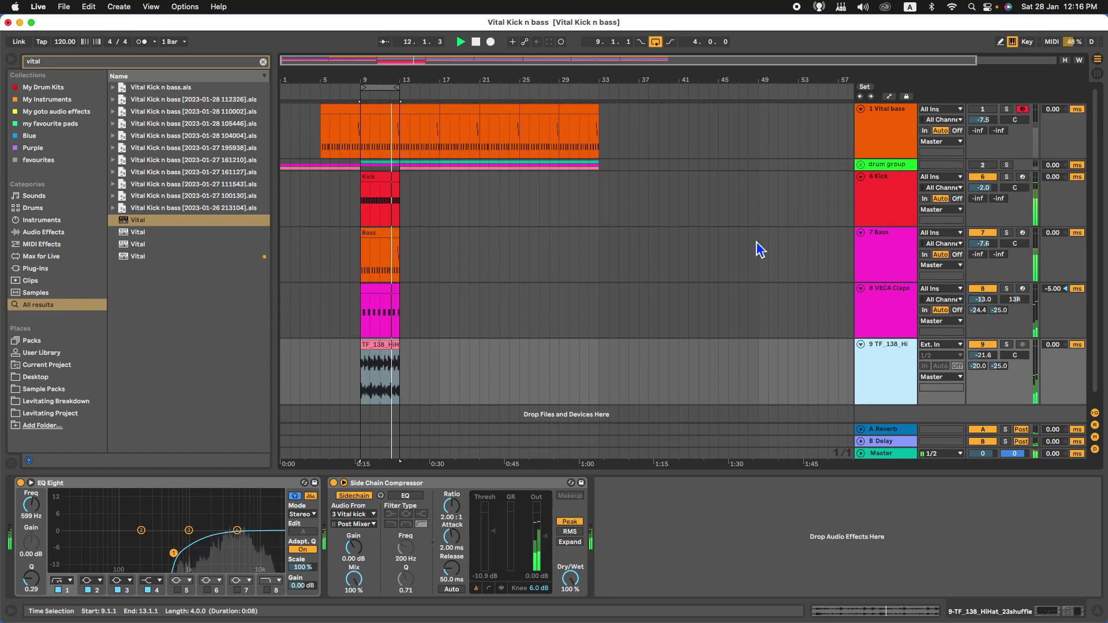
Step: Fold the Vital bass track, and colour the Bass track orange with the same colour assigned to its clips
click(861, 109)
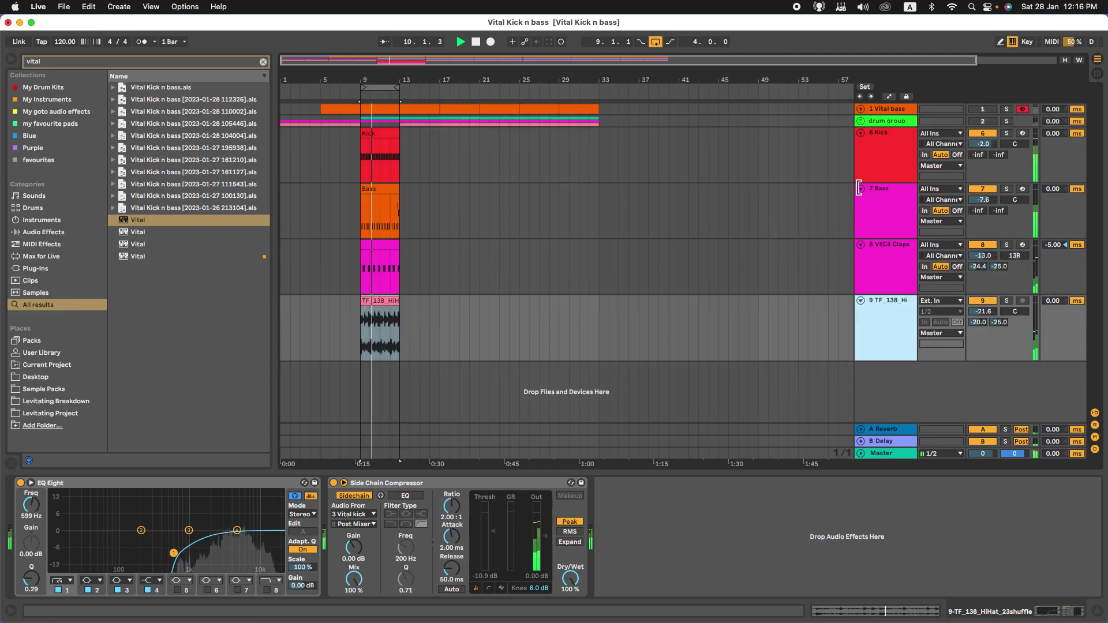
click(892, 209)
right_click(892, 209)
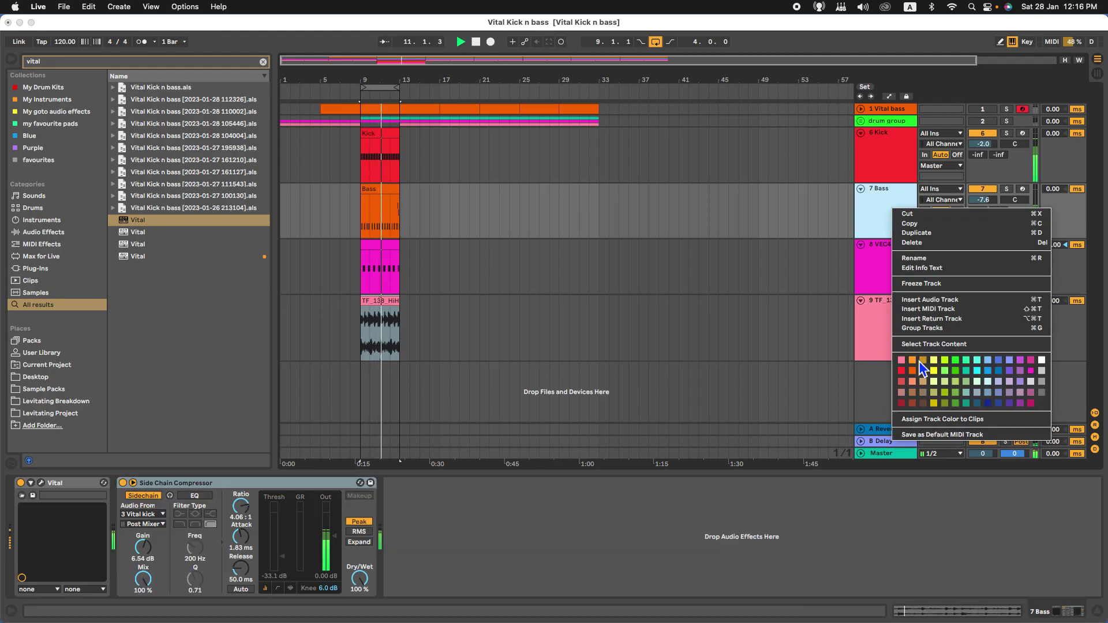
click(912, 369)
right_click(886, 212)
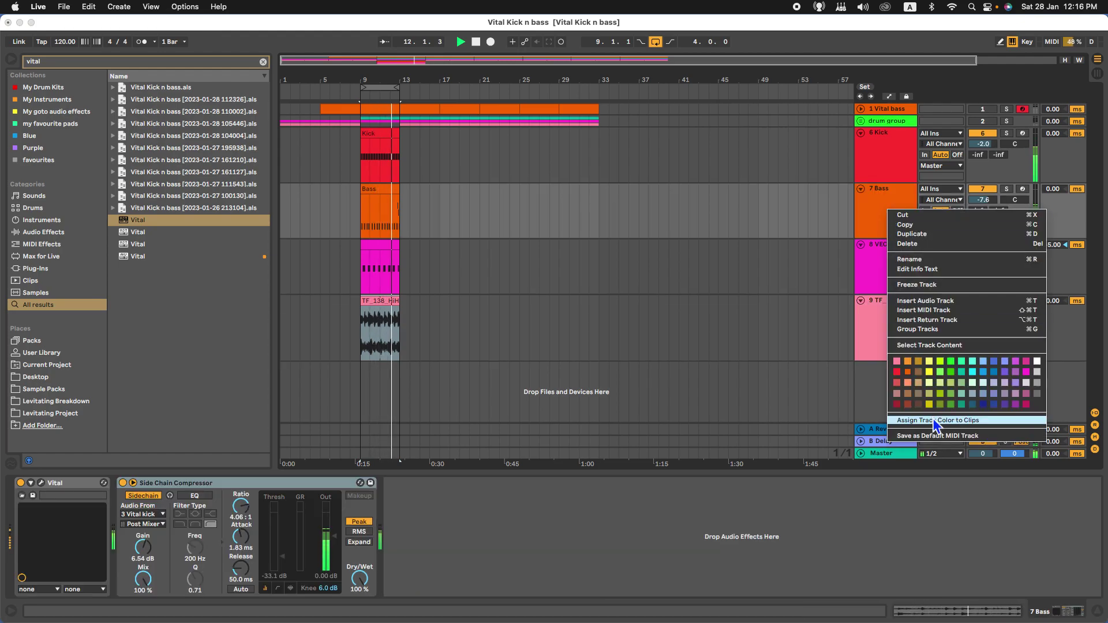
click(935, 421)
Step: Colour the VEC4 Claps track and its clips green, and assign the hi-hat track's colour to its clips
click(893, 289)
right_click(893, 288)
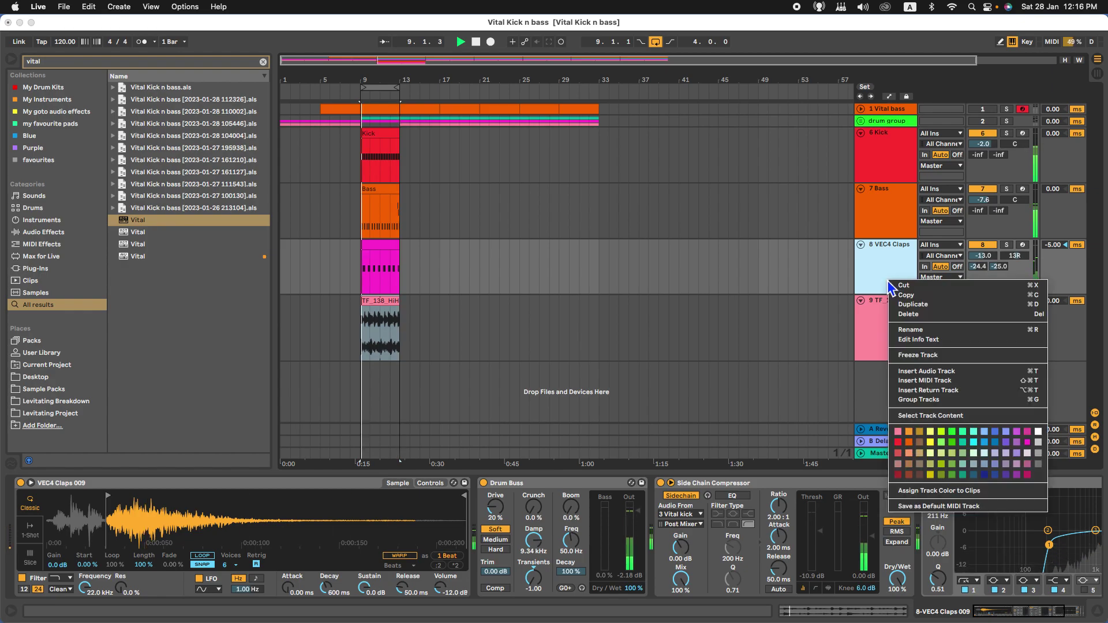
click(962, 432)
right_click(876, 256)
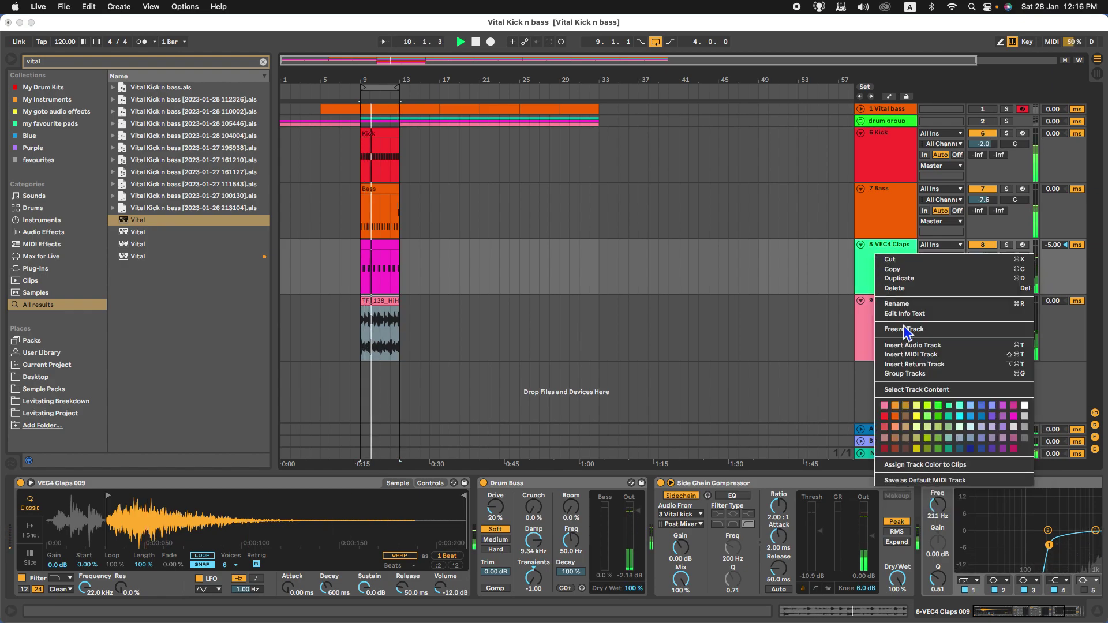
click(949, 465)
right_click(891, 338)
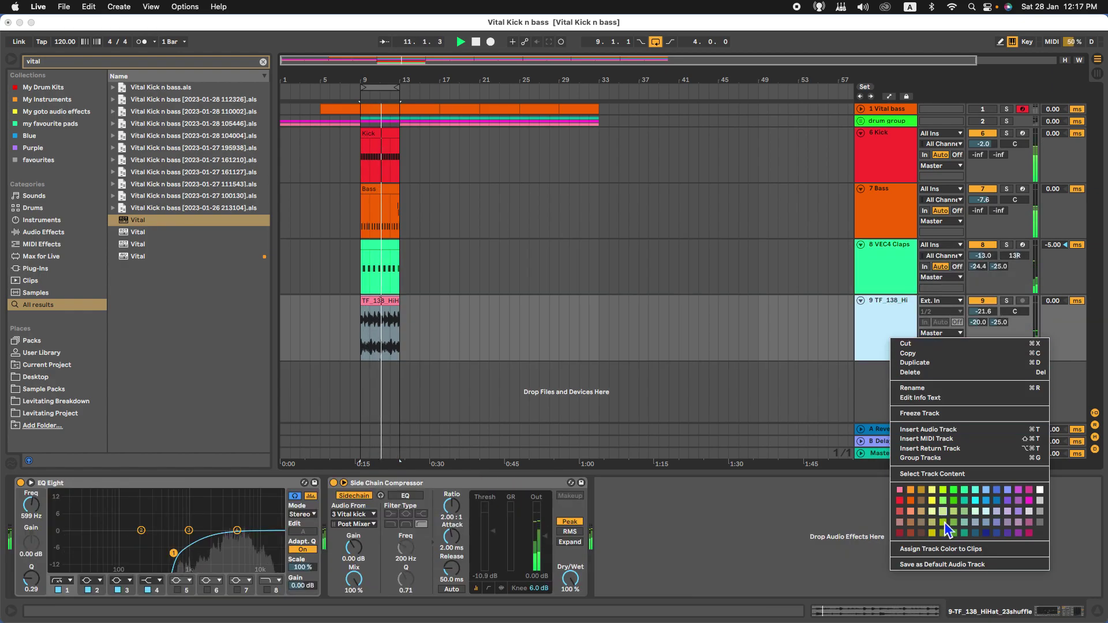
click(952, 547)
Step: Rename the VEC4 Claps track as "# Clap" and the TF_138 hi-hat track as "# Hi-hat loop"
click(881, 258)
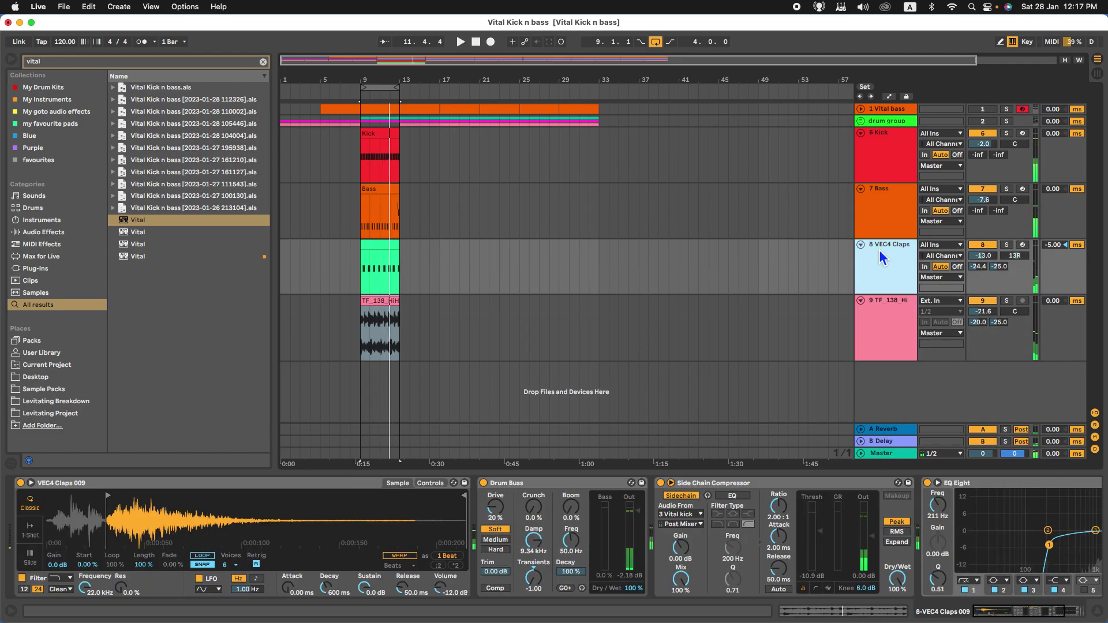
key(super+r)
text(# Clap)
key(Tab)
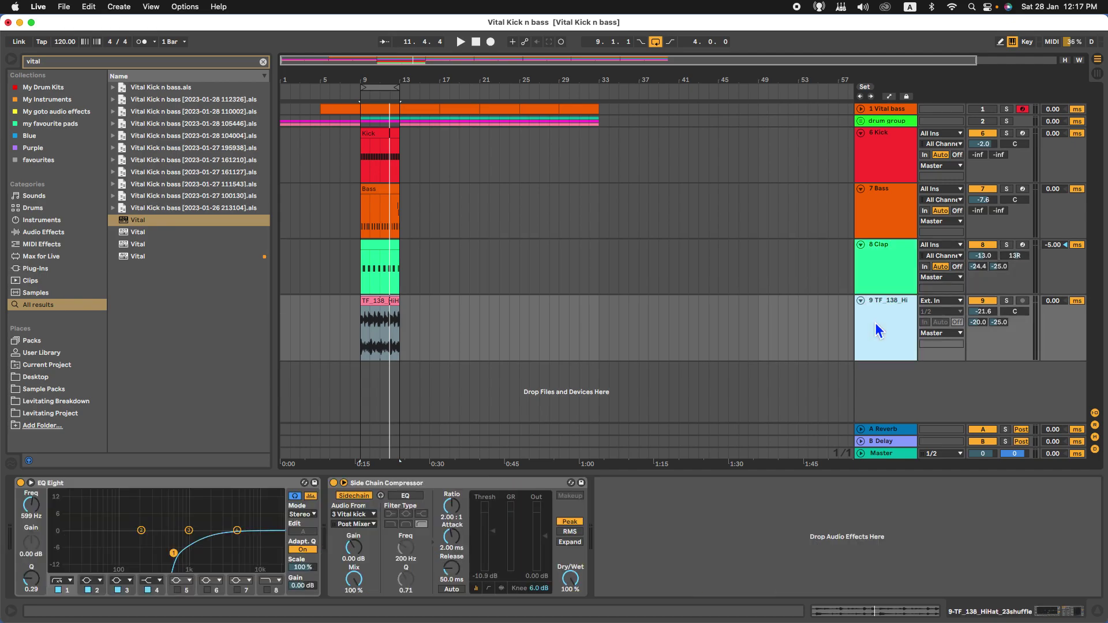
text(# Hi-hat)
key(Return)
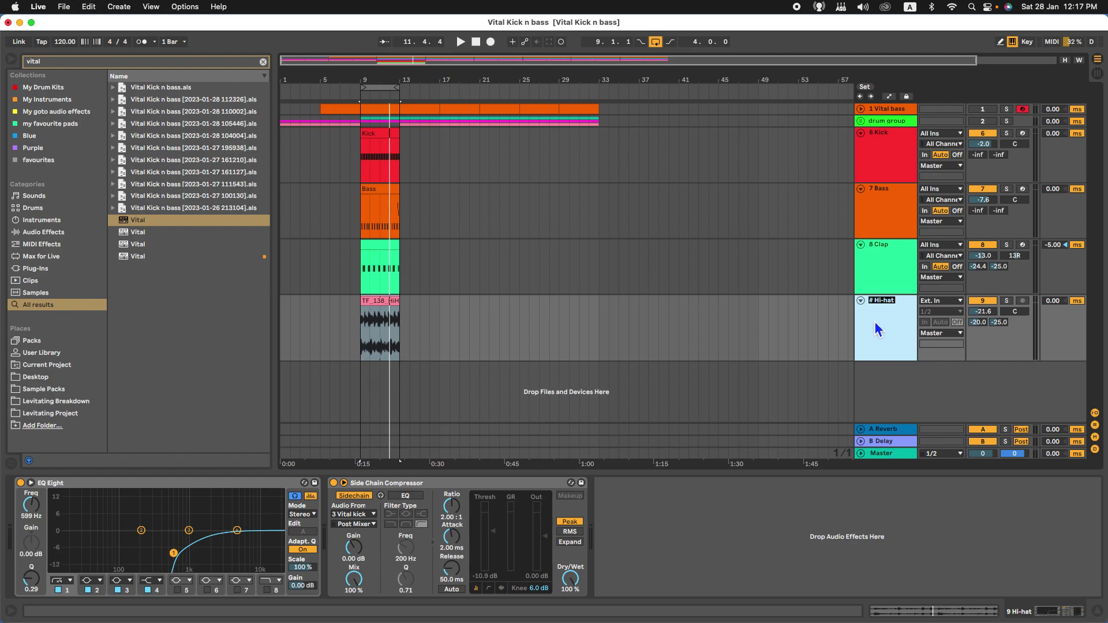
text(loop)
key(Return)
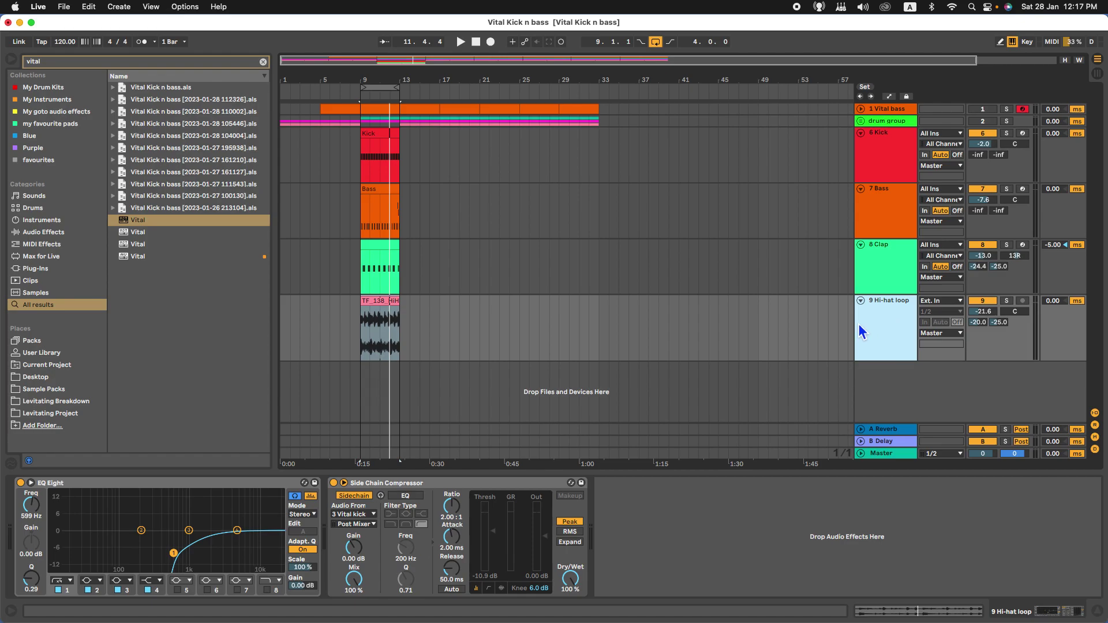
Step: Group the Kick, Bass, Clap and Hi-hat loop tracks and name the group "# Drum group"
click(880, 167)
shift+click(886, 213)
shift+click(894, 265)
shift+click(891, 316)
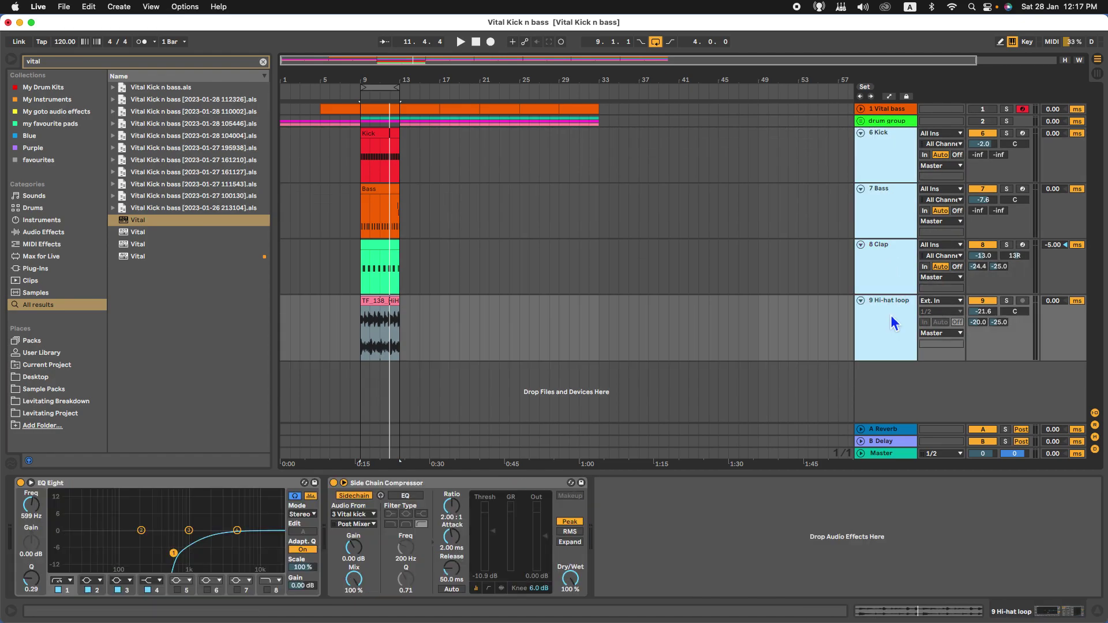
key(super+g)
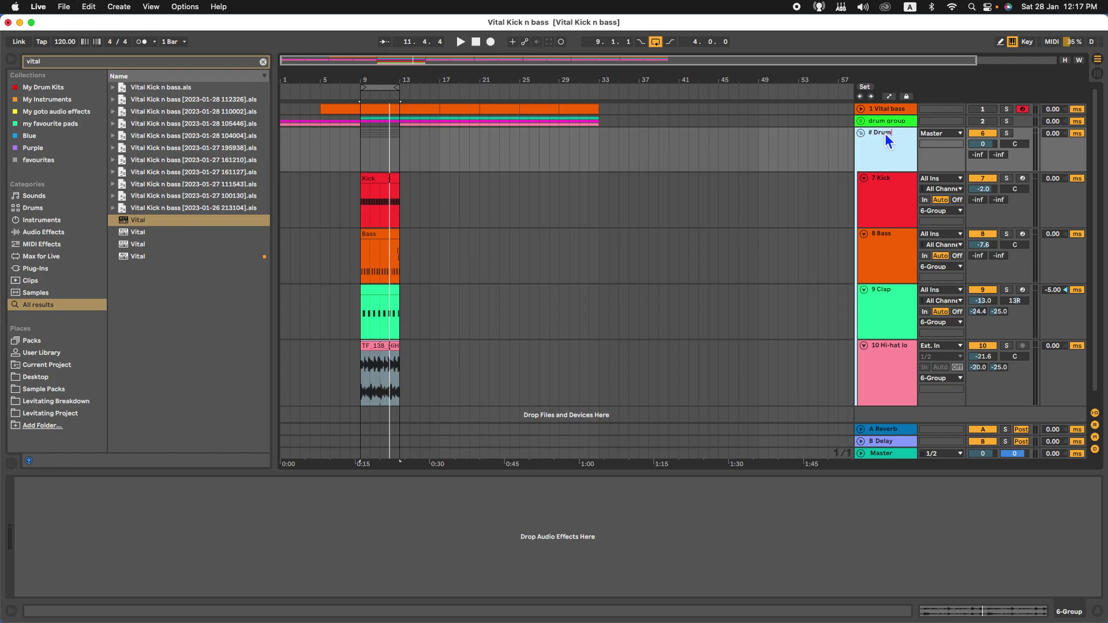
text(oup)
key(Return)
Step: Play the new Drum group from bar 9 to check how its tracks sound together
click(366, 206)
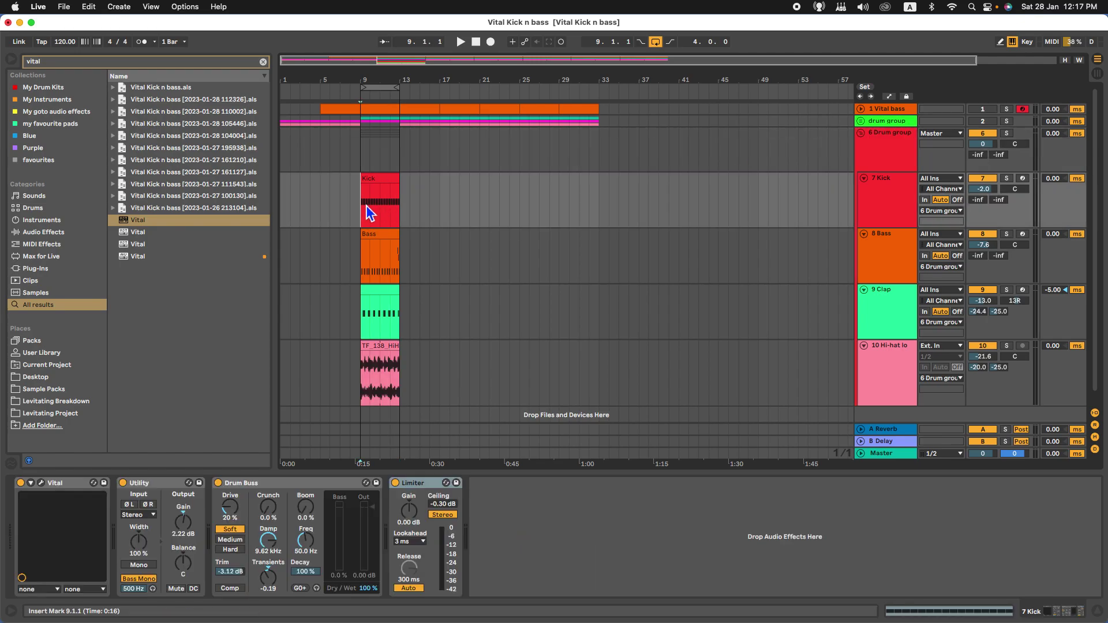
scroll(493, 253, down, 1)
key(space)
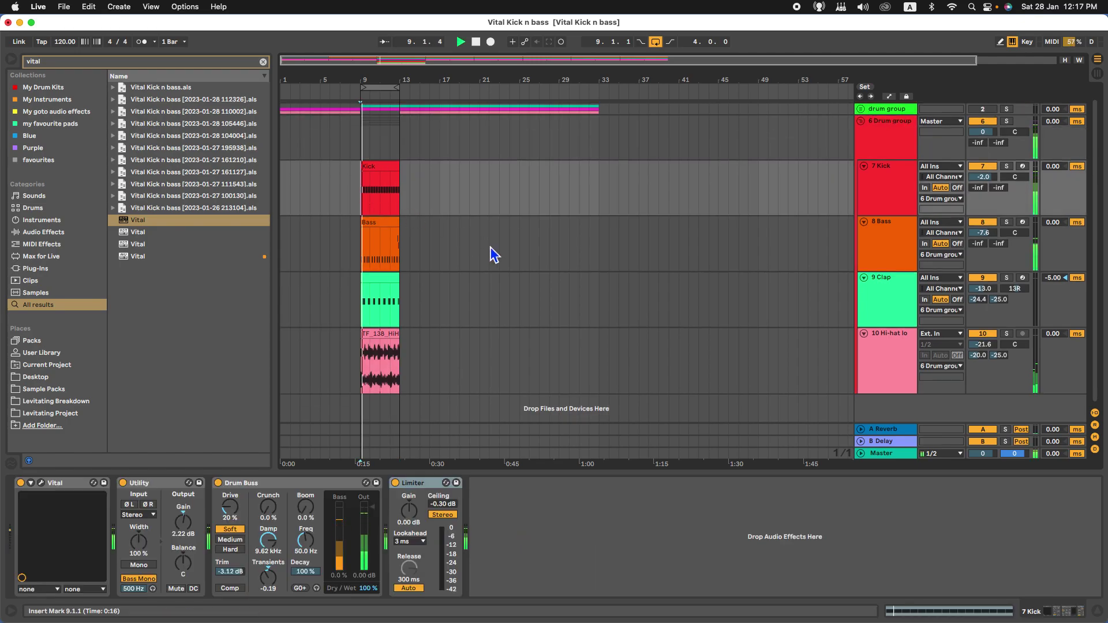
scroll(818, 273, up, 1)
key(space)
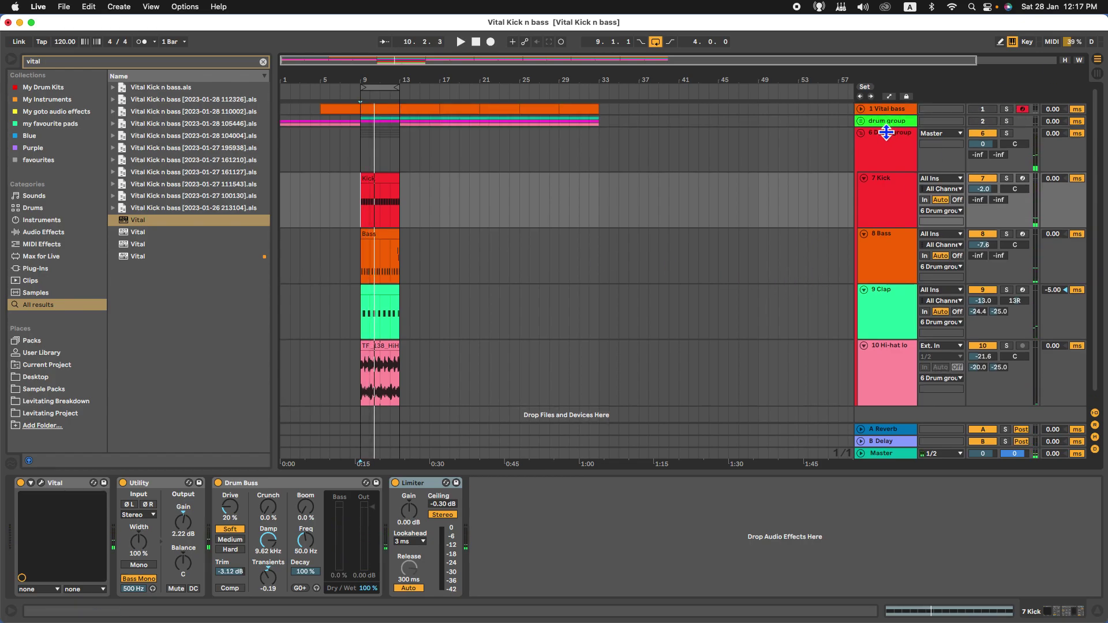
key(space)
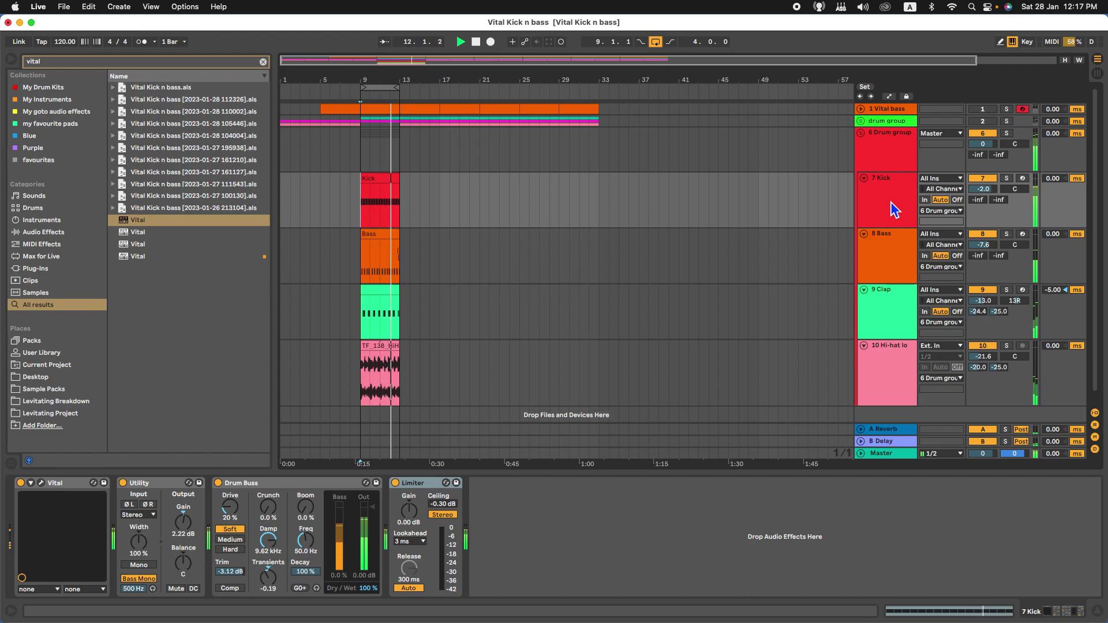
key(space)
scroll(705, 263, down, 1)
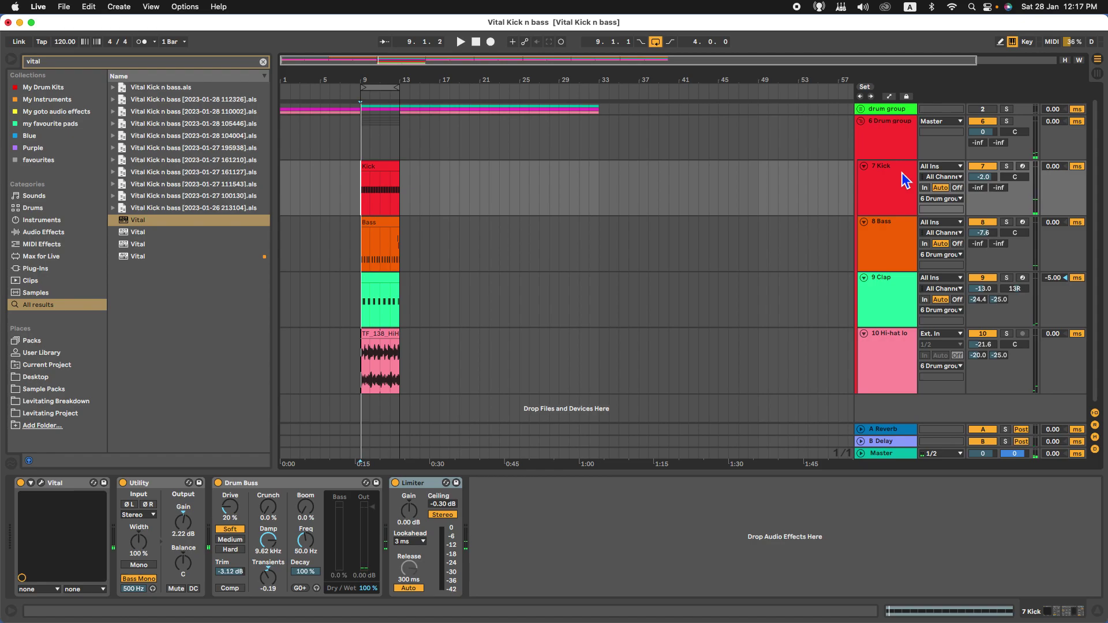
Step: Review the device chains of the Kick and Bass tracks, including the Bass track's Side Chain Compressor
click(904, 191)
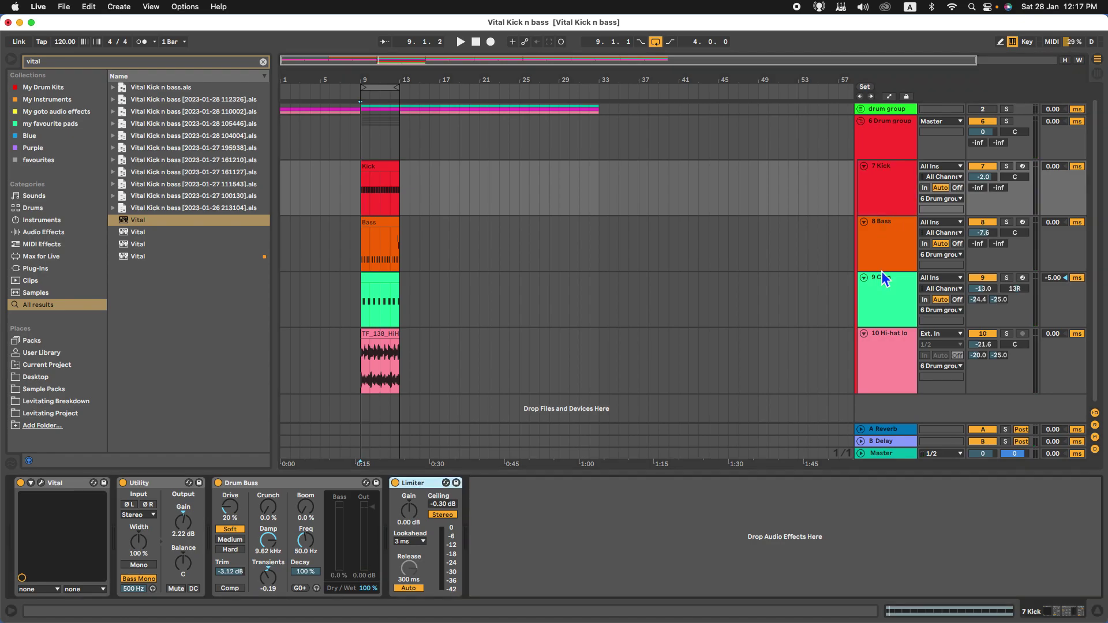
click(886, 269)
click(242, 492)
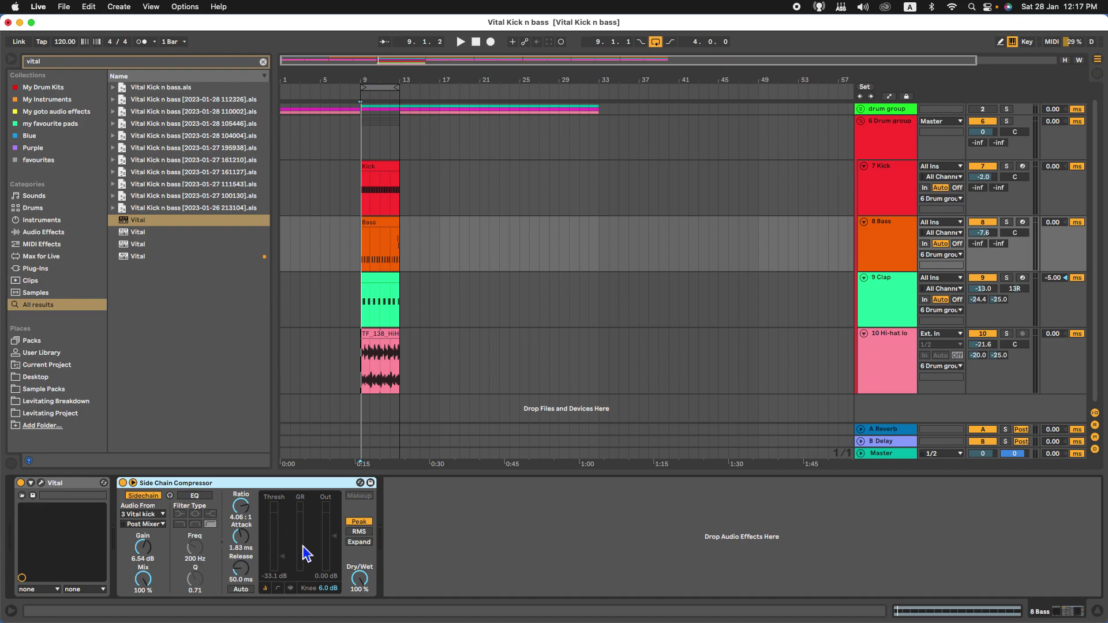
Step: Fold the Kick, Bass, Clap and Hi-hat loop tracks inside the red Drum group, and clear the browser's search text
scroll(648, 345, up, 1)
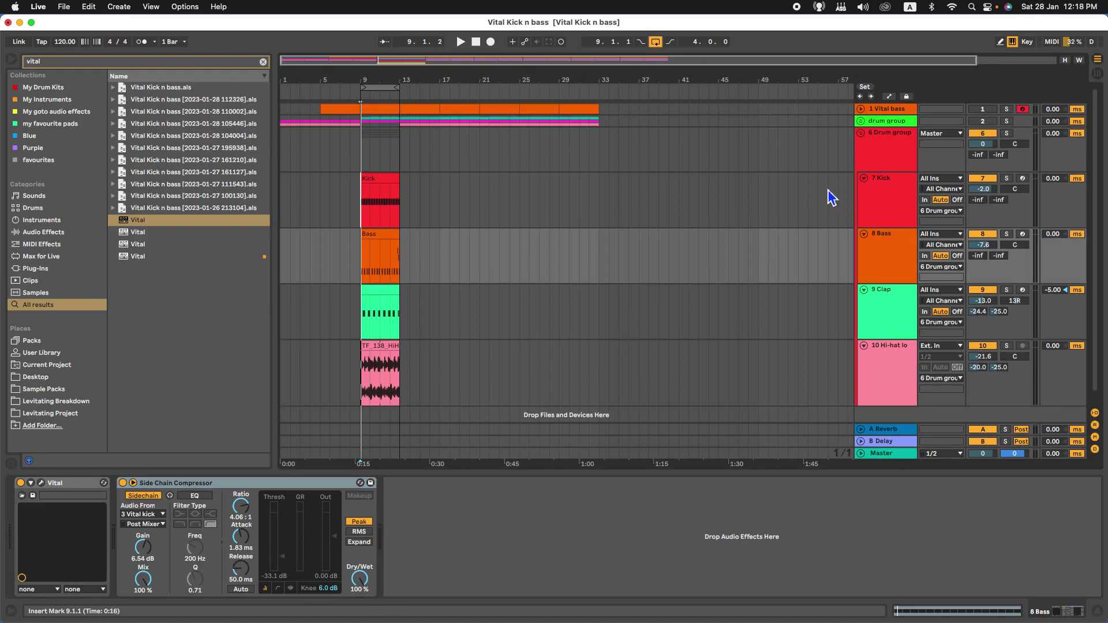
click(860, 132)
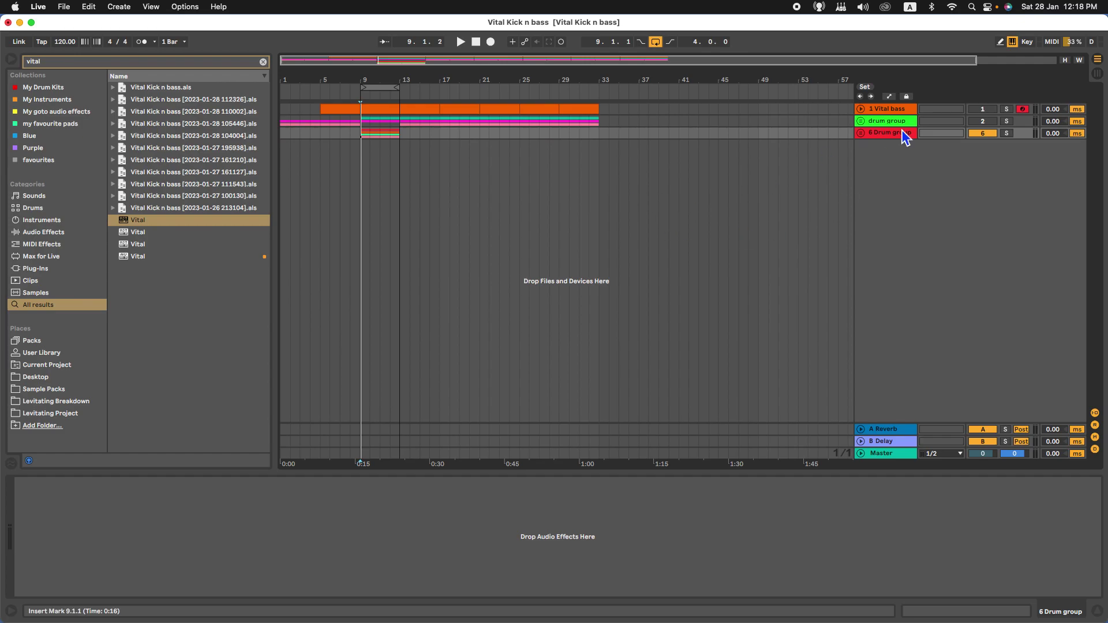
click(860, 133)
click(863, 177)
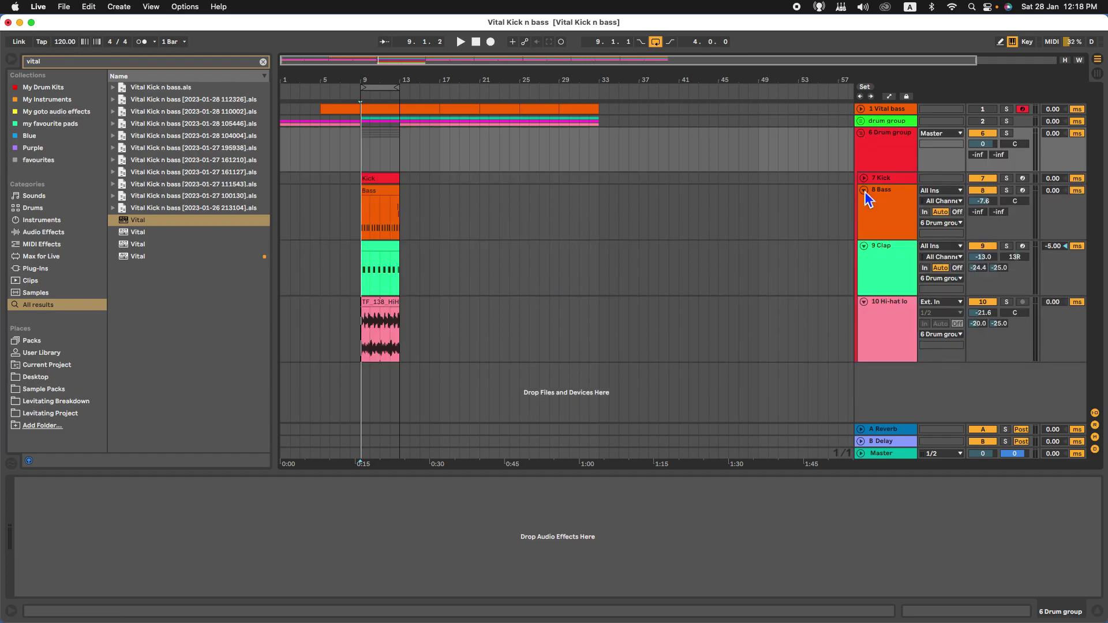
click(864, 191)
click(863, 202)
click(863, 216)
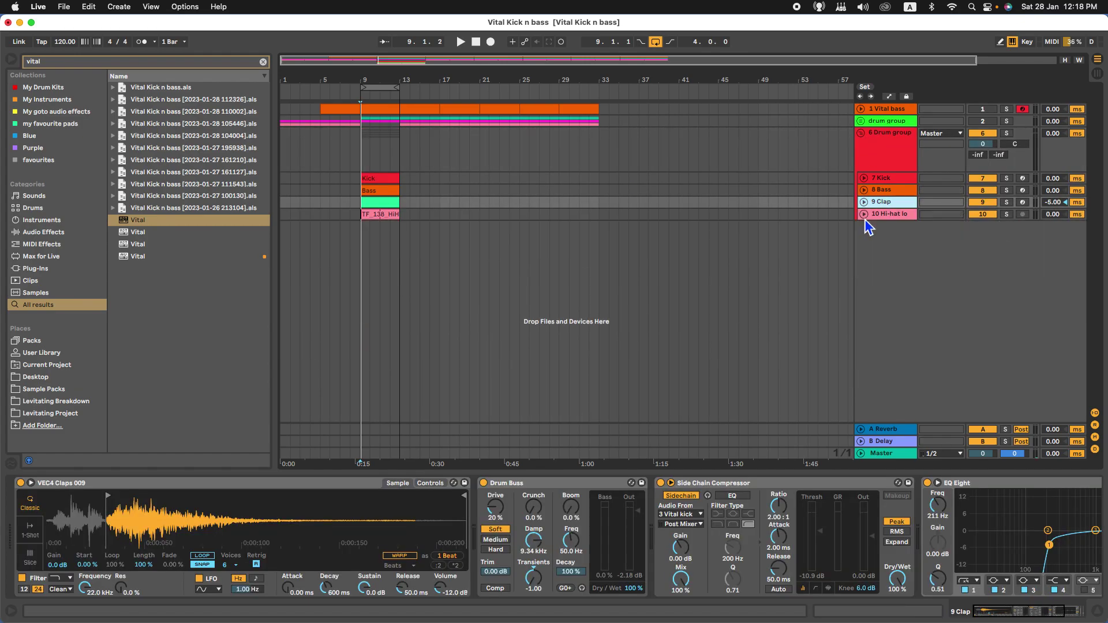
click(891, 155)
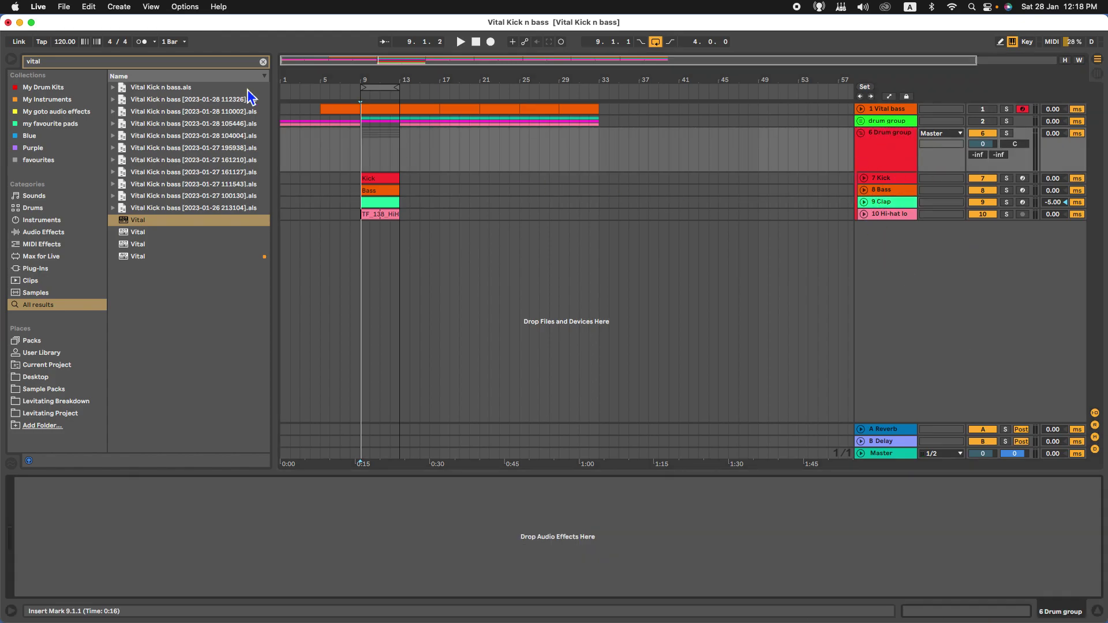
click(264, 63)
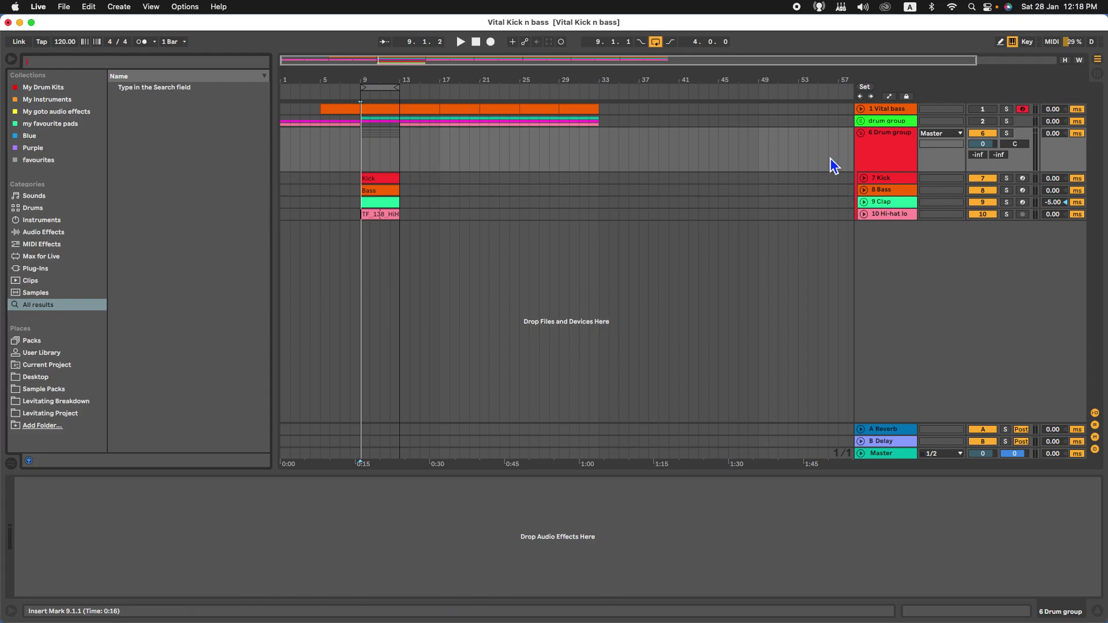
Step: Audition the red Drum group in solo from bar 9, then take it out of solo and leave the group selected
click(1006, 133)
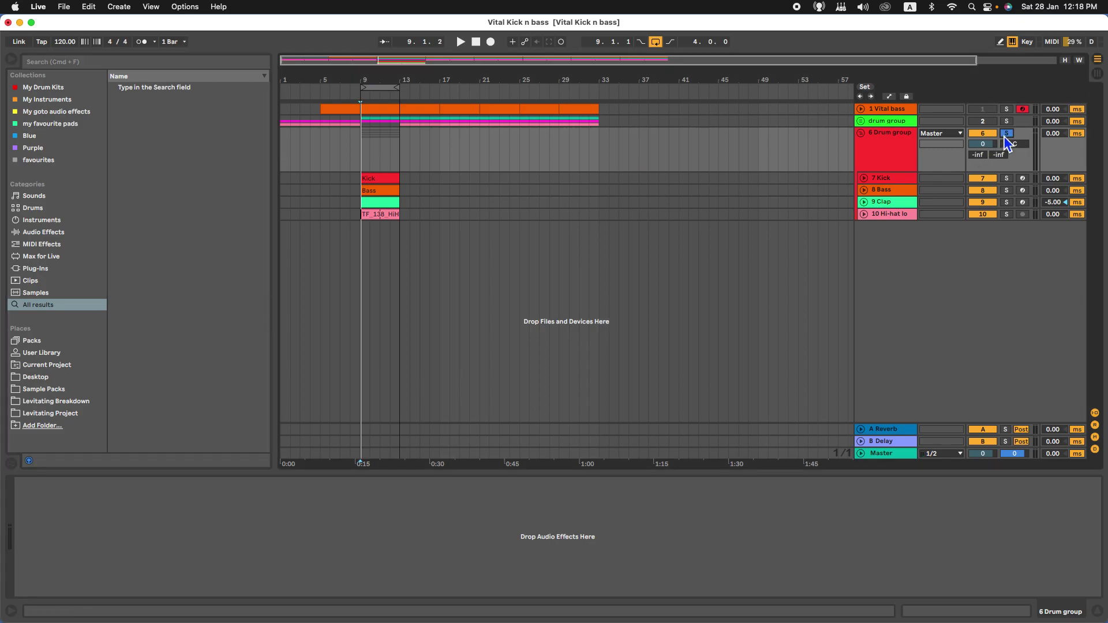
key(space)
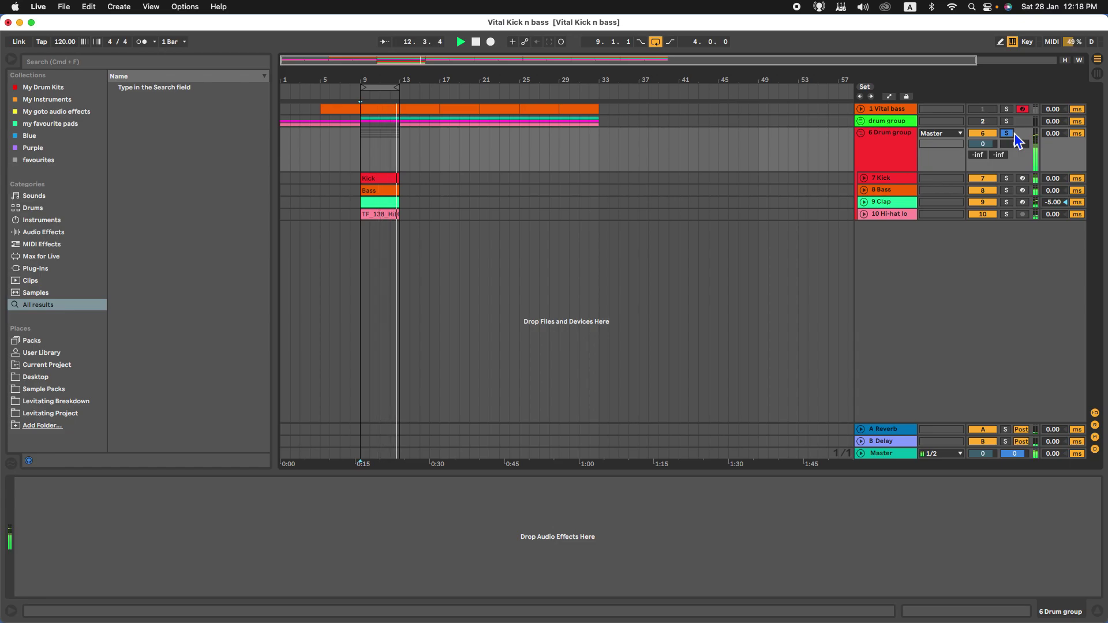
key(space)
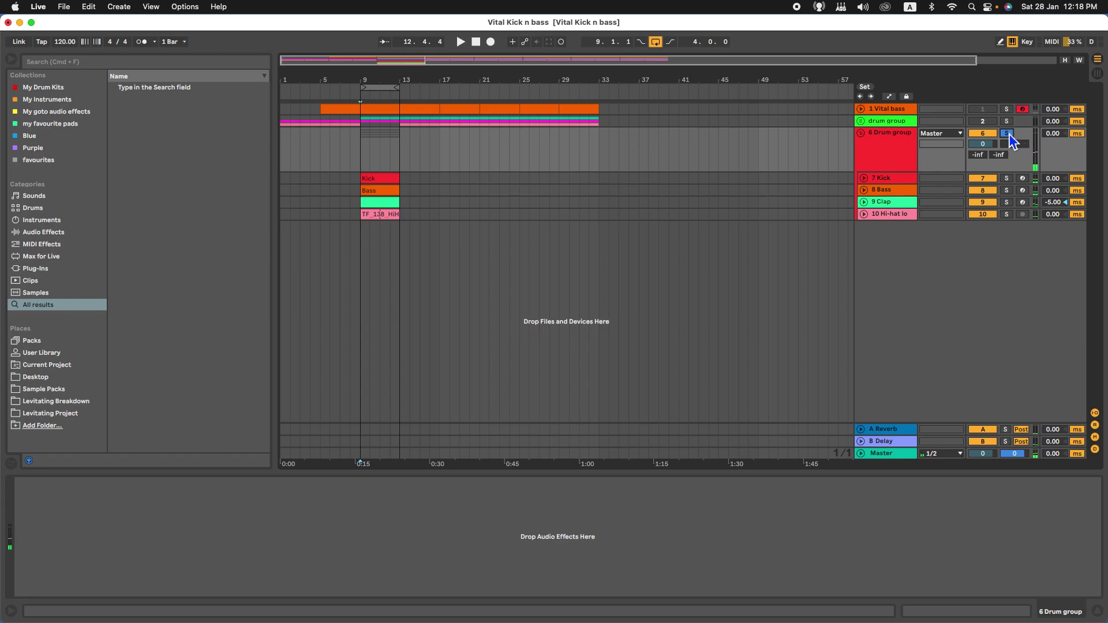
click(1007, 133)
click(883, 148)
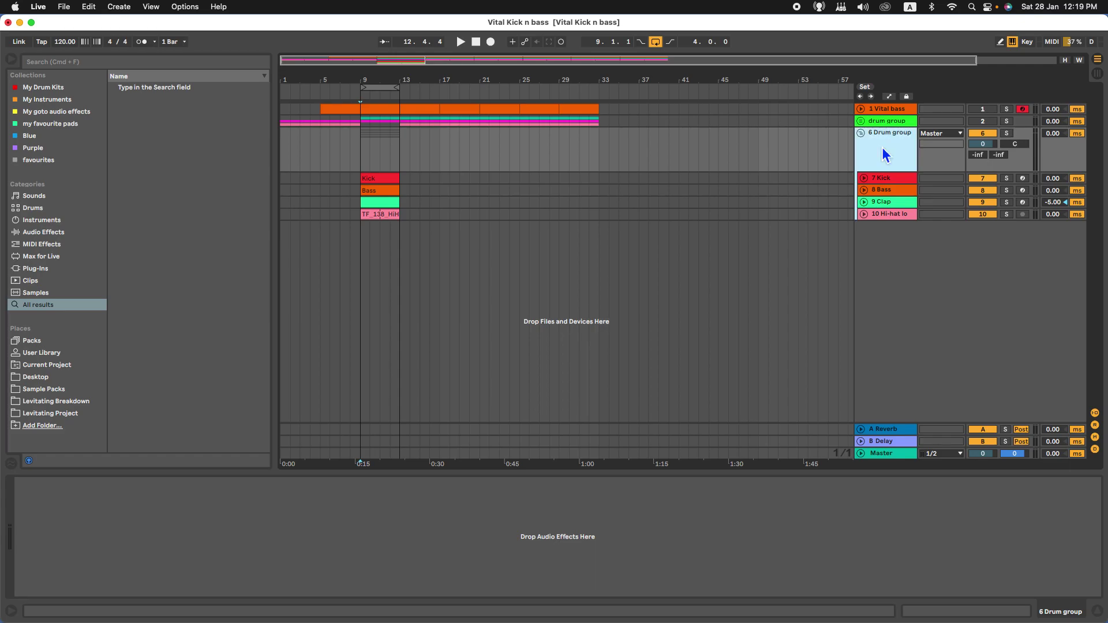